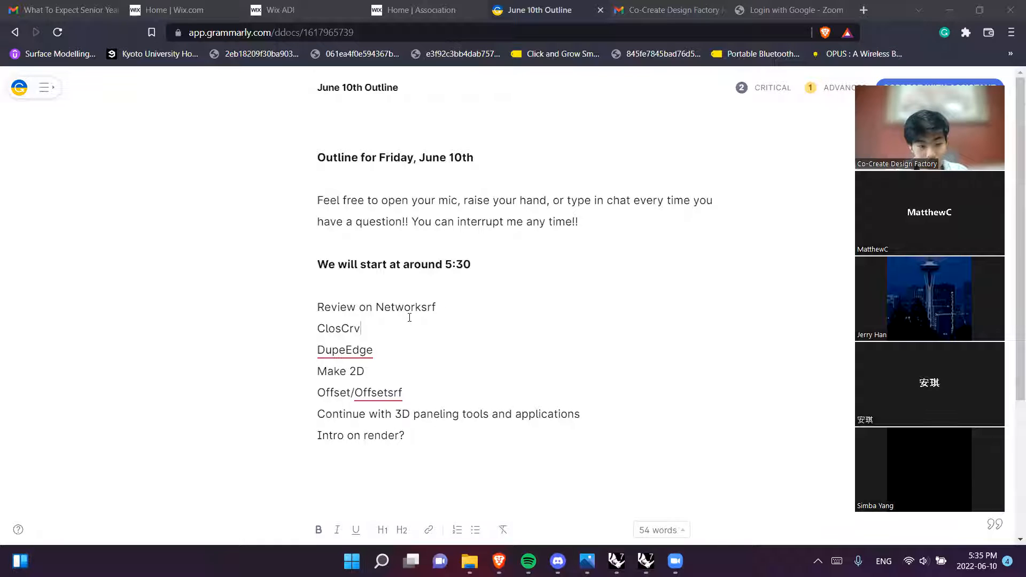
Switch from the outline document to the Rhino window with the file Practice 4.3dm
click(232, 311)
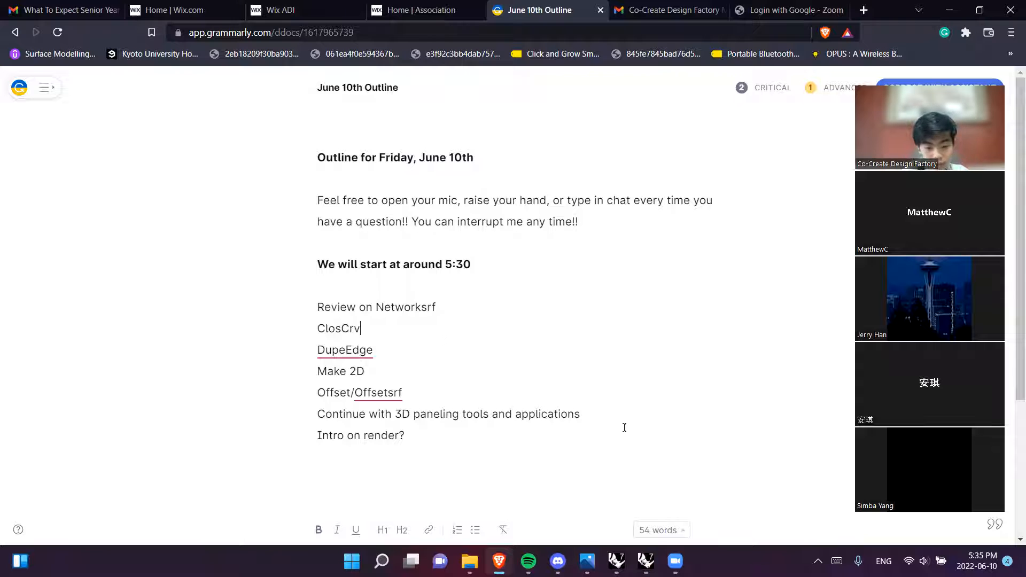
click(646, 562)
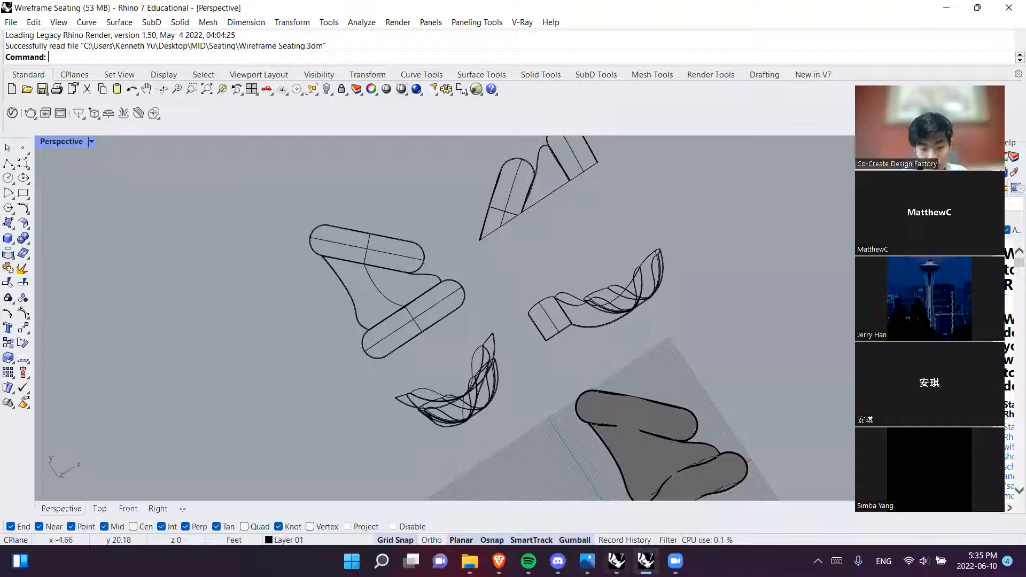
click(616, 561)
Draw a large rectangle by two corners in the empty area in front of the existing base surface
shift+right_drag(624, 366, 318, 283)
shift+right_drag(439, 334, 292, 350)
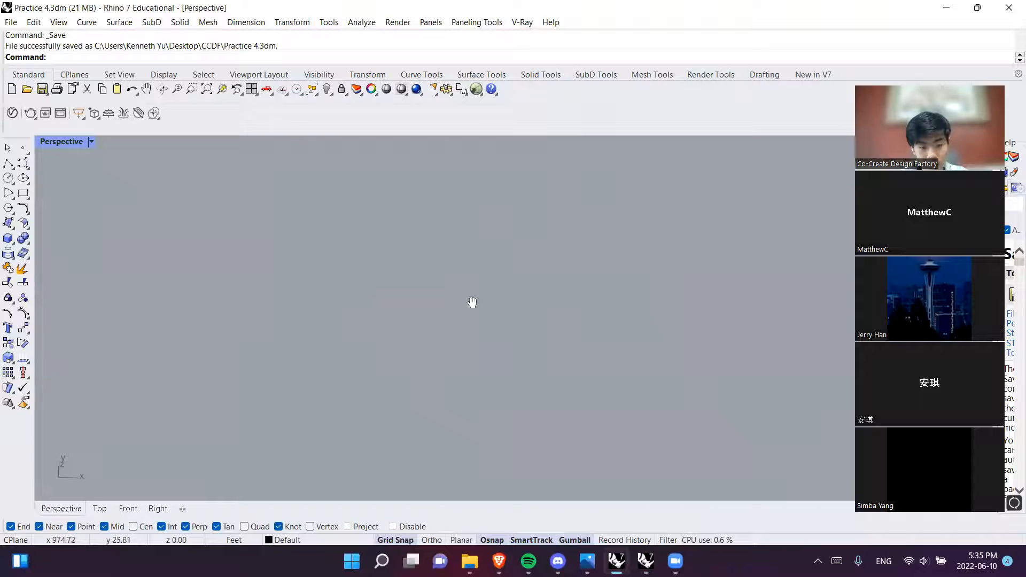
shift+right_drag(471, 302, 635, 336)
shift+right_drag(519, 310, 623, 256)
shift+right_drag(412, 280, 480, 242)
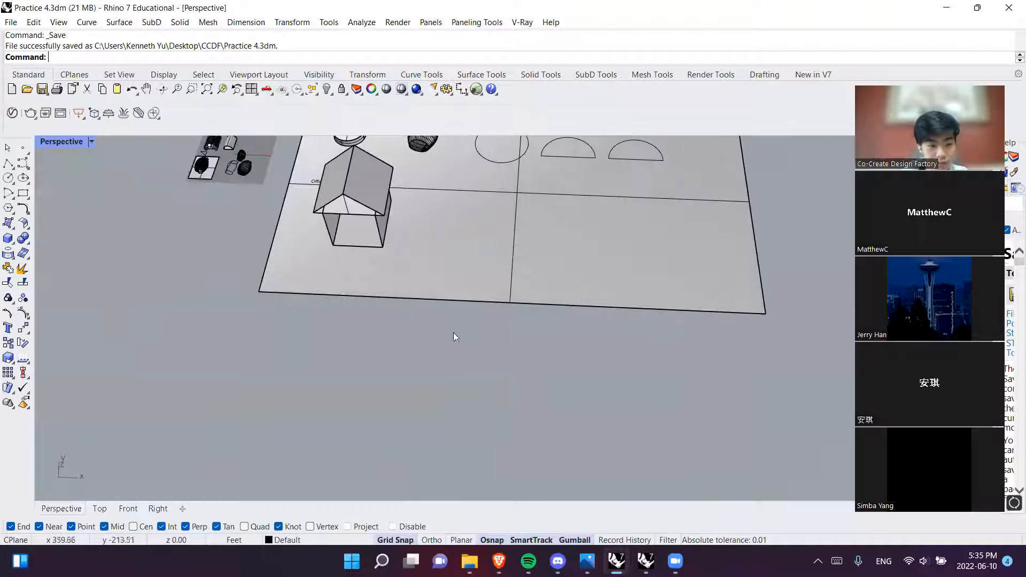
shift+right_drag(453, 333, 458, 241)
right_drag(388, 291, 221, 270)
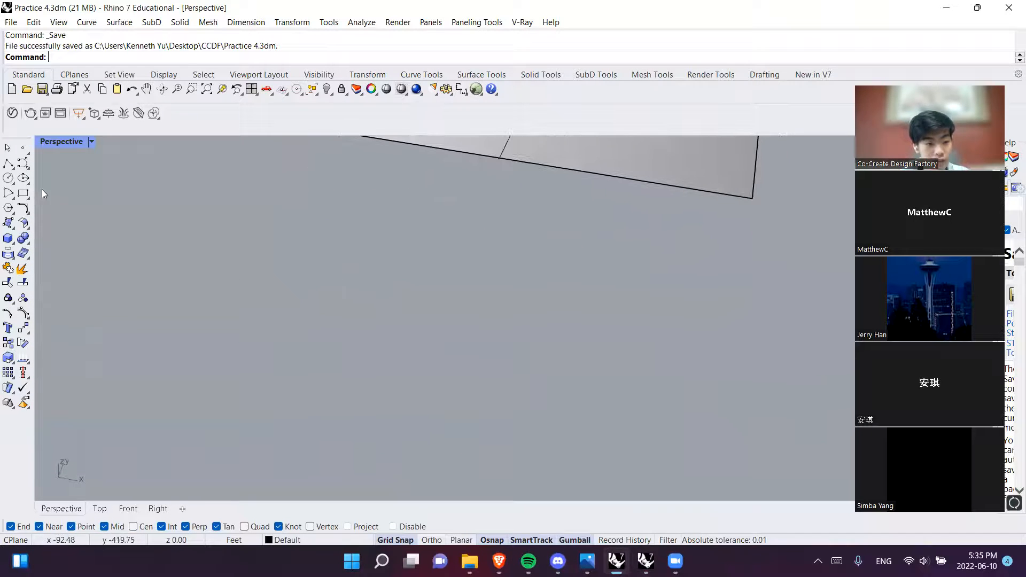
click(23, 193)
shift+right_drag(259, 300, 310, 298)
click(284, 237)
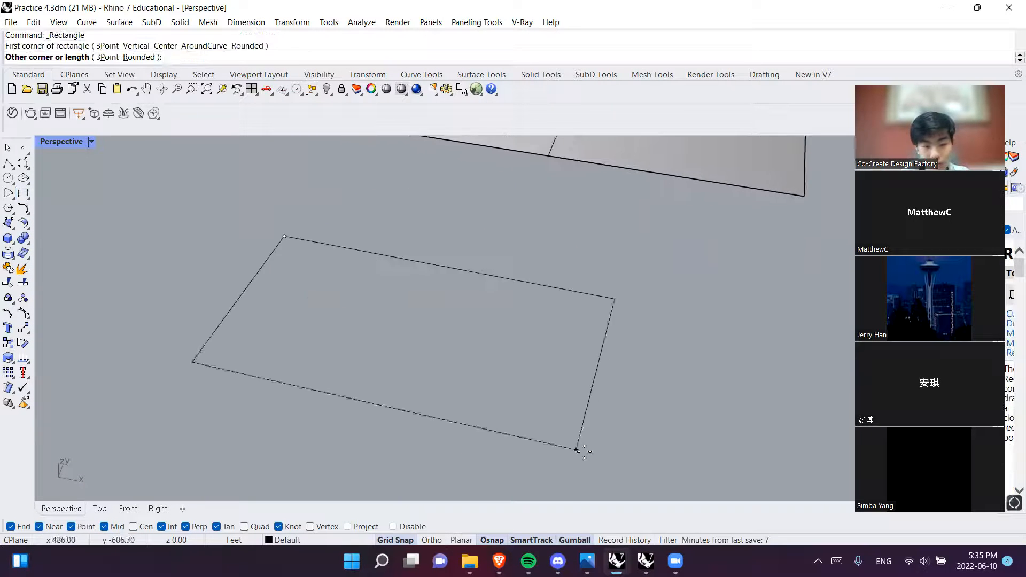
shift+right_drag(635, 428, 490, 343)
scroll(532, 374, down, 4)
shift+right_drag(518, 423, 500, 368)
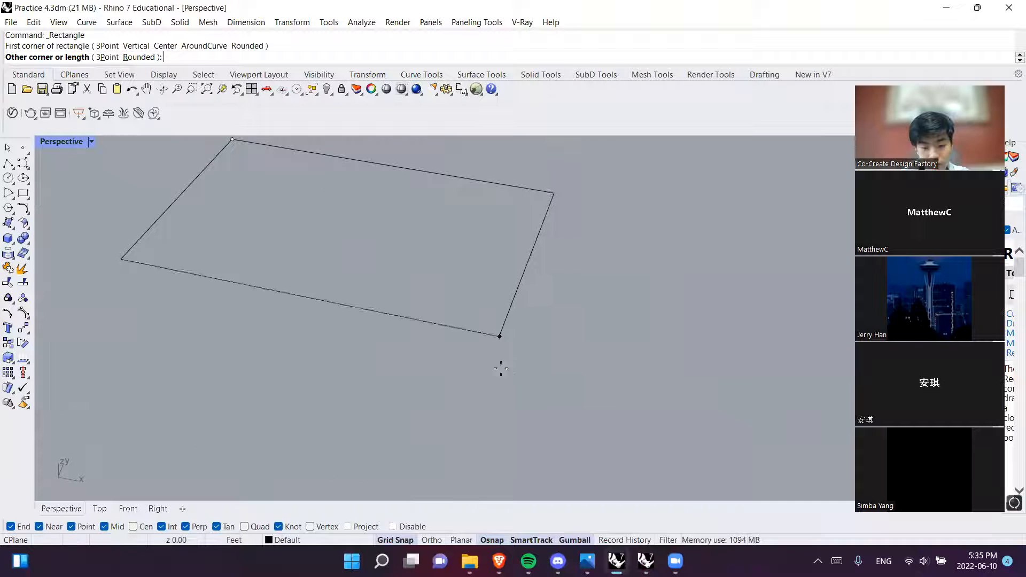
click(476, 453)
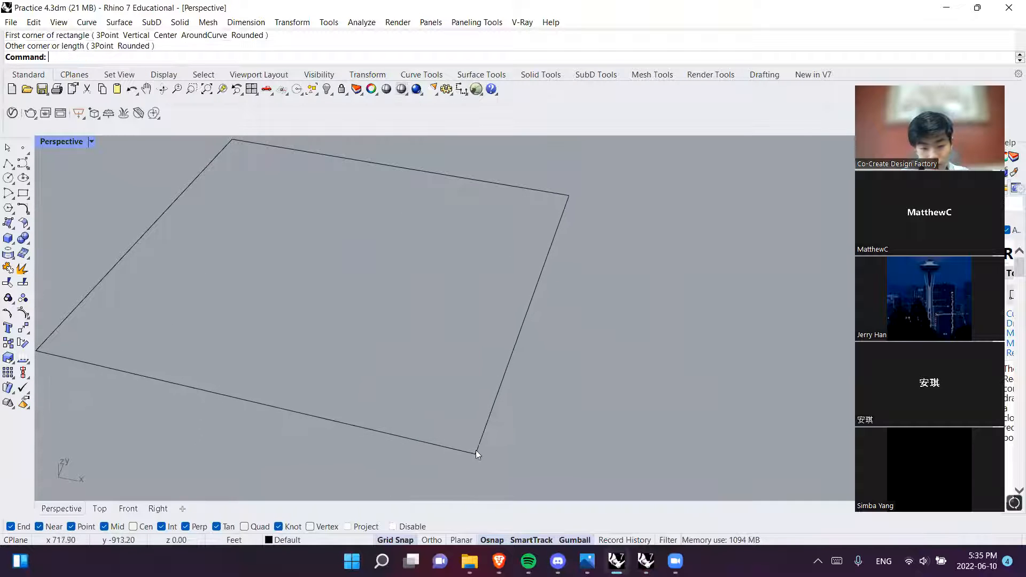
Fill the new rectangle with a surface using PlanarSrf
click(503, 381)
text(PlanarSrf)
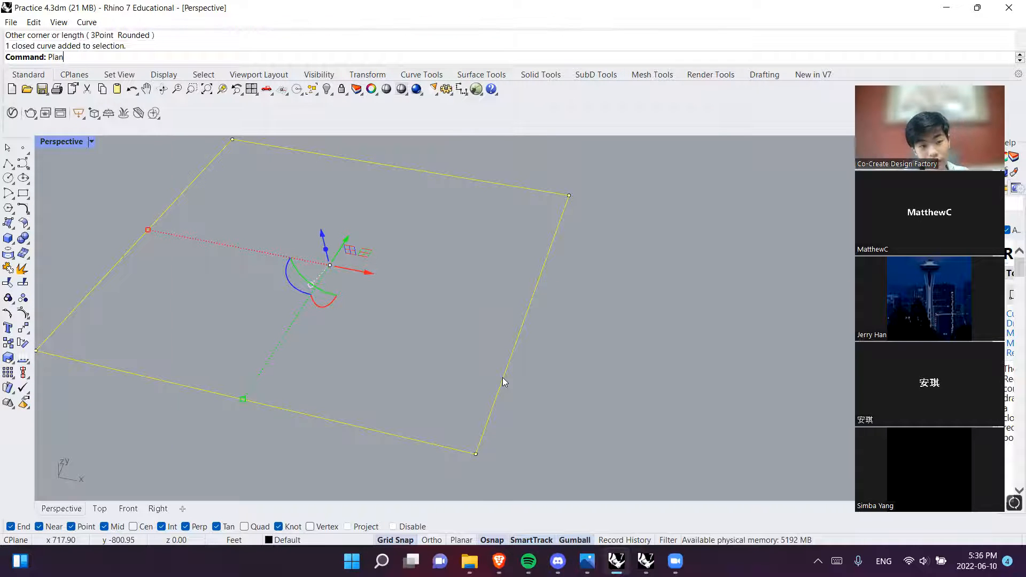
key(Return)
click(625, 355)
Draw a circle with a radius of about 46 ft near the far corner of the new base surface
shift+right_drag(339, 259, 499, 391)
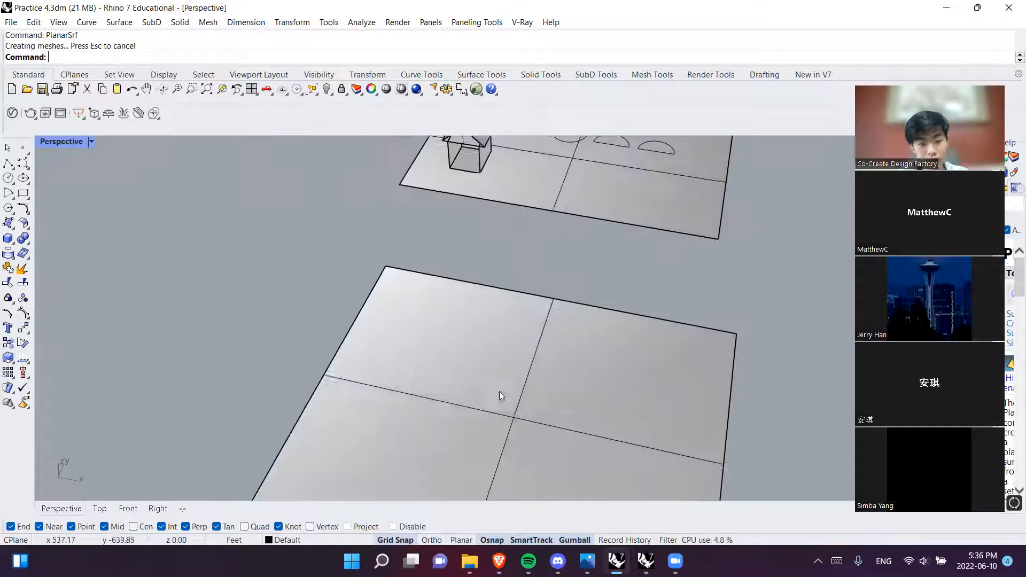
right_drag(320, 359, 401, 359)
scroll(430, 351, up, 8)
scroll(471, 340, up, 8)
scroll(436, 341, down, 5)
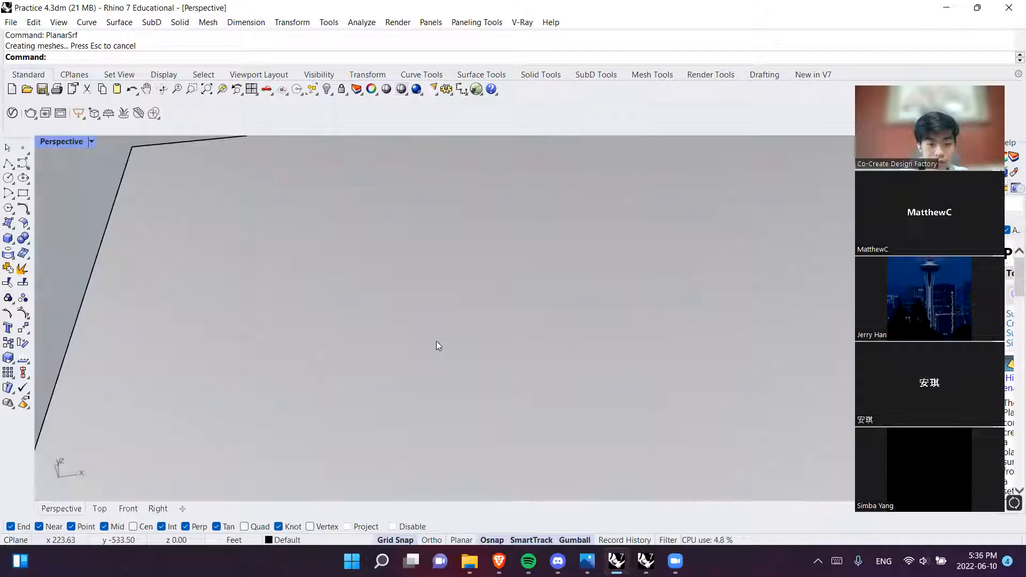
scroll(400, 341, down, 3)
right_drag(386, 302, 421, 272)
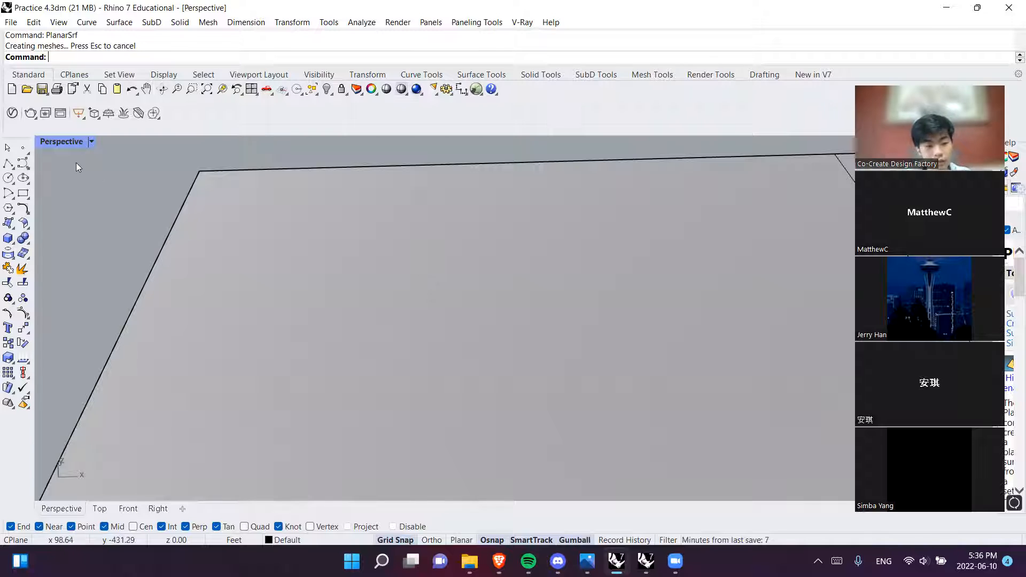
click(8, 178)
click(374, 321)
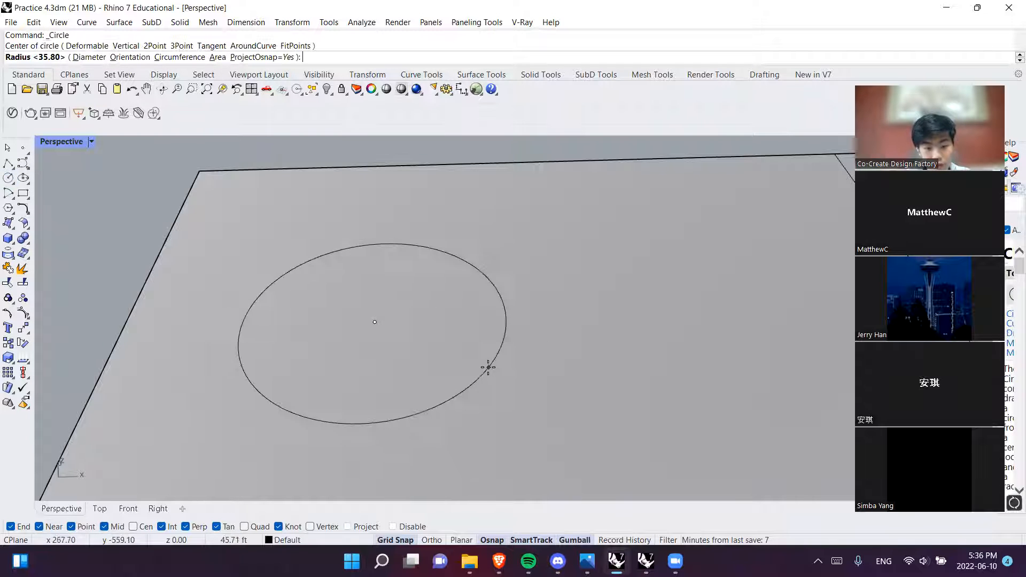
click(488, 367)
Duplicate the circle in place by copying and pasting it
click(502, 351)
click(572, 388)
key(ctrl+c)
key(ctrl+v)
scroll(394, 306, down, 1)
drag(378, 307, 347, 204)
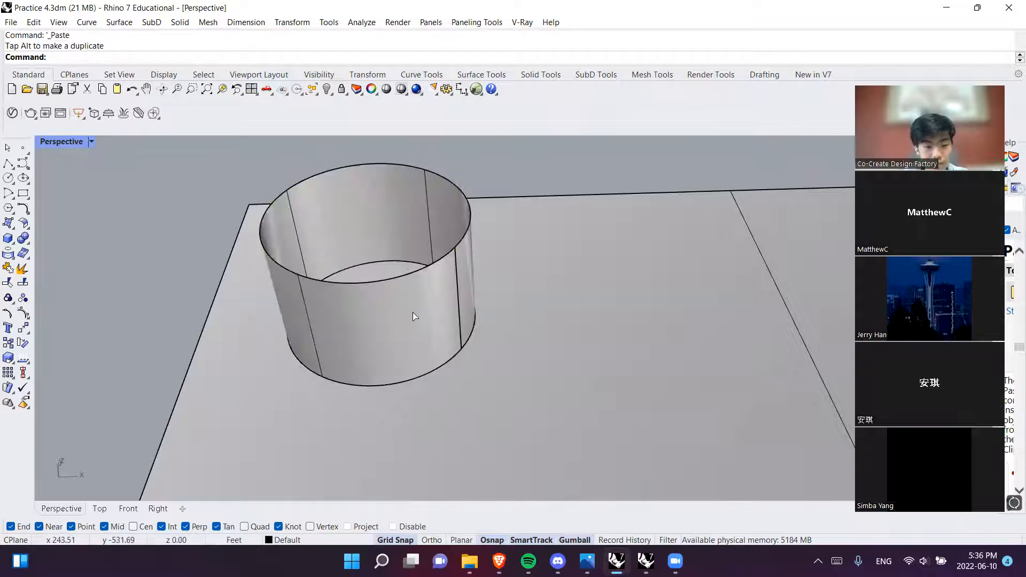
key(ctrl+z)
Move one of the two coincident circles straight up above the base surface
click(425, 279)
click(464, 302)
drag(382, 283, 351, 194)
click(213, 241)
Scale the raised circle up uniformly so that it is larger than the lower one
shift+right_drag(281, 370, 284, 411)
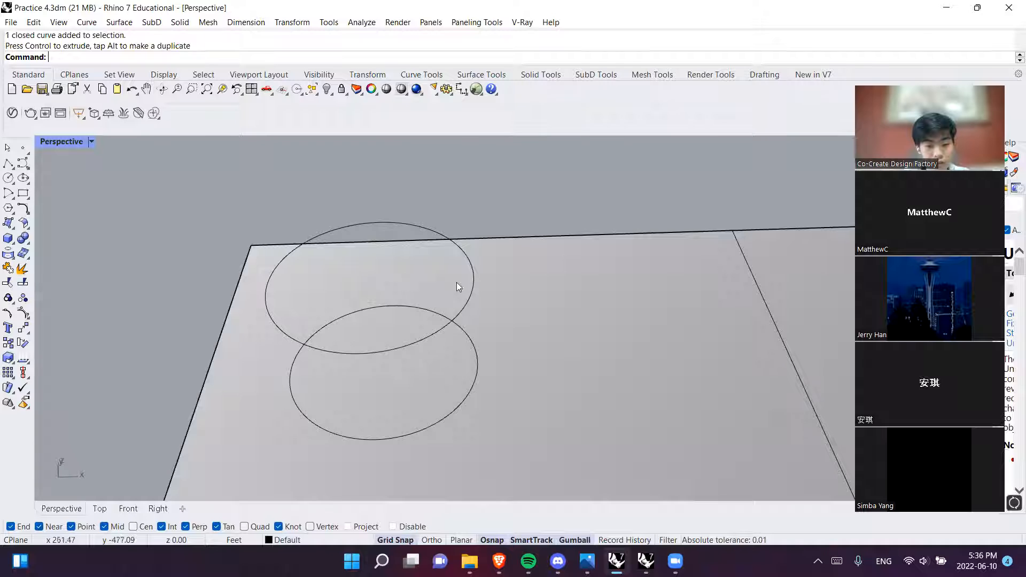
click(466, 281)
click(469, 282)
drag(267, 284, 247, 285)
key(Escape)
Loft a surface between the upper and lower circles with the Normal style and Do not simplify
right_drag(427, 337, 435, 390)
text(loft)
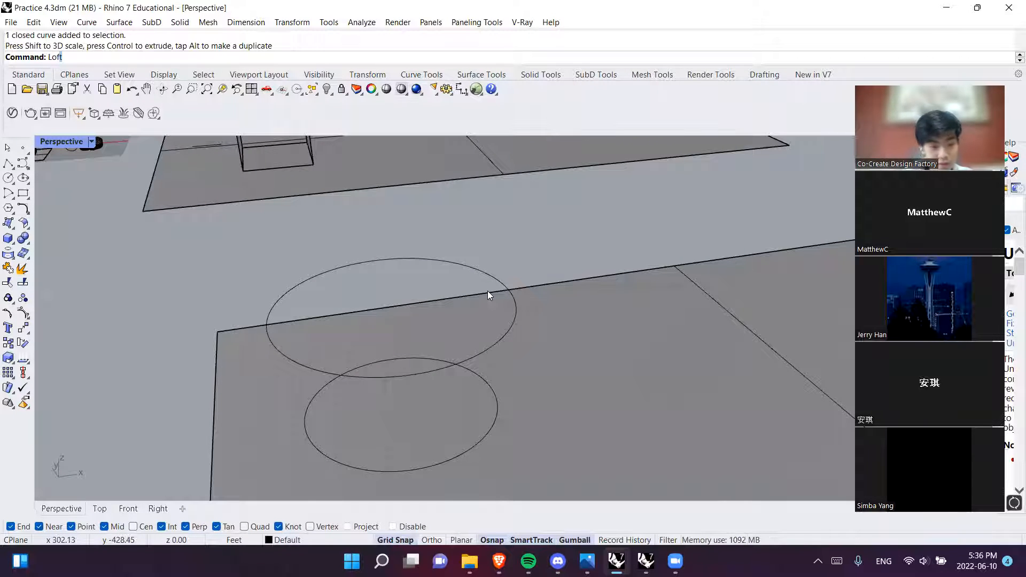
key(Return)
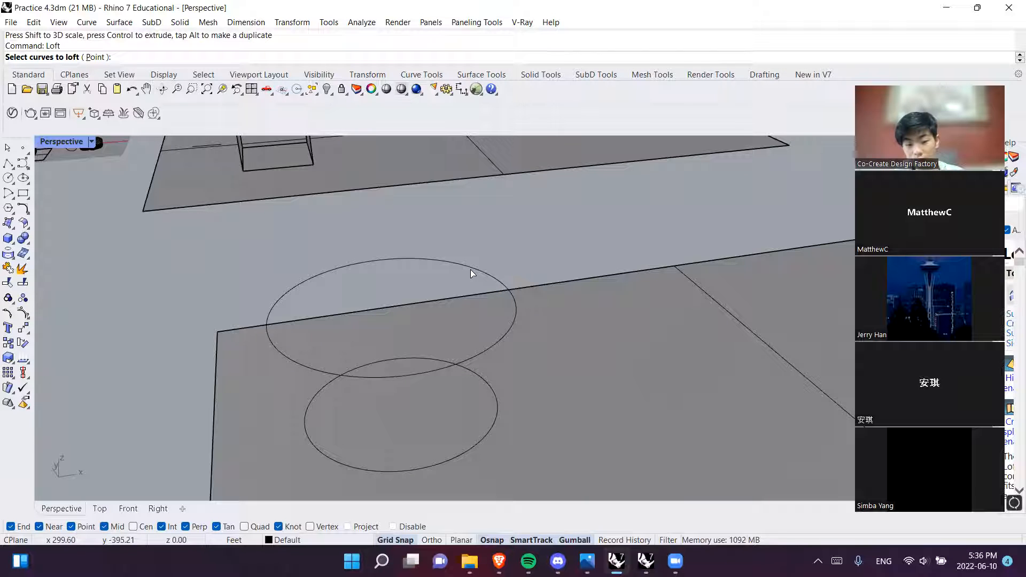
click(470, 270)
click(481, 376)
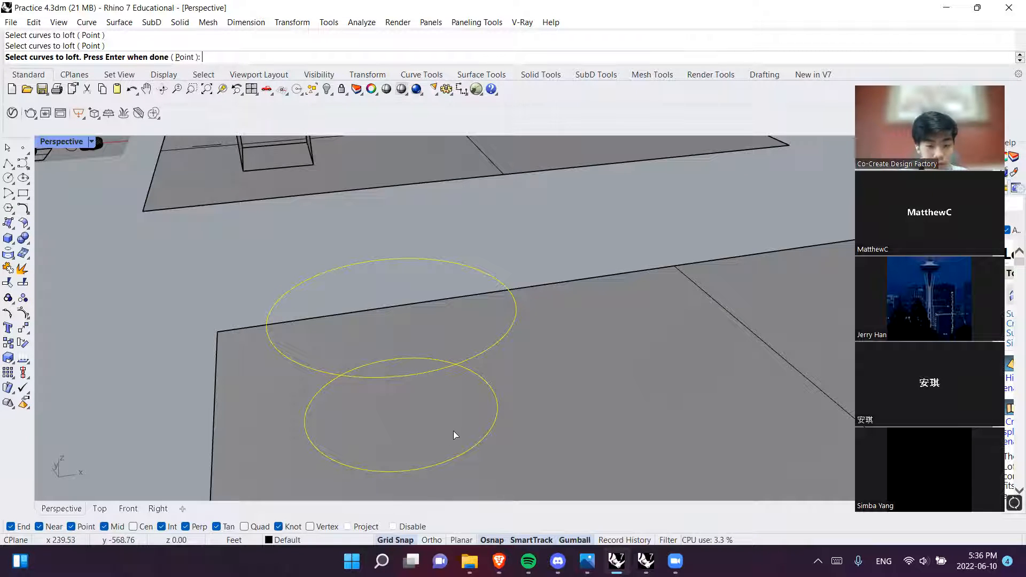
key(Return)
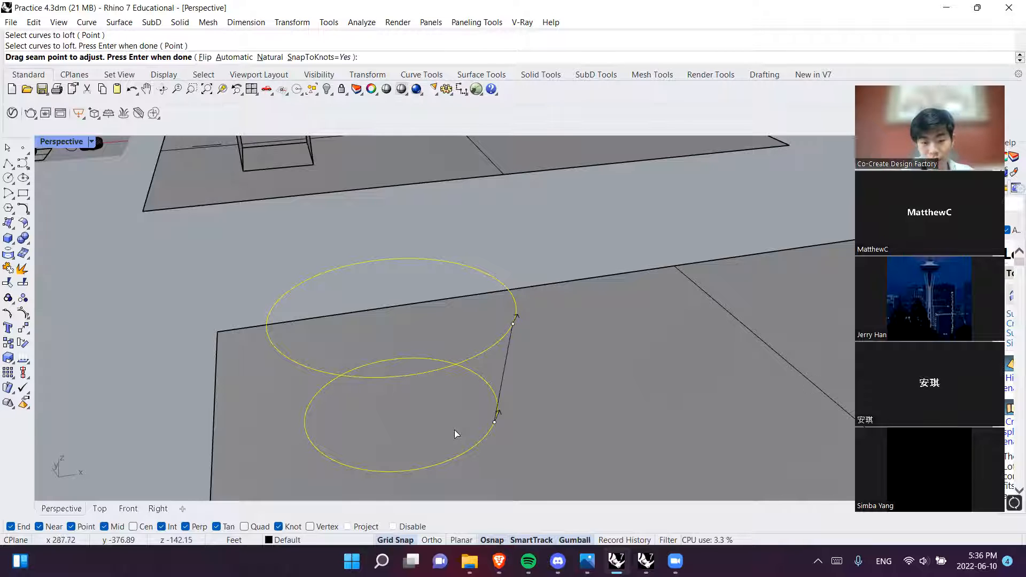
key(Return)
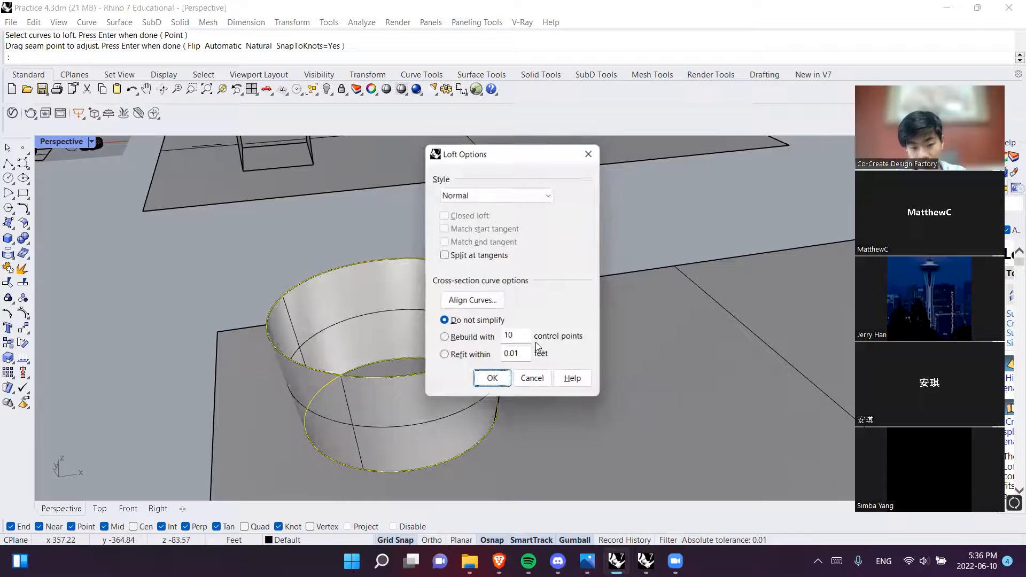
click(492, 378)
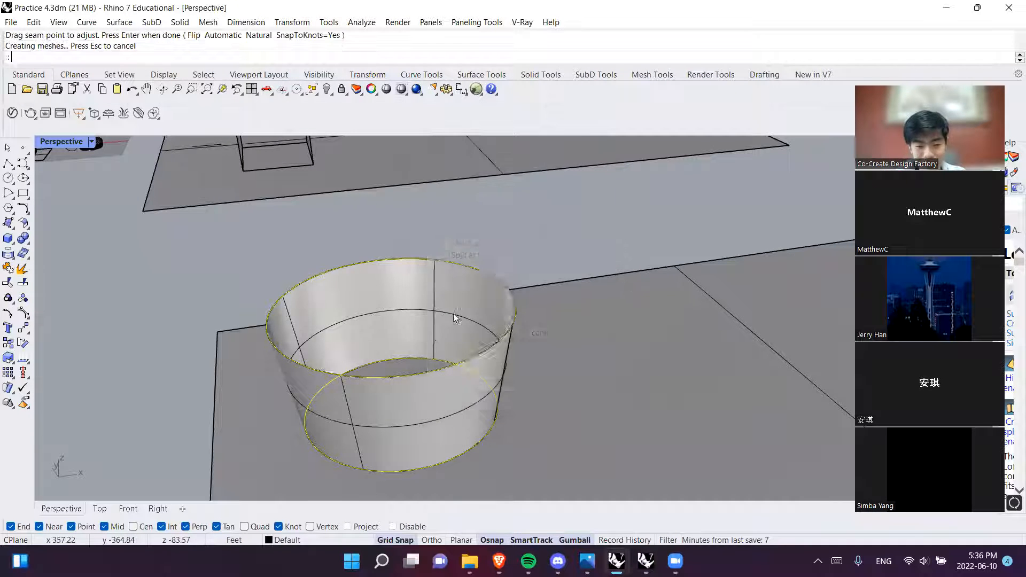
Examine the lofted surface from the side and pick out the upper and lower circles that define it
right_drag(516, 319, 501, 297)
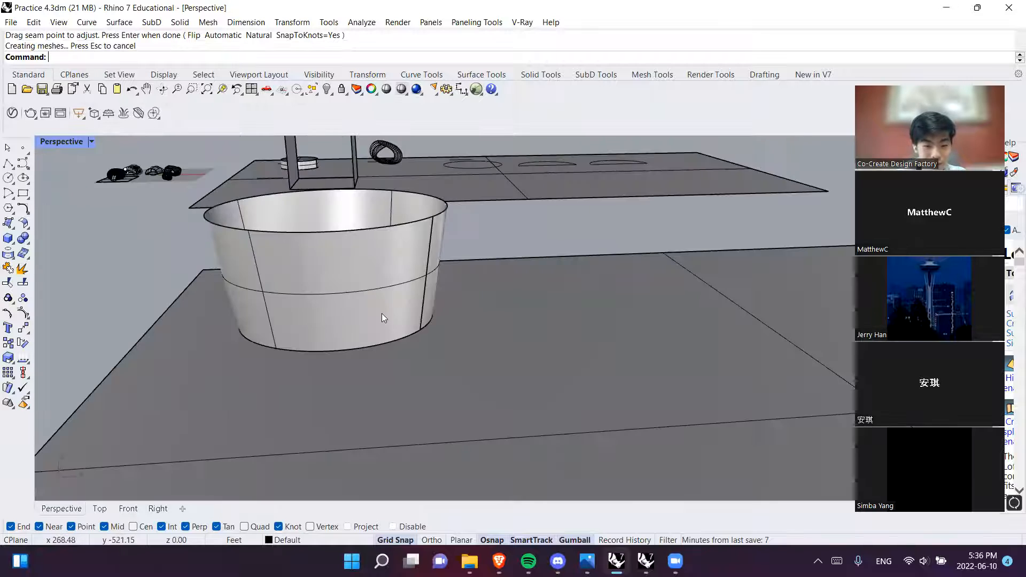
shift+right_drag(381, 313, 499, 372)
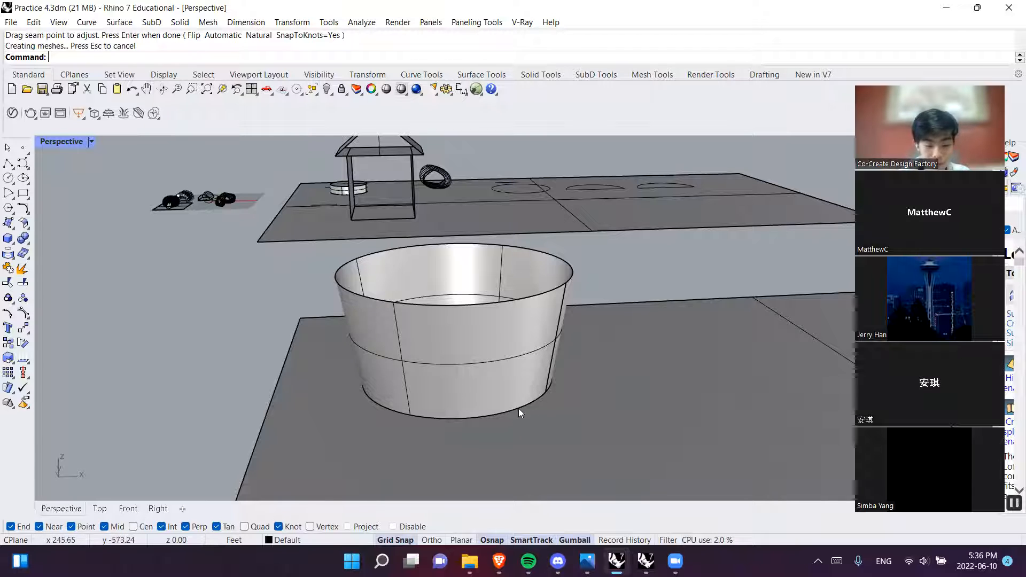
shift+right_drag(518, 408, 449, 427)
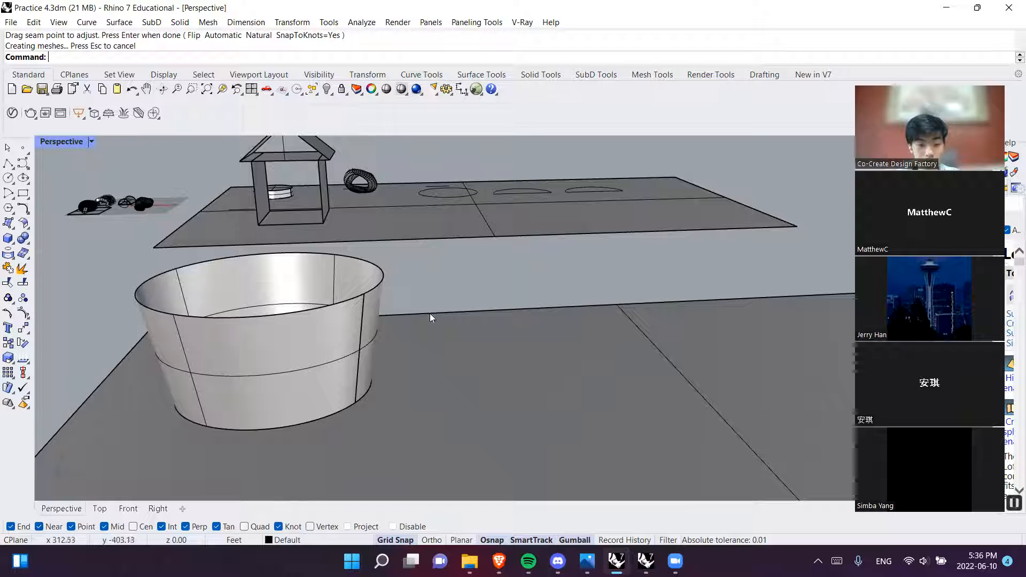
right_drag(318, 358, 210, 300)
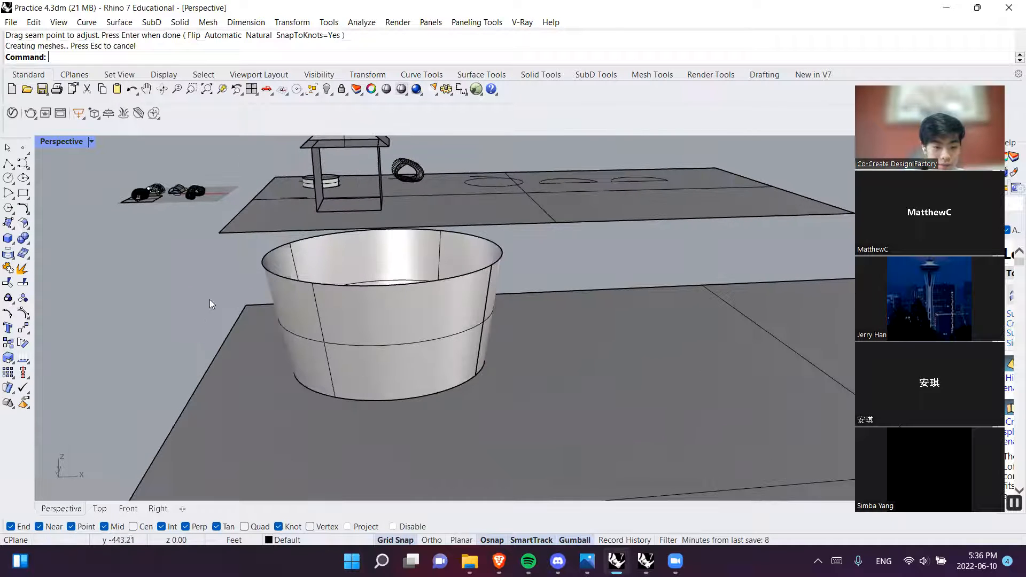
click(274, 259)
click(203, 263)
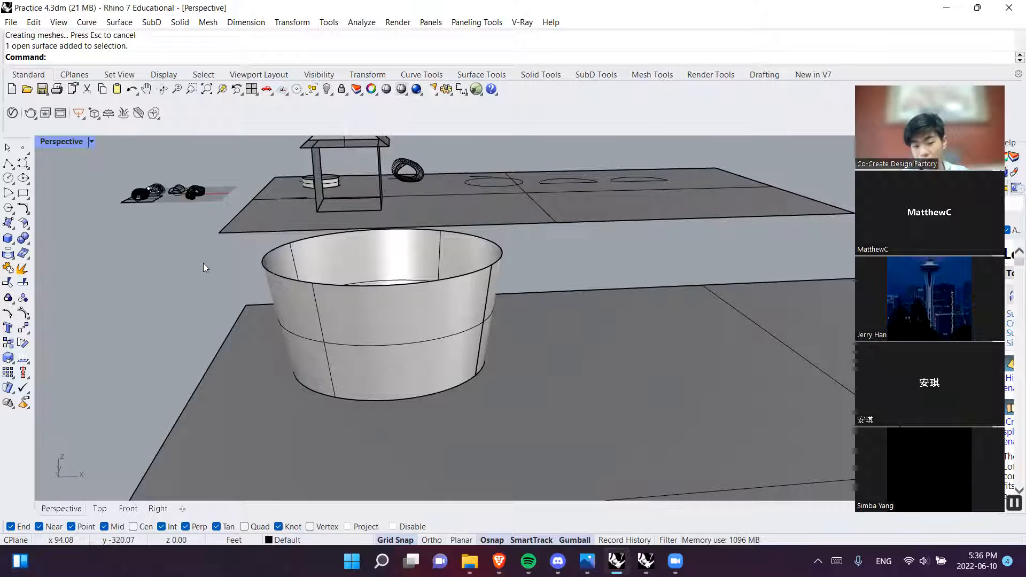
click(403, 284)
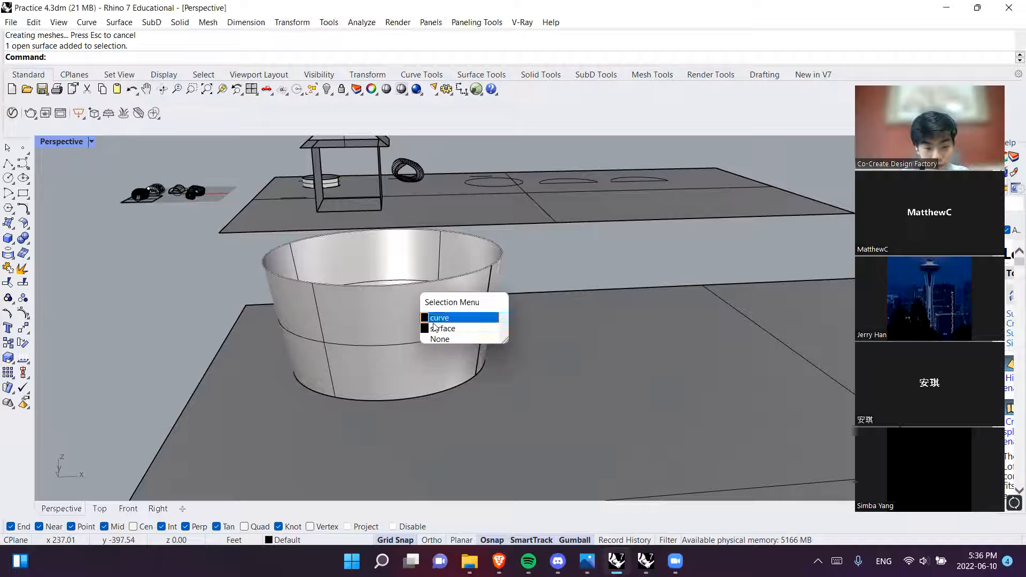
click(434, 320)
shift+click(428, 392)
click(459, 425)
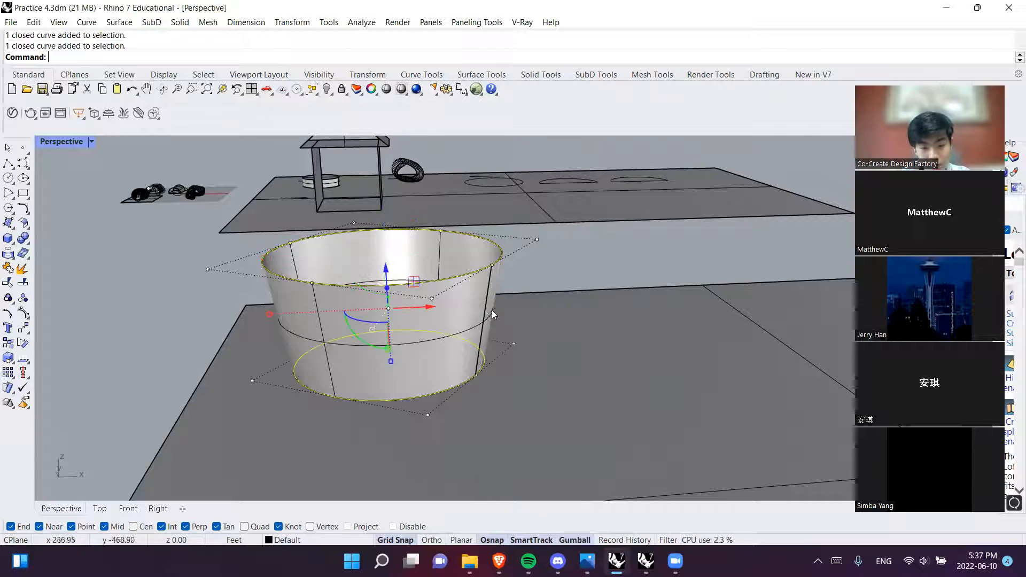
scroll(492, 310, up, 3)
scroll(458, 304, down, 3)
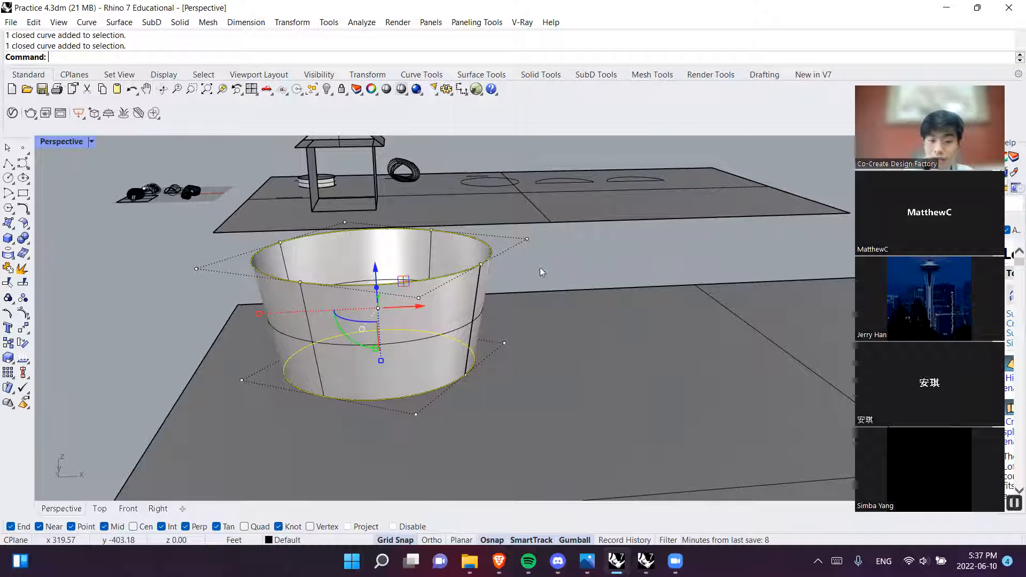
click(578, 253)
shift+right_drag(583, 359, 436, 360)
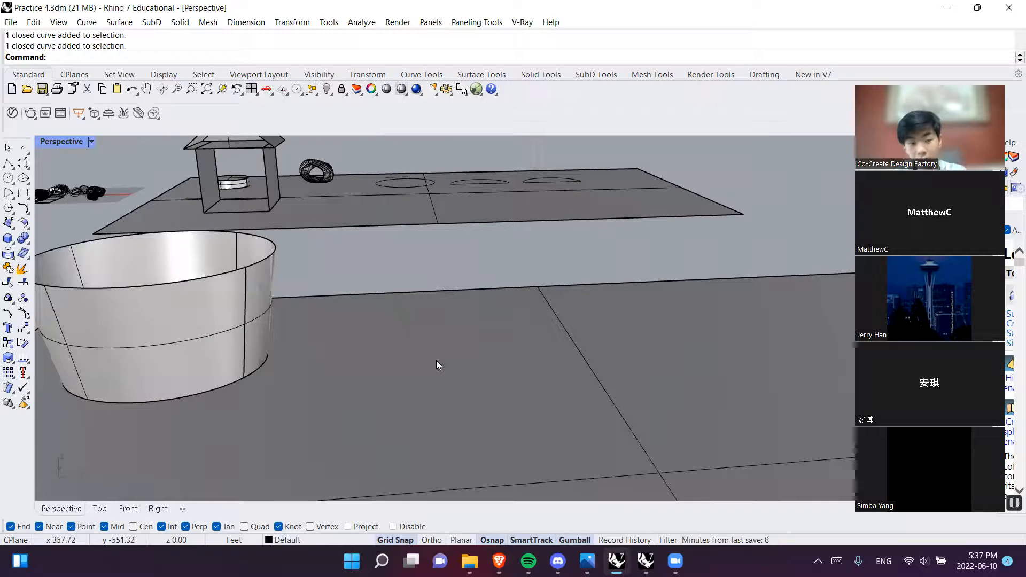
click(8, 178)
shift+right_drag(529, 358, 507, 312)
scroll(449, 312, down, 3)
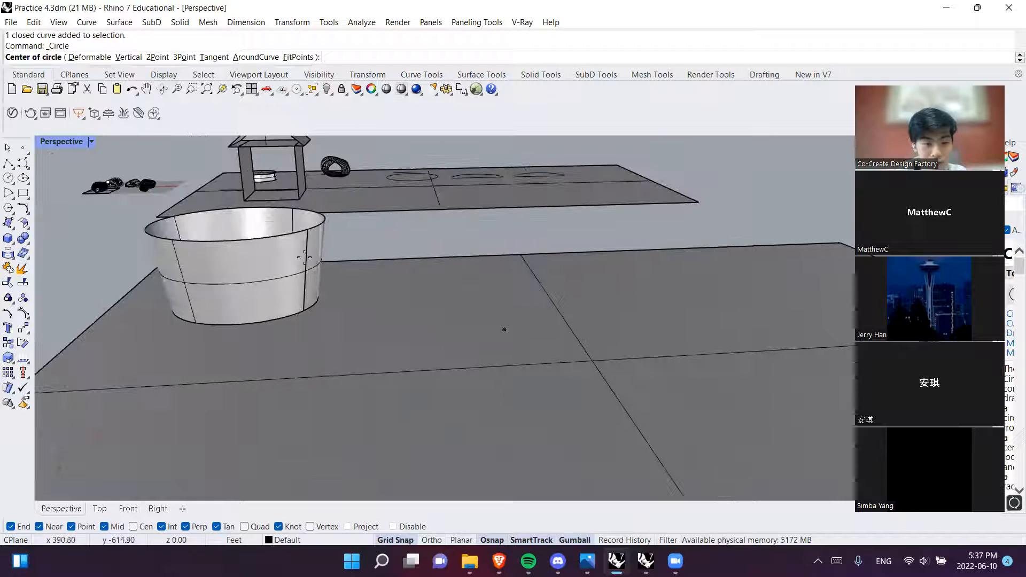
key(Escape)
Copy the loft's upper and lower circles and move the copies along the X axis beside the lofted surface
click(276, 234)
click(320, 270)
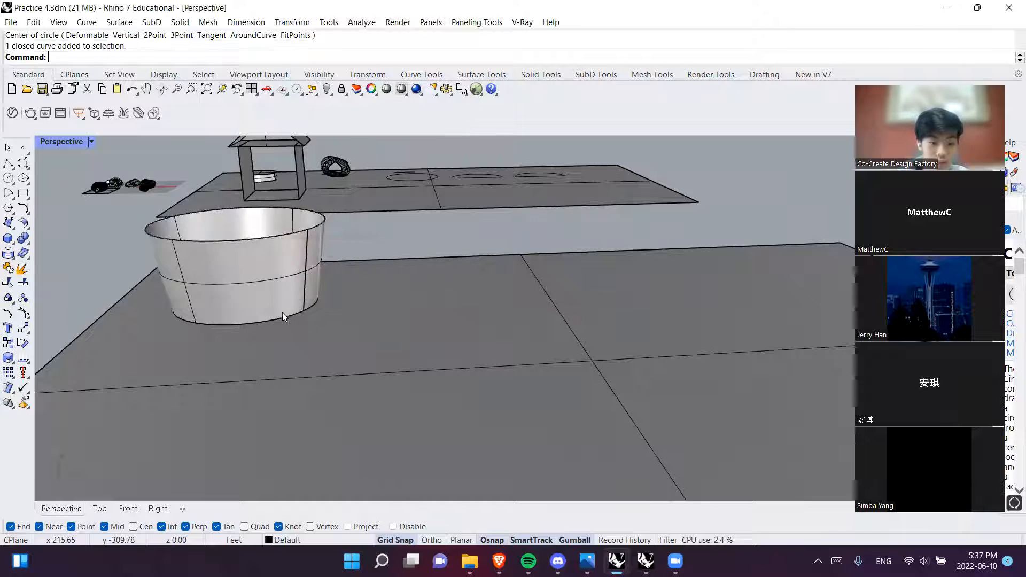
click(284, 317)
click(322, 352)
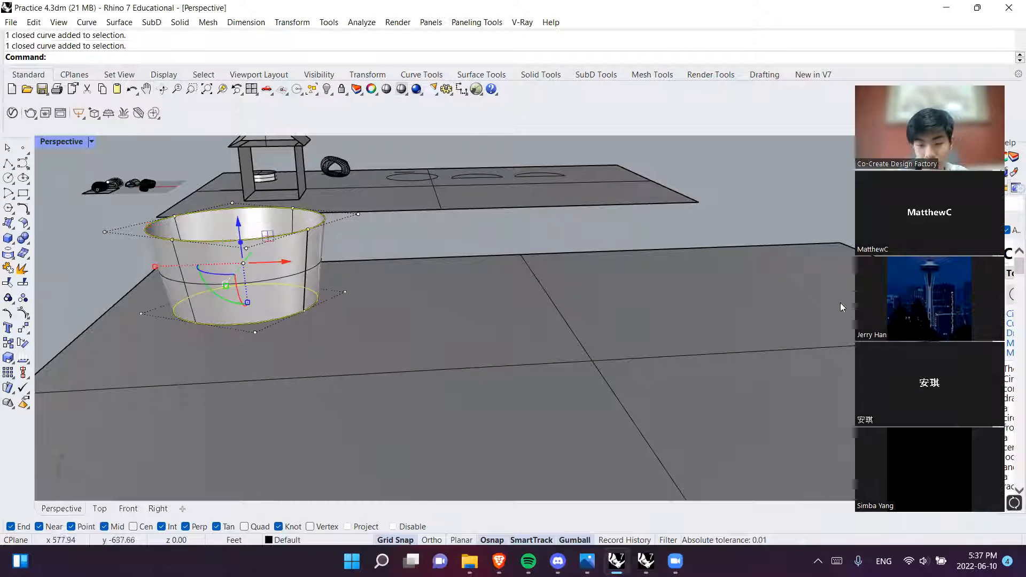
key(ctrl+c)
key(ctrl+v)
drag(289, 264, 539, 256)
click(590, 251)
right_drag(469, 370, 445, 399)
shift+right_drag(440, 358, 450, 282)
scroll(452, 314, up, 2)
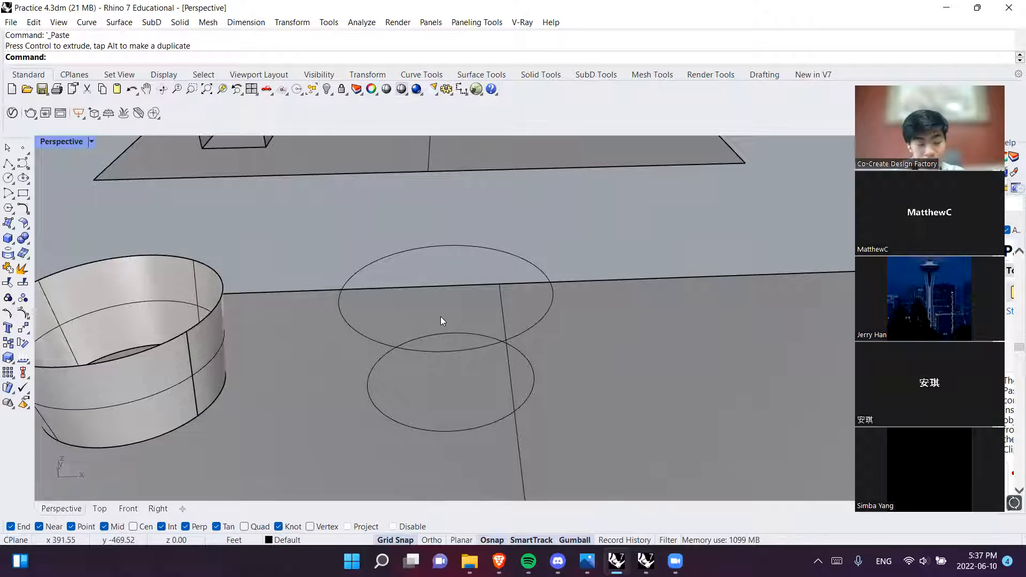
scroll(456, 414, down, 3)
right_drag(498, 383, 435, 326)
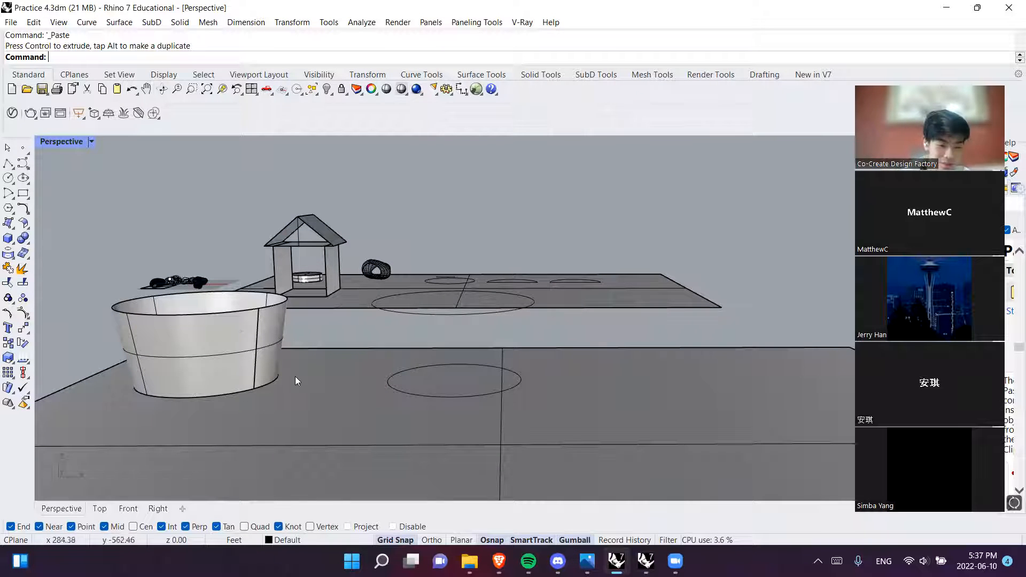
key(Return)
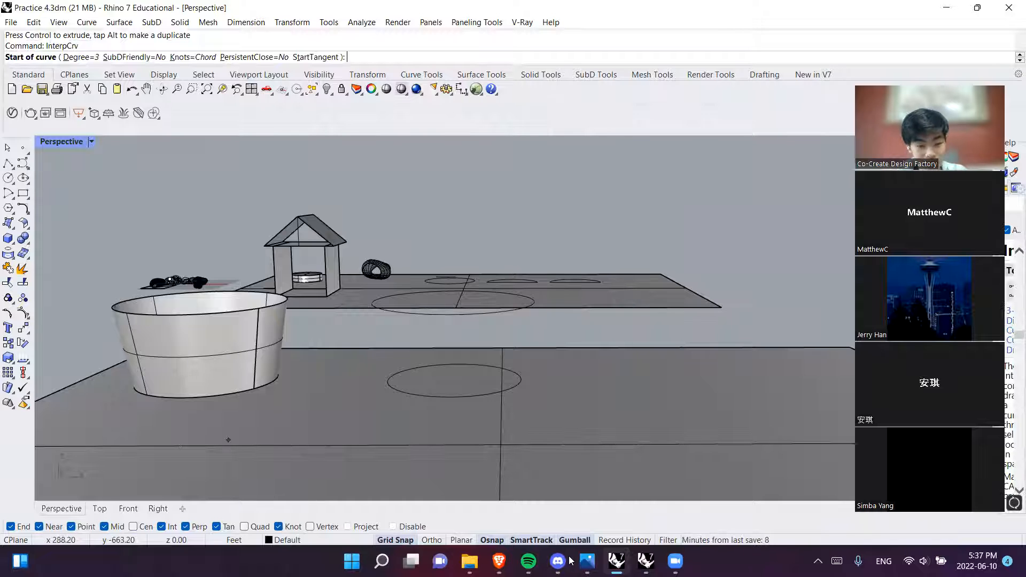
click(569, 556)
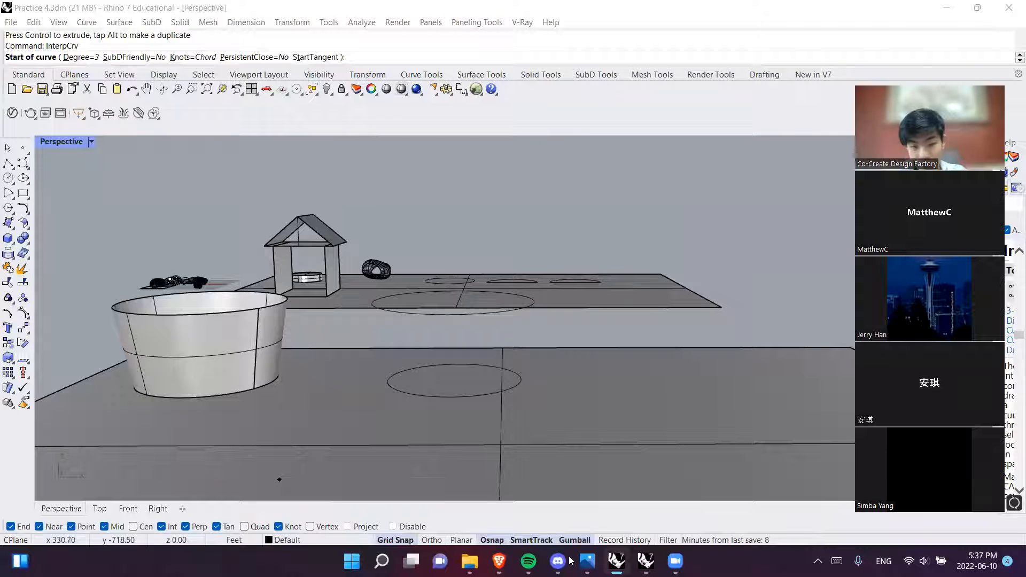
click(128, 508)
click(100, 509)
click(61, 509)
click(148, 509)
scroll(418, 383, down, 4)
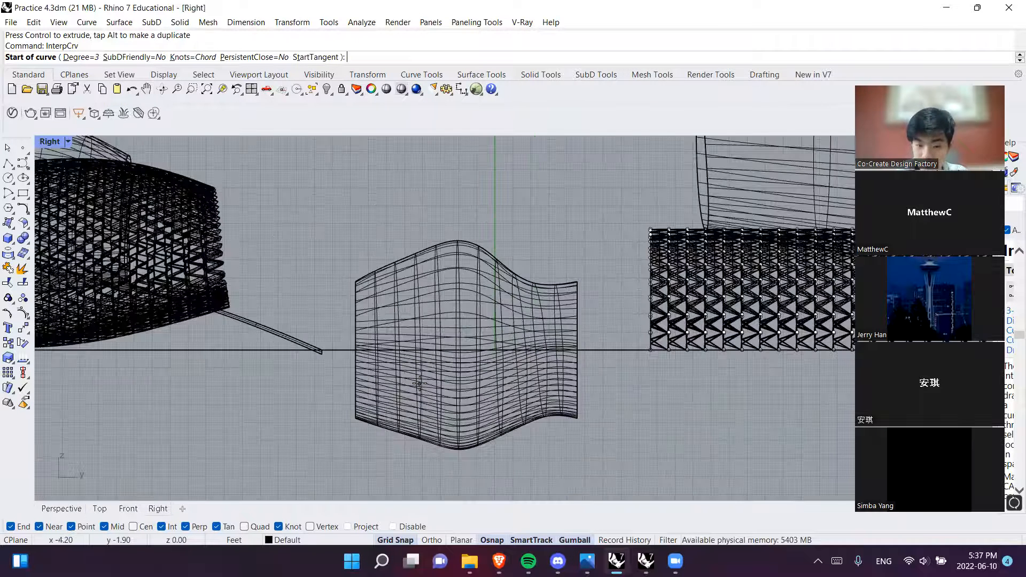
scroll(588, 357, down, 20)
right_drag(445, 369, 531, 377)
right_drag(331, 375, 492, 377)
scroll(321, 332, up, 5)
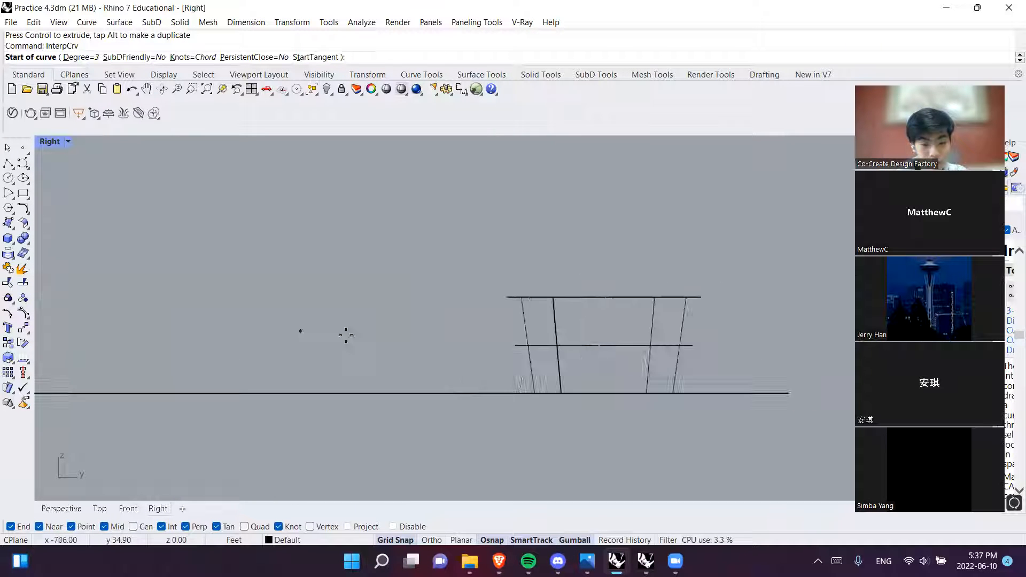
click(128, 508)
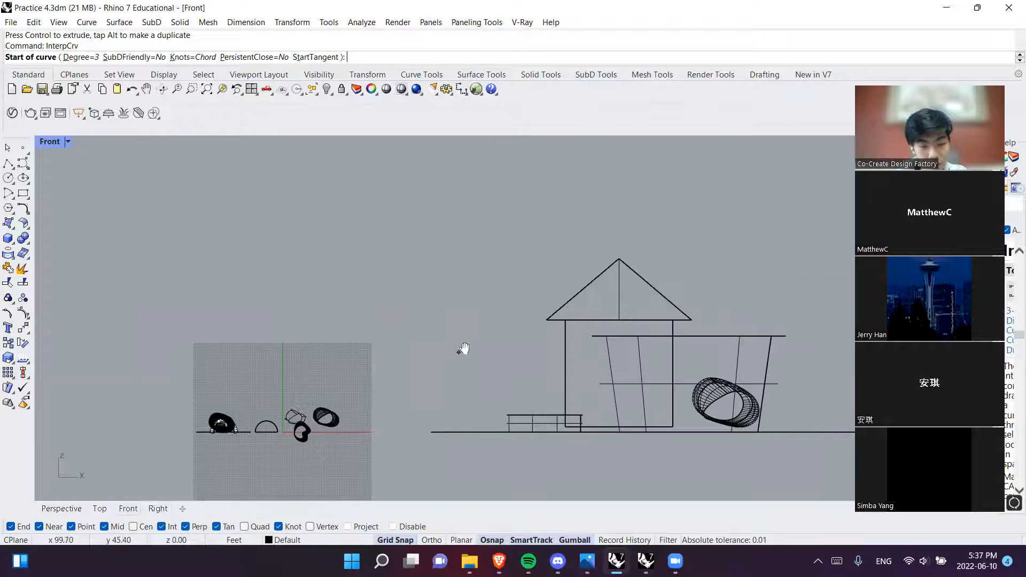
scroll(453, 399, up, 5)
right_drag(452, 398, 322, 404)
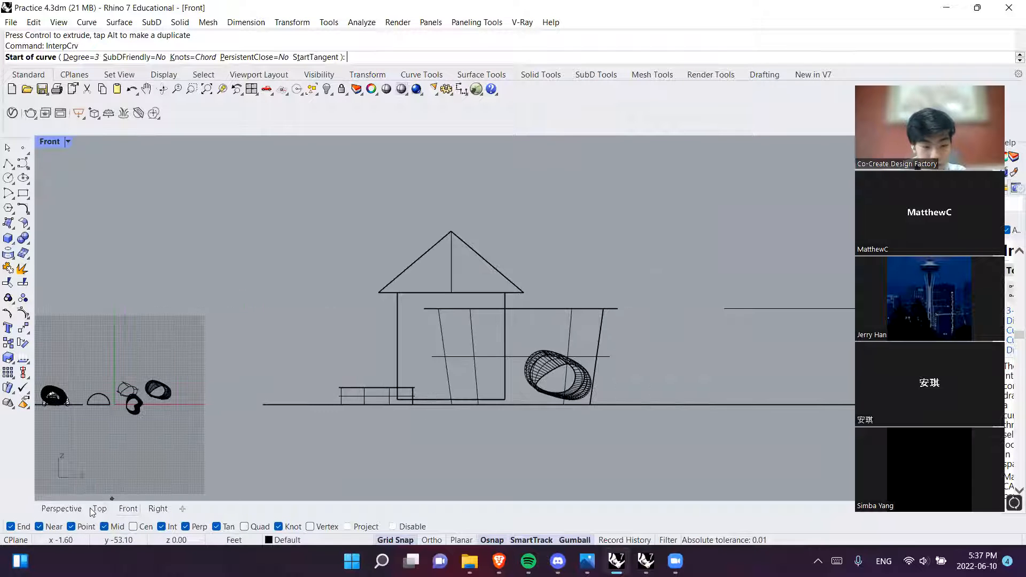
click(61, 508)
shift+right_drag(511, 308, 473, 382)
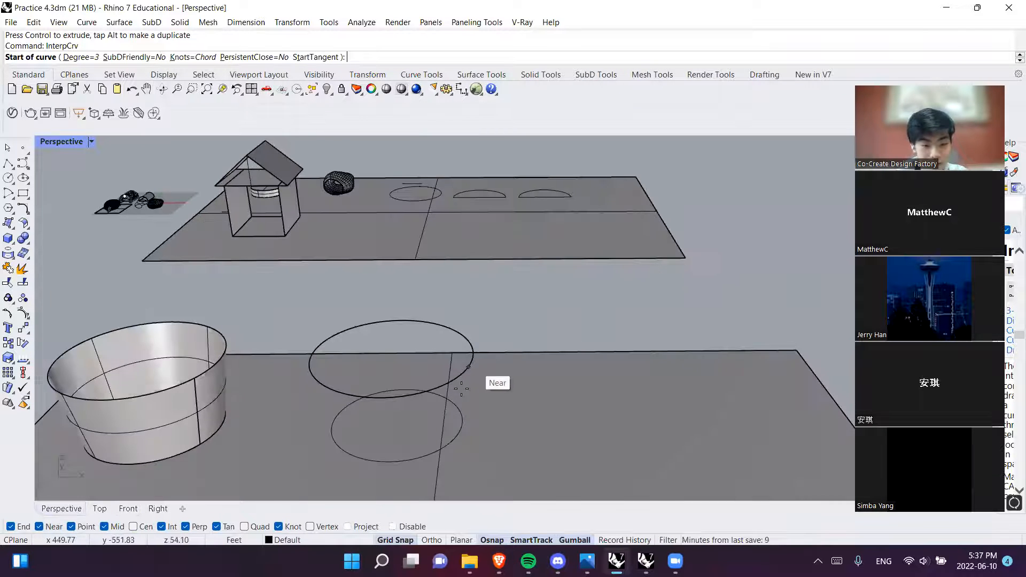
key(Escape)
Move the two copied circles together along the Y axis, away from the lofted surface
click(446, 334)
click(452, 405)
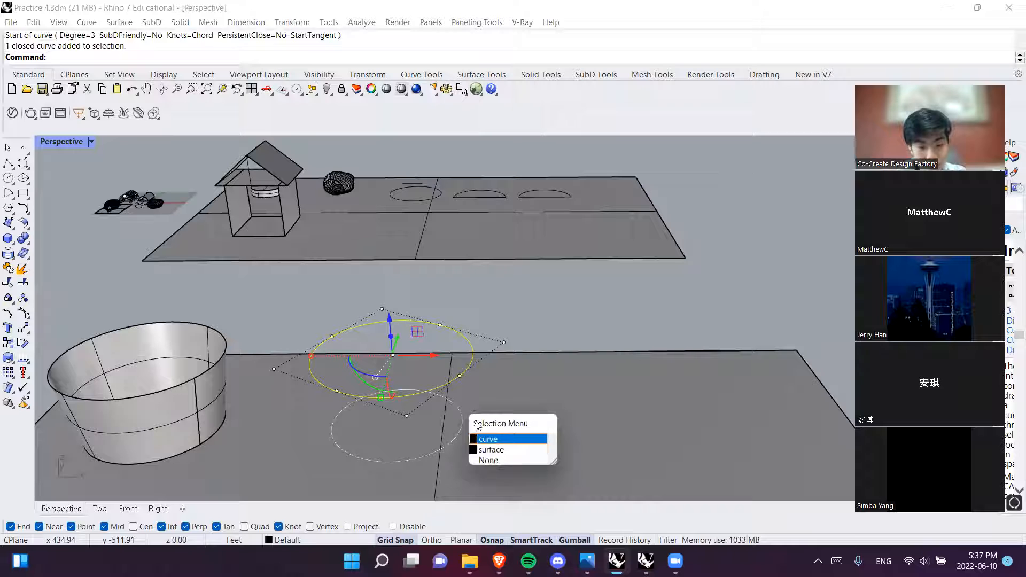
click(497, 449)
click(465, 417)
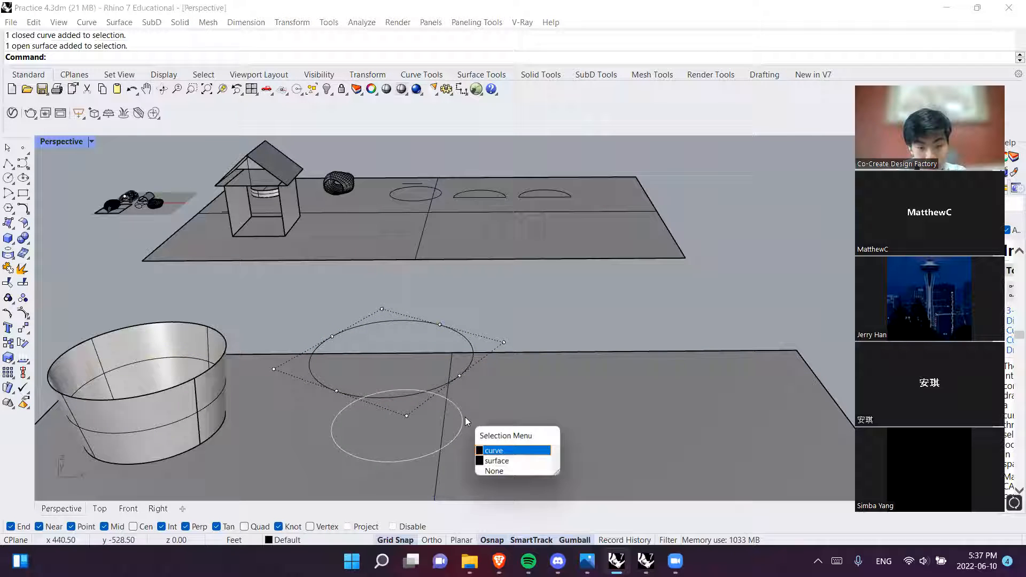
click(494, 450)
click(470, 353)
click(503, 385)
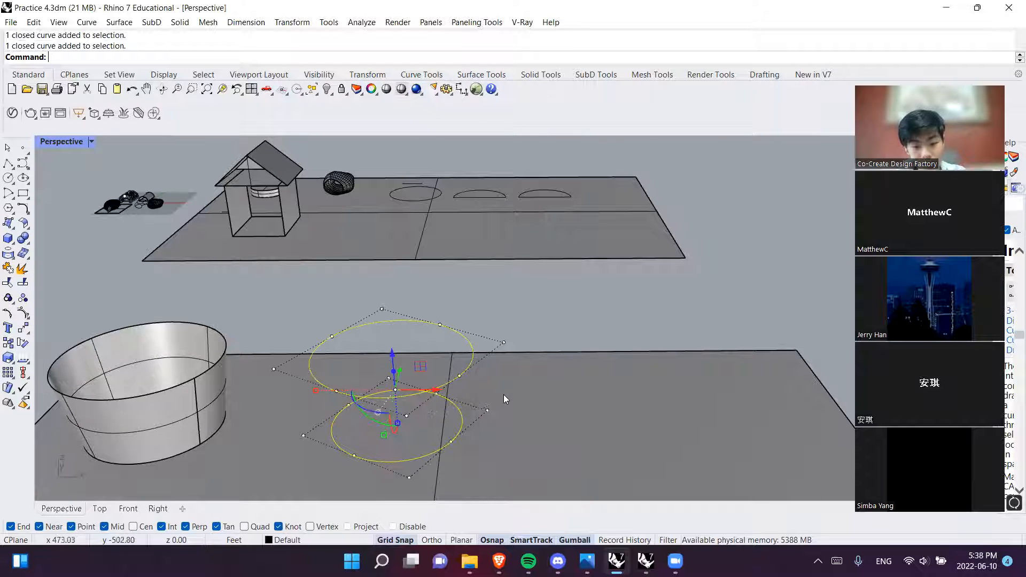
right_drag(448, 386, 518, 366)
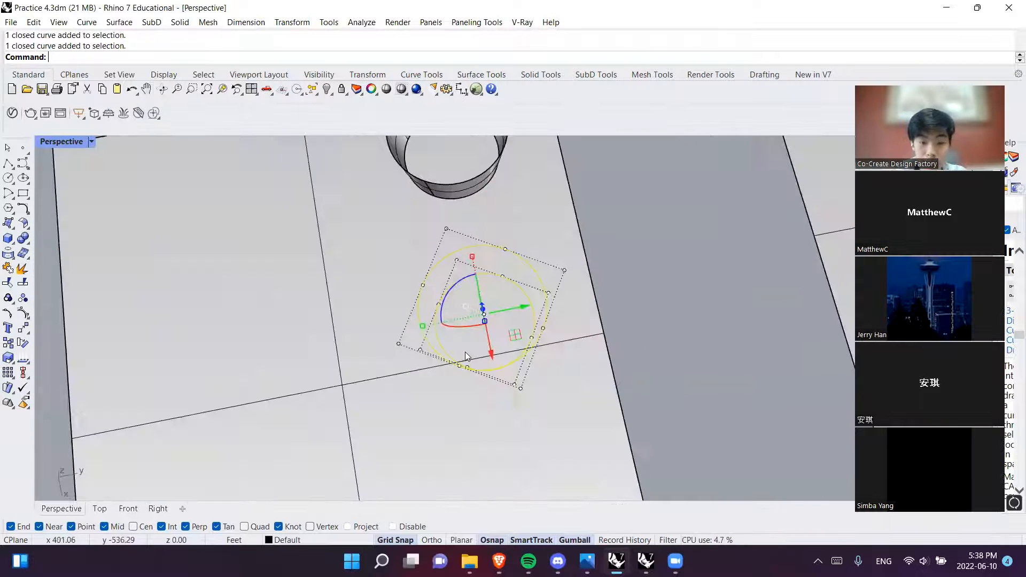
drag(517, 314, 368, 242)
click(114, 310)
shift+right_drag(272, 383, 374, 331)
In the Right view, raise the copied upper and lower circles together so that both sit above the base plane
click(128, 508)
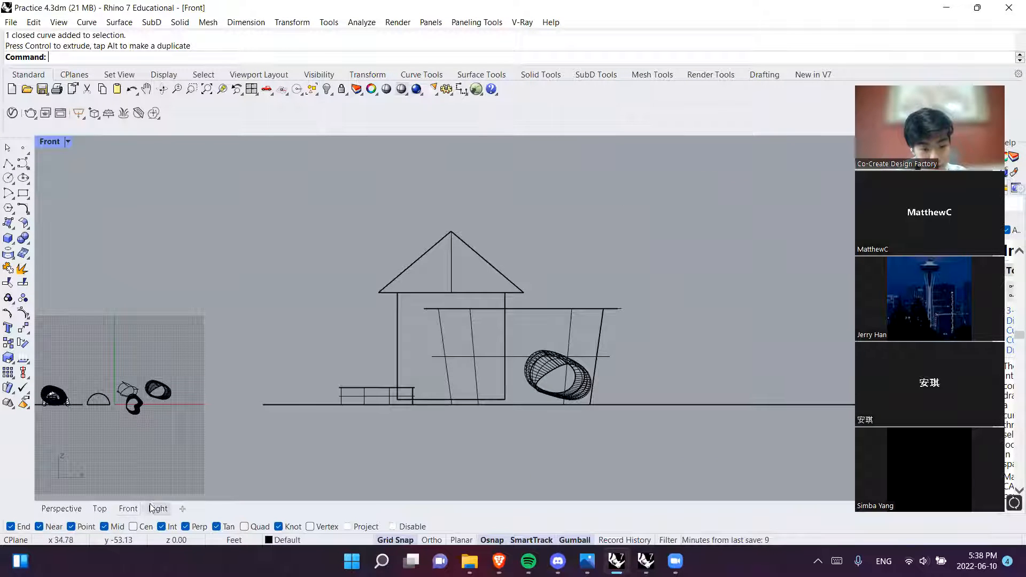
click(158, 508)
click(408, 385)
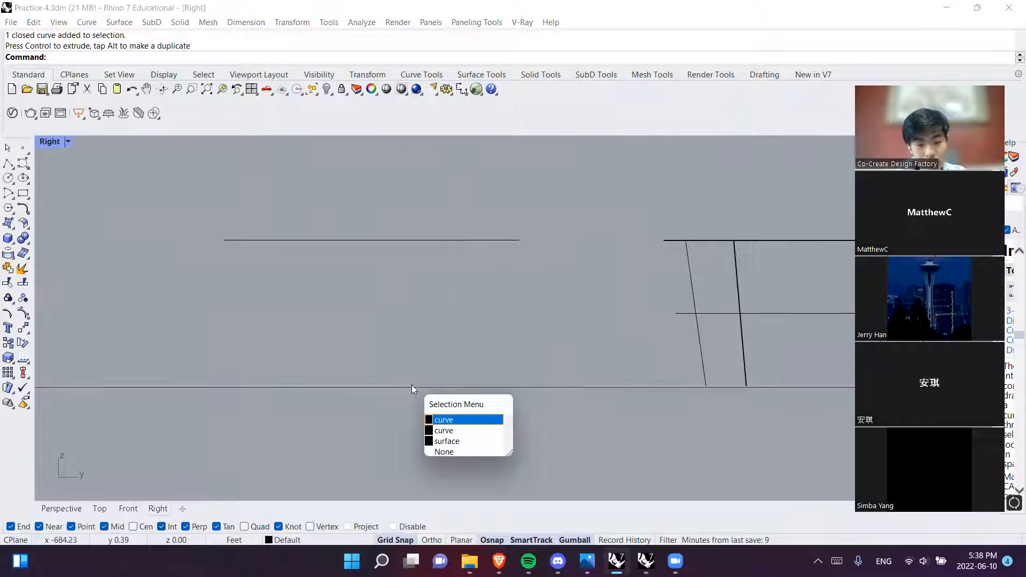
click(433, 417)
click(368, 385)
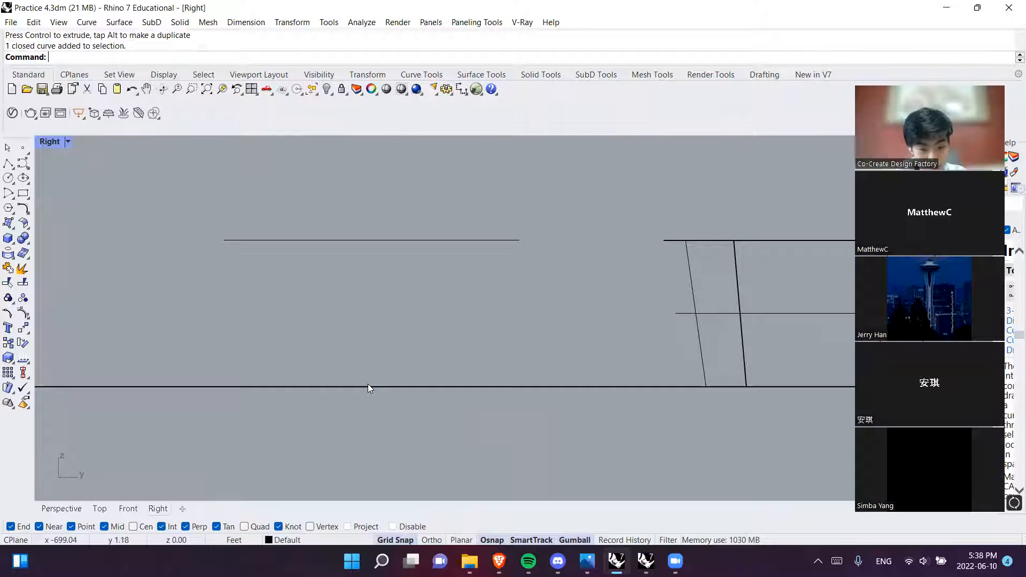
click(414, 426)
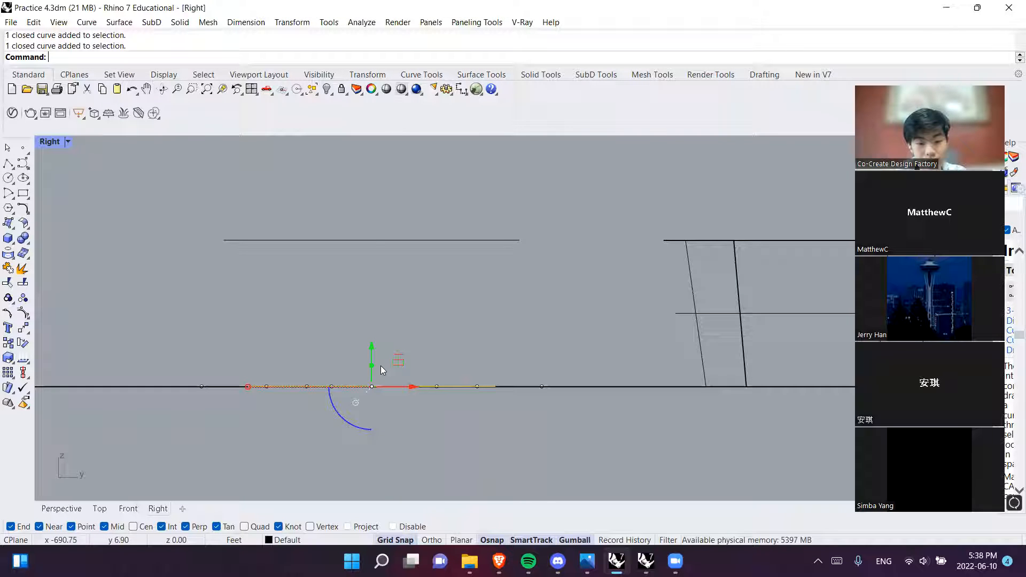
shift+click(372, 242)
right_drag(386, 290, 421, 331)
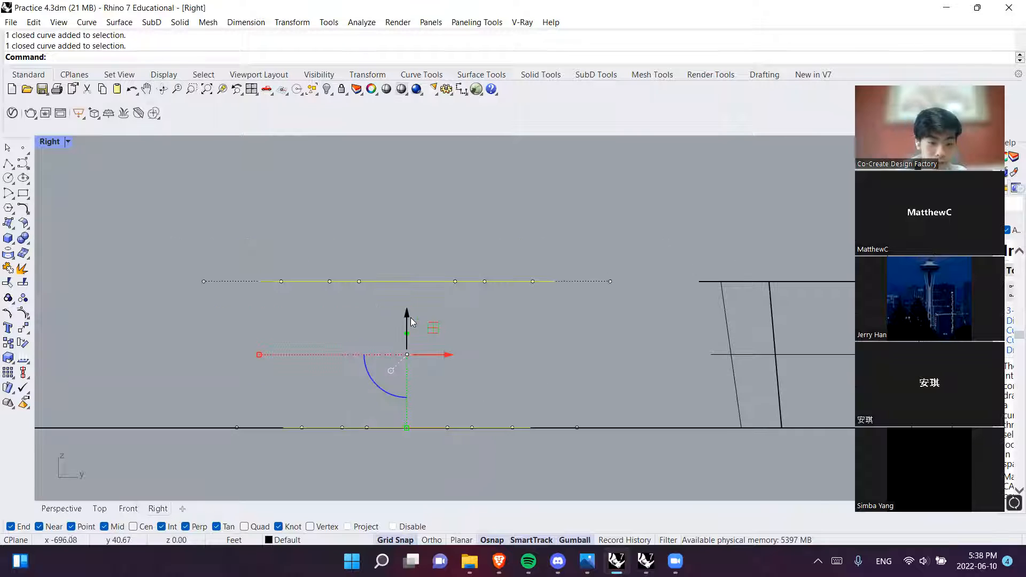
drag(408, 317, 169, 243)
click(233, 304)
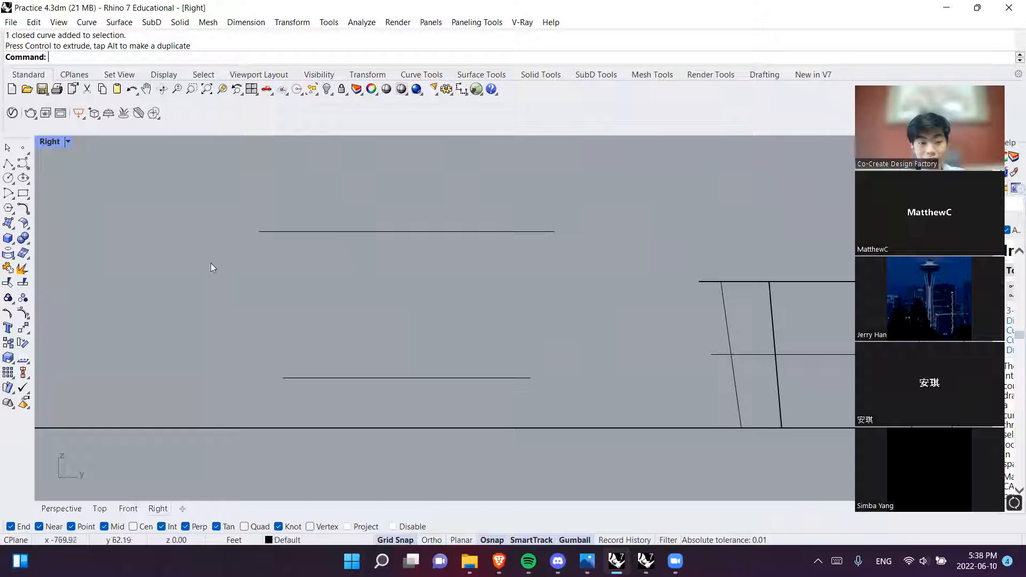
right_click(112, 226)
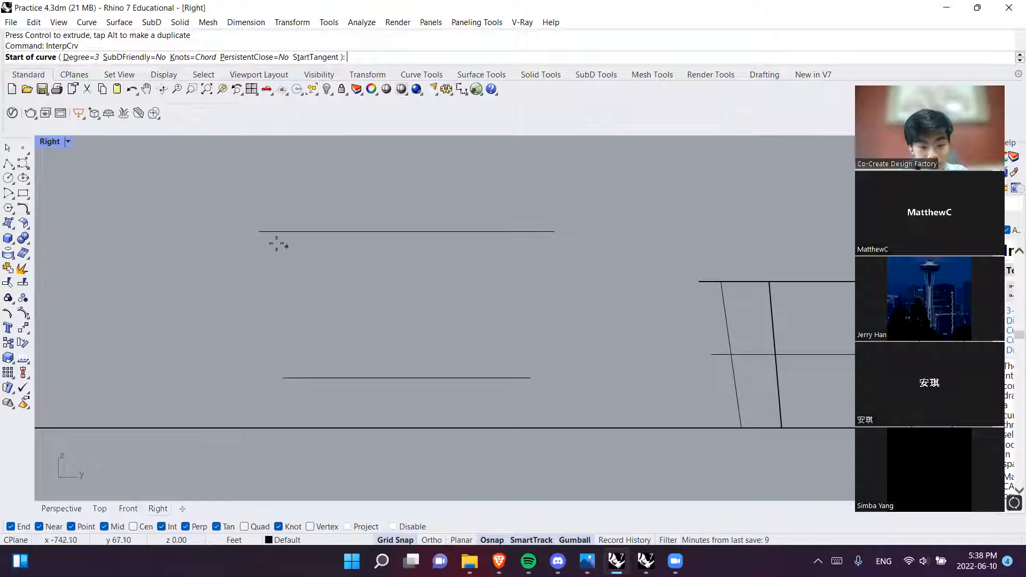
click(260, 231)
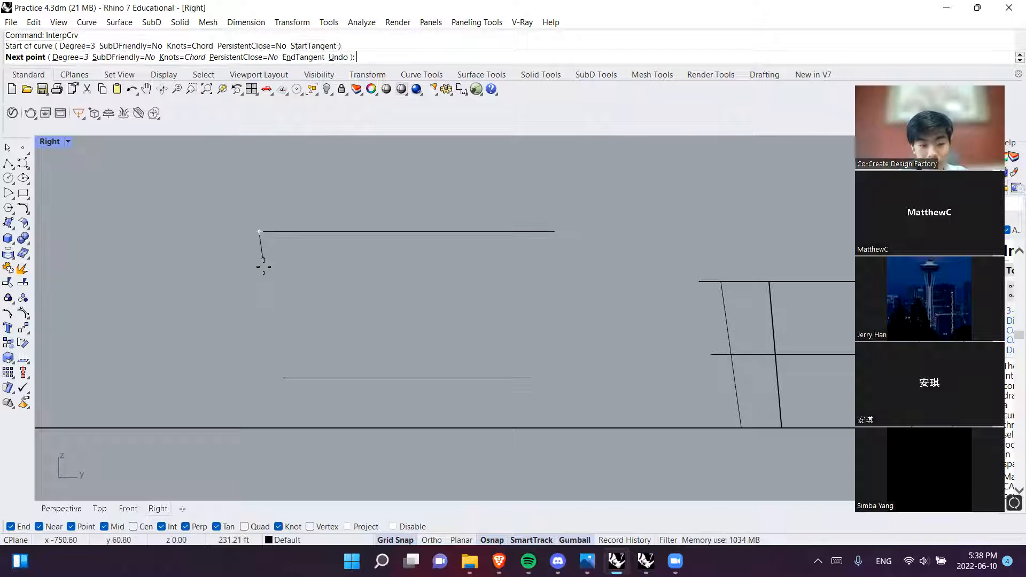
right_drag(403, 355, 145, 343)
scroll(546, 292, up, 2)
right_drag(540, 309, 549, 306)
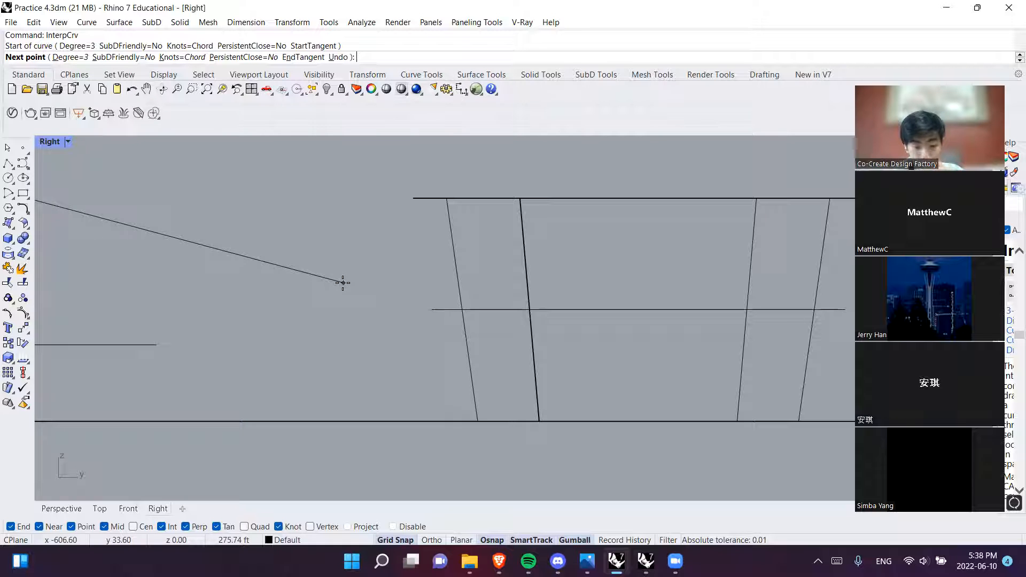
right_drag(236, 340, 721, 342)
right_drag(343, 348, 482, 400)
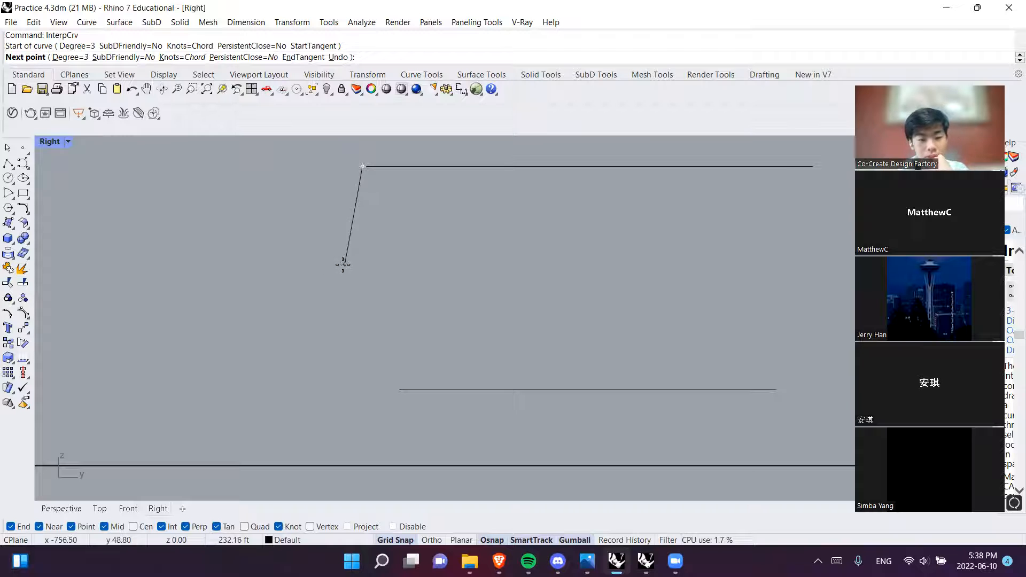
click(321, 249)
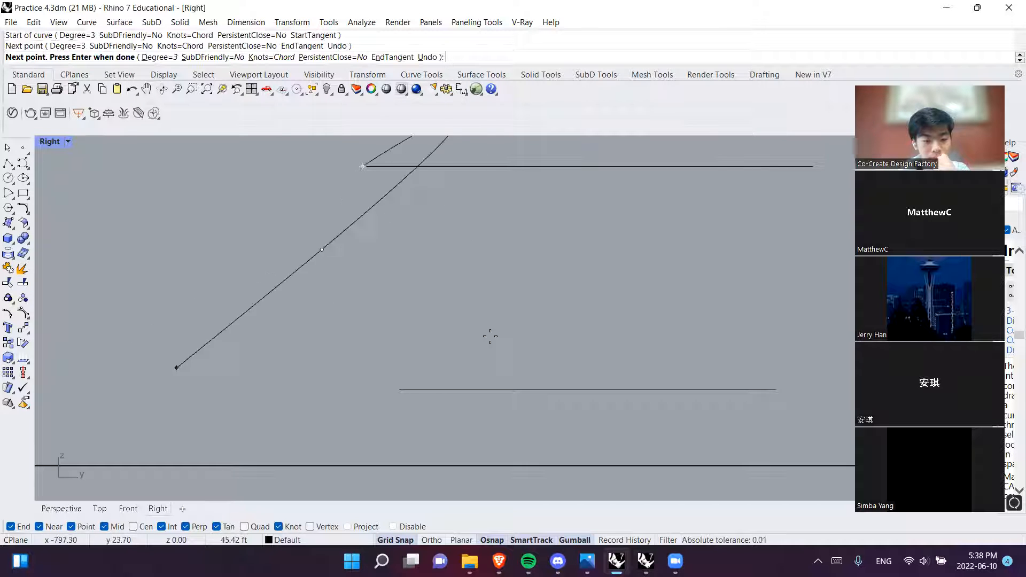
key(ctrl+z)
right_drag(385, 393, 455, 407)
scroll(569, 411, down, 4)
click(509, 328)
key(ctrl+z)
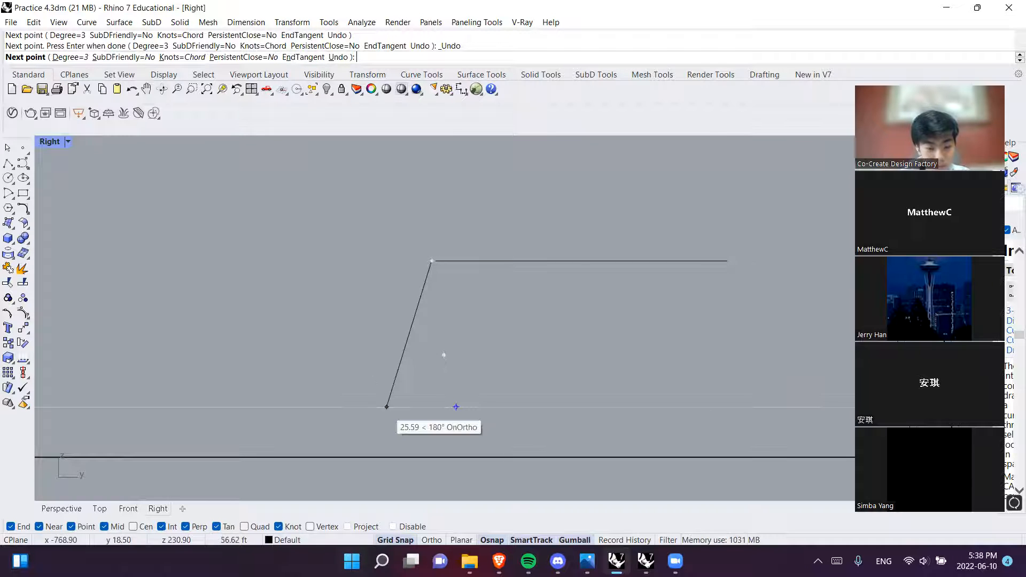
click(465, 549)
click(465, 549)
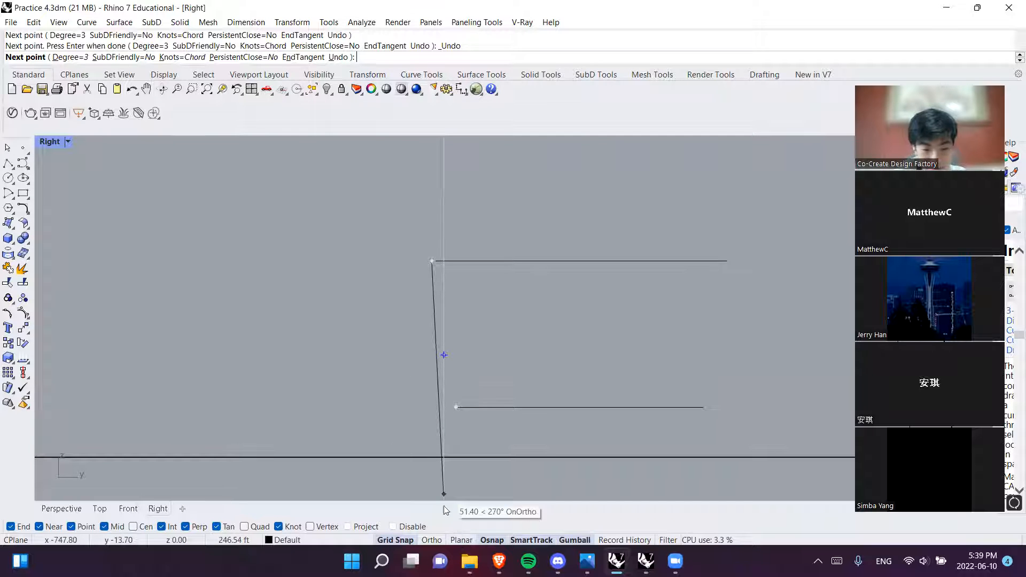
click(375, 288)
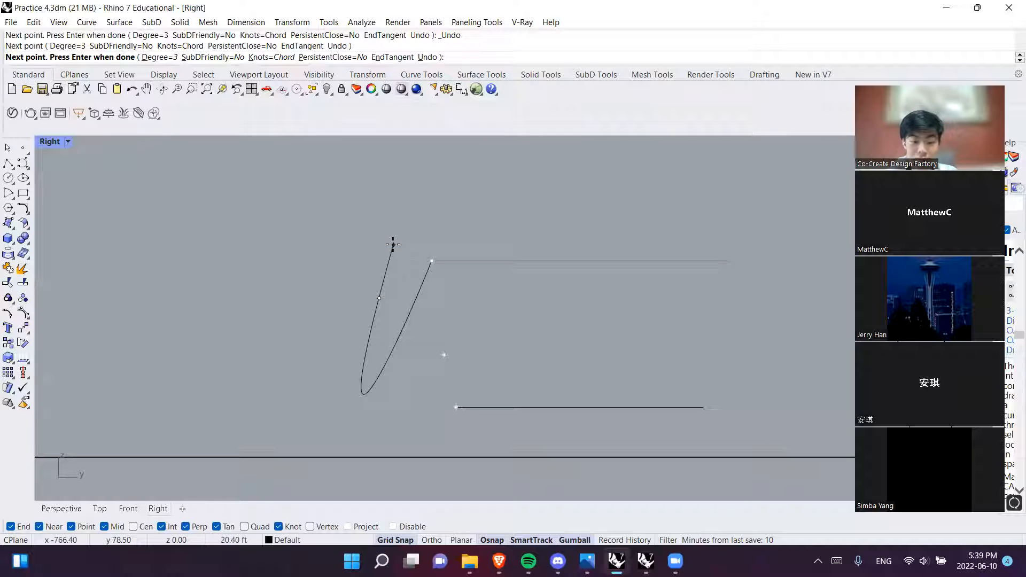
scroll(388, 243, down, 5)
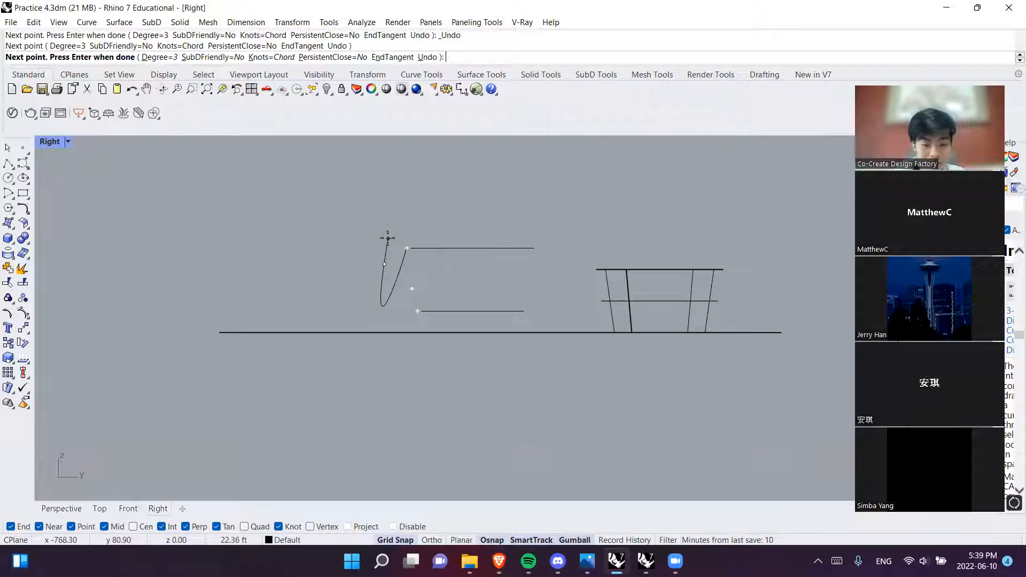
Turn on Planar mode and abandon the unfinished interpolated curve
key(F8)
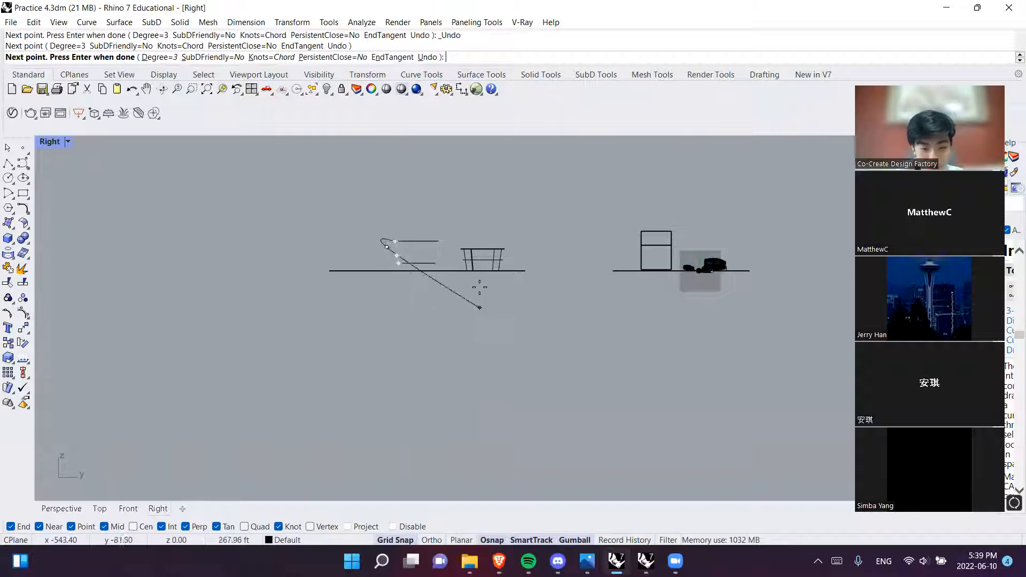
scroll(345, 224, up, 4)
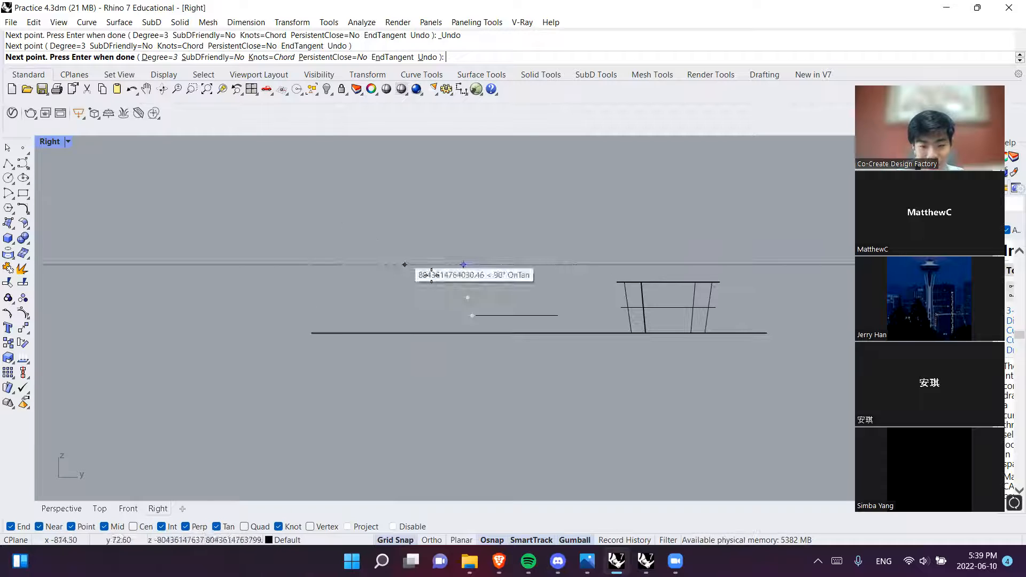
scroll(447, 273, up, 5)
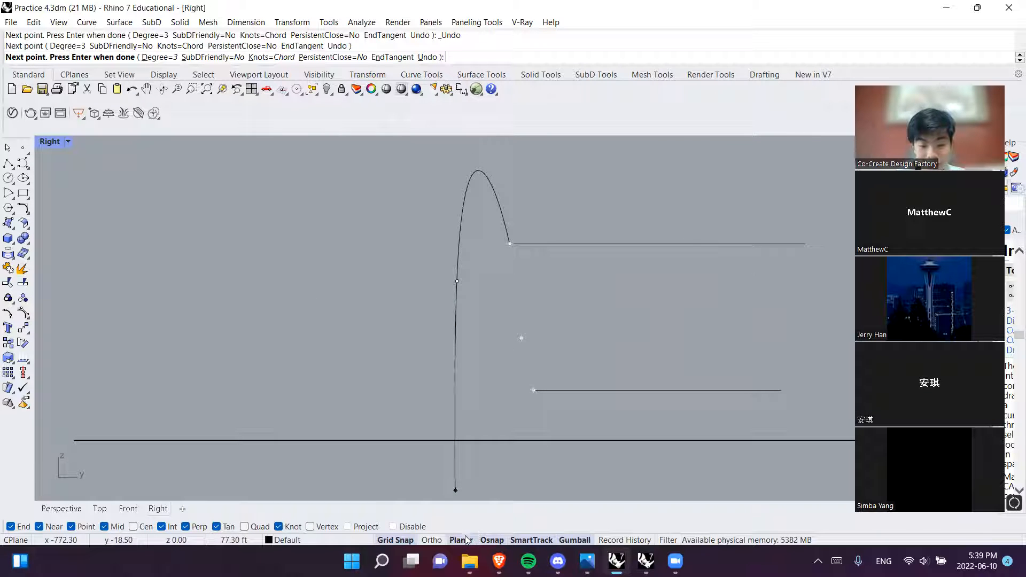
right_drag(528, 299, 492, 371)
scroll(436, 335, up, 4)
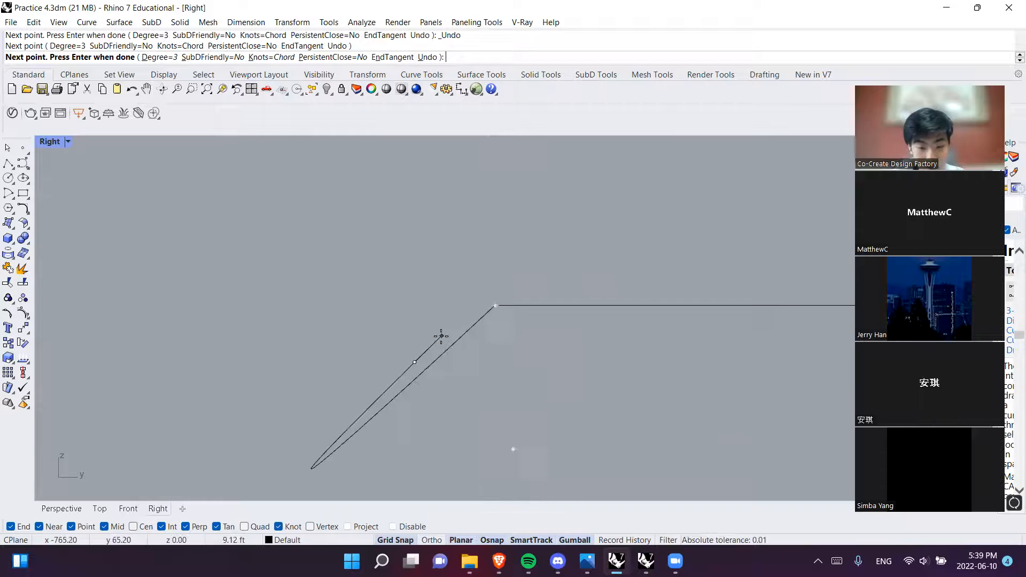
key(Escape)
Examine the position of the raised circles relative to the base plane and lofted surface from perspective and orthographic views
click(61, 508)
scroll(509, 421, down, 3)
right_drag(509, 421, 522, 400)
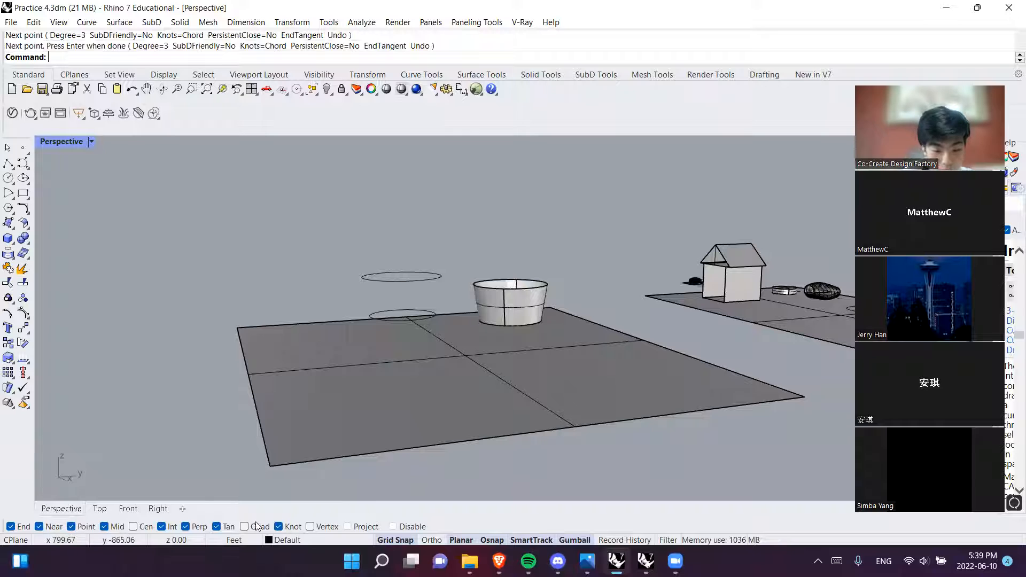
click(98, 509)
click(129, 509)
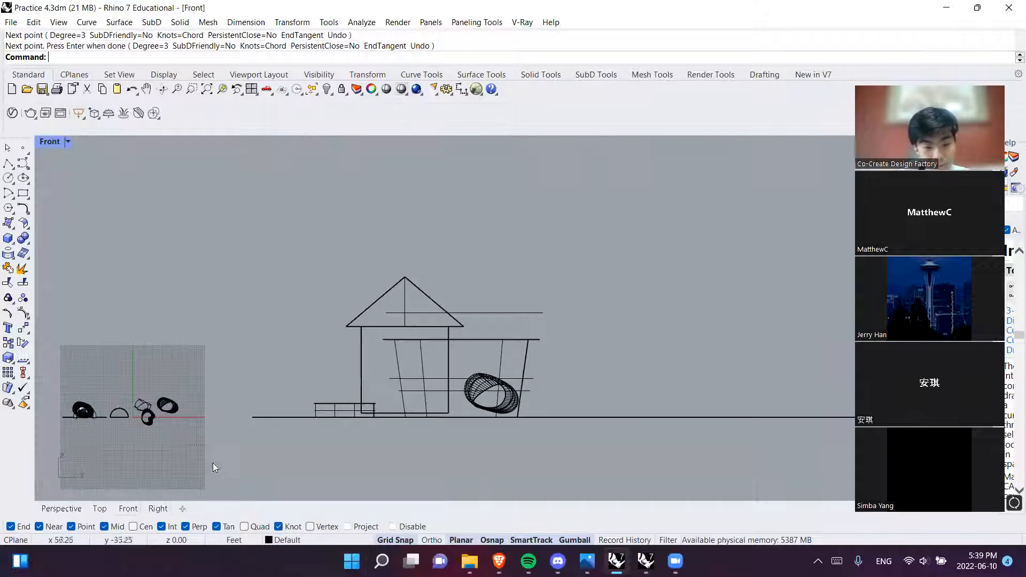
right_drag(213, 468, 457, 403)
click(156, 509)
click(99, 509)
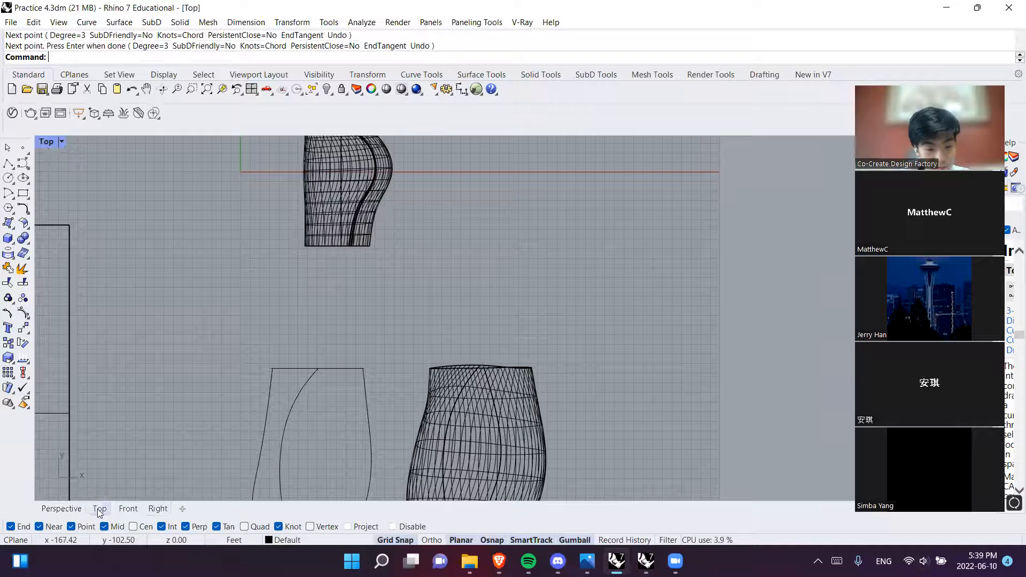
In the Right view, draw straight two-point interpolated curves joining the ends of the upper and lower circles on both sides
click(150, 510)
scroll(391, 409, down, 9)
right_drag(485, 385, 398, 261)
scroll(429, 324, up, 9)
key(Return)
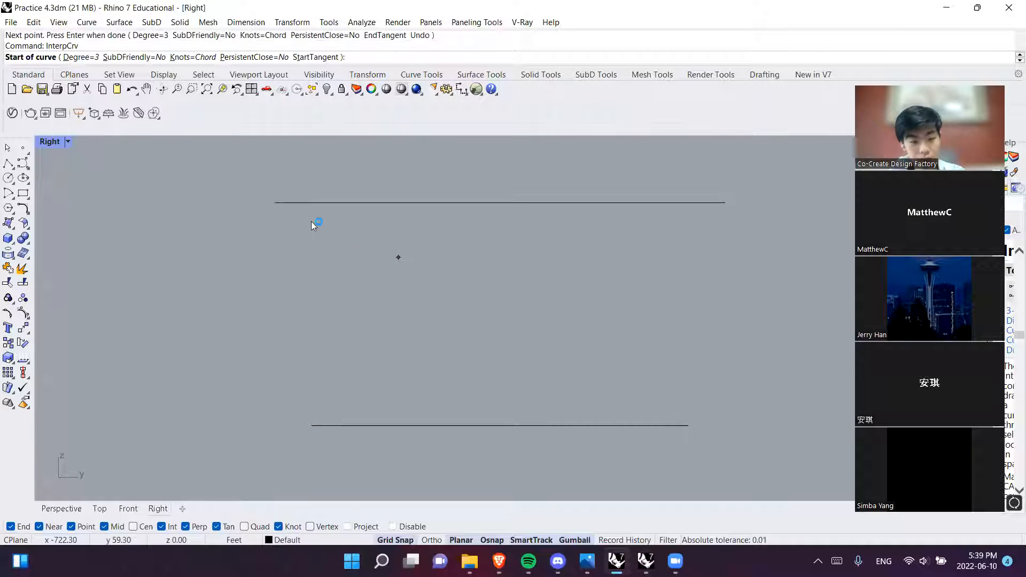
click(275, 202)
click(313, 426)
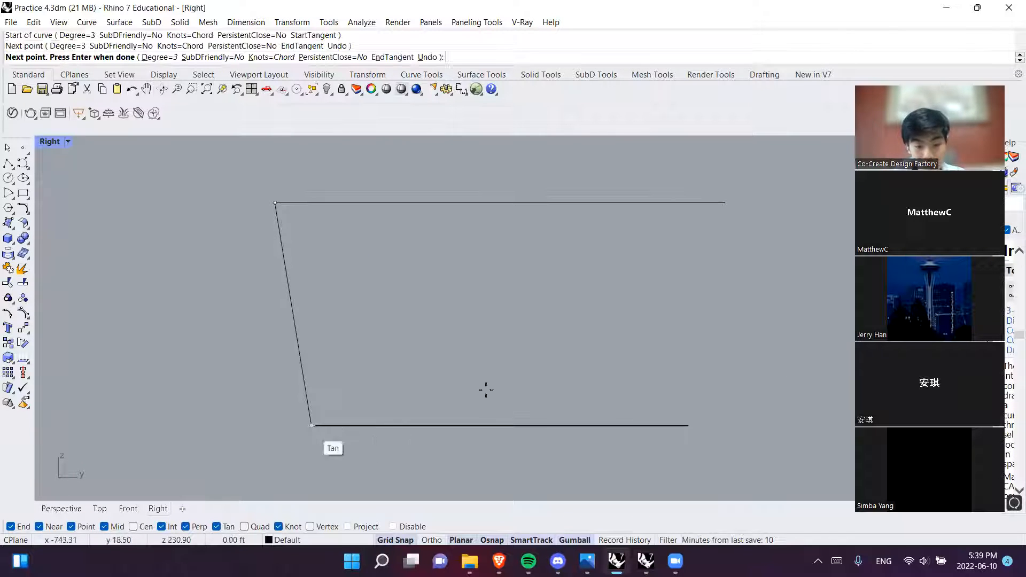
key(Return)
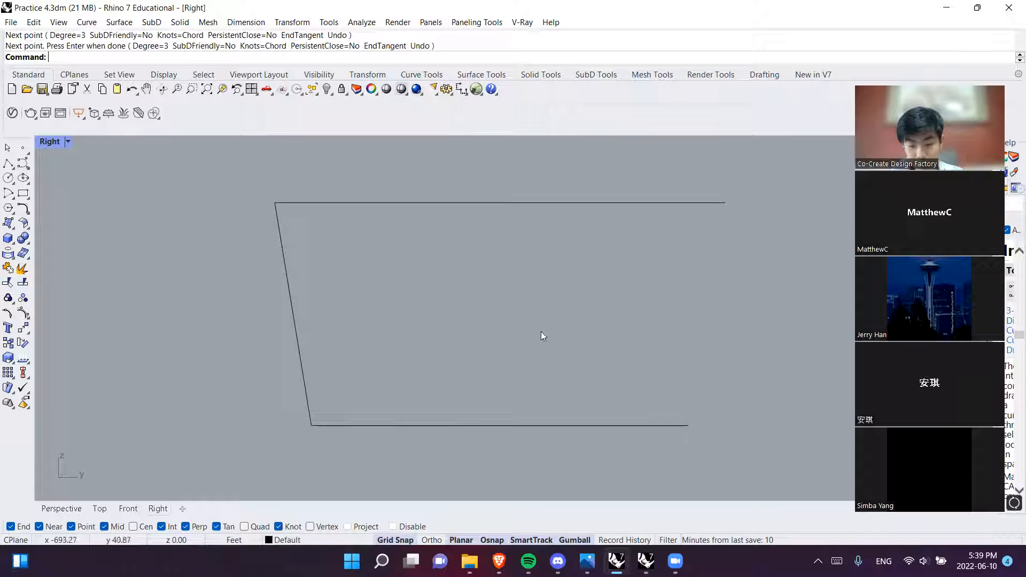
key(Return)
click(724, 203)
click(688, 425)
key(Return)
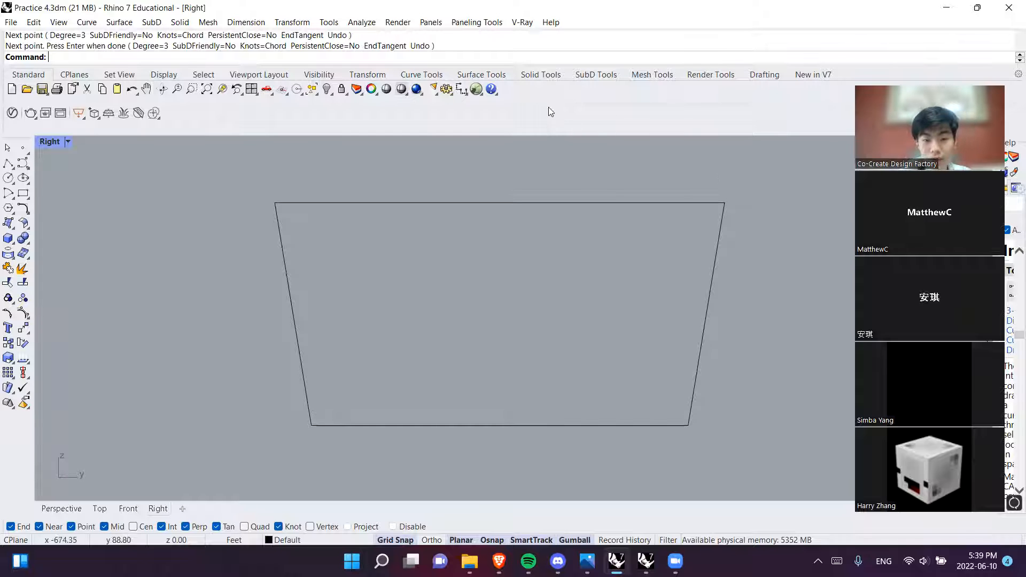
Delete both straight side curves between the circles
click(286, 270)
key(Delete)
click(714, 269)
key(Delete)
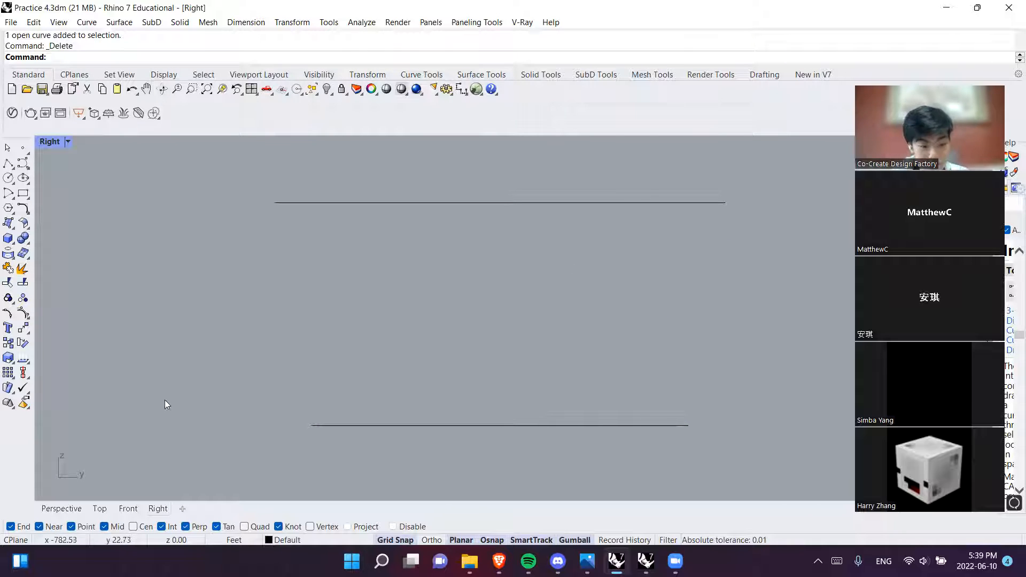
Draw a five-point interpolated S-curve from the upper circle's negative-Y end, bulging outward and curving inward, to the matching end of the lower circle
right_click(255, 381)
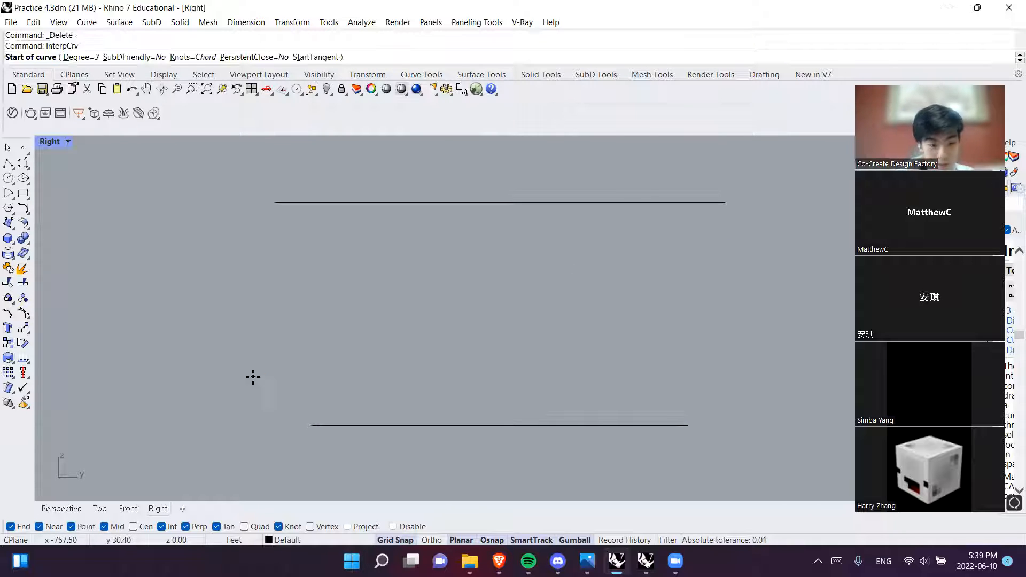
click(275, 202)
click(201, 235)
click(191, 330)
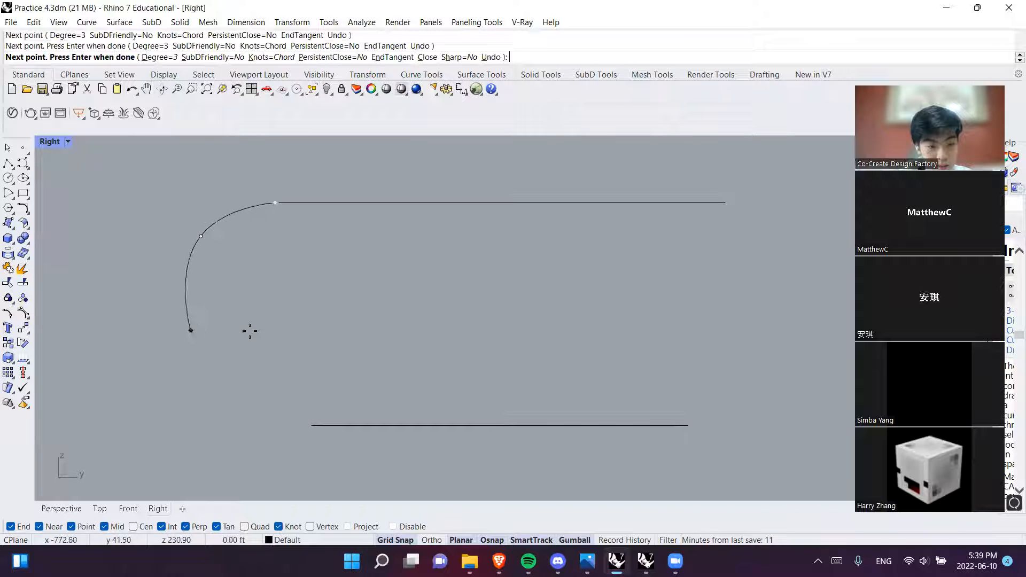
click(335, 340)
click(311, 425)
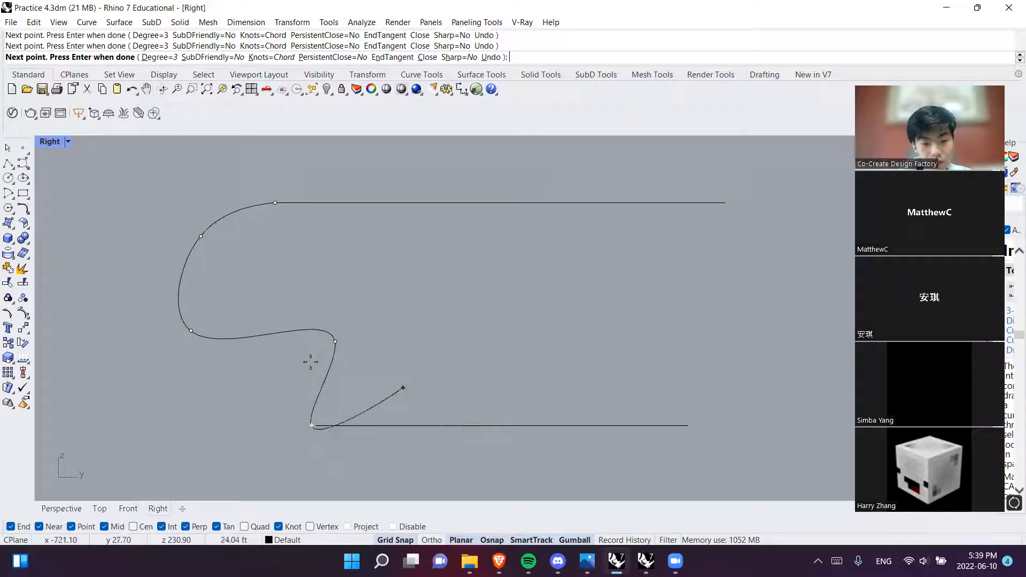
right_click(368, 276)
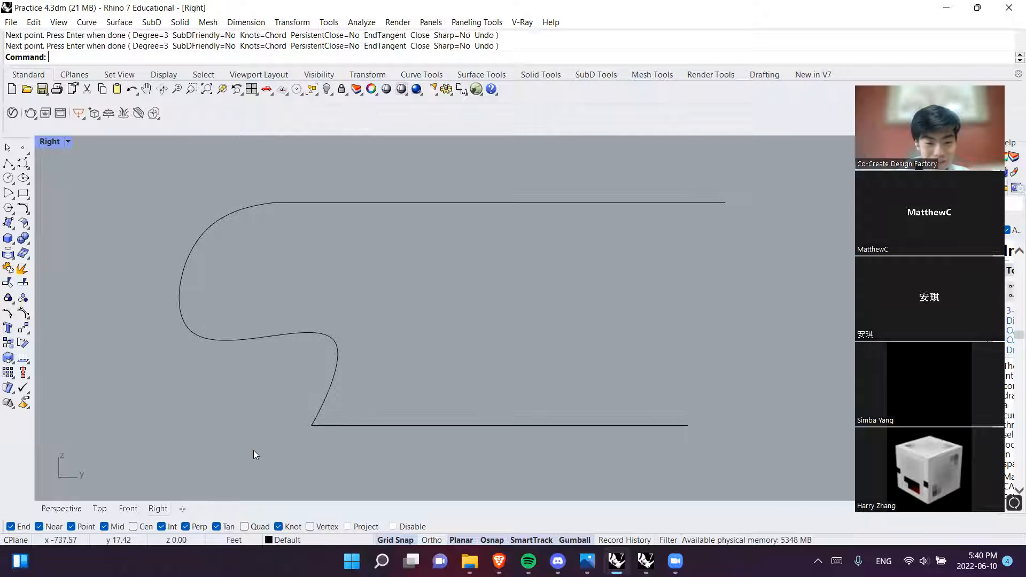
Examine the S-shaped profile between the two circles in perspective, and return to the Right view
click(61, 508)
text(E)
key(Escape)
scroll(388, 337, up, 5)
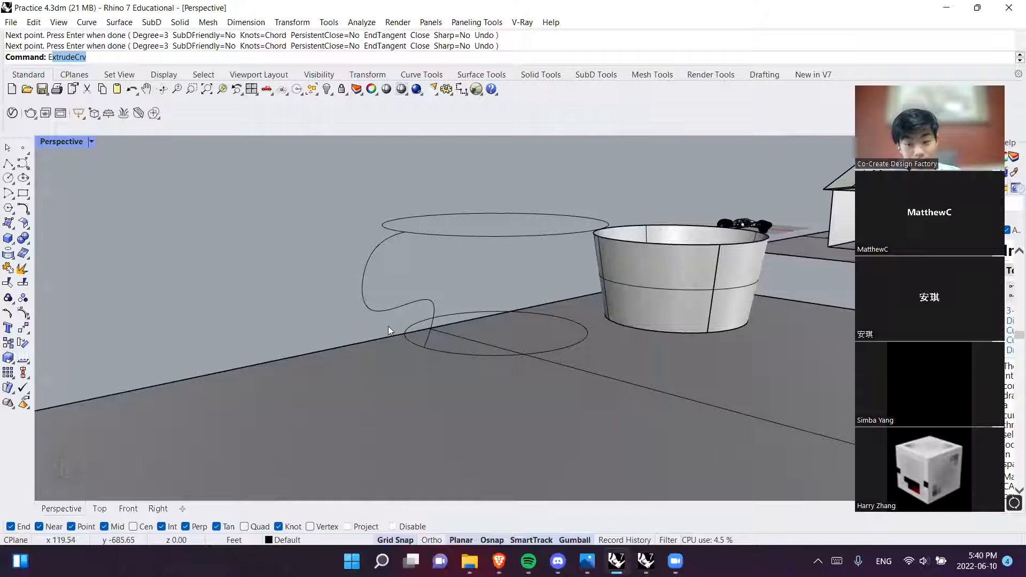
scroll(300, 281, up, 3)
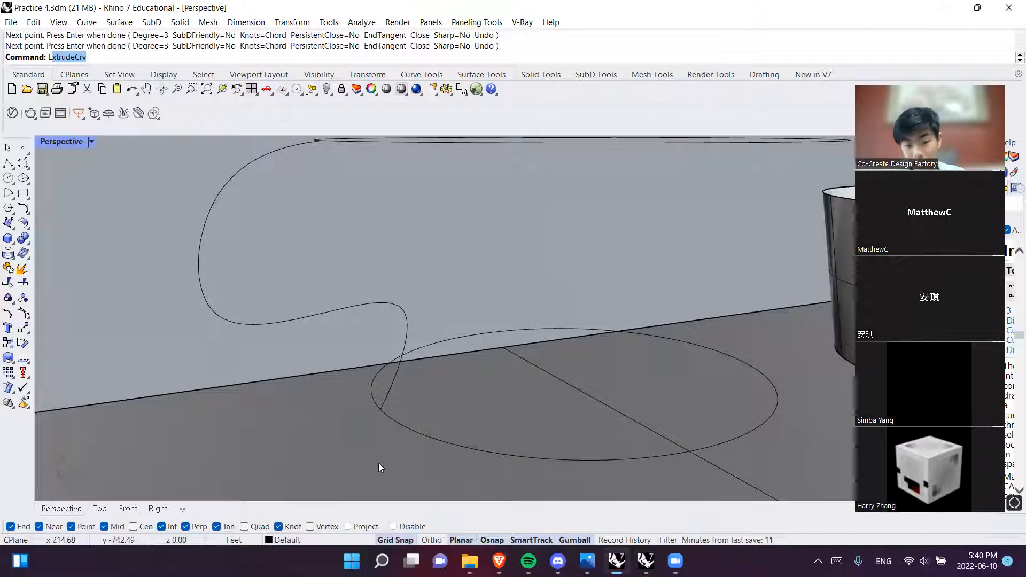
scroll(378, 463, down, 4)
scroll(330, 434, down, 3)
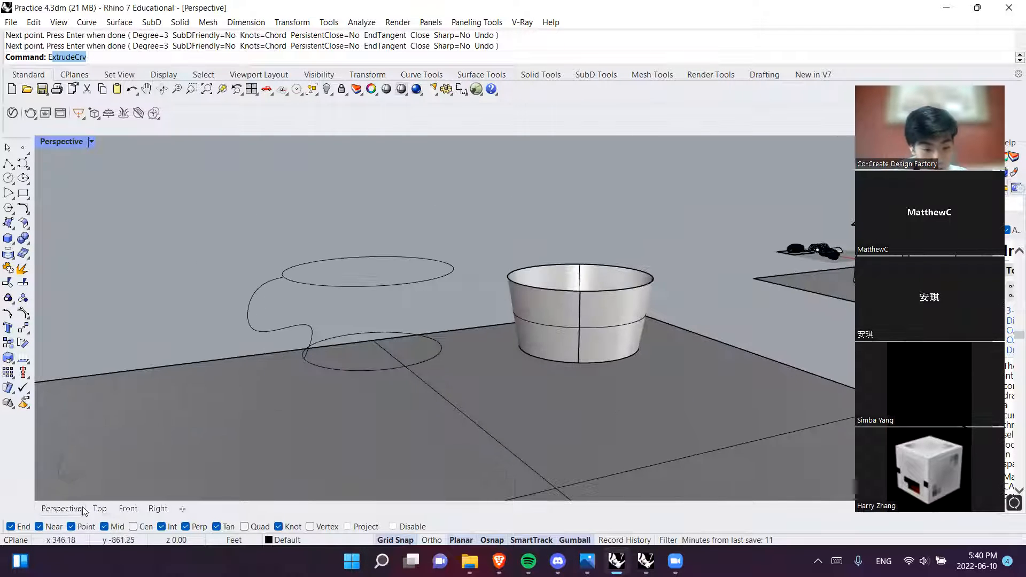
click(158, 508)
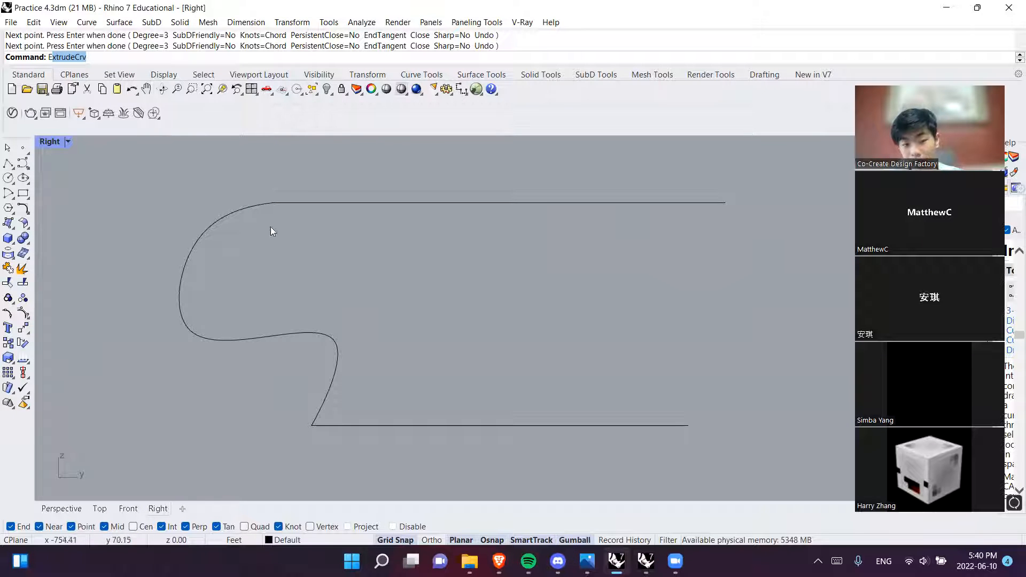
right_drag(348, 355, 188, 344)
text(i)
key(Return)
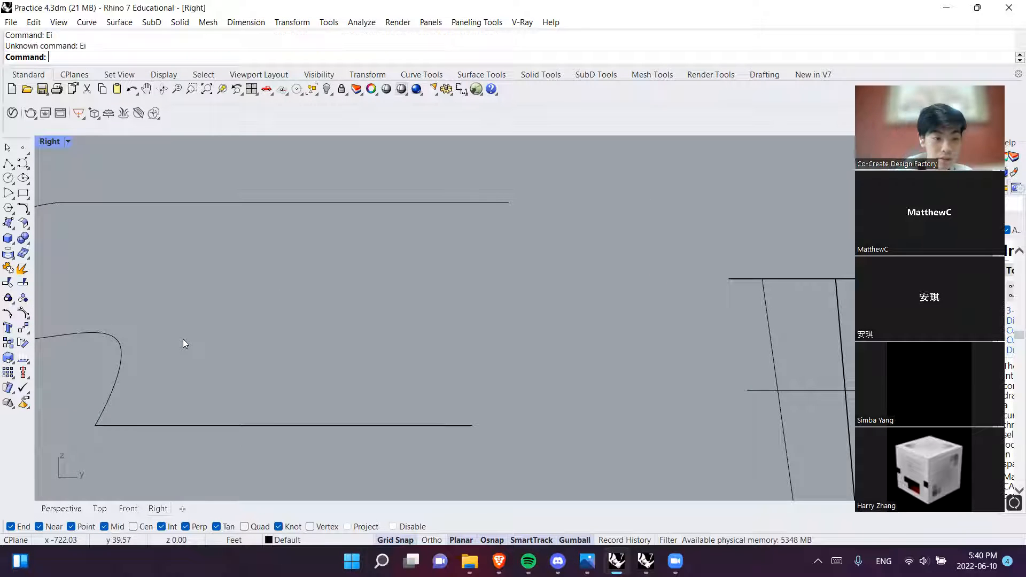
key(Return)
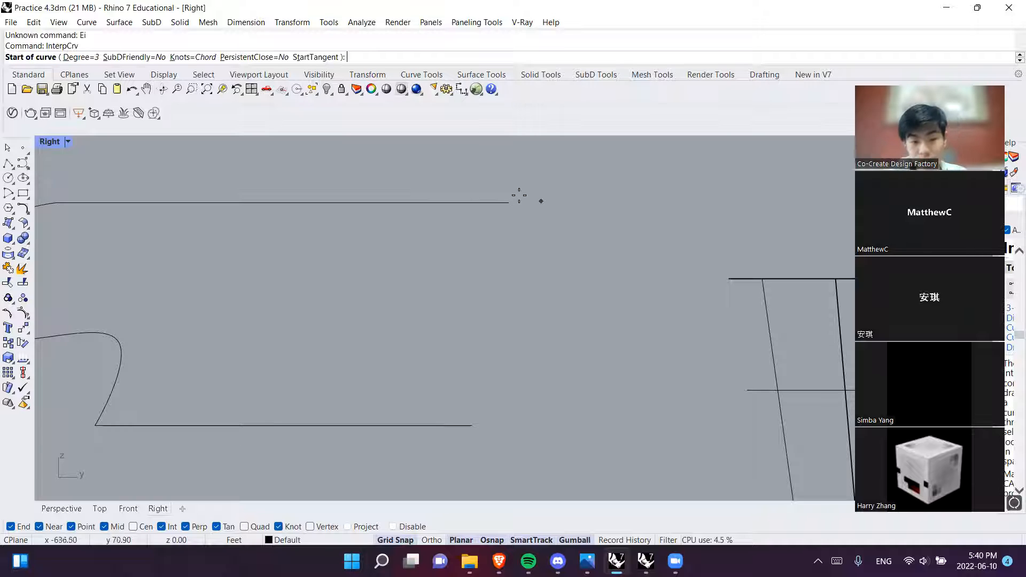
click(508, 202)
key(Escape)
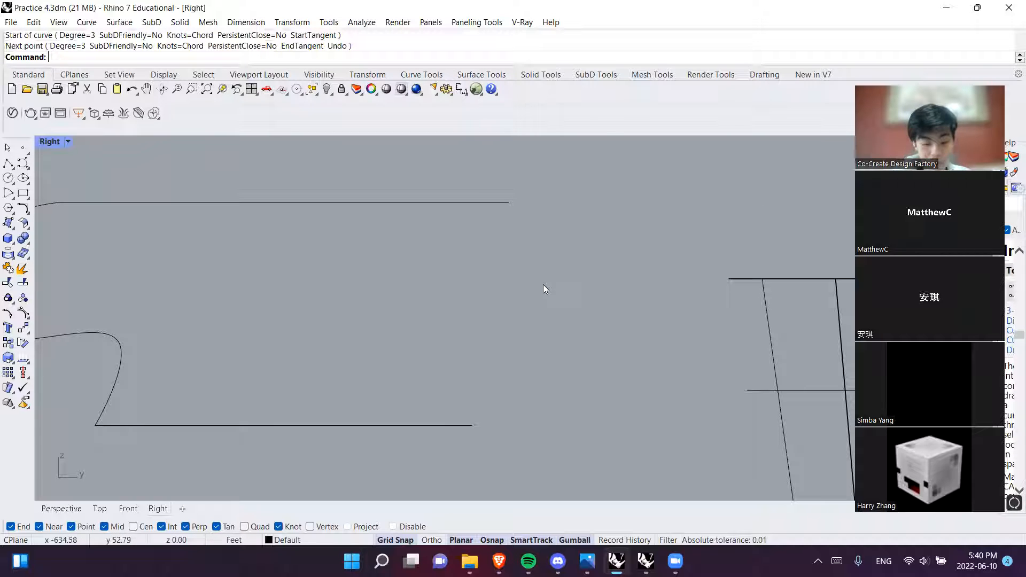
key(Return)
key(Escape)
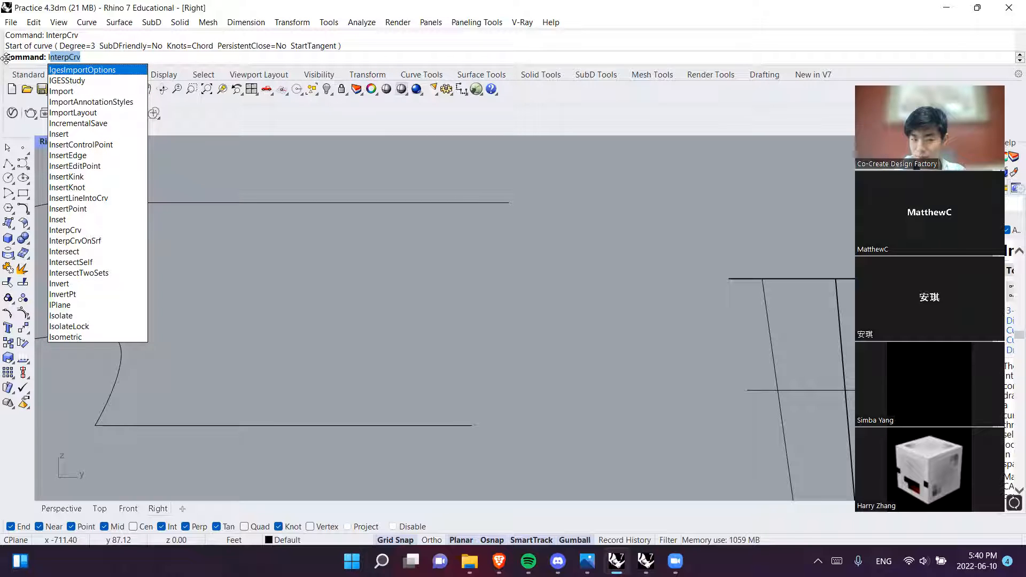
Start an interpolated curve at the upper circle's positive-Y end, take it to the lower circle, and undo all but its first two points
key(Return)
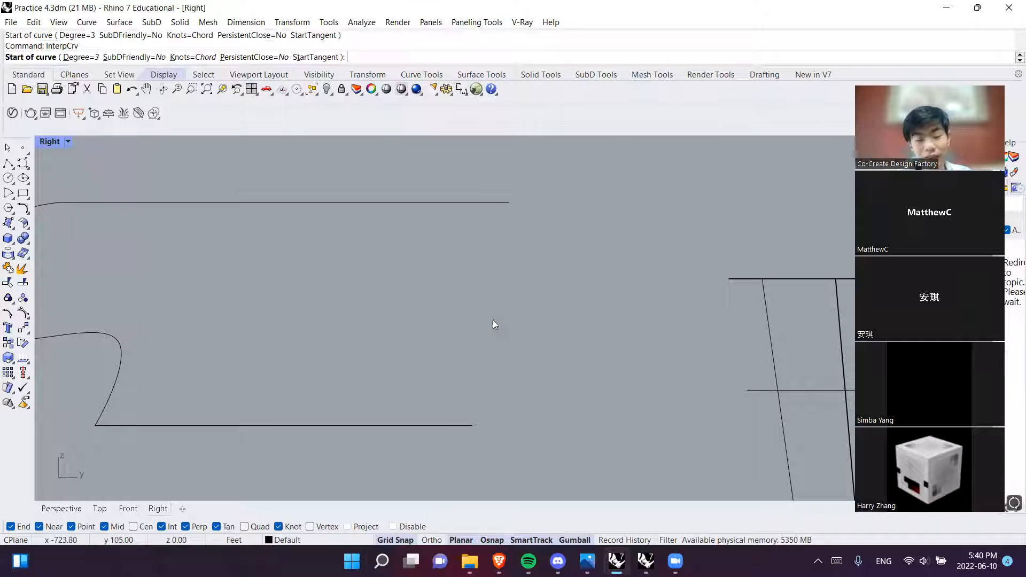
click(509, 202)
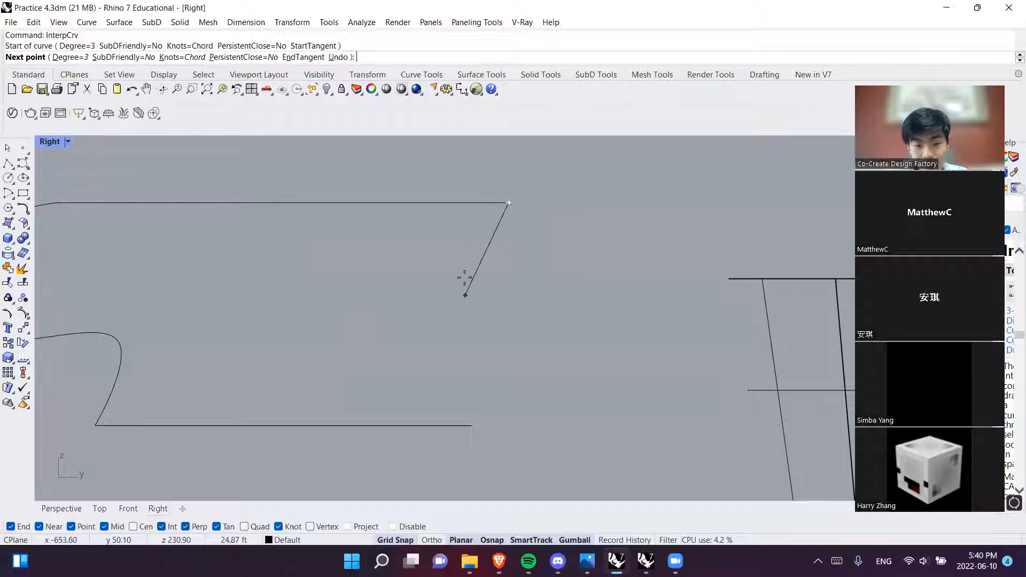
click(412, 255)
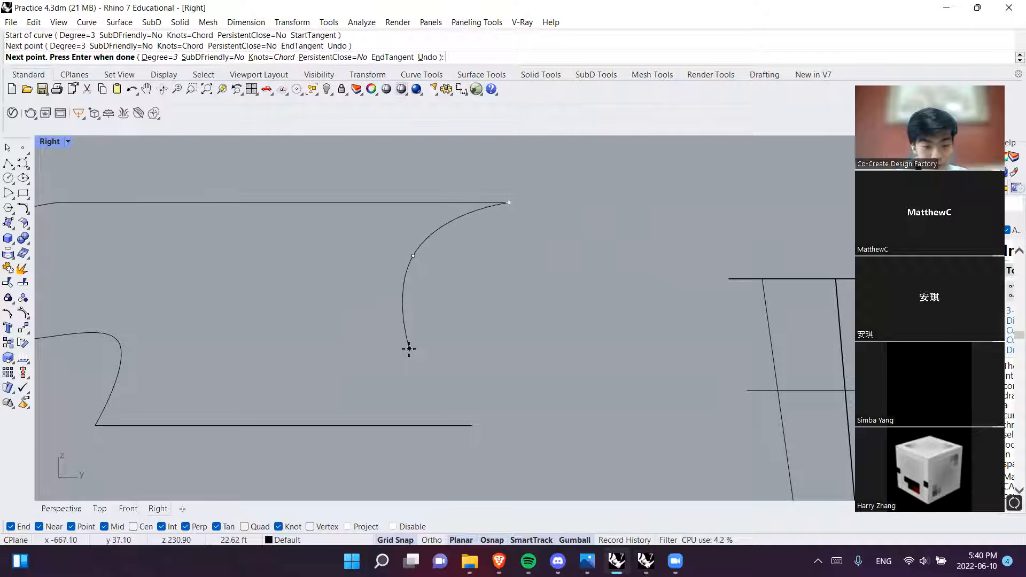
click(391, 321)
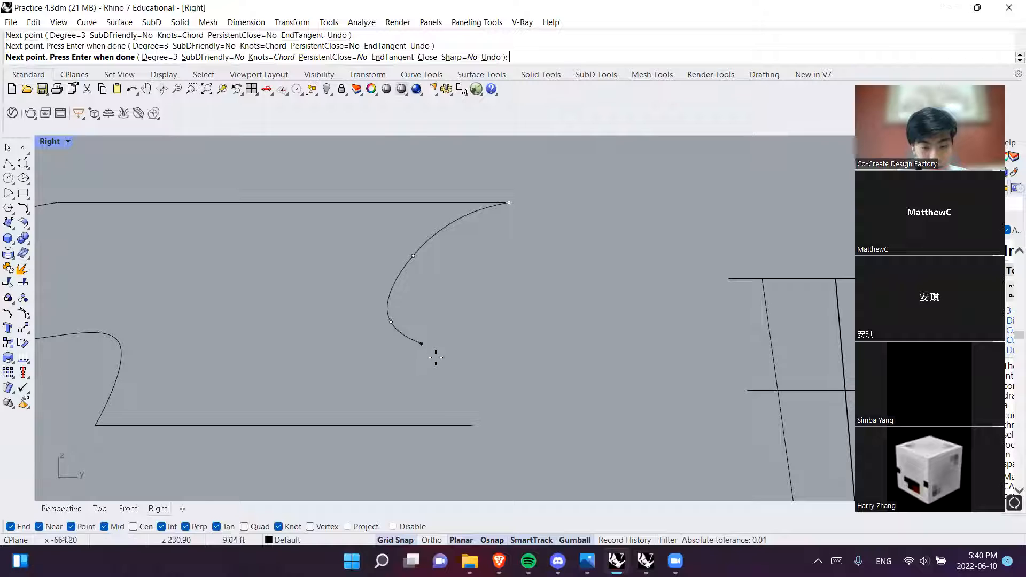
click(473, 426)
shift+right_drag(537, 444, 689, 390)
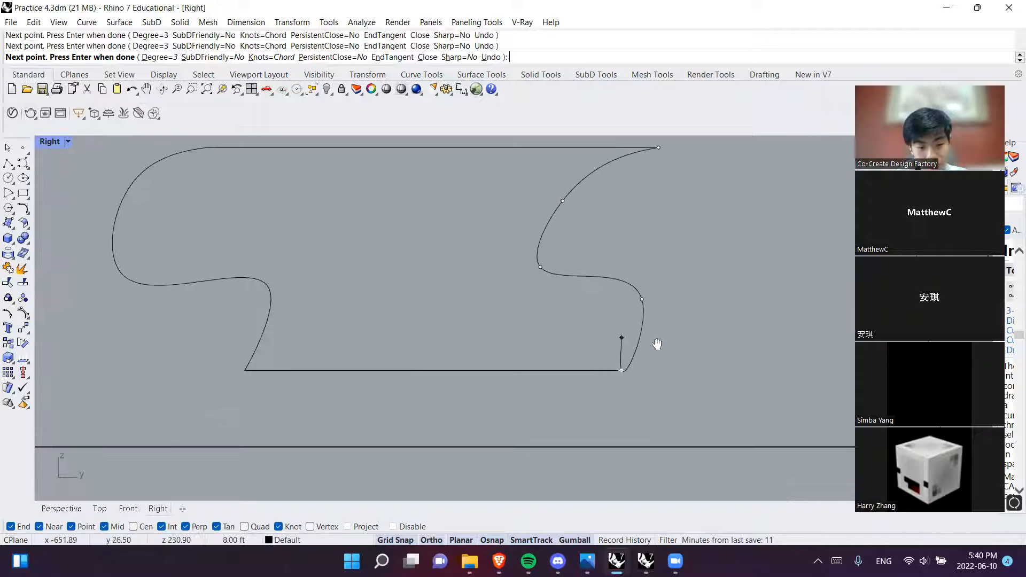
key(ctrl+z)
key(ctrl+z)
key(ctrl+z)
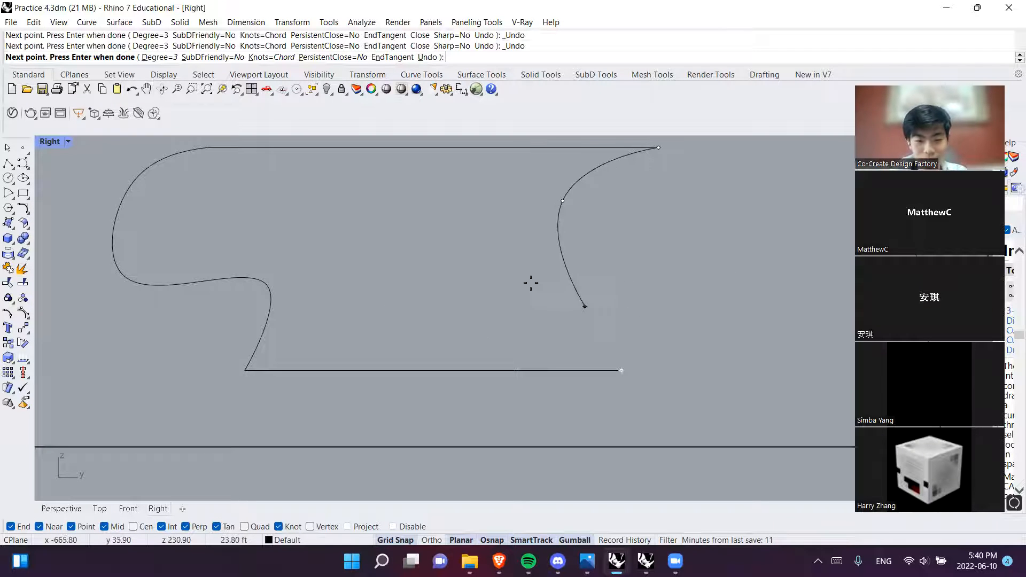
Continue the curve inward in a zigzag of four more points and finish it at the lower circle's positive-Y end
click(464, 242)
click(551, 252)
click(540, 318)
click(622, 298)
click(622, 370)
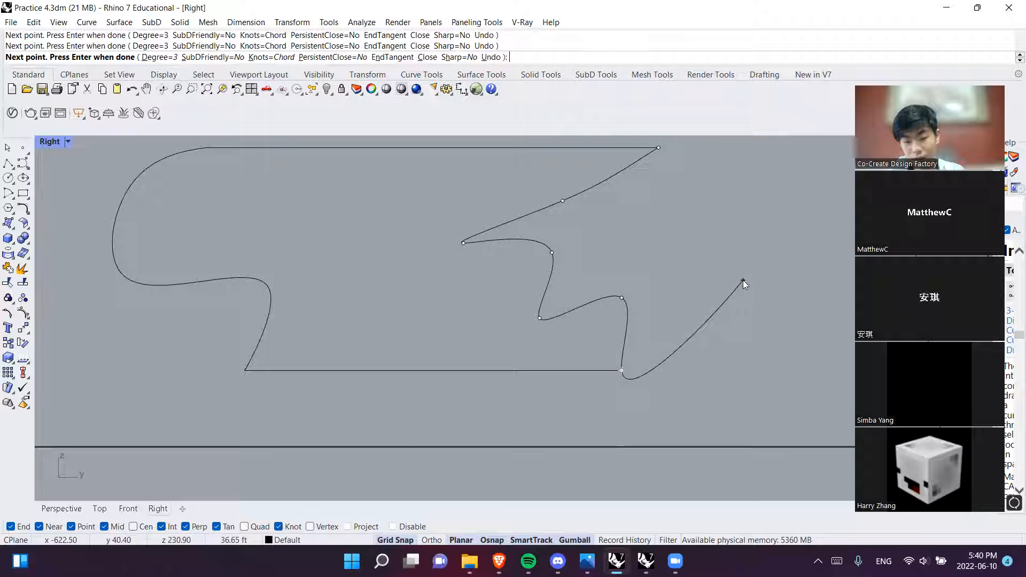
key(Return)
In the Right view, draw another interpolated curve between the same circle ends, waving outward through five intermediate points
click(61, 508)
right_drag(391, 406, 590, 241)
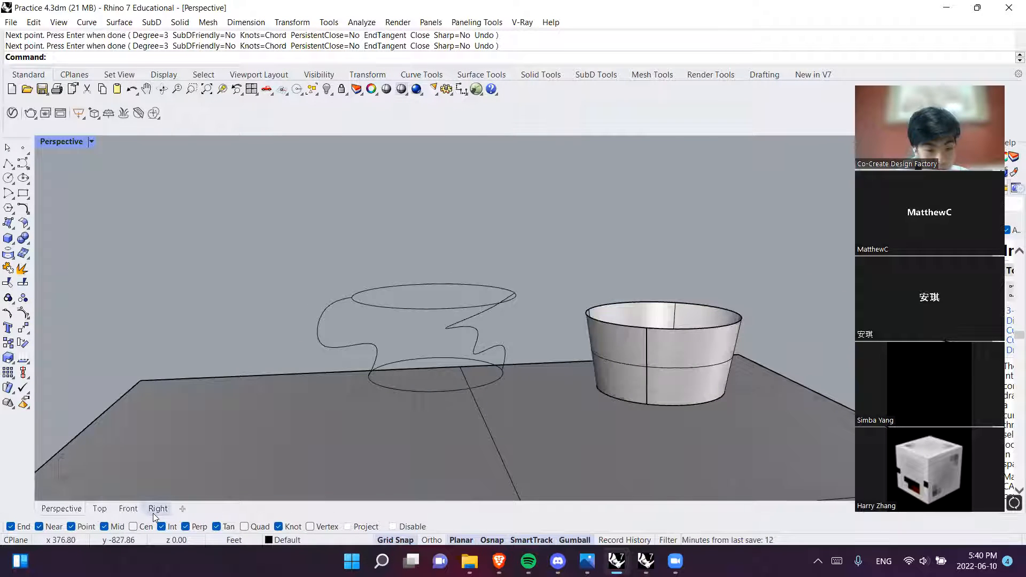
click(127, 508)
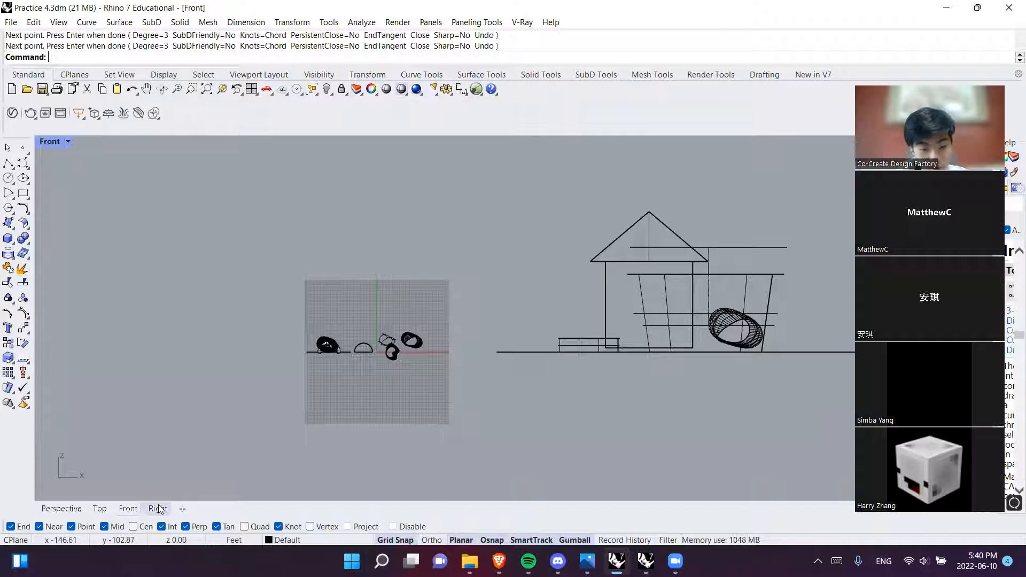
click(158, 508)
text(U)
key(Return)
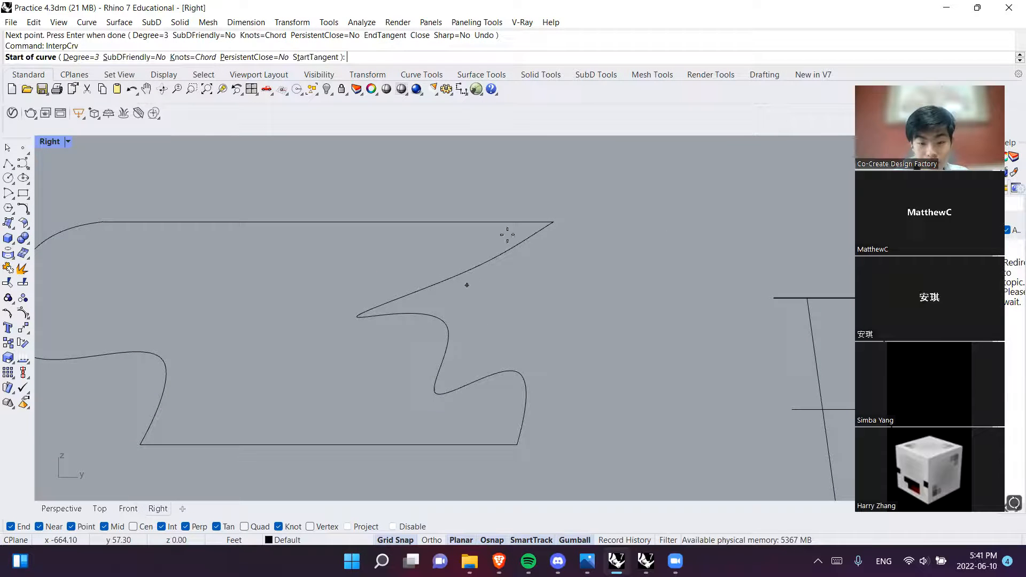
click(556, 222)
click(617, 231)
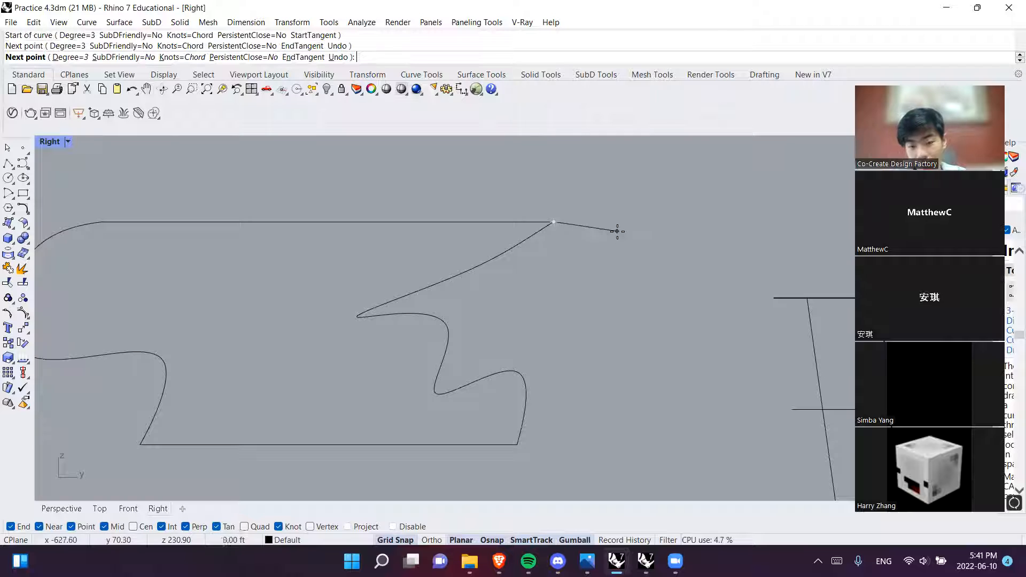
click(607, 285)
click(652, 261)
click(610, 312)
click(593, 383)
click(516, 444)
key(Return)
In the perspective view, add a Centermark to the upper circle
click(62, 508)
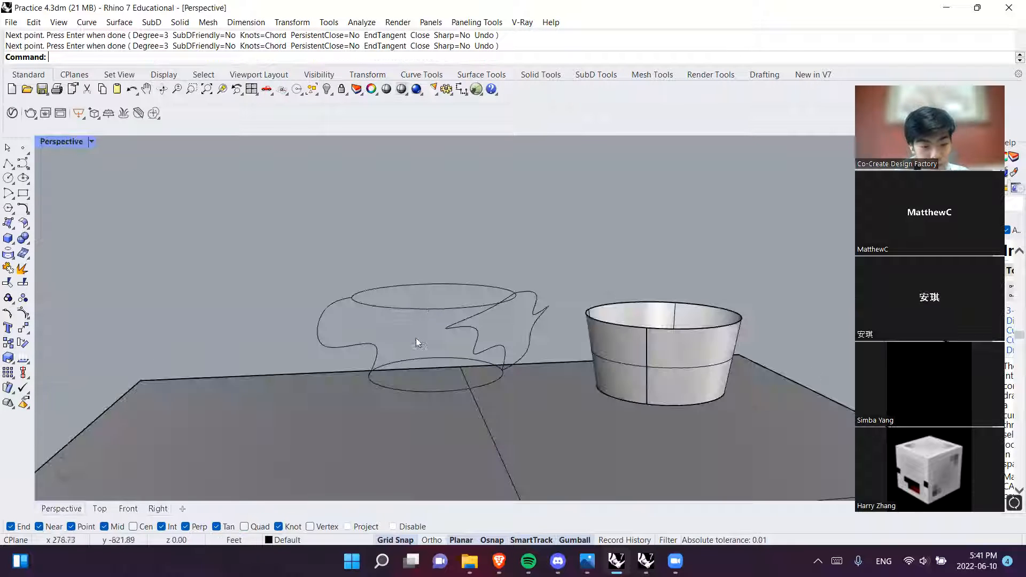
click(425, 305)
shift+click(445, 392)
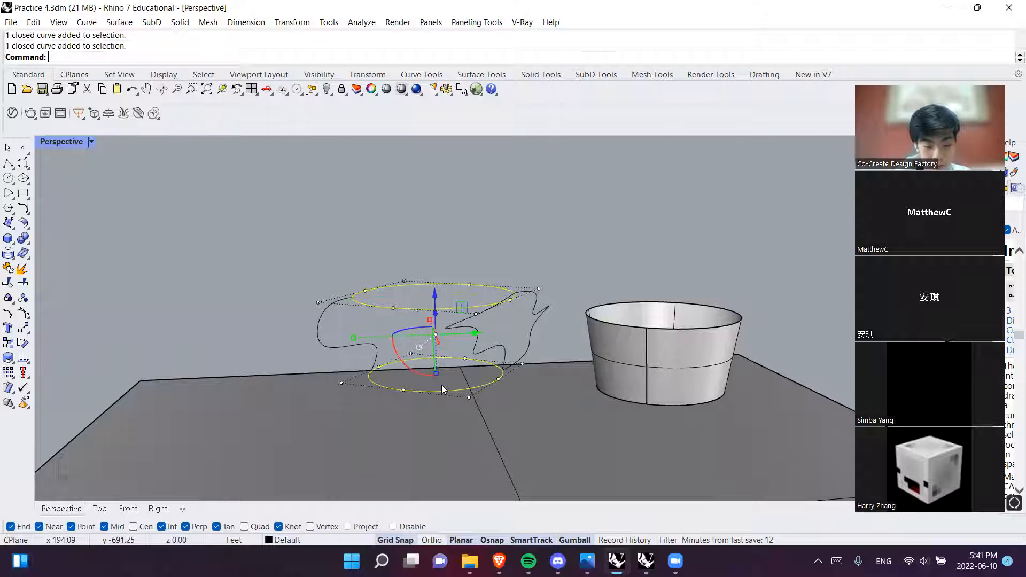
text(Centermark)
key(Return)
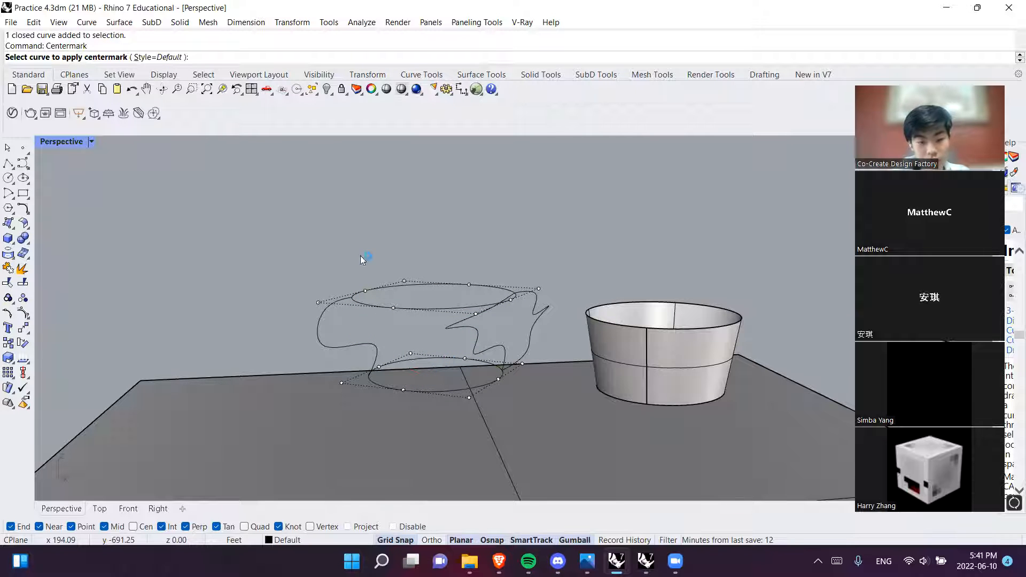
click(442, 392)
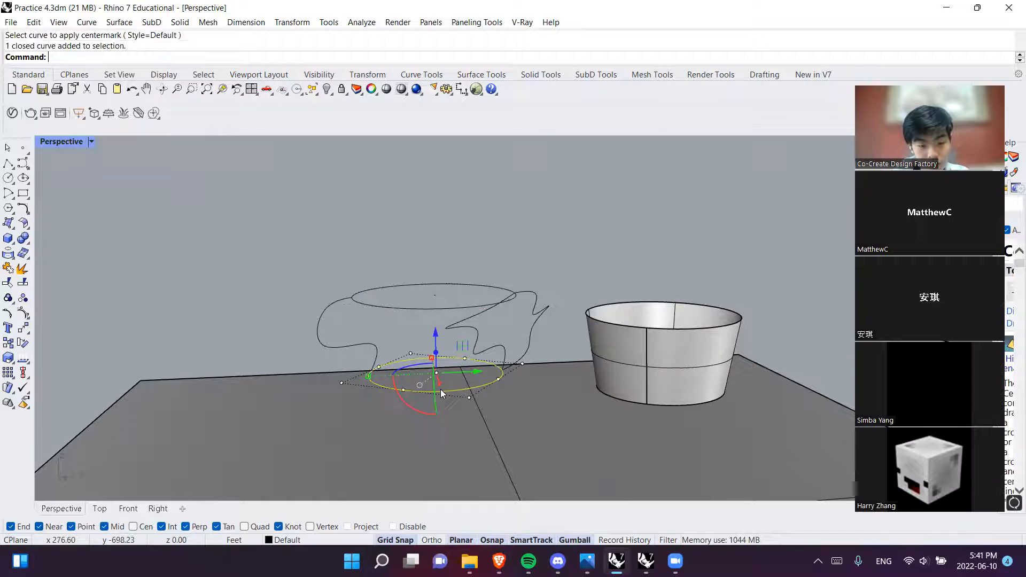
click(369, 234)
Add a Centermark to the lower circle
scroll(456, 356, up, 9)
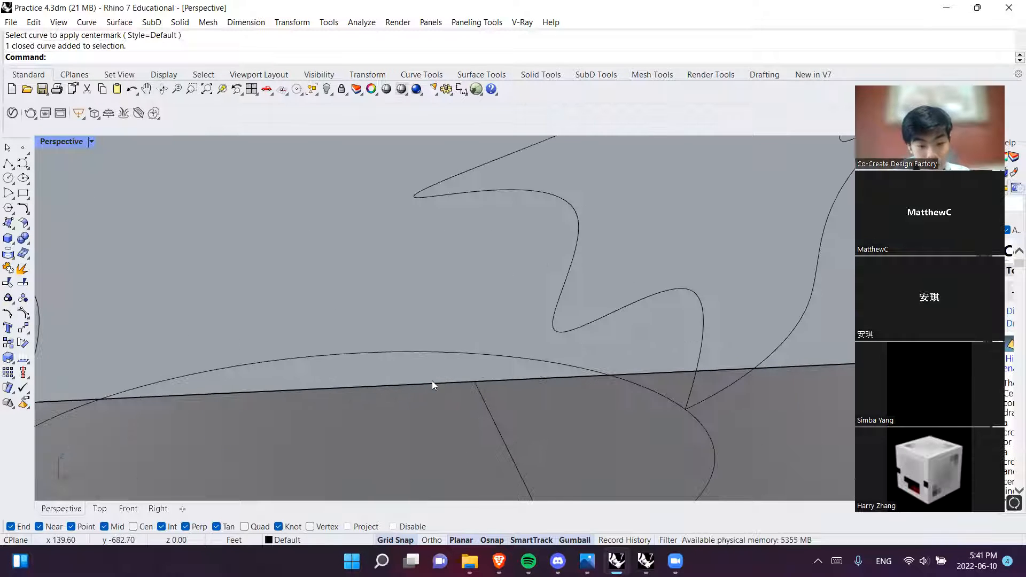
scroll(432, 381, down, 5)
right_drag(432, 380, 440, 393)
click(412, 375)
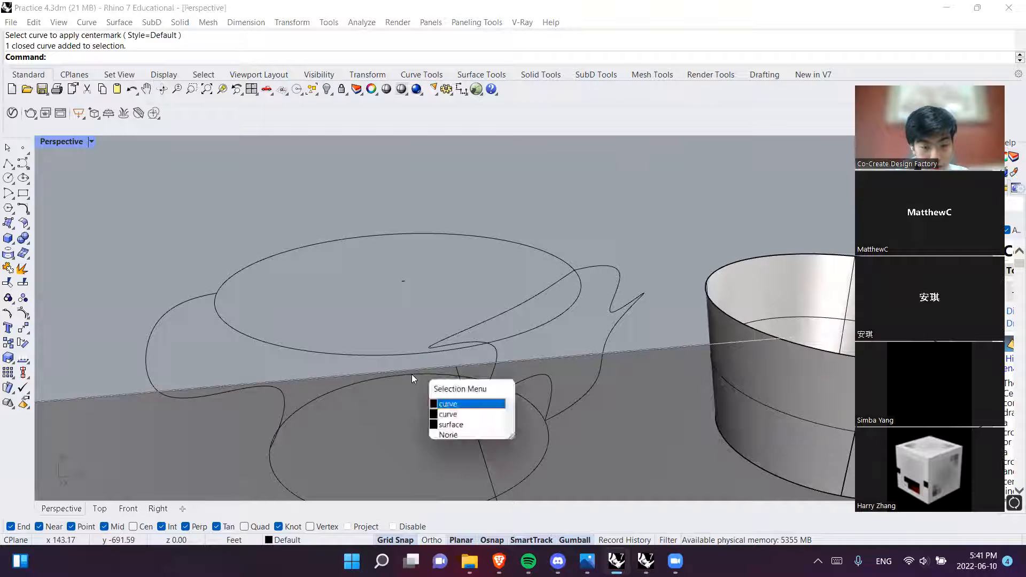
click(412, 375)
key(Return)
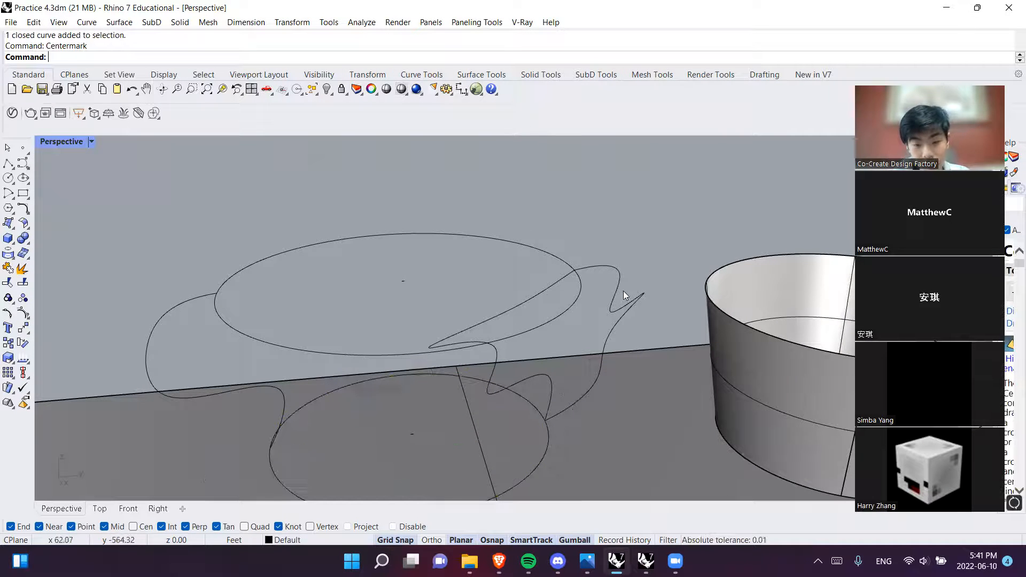
Use Rotate3D to turn the outward-waving curve about a quarter turn around the axis through both circle centre marks, referenced from its upper end
click(616, 311)
text(Rotate)
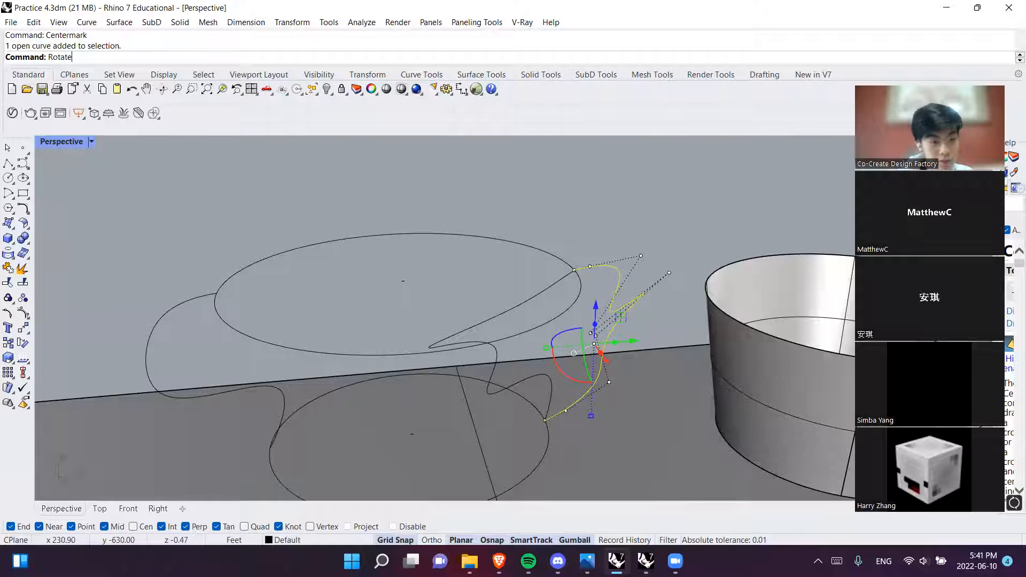
text(3D)
key(Return)
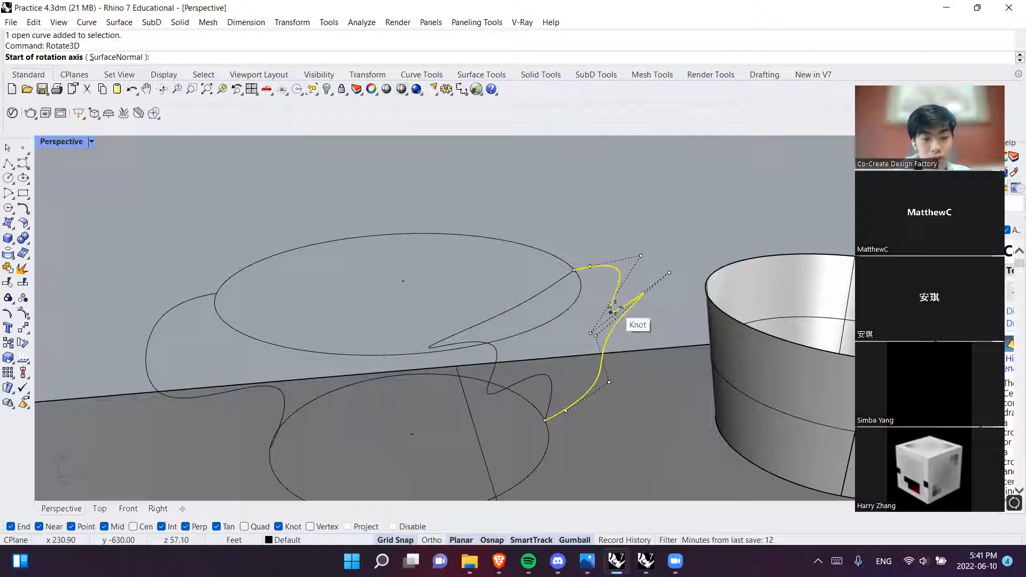
scroll(404, 280, up, 5)
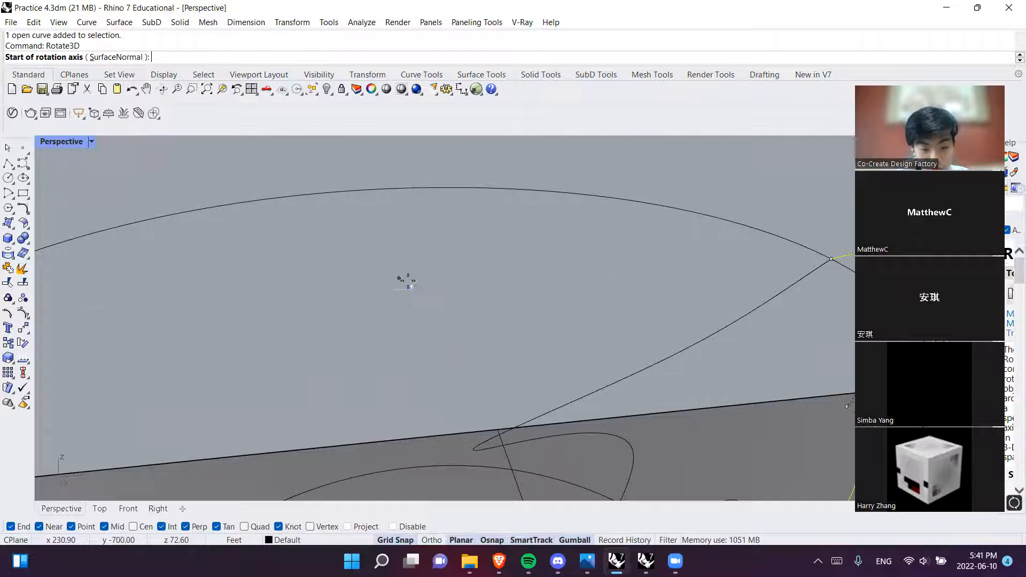
click(413, 286)
scroll(408, 339, down, 3)
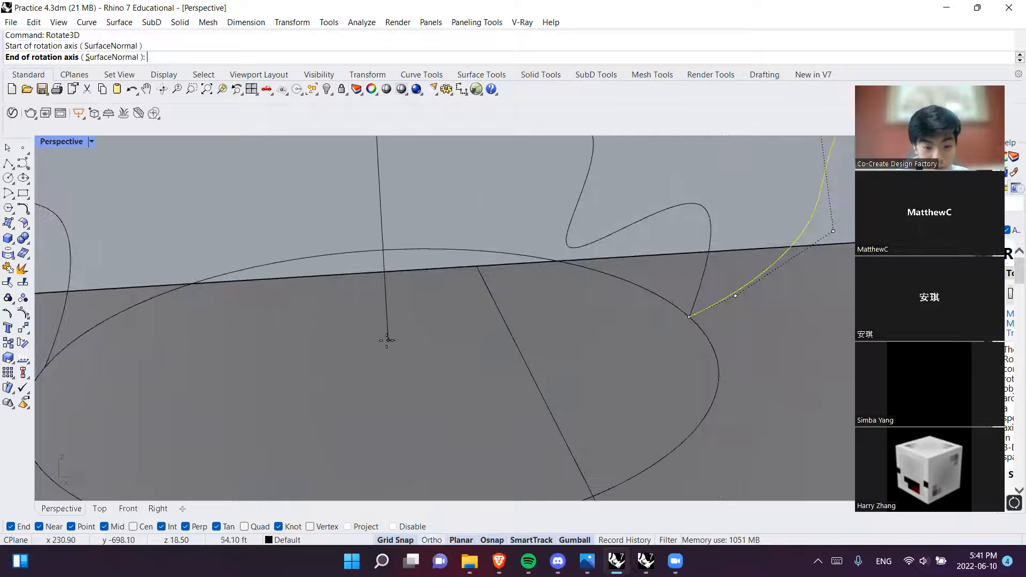
click(393, 338)
scroll(392, 338, down, 3)
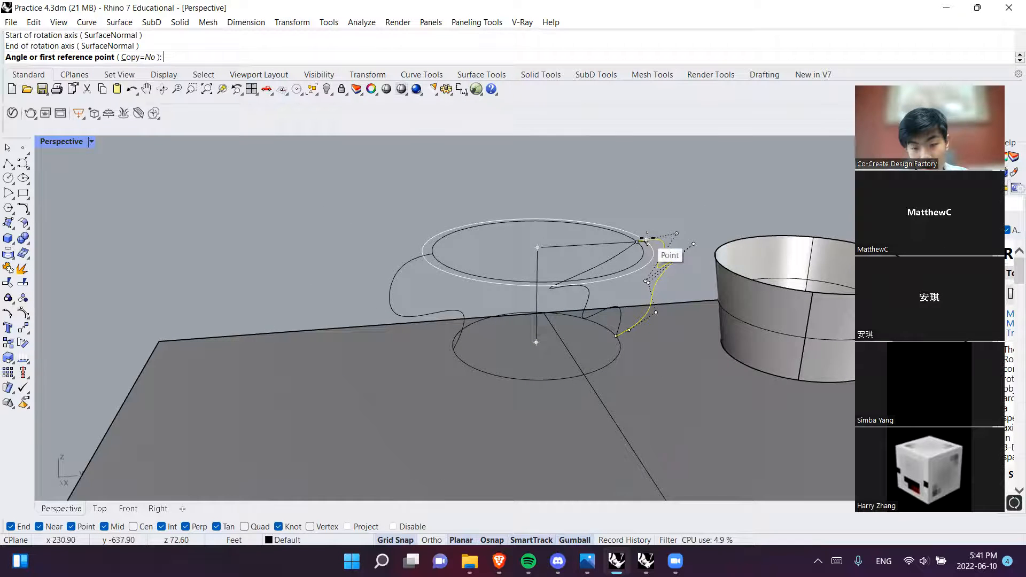
scroll(642, 245, up, 3)
scroll(641, 248, up, 4)
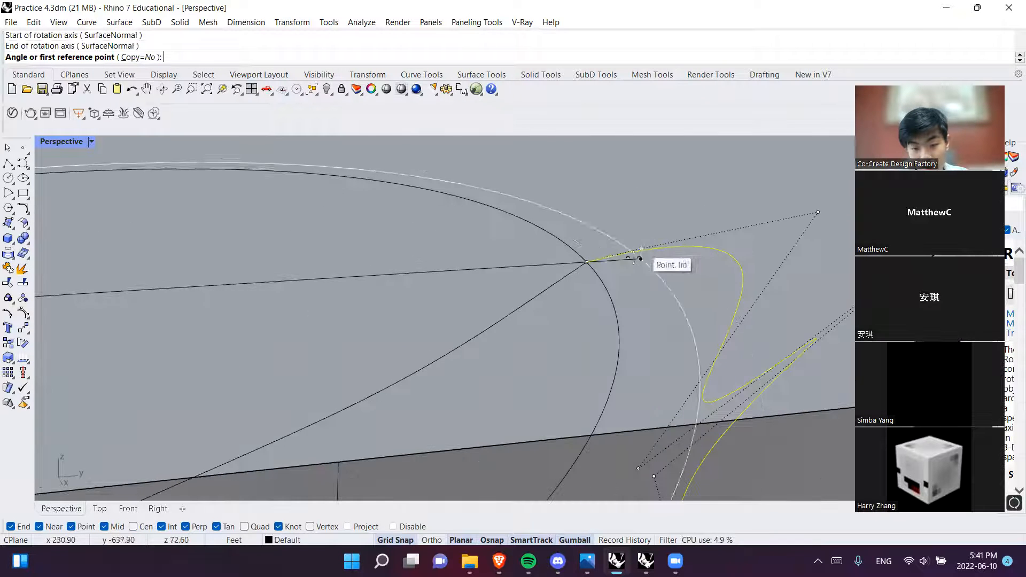
click(590, 263)
scroll(607, 258, down, 5)
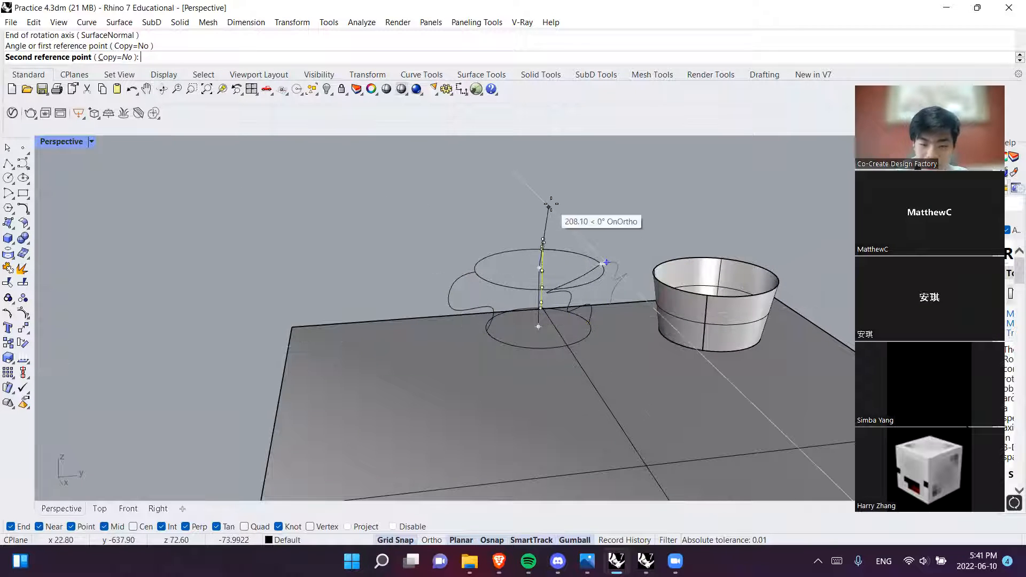
click(515, 230)
right_drag(509, 352, 463, 321)
scroll(479, 367, up, 6)
click(502, 200)
click(535, 393)
key(Escape)
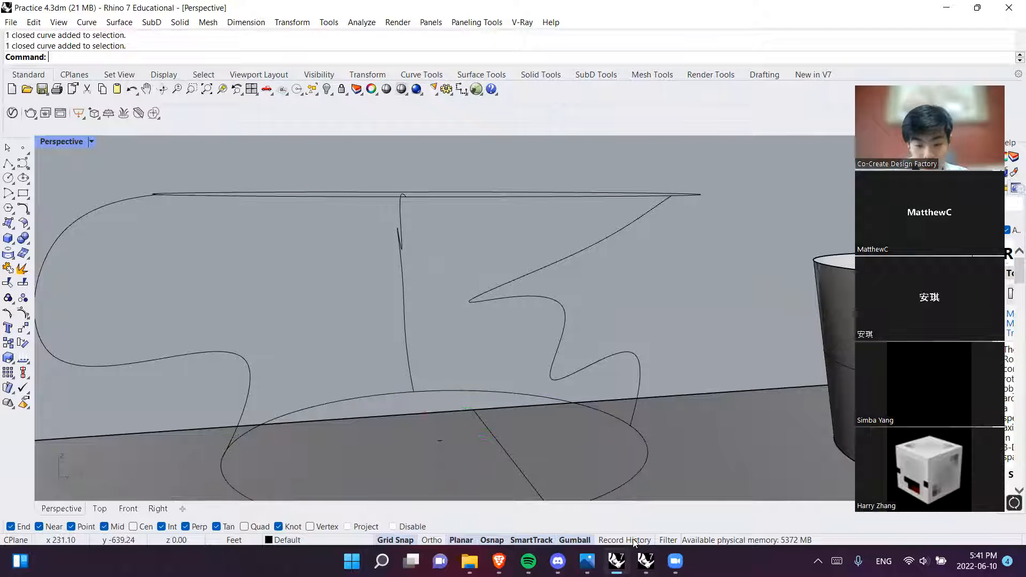
right_drag(457, 283, 451, 336)
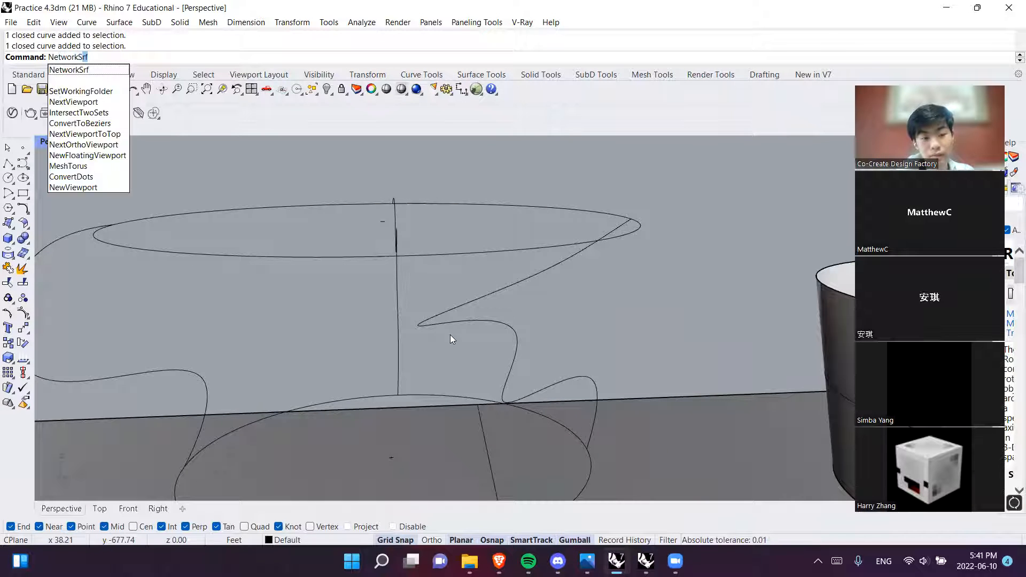
key(Return)
key(Escape)
Try moving a control point of the inward zigzag curve, undo the move, and clear the selection
click(505, 327)
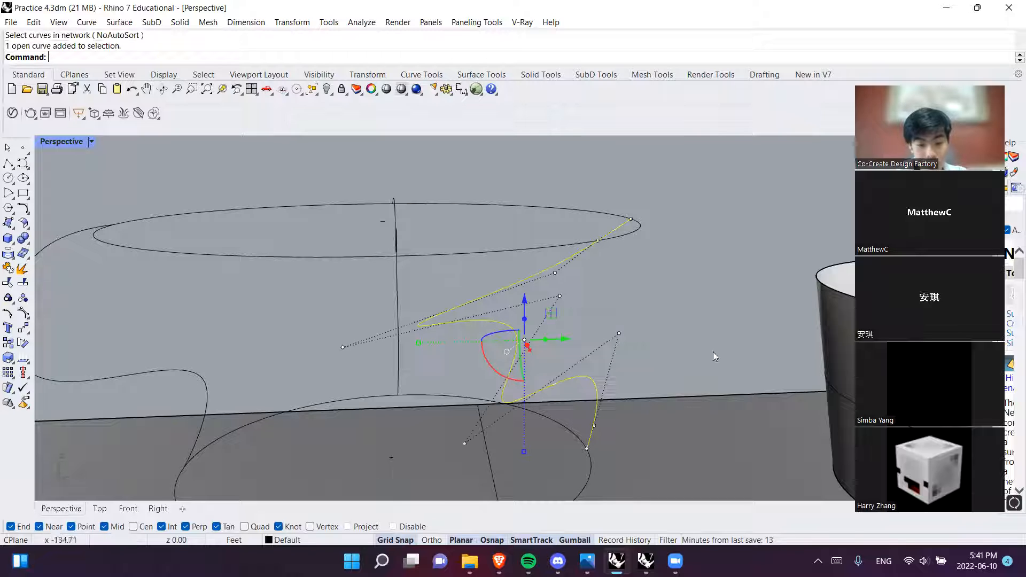
click(554, 273)
drag(579, 247, 593, 309)
right_drag(630, 299, 628, 332)
key(Escape)
key(Escape)
key(ctrl+z)
click(535, 244)
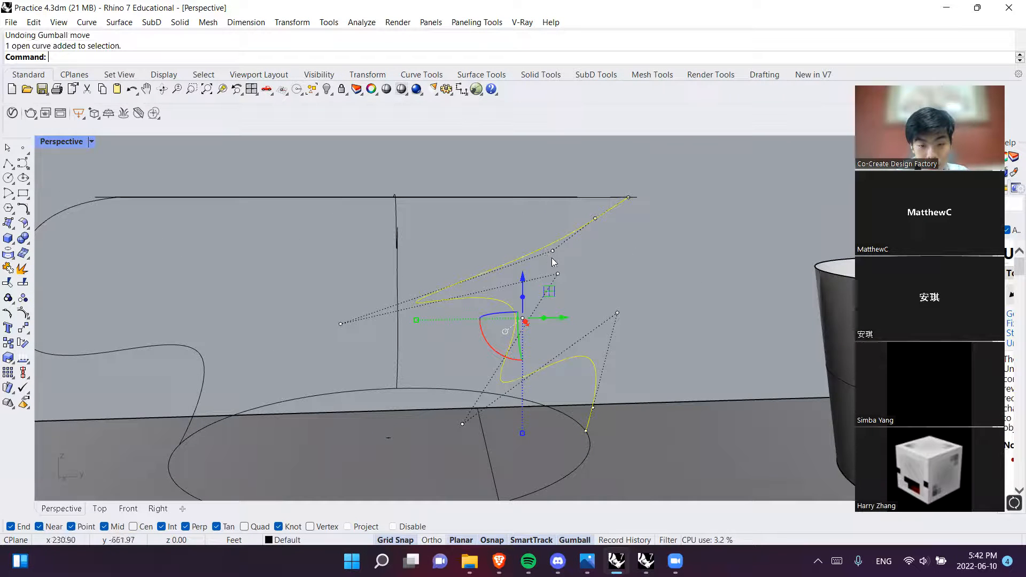
click(554, 253)
key(Escape)
key(Escape)
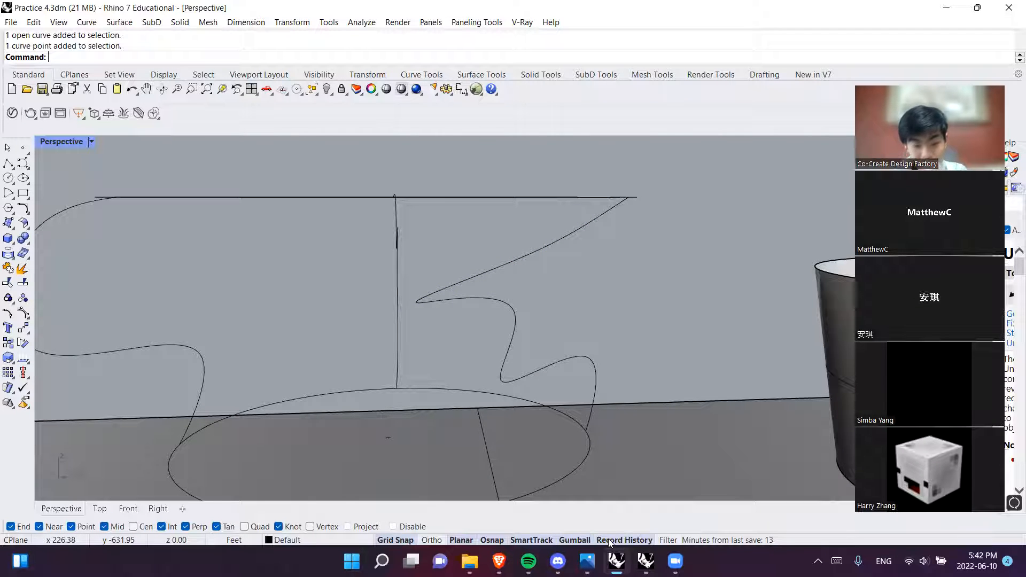
With Record History on, create a NetworkSrf surface from the three profile curves and both circles, using Position edge matching
text(NetworkSrf)
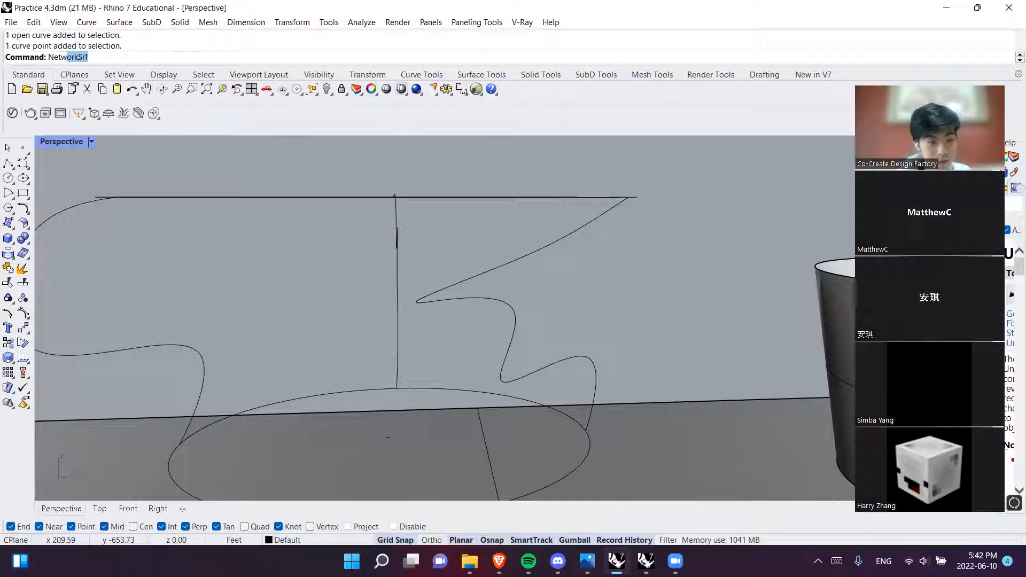
key(Return)
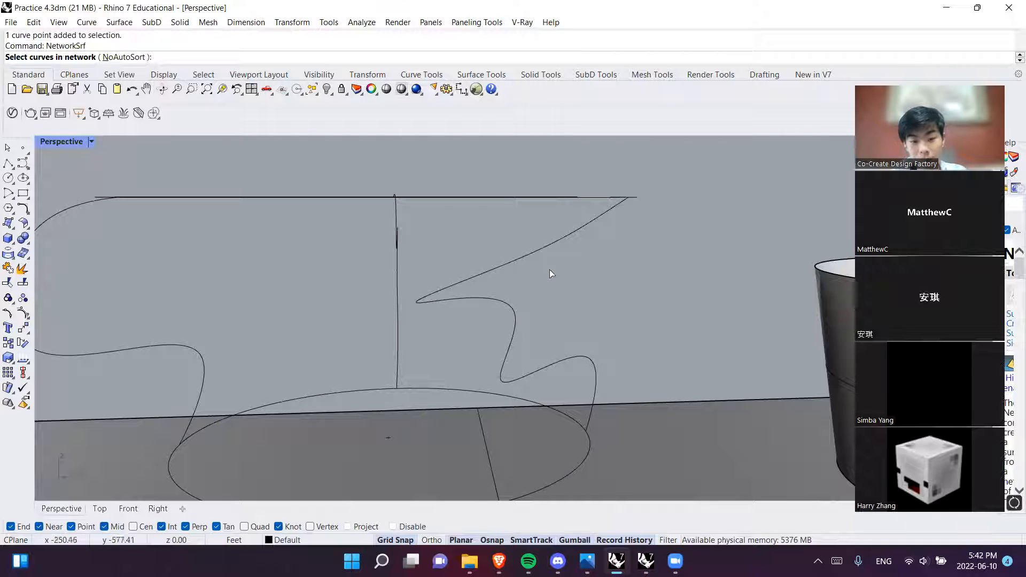
click(540, 259)
right_drag(543, 255, 224, 140)
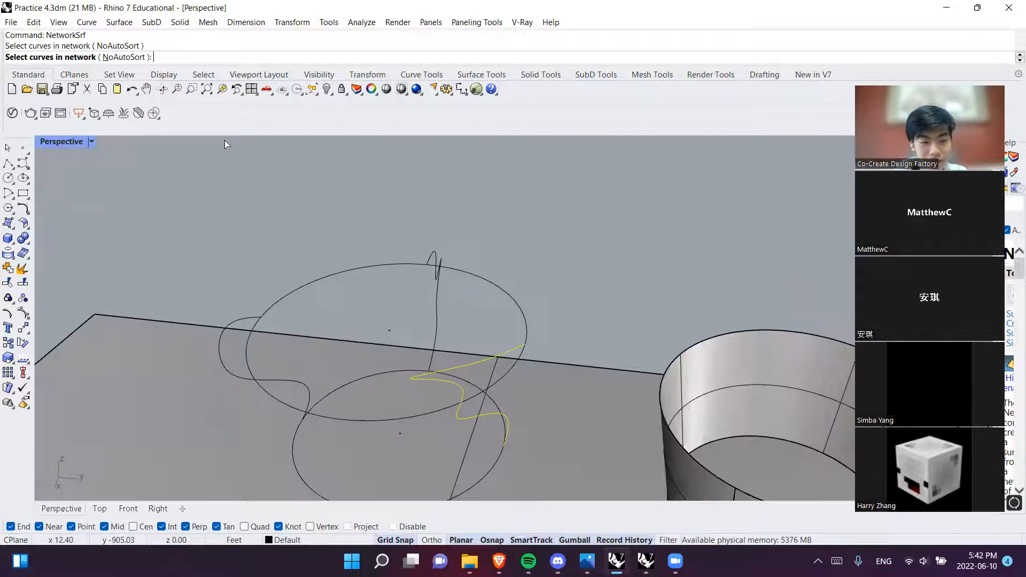
click(435, 273)
click(241, 316)
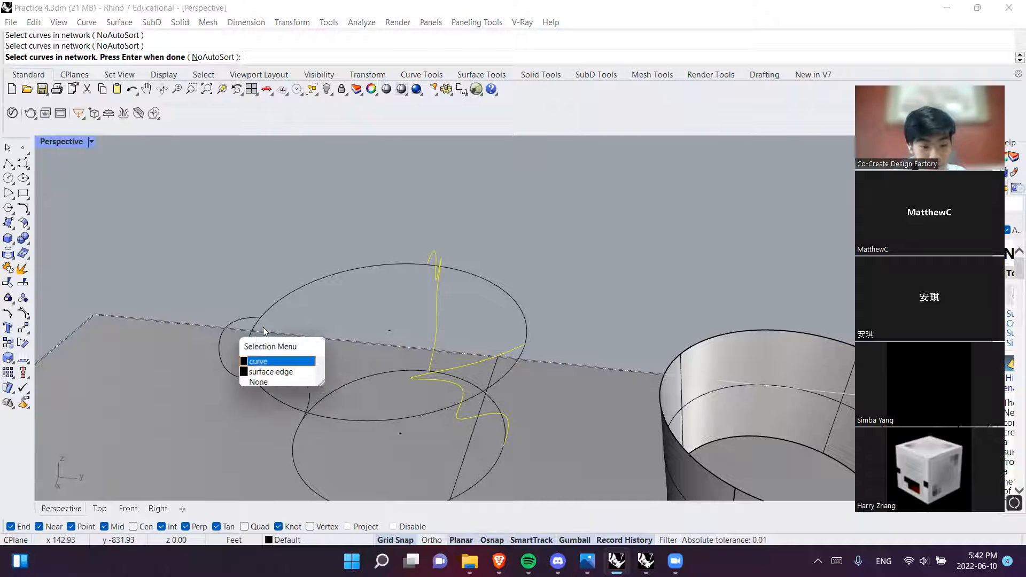
key(Return)
click(405, 264)
click(409, 372)
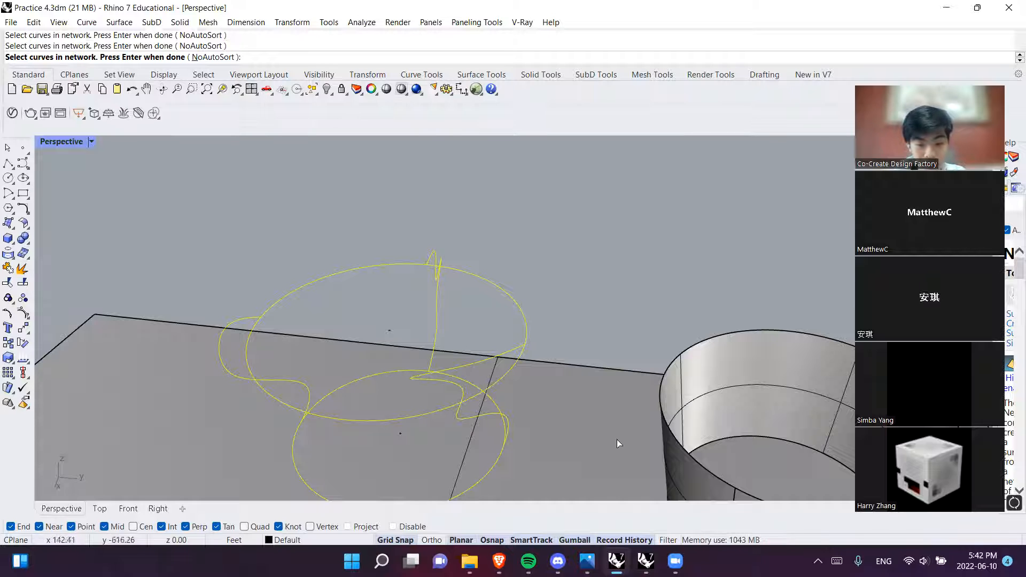
key(Return)
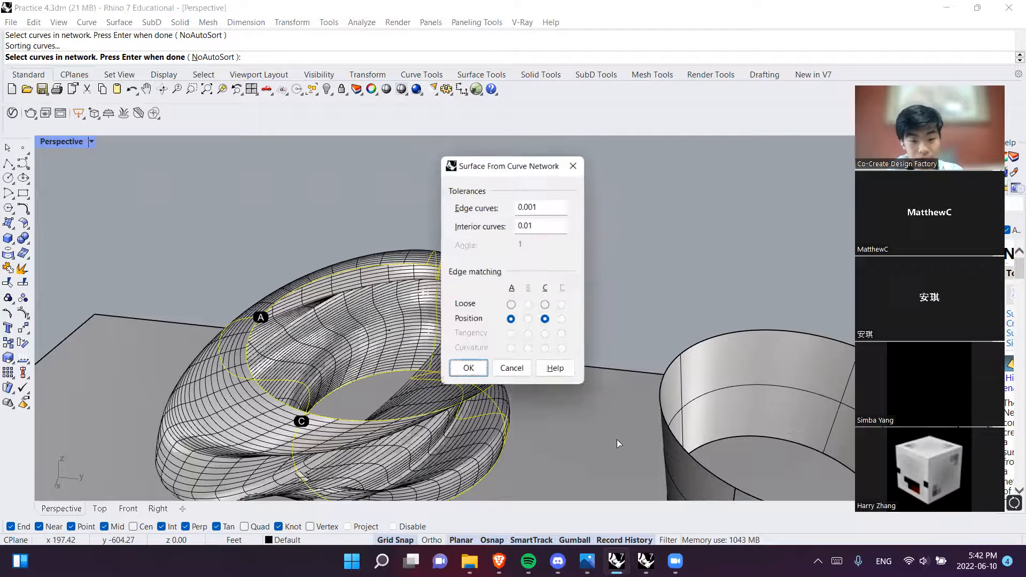
click(469, 370)
Delete the network surface, undo the deletion, and deselect the surface
right_drag(374, 406, 245, 305)
right_drag(452, 363, 392, 391)
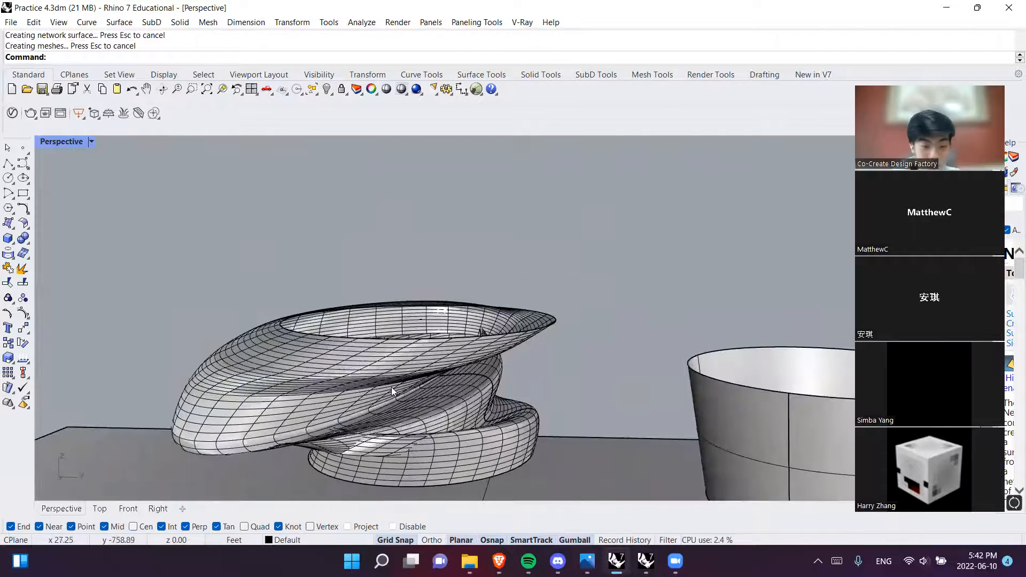
right_drag(346, 420, 413, 417)
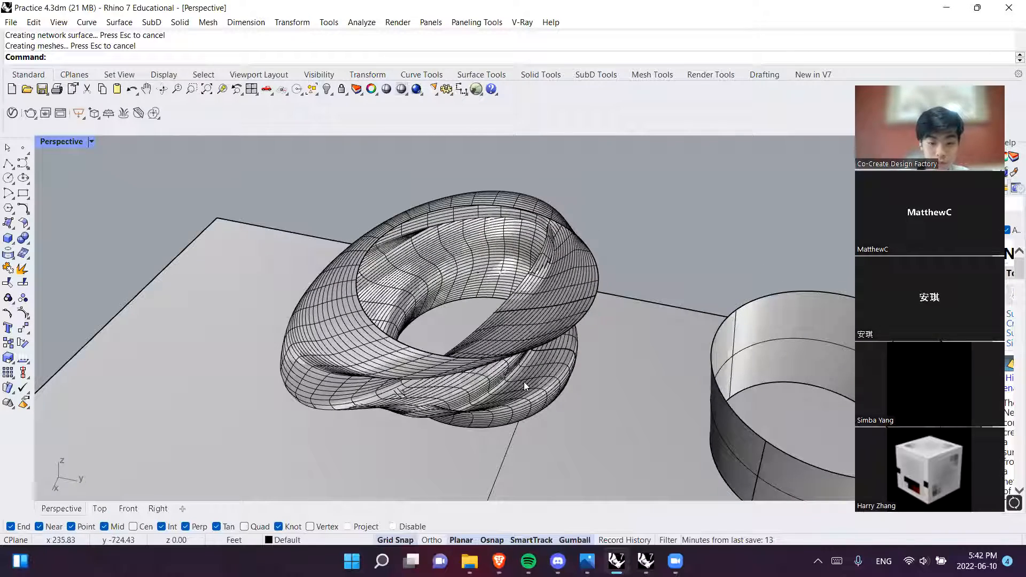
shift+right_drag(514, 358, 601, 499)
scroll(518, 316, up, 5)
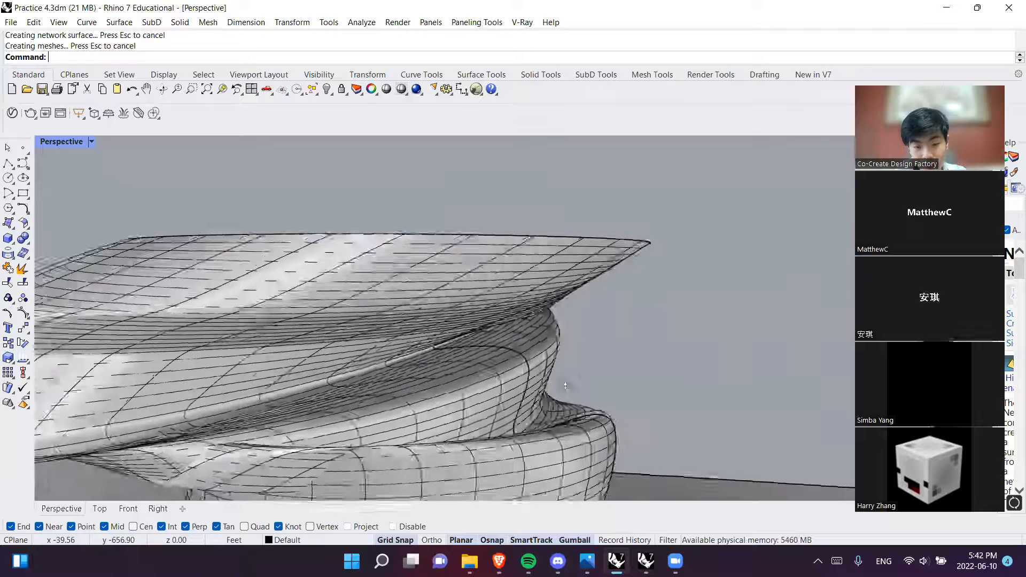
scroll(566, 386, down, 3)
click(460, 391)
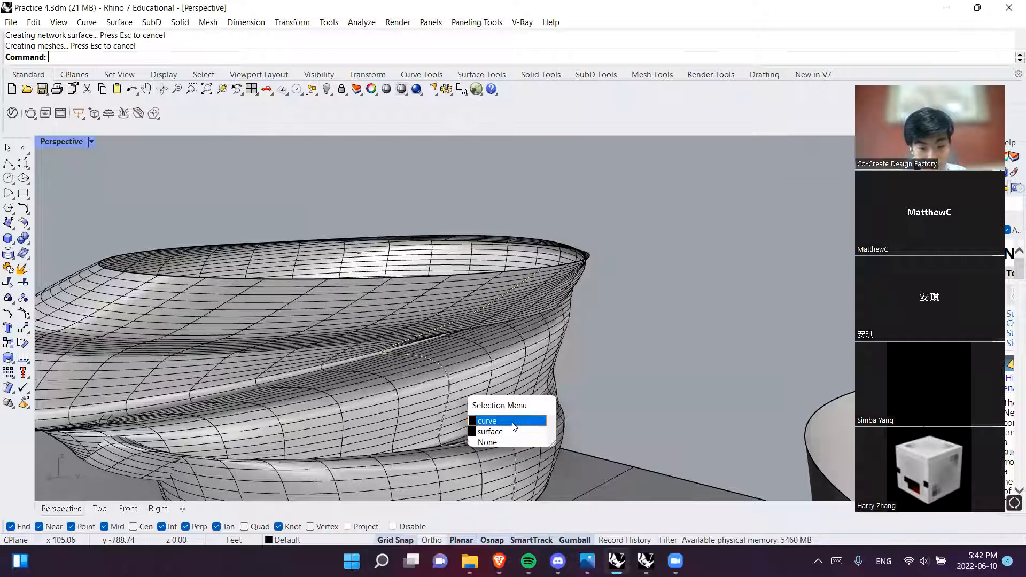
click(508, 421)
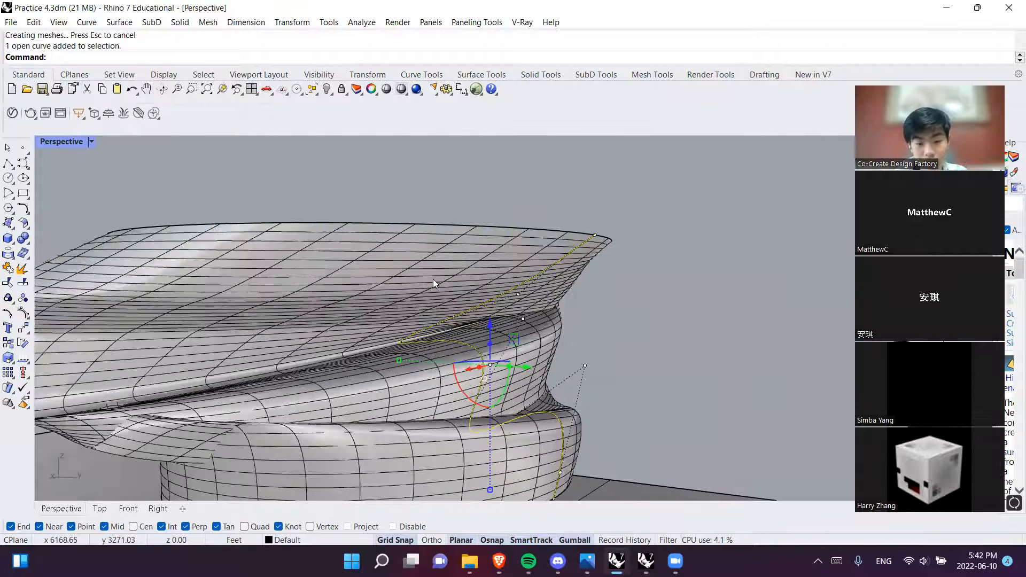
click(433, 279)
key(Delete)
key(ctrl+z)
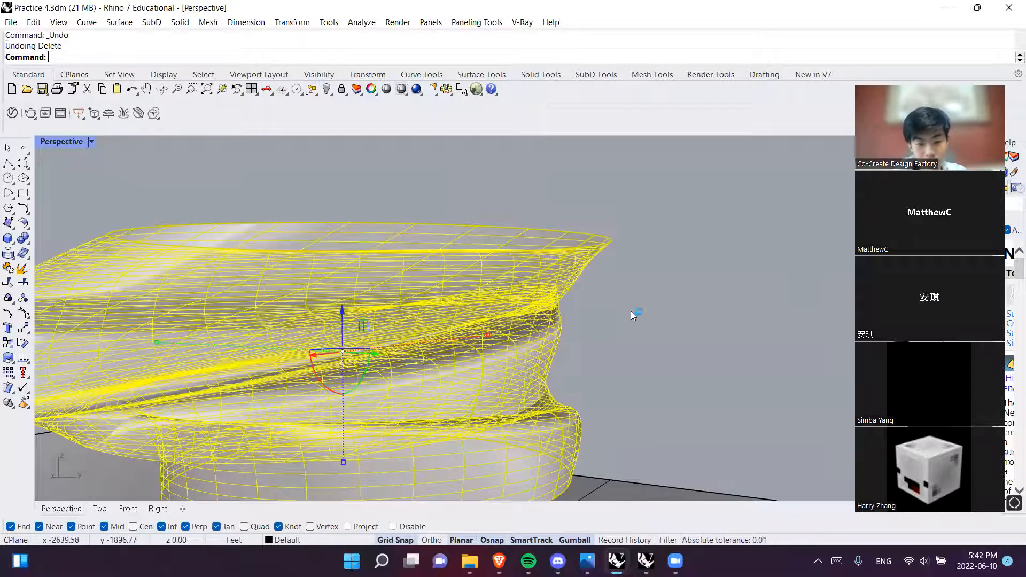
click(631, 312)
Reshape the network surface by moving a middle control point of the zigzag profile curve far outward, and pull it back inward
click(481, 363)
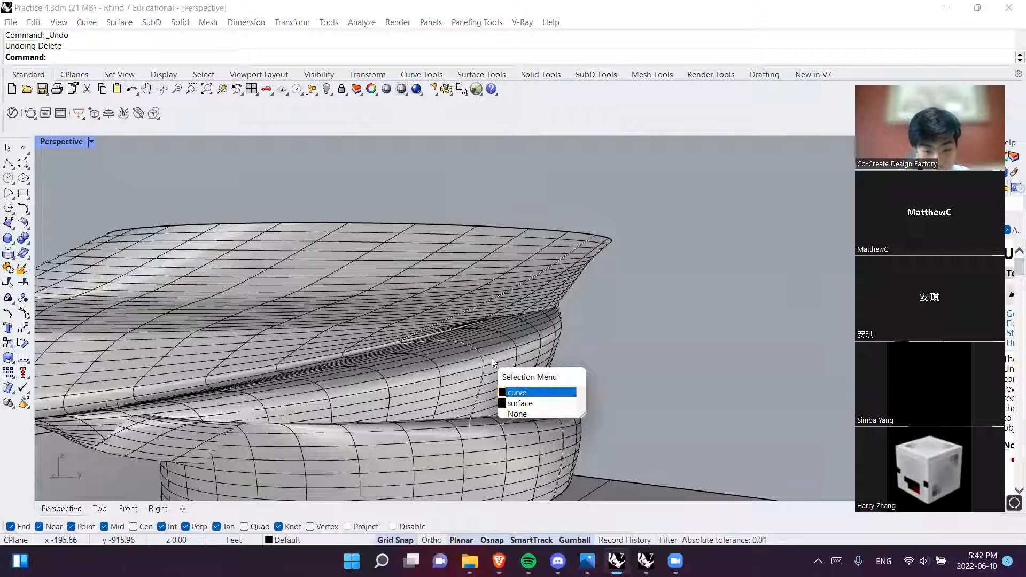
click(517, 393)
drag(522, 321, 793, 306)
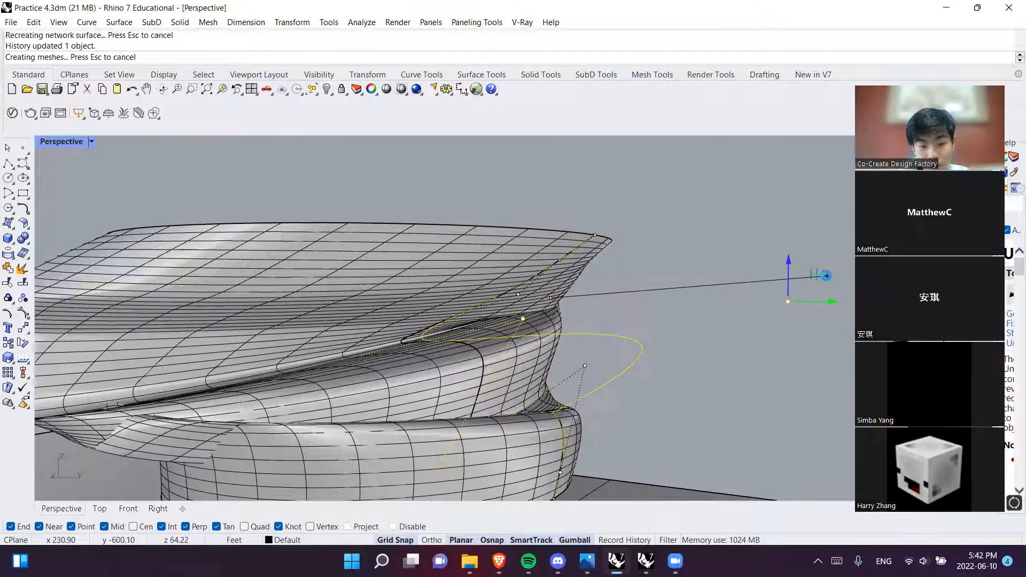
scroll(581, 332, down, 4)
shift+right_drag(570, 342, 465, 300)
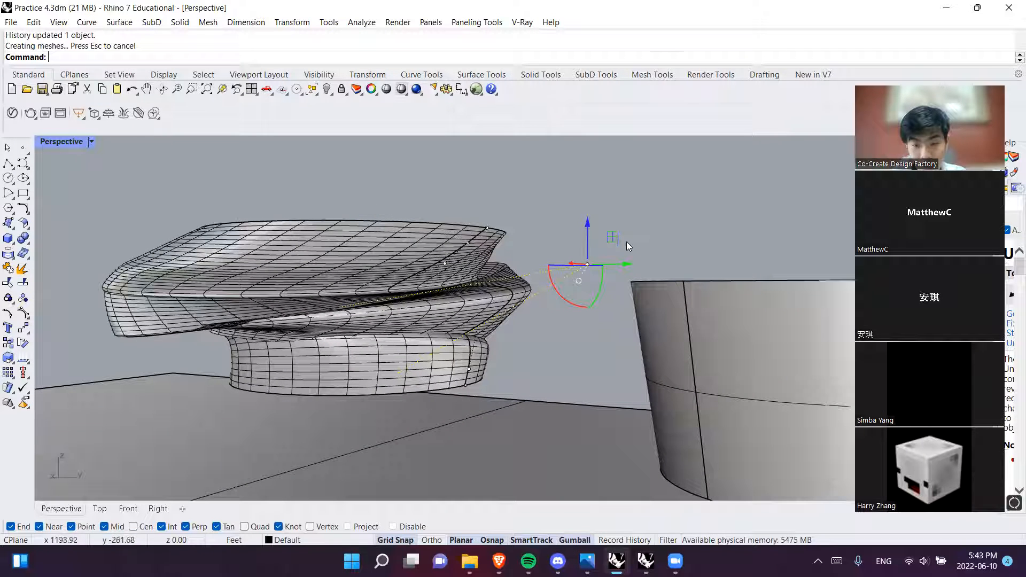
drag(610, 242, 512, 286)
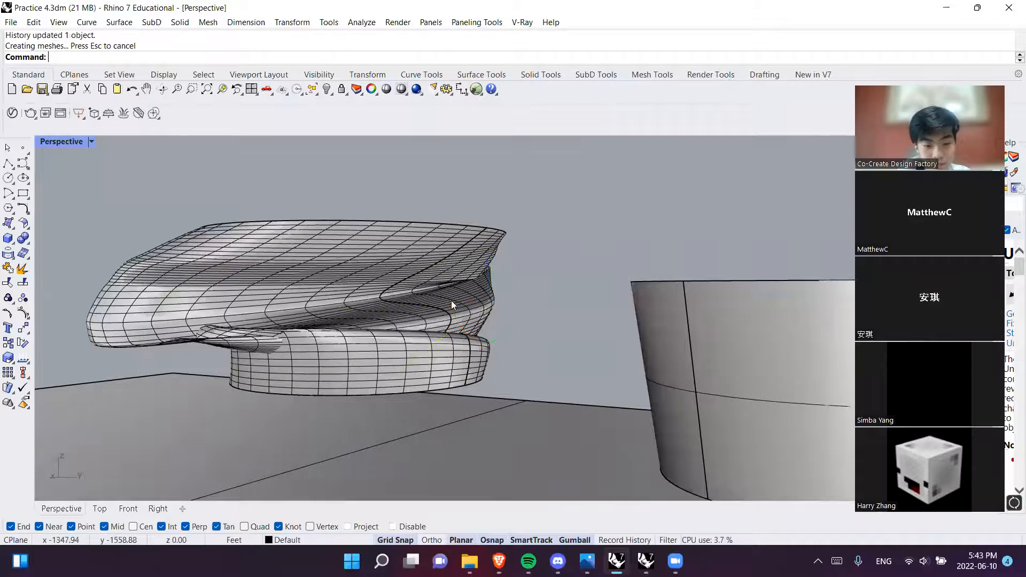
Try moving the zigzag profile curve's outer control point inward and downward to reshape the surface, and undo the move
scroll(451, 300, up, 5)
click(390, 321)
key(Escape)
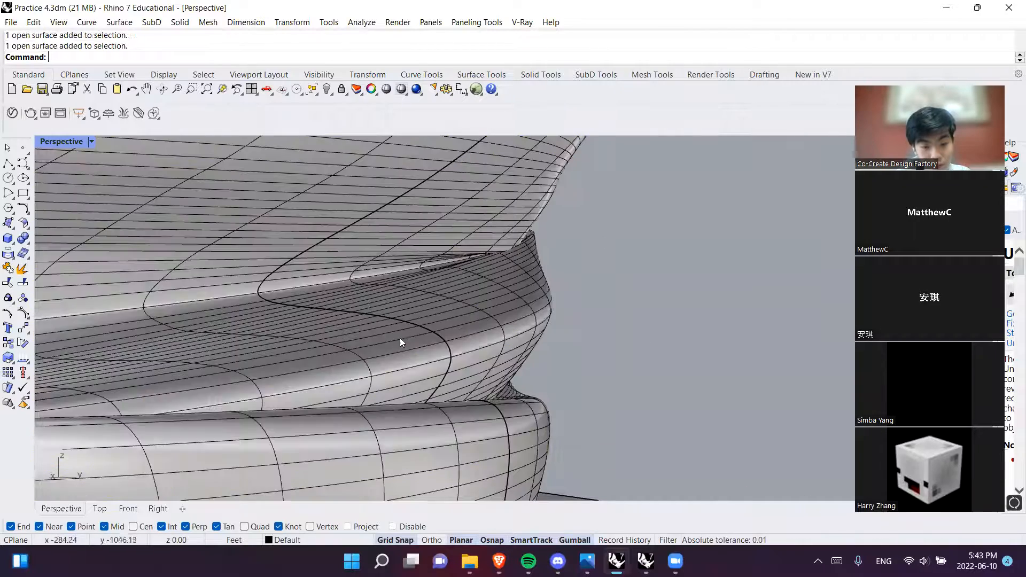
click(436, 337)
click(456, 362)
scroll(472, 316, down, 4)
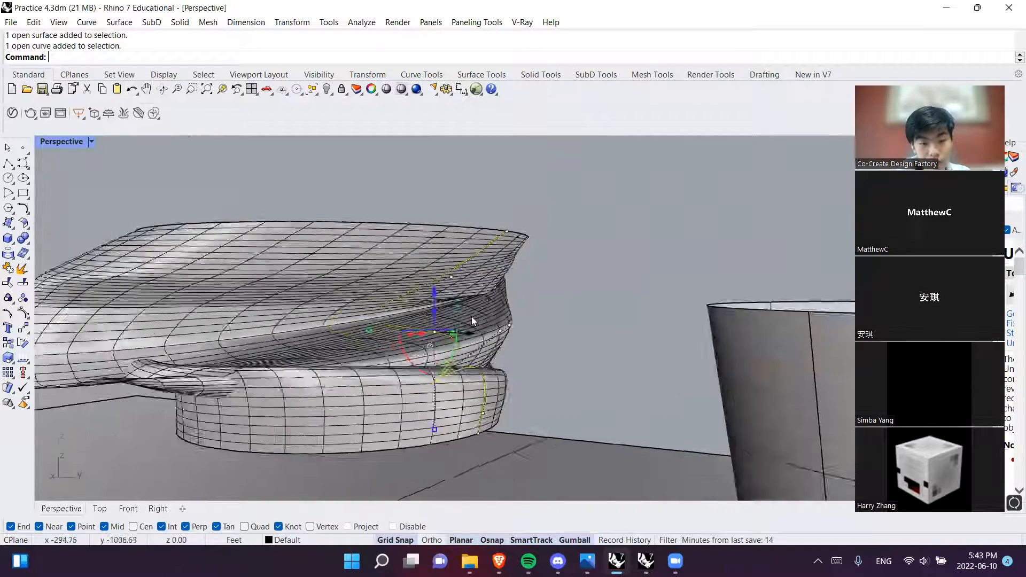
scroll(428, 243, up, 2)
scroll(447, 178, down, 1)
shift+right_drag(449, 177, 541, 334)
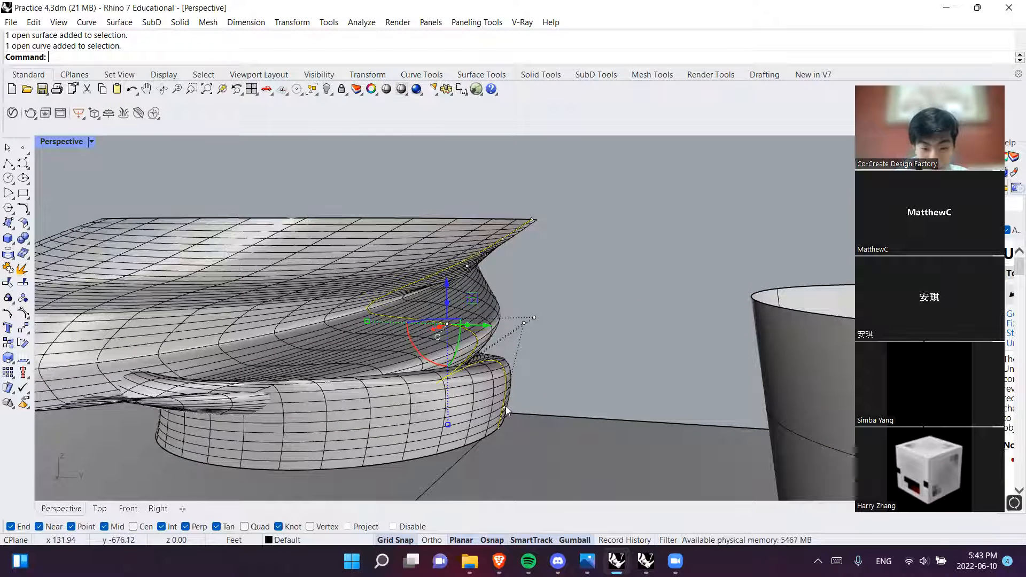
click(524, 323)
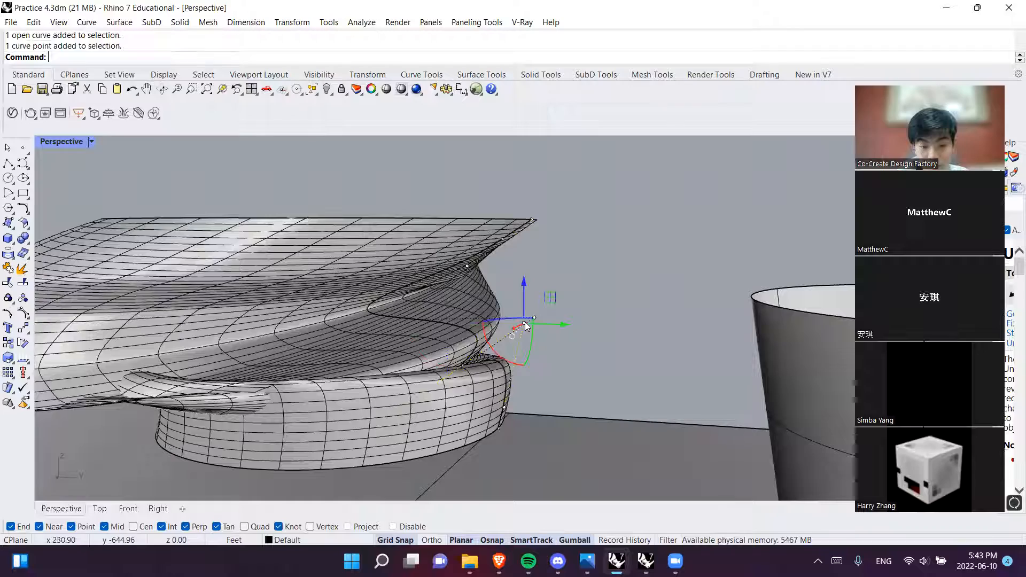
drag(551, 299, 365, 471)
shift+right_drag(365, 470, 519, 356)
drag(519, 356, 403, 408)
right_drag(455, 385, 363, 334)
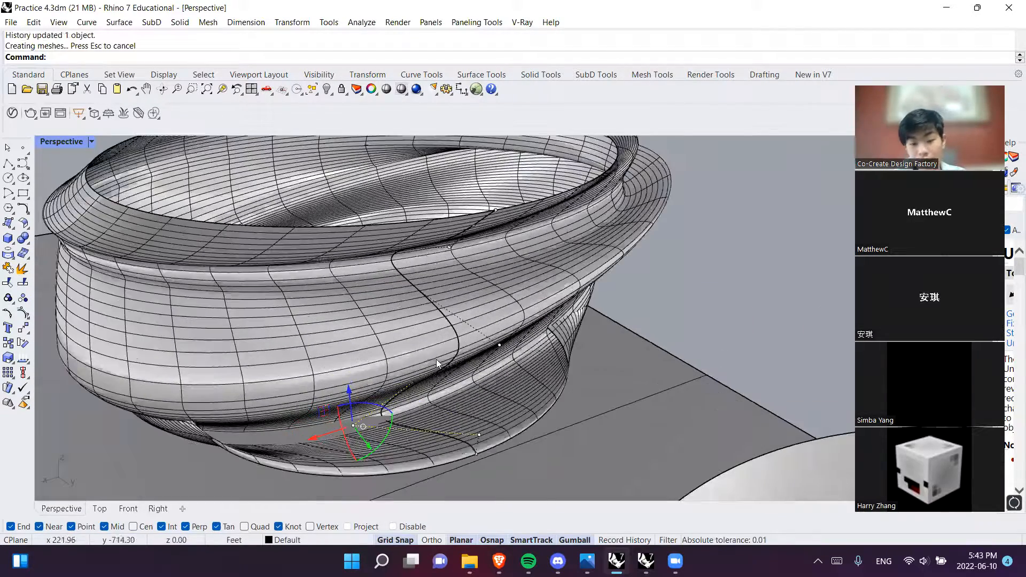
right_drag(436, 359, 543, 321)
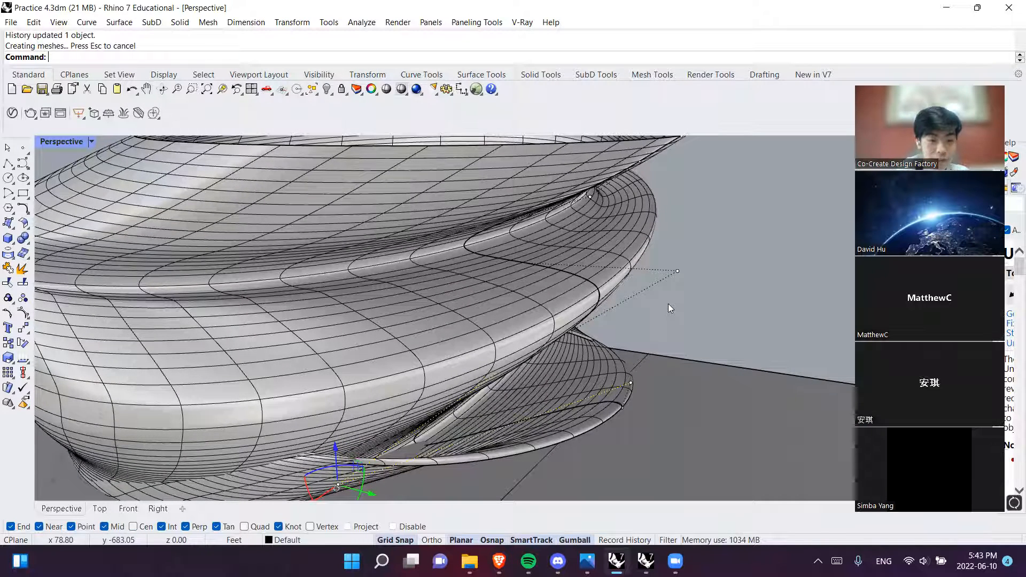
key(ctrl+z)
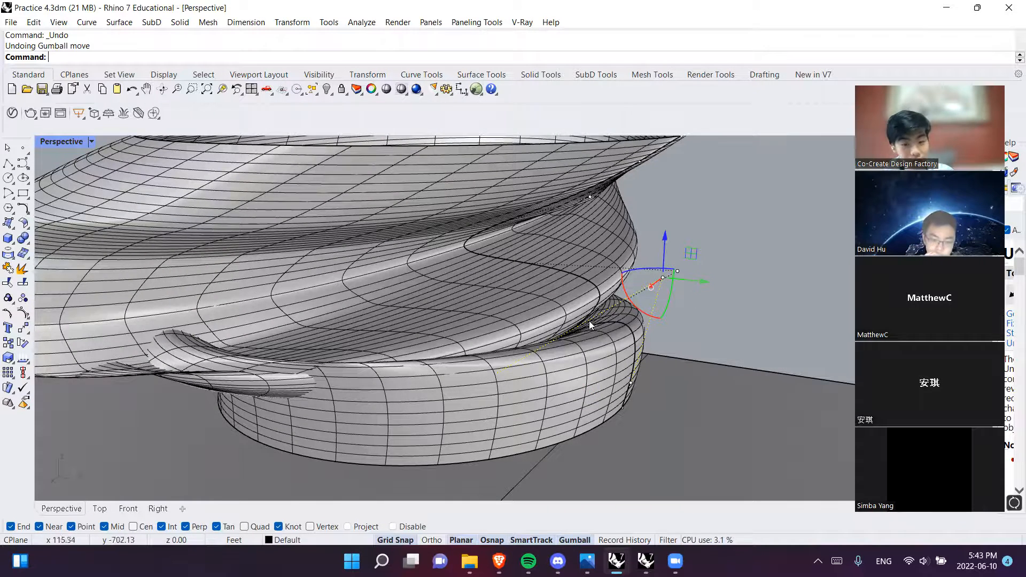
Examine the reshaped network surface from several sides, including close-ups of its lower folds and outer bulge
scroll(551, 307, down, 3)
mouse_move(552, 304)
right_down()
mouse_move(626, 336)
mouse_move(546, 302)
right_up()
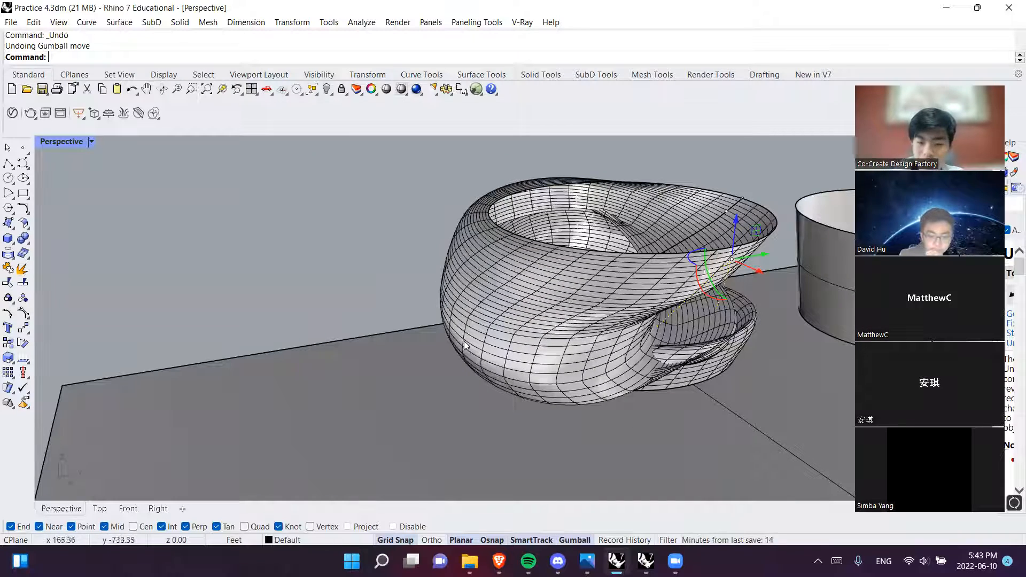
right_drag(462, 346, 503, 315)
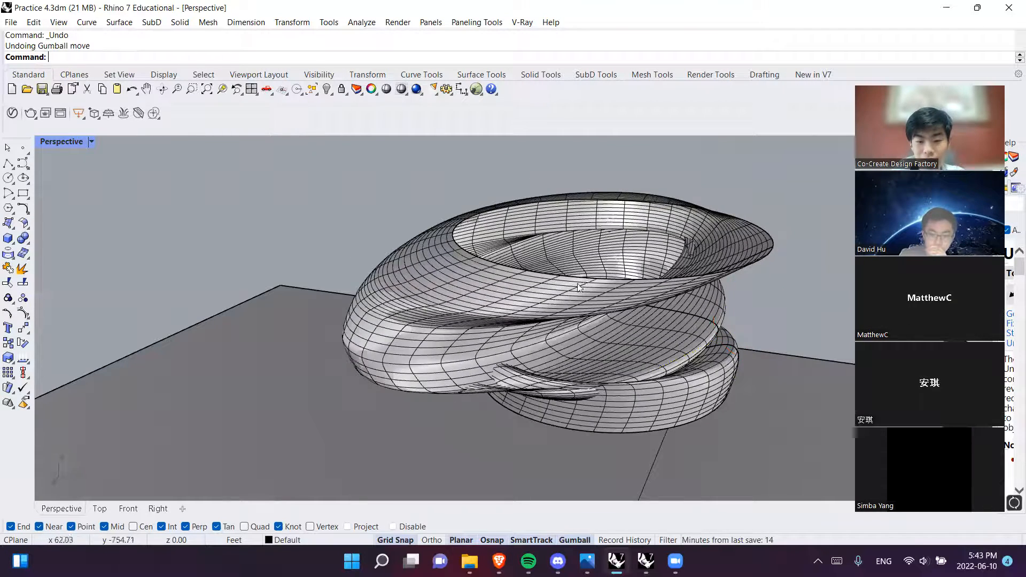
click(519, 293)
click(373, 197)
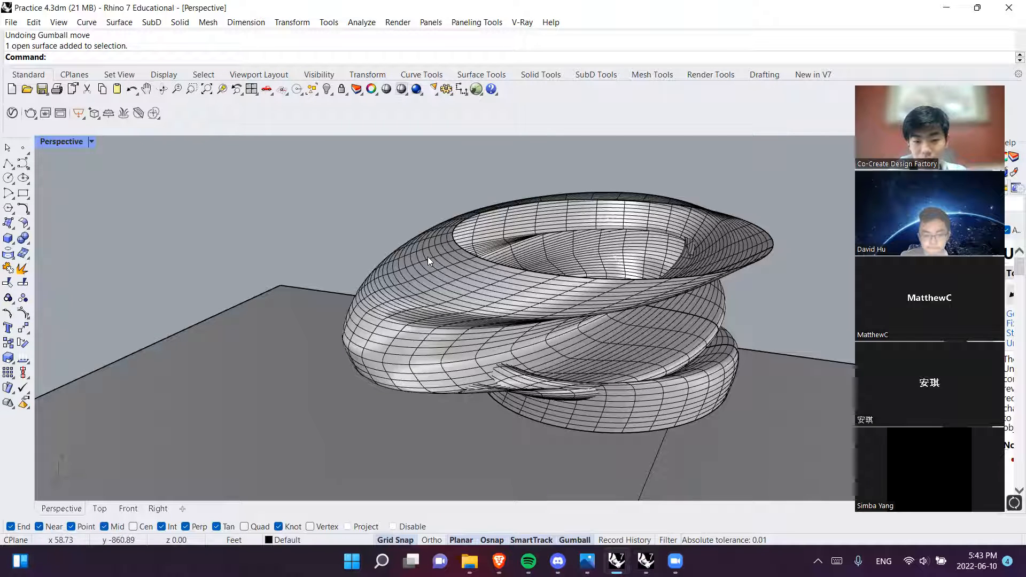
right_drag(427, 256, 613, 259)
right_drag(514, 284, 428, 336)
scroll(502, 350, up, 7)
click(509, 333)
key(Escape)
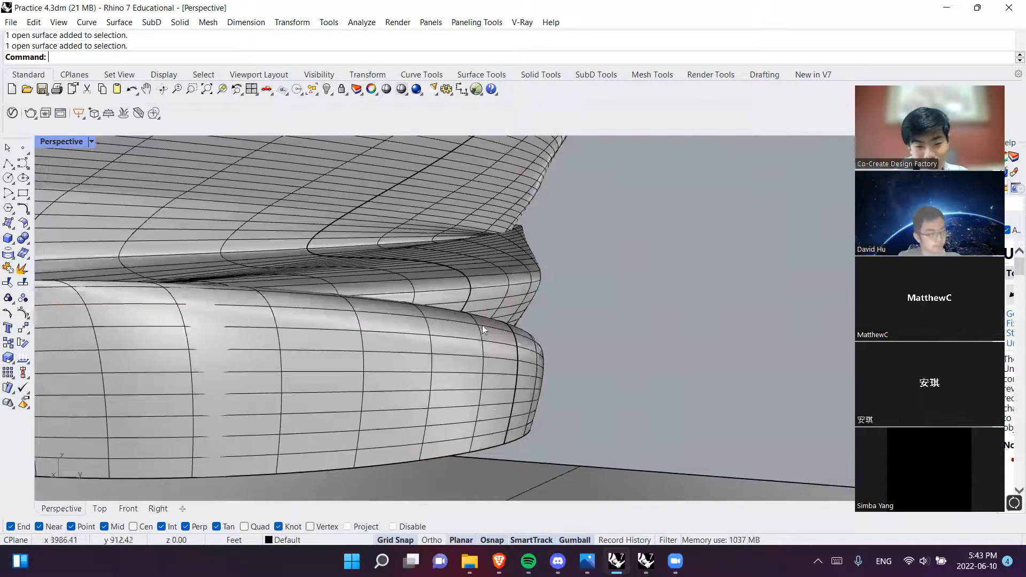
scroll(578, 374, down, 5)
right_drag(581, 378, 748, 364)
shift+right_drag(527, 341, 442, 314)
right_drag(665, 342, 436, 321)
scroll(436, 322, up, 10)
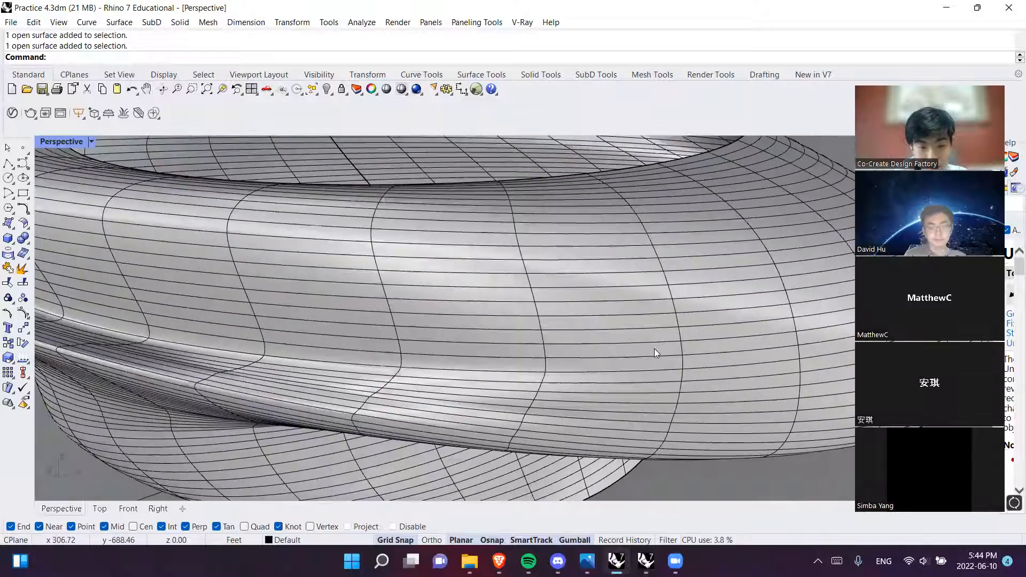
scroll(654, 349, down, 8)
right_drag(654, 348, 411, 320)
Delete the network surface and undo the deletion
click(412, 316)
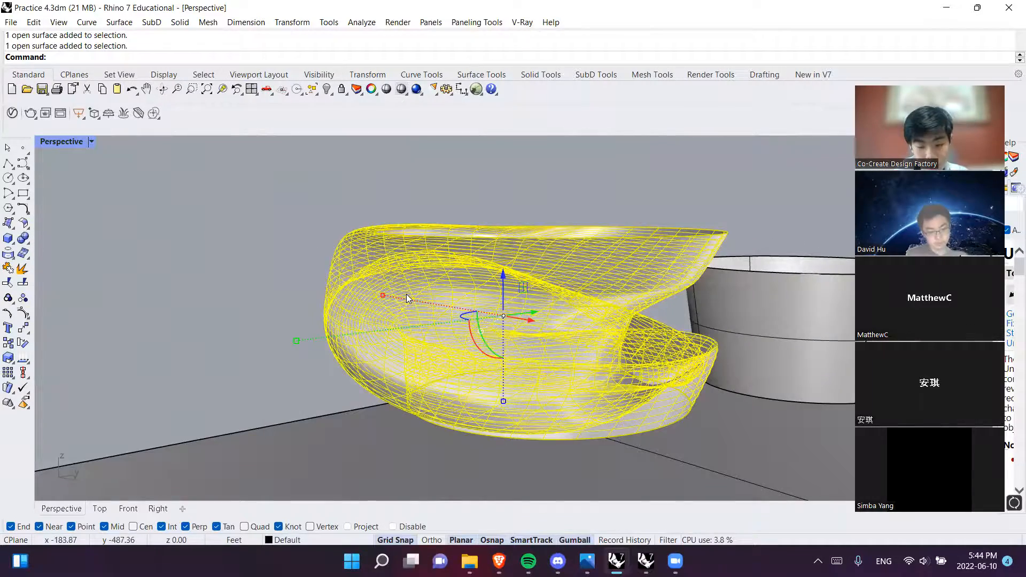
key(Delete)
key(ctrl+z)
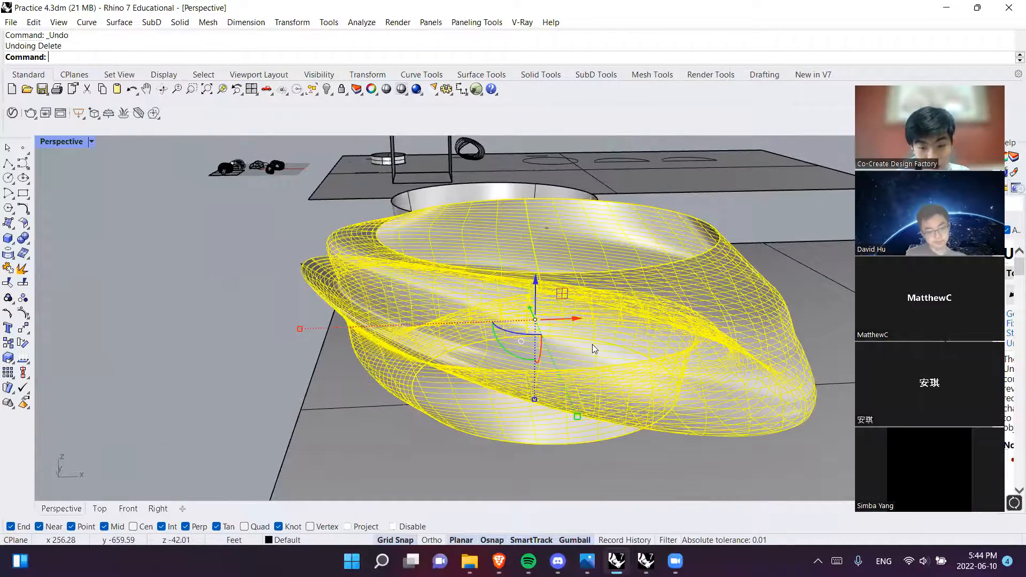
Select a profile curve on the network surface and window-select its control points
click(602, 350)
click(624, 376)
shift+right_drag(618, 327, 533, 325)
right_drag(695, 288, 272, 282)
drag(218, 246, 561, 459)
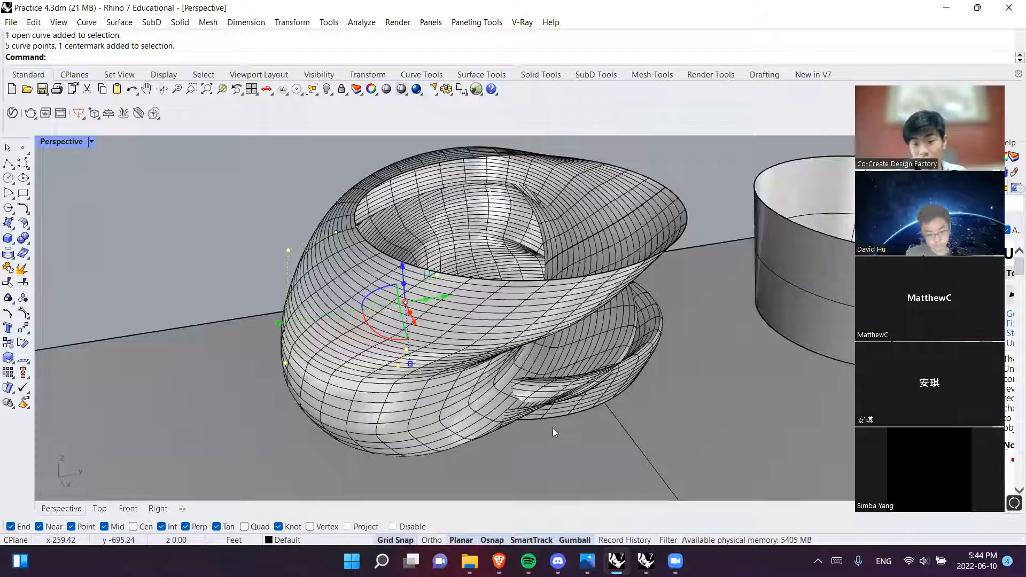
View the network surface from above, select and delete it, and undo the deletion
right_drag(175, 220, 384, 250)
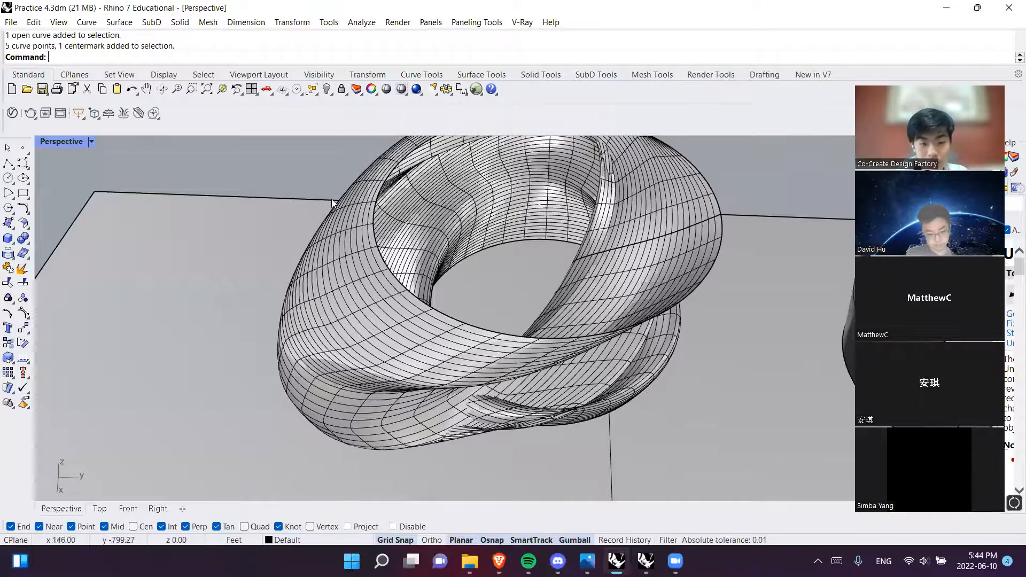
right_drag(319, 188, 452, 391)
click(549, 311)
click(548, 308)
click(655, 176)
click(452, 383)
click(702, 194)
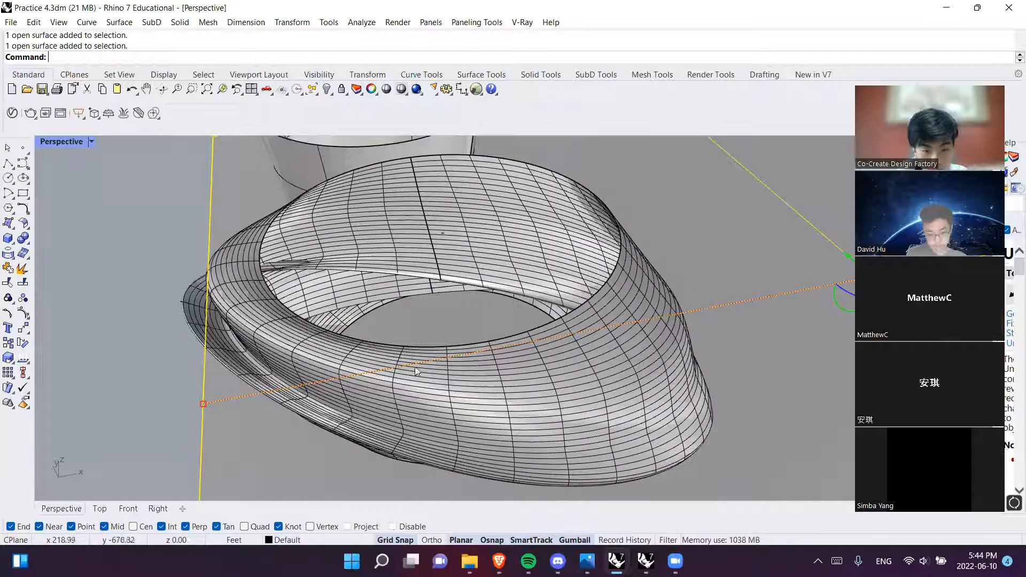
click(402, 355)
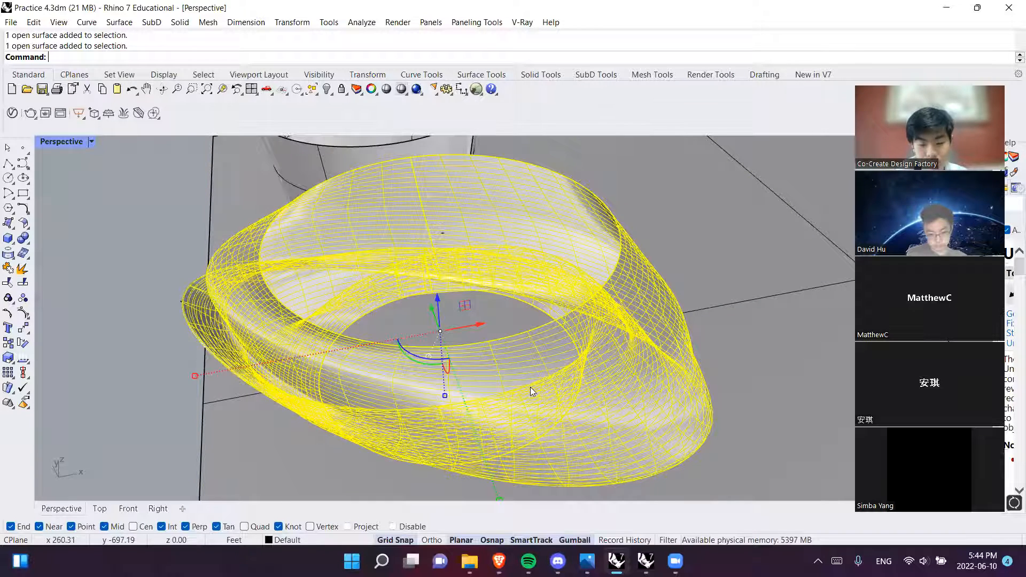
key(Delete)
key(ctrl+z)
Select the profile curves running along the network surface one after another, and clear the selection
click(502, 375)
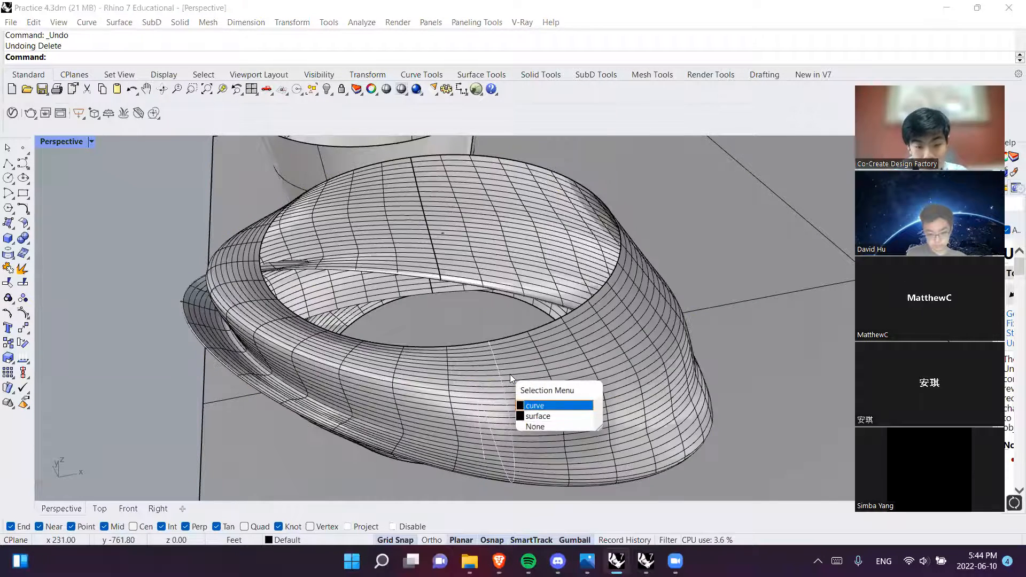
click(529, 404)
right_drag(475, 359, 296, 289)
right_drag(463, 376, 620, 315)
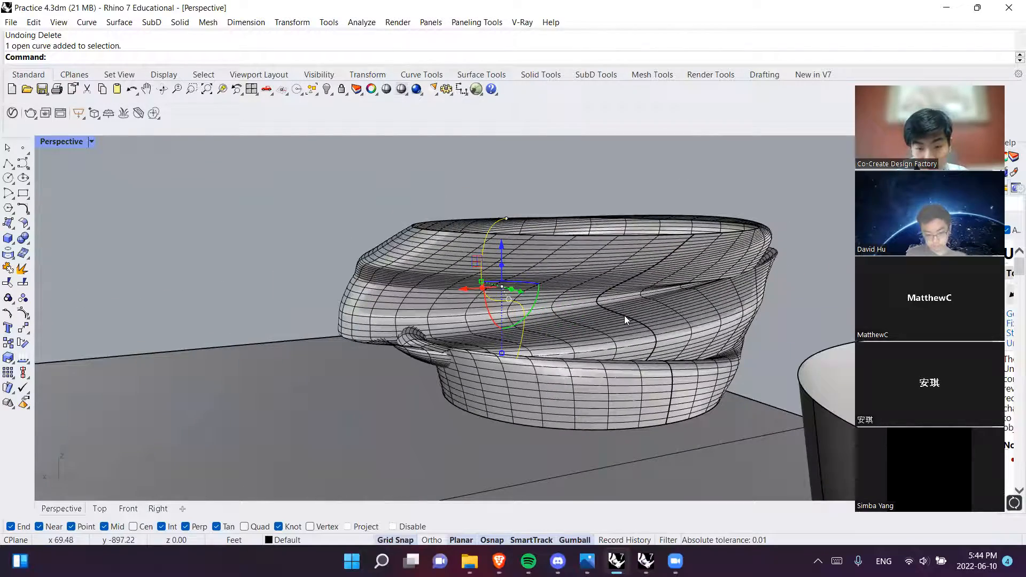
click(631, 329)
click(658, 348)
right_drag(657, 349, 572, 449)
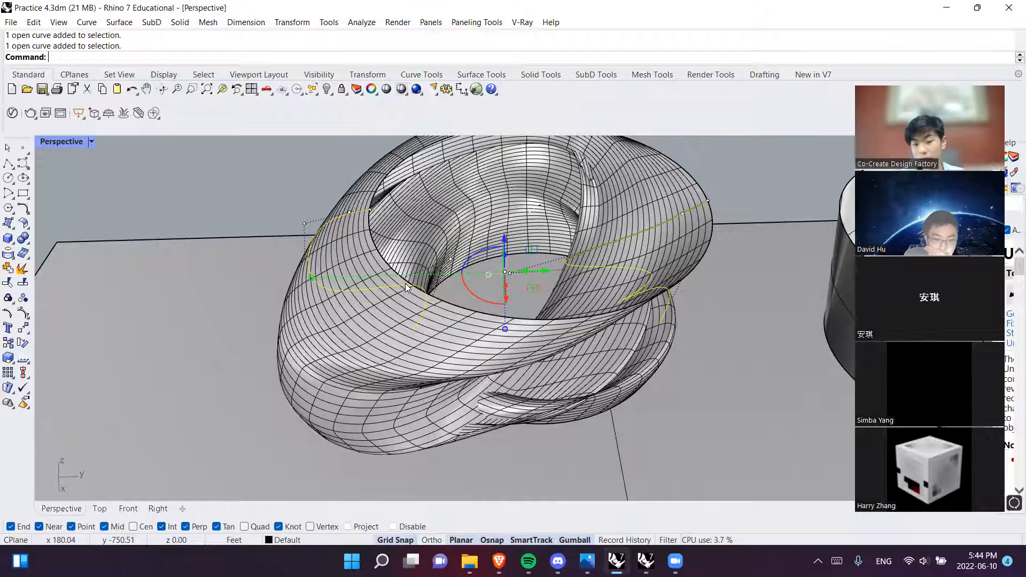
click(296, 188)
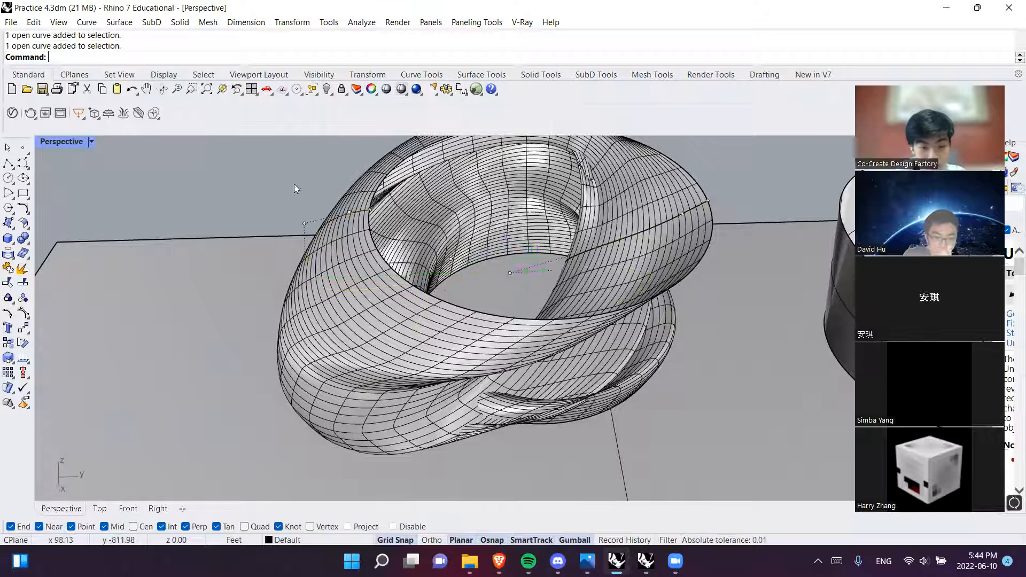
click(14, 162)
click(442, 301)
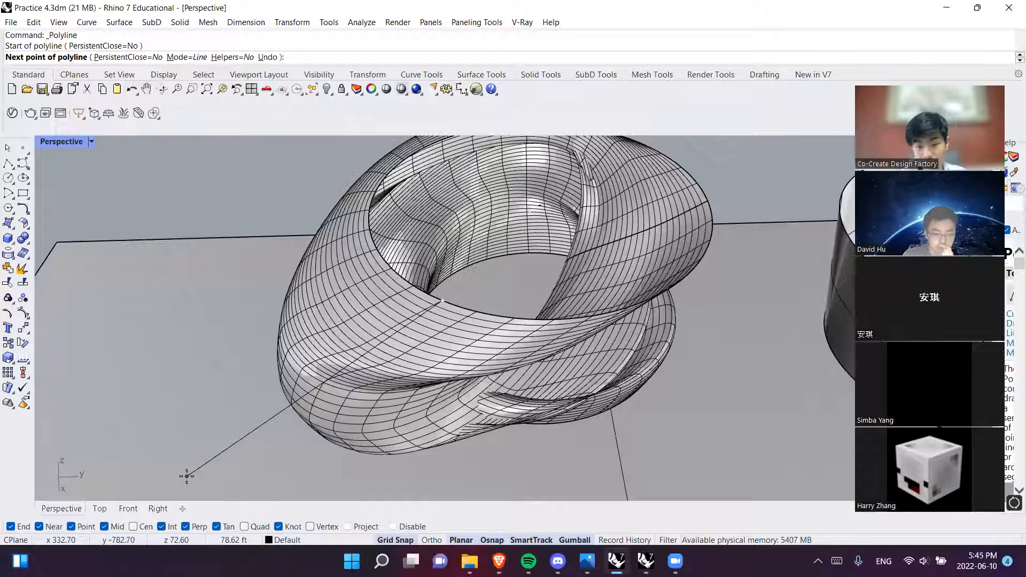
key(Escape)
scroll(249, 257, down, 4)
shift+right_drag(289, 300, 490, 317)
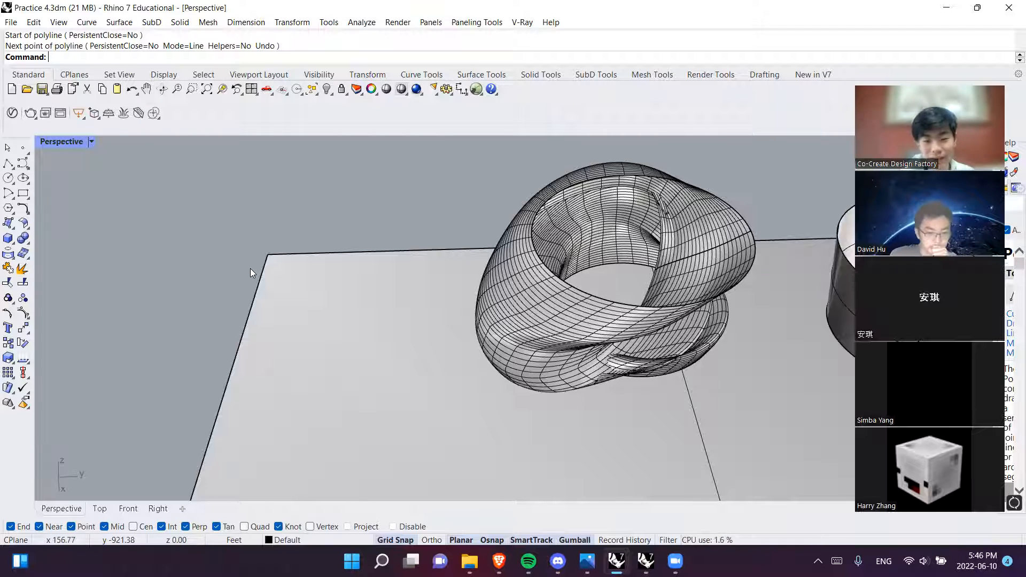
mouse_move(499, 560)
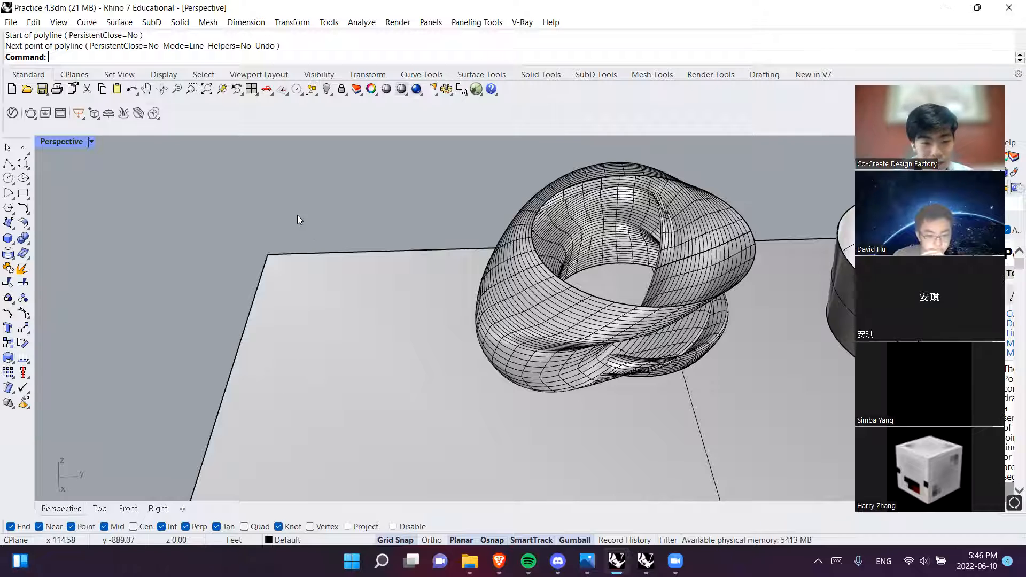
shift+right_drag(486, 277, 377, 332)
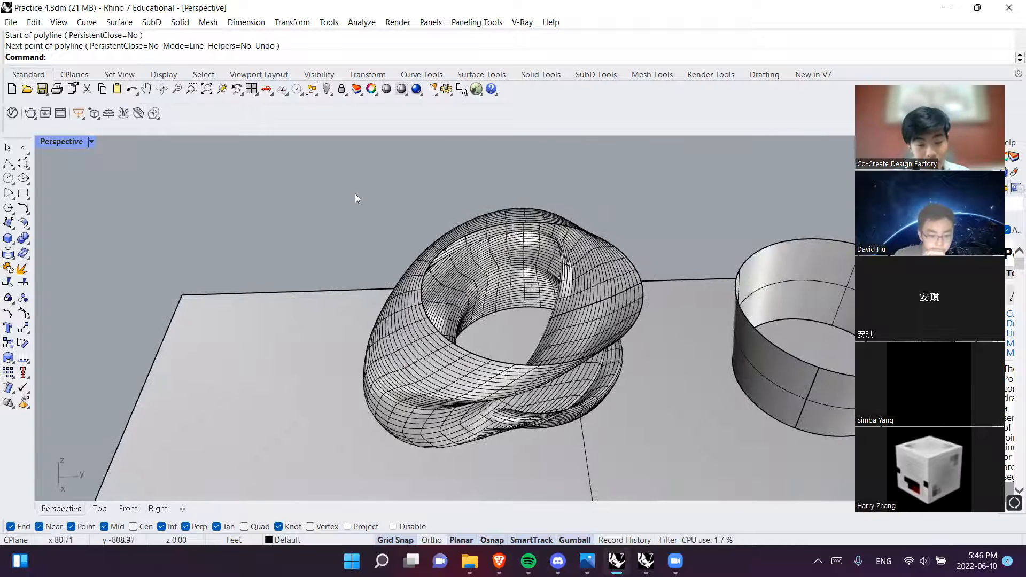
scroll(330, 363, down, 2)
scroll(328, 362, up, 1)
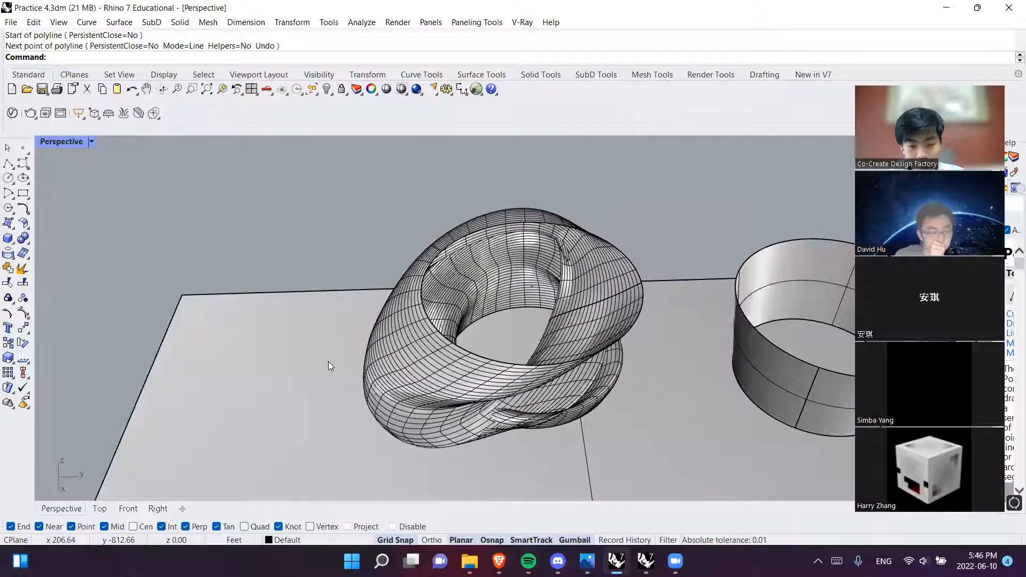
Switch to the June 10th Outline in Grammarly in the browser and correct "ClosCrv" to "CloseCrv"
click(499, 561)
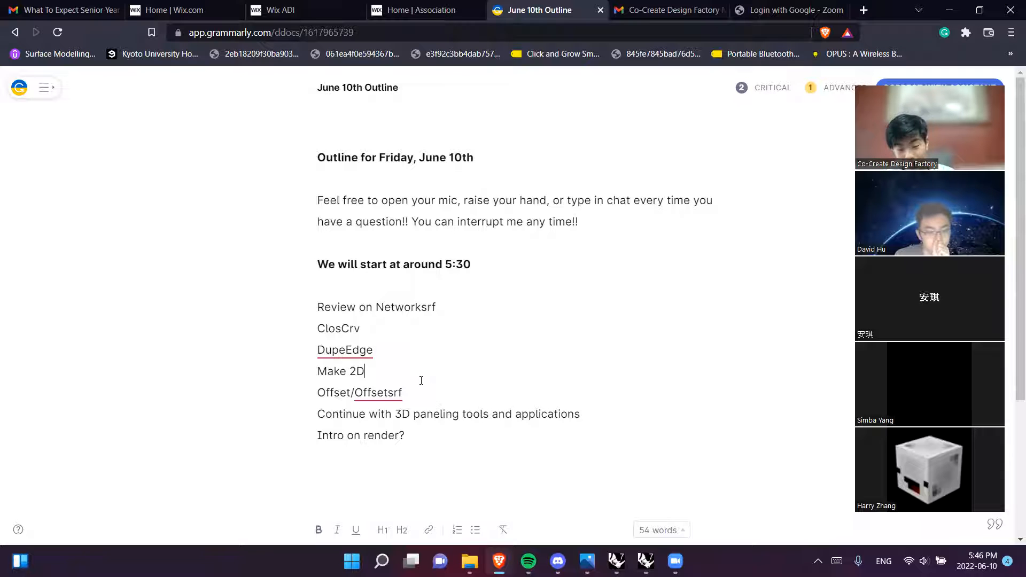
click(346, 328)
text(e)
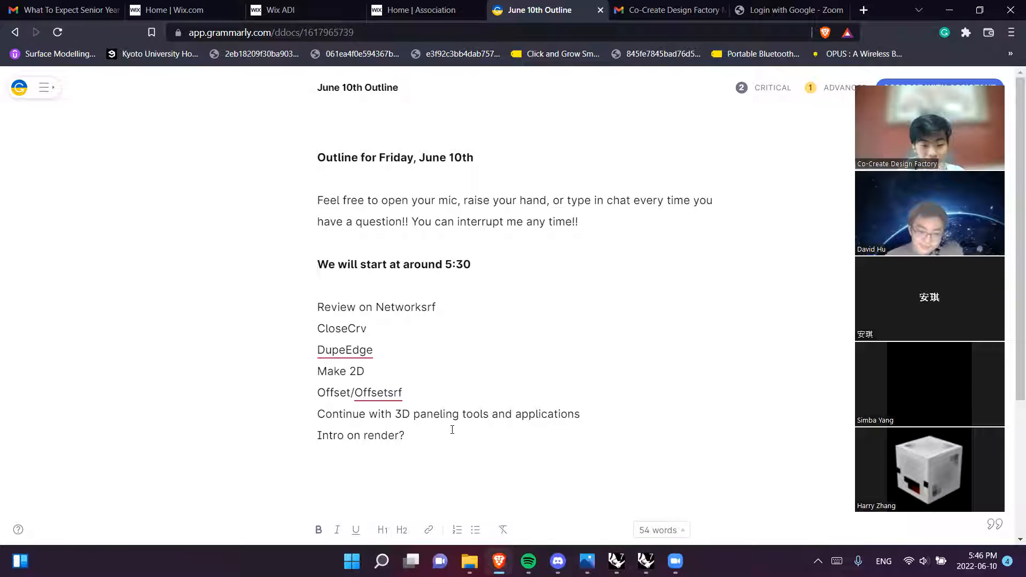
Switch back to the Practice 4.3 model in Rhino
click(617, 560)
click(644, 561)
click(645, 560)
click(616, 561)
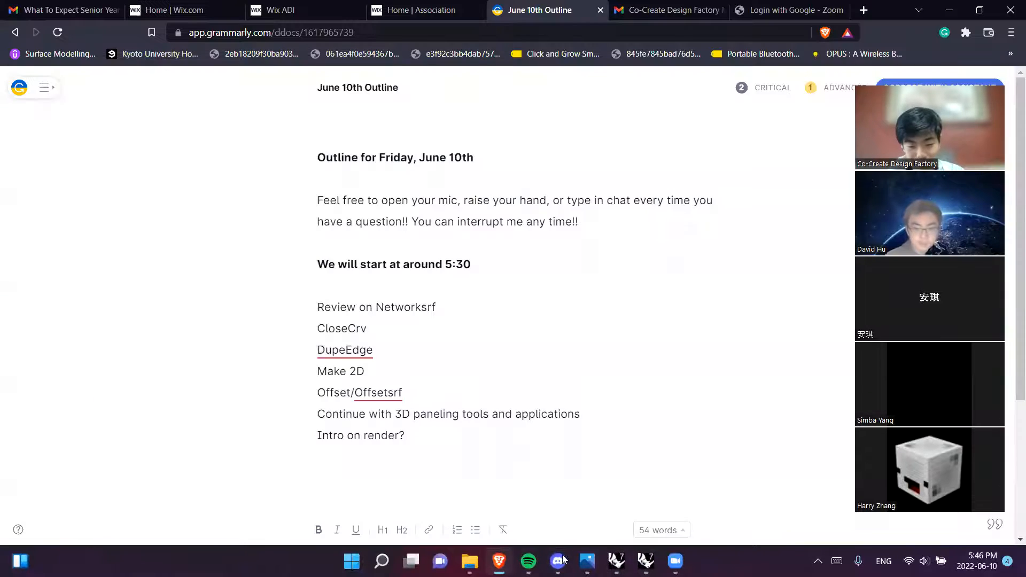
click(616, 560)
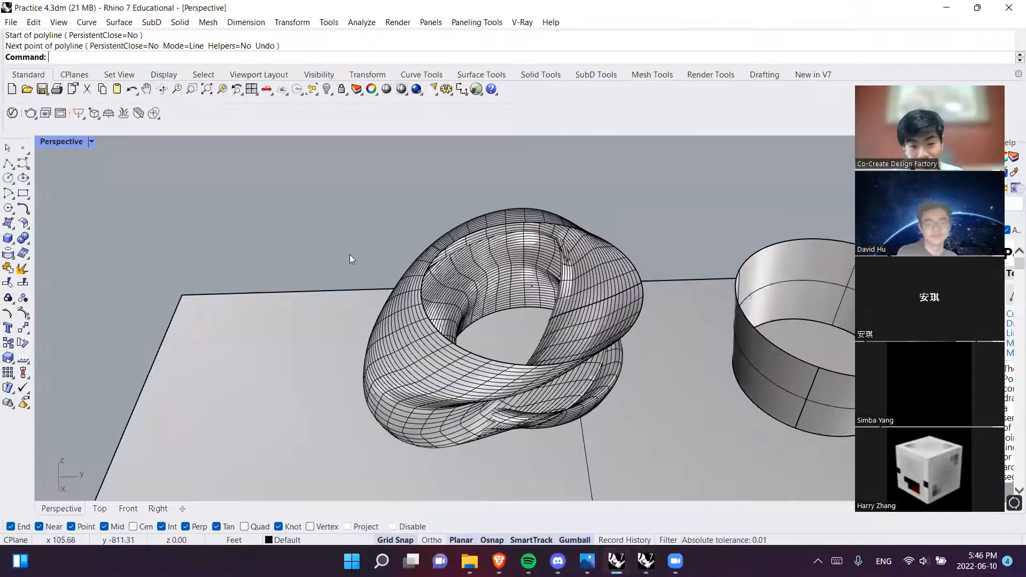
Try moving the network surface's upper circle sideways away from the base to reshape the surface, and undo the move
click(470, 243)
click(539, 271)
drag(572, 285, 284, 292)
shift+right_drag(284, 313, 412, 326)
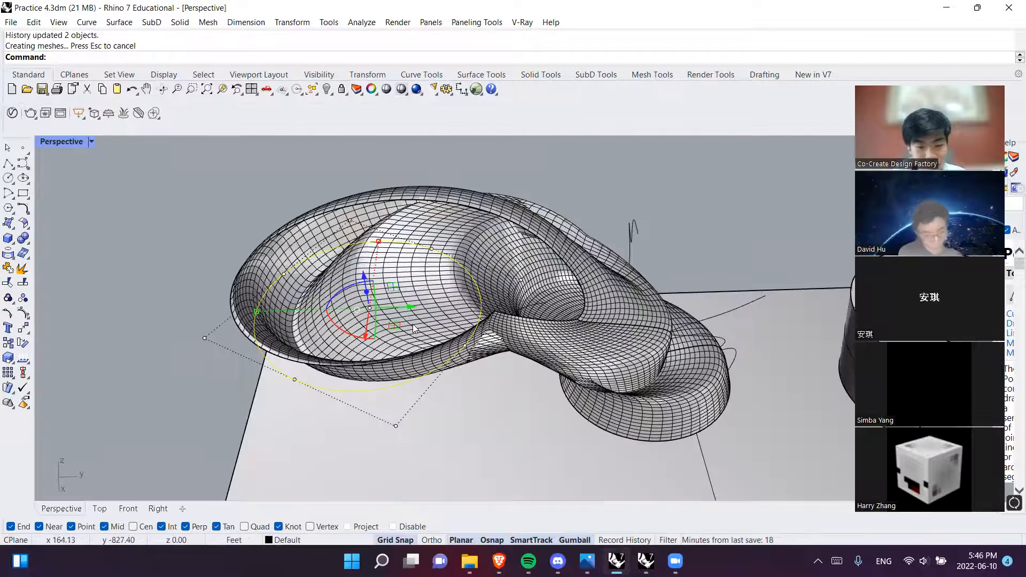
key(ctrl+z)
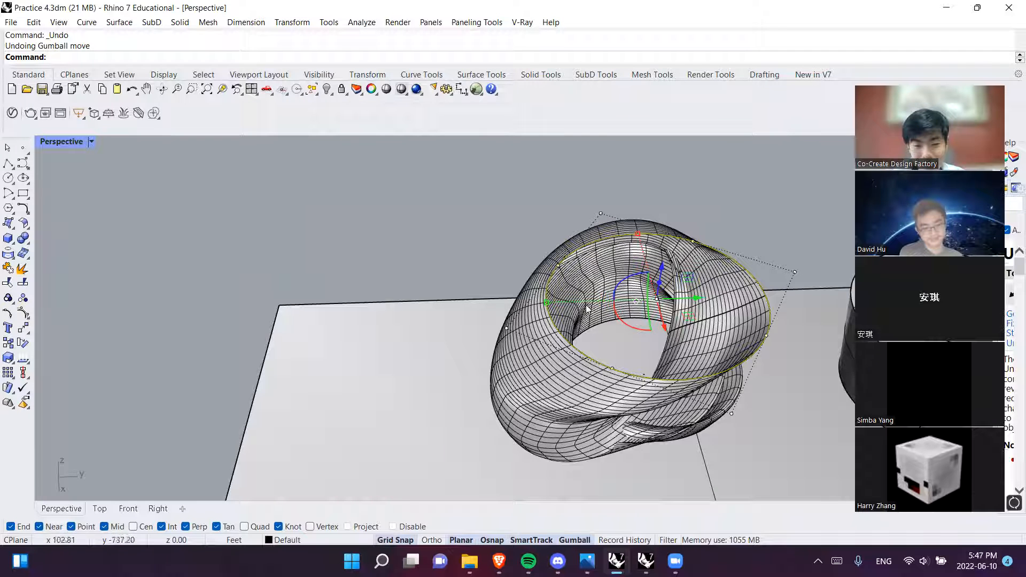
Inspect the plain ring-shaped surface beside the network surface by selecting it and clearing the selection
right_drag(689, 306, 674, 288)
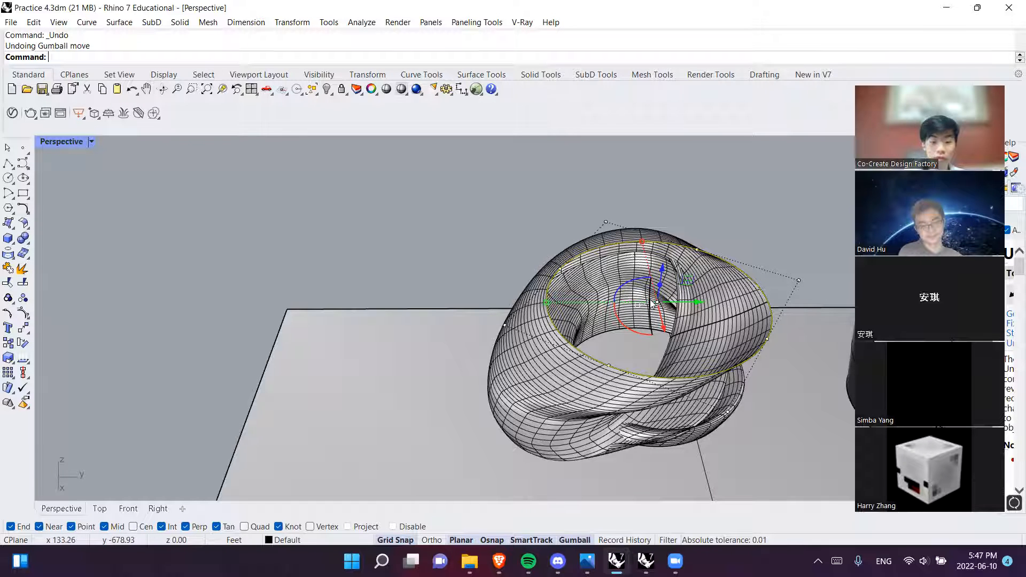
shift+right_drag(651, 301, 206, 278)
click(500, 226)
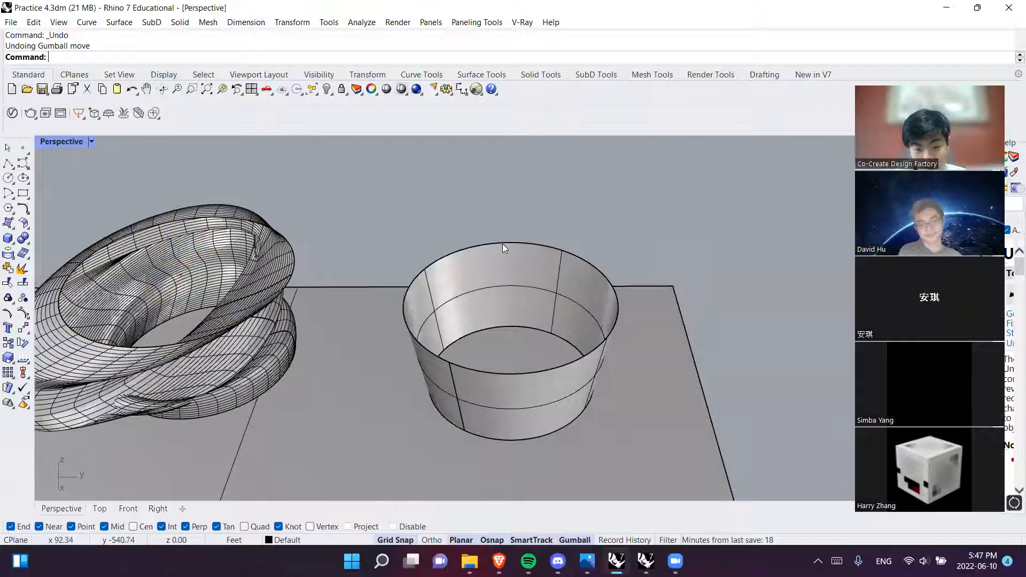
click(503, 244)
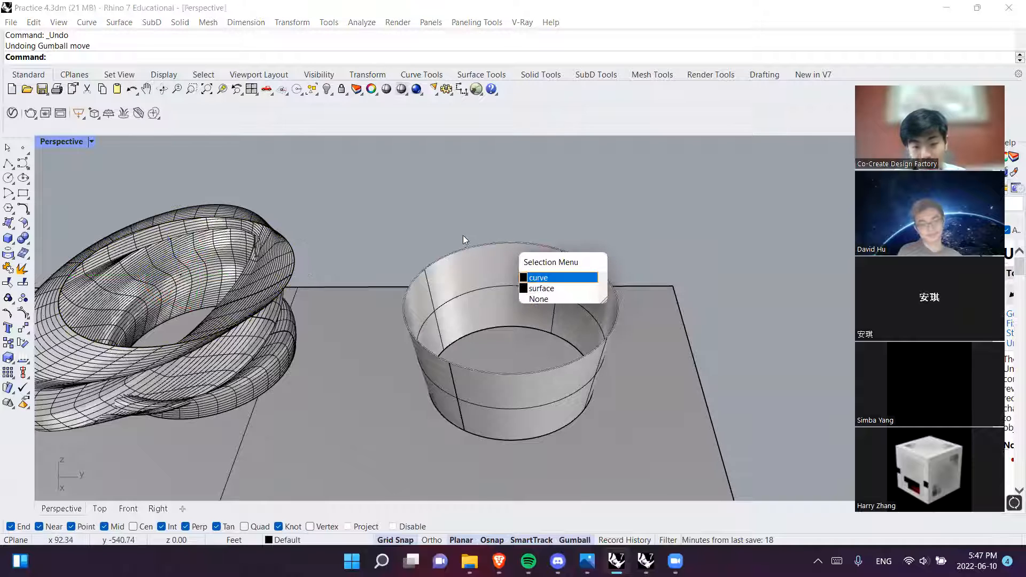
click(544, 338)
click(443, 190)
shift+right_drag(356, 302, 665, 316)
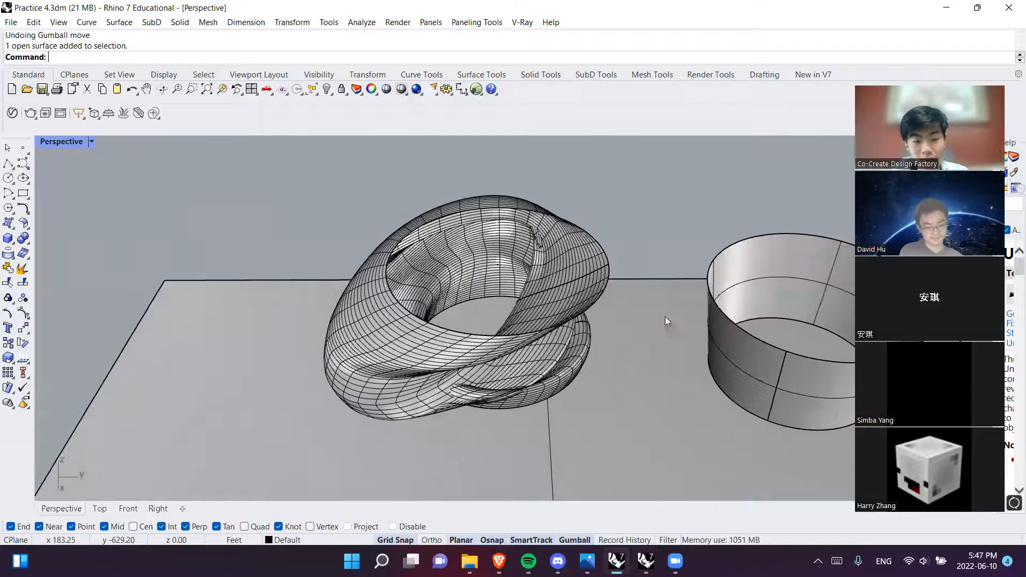
Move the network surface's upper circle far outward from the base to reshape the surface, and clear the selection
click(490, 215)
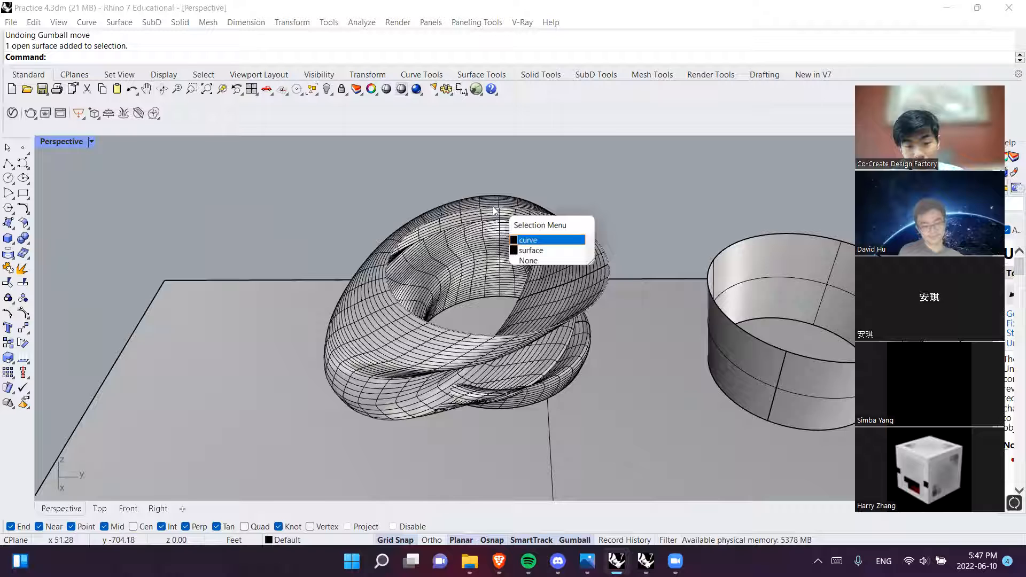
click(545, 240)
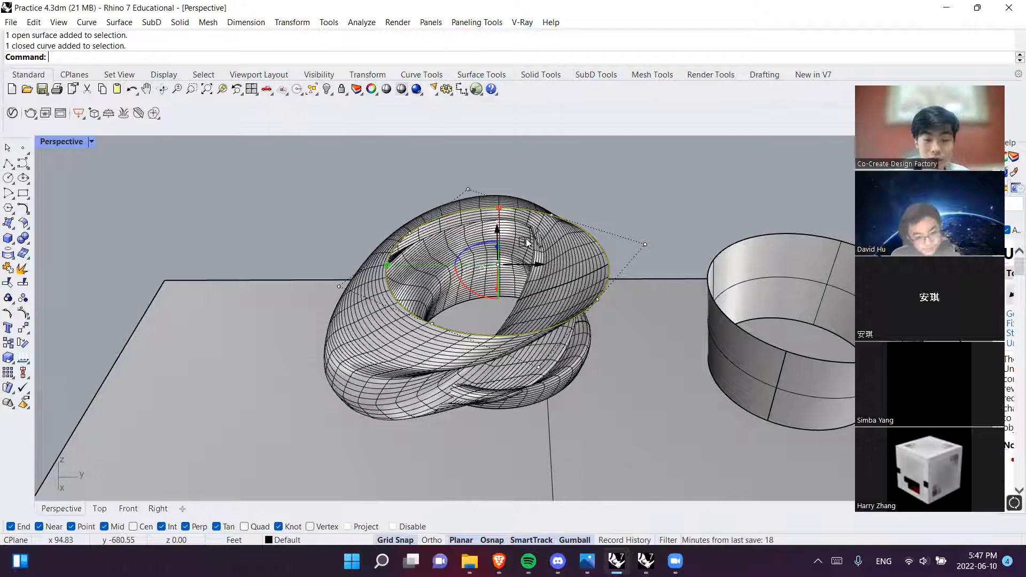
drag(527, 246, 432, 299)
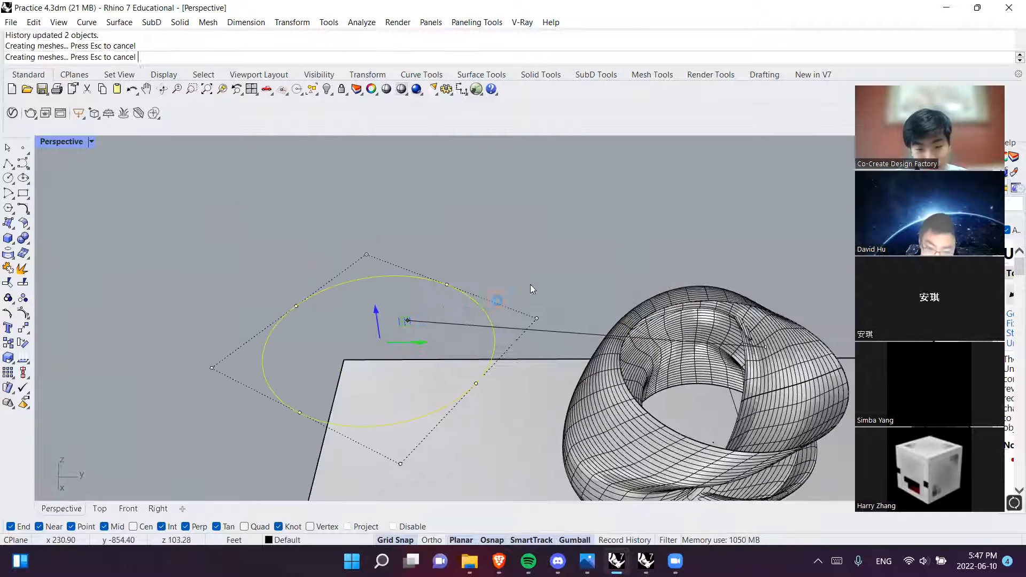
right_drag(527, 293, 482, 291)
right_drag(547, 359, 574, 369)
click(282, 336)
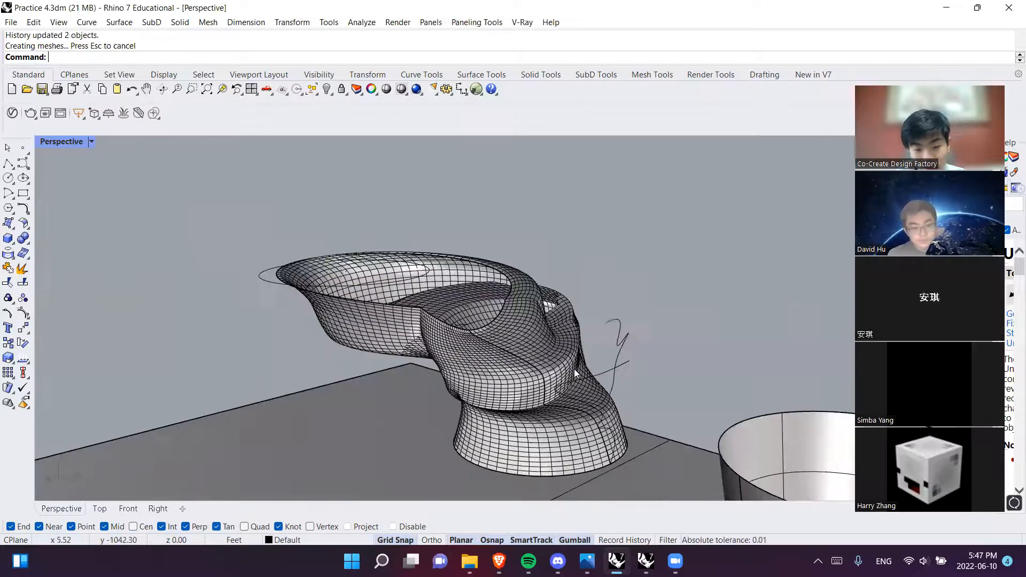
scroll(561, 380, up, 5)
scroll(495, 276, down, 4)
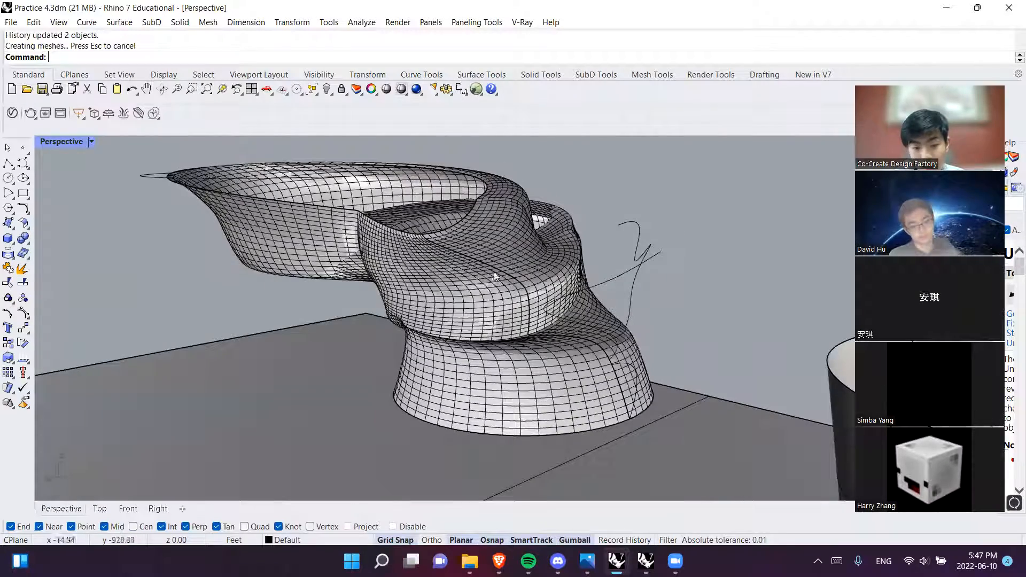
Undo the last move of the network surface's upper circle
key(ctrl+z)
right_drag(382, 347, 639, 272)
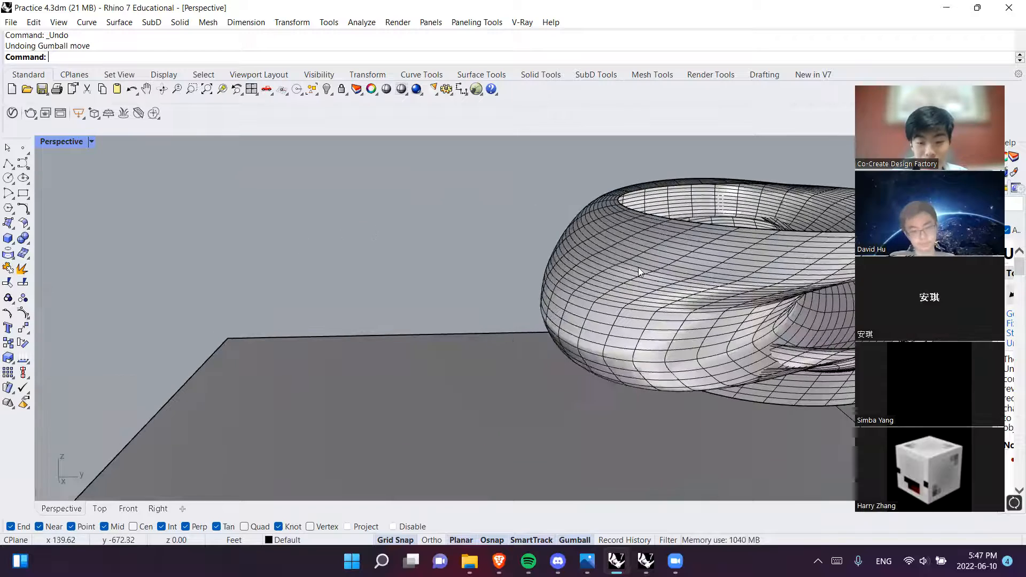
Draw a circle about 160 ft in diameter on the empty base plane in front of the network surface and show its control points
scroll(389, 297, down, 3)
shift+right_drag(342, 471, 390, 438)
click(8, 178)
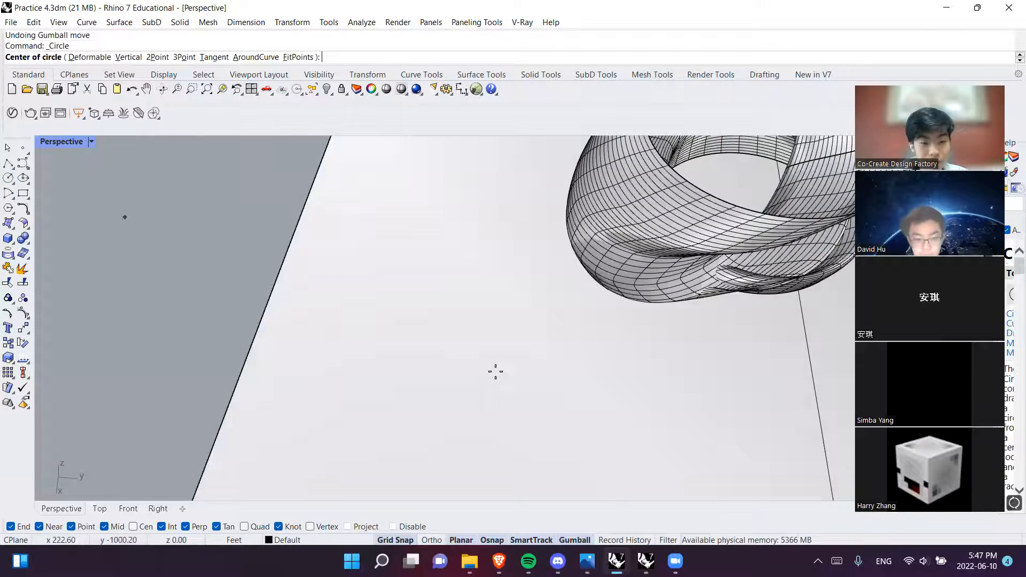
scroll(470, 320, down, 5)
click(447, 368)
click(543, 384)
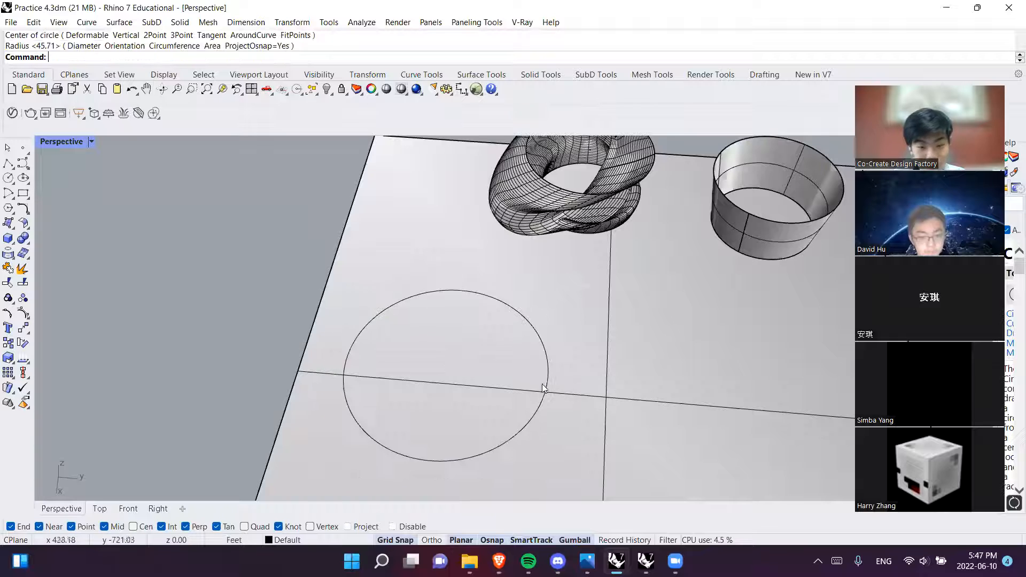
click(547, 368)
click(607, 403)
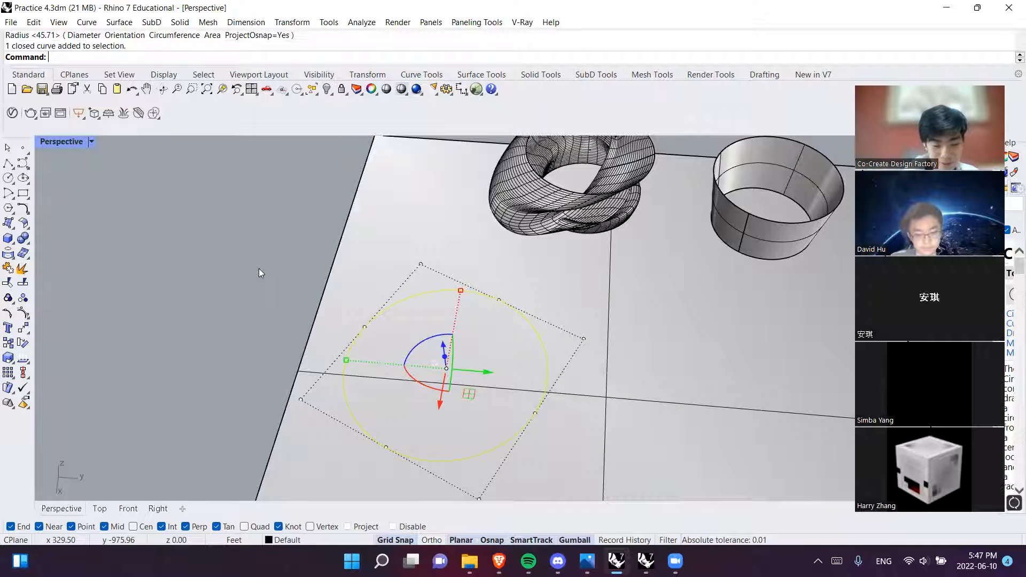
key(Escape)
Draw two crossing polylines through the new circle, each joining opposite control points on its edge
click(8, 163)
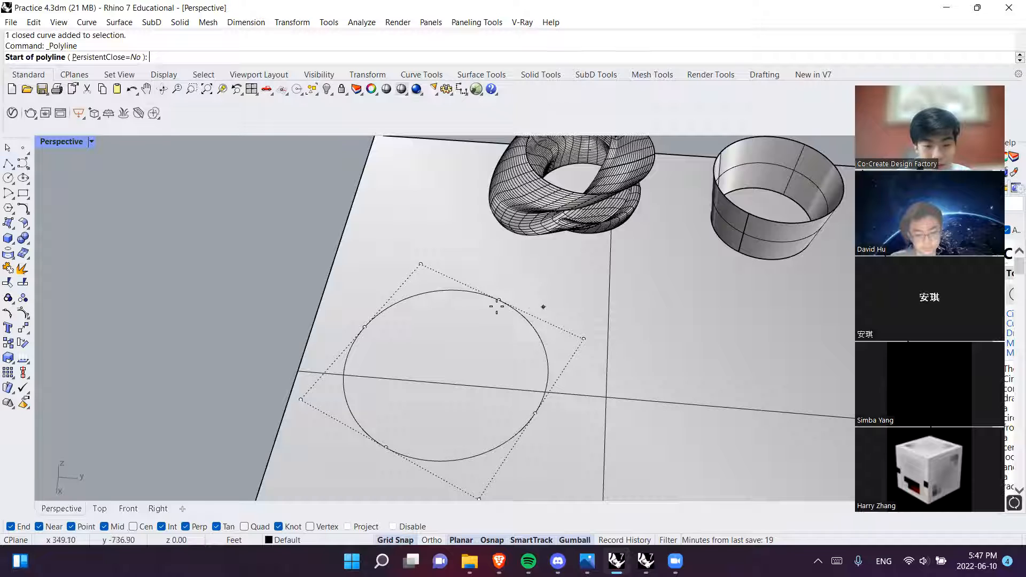
click(499, 301)
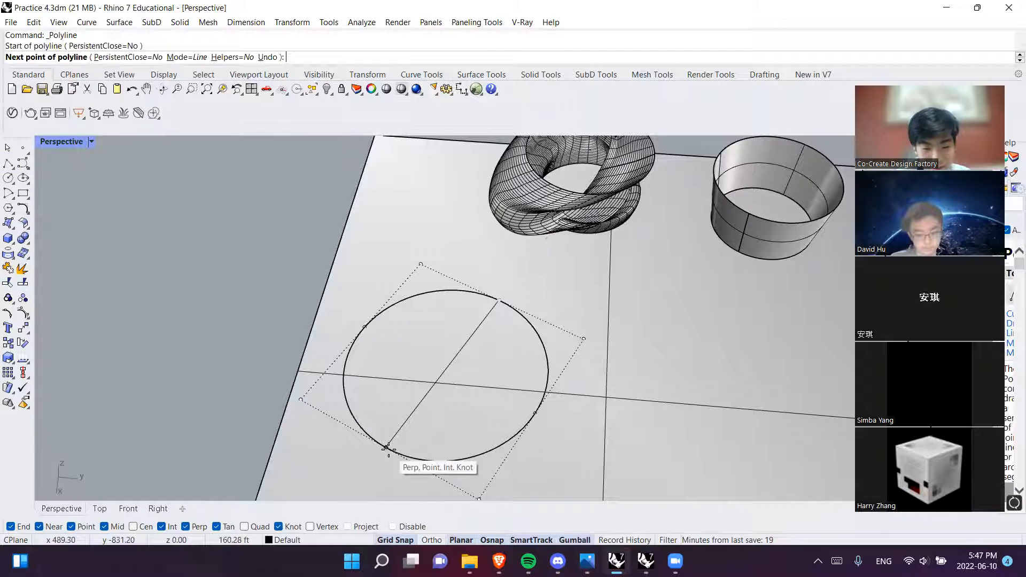
click(387, 447)
key(Return)
key(Return)
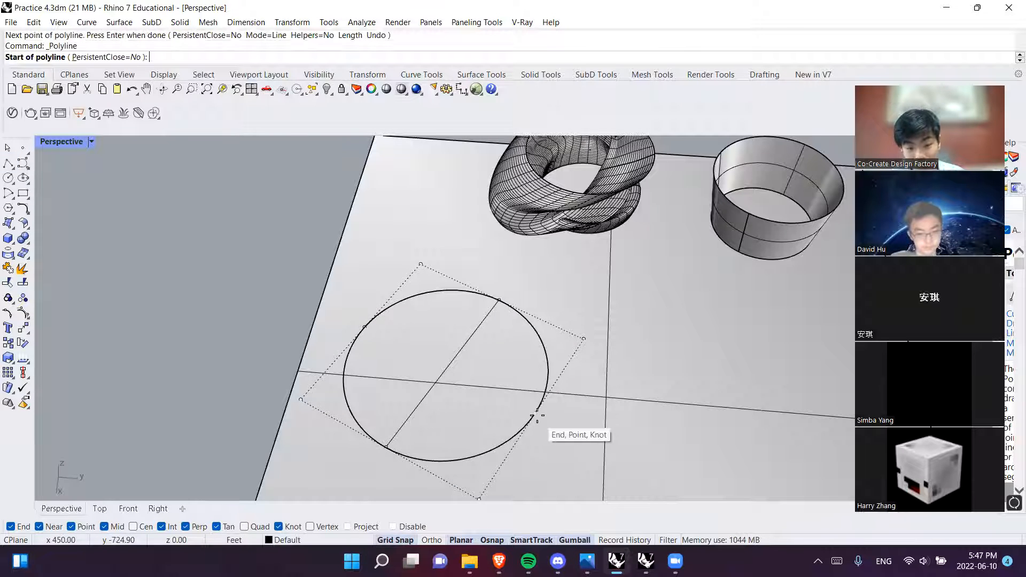
click(536, 414)
click(367, 328)
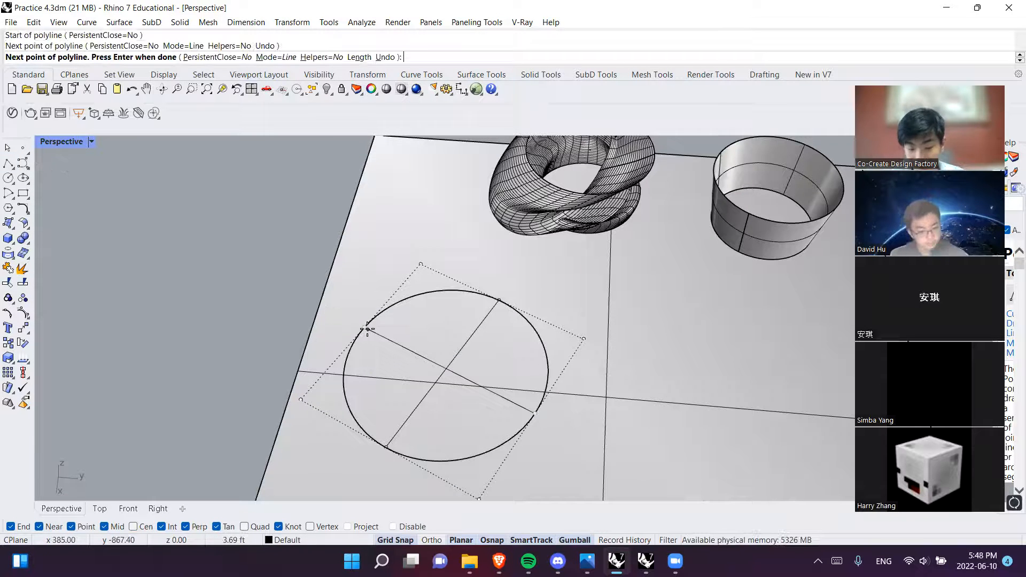
key(Return)
Delete both crossing lines inside the circle
scroll(457, 350, up, 4)
click(453, 330)
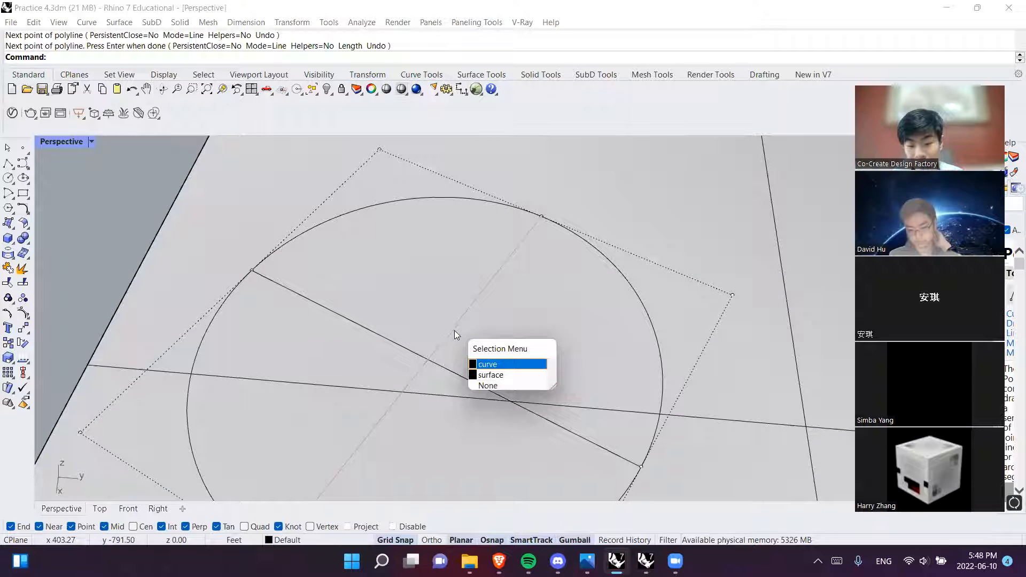
click(488, 363)
key(Delete)
click(484, 389)
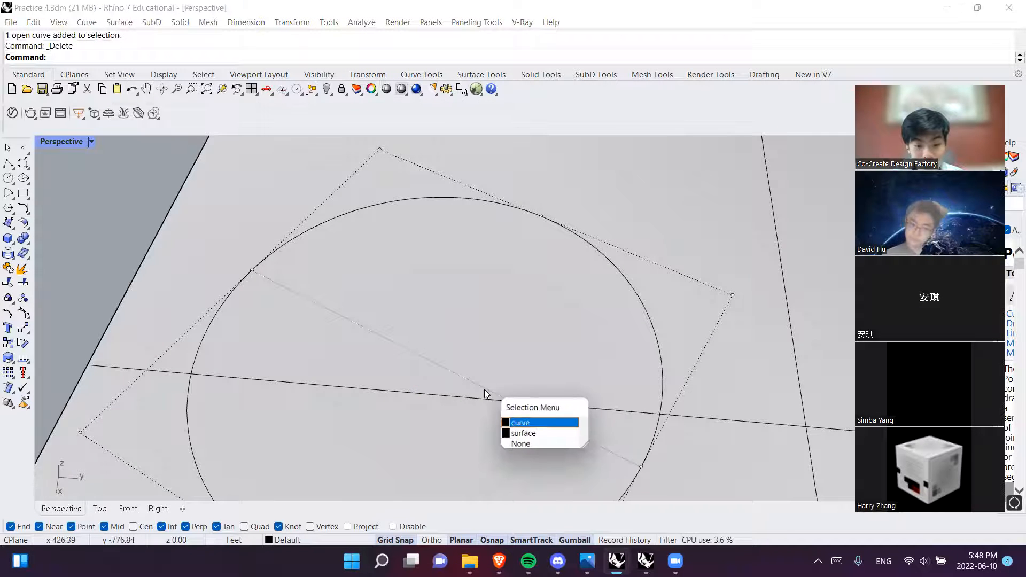
click(523, 433)
key(Escape)
click(552, 425)
key(Escape)
click(553, 424)
click(594, 456)
key(Delete)
Delete the circle drawn on the base plane
click(681, 412)
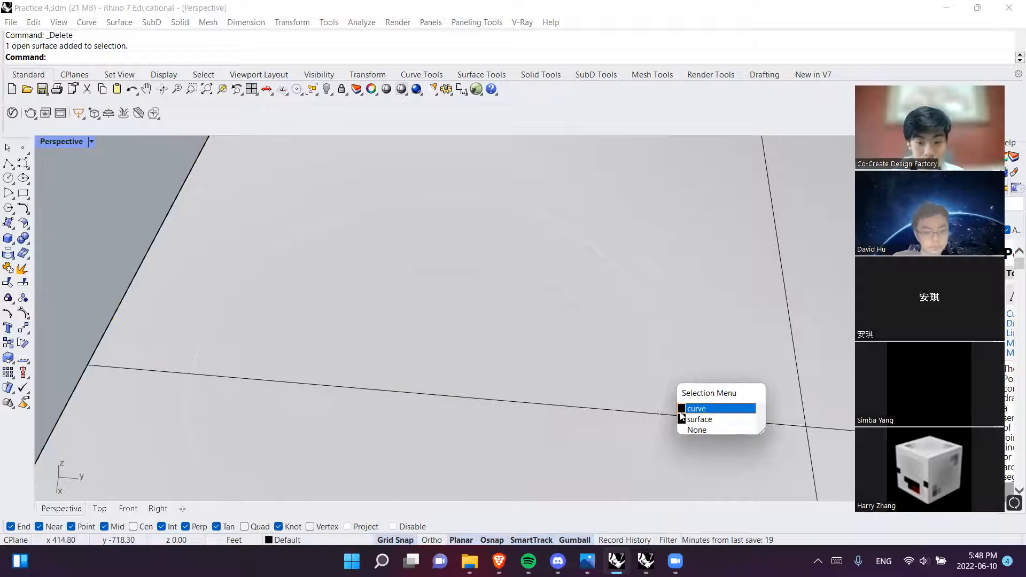
click(695, 419)
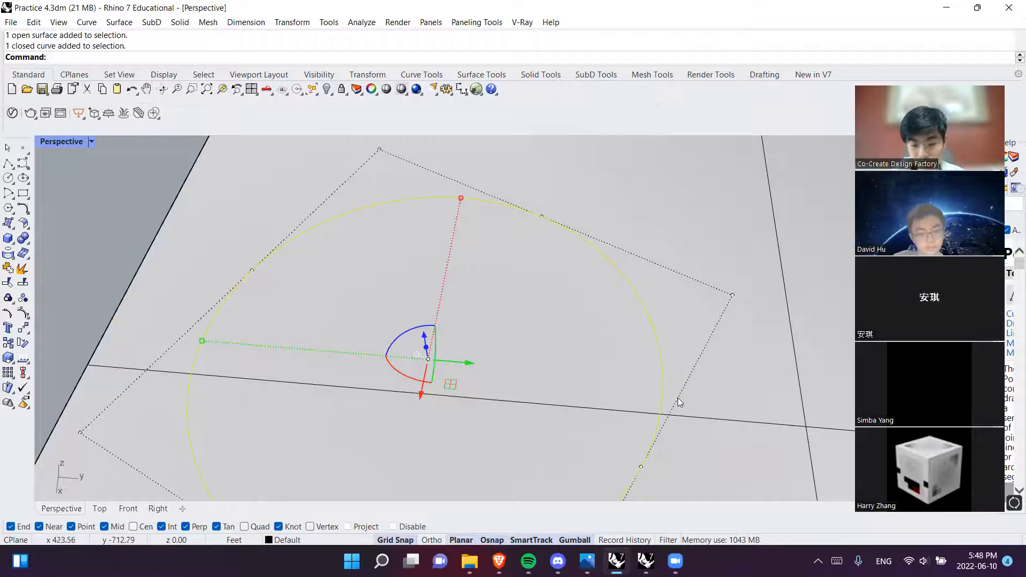
key(Delete)
Switch to the June 10th Outline in the browser and check the Networksrf review item
click(499, 561)
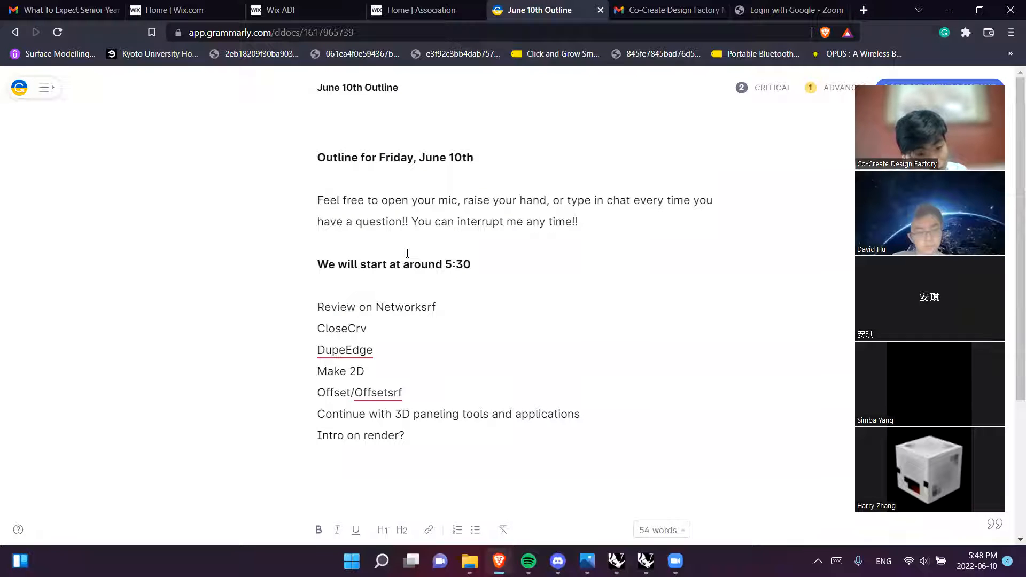
drag(330, 309, 506, 307)
click(506, 307)
Switch to the Wireframe Seating model in Rhino and look over its drawings
click(646, 561)
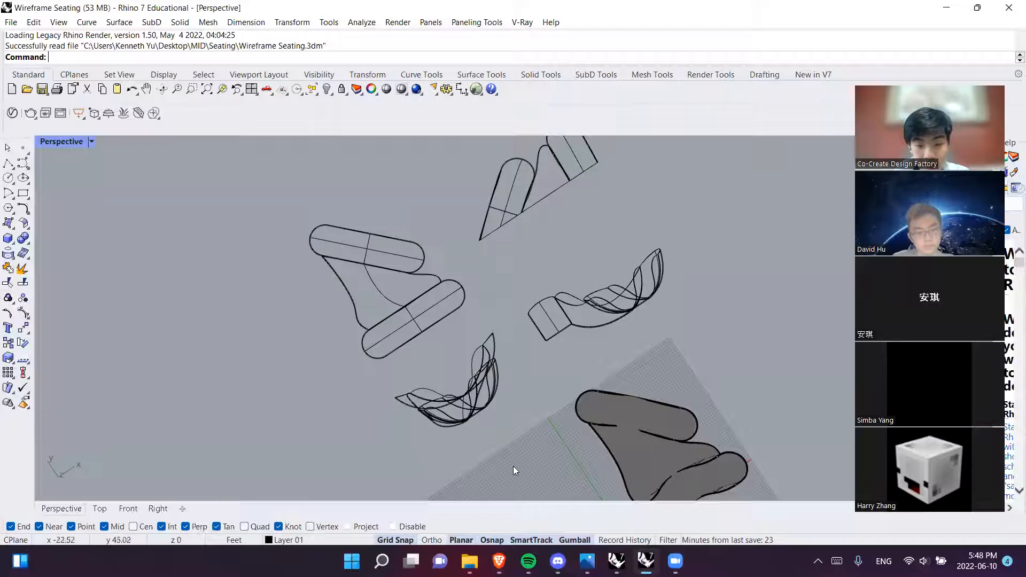
scroll(513, 466, down, 2)
shift+right_drag(494, 463, 527, 270)
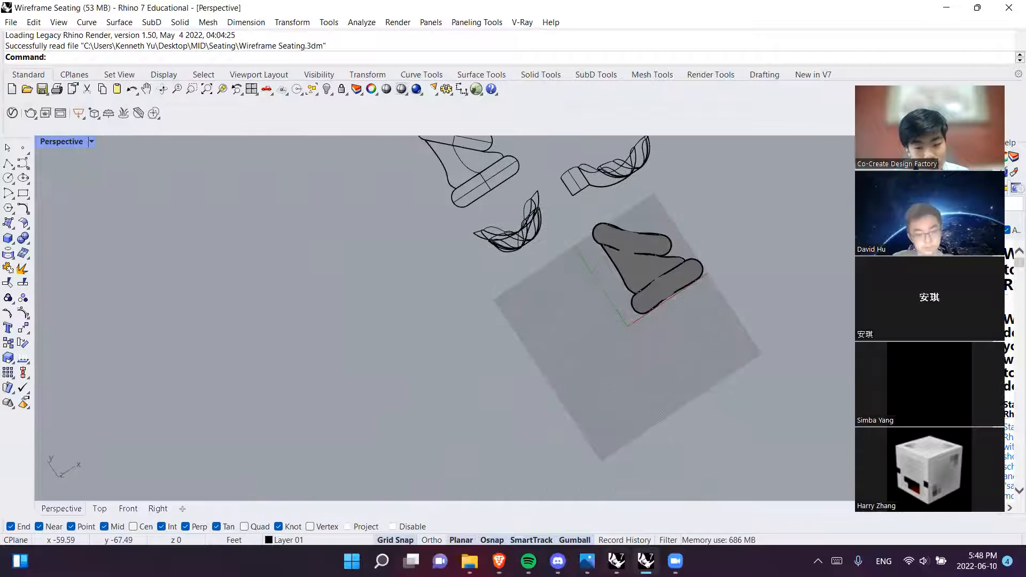
Return to the Practice 4.3 model in Rhino and examine the network surface and the empty area in front of it
click(615, 559)
mouse_move(630, 412)
right_down()
mouse_move(586, 384)
mouse_move(332, 408)
mouse_move(371, 391)
mouse_move(412, 400)
mouse_move(406, 342)
mouse_move(414, 453)
mouse_move(439, 424)
right_up()
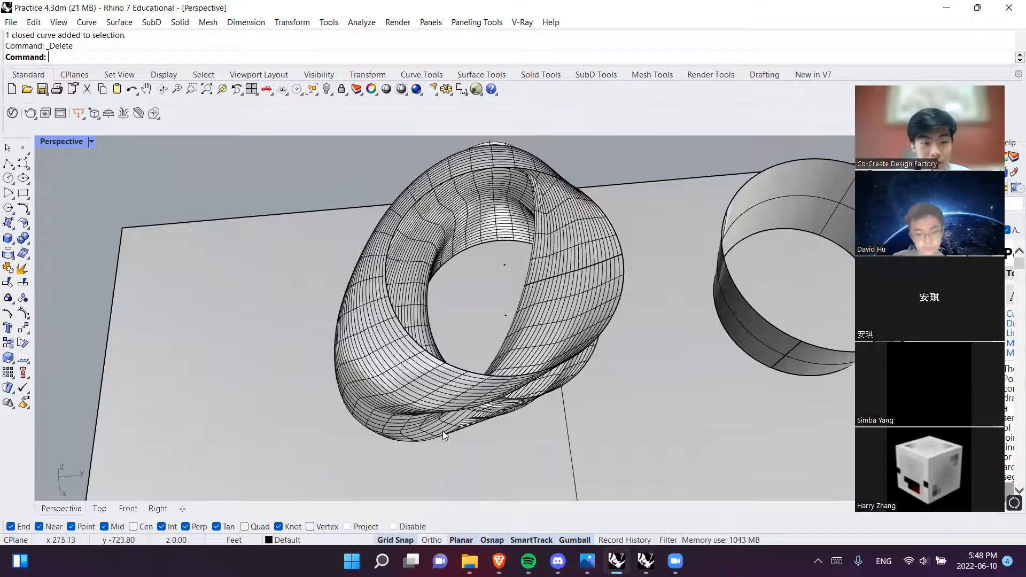
shift+right_drag(425, 432, 439, 306)
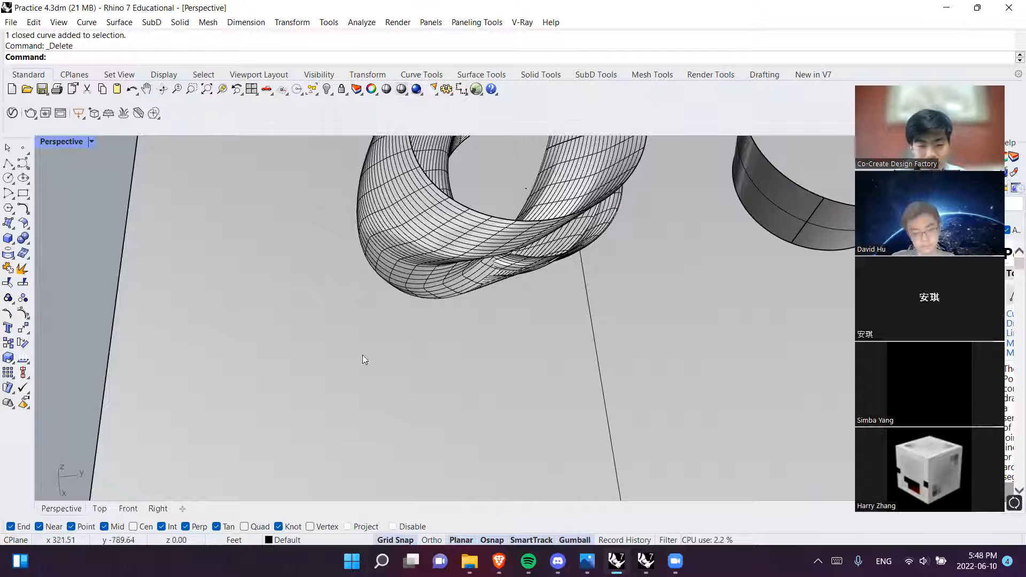
shift+right_drag(447, 414, 455, 340)
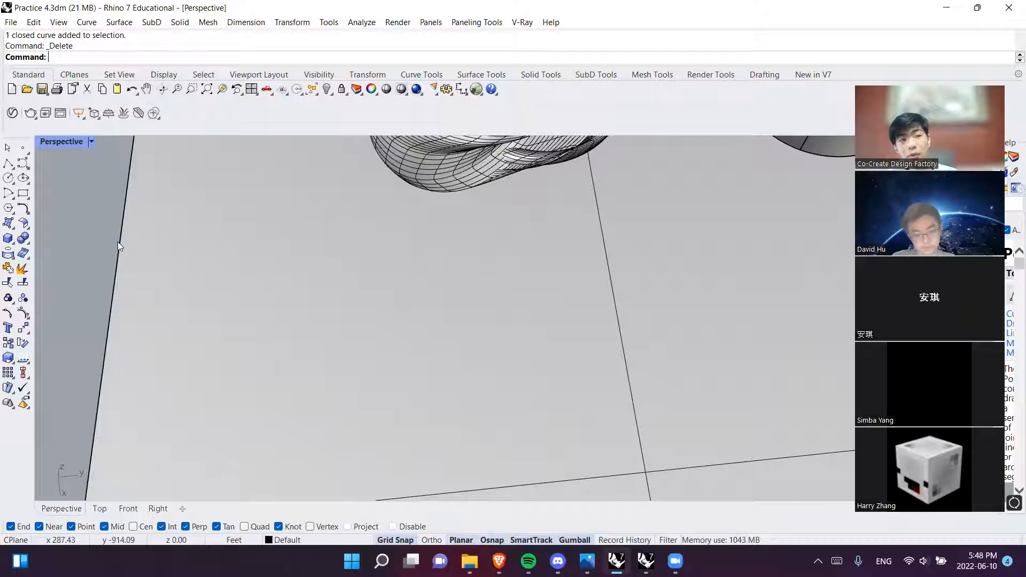
Switch to File Explorer, browse to the Club Day folder and open the Exterior1 image
click(469, 562)
scroll(281, 352, up, 6)
scroll(281, 351, up, 5)
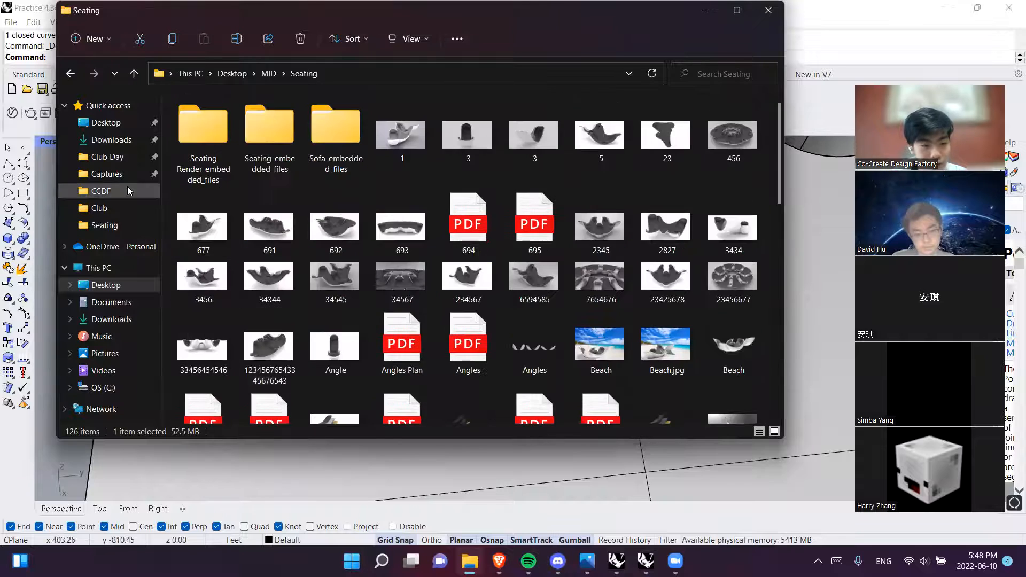
click(126, 175)
click(124, 190)
click(129, 204)
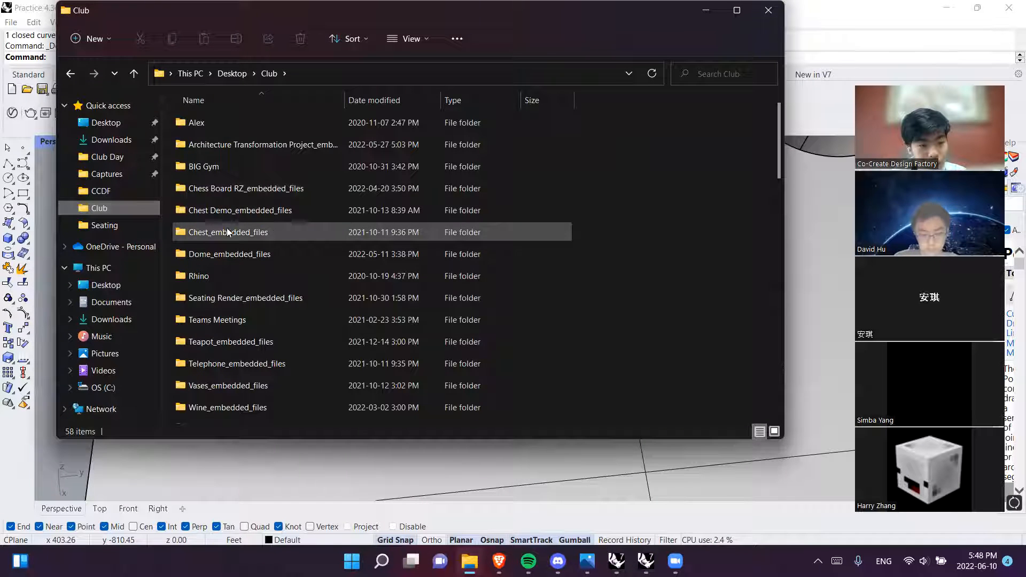
click(140, 159)
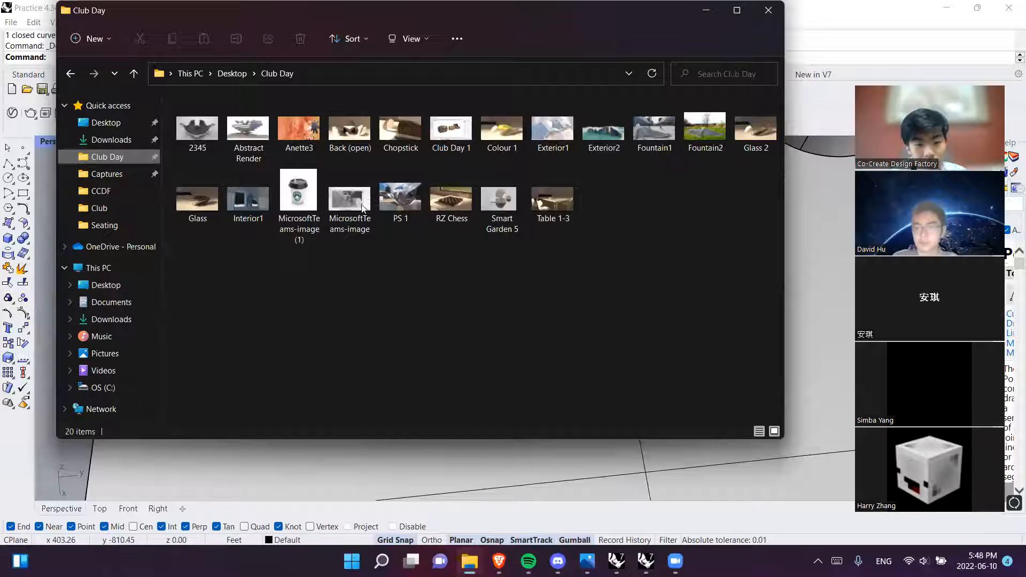
click(539, 136)
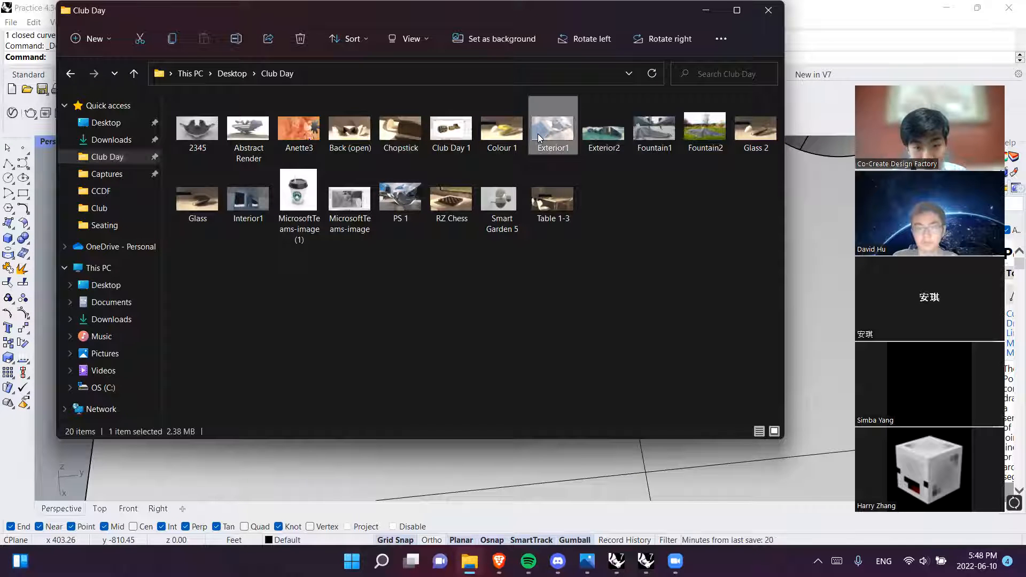
double_click(538, 133)
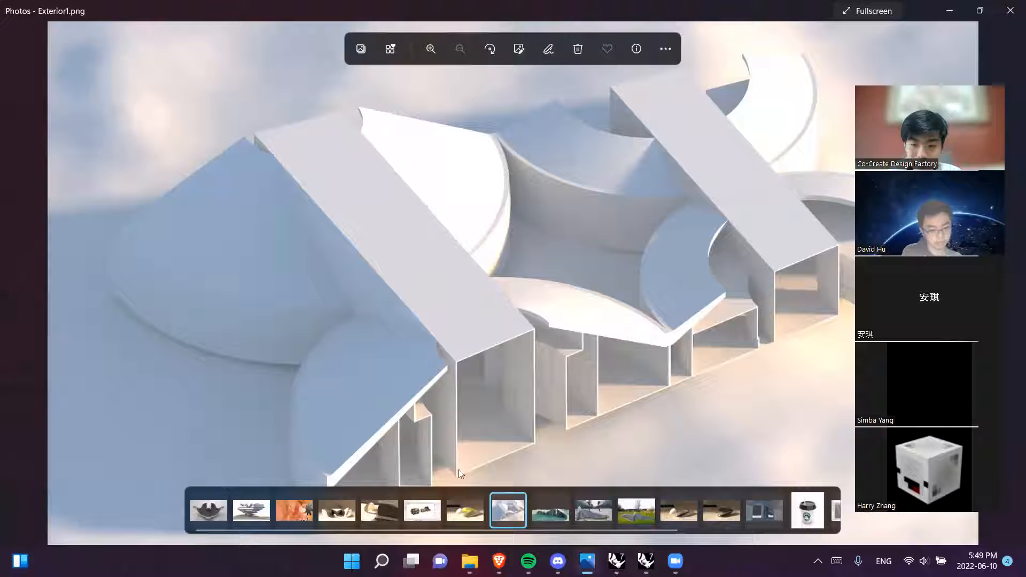
Examine the curved roofs, walls and their junctions up close in the Exterior1 render
scroll(520, 378, up, 8)
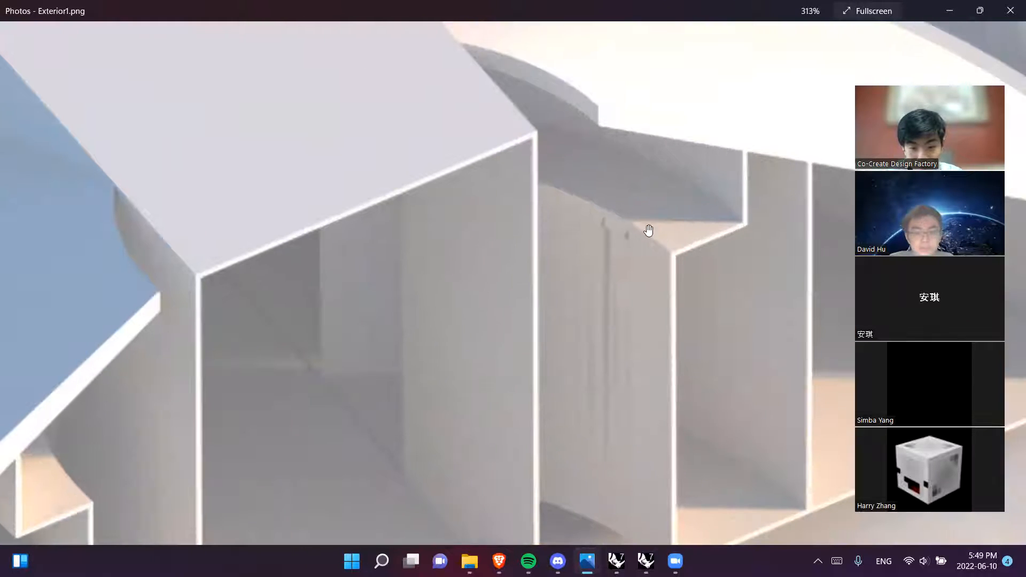
scroll(481, 282, down, 5)
scroll(381, 285, down, 1)
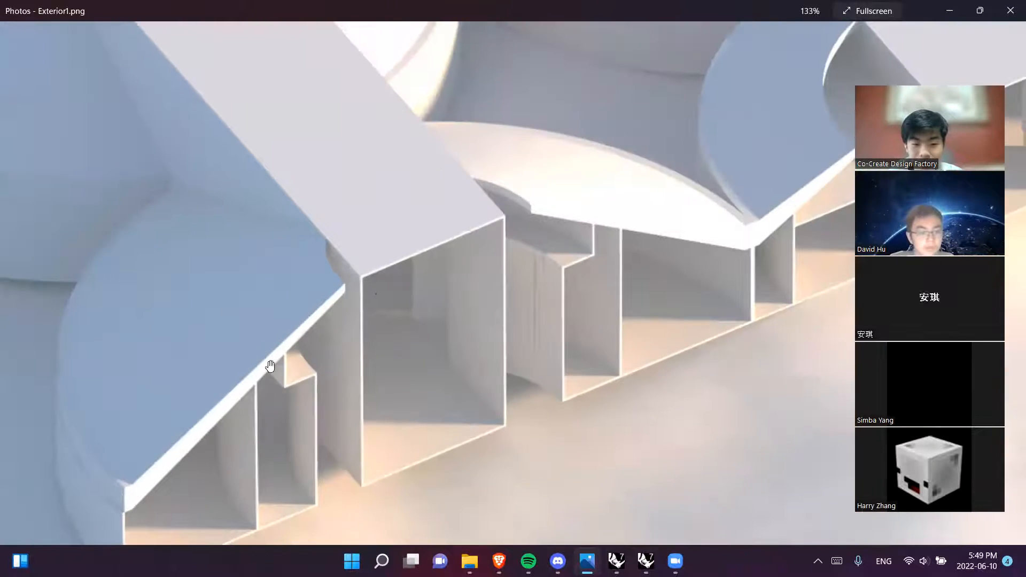
scroll(603, 298, up, 2)
scroll(602, 307, down, 4)
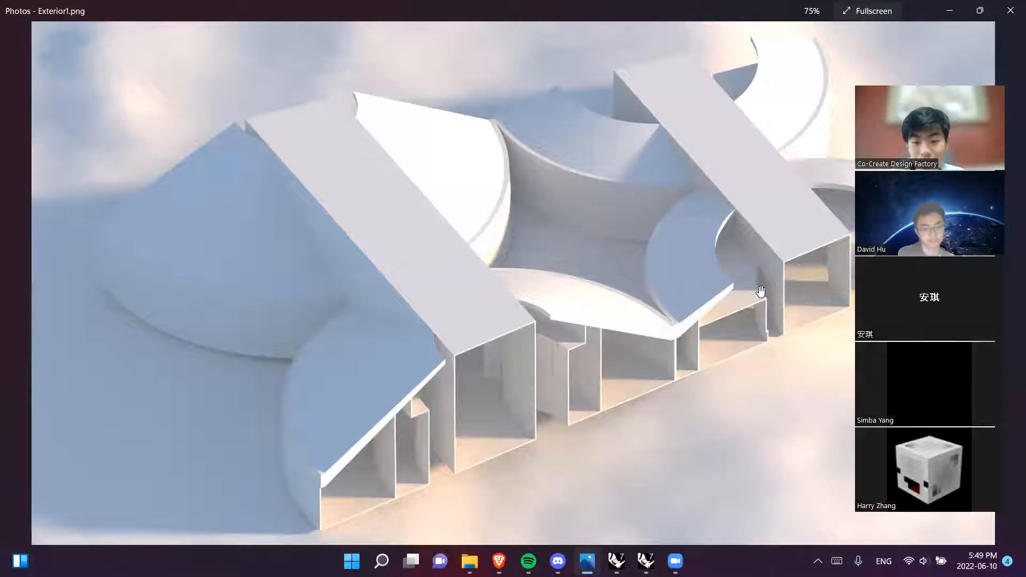
scroll(761, 291, up, 7)
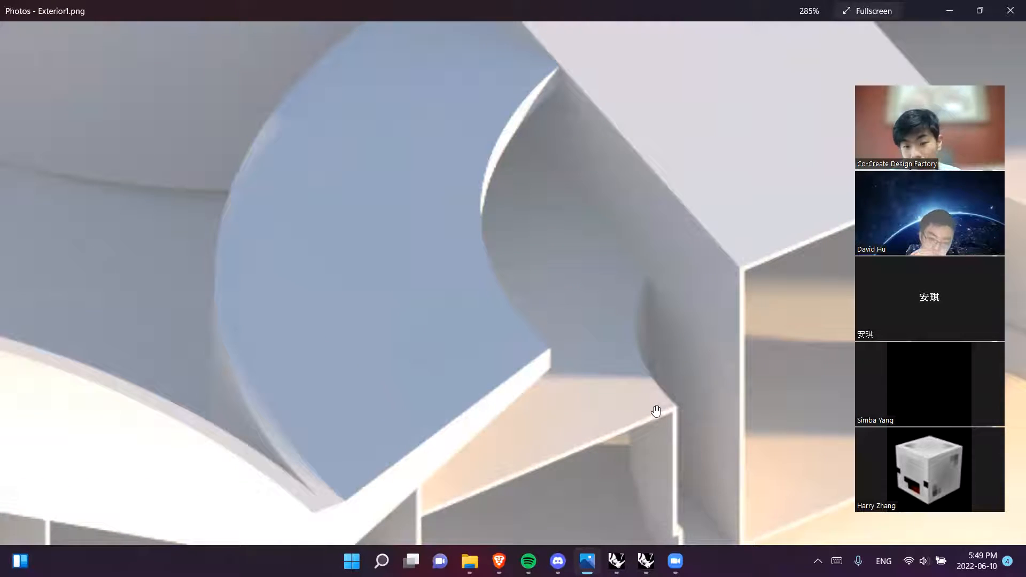
scroll(724, 470, down, 1)
scroll(500, 361, down, 4)
scroll(496, 354, down, 2)
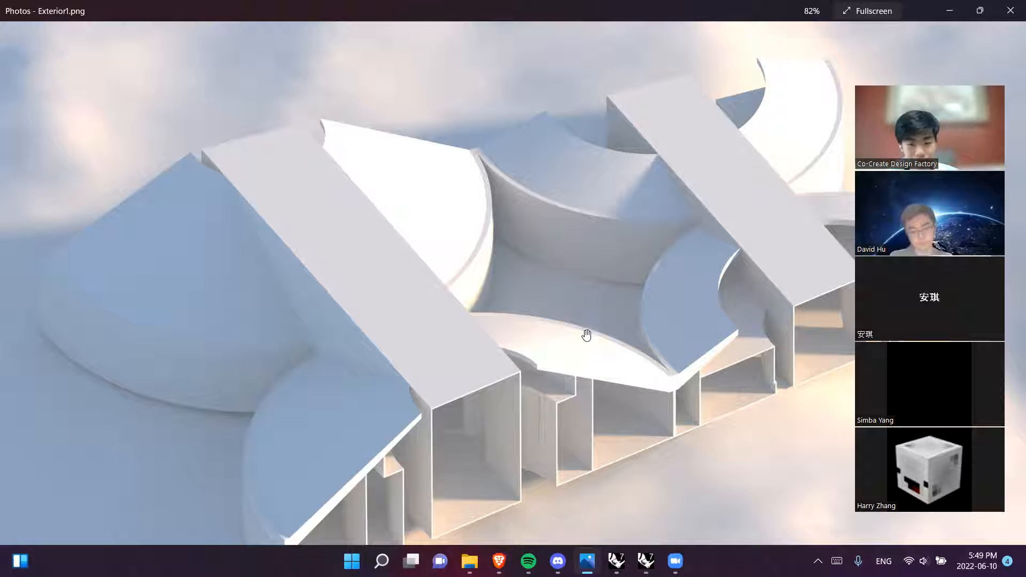
scroll(544, 384, up, 8)
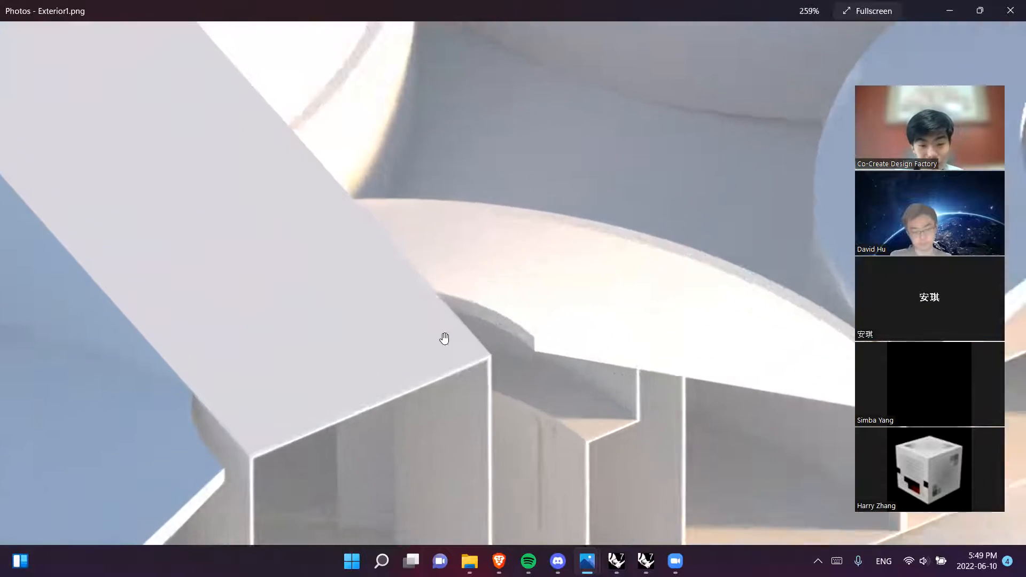
scroll(555, 371, down, 2)
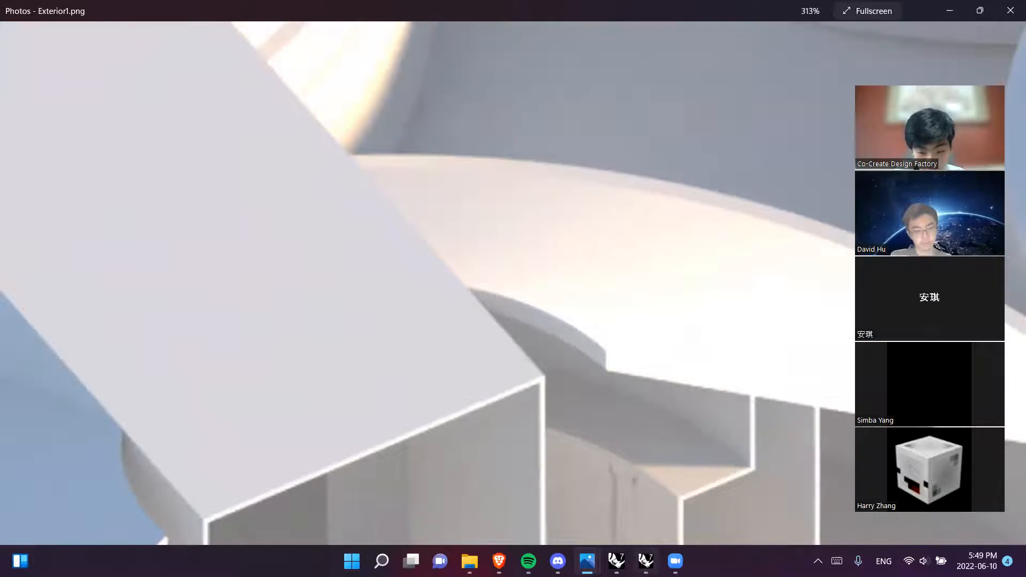
click(646, 561)
scroll(534, 373, up, 6)
scroll(426, 378, down, 5)
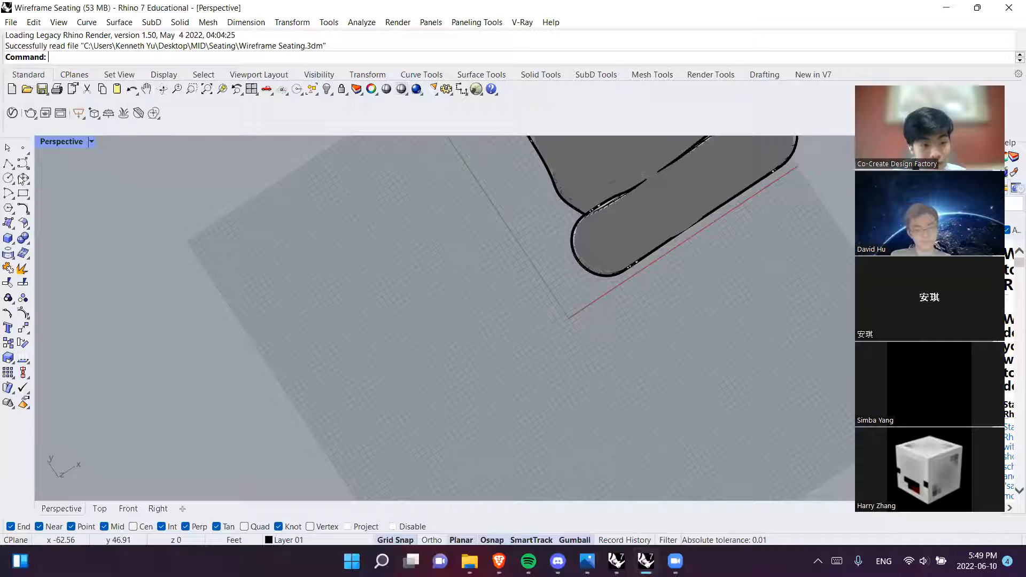
click(23, 164)
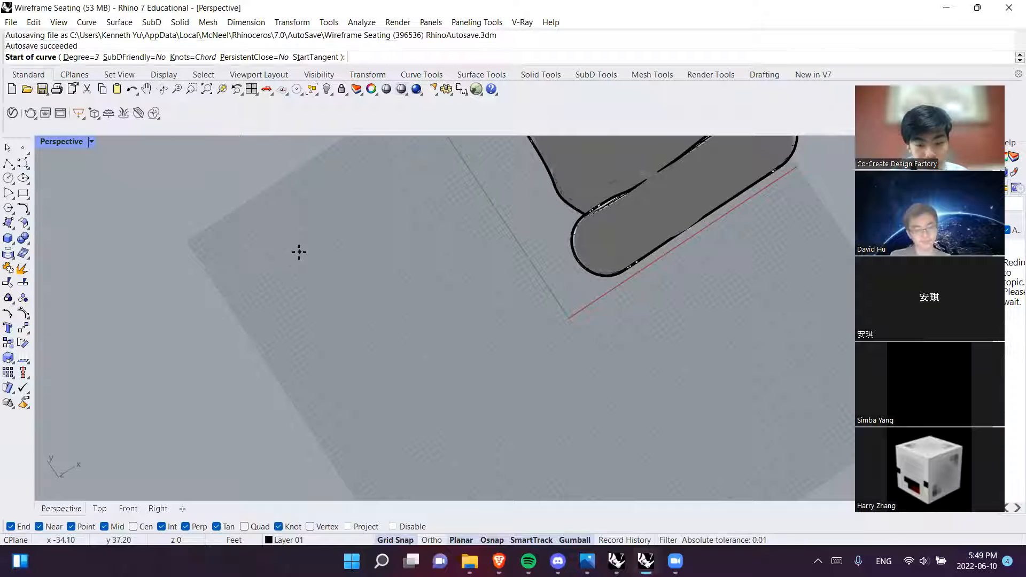
Switch to the Practice 4.3 model and bring the empty area in front of the surfaces into view
key(alt+Tab)
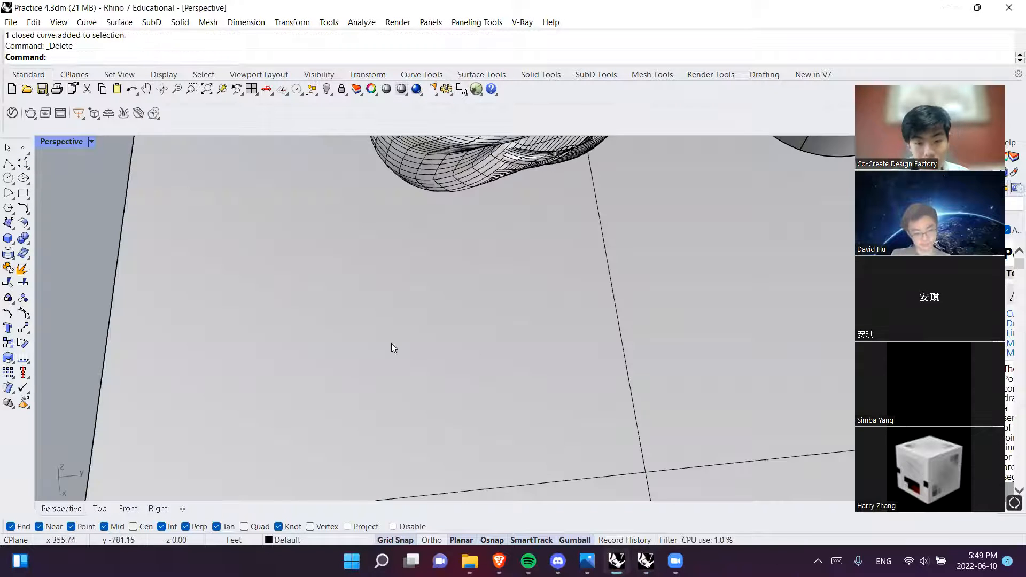
scroll(392, 346, down, 6)
shift+right_drag(417, 321, 421, 251)
Draw a wavy interpolated curve in the empty area, ending just short of its start point so it stays open
right_click(433, 235)
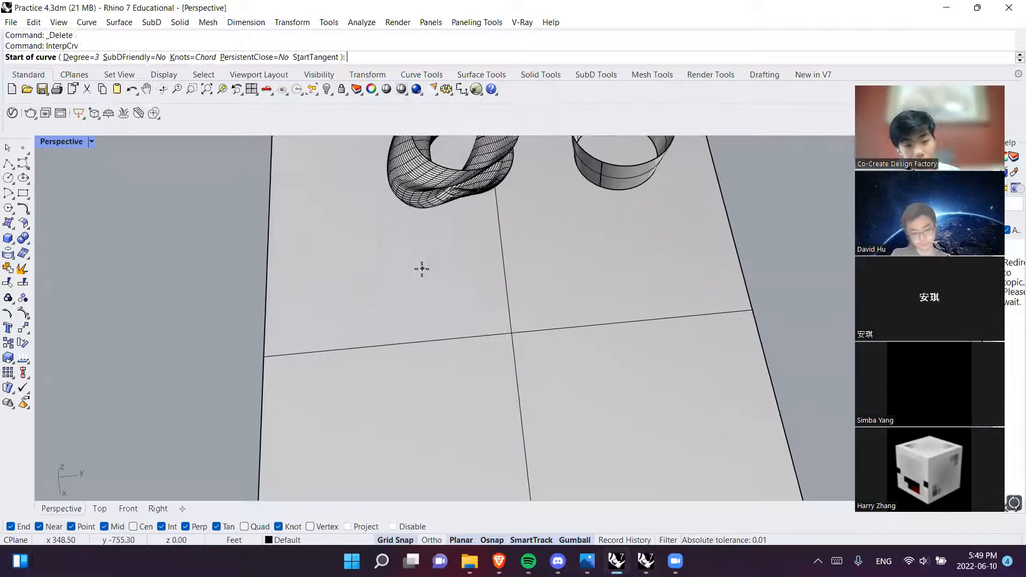
scroll(422, 269, up, 2)
click(363, 349)
click(482, 285)
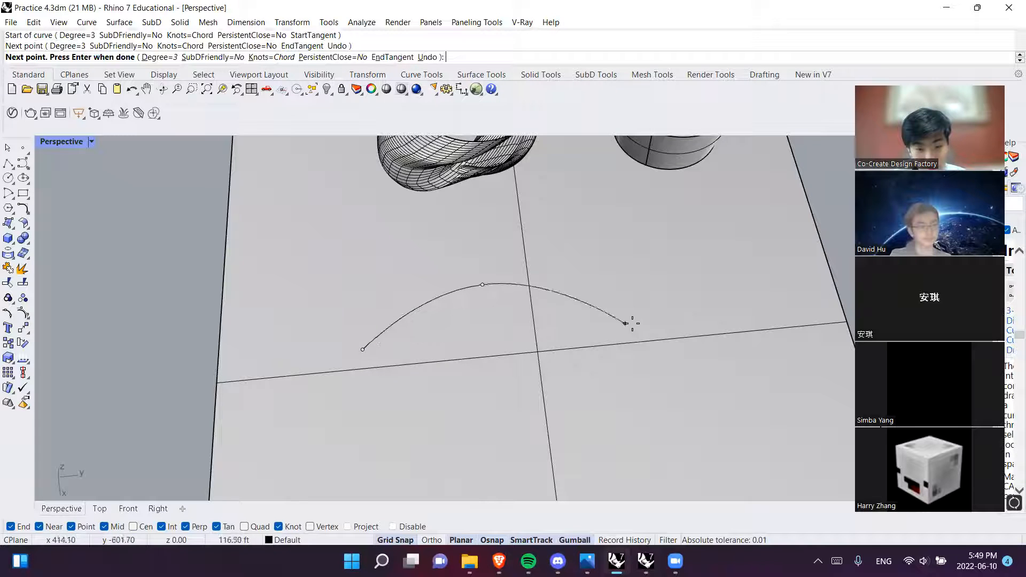
click(602, 368)
click(478, 337)
click(455, 443)
click(377, 463)
click(393, 360)
scroll(361, 356, up, 8)
scroll(360, 356, up, 12)
scroll(383, 347, down, 3)
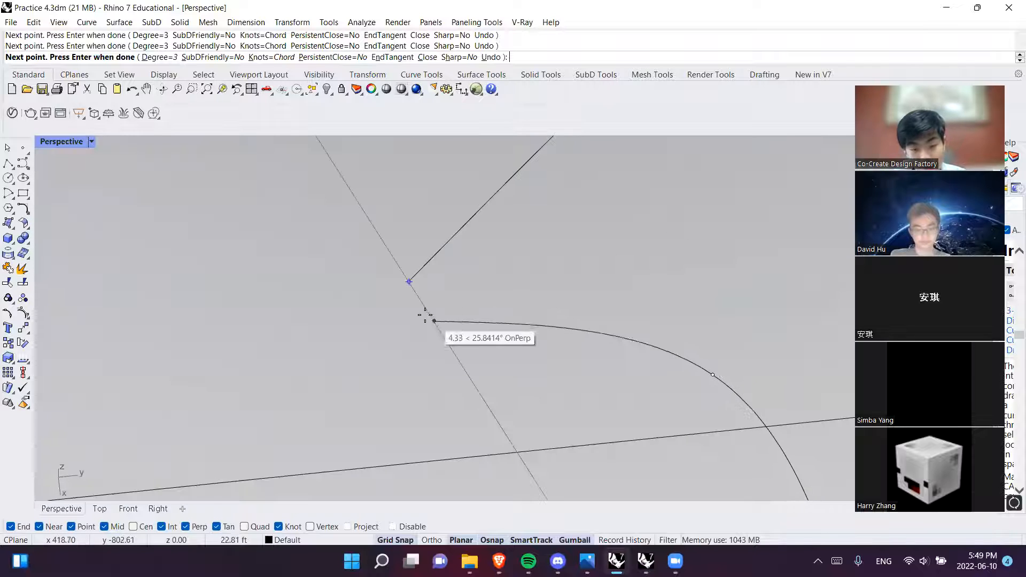
click(417, 293)
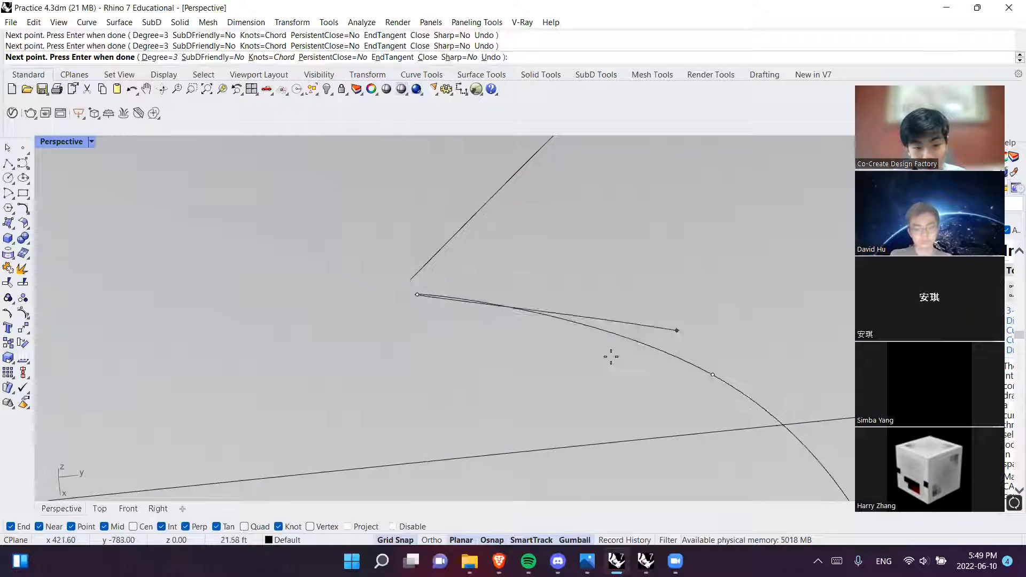
key(Return)
scroll(489, 376, down, 5)
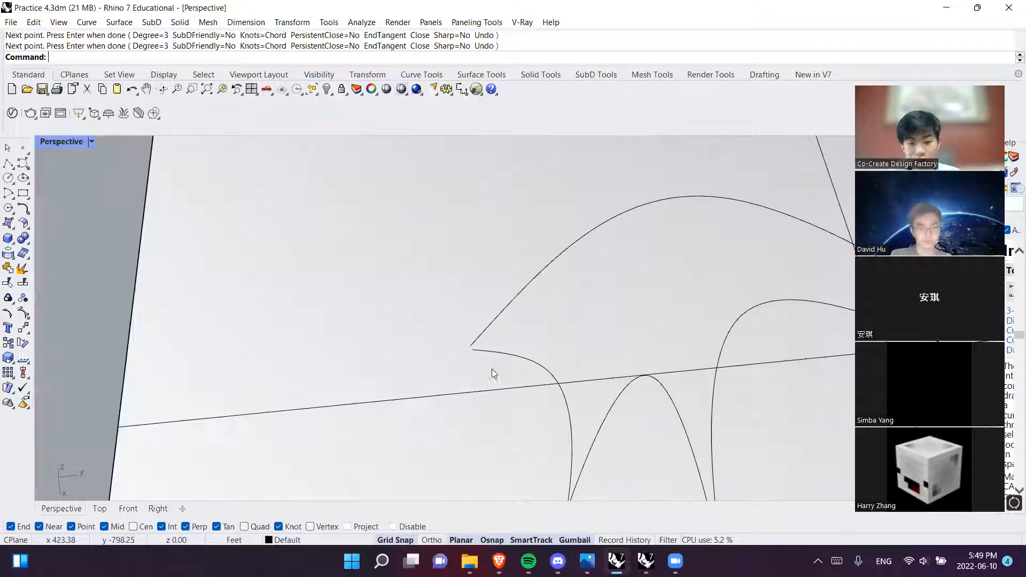
Try to create a planar surface from the open wavy curve with PlanarSrf, declining curve boolean processing
click(543, 273)
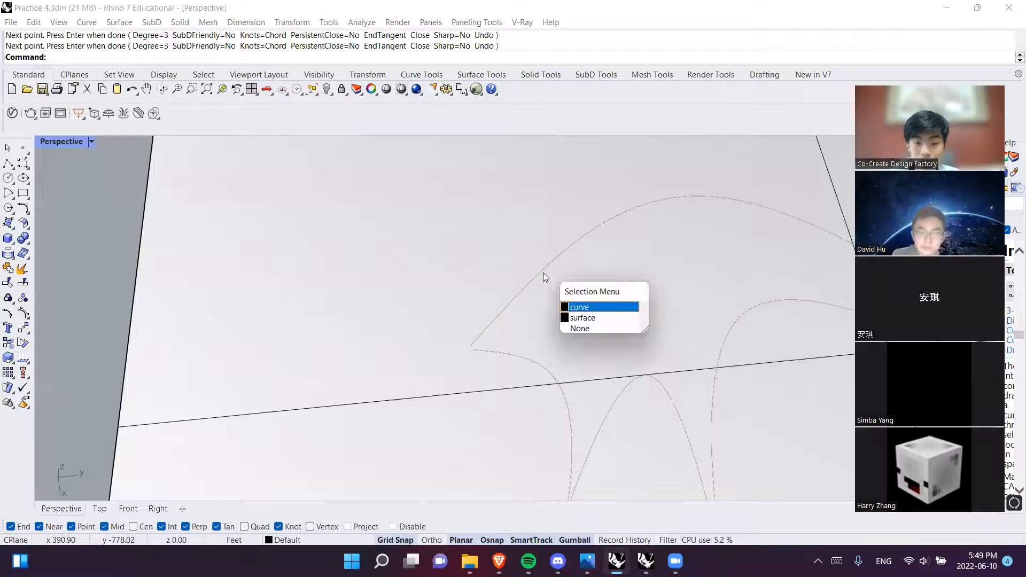
click(582, 314)
click(593, 316)
right_drag(617, 355, 507, 293)
drag(602, 302, 609, 286)
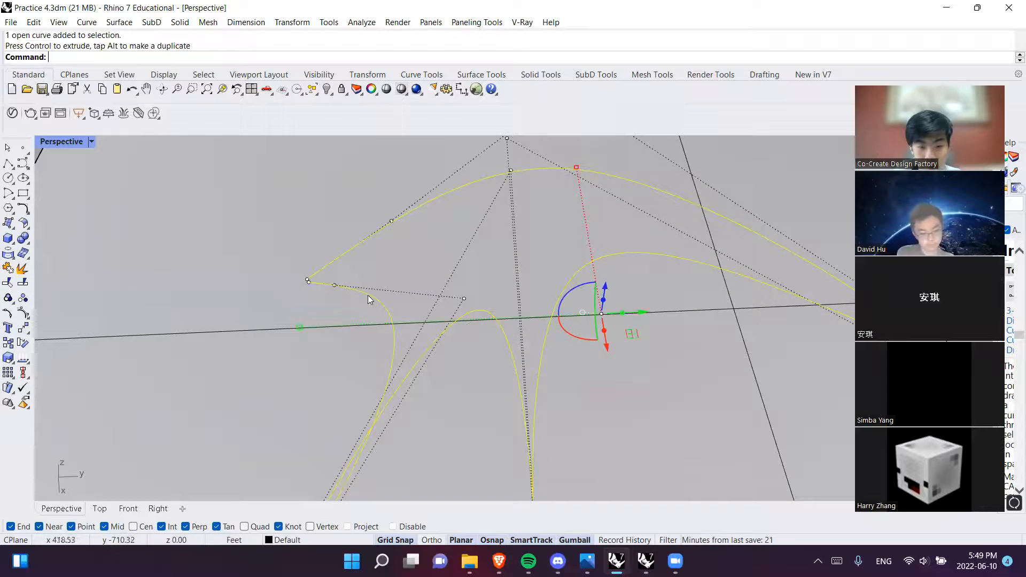
click(322, 308)
click(499, 327)
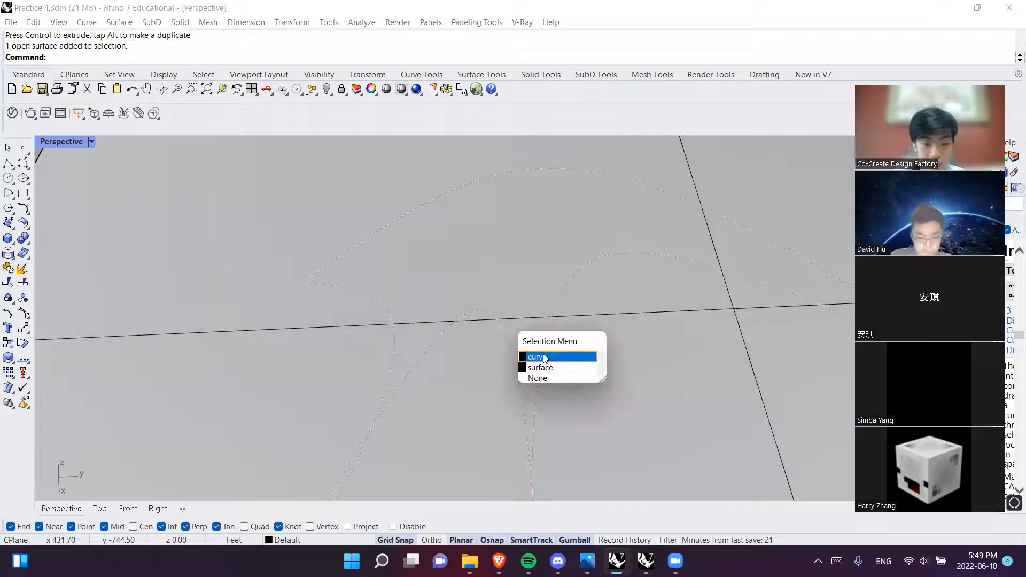
click(542, 352)
text(PlanarSrf)
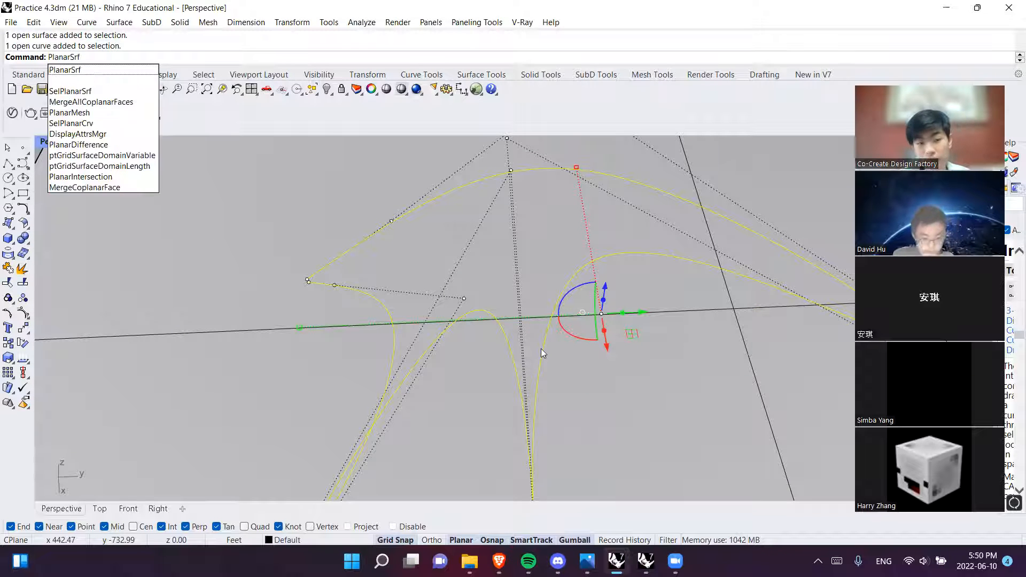
key(Return)
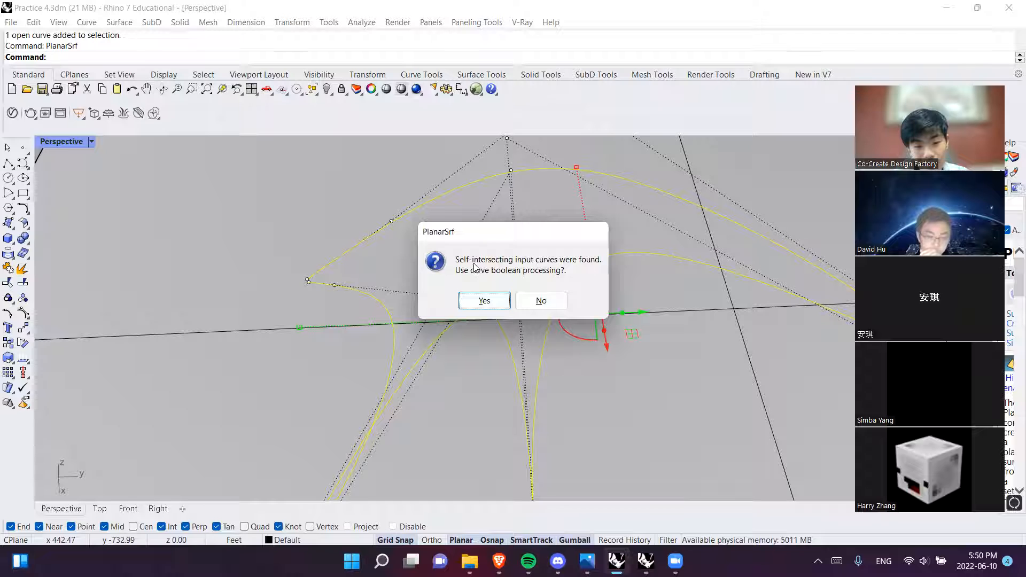
click(556, 306)
Delete the self-intersecting wavy curve
shift+right_drag(530, 496, 500, 373)
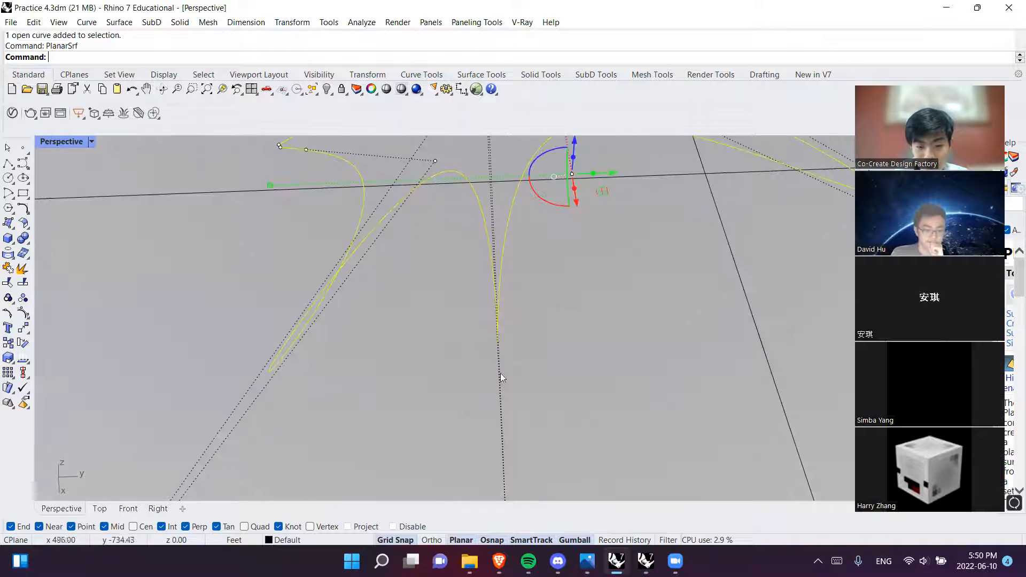
click(499, 317)
click(501, 266)
key(Delete)
Draw a non-overlapping, leaf-like interpolated curve in the empty area, leaving a small gap between its start and end points
right_click(39, 232)
click(232, 294)
click(420, 248)
click(549, 328)
click(537, 416)
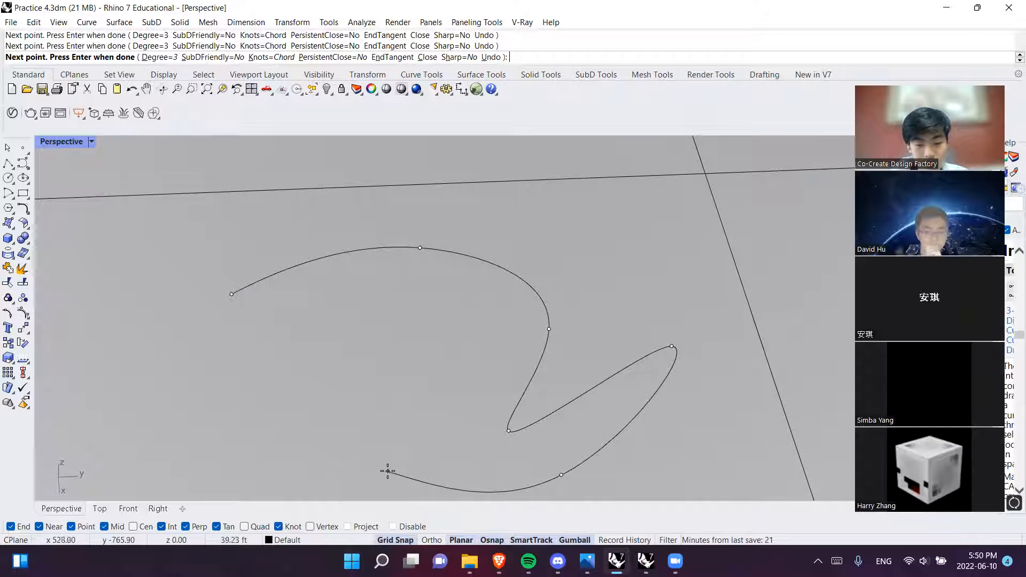
scroll(239, 290, up, 5)
scroll(239, 290, down, 8)
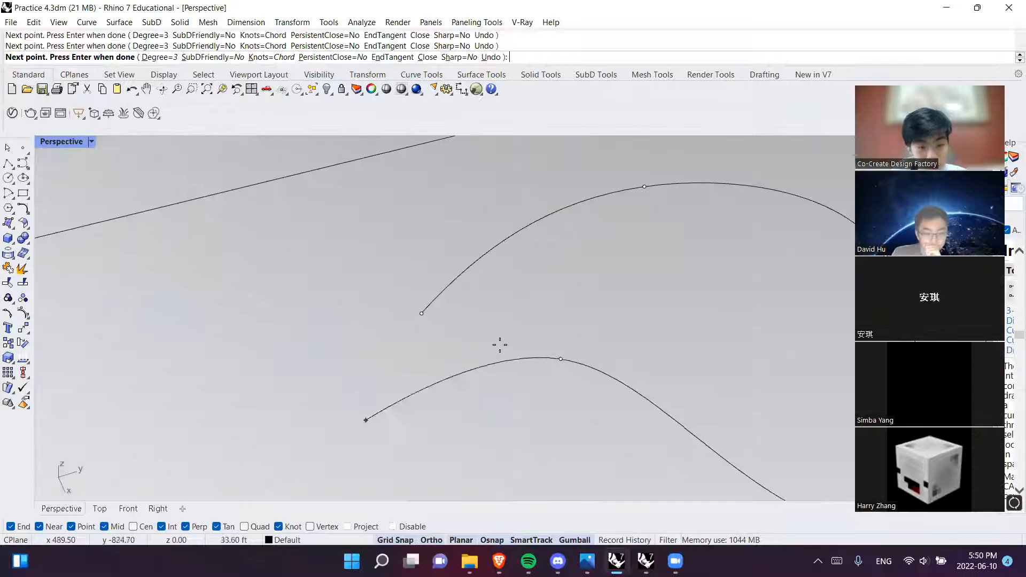
click(434, 325)
key(Return)
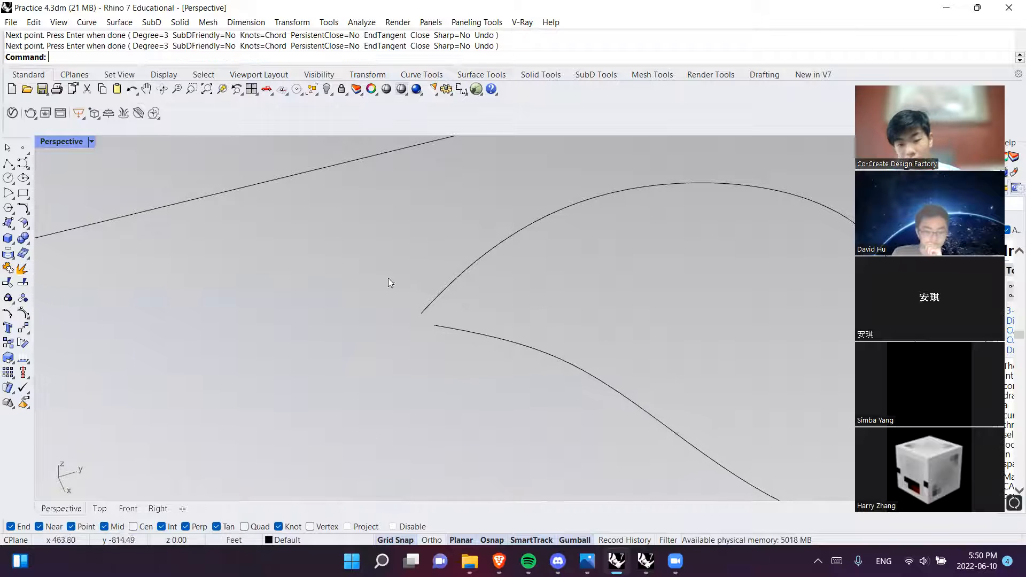
Try to create a planar surface from the leaf-like open curve with PlanarSrf
click(489, 247)
text(PlanarSrf)
key(Return)
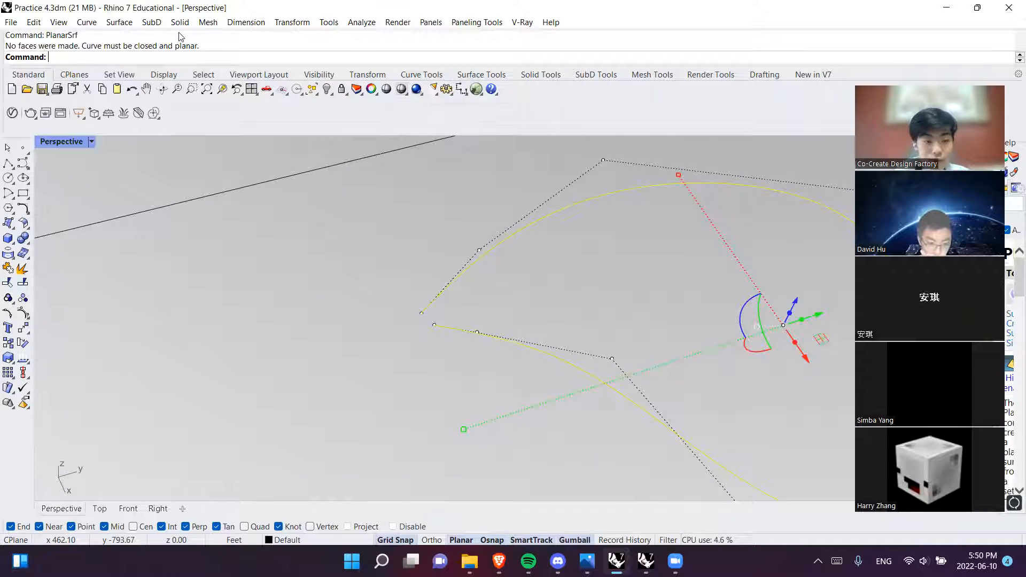
Close the gap in the leaf-like curve with CloseCrv
click(303, 208)
click(514, 237)
click(514, 236)
text(S)
key(BackSpace)
text(CloseCr)
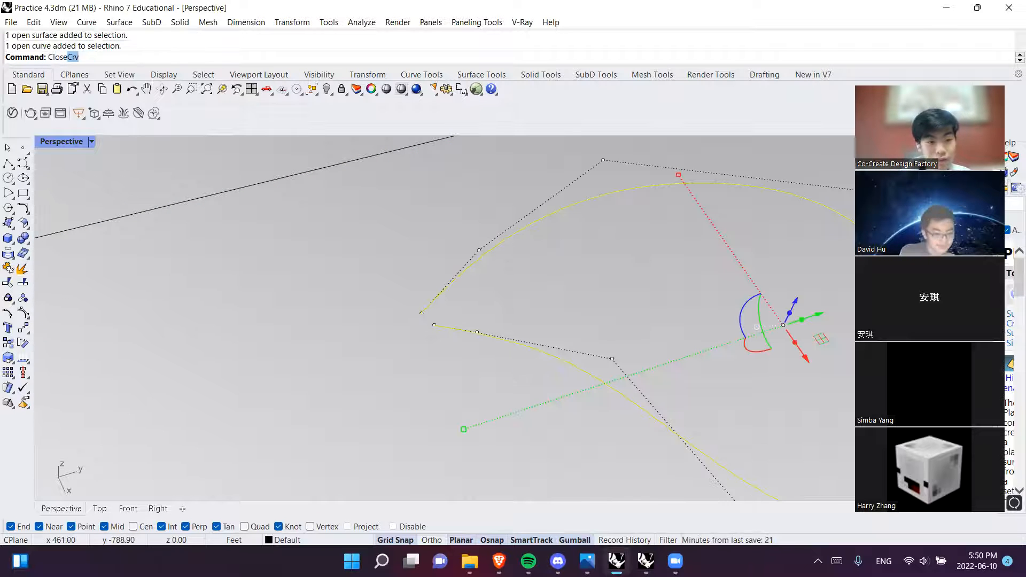
text(v)
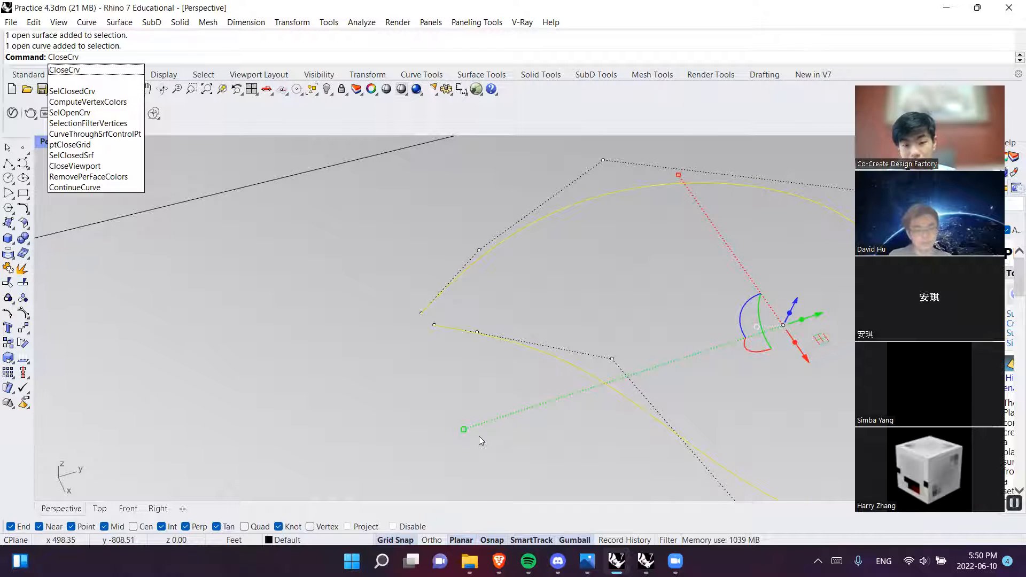
click(420, 370)
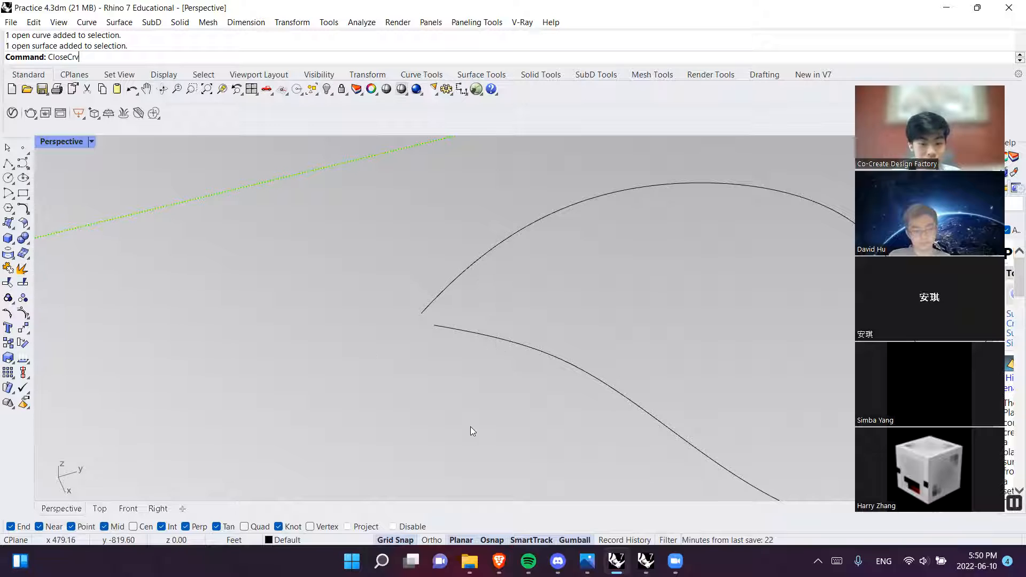
click(501, 239)
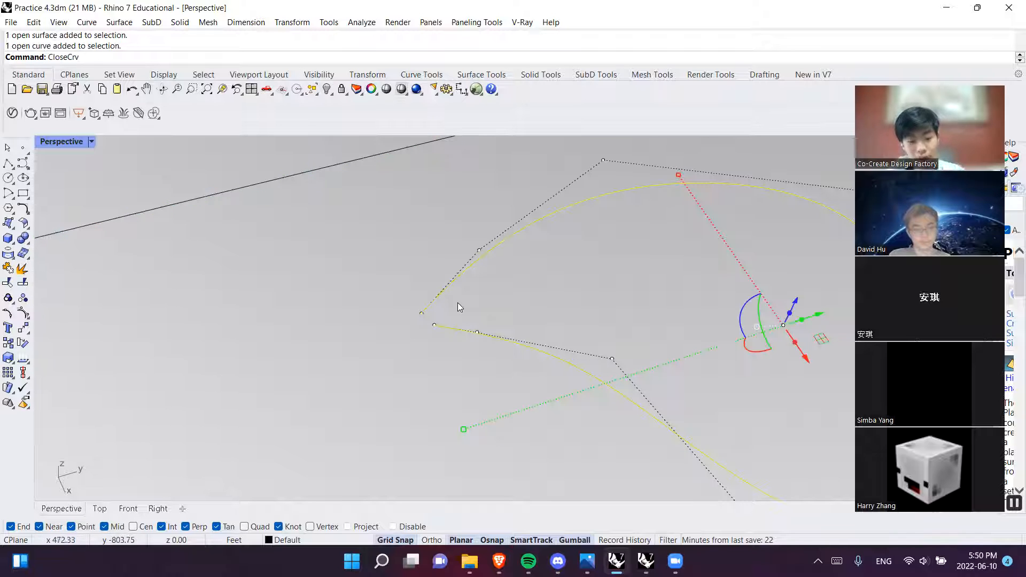
text(CloseCrv)
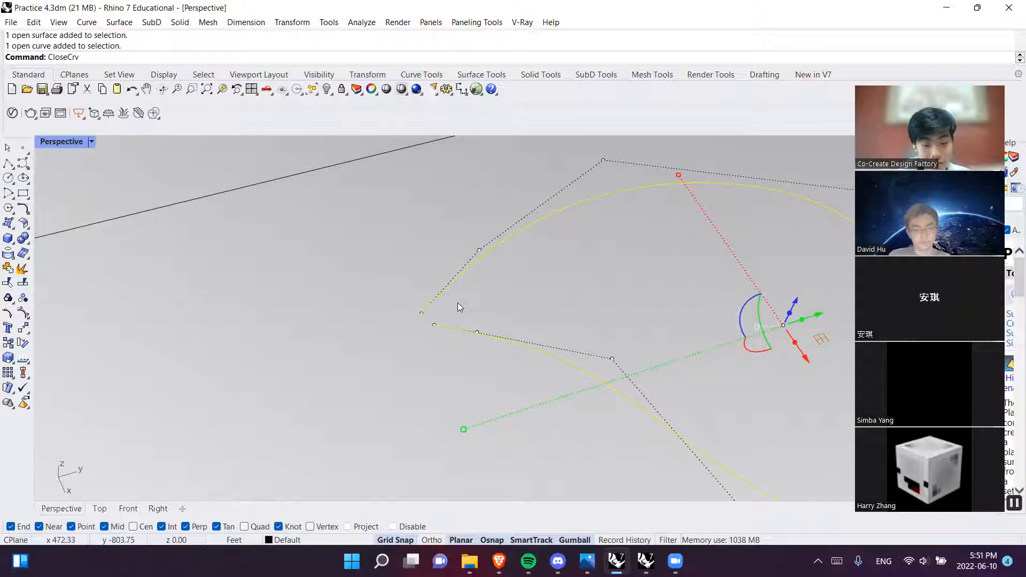
text(loc)
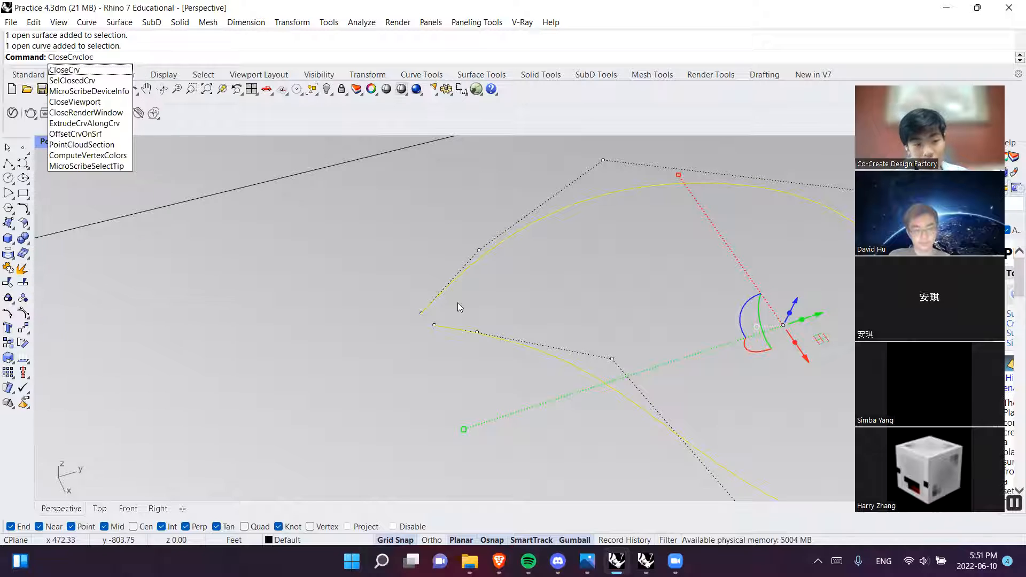
key(BackSpace)
key(BackSpace)
key(BackSpace)
key(BackSpace)
key(BackSpace)
text(rv)
key(Return)
Undo and redo the curve closing to compare the gap with the added line segment
click(431, 407)
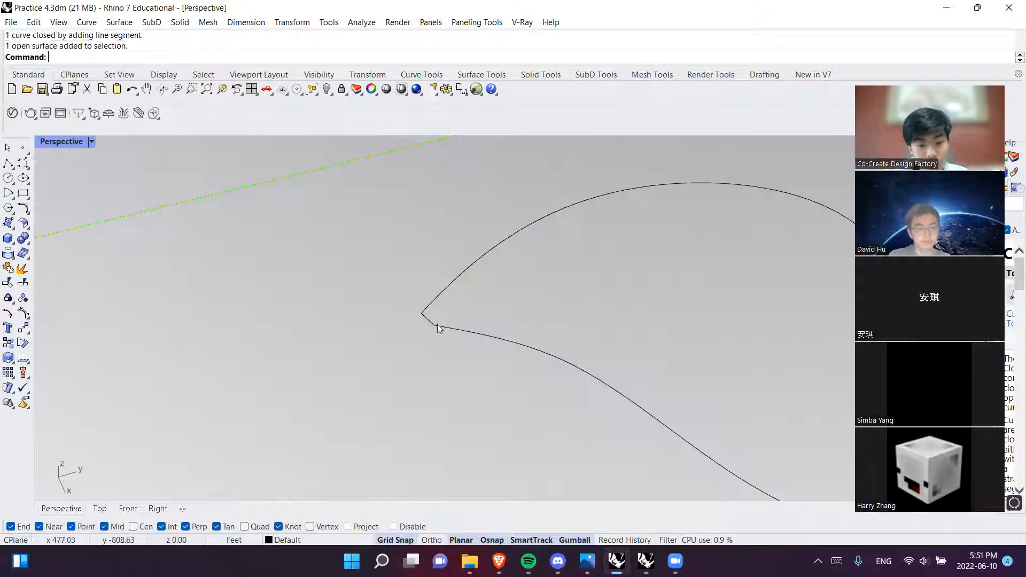
scroll(437, 324, up, 10)
click(398, 329)
key(ctrl+z)
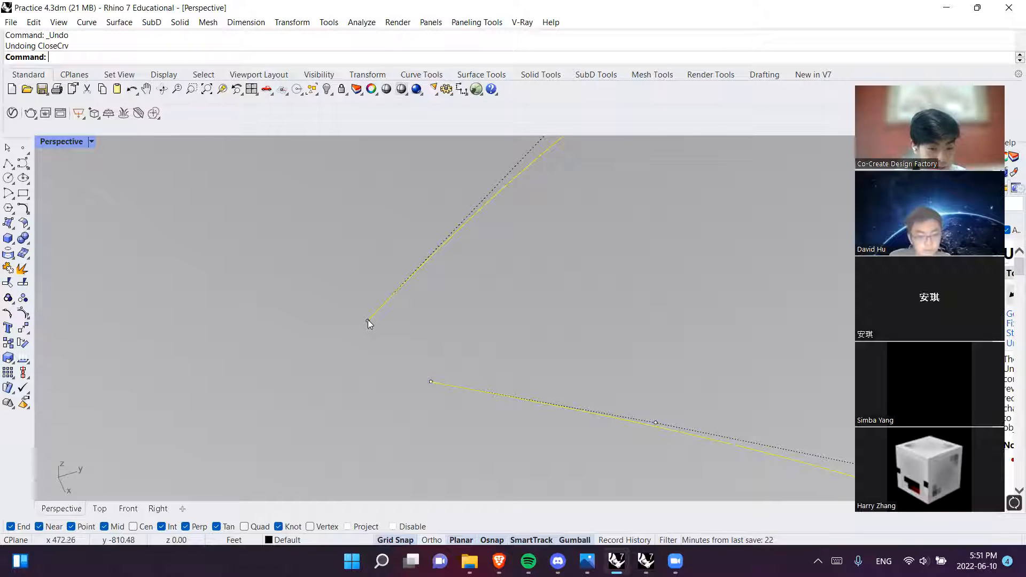
key(ctrl+y)
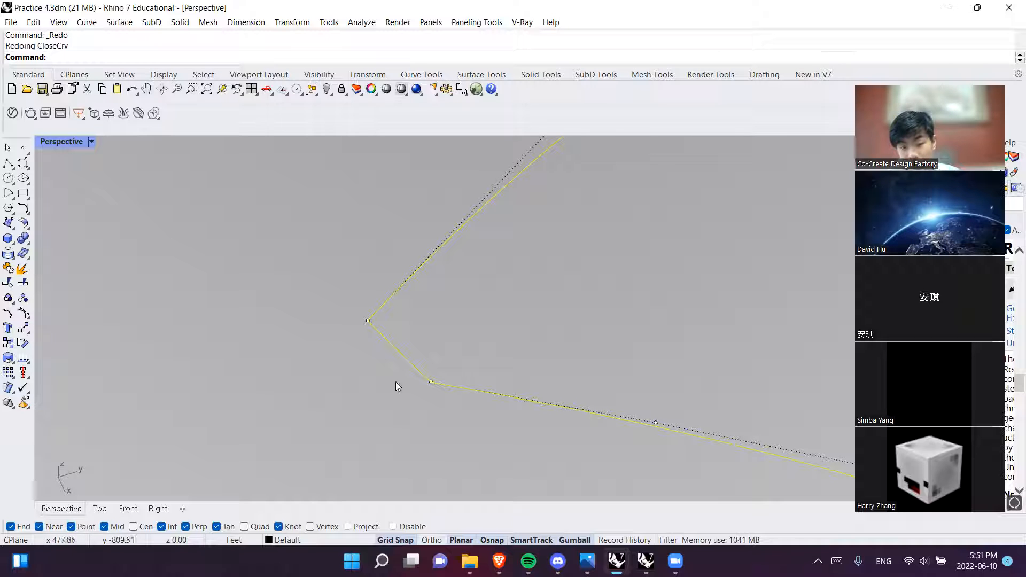
click(430, 255)
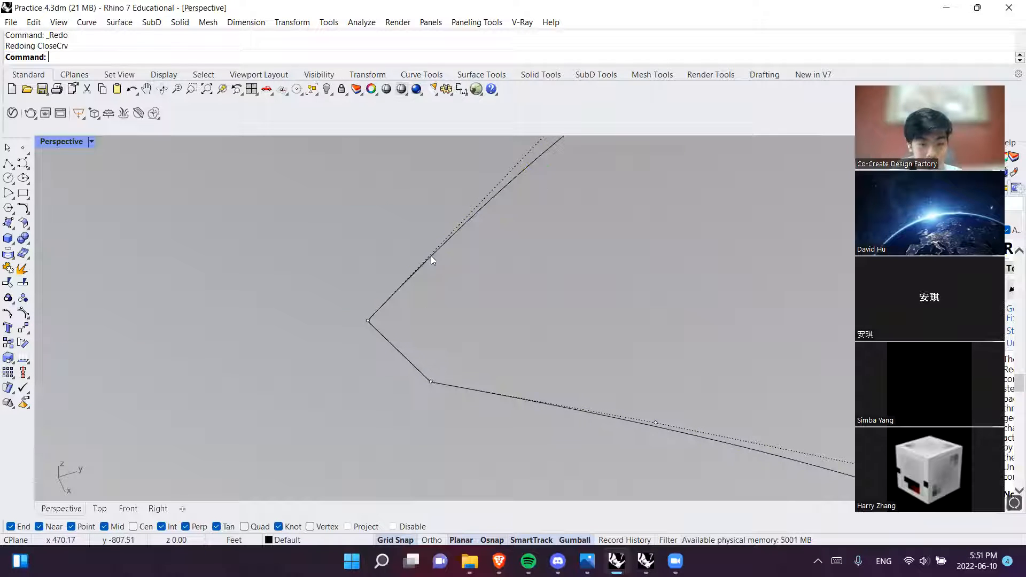
click(343, 298)
scroll(382, 319, down, 3)
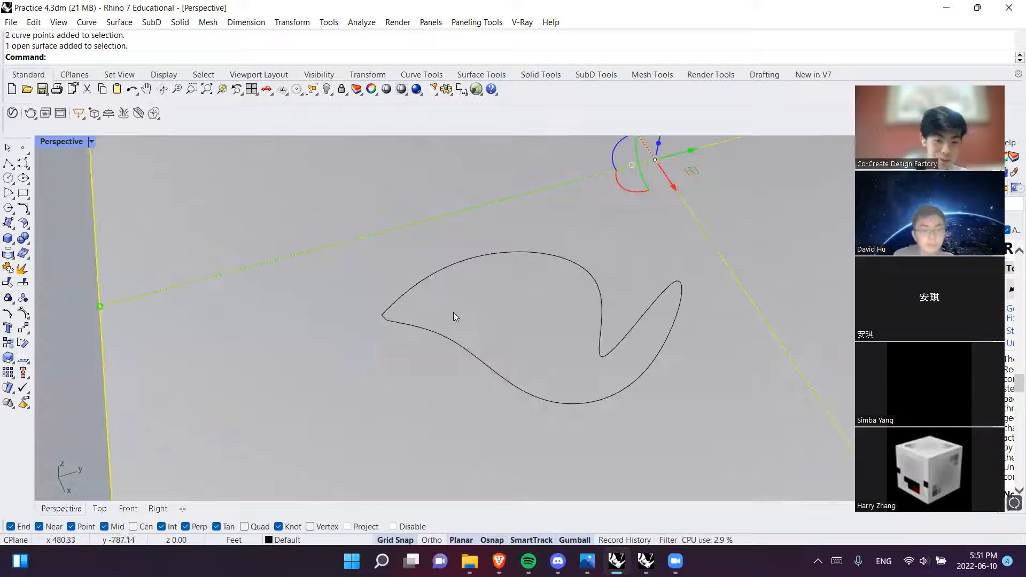
Create a planar surface from the closed leaf-like curve with PlanarSrf
click(470, 260)
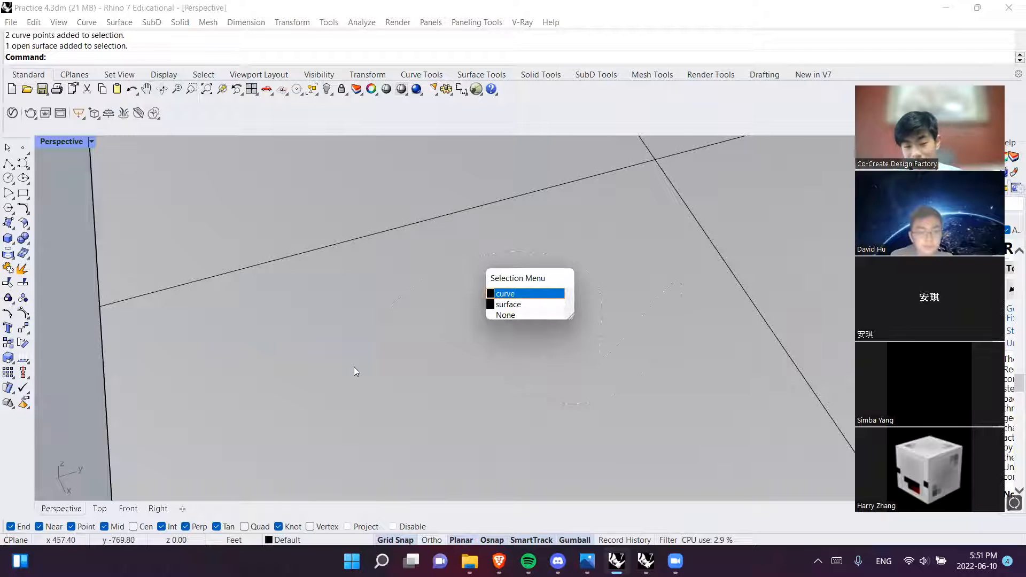
click(353, 366)
click(474, 258)
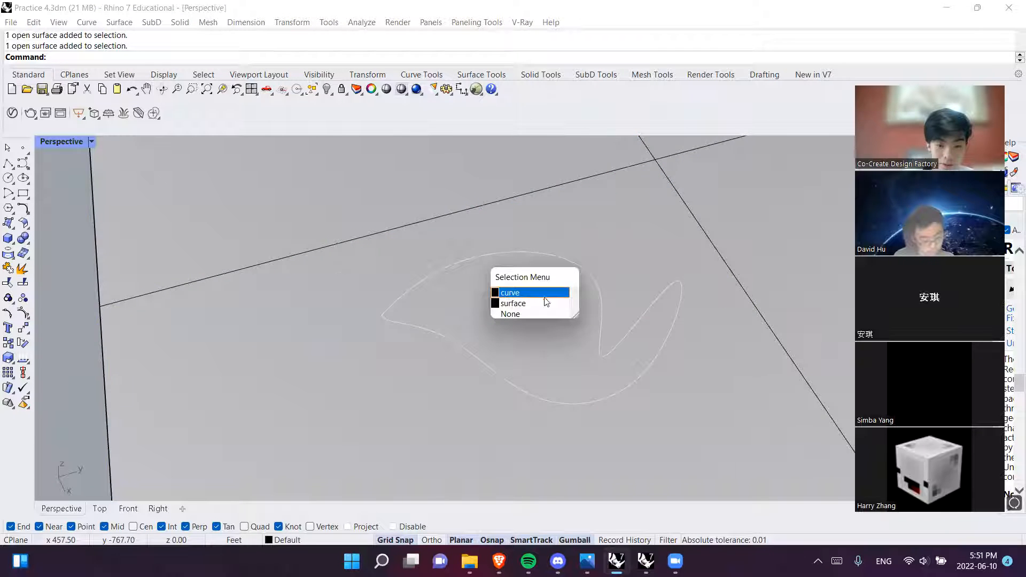
click(547, 291)
text(Planar)
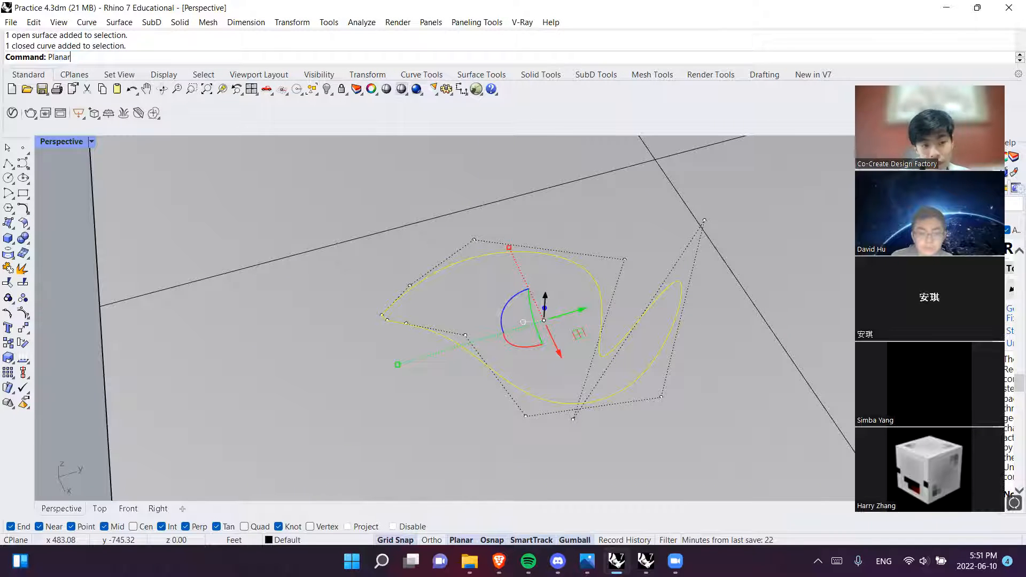
key(Return)
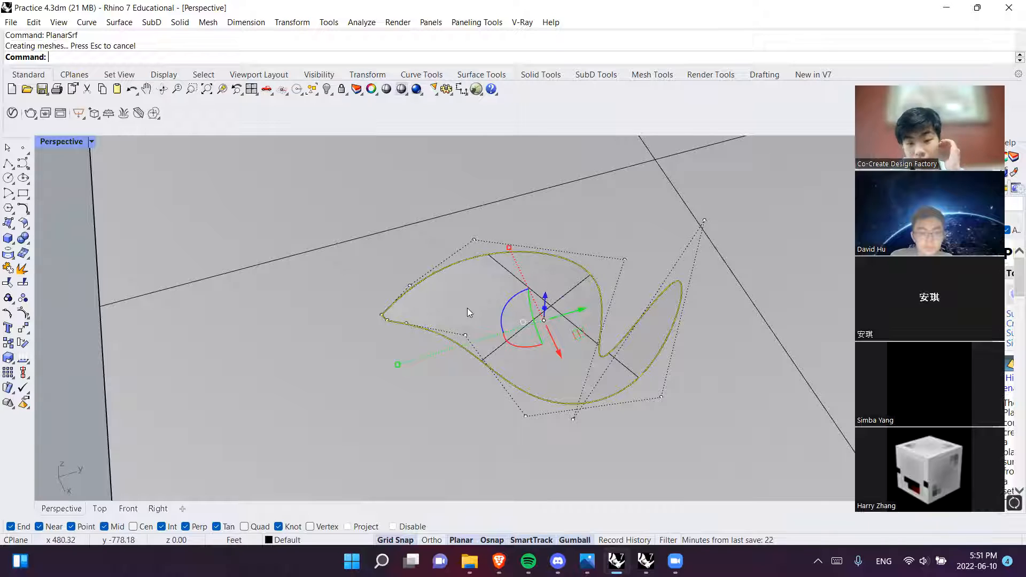
Delete the leaf-shaped planar surface, keeping its boundary curve
click(481, 316)
click(513, 341)
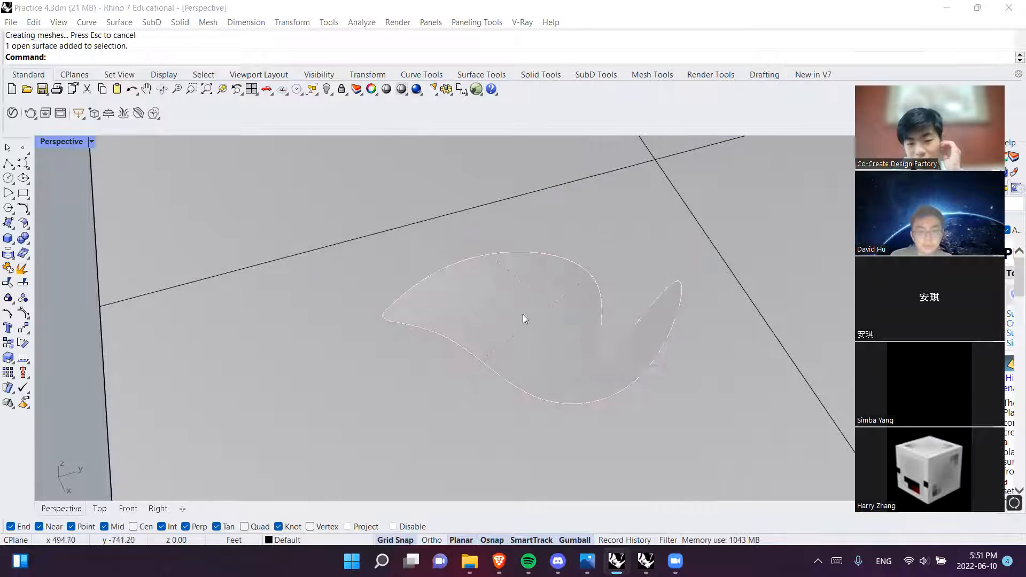
click(631, 312)
click(583, 343)
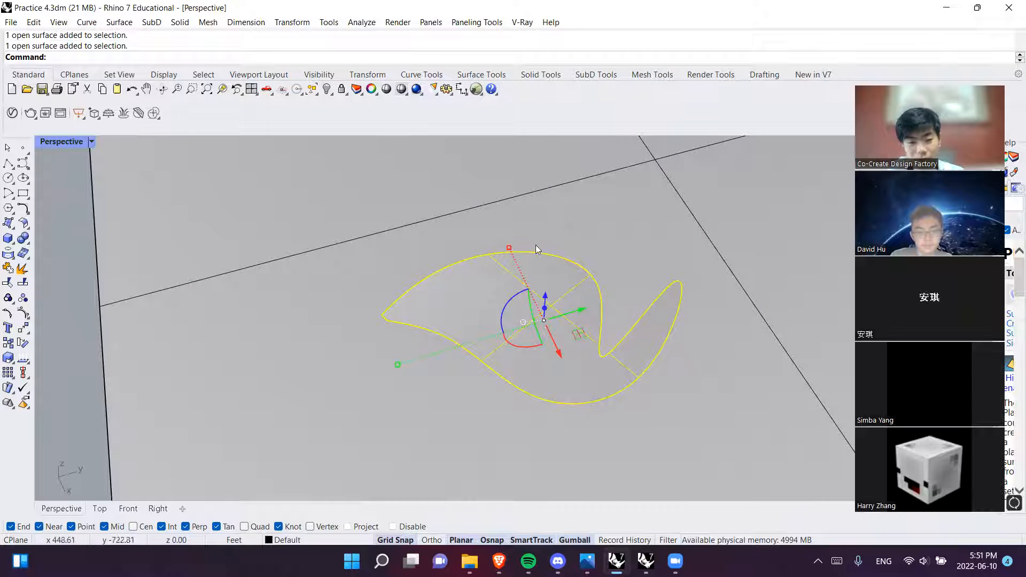
key(Delete)
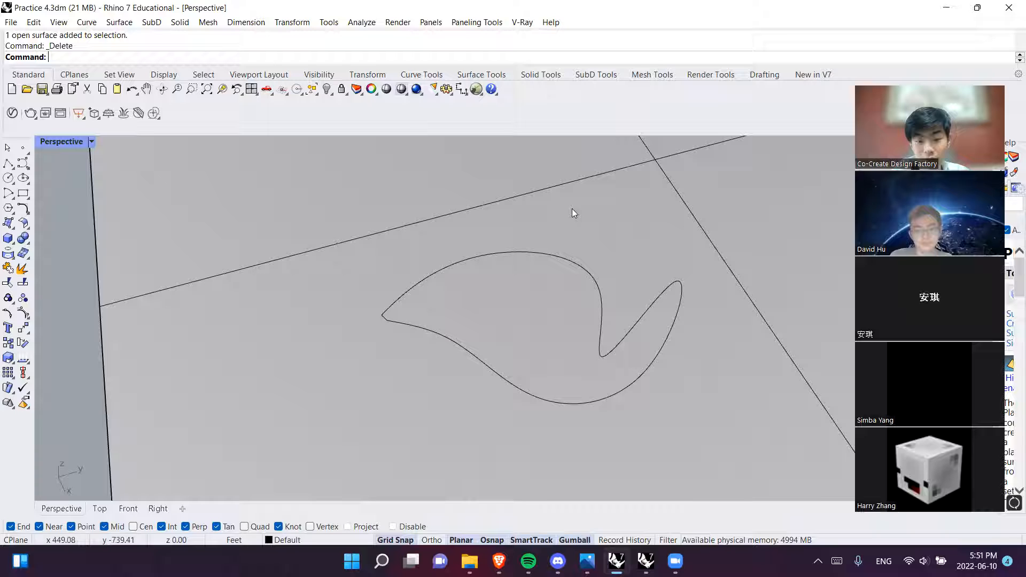
Delete the leaf-like curve
click(567, 262)
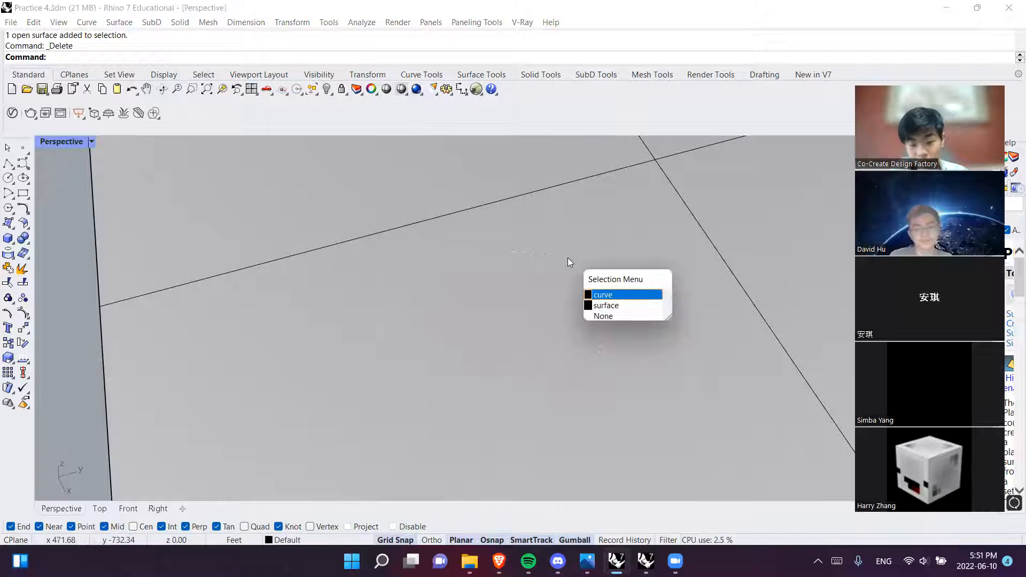
click(614, 295)
key(Delete)
Check the June 10th Outline document in the browser for the topic following CloseCrv, and return to Rhino
click(499, 561)
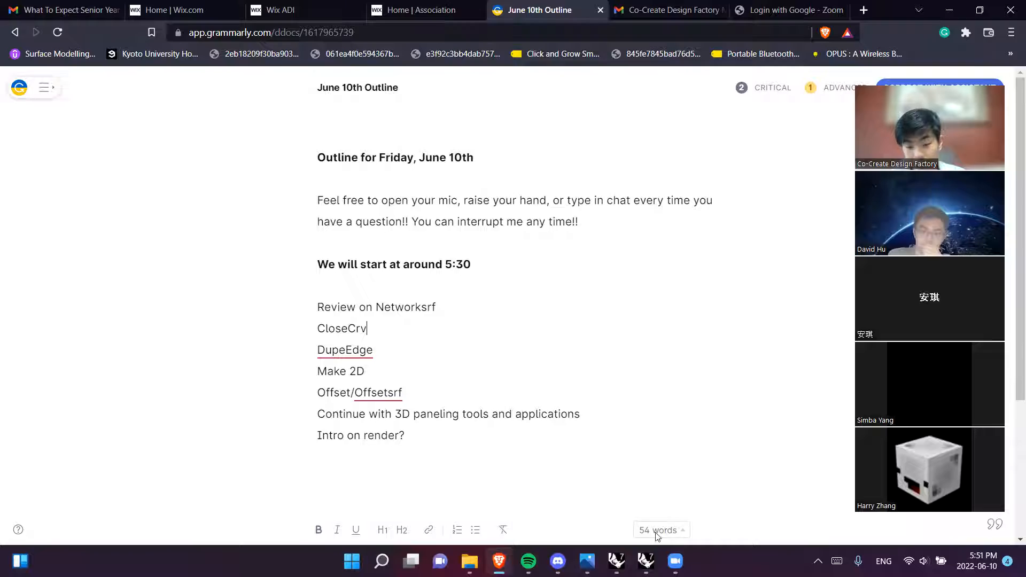
click(647, 561)
click(616, 562)
Find the disc under the DupeEdge label and zoom to it with ZS to examine it
scroll(610, 385, down, 7)
shift+right_drag(759, 238, 571, 278)
scroll(401, 331, up, 6)
right_drag(331, 431, 385, 290)
shift+right_drag(428, 384, 393, 446)
right_drag(454, 320, 344, 276)
scroll(473, 255, up, 2)
scroll(326, 291, up, 5)
shift+right_drag(359, 383, 520, 302)
click(520, 326)
text(zs)
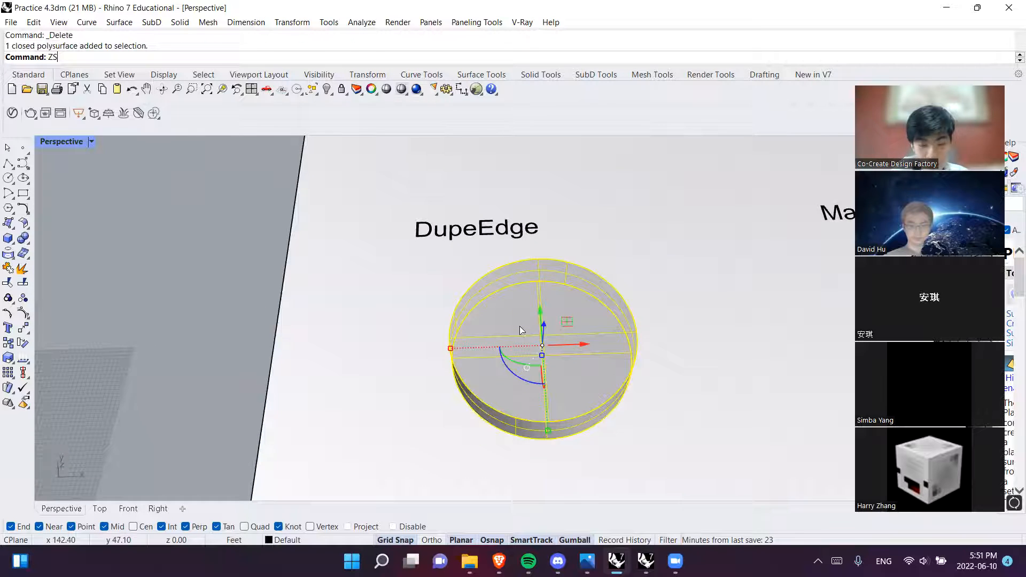
key(Return)
click(44, 214)
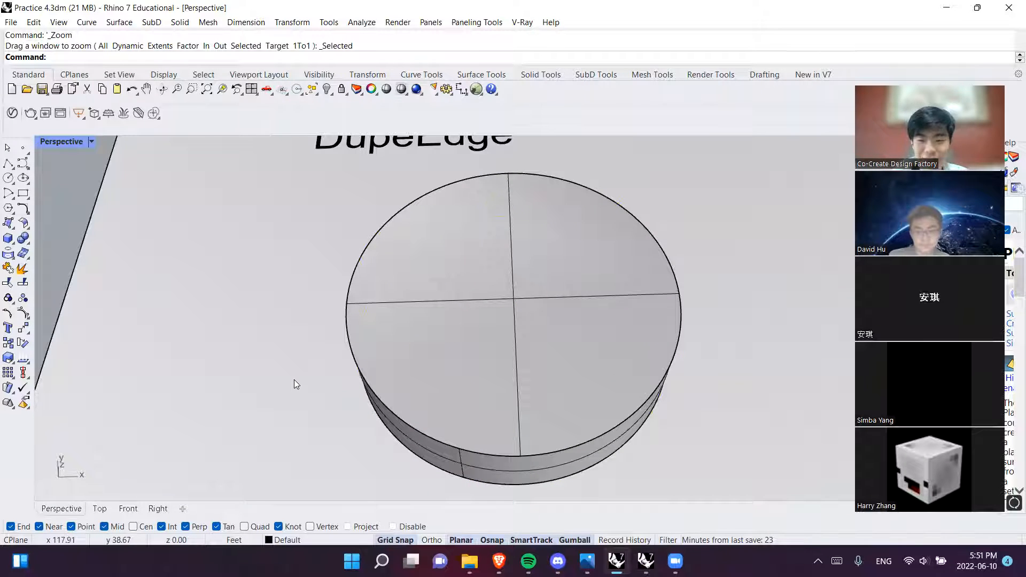
scroll(324, 377, down, 3)
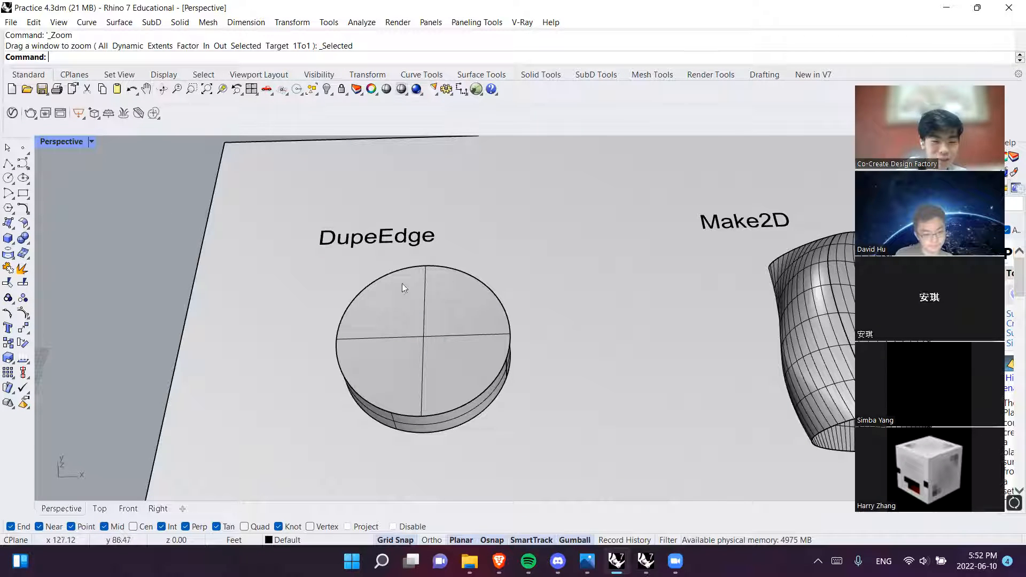
click(396, 271)
key(Return)
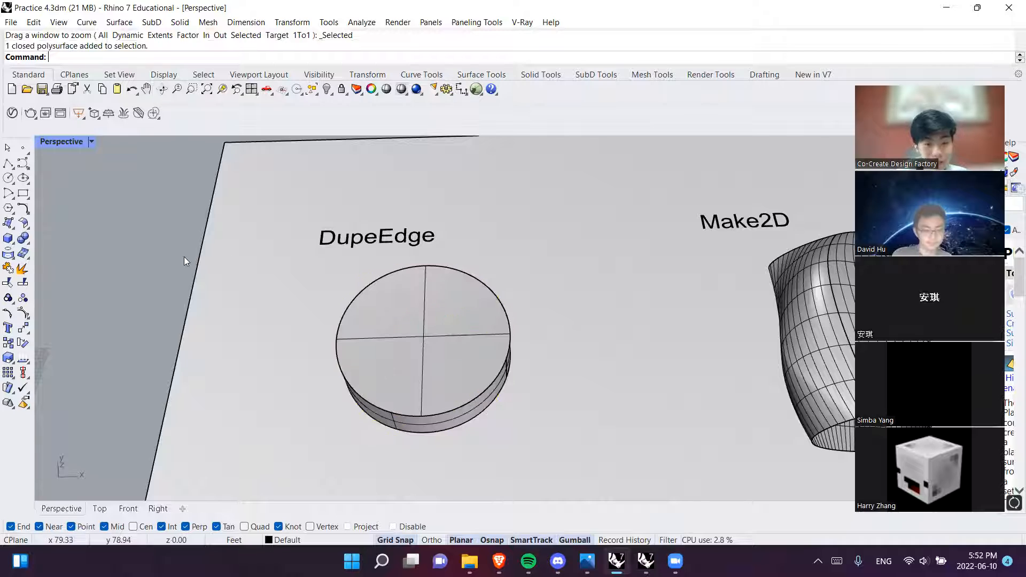
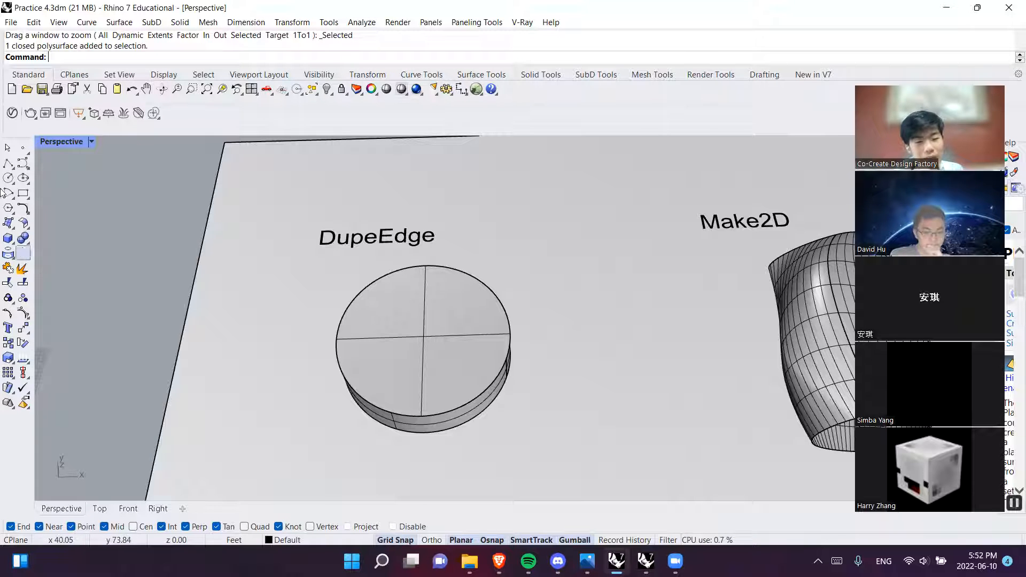
Draw a solid box between the DupeEdge disc and the Make2D shape
click(8, 163)
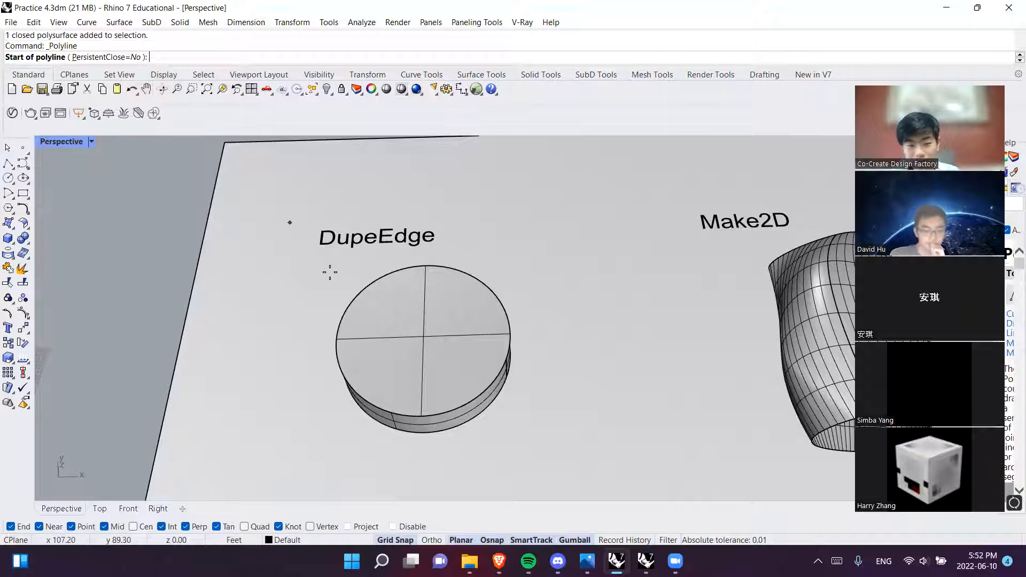
right_click(352, 297)
shift+right_drag(334, 364, 104, 263)
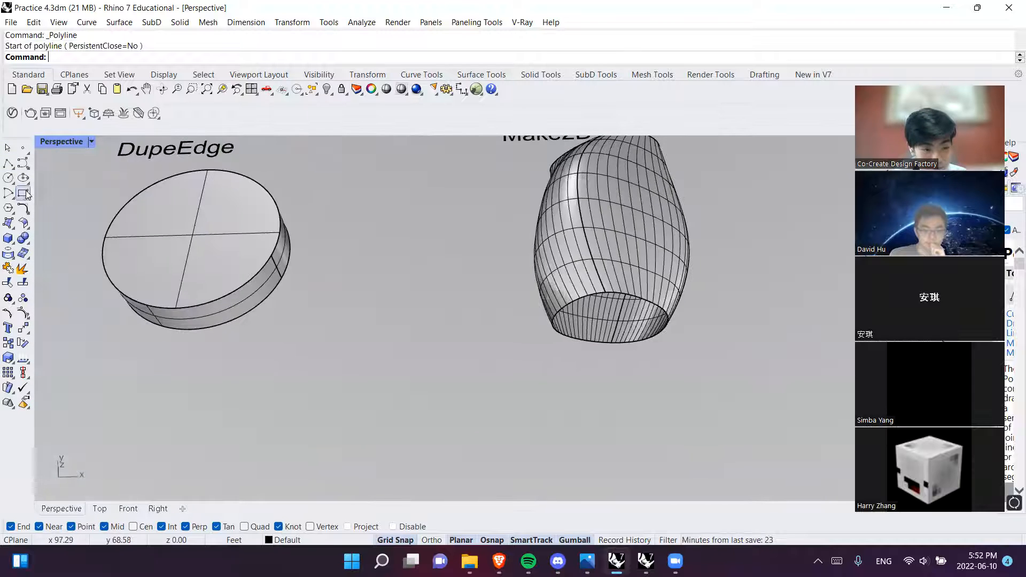
click(6, 238)
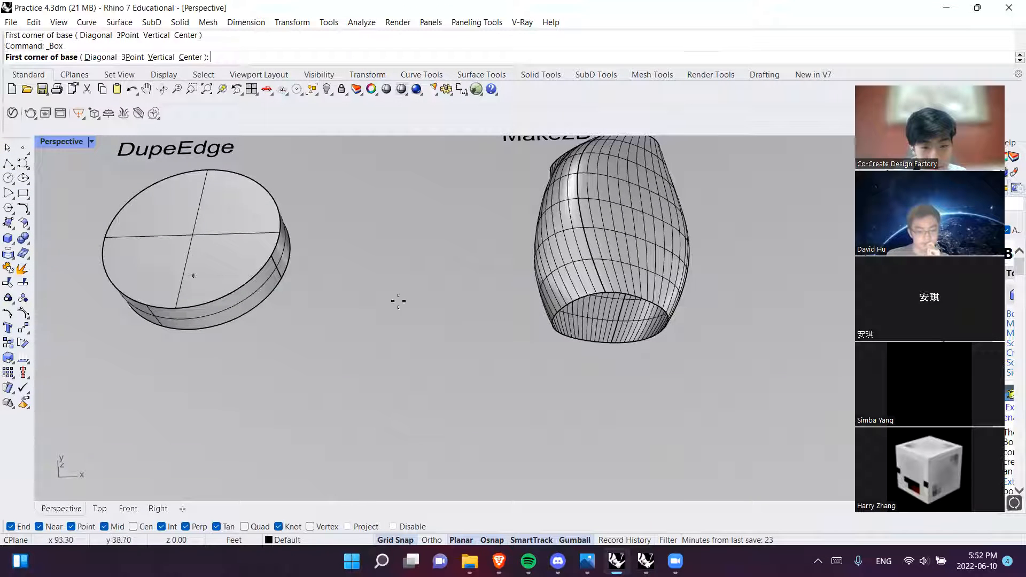
click(367, 292)
click(464, 366)
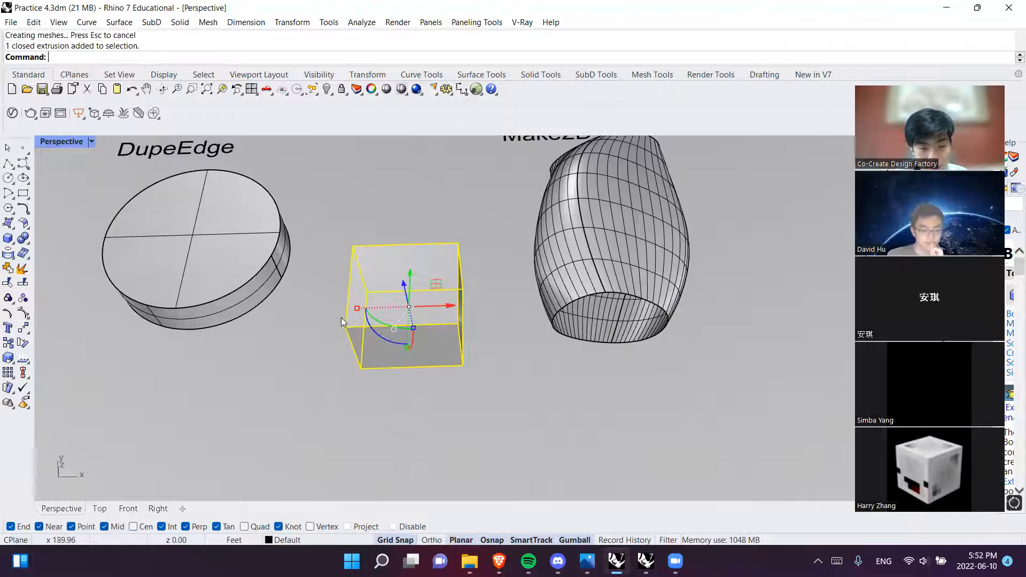
Duplicate the disc's upper circular edge with DupEdge
shift+right_drag(231, 231, 425, 306)
scroll(424, 306, up, 4)
scroll(162, 244, down, 4)
shift+right_drag(330, 320, 407, 311)
click(406, 311)
click(575, 336)
key(Escape)
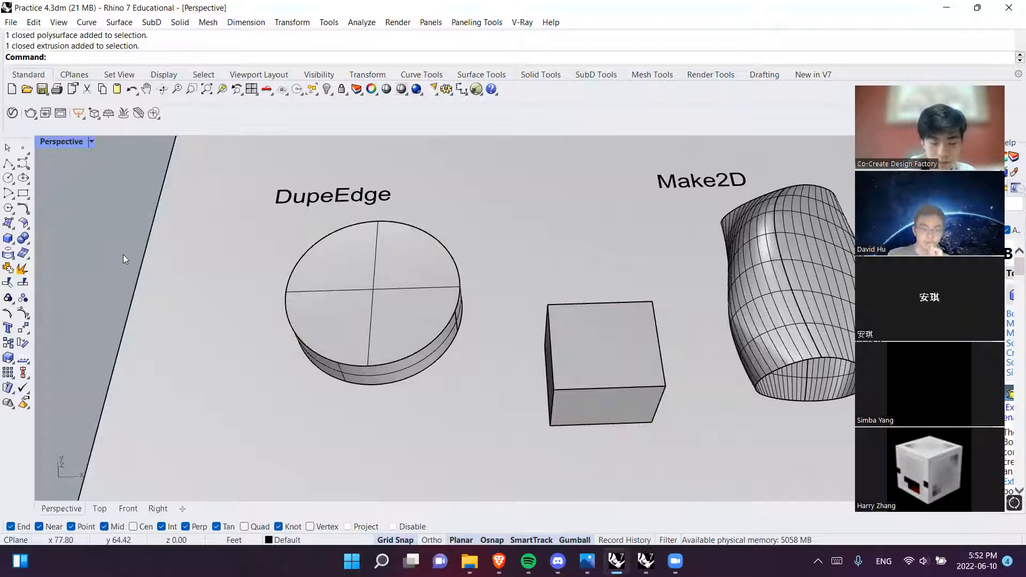
text(dupedge)
key(Return)
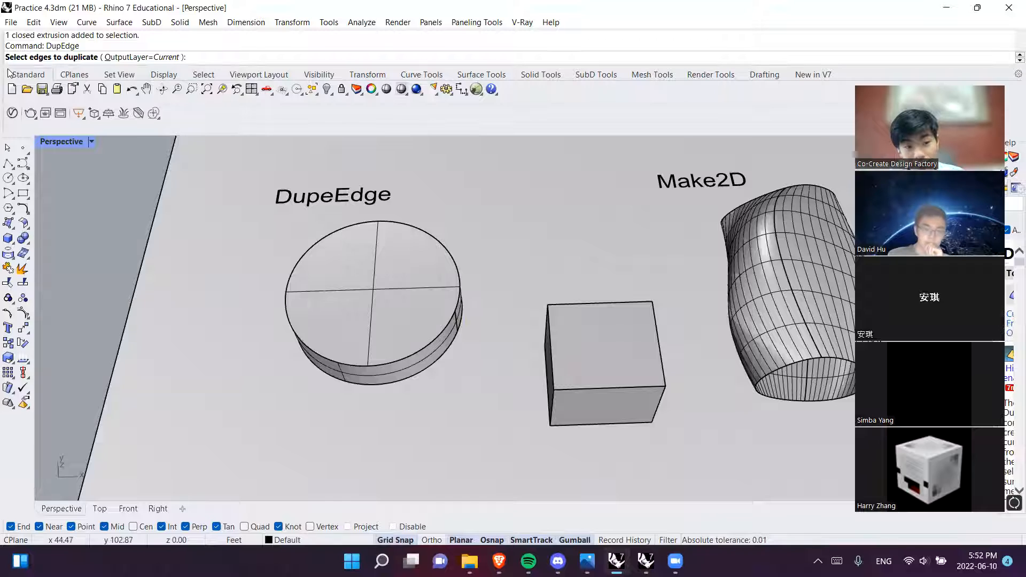
click(388, 222)
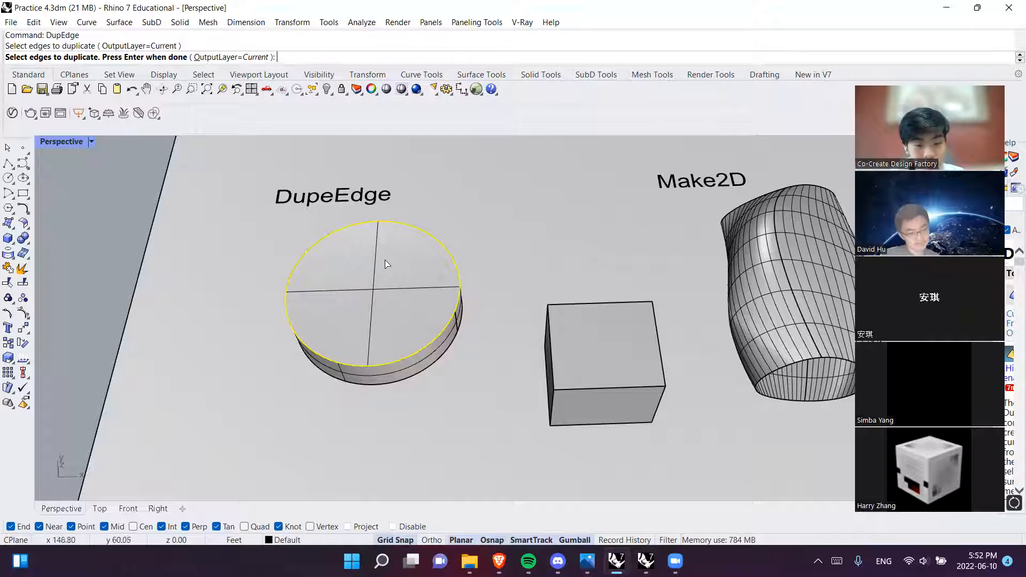
key(Return)
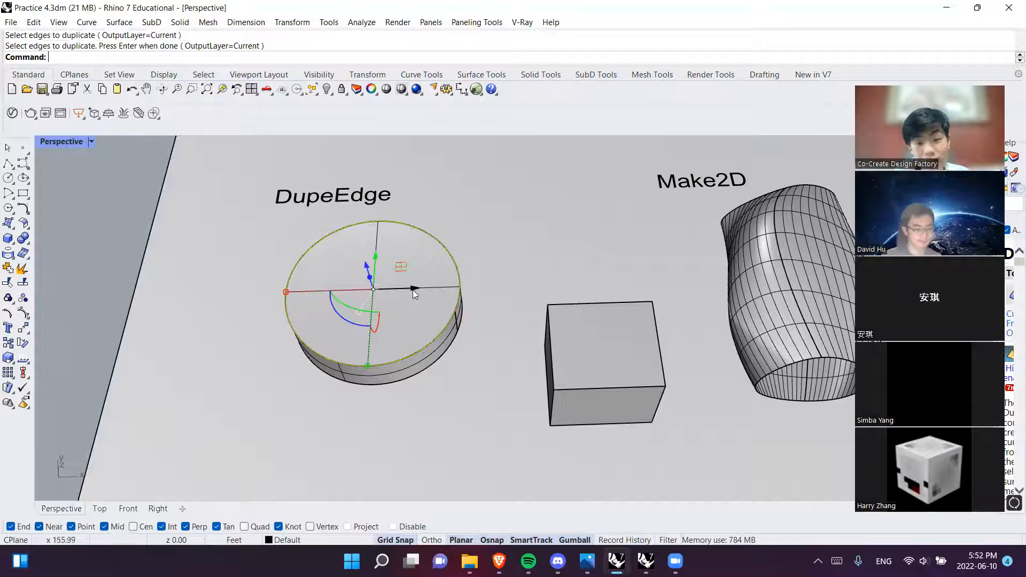
Move the duplicated edge circle along the X axis to beside the disc, and delete it
drag(413, 290, 299, 292)
shift+right_drag(235, 294, 300, 292)
drag(299, 292, 275, 293)
click(217, 227)
click(193, 205)
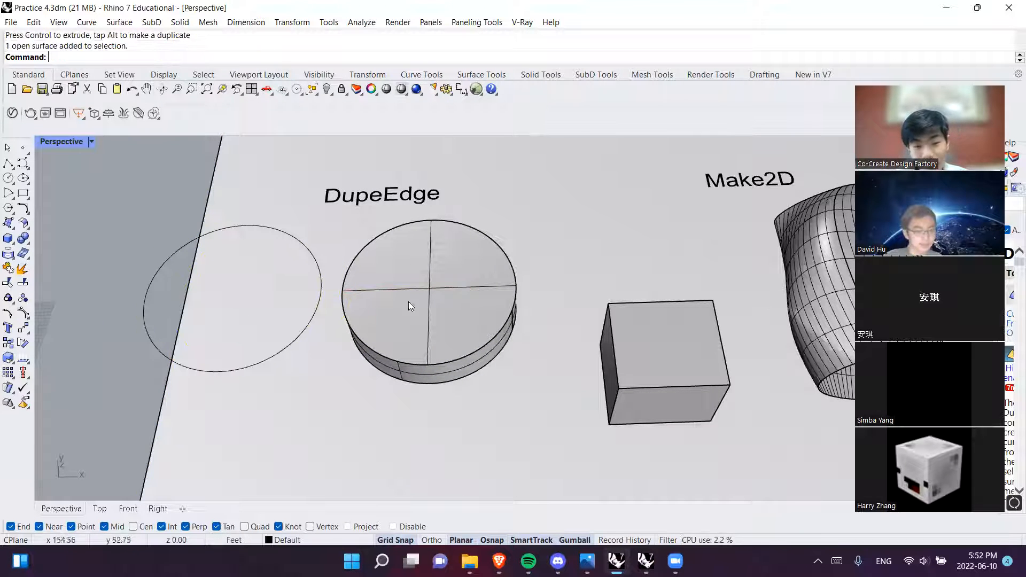
click(323, 296)
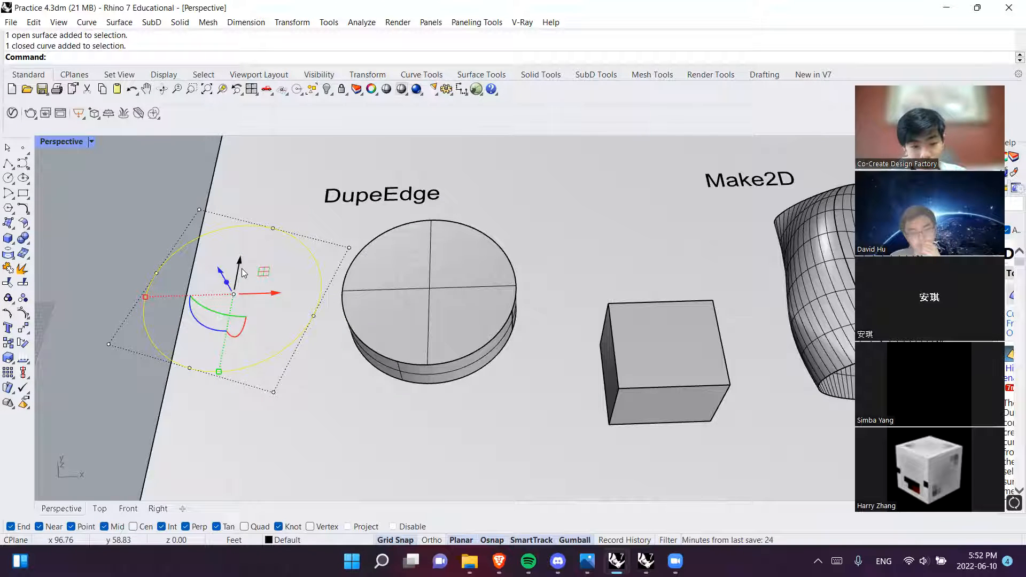
key(Delete)
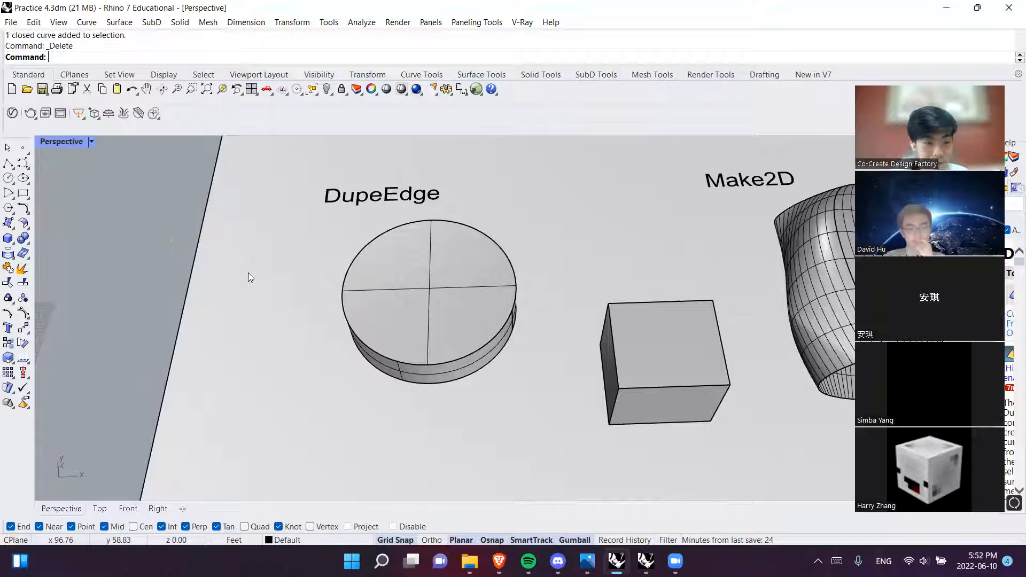
Draw a circle by diameter on the disc's upper face, snapping both diameter ends to opposite sides of its rim
click(8, 178)
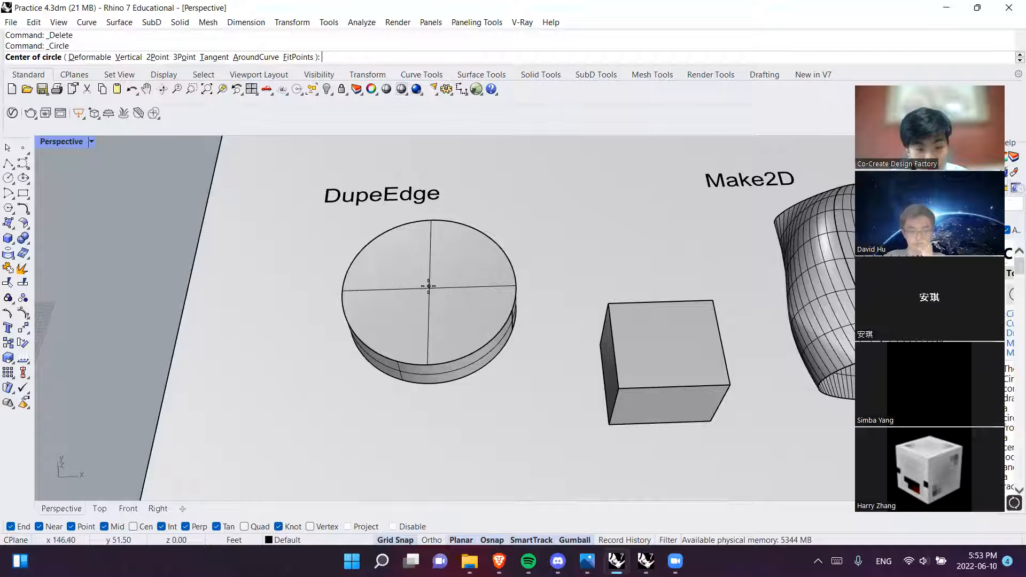
key(Escape)
click(12, 180)
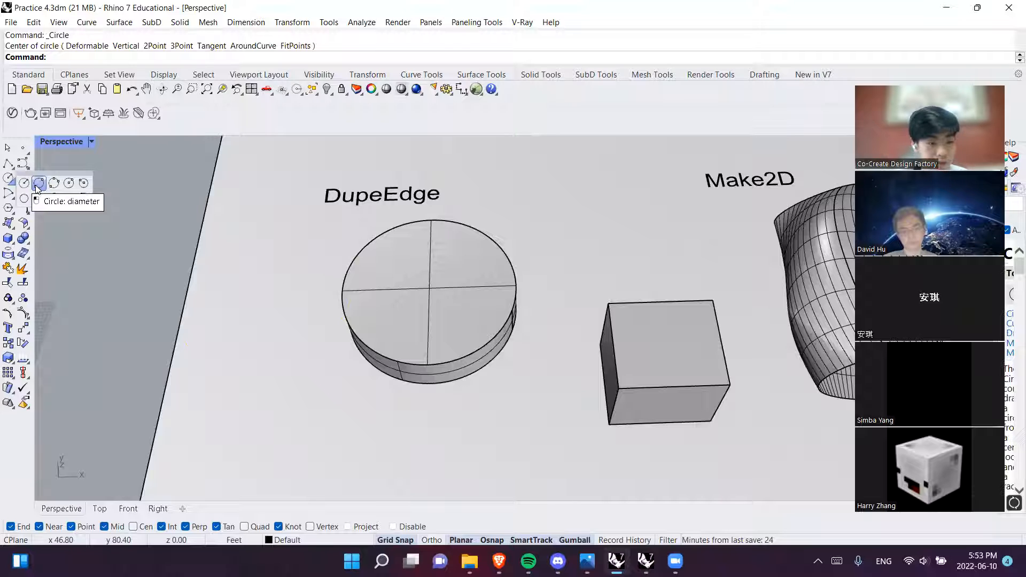
click(38, 184)
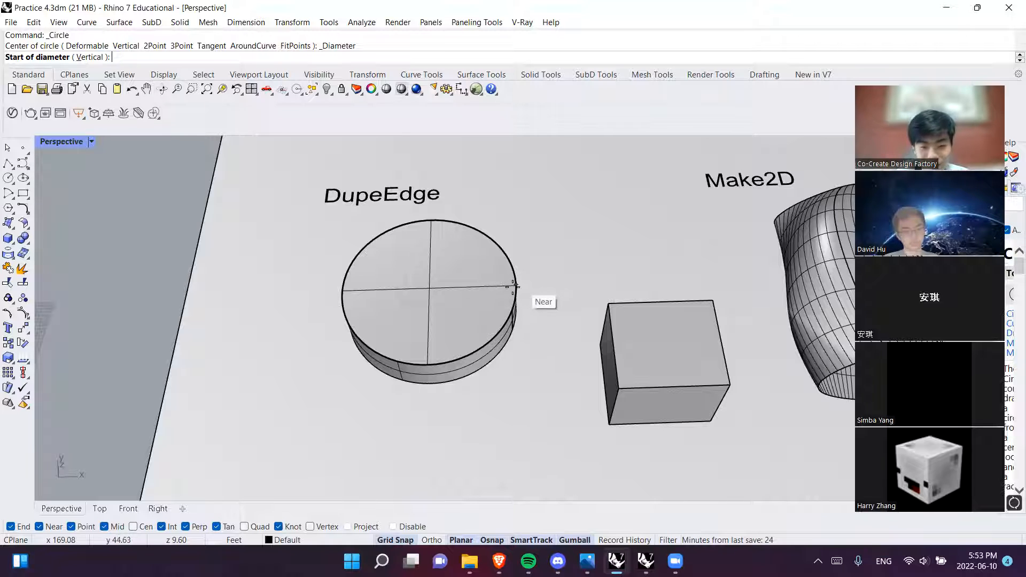
scroll(515, 284, up, 4)
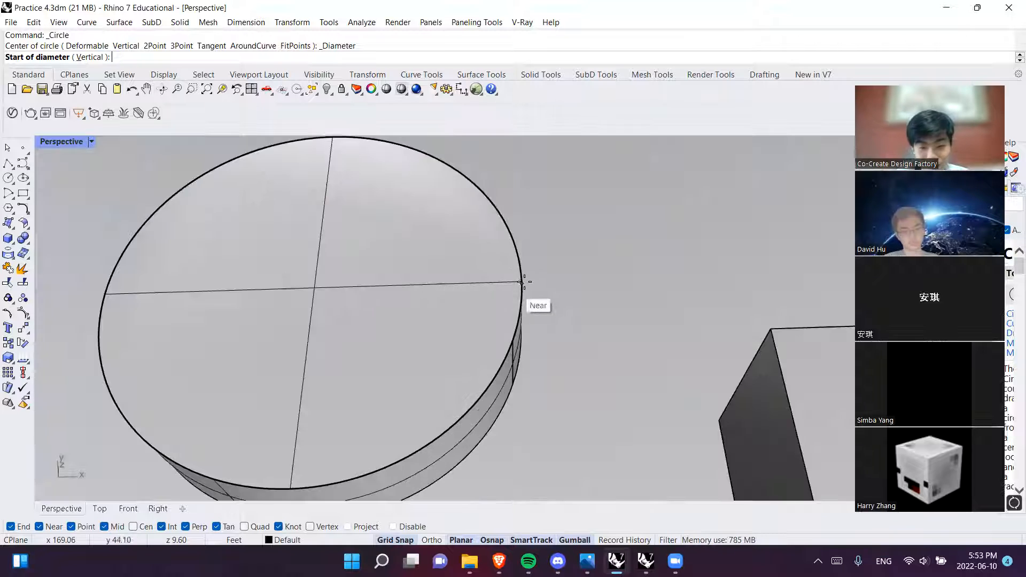
click(471, 182)
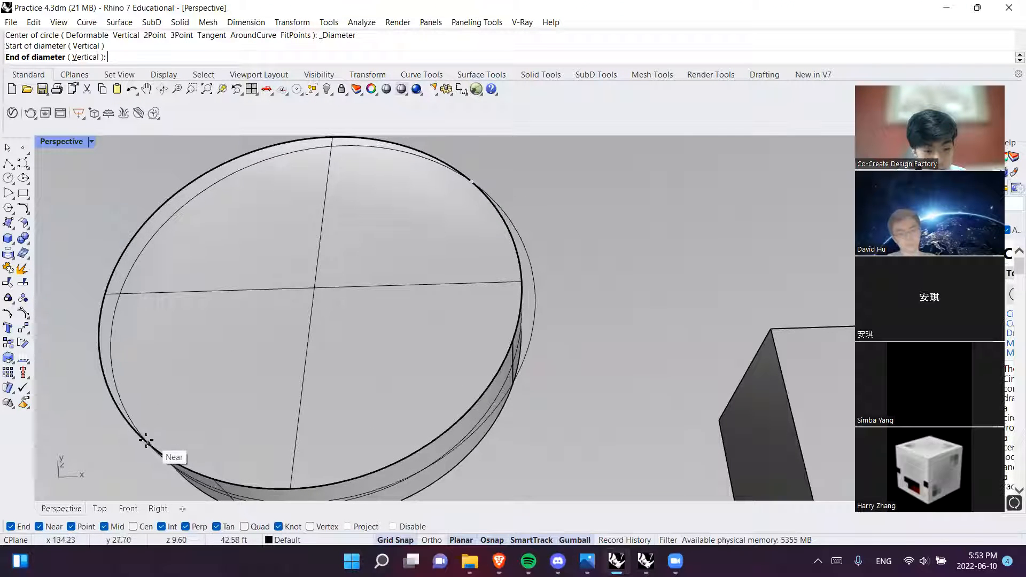
click(127, 416)
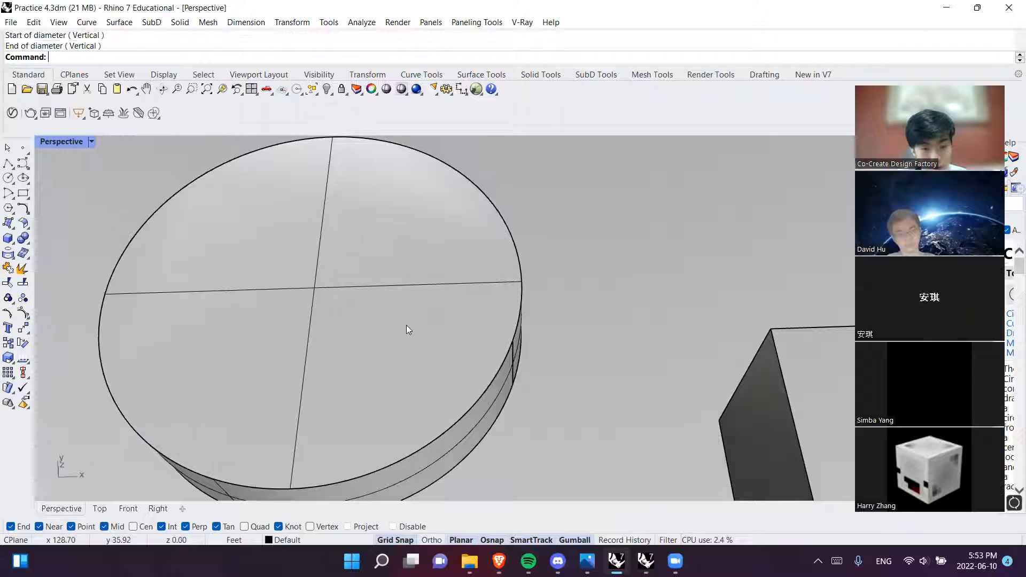
Move the diameter-drawn circle off the disc to compare it, and delete it
click(498, 210)
scroll(495, 304, down, 3)
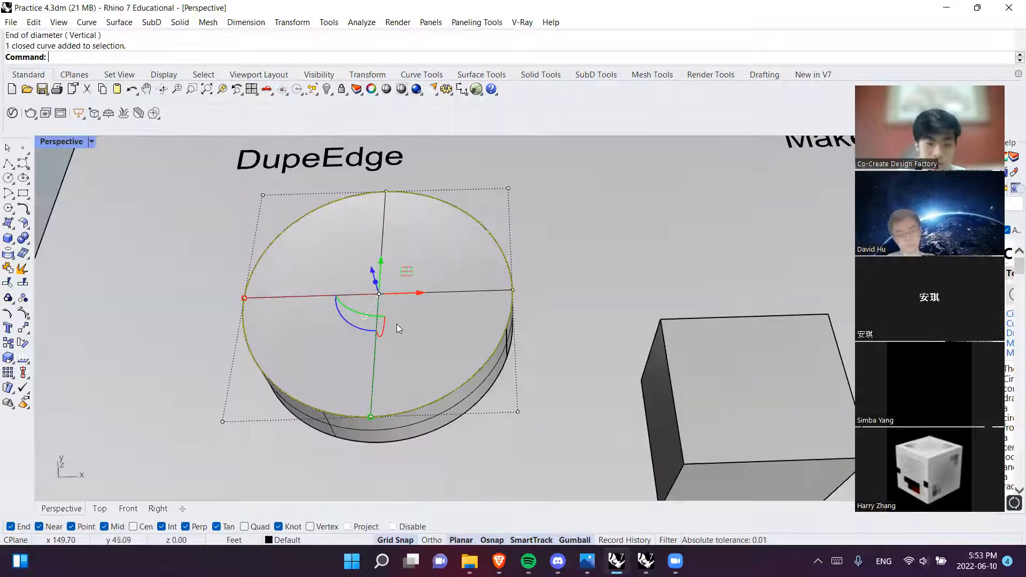
scroll(515, 361, up, 2)
drag(542, 339, 244, 227)
click(244, 227)
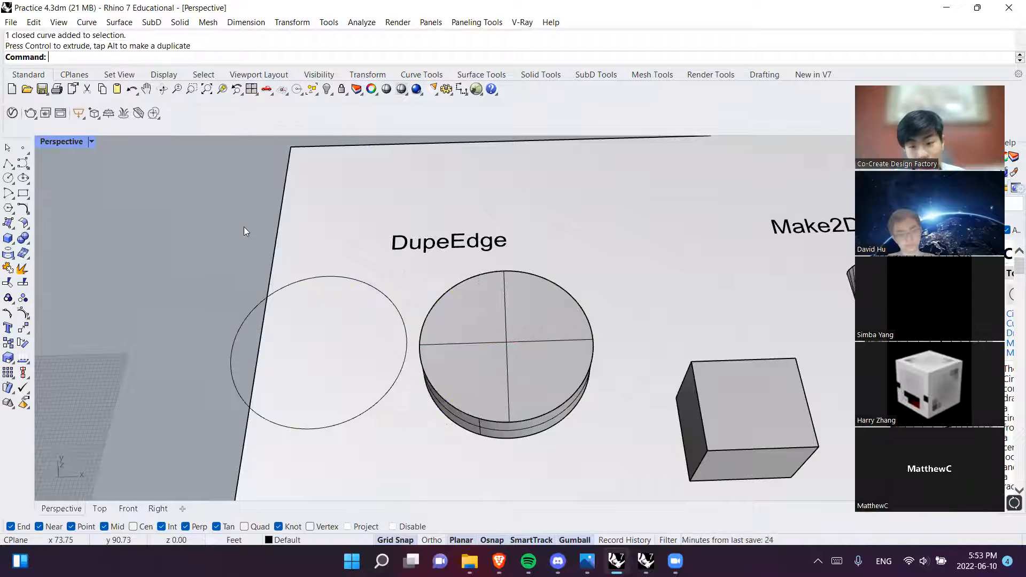
click(269, 293)
click(326, 326)
key(Delete)
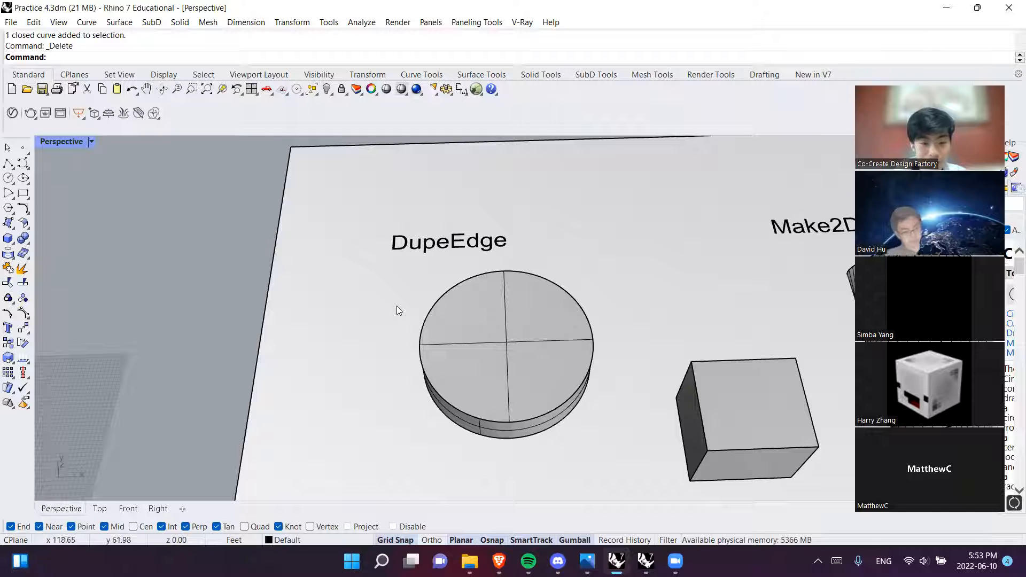
click(8, 163)
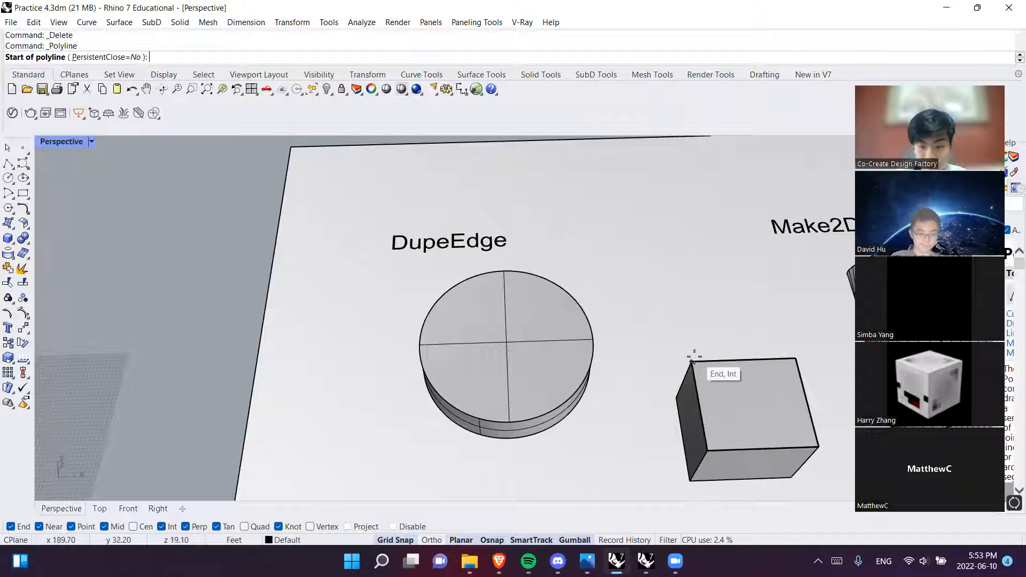
click(693, 362)
click(708, 451)
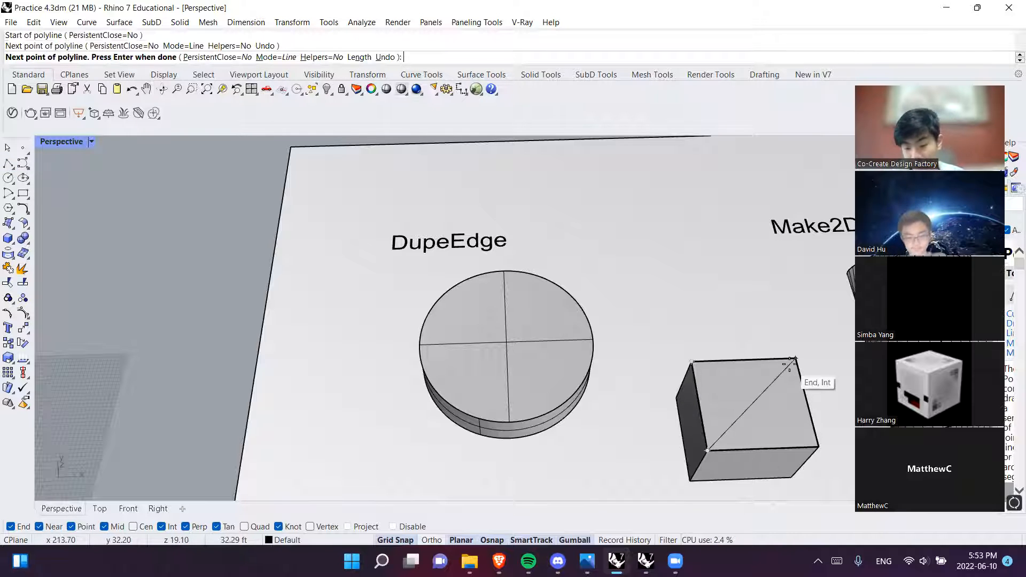
key(Escape)
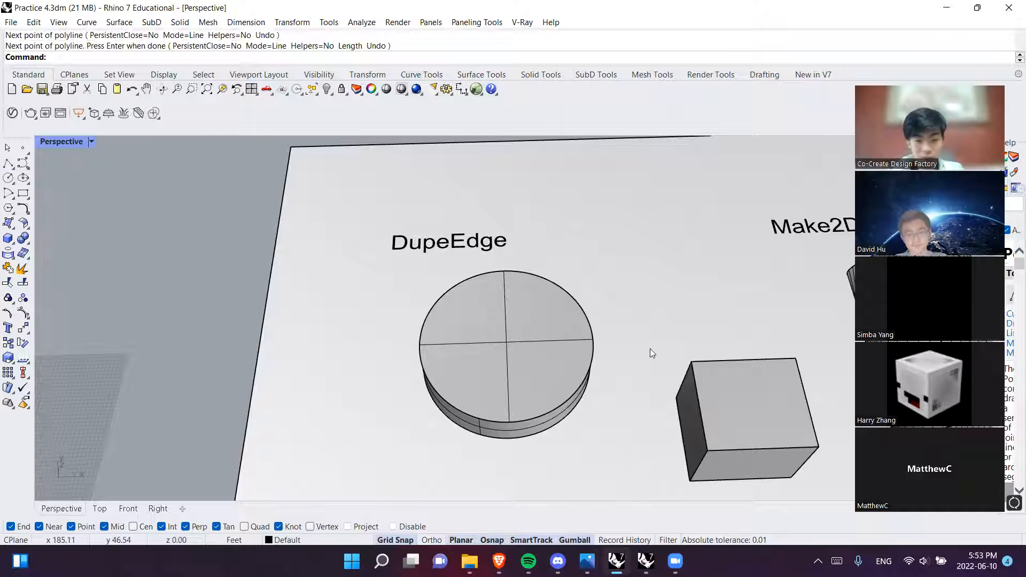
Copy and paste the curved Make2D polysurface, and move the copy to beside the DupeEdge disc
shift+right_drag(652, 338, 320, 340)
right_drag(514, 401, 600, 355)
click(570, 308)
key(ctrl+c)
key(ctrl+v)
drag(641, 349, 603, 347)
shift+right_drag(268, 356, 604, 347)
drag(604, 346, 289, 366)
key(Escape)
Examine the copied polysurface's open ends and the curved edges around its openings
shift+right_drag(289, 367, 349, 225)
click(348, 224)
click(444, 181)
scroll(278, 246, up, 2)
right_drag(386, 256, 354, 261)
scroll(355, 262, up, 2)
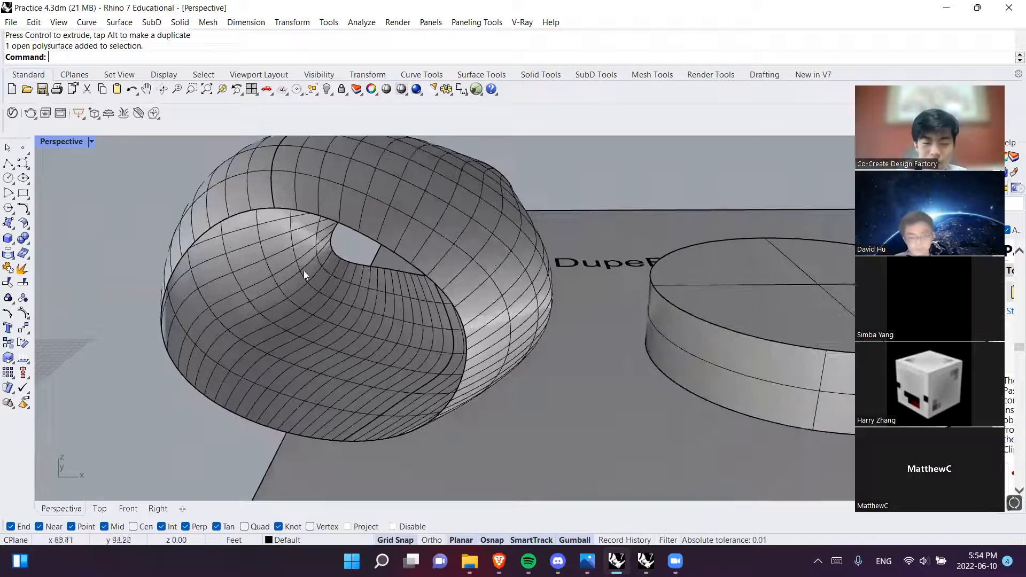
scroll(334, 273, up, 8)
shift+right_drag(564, 283, 513, 294)
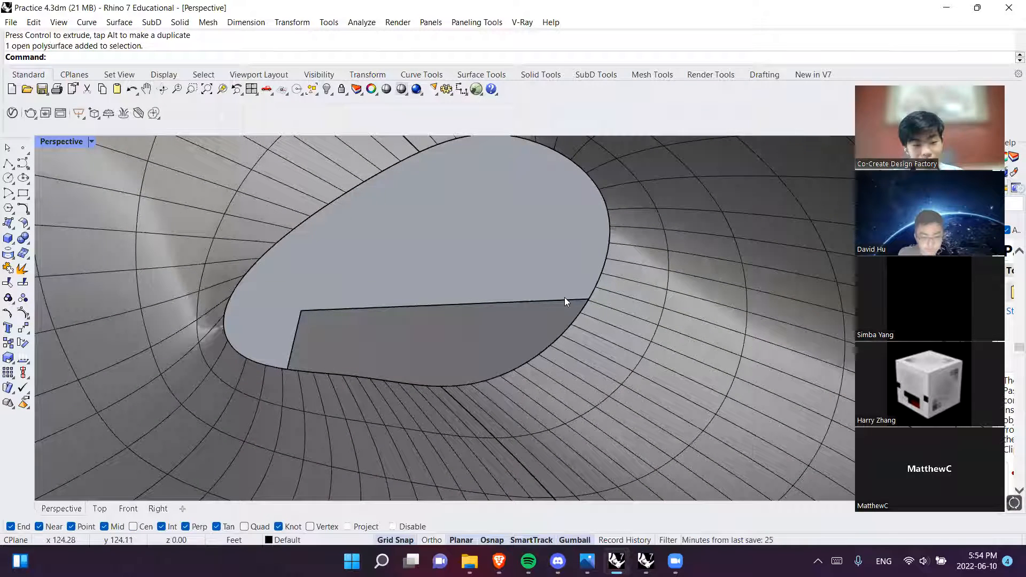
shift+right_drag(486, 364, 446, 319)
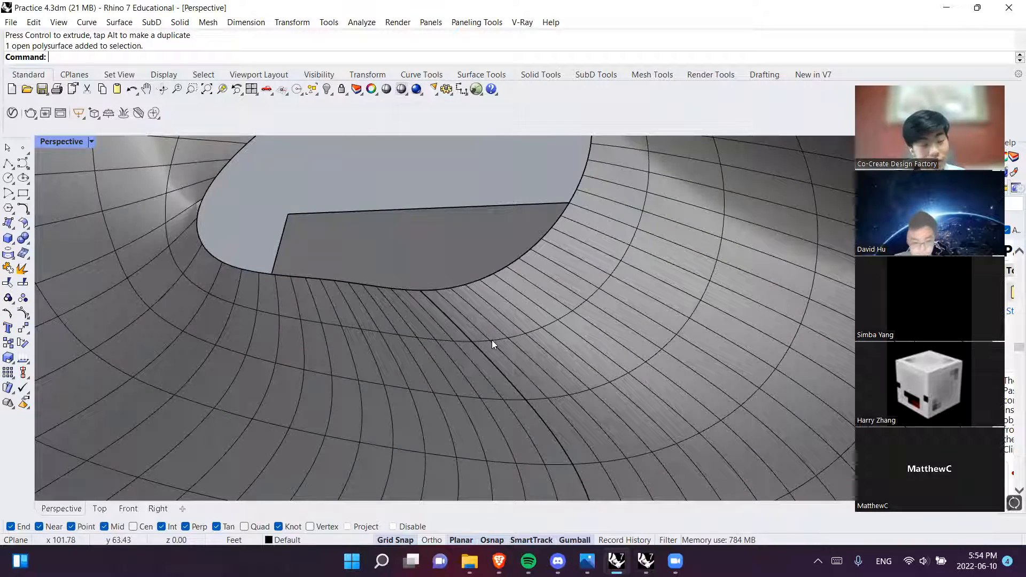
scroll(529, 364, down, 3)
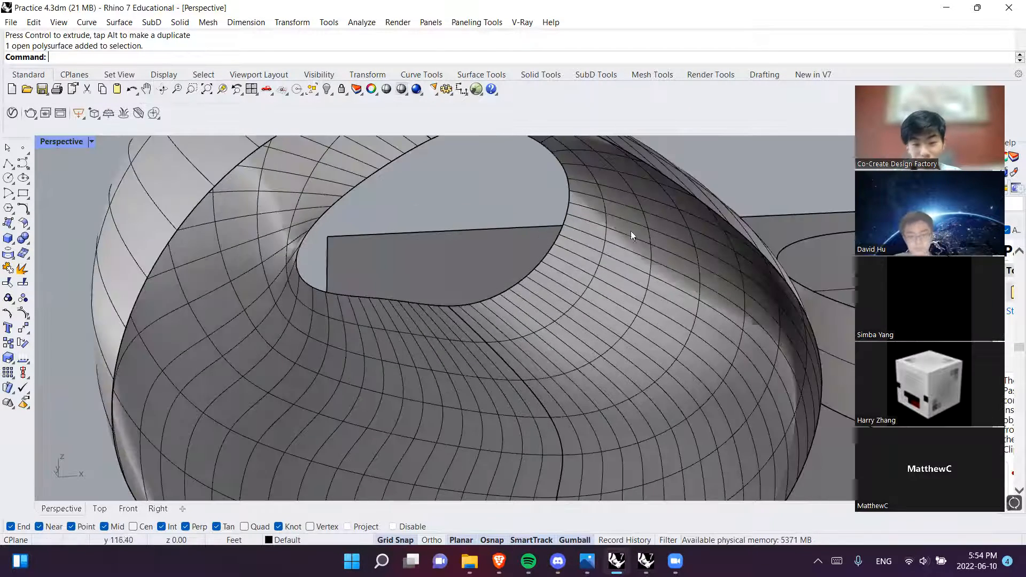
scroll(621, 299, down, 3)
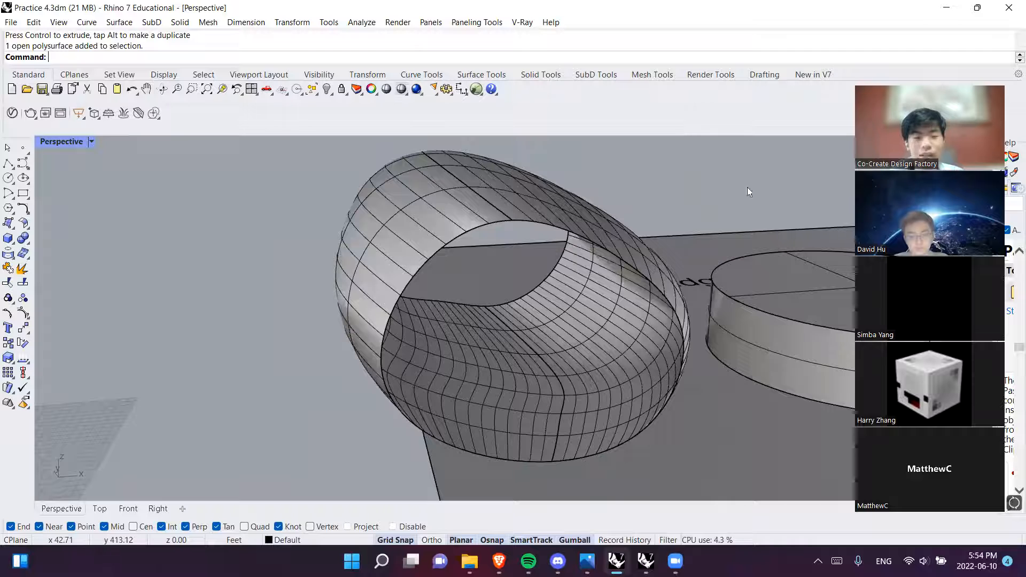
Examine the rims and overall form of the polysurface beside the DupeEdge disc, and compare it with the Make2D original
scroll(432, 360, up, 2)
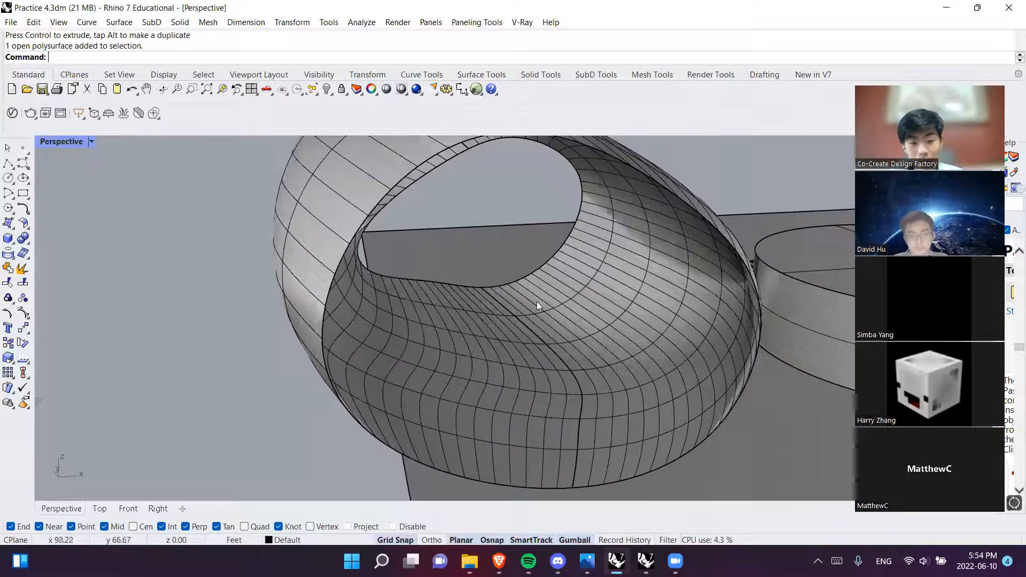
scroll(536, 302, down, 4)
click(427, 248)
click(288, 233)
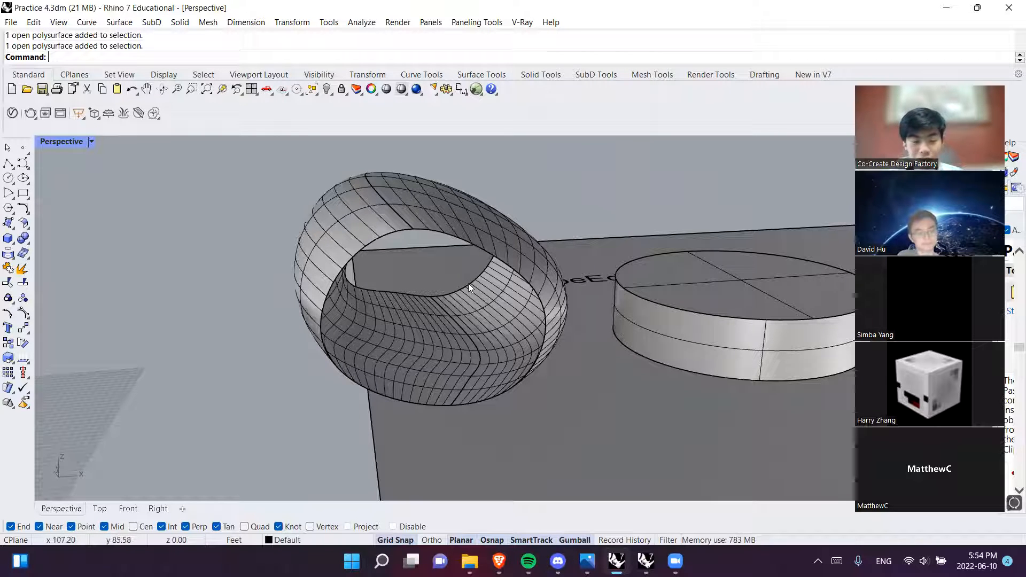
click(12, 179)
key(Escape)
right_drag(562, 268, 477, 291)
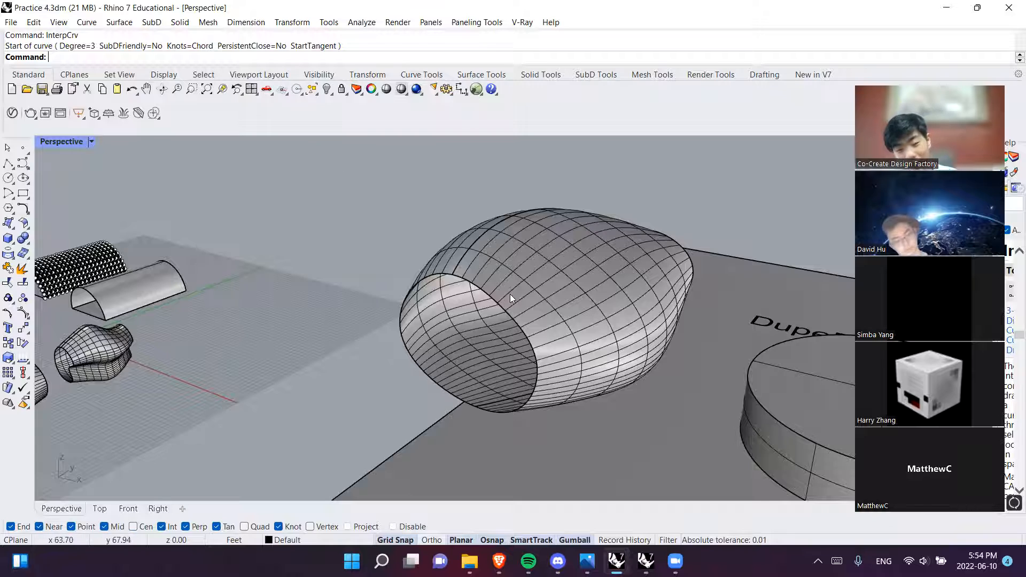
right_drag(605, 350, 466, 281)
drag(357, 186, 744, 433)
click(754, 265)
scroll(394, 314, down, 3)
right_drag(395, 313, 539, 331)
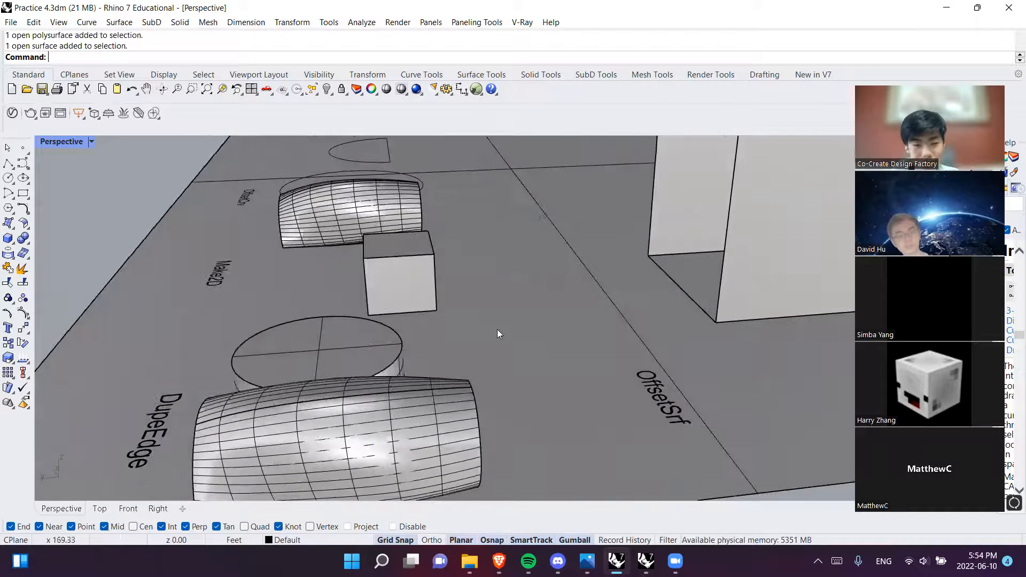
right_drag(249, 251, 354, 338)
click(371, 339)
key(Escape)
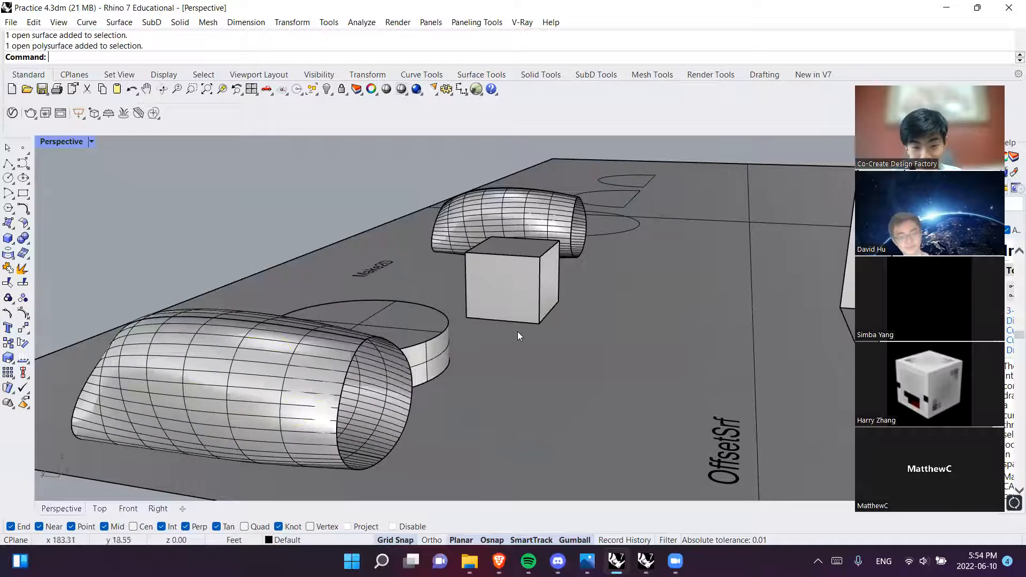
Copy the curved polysurface beside the DupeEdge disc and paste a duplicate in place
right_drag(517, 331, 512, 372)
scroll(512, 372, down, 2)
click(446, 410)
scroll(445, 410, down, 5)
right_drag(445, 409, 363, 438)
key(ctrl+c)
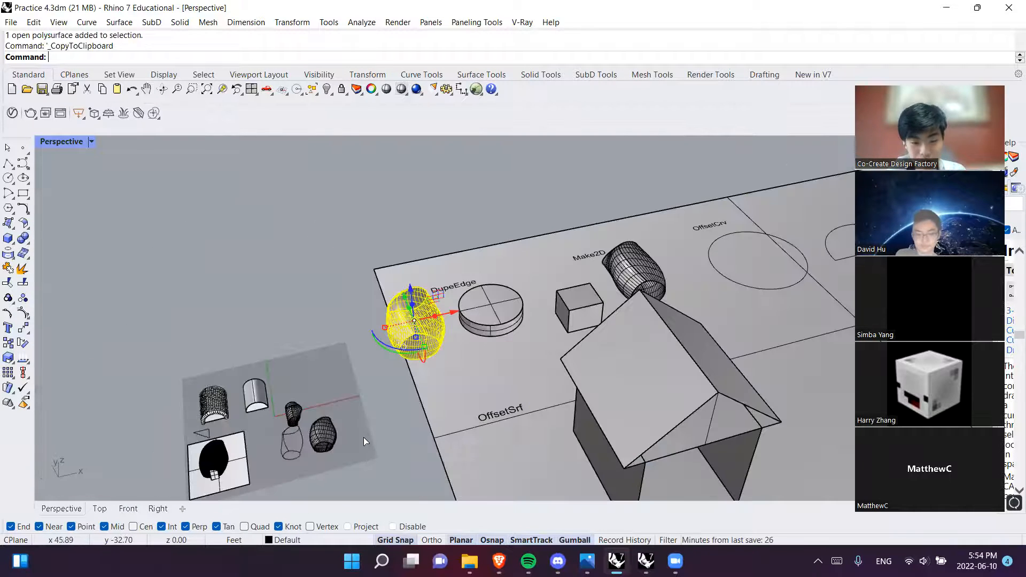
key(ctrl+v)
Move the pasted polysurface past the cube to the empty ground in front of the OffsetCrv curves
drag(448, 314, 528, 310)
shift+right_drag(528, 310, 323, 383)
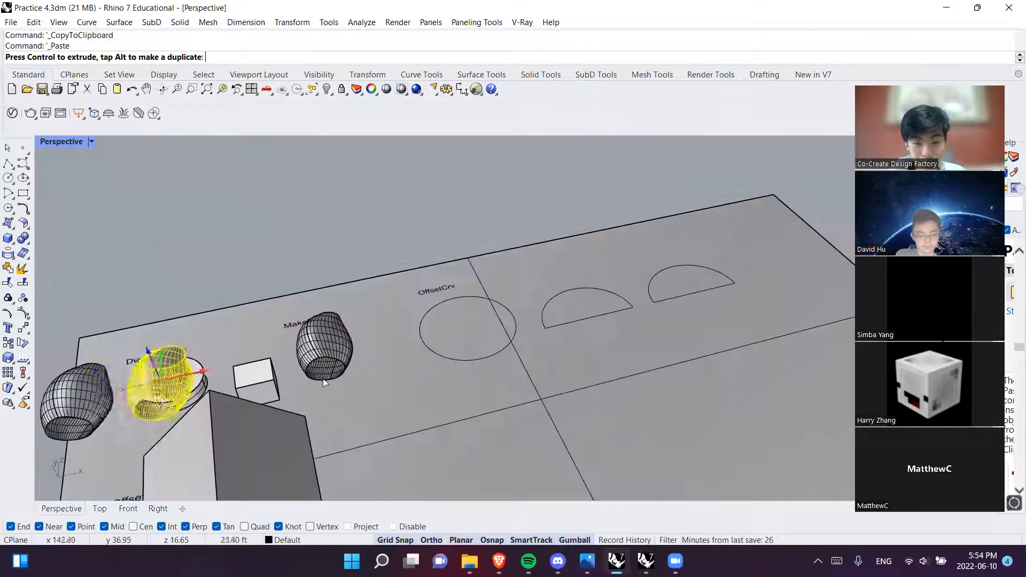
drag(322, 378, 611, 369)
right_drag(612, 368, 591, 344)
drag(396, 298, 626, 327)
click(772, 358)
right_drag(772, 358, 665, 371)
Examine the moved polysurface's open ends and surface shape from several angles
key(Escape)
scroll(685, 426, up, 4)
shift+right_drag(685, 425, 443, 368)
click(443, 368)
click(412, 404)
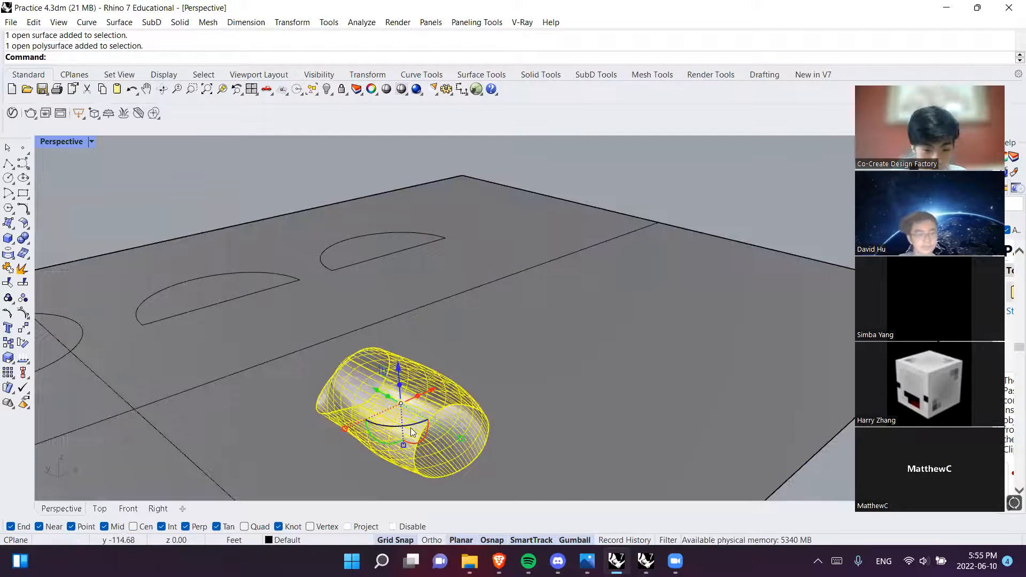
right_drag(411, 427, 413, 411)
click(413, 410)
key(Return)
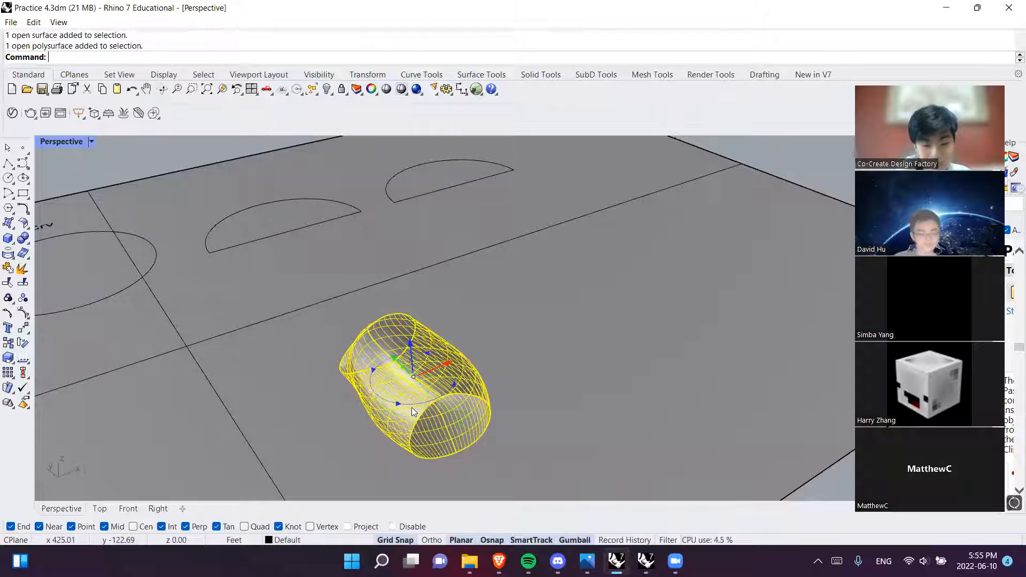
click(822, 482)
shift+right_drag(647, 422, 488, 364)
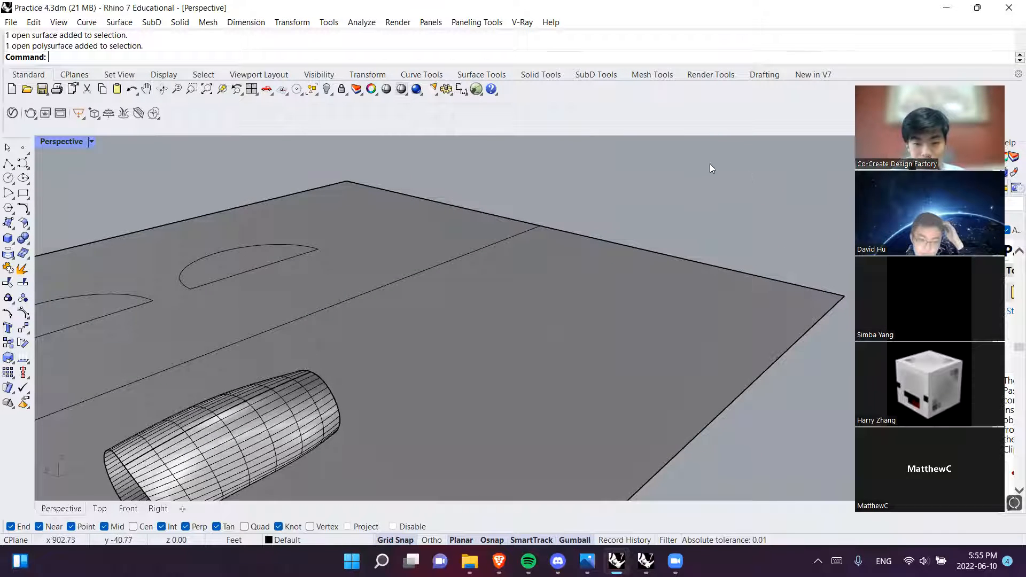
shift+right_drag(597, 334, 441, 326)
scroll(364, 323, up, 4)
scroll(508, 327, down, 2)
right_drag(509, 327, 449, 335)
shift+right_drag(587, 357, 290, 273)
scroll(326, 270, up, 2)
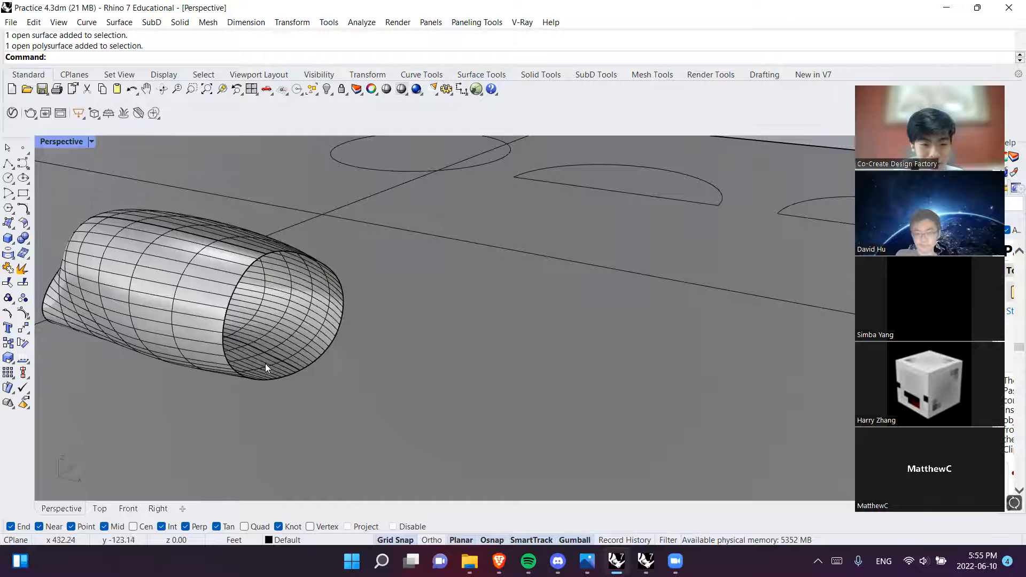
Duplicate both edges around the near opening of the moved polysurface with DupEdge, and inspect the resulting rim curves
scroll(265, 364, down, 4)
right_drag(251, 358, 204, 369)
shift+right_drag(289, 368, 304, 309)
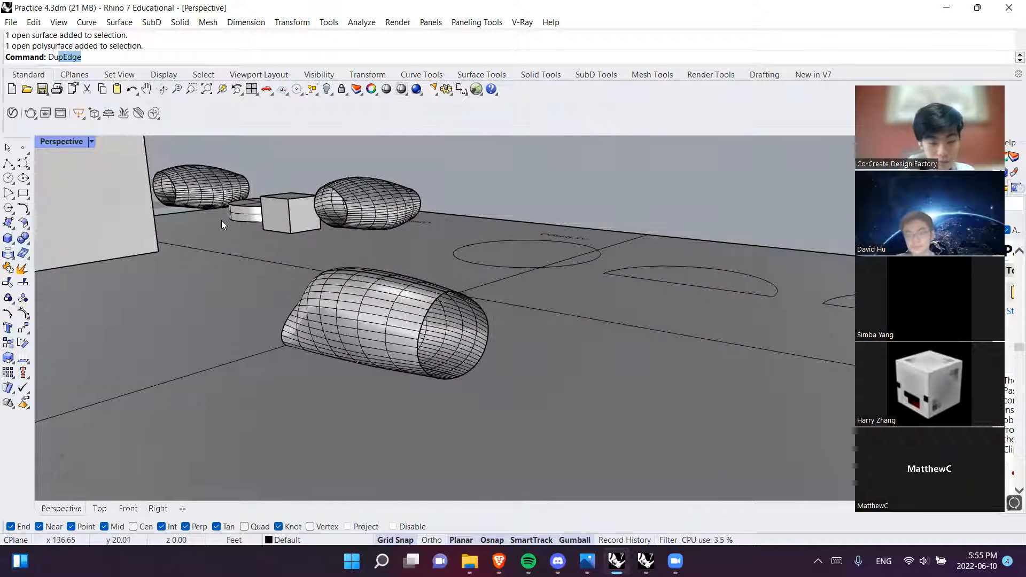
key(Return)
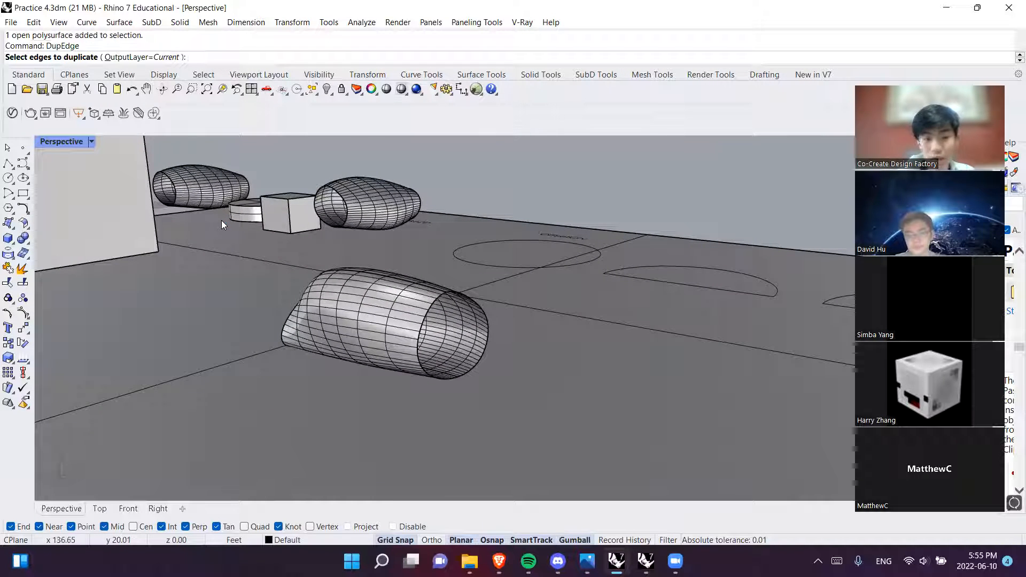
click(472, 297)
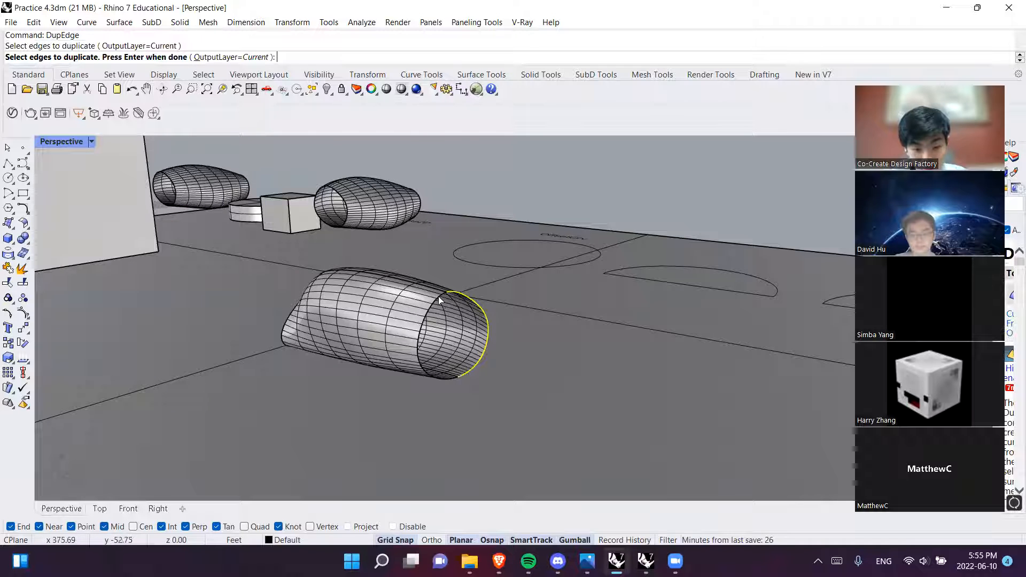
scroll(475, 309, up, 5)
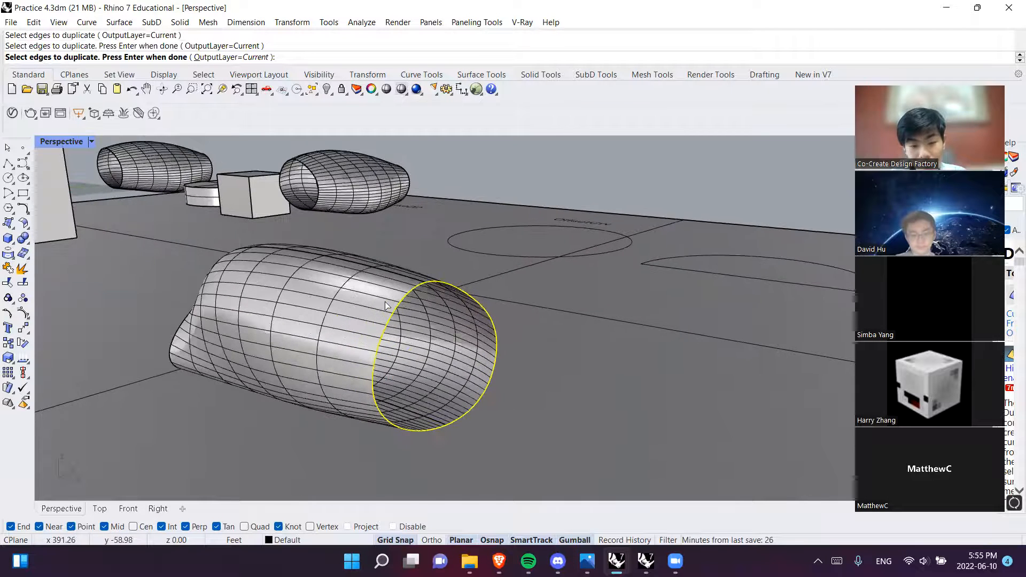
scroll(489, 305, up, 2)
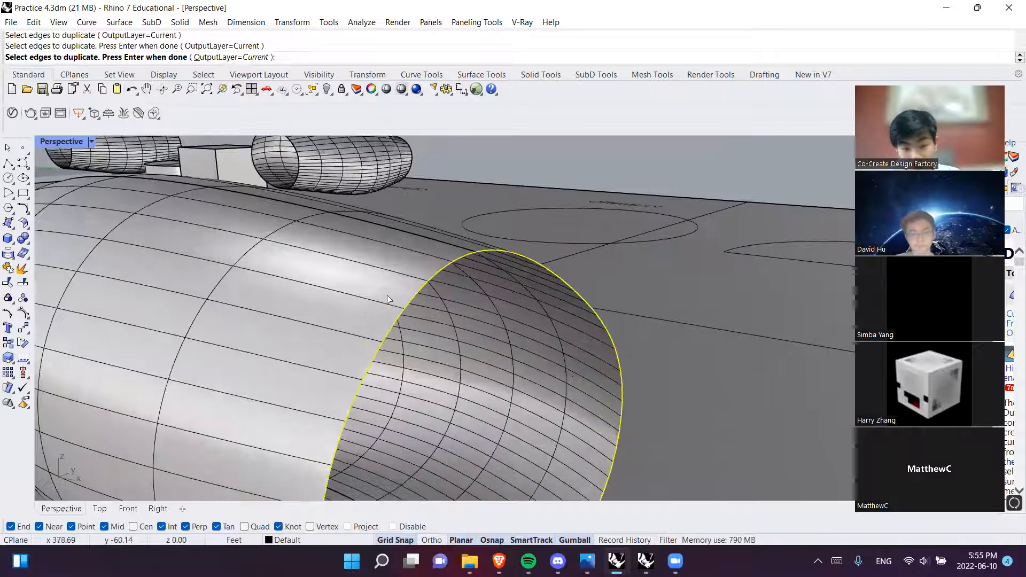
key(Return)
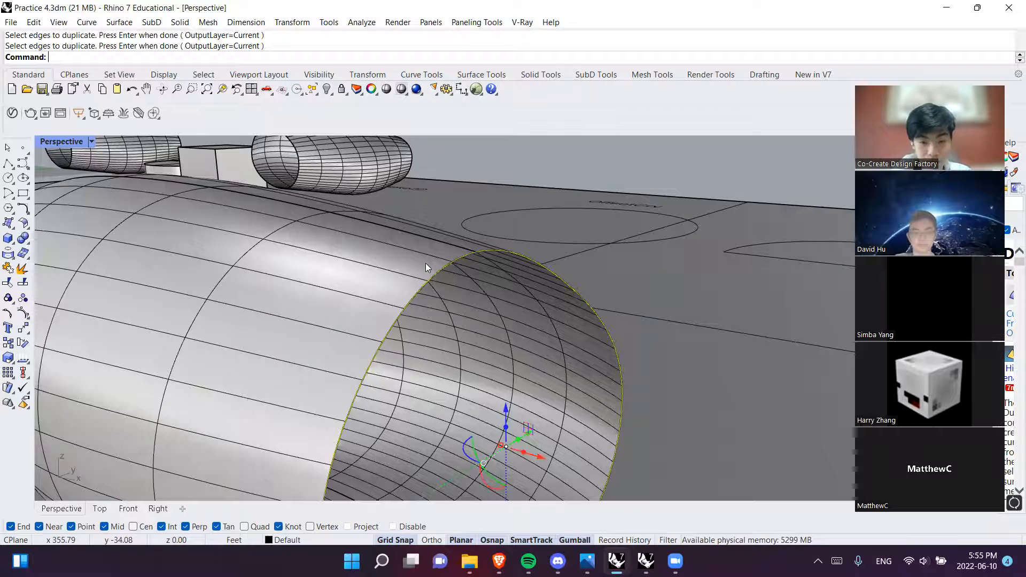
right_drag(582, 320, 479, 218)
scroll(479, 218, up, 1)
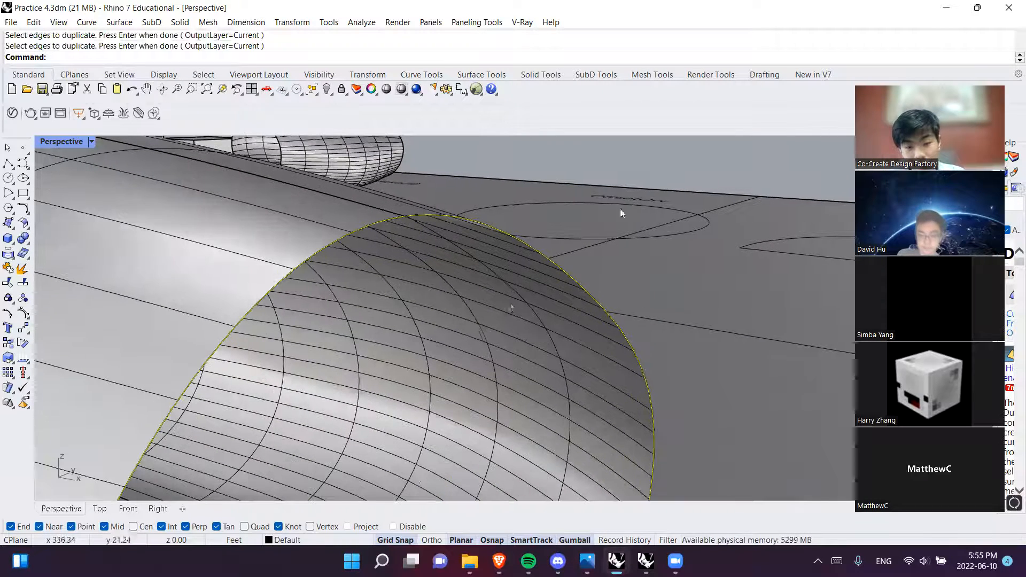
scroll(516, 301, down, 5)
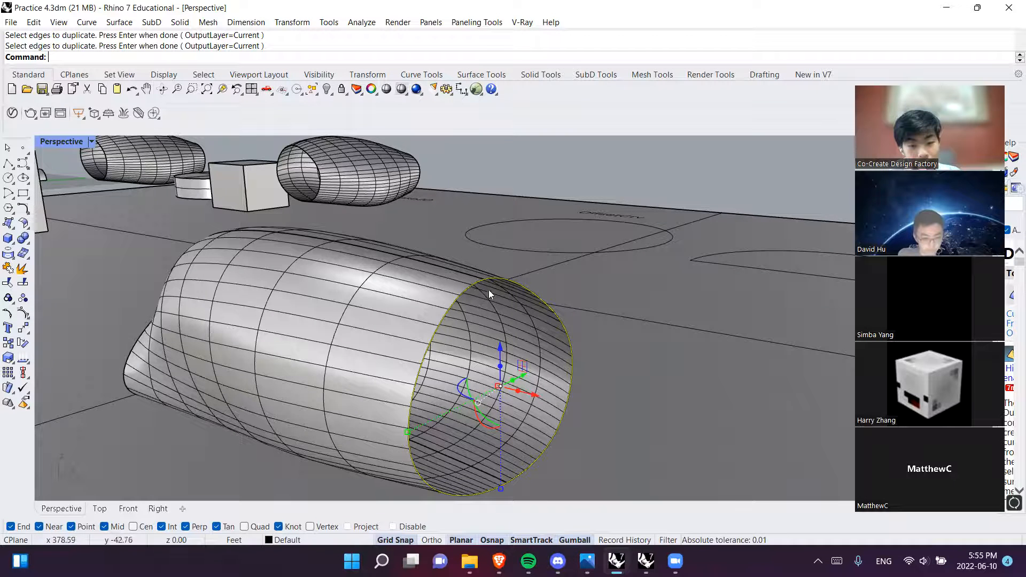
click(590, 189)
Draw a large corner-to-corner rectangle on the empty ground beyond the polysurface's open end
right_drag(531, 345, 619, 382)
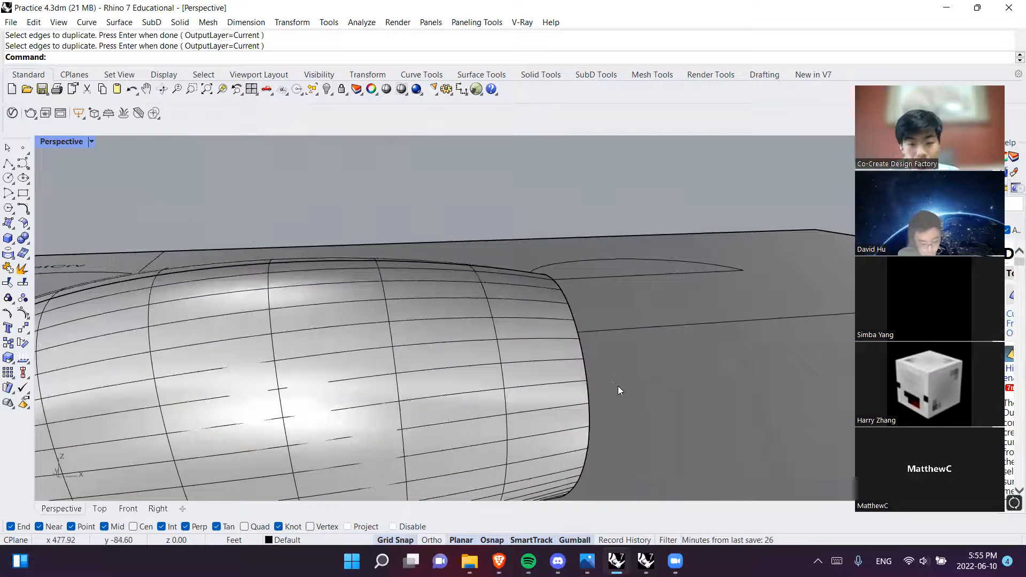
scroll(618, 386, down, 1)
shift+right_drag(499, 368, 58, 304)
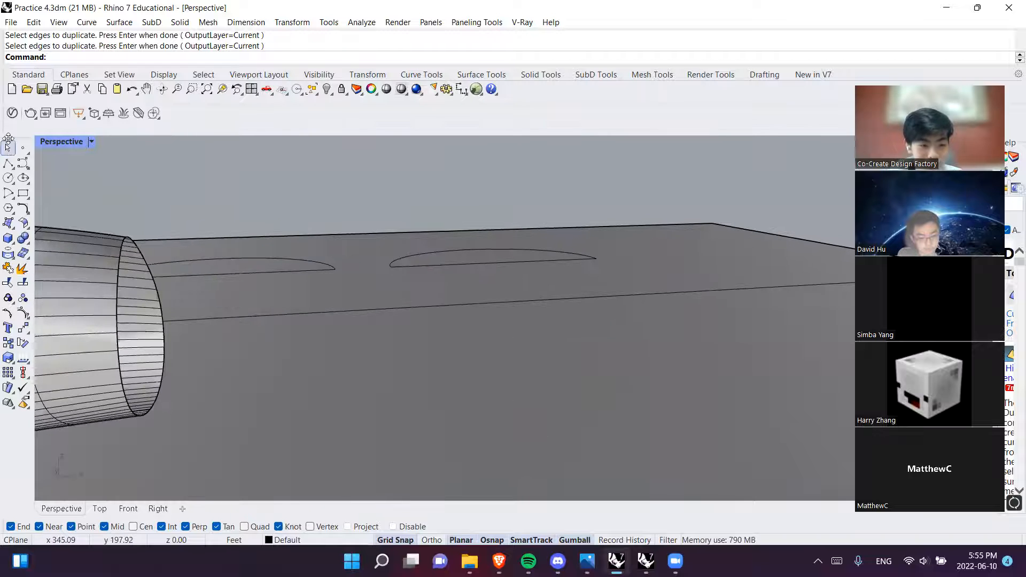
click(23, 195)
click(325, 364)
scroll(460, 420, down, 2)
shift+right_drag(461, 420, 291, 342)
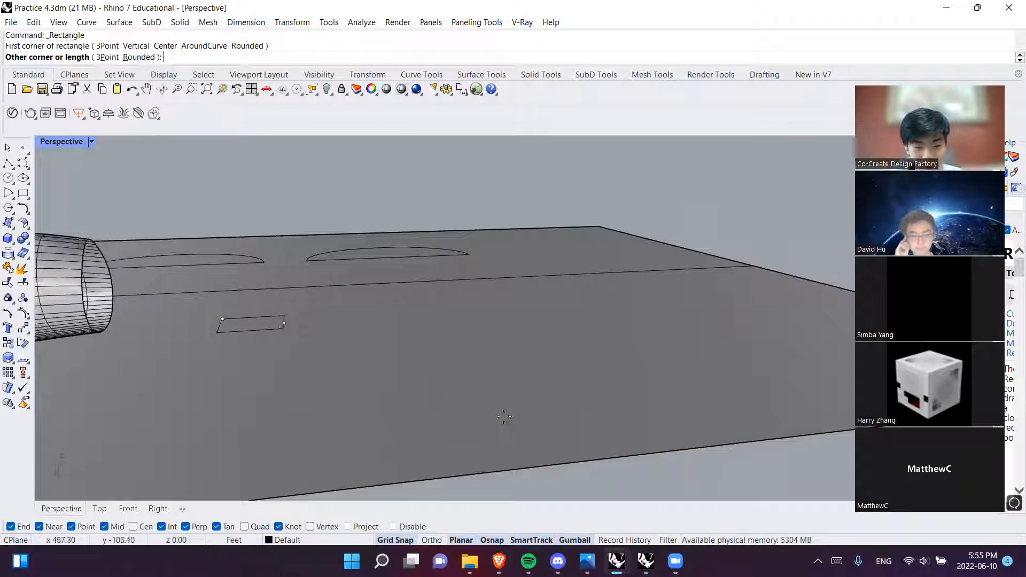
click(615, 392)
click(613, 393)
click(613, 393)
click(563, 192)
Extrude the rectangle upward into a closed box
right_drag(563, 192, 507, 299)
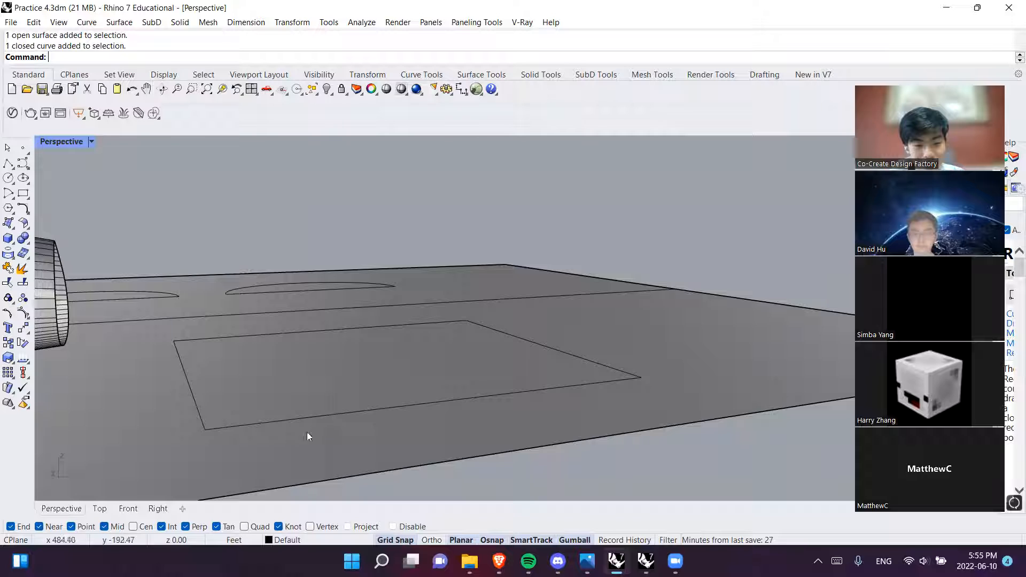
click(349, 411)
drag(381, 337, 427, 212)
shift+right_drag(427, 210, 648, 352)
drag(648, 352, 614, 188)
click(438, 296)
key(Return)
Move the box off its base rectangle and delete the leftover rectangle
right_drag(325, 285, 460, 370)
scroll(447, 334, down, 10)
click(465, 344)
drag(400, 383, 291, 426)
click(509, 317)
right_drag(509, 318, 477, 369)
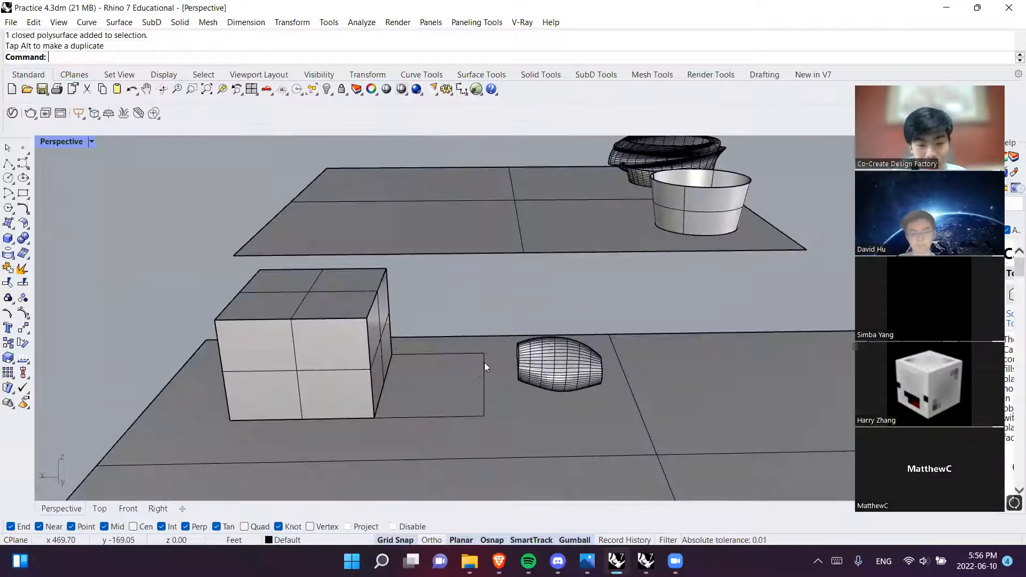
click(484, 364)
click(534, 399)
key(Delete)
Draw a small closed interpolated curve on the box's side face, starting and ending on its upper edge
scroll(446, 339, up, 5)
right_drag(446, 339, 315, 321)
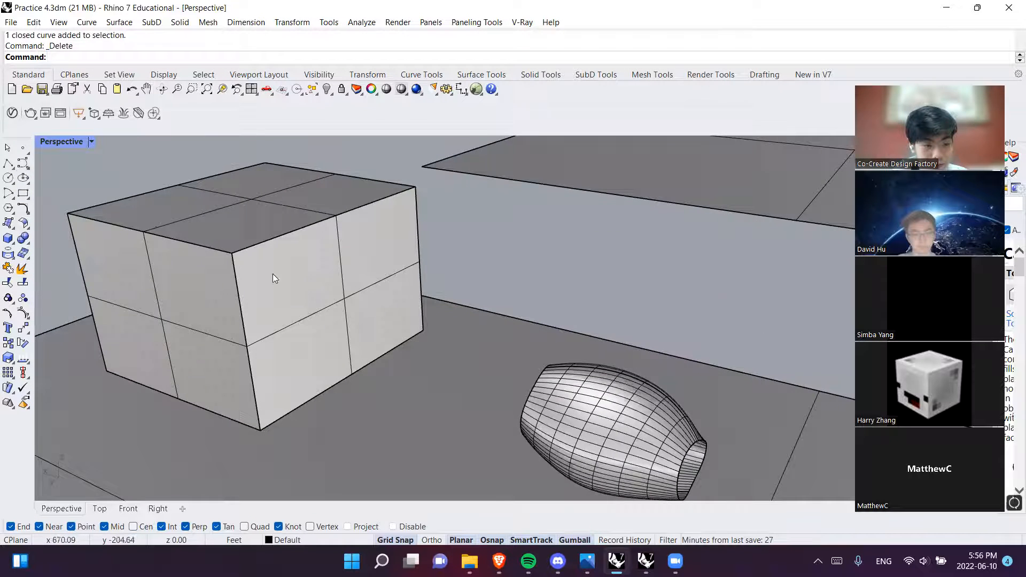
right_drag(273, 278, 23, 157)
key(Return)
scroll(366, 256, up, 5)
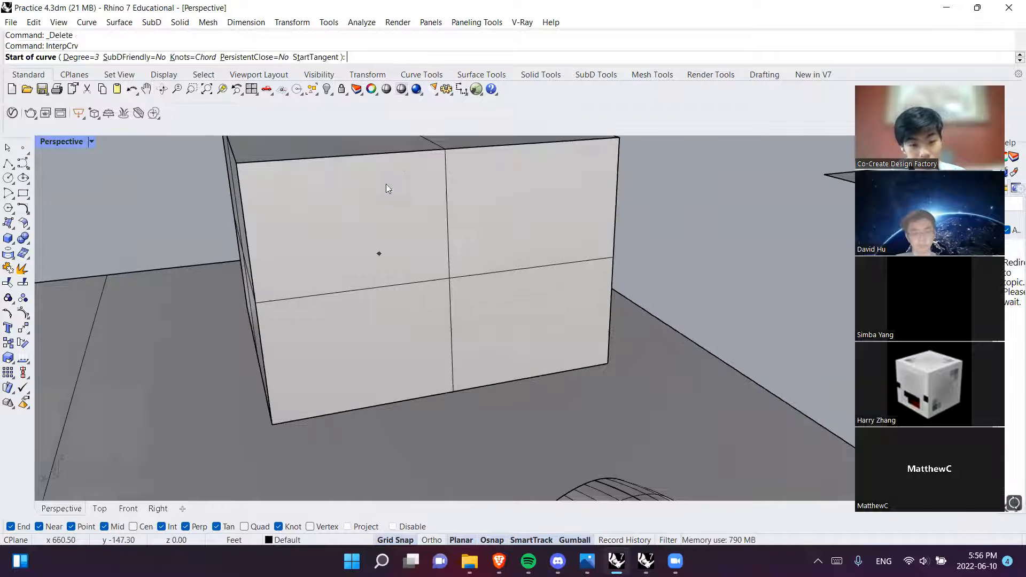
shift+right_drag(391, 190, 444, 293)
click(436, 237)
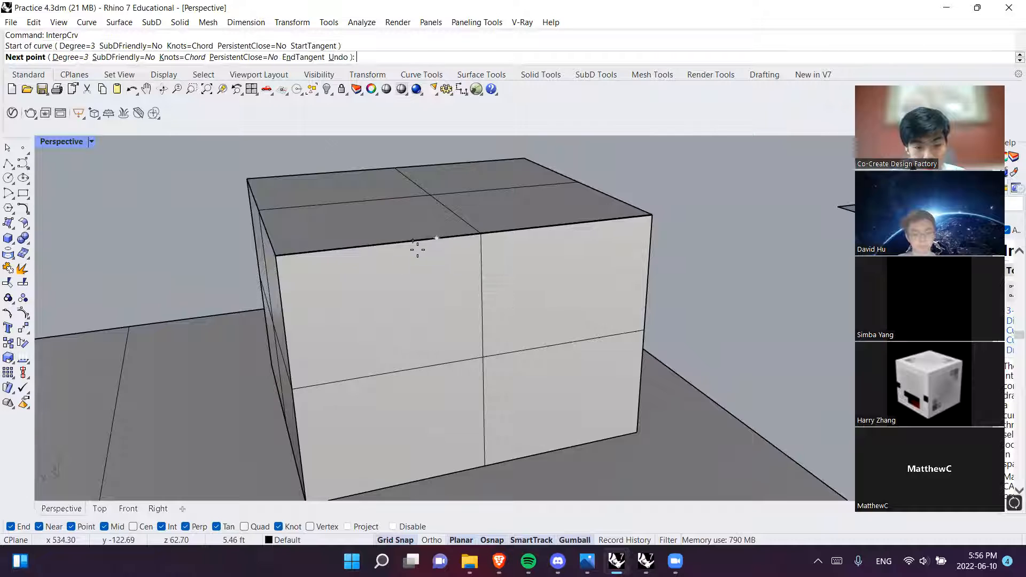
click(423, 255)
click(437, 280)
click(469, 268)
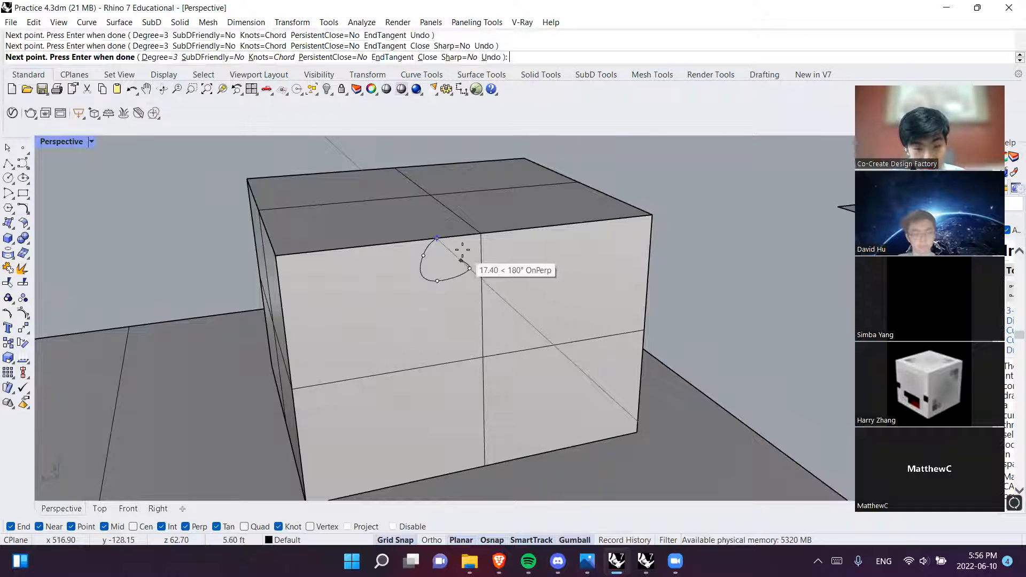
click(437, 238)
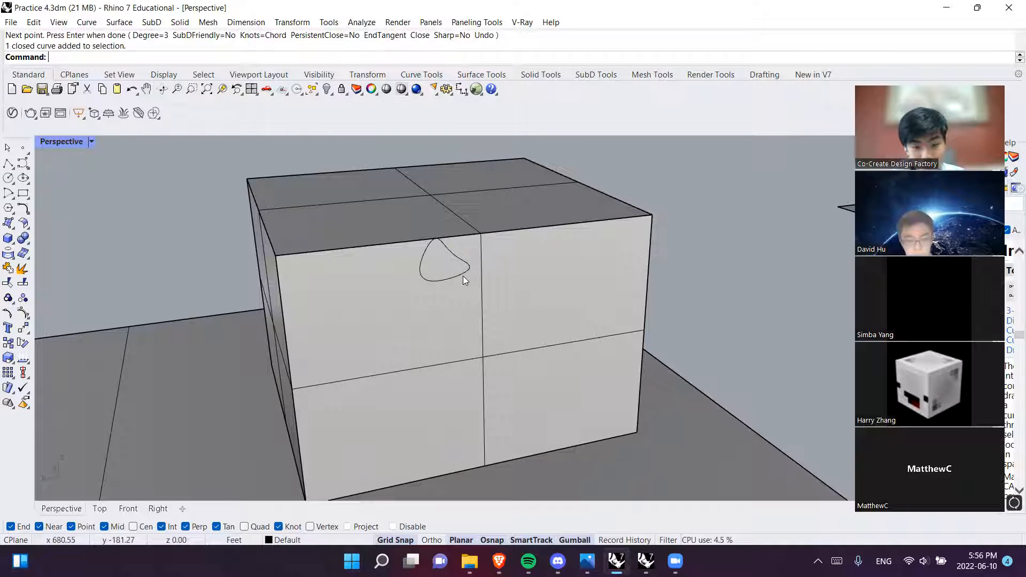
drag(435, 220, 406, 339)
right_drag(417, 339, 578, 267)
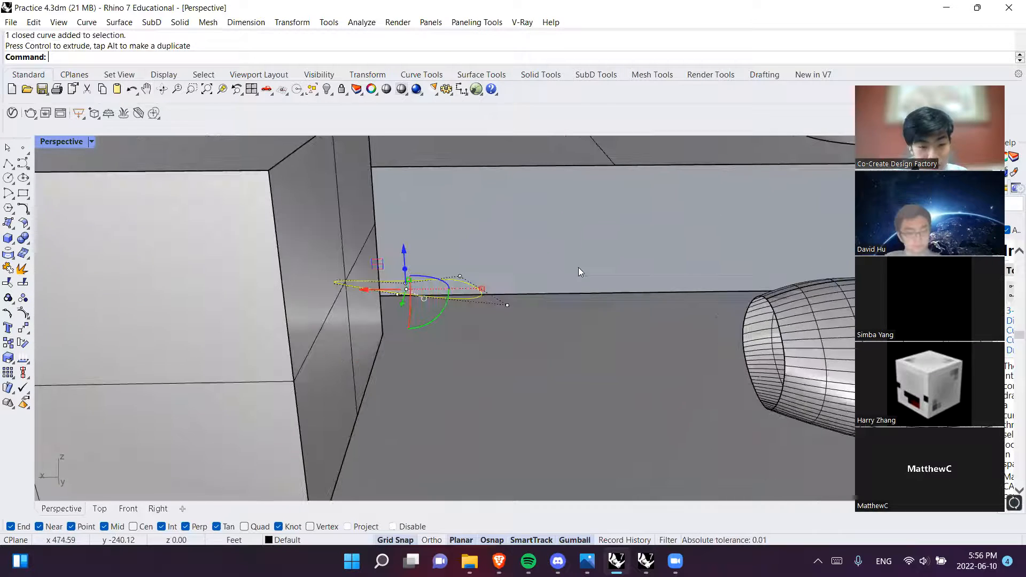
key(ctrl+z)
Delete the old closed curve and draw a new closed interpolated curve through five points on the ground in front of the box
mouse_move(458, 438)
right_down()
mouse_move(426, 351)
mouse_move(472, 428)
right_up()
key(Delete)
right_drag(377, 409, 400, 200)
text(InterpCrv)
key(Return)
click(328, 196)
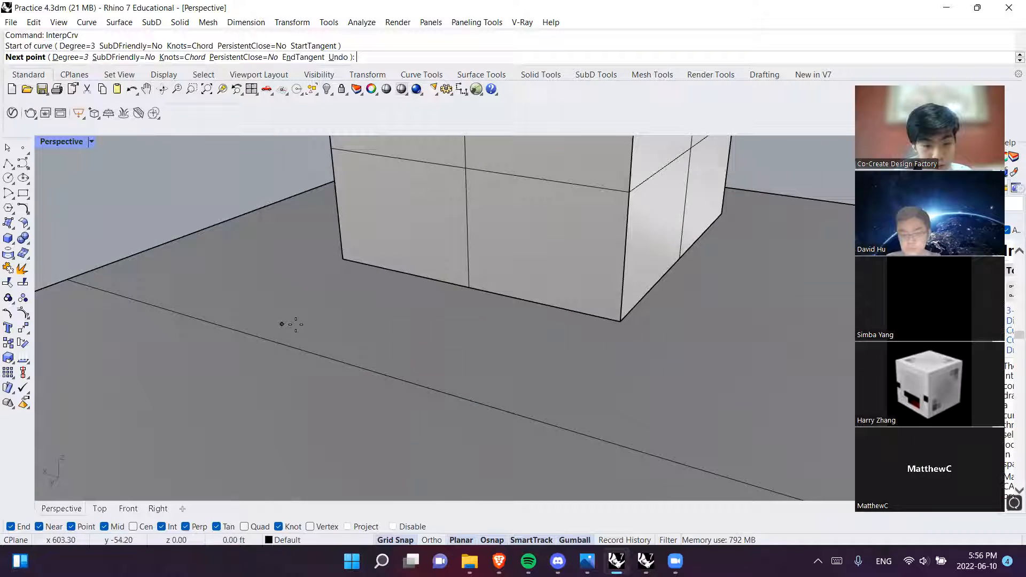
click(323, 339)
click(322, 370)
click(301, 376)
click(290, 360)
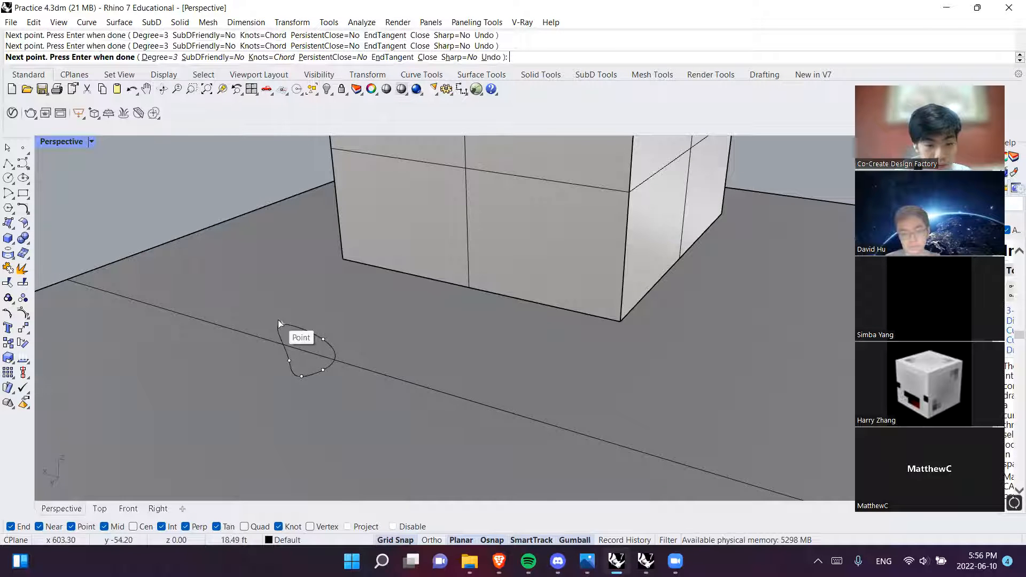
click(279, 323)
Move the closed curve by its start point to the midpoint of the bottom edge of the box's side face
text(move)
key(Return)
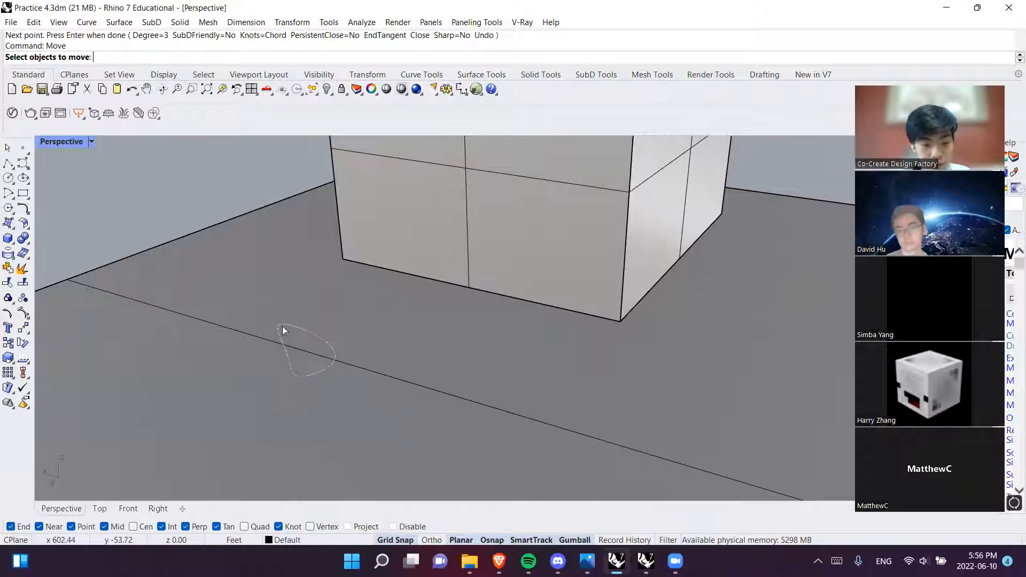
click(283, 327)
click(327, 365)
key(Return)
click(274, 321)
right_drag(577, 279, 488, 407)
click(488, 413)
Rotate the closed curve upright so it stands parallel to the box's side face
click(524, 422)
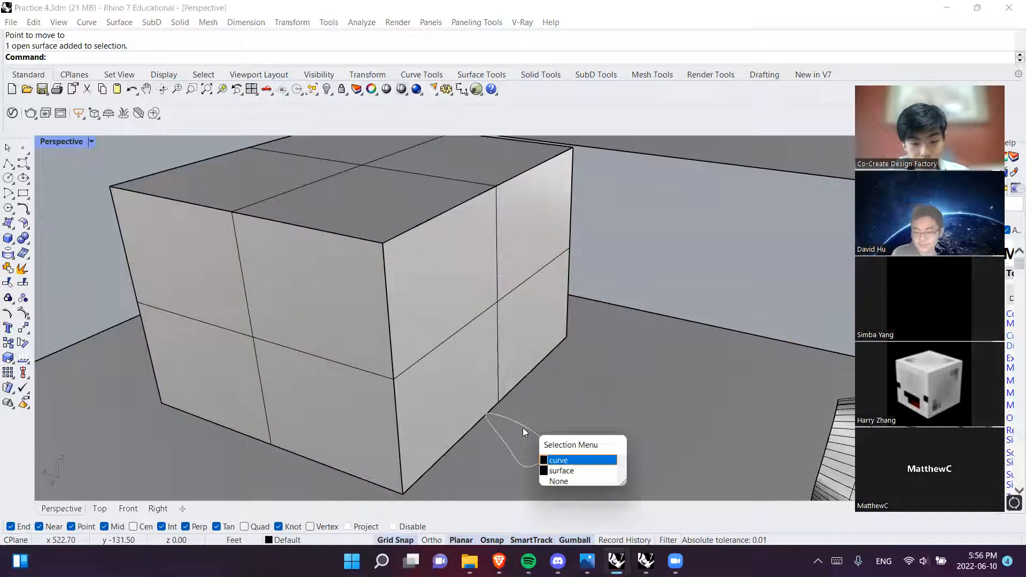
click(558, 461)
right_drag(558, 461, 544, 481)
drag(533, 463, 530, 435)
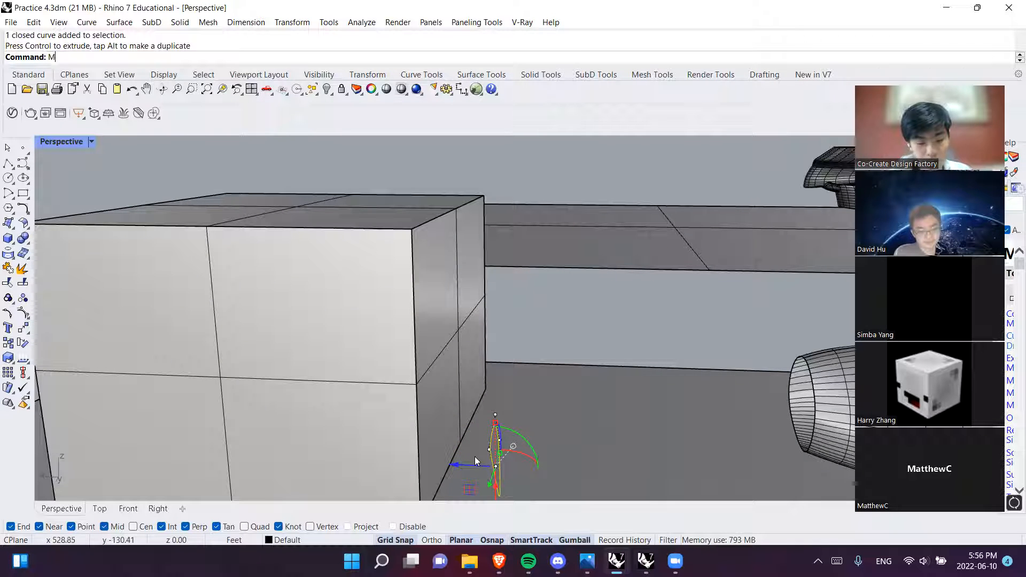
Move the upright curve to the middle of the top edge of the box's side face
text(ove)
key(Return)
click(492, 432)
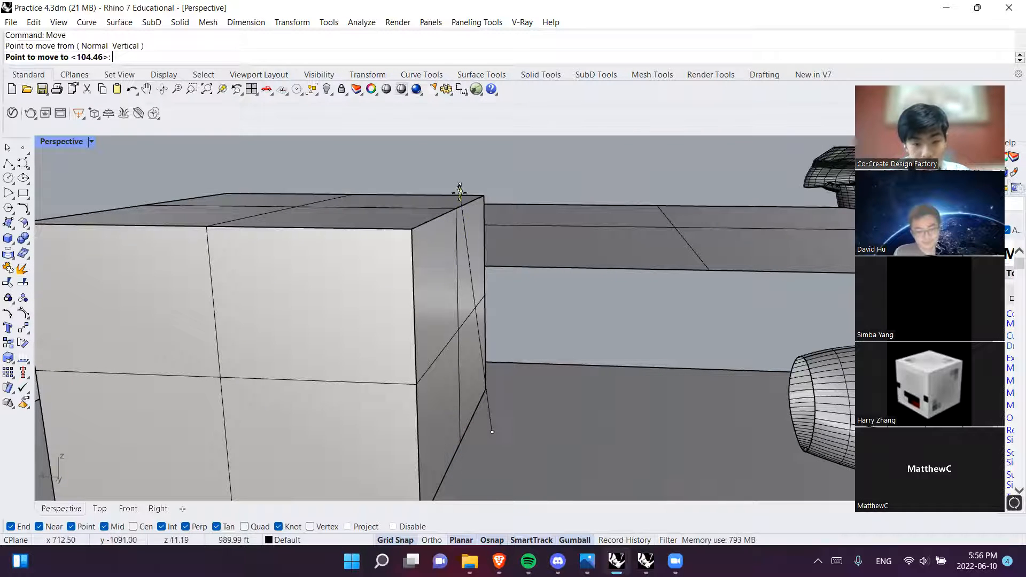
click(458, 188)
right_drag(456, 177, 519, 247)
Reshape the curve into a rounder oval by pulling its inner control point outward and down across the face
click(539, 281)
click(539, 281)
right_drag(538, 282, 611, 276)
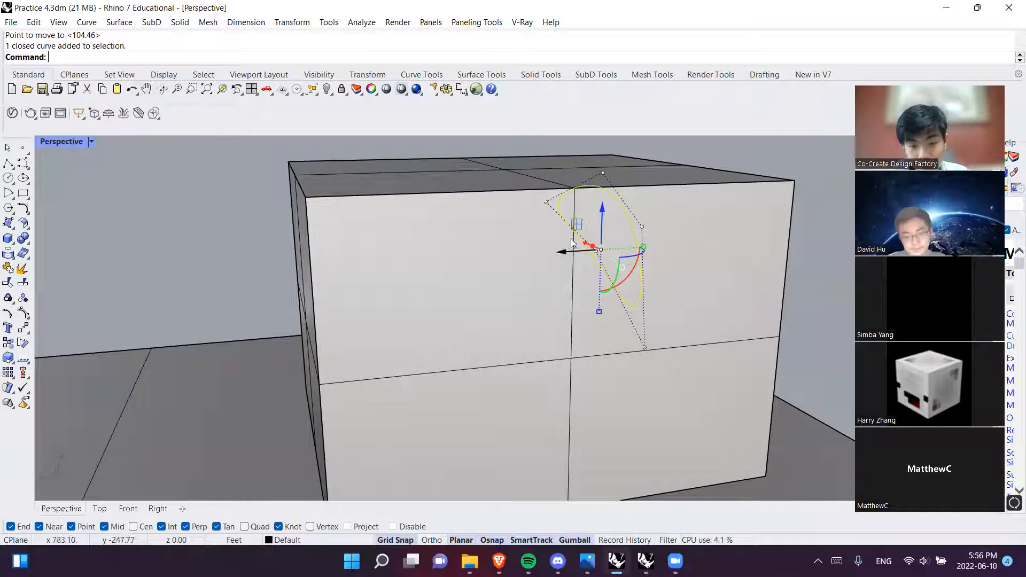
scroll(572, 243, up, 6)
click(613, 293)
click(612, 291)
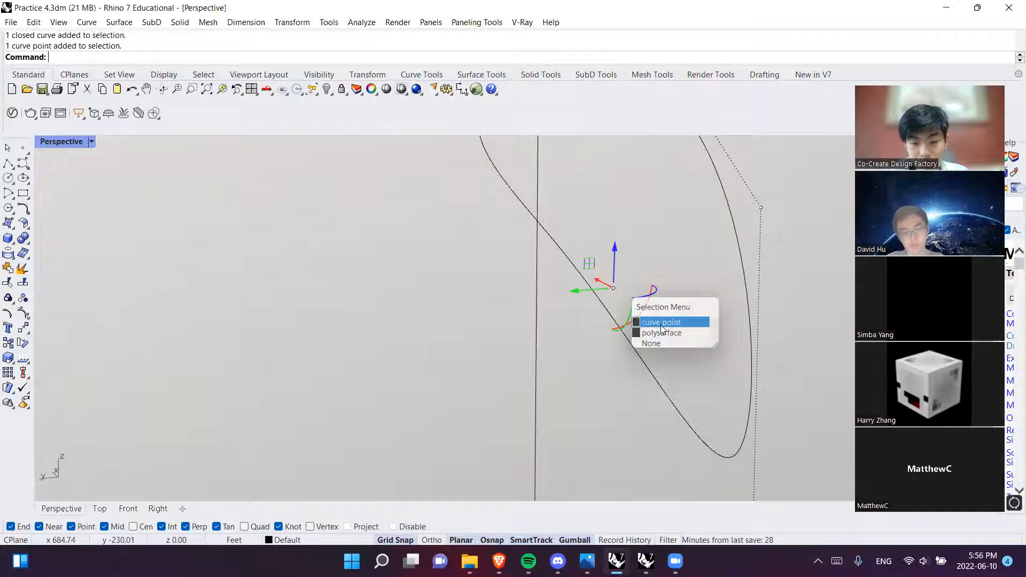
scroll(662, 327, down, 3)
scroll(606, 281, down, 8)
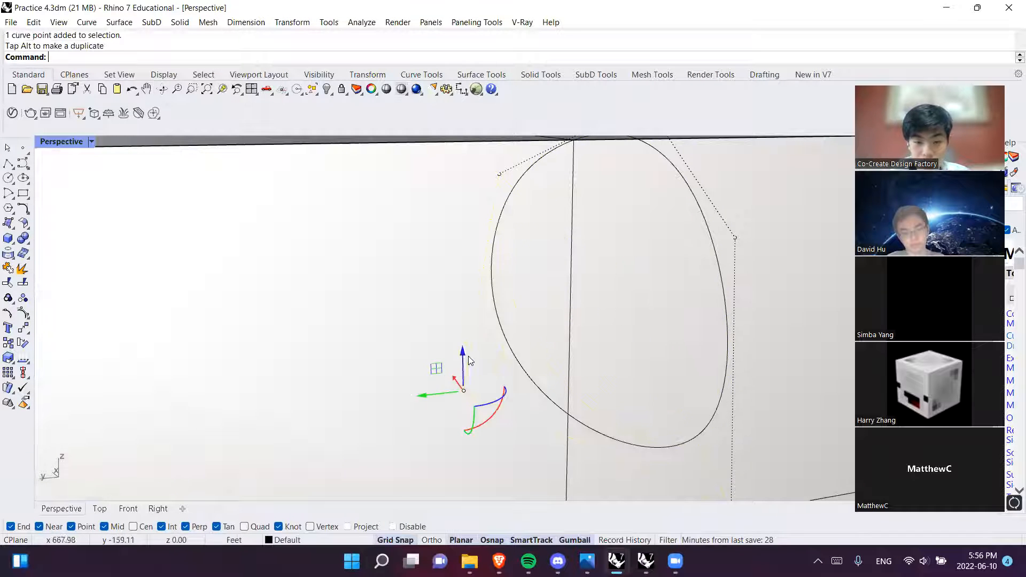
right_drag(519, 332, 545, 358)
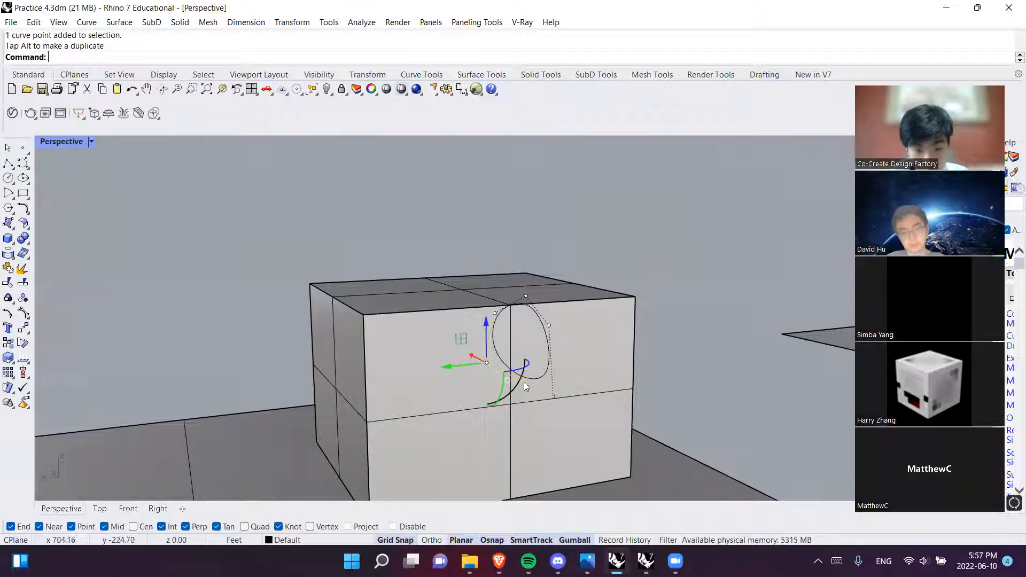
Scale the oval curve down slightly so that it fits within the box's side face
scroll(526, 386, up, 5)
click(567, 245)
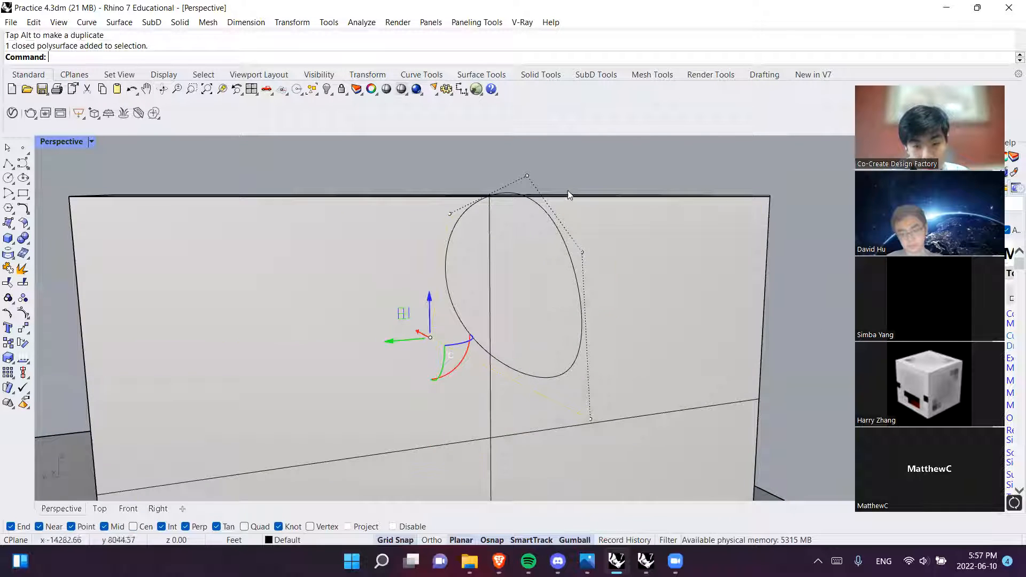
click(560, 230)
click(572, 254)
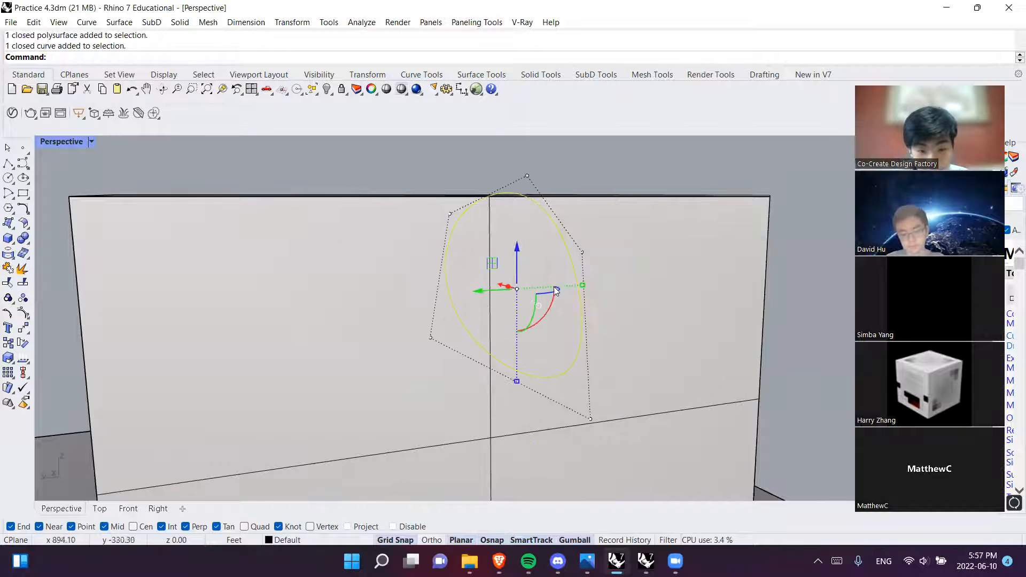
drag(584, 289, 562, 273)
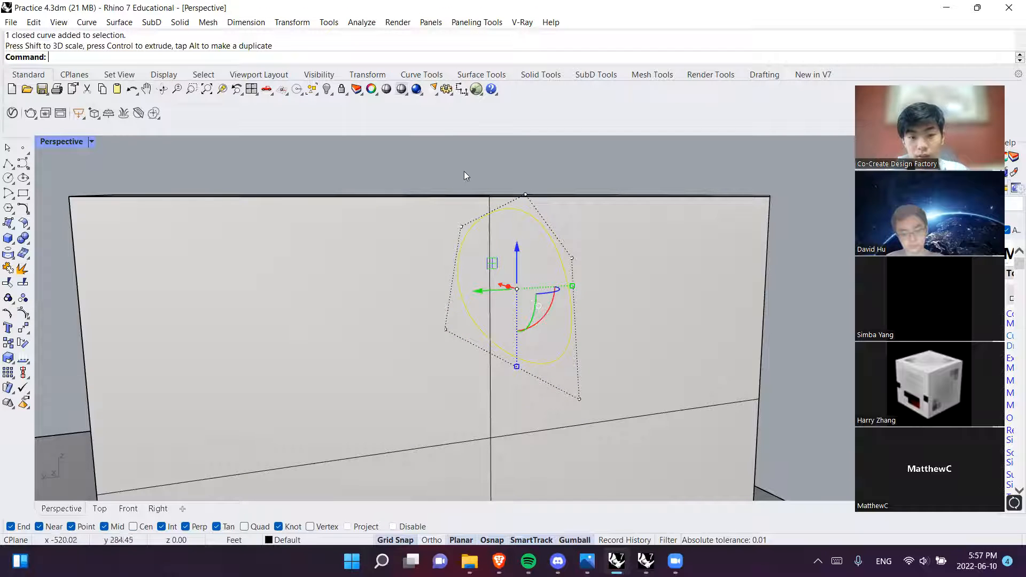
click(458, 184)
Move the oval curve down to the centre of the box's side face
right_drag(463, 266, 477, 210)
click(472, 209)
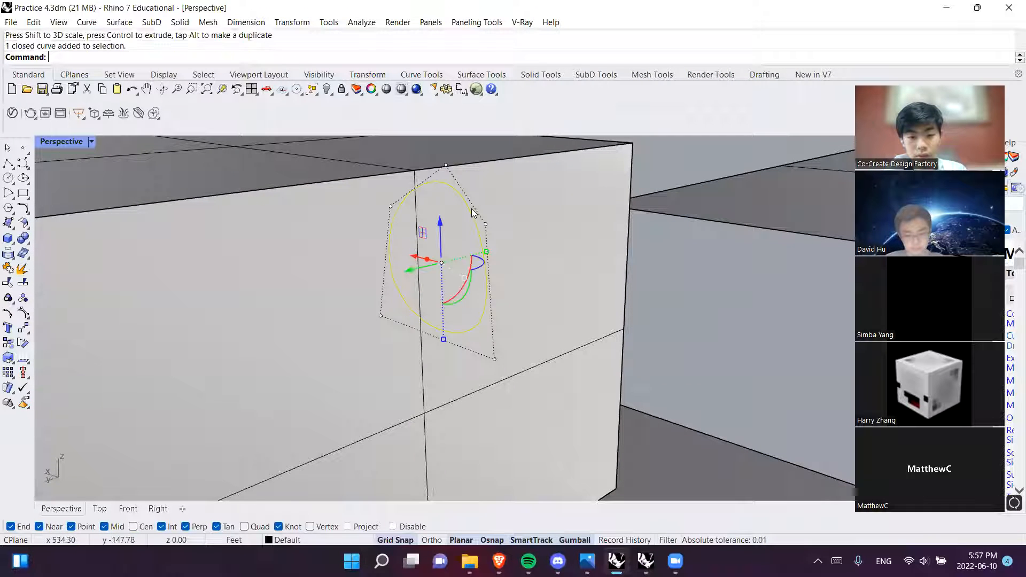
drag(442, 228, 444, 337)
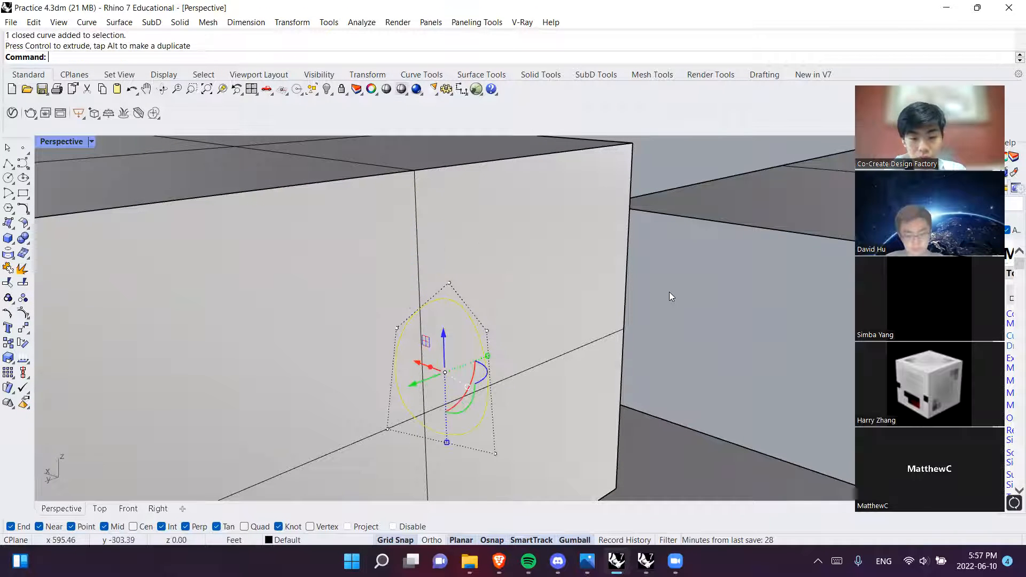
click(588, 292)
key(Escape)
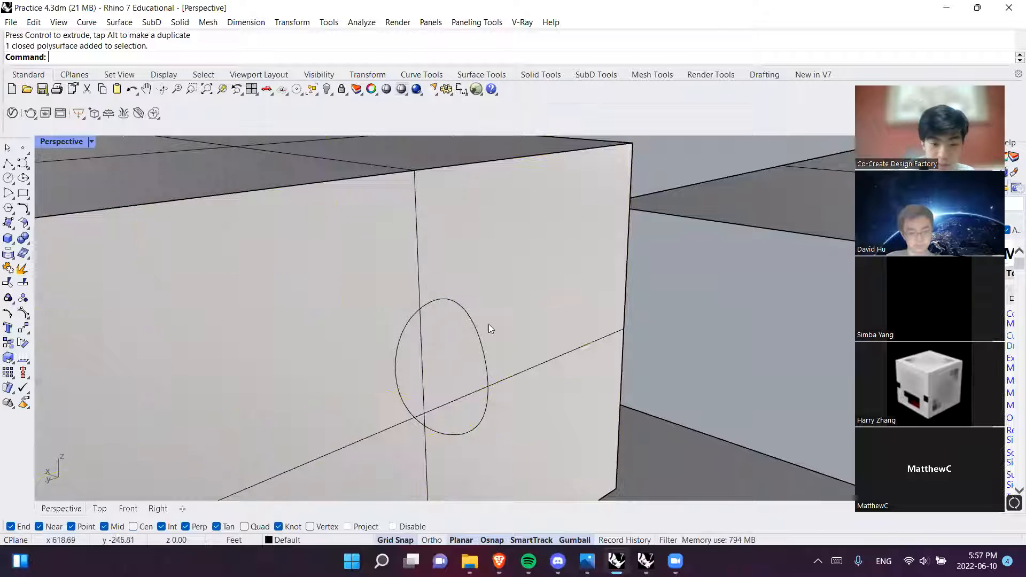
Trim the box's side face with the oval curve, removing the inner area to leave an opening
click(479, 330)
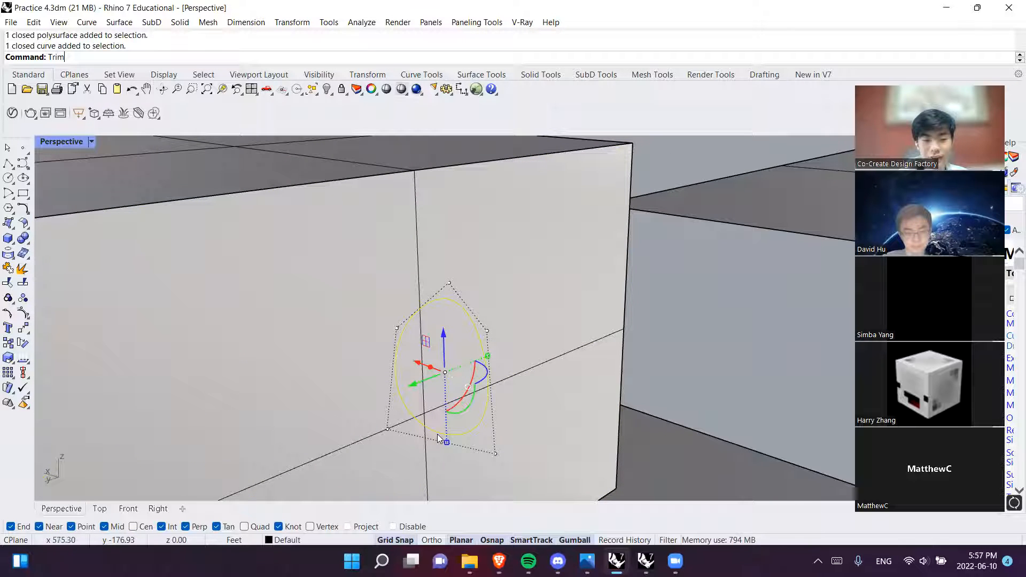
key(Return)
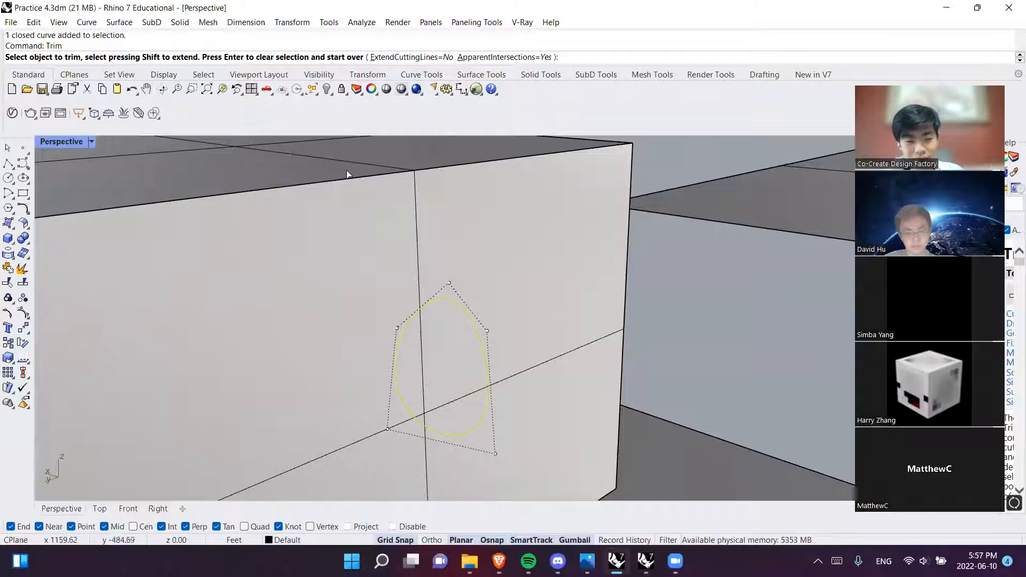
click(448, 352)
right_drag(587, 351, 536, 327)
key(Return)
scroll(546, 373, up, 10)
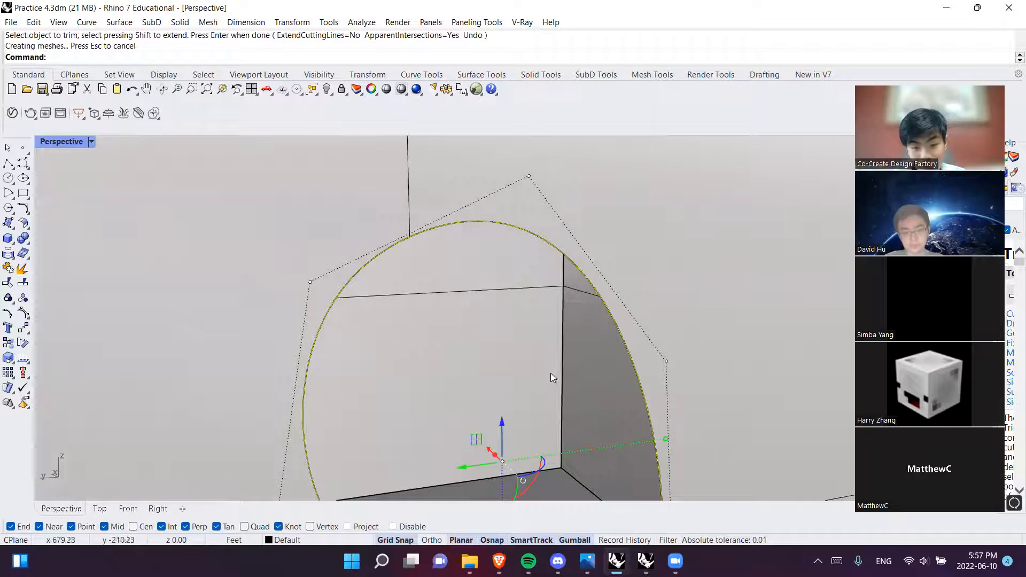
scroll(545, 373, down, 11)
right_drag(582, 369, 692, 332)
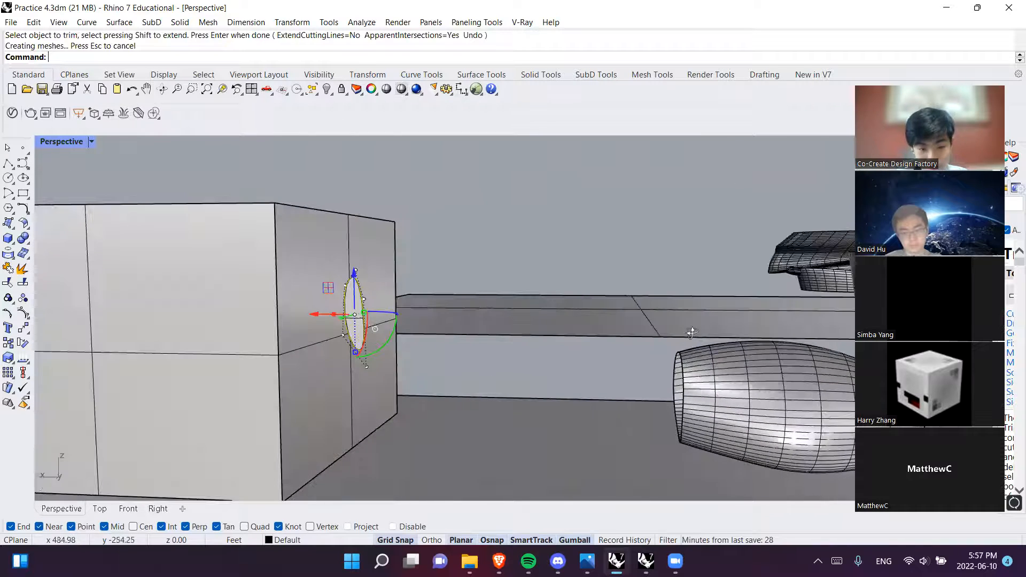
click(539, 253)
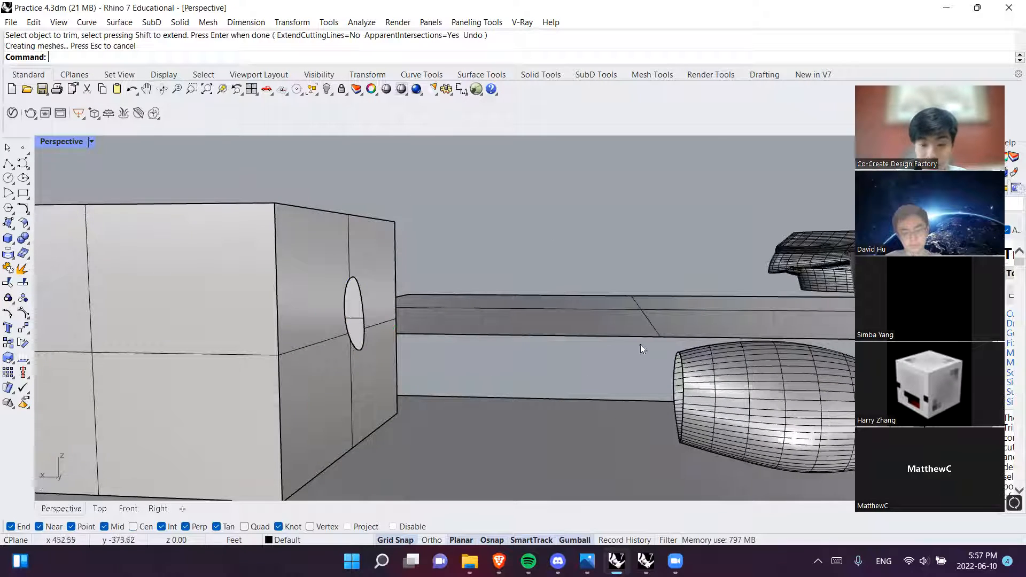
click(676, 360)
click(706, 396)
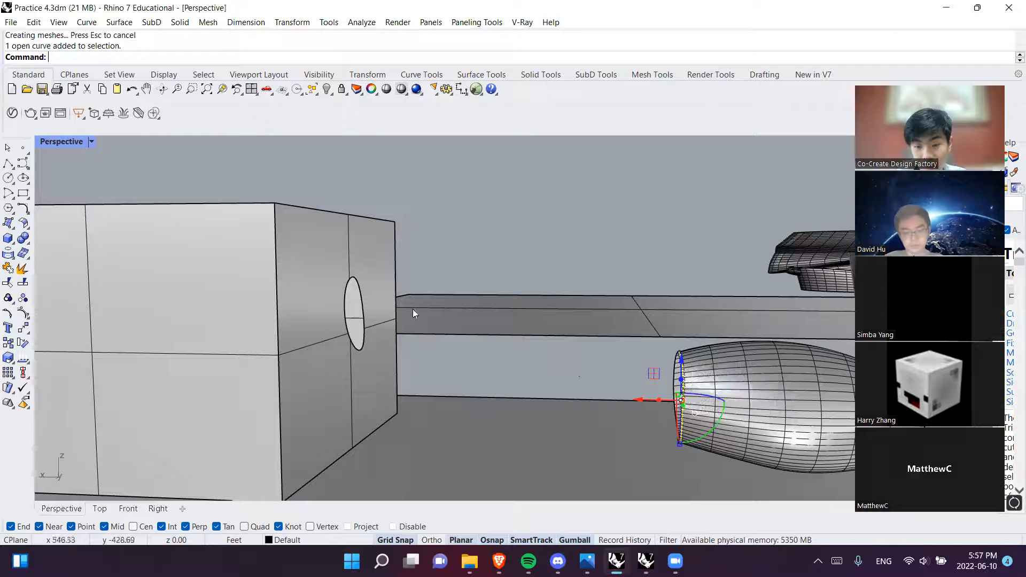
shift+click(365, 303)
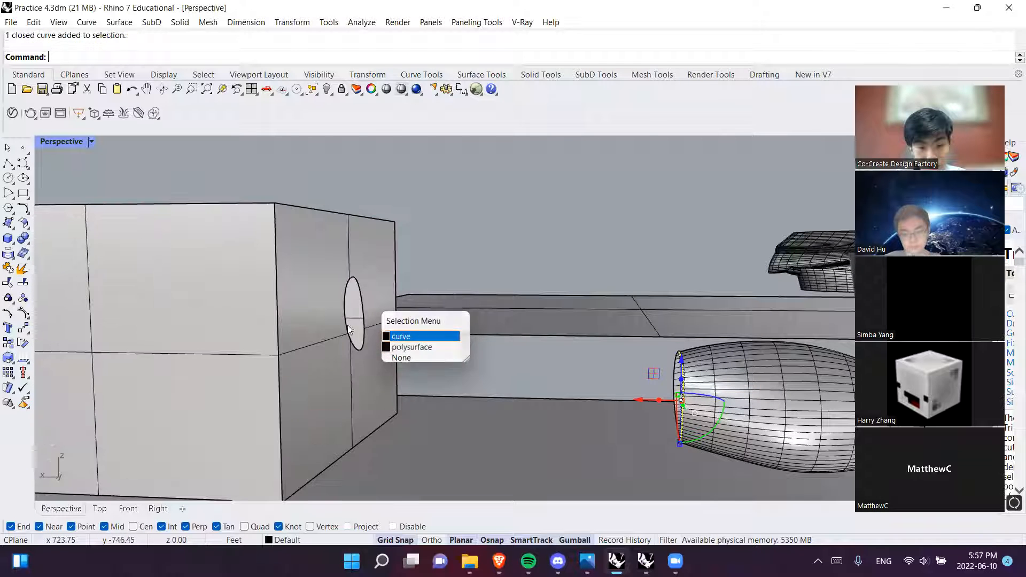
click(414, 338)
click(490, 243)
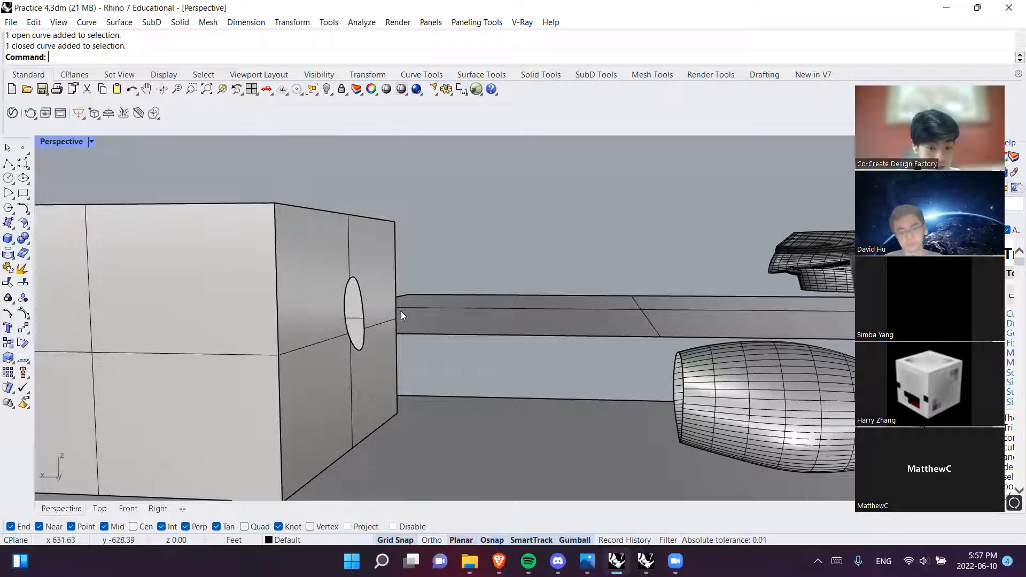
Examine the positions of the box and the ribbed tube in the Front, Top, Right and Perspective views
right_drag(703, 380, 322, 284)
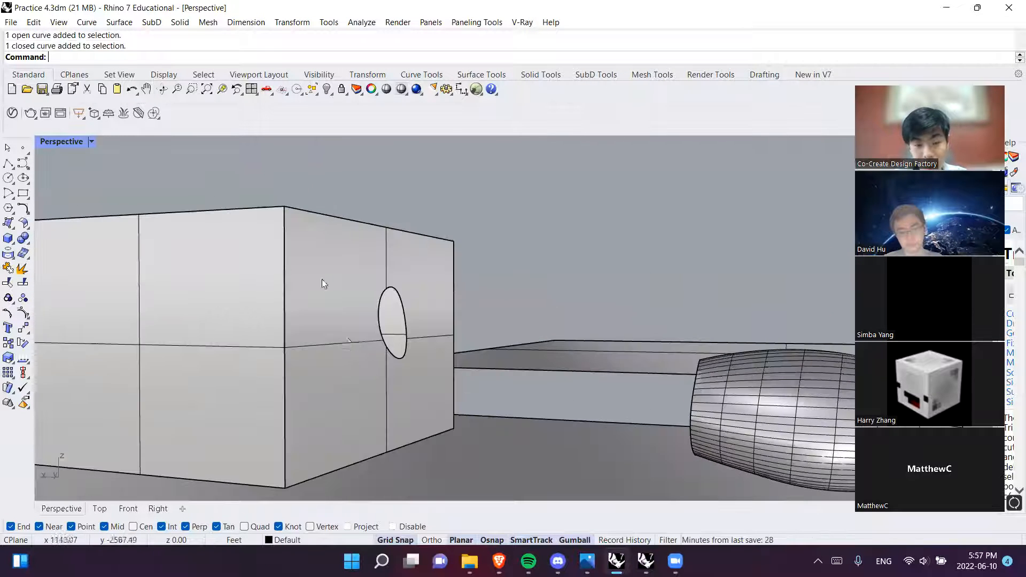
click(135, 507)
scroll(409, 367, up, 5)
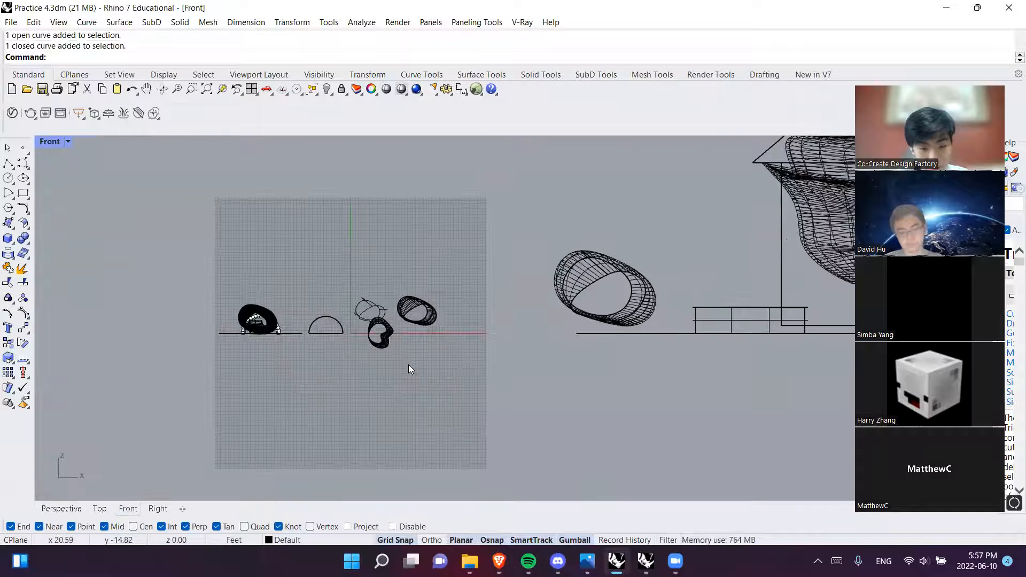
click(56, 509)
click(100, 509)
click(138, 509)
click(157, 509)
scroll(407, 465, down, 16)
right_drag(352, 408, 317, 440)
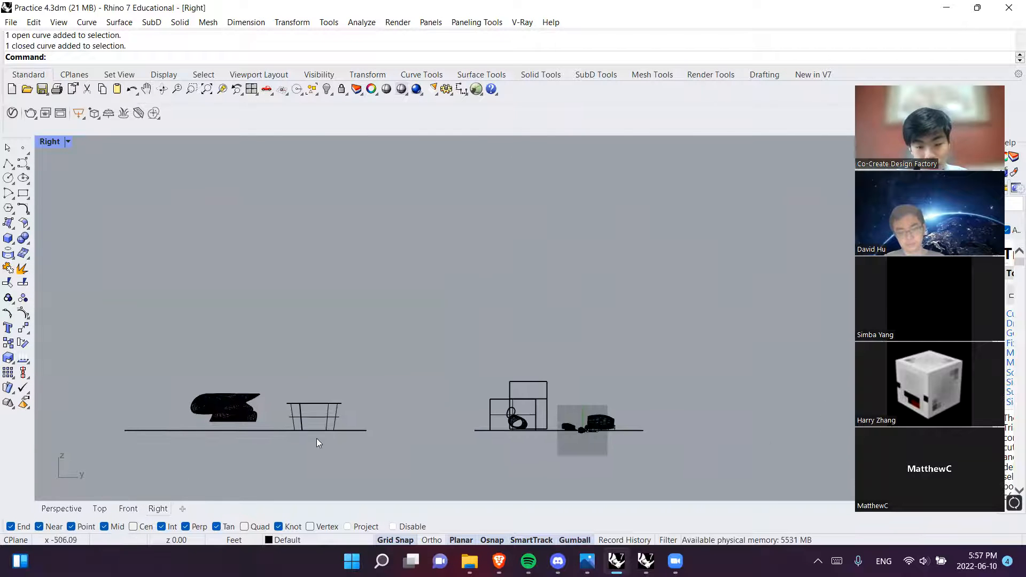
click(130, 509)
click(62, 508)
click(344, 333)
click(164, 511)
scroll(430, 386, down, 5)
scroll(441, 393, up, 12)
right_drag(488, 407, 316, 313)
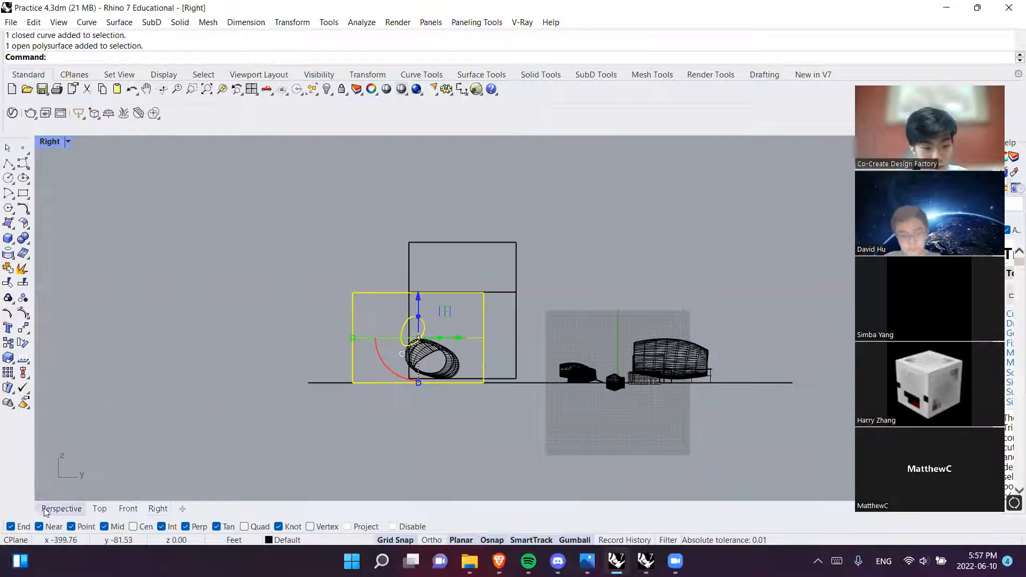
click(62, 508)
scroll(311, 443, down, 5)
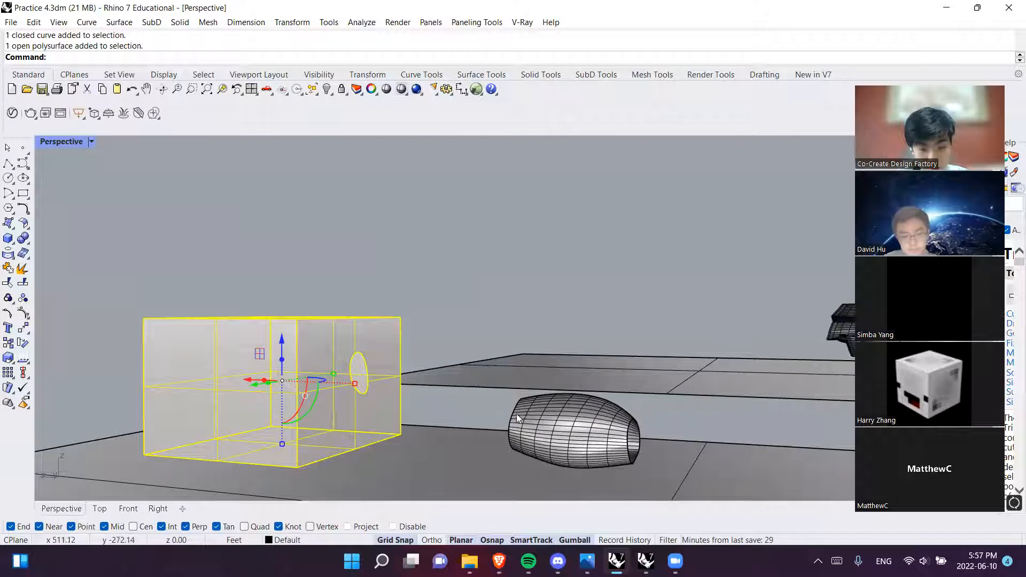
Select the tube, its end curve, the trimmed box and the opening's curve, and move them together along negative Y in the Right view
click(546, 425)
shift+click(515, 409)
shift+click(369, 374)
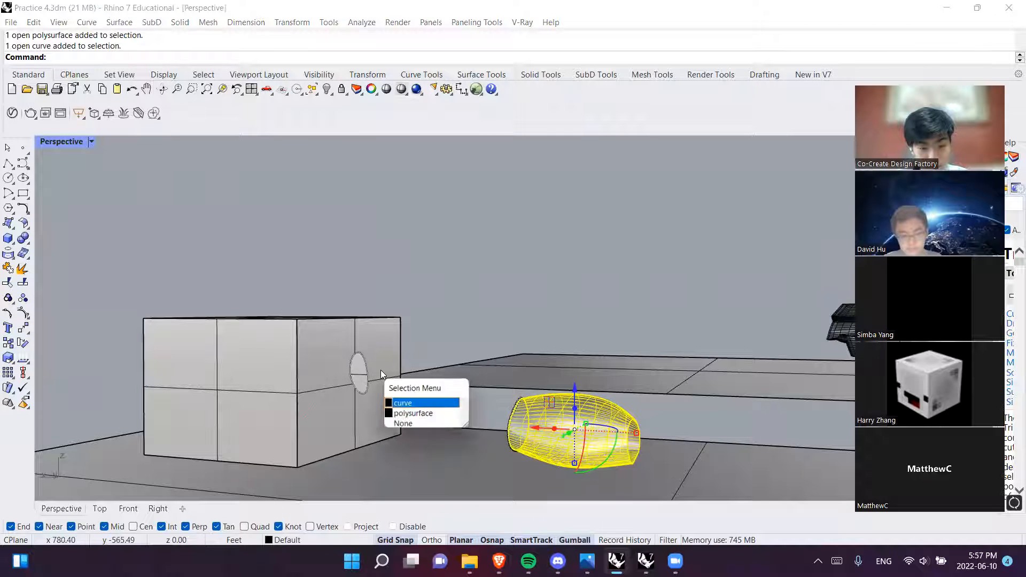
click(414, 402)
shift+click(401, 350)
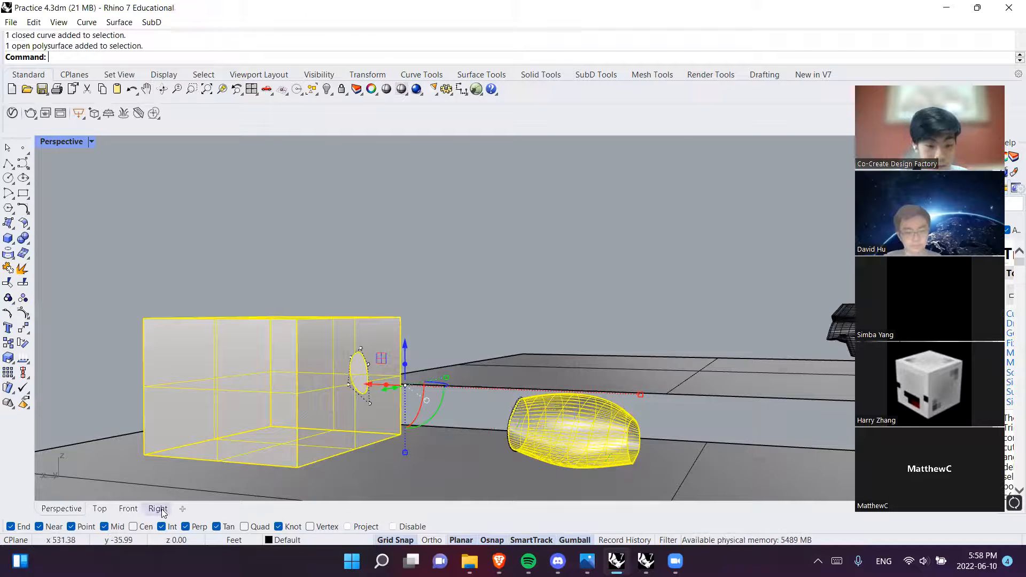
click(157, 508)
drag(433, 348, 340, 348)
Examine the gap between the ribbed tube and the box in the Front view
click(127, 509)
scroll(361, 373, down, 12)
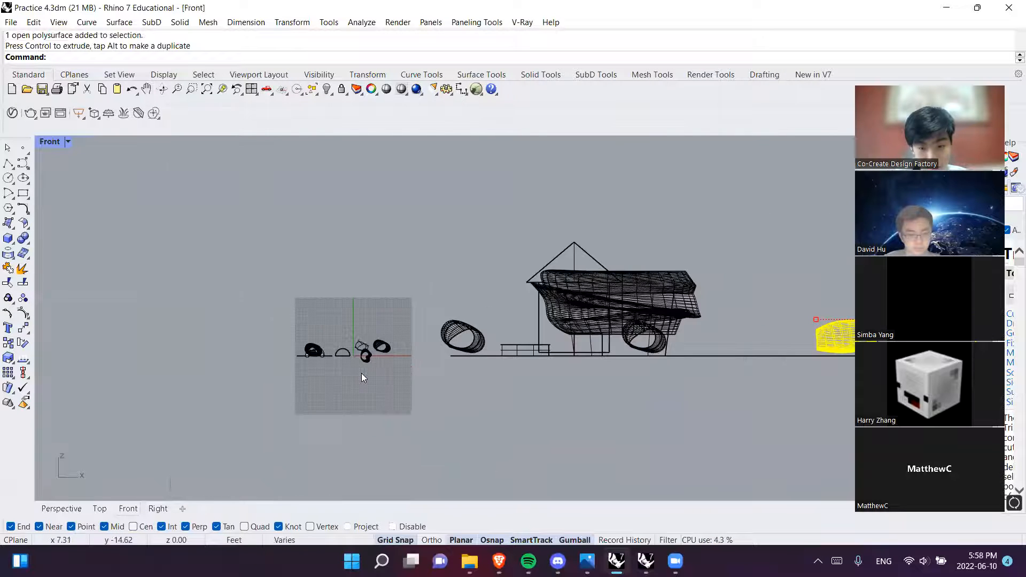
right_drag(699, 335, 368, 360)
click(463, 354)
scroll(505, 402, up, 14)
scroll(509, 384, up, 4)
right_drag(510, 387, 467, 153)
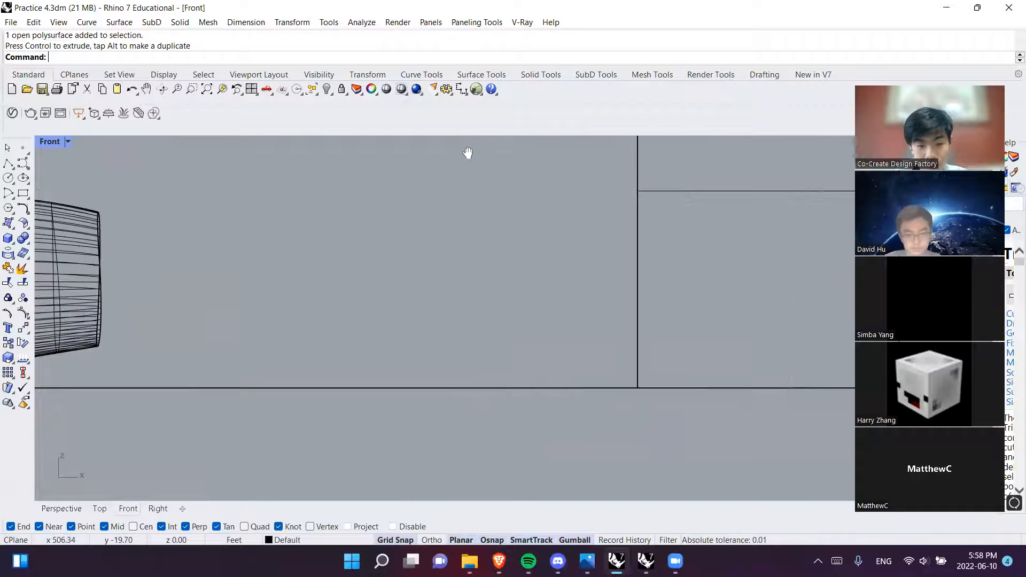
right_drag(498, 356, 510, 410)
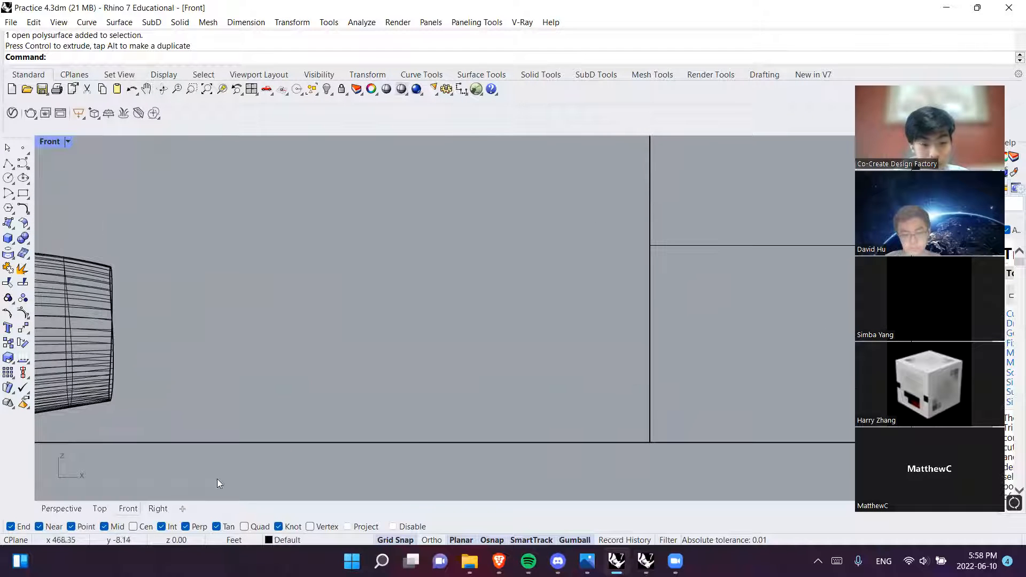
Restore the four-viewport layout and frame the tube and the box in the Front view
double_click(47, 146)
right_drag(688, 249, 732, 222)
scroll(280, 404, down, 4)
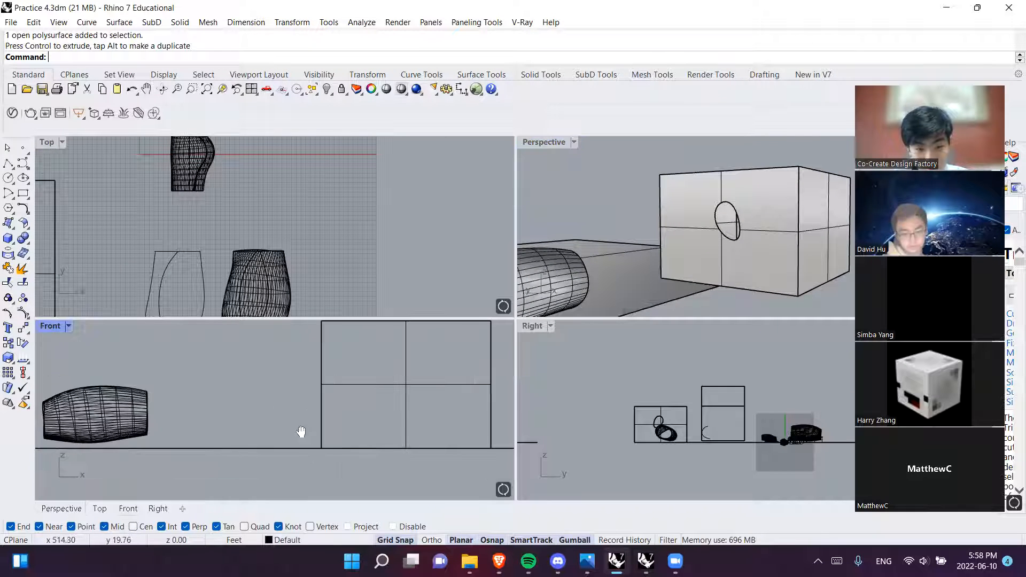
right_drag(301, 431, 336, 463)
scroll(713, 206, up, 3)
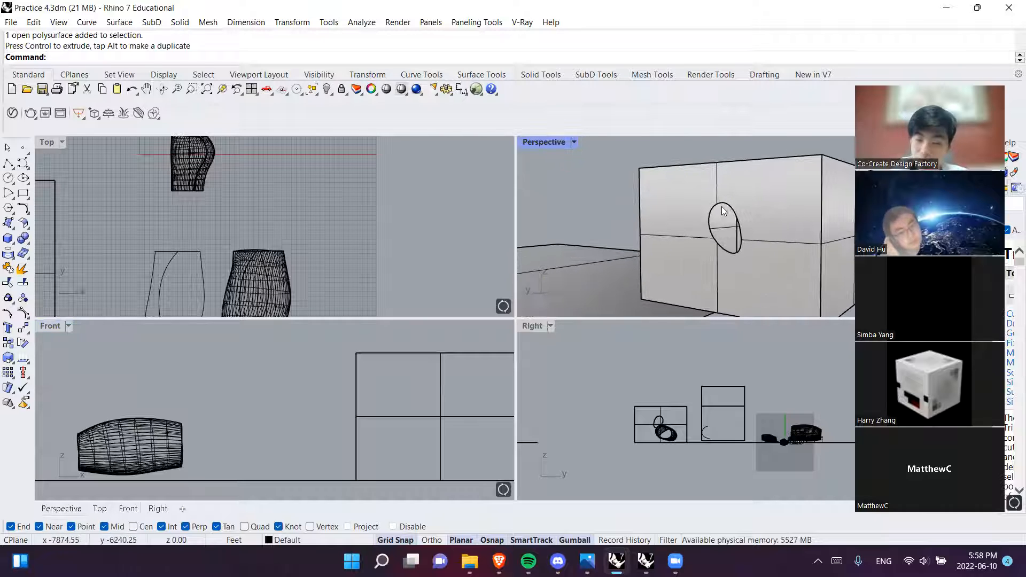
right_click(719, 211)
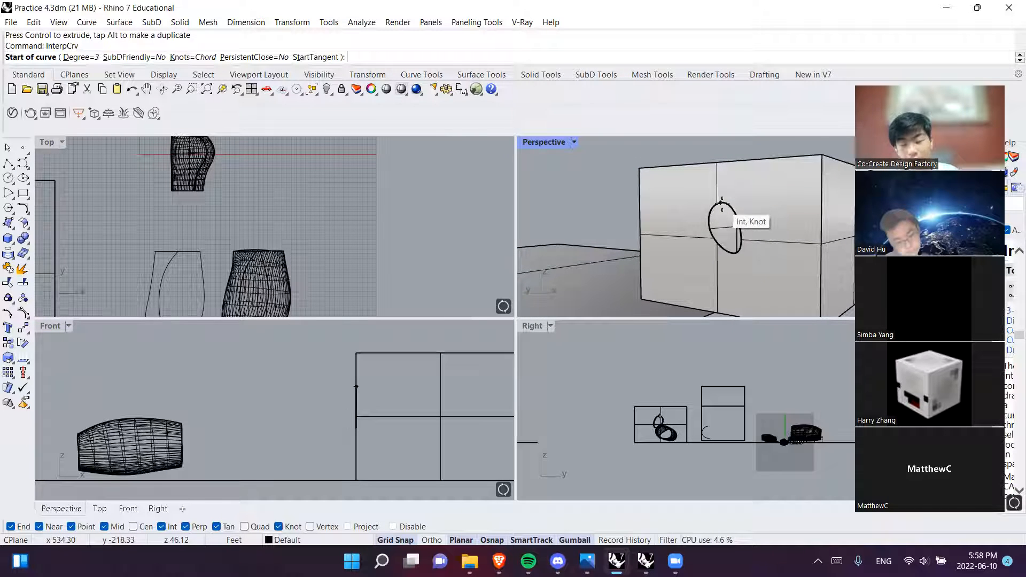
scroll(719, 203, up, 2)
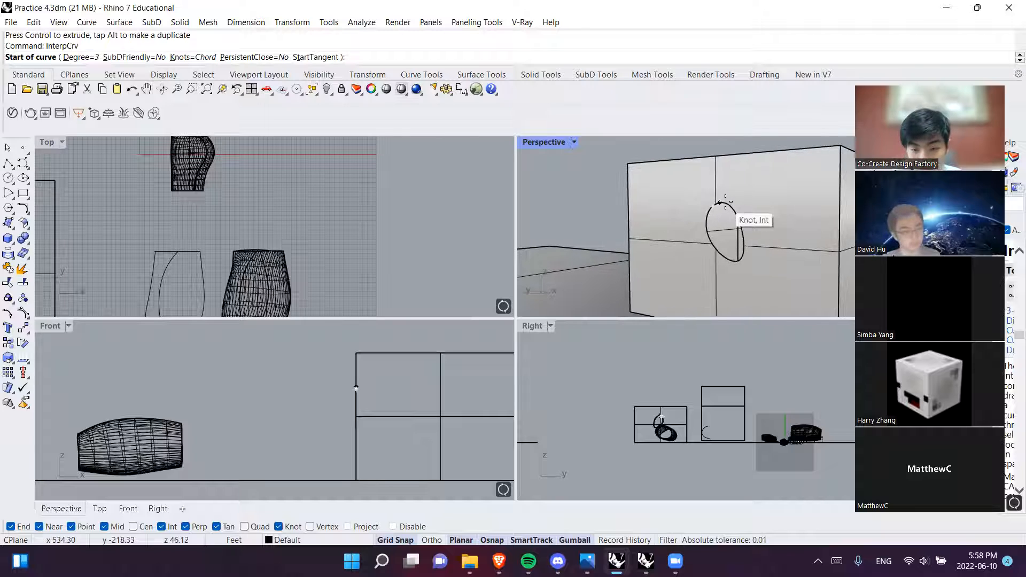
key(Escape)
Select the opening's curve, zoom the Perspective view to it, and clear the selection
click(720, 205)
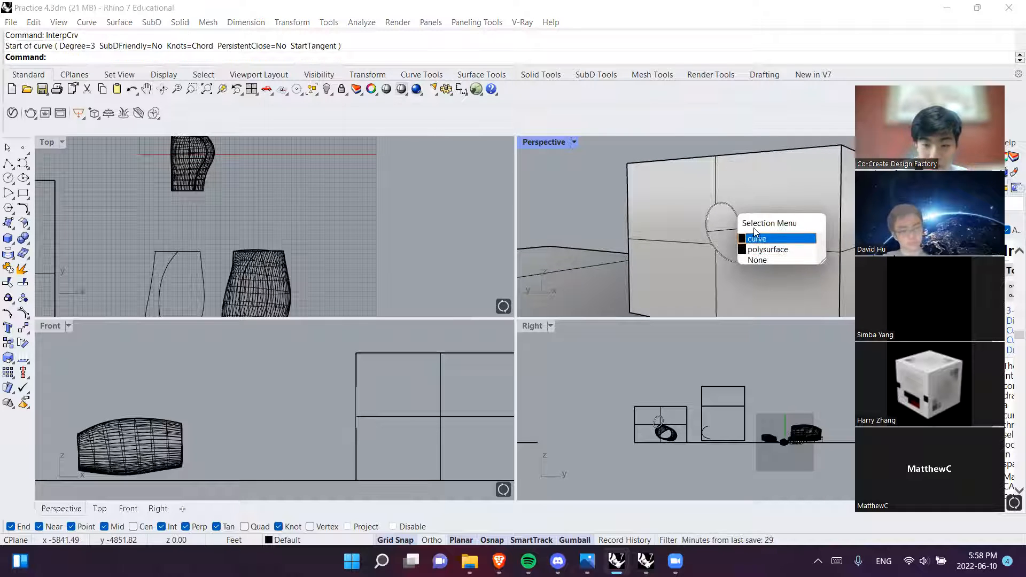
click(775, 239)
key(Return)
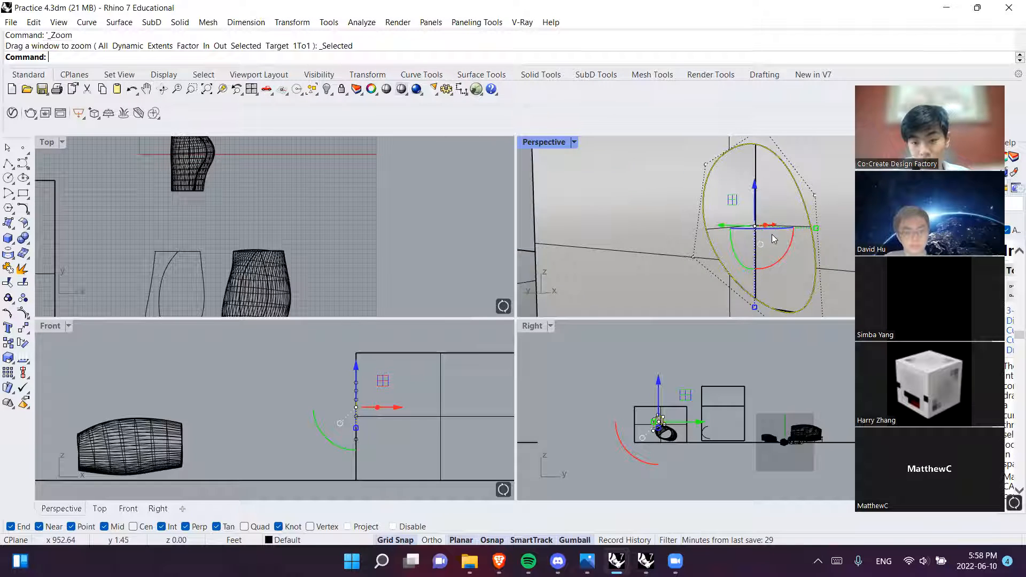
shift+right_drag(605, 240, 688, 211)
click(547, 203)
Start an interpolated curve at the top of the oval opening and place points descending towards the tube in the Front view
right_click(548, 204)
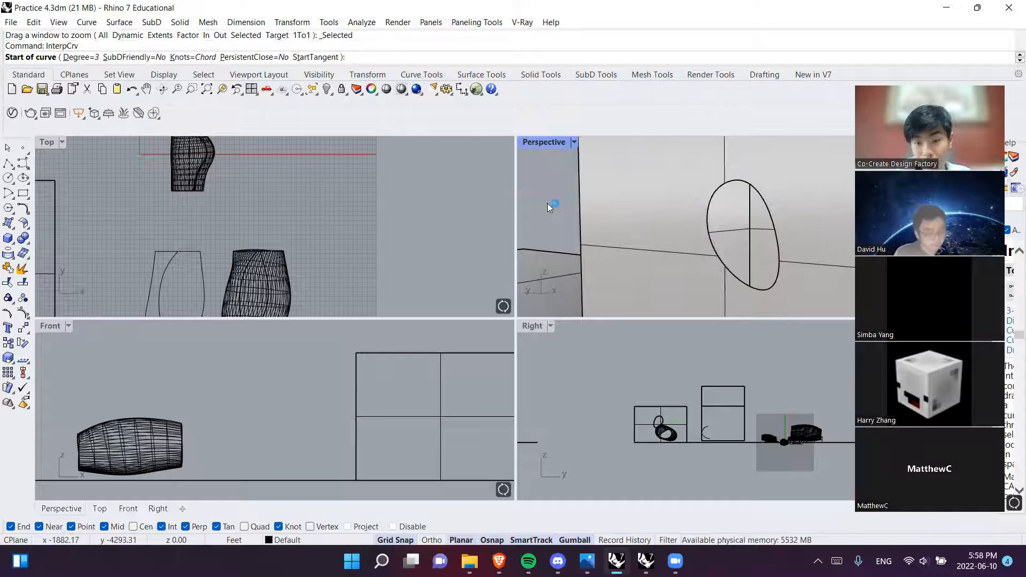
click(732, 179)
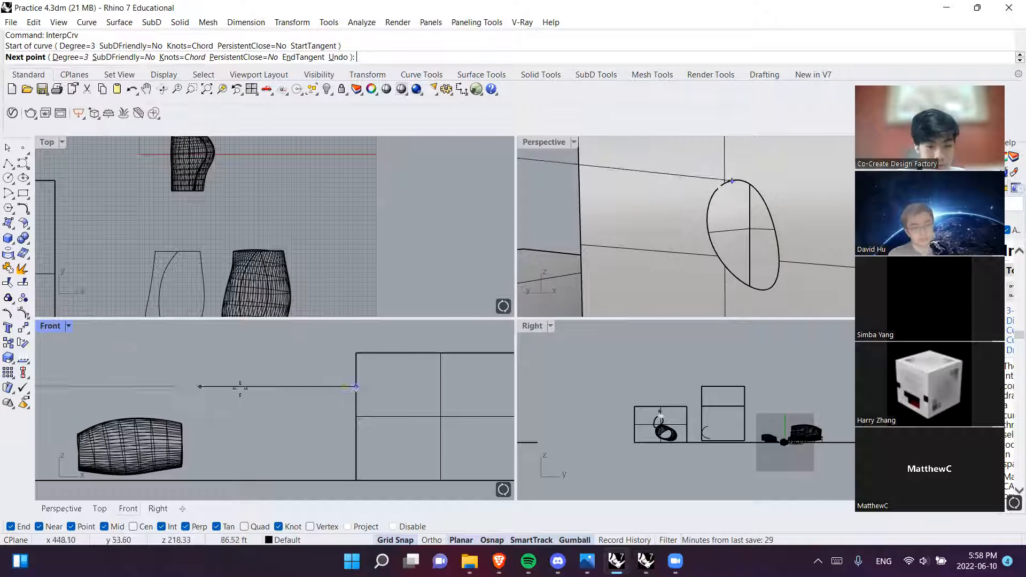
scroll(263, 411, up, 4)
shift+right_drag(264, 405, 271, 436)
click(322, 357)
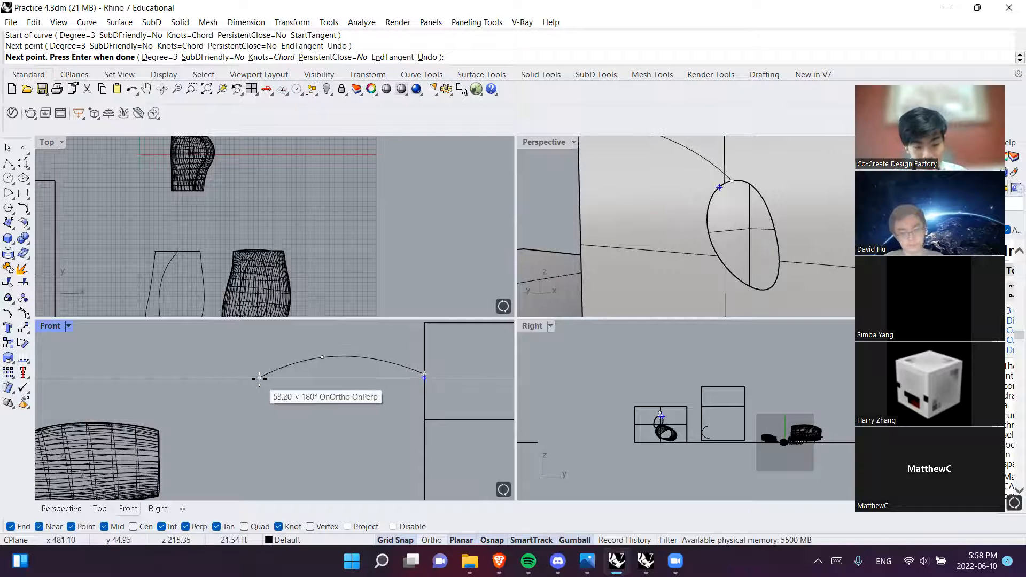
key(ctrl+z)
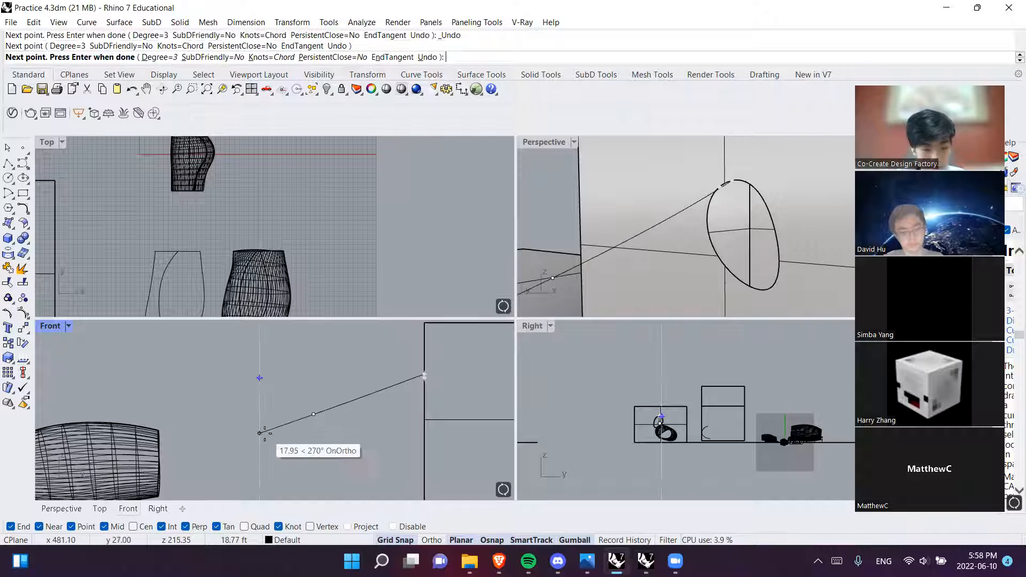
click(260, 434)
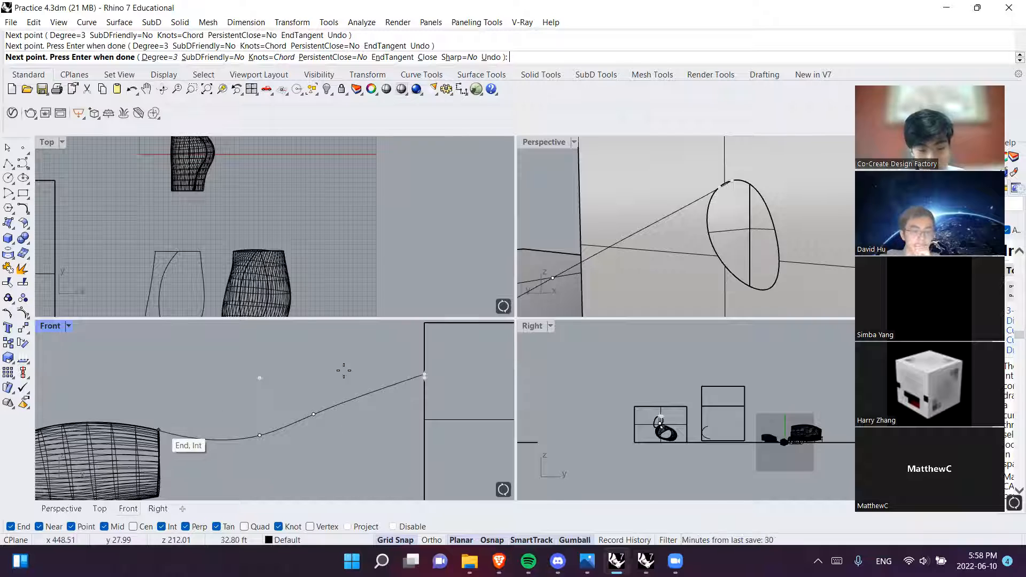
Finish the interpolated curve on a knot of the upper edge of the tube's open end
shift+right_drag(567, 265, 744, 218)
scroll(737, 214, down, 8)
right_drag(690, 246, 610, 270)
scroll(609, 268, up, 6)
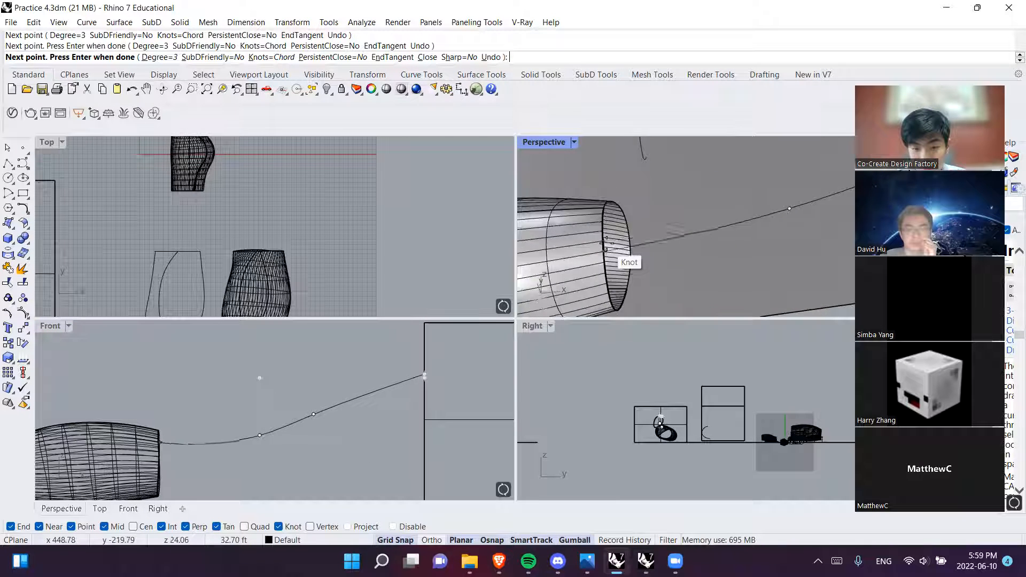
scroll(605, 243, up, 3)
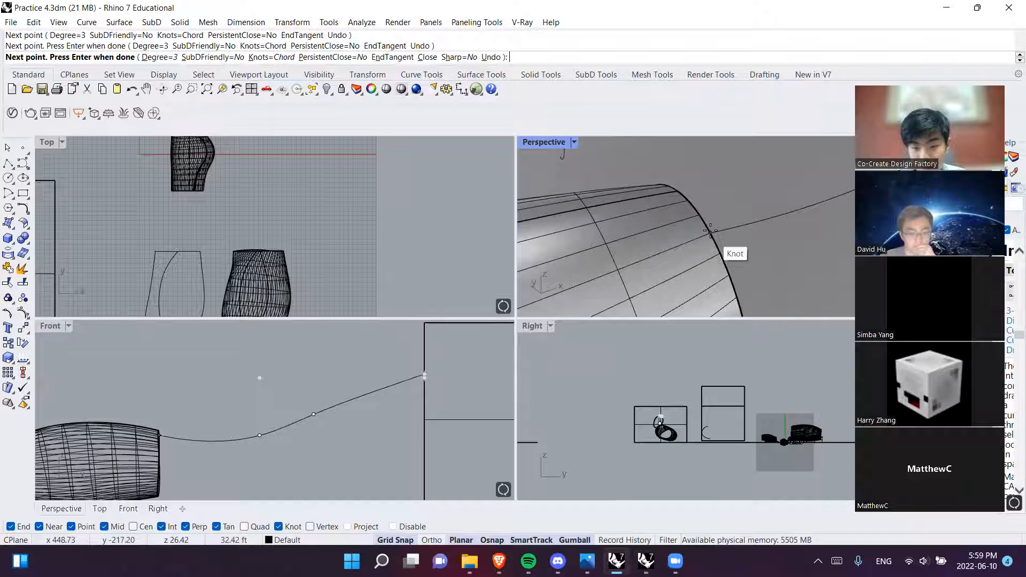
click(711, 233)
key(Return)
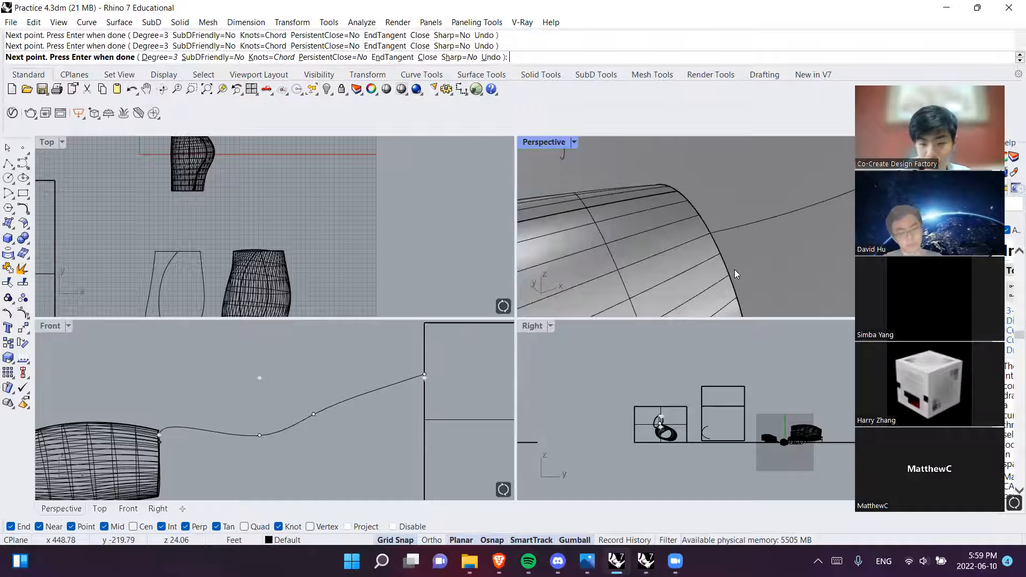
Start a second interpolated curve at the lowest point of the oval opening
scroll(403, 374, down, 4)
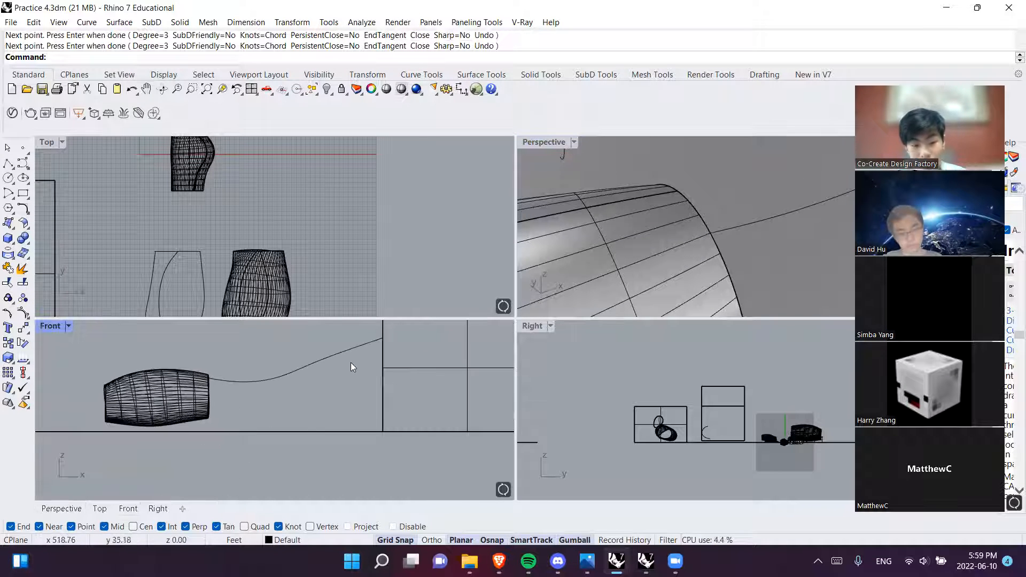
shift+right_drag(641, 234, 538, 259)
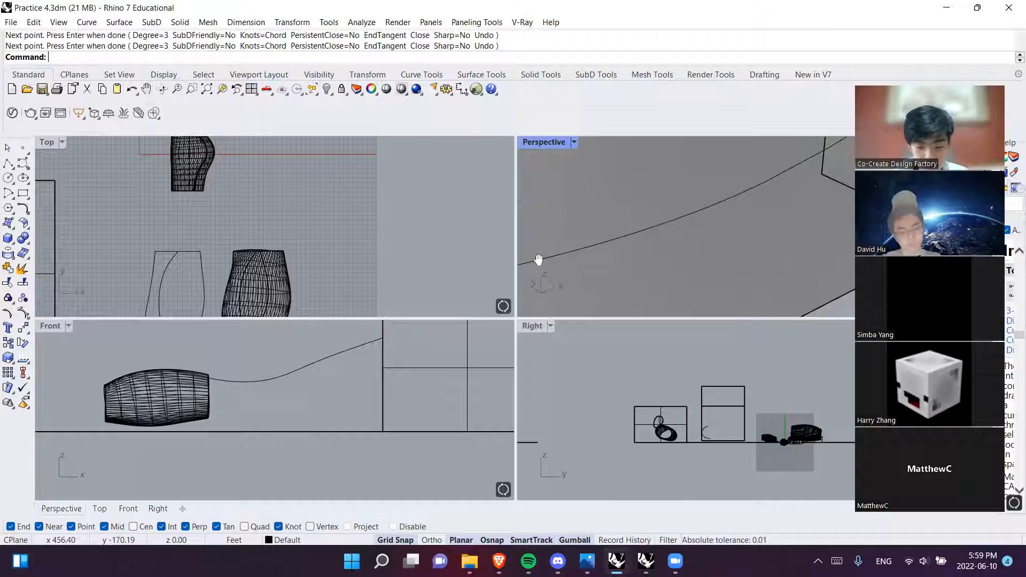
key(Return)
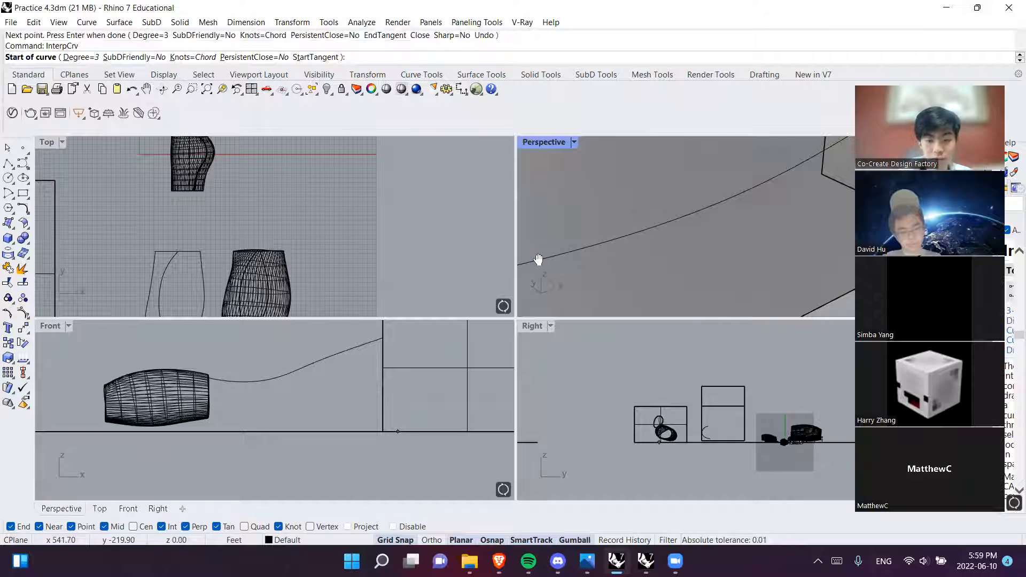
right_drag(683, 275, 641, 240)
scroll(699, 214, down, 4)
scroll(684, 245, up, 12)
scroll(716, 276, up, 3)
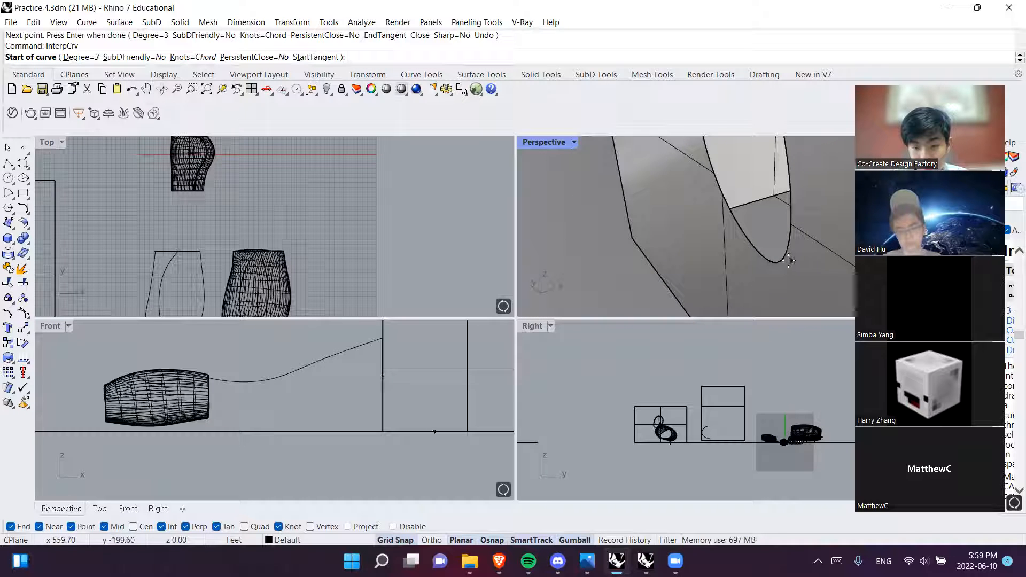
click(775, 261)
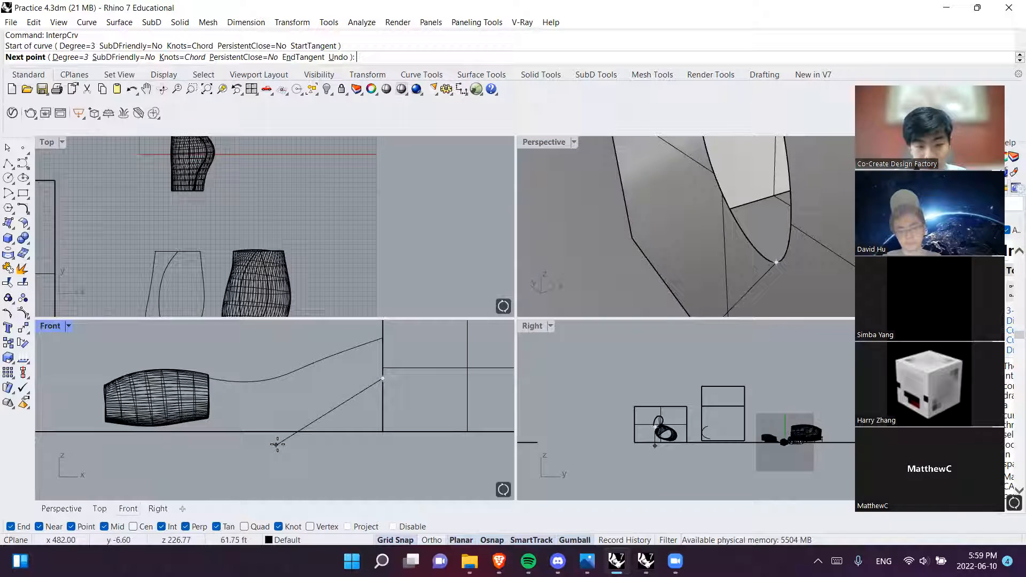
Run the second curve through wavy intermediate points in the Front view and end it at the bottom edge of the tube's open end
click(343, 408)
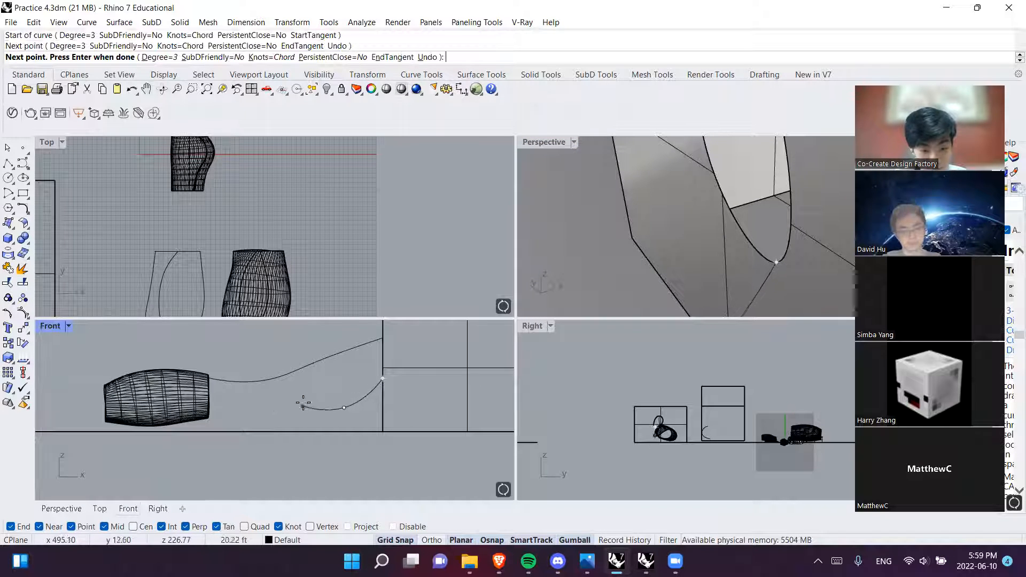
click(247, 416)
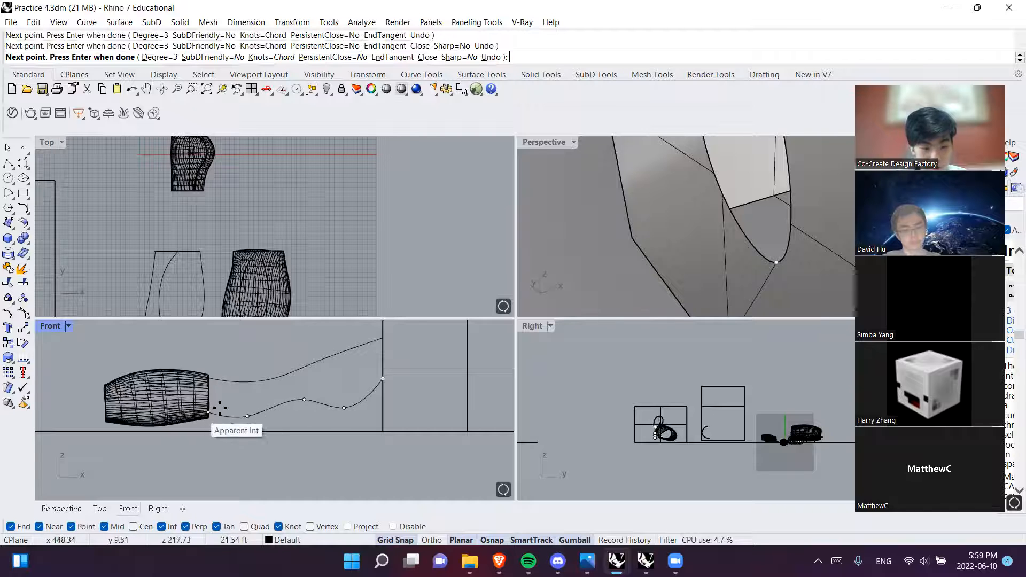
scroll(215, 409, up, 8)
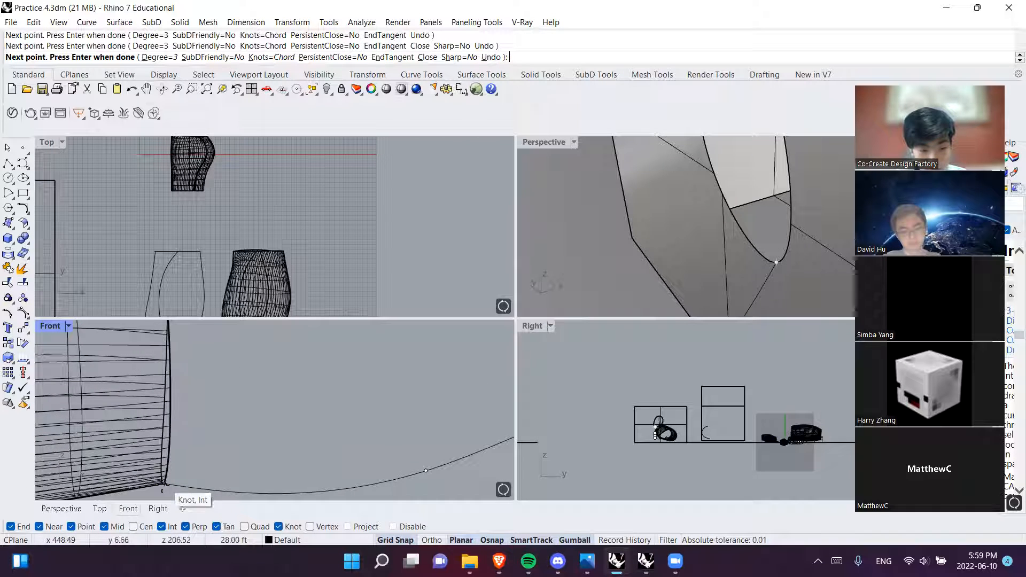
click(163, 483)
key(Return)
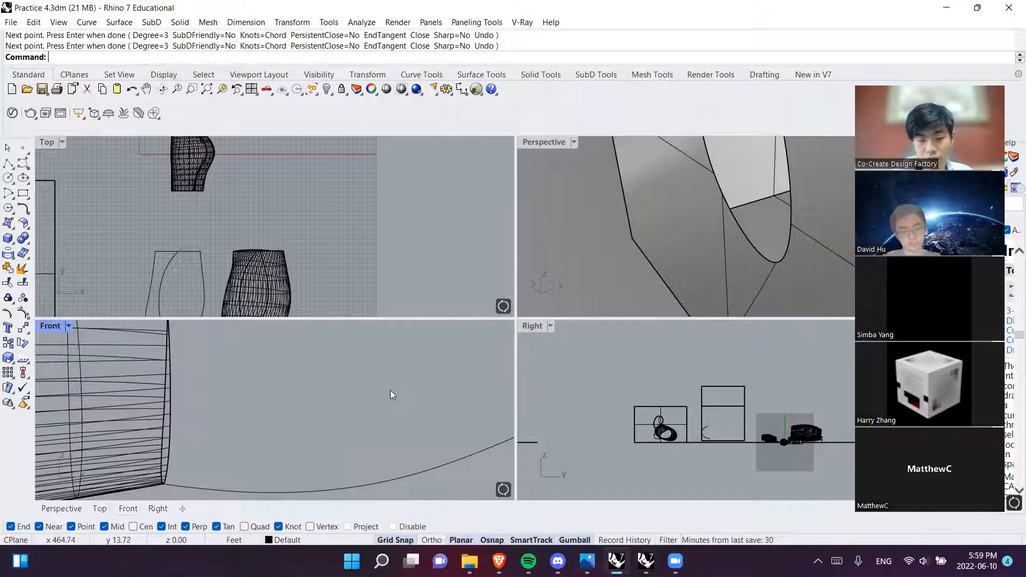
Start a third interpolated curve on the side of the tube's open edge and place two points towards the box in the Front view
scroll(467, 279, down, 3)
right_drag(612, 224, 746, 260)
key(Return)
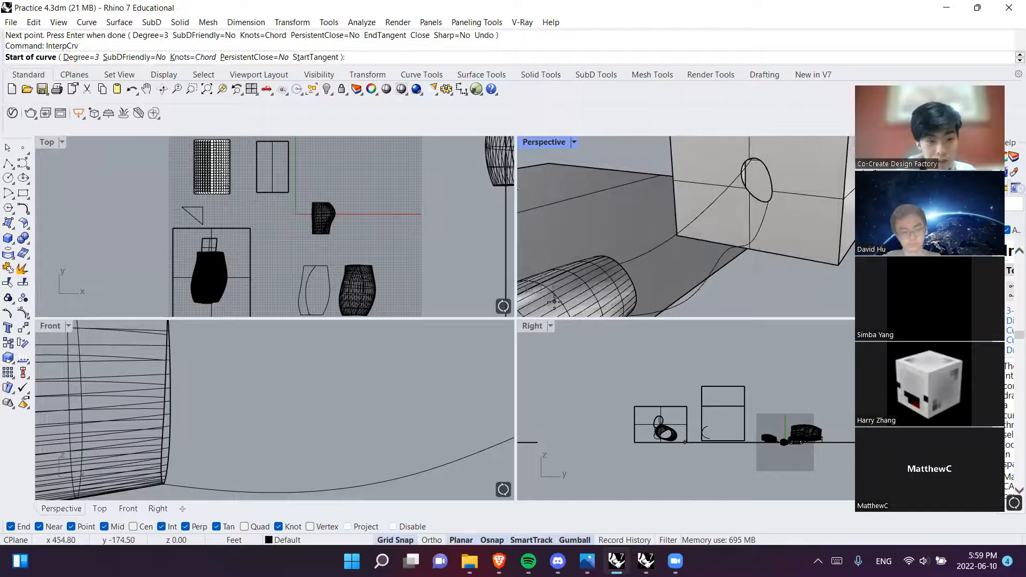
click(632, 279)
right_drag(632, 279, 847, 240)
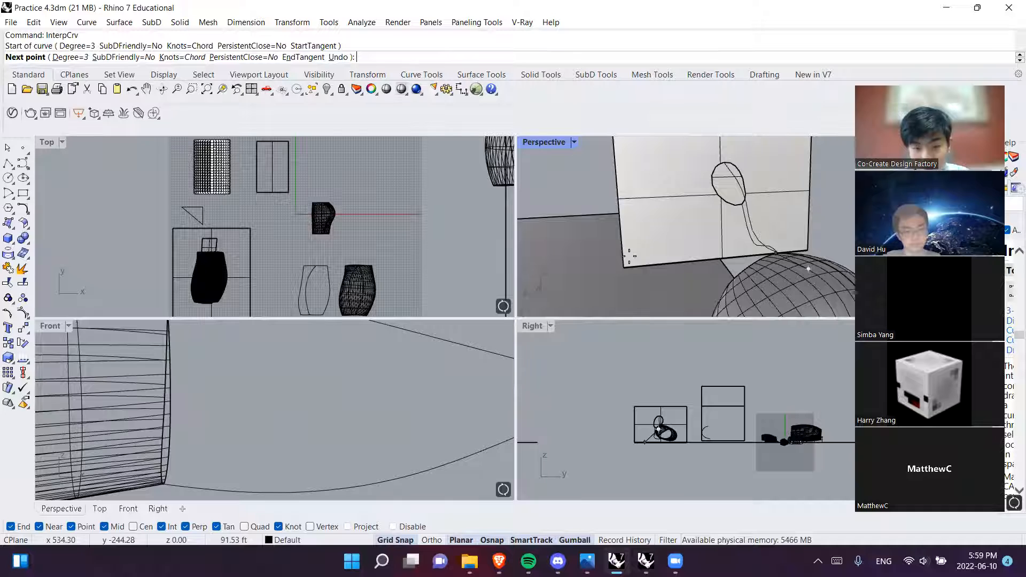
right_drag(629, 256, 556, 268)
scroll(367, 412, down, 4)
shift+right_drag(326, 442, 257, 483)
scroll(295, 419, down, 5)
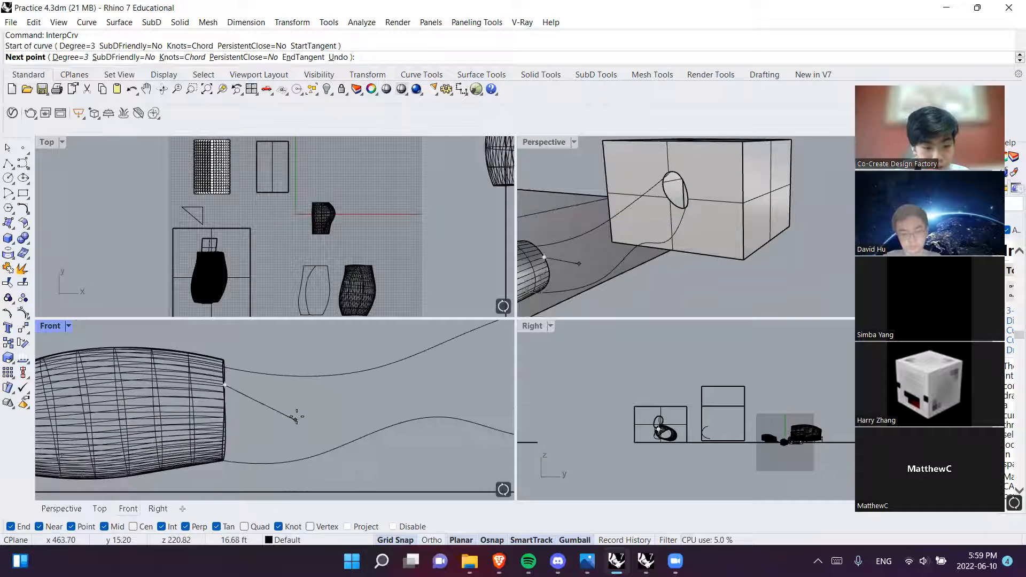
click(296, 416)
click(435, 408)
Add one more point to the third curve near the box and end it on a knot at the side of the oval opening
right_drag(435, 407, 191, 415)
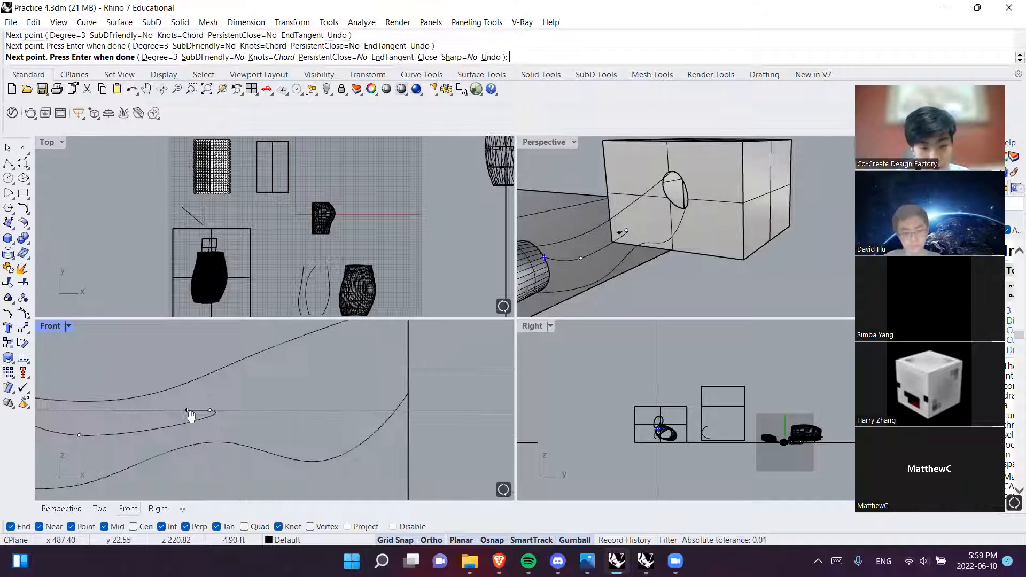
click(321, 368)
right_drag(347, 377, 290, 419)
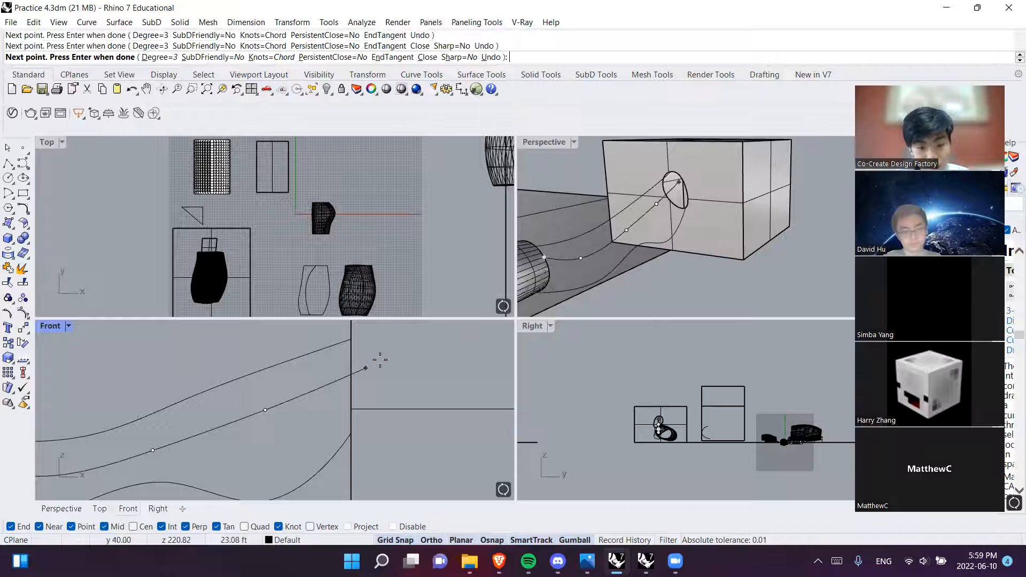
scroll(687, 182, up, 5)
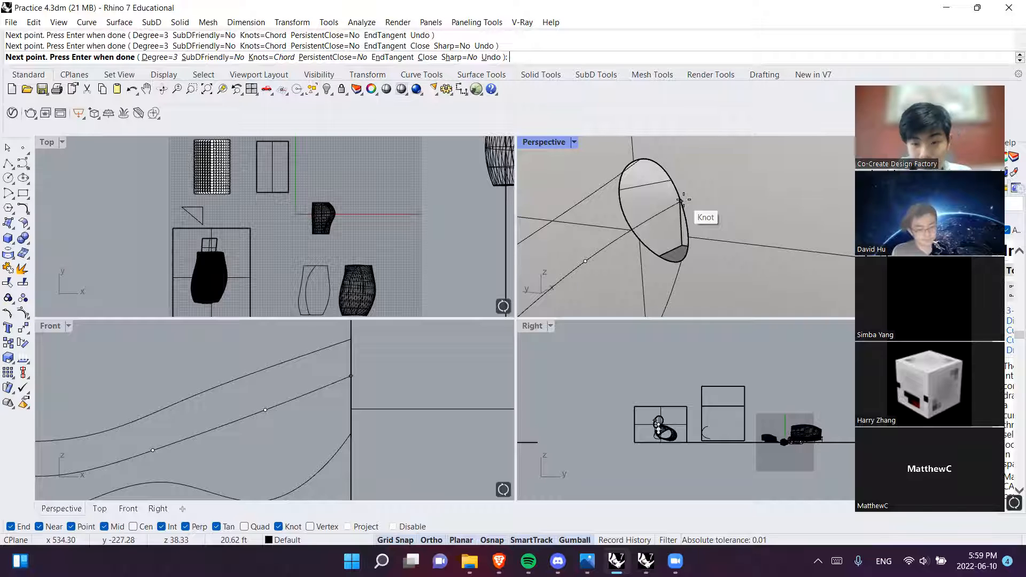
click(681, 201)
key(Return)
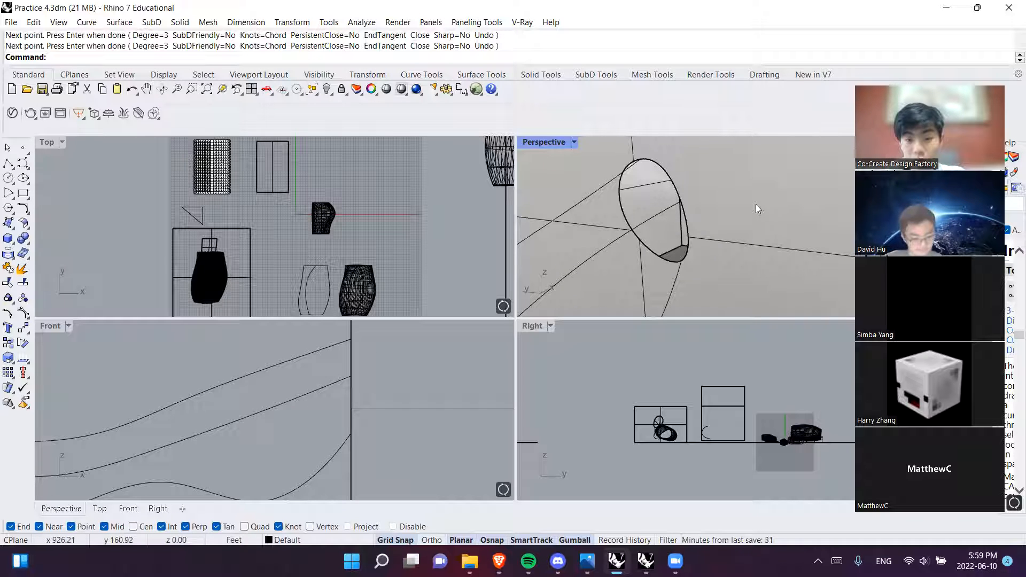
Inspect the three connecting curves between the tube and the opening in the Perspective view, clearing any selection
scroll(608, 266, down, 3)
scroll(608, 266, down, 2)
right_drag(609, 266, 658, 286)
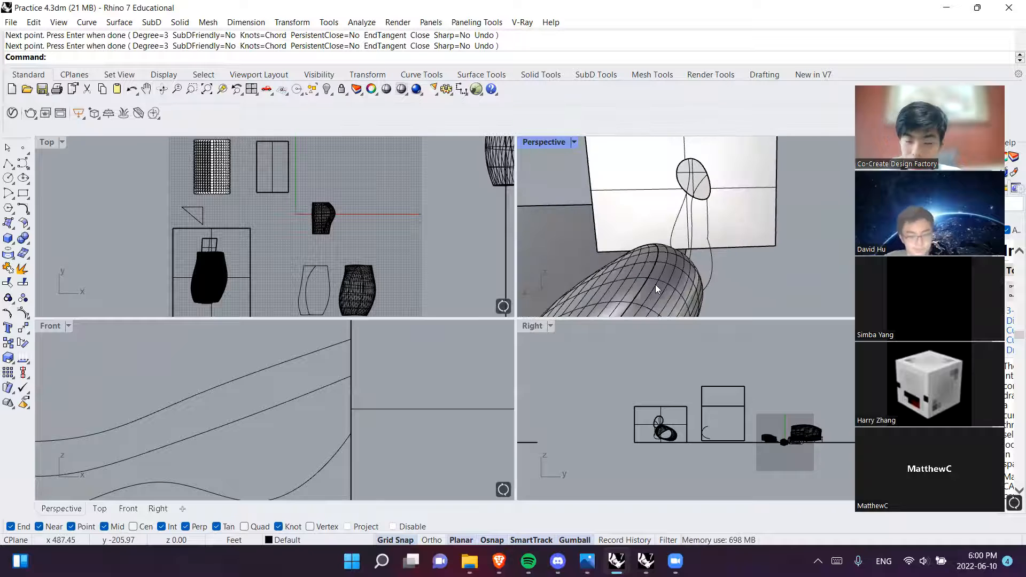
drag(722, 265, 696, 251)
click(742, 272)
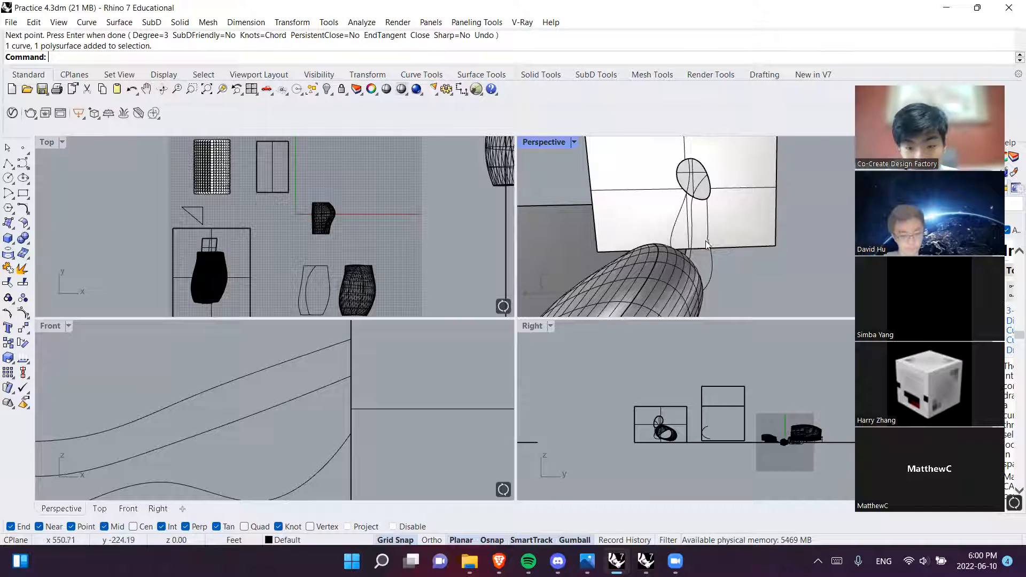
Examine the shape and points of the middle connecting curve in the Perspective and Front views
scroll(694, 262, up, 5)
click(690, 256)
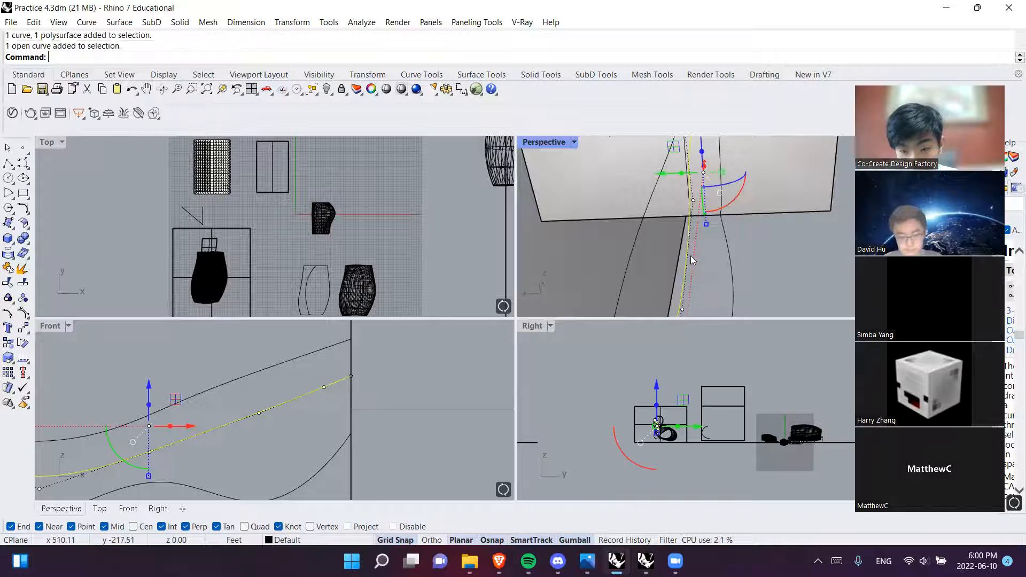
scroll(691, 261, down, 3)
shift+right_drag(690, 256, 637, 240)
click(577, 294)
mouse_move(641, 291)
shift+right_down()
mouse_move(626, 233)
mouse_move(623, 286)
shift+right_up()
double_click(545, 141)
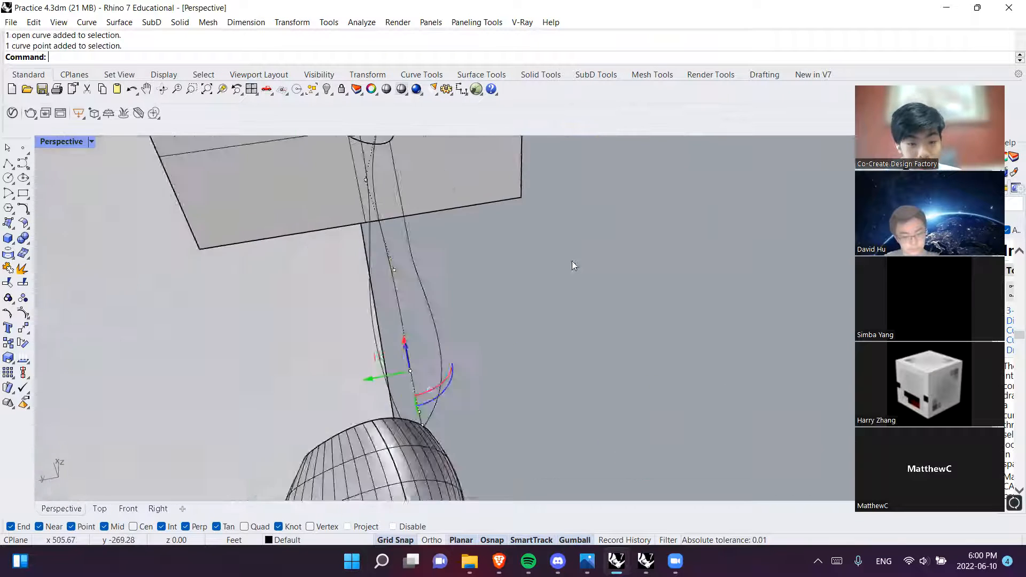
scroll(572, 262, down, 3)
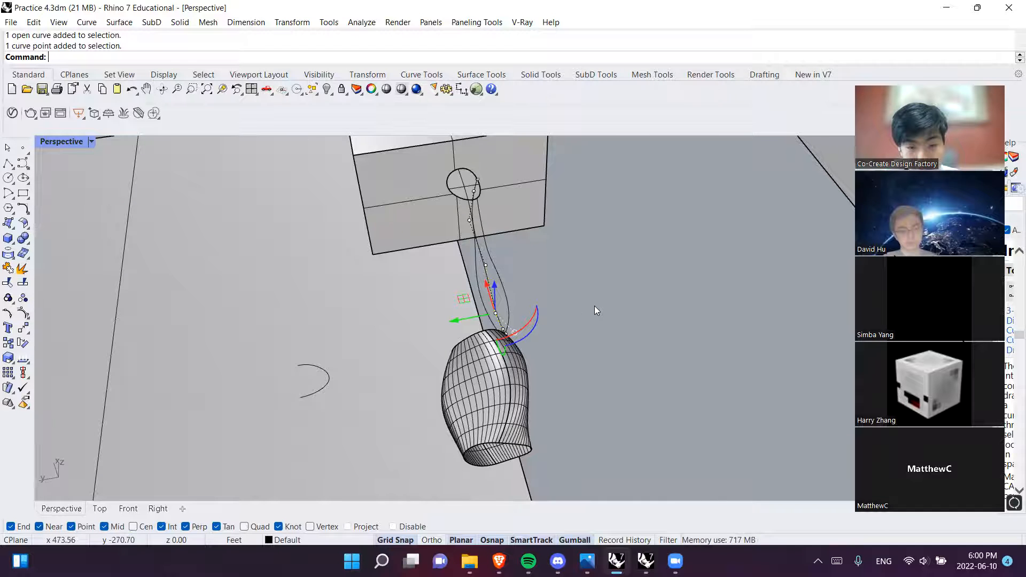
click(127, 509)
scroll(228, 408, down, 3)
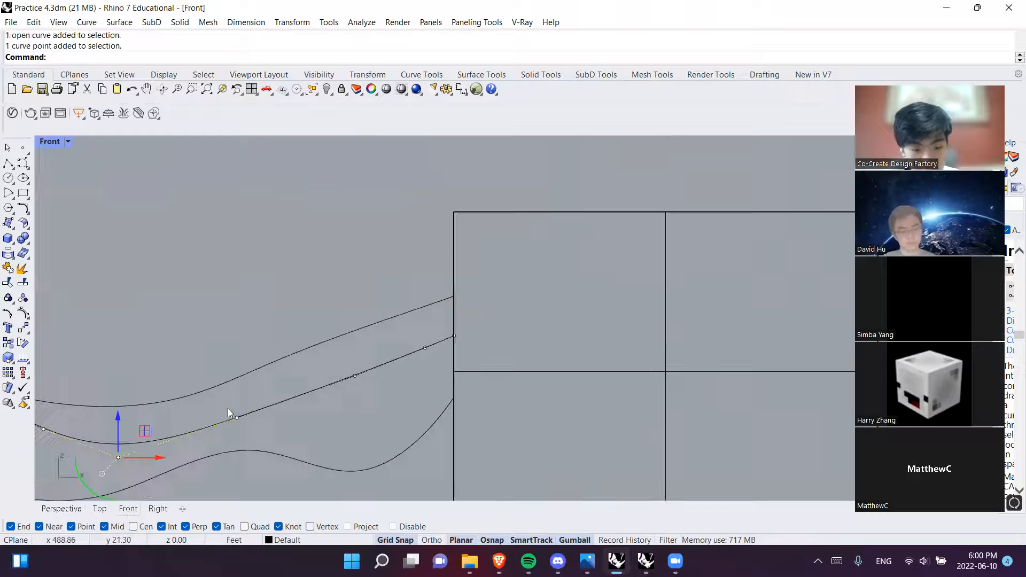
double_click(55, 143)
Start a fourth interpolated curve on the remaining side of the oval opening and place two points towards the tube in the Front view
shift+right_drag(654, 175, 639, 285)
right_click(639, 285)
scroll(687, 296, up, 5)
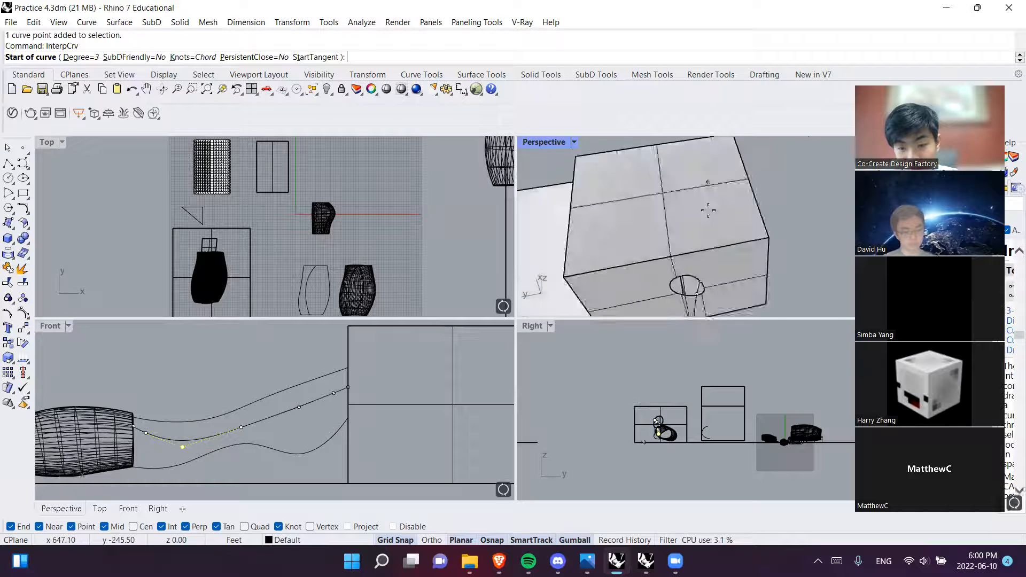
text(z)
click(668, 201)
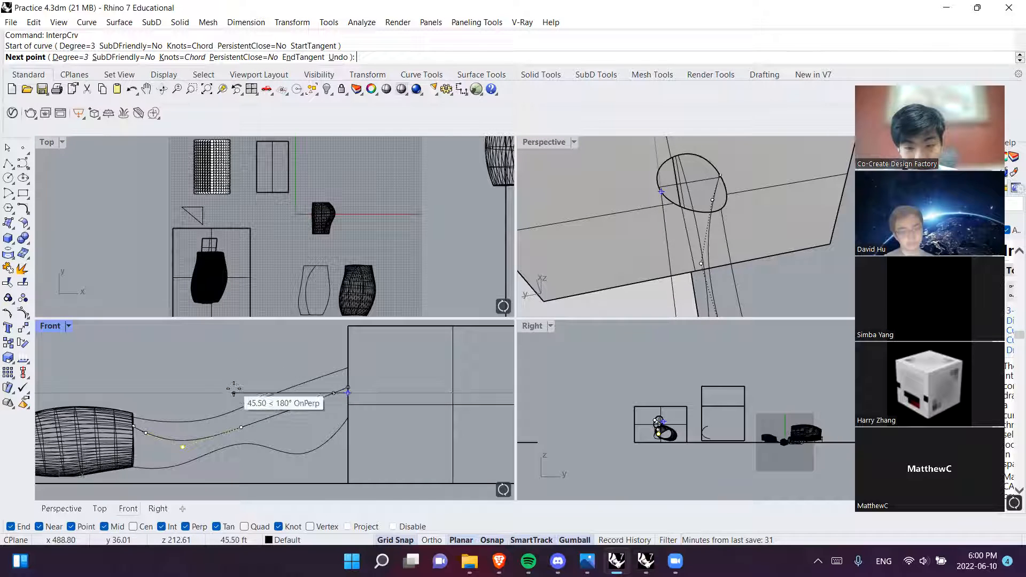
click(241, 368)
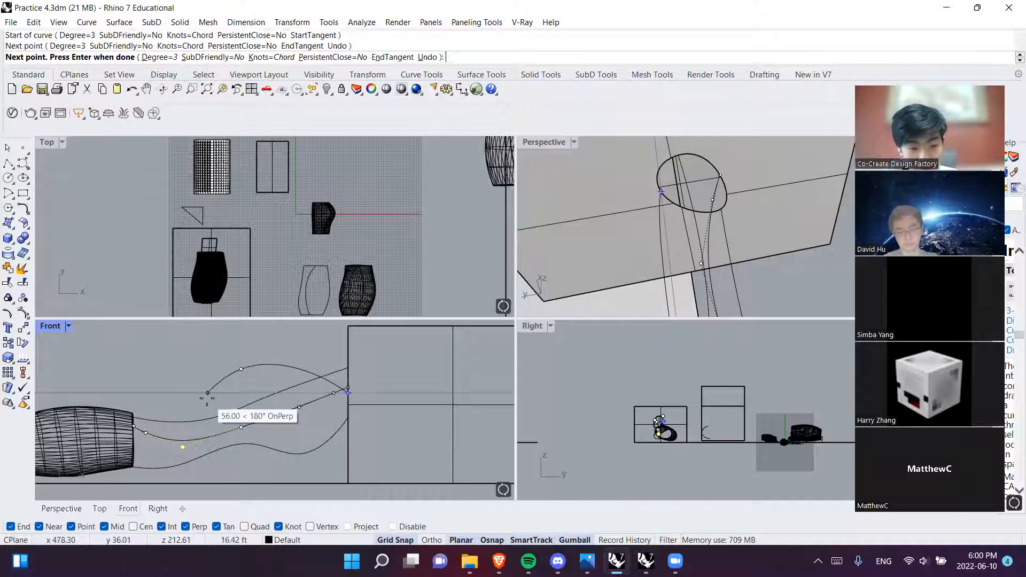
click(208, 394)
End the fourth interpolated curve on a knot at the side of the tube's open edge
shift+right_drag(653, 267, 639, 149)
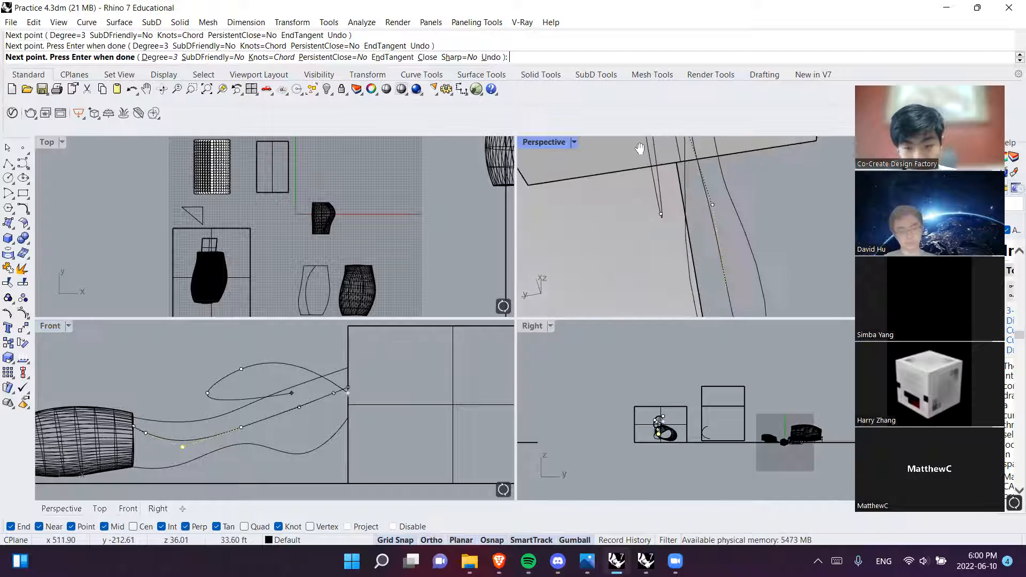
shift+right_drag(674, 257, 543, 215)
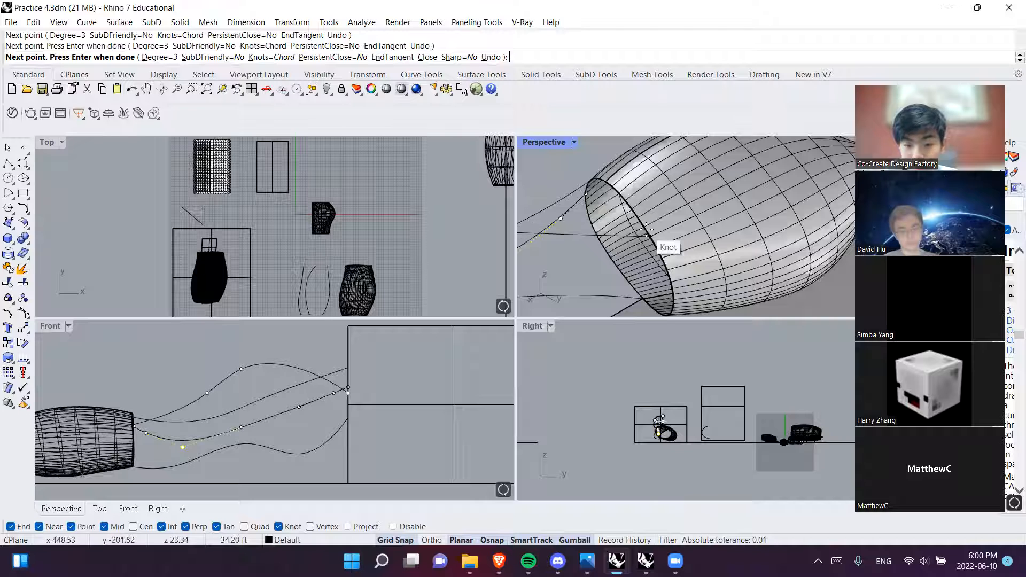
click(650, 236)
key(Return)
scroll(630, 247, down, 8)
click(607, 210)
shift+right_drag(611, 270, 708, 227)
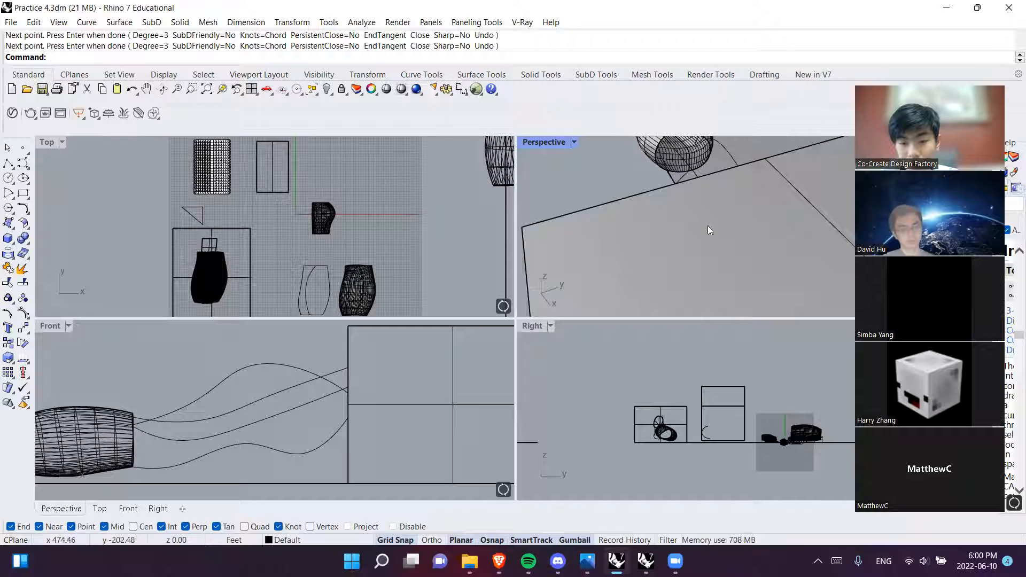
double_click(541, 142)
right_drag(495, 217, 625, 254)
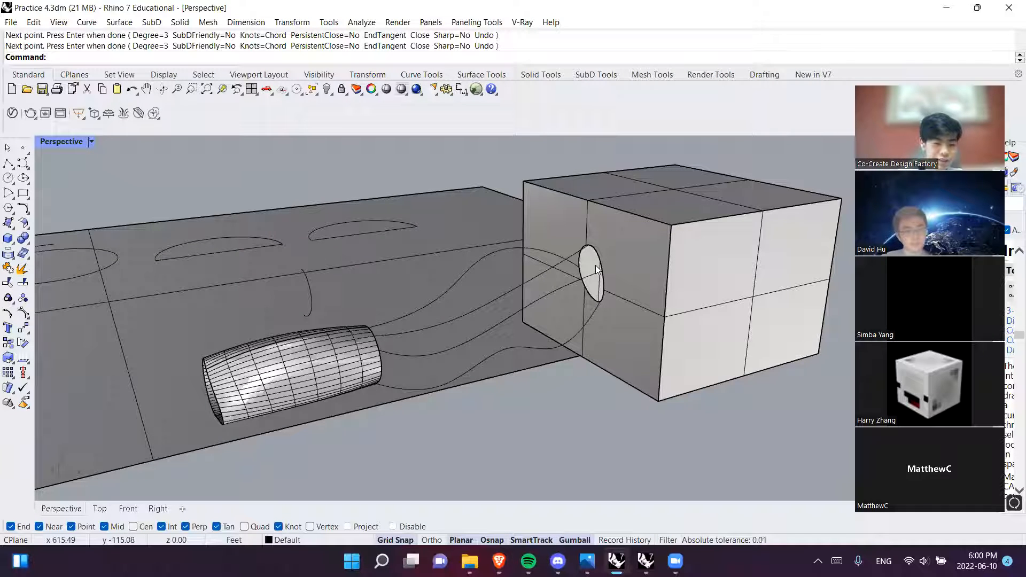
text(NetworkSrf)
key(Return)
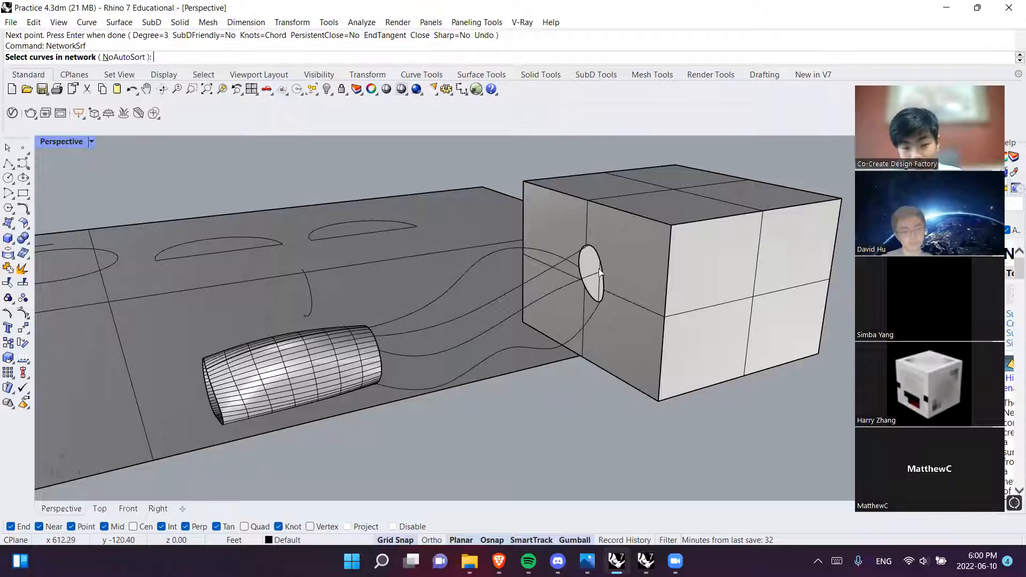
click(602, 268)
click(639, 296)
right_drag(540, 311, 362, 345)
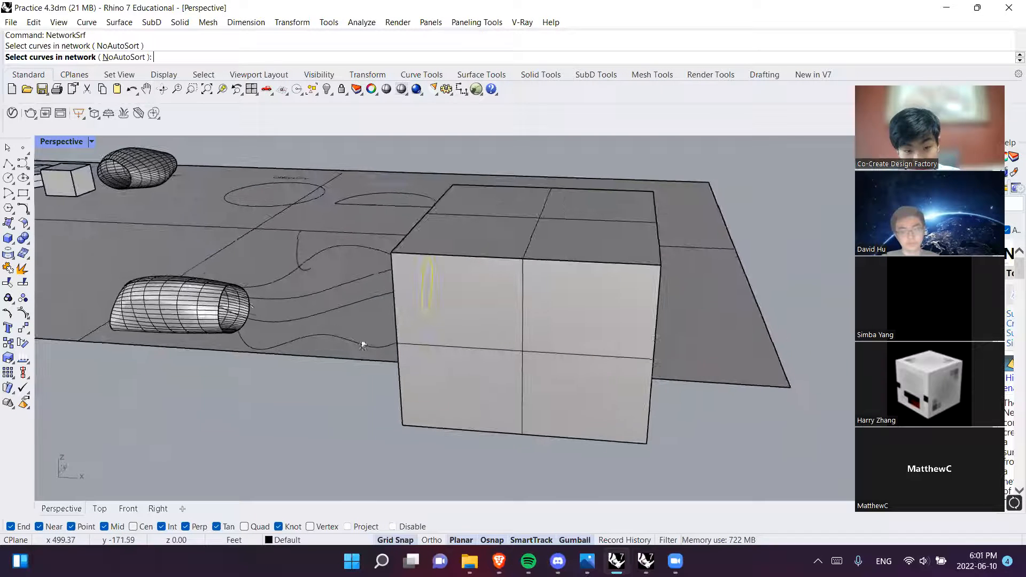
click(246, 298)
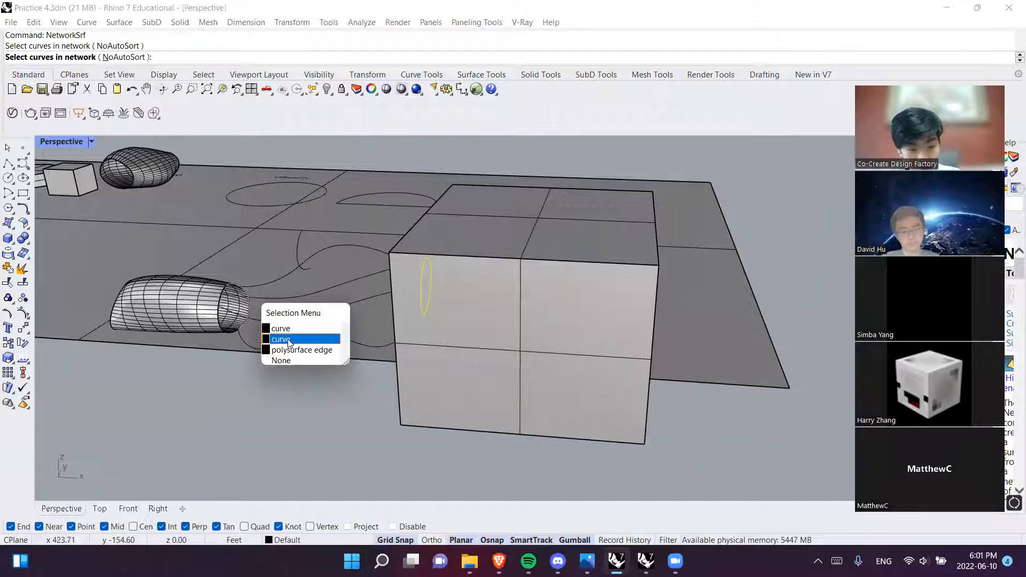
click(267, 338)
scroll(216, 313, up, 5)
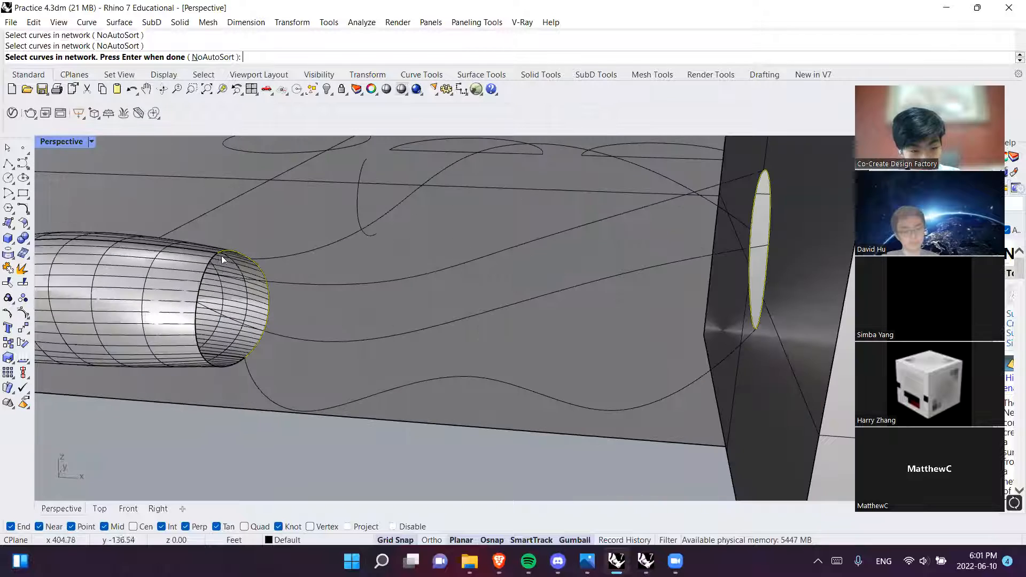
key(Escape)
Check which part of the tube's open edge already has a separate curve by selecting the overlapping curve and polysurface
click(229, 252)
click(234, 252)
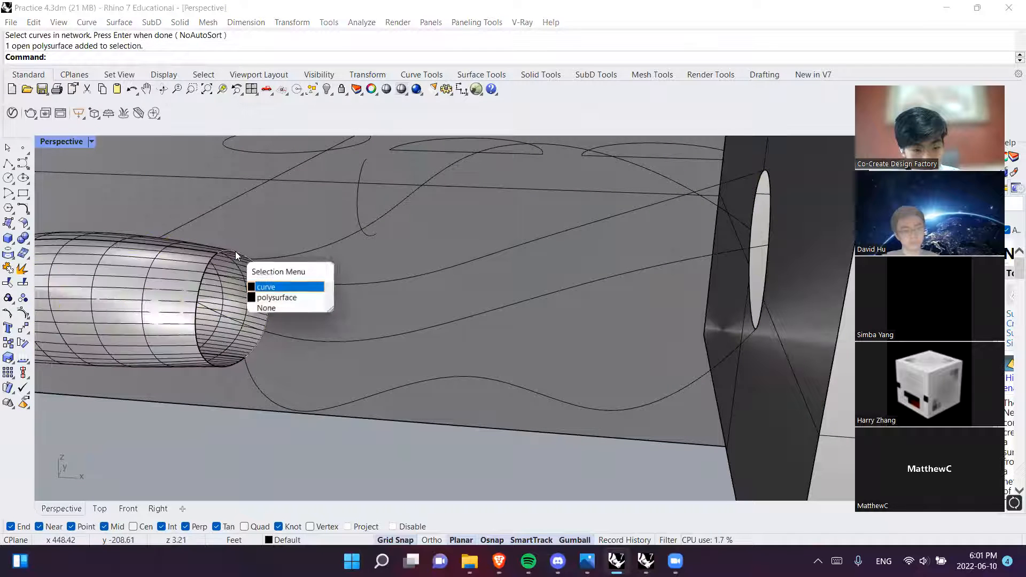
click(262, 287)
click(213, 262)
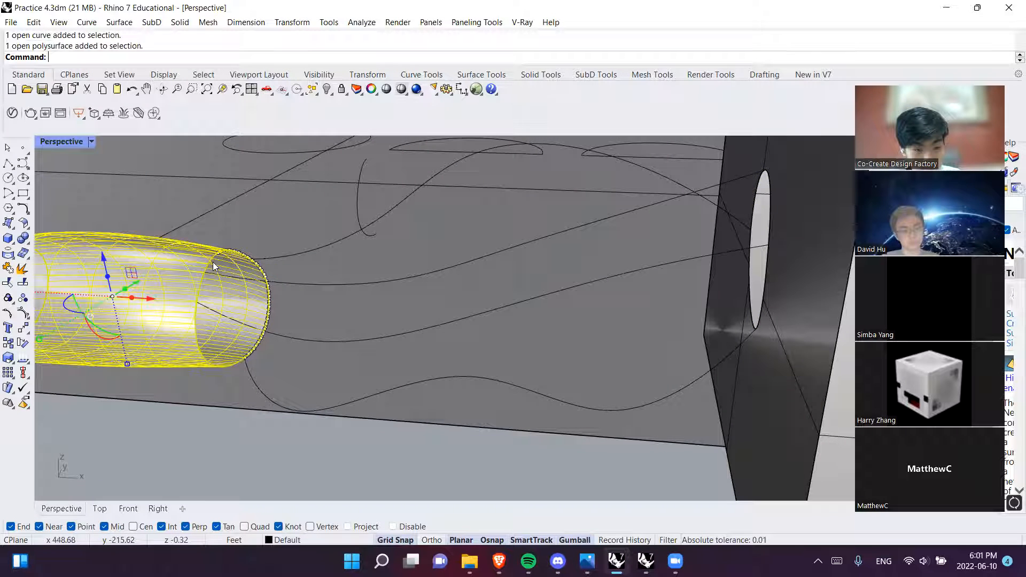
click(206, 423)
scroll(235, 330, up, 12)
click(396, 267)
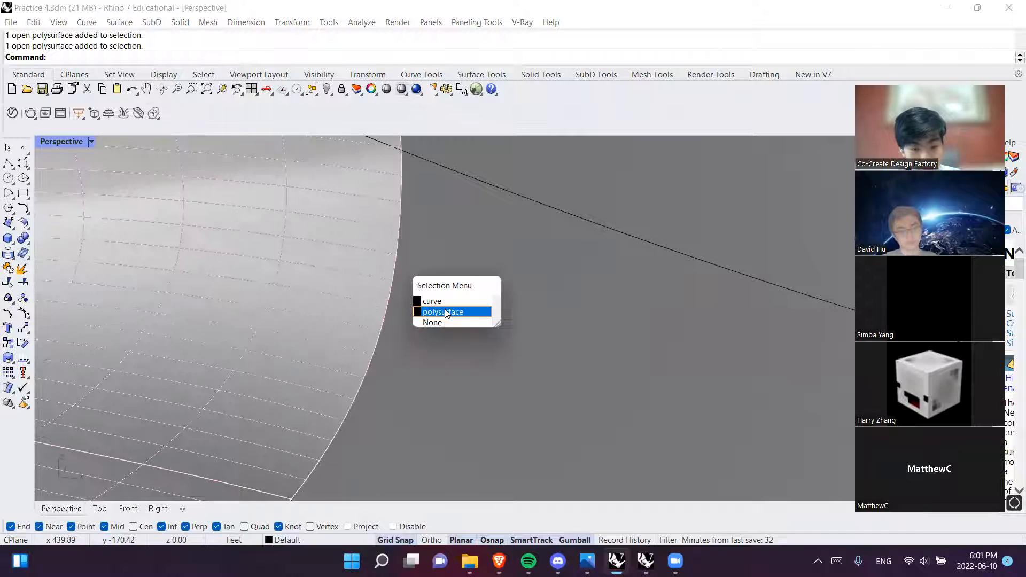
click(432, 300)
scroll(299, 357, down, 6)
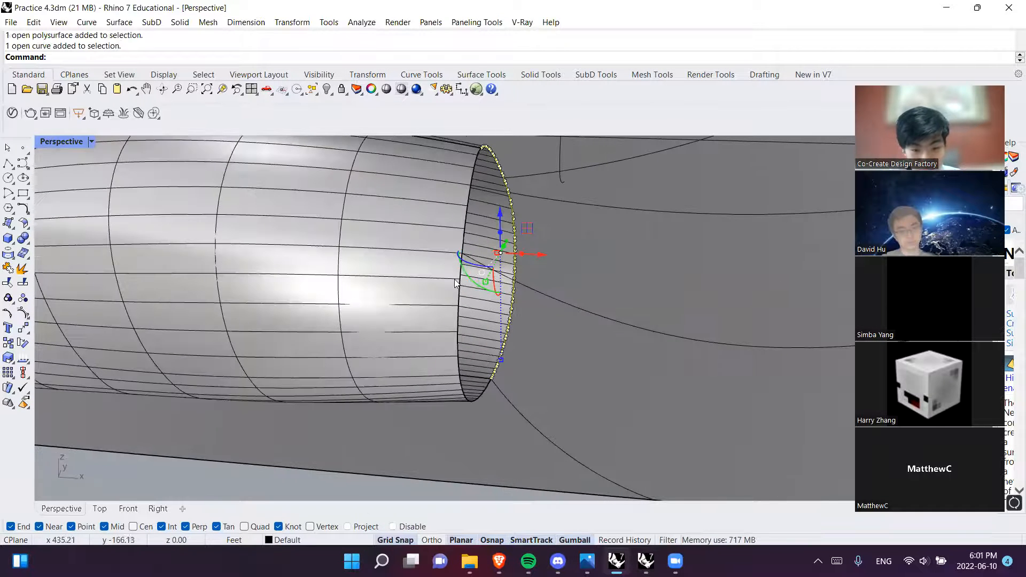
click(459, 292)
click(459, 294)
click(459, 295)
key(Escape)
Duplicate the missing half of the tube's open edge and join it with the existing edge curve into one closed curve
key(Return)
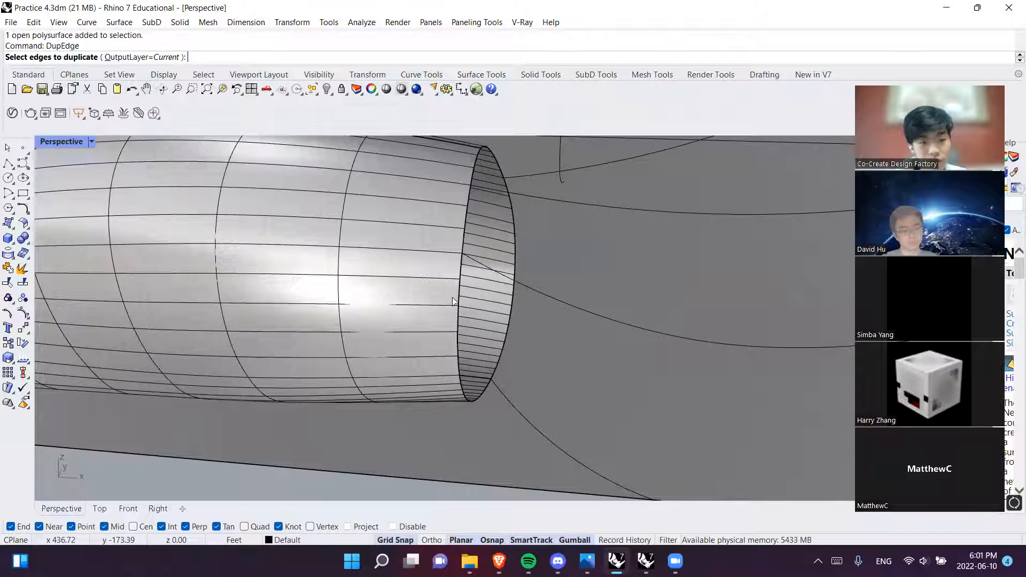
click(460, 313)
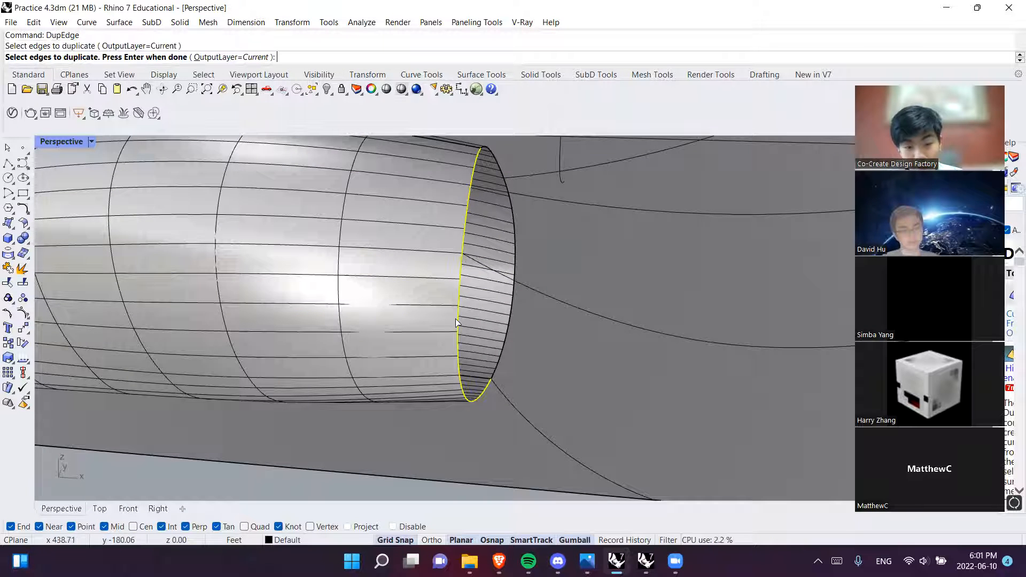
key(Return)
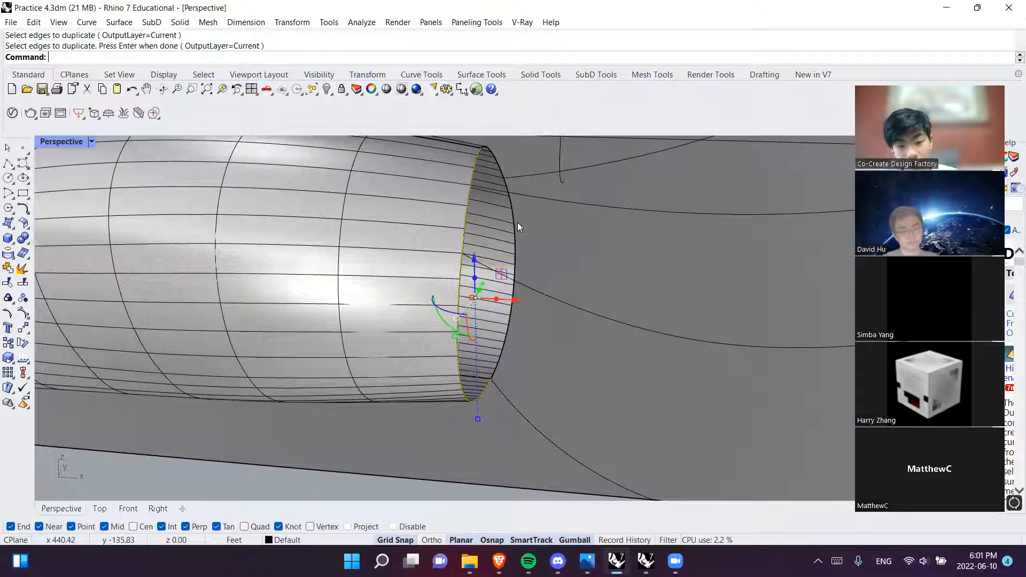
click(517, 224)
click(543, 255)
text(j)
key(Return)
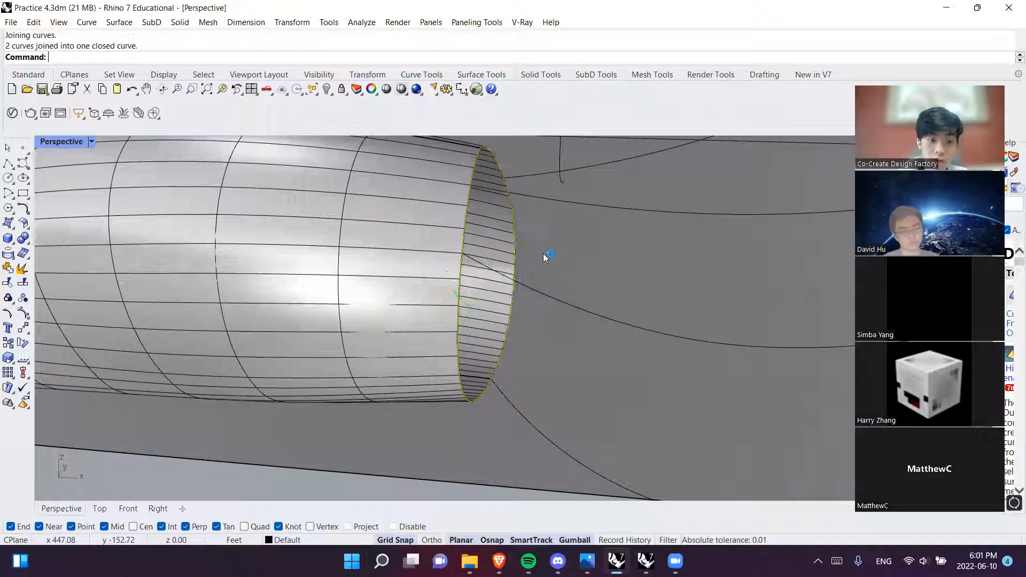
text(NetworkSrf)
key(Return)
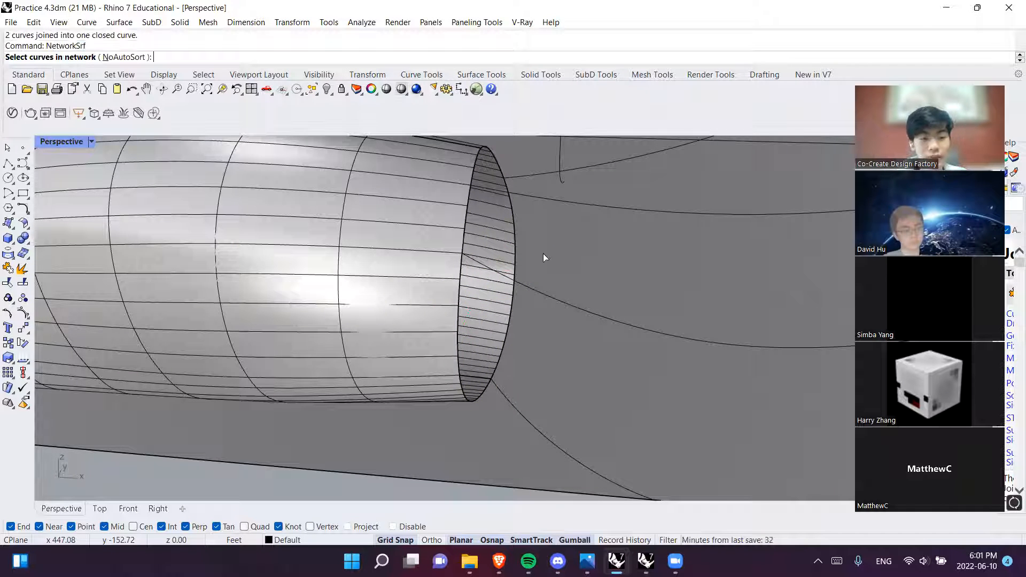
click(518, 236)
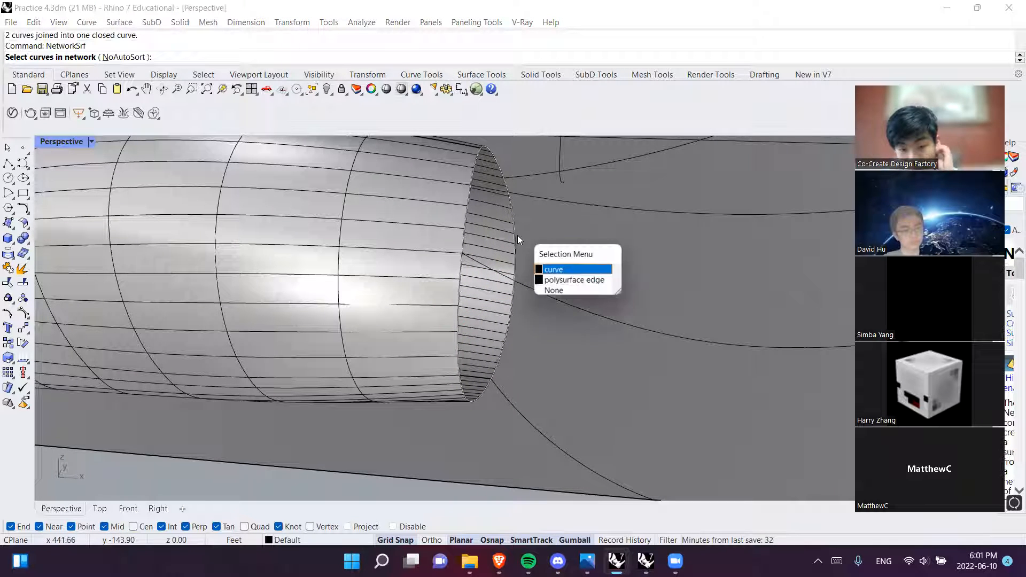
click(590, 270)
right_drag(591, 275, 437, 335)
scroll(463, 339, down, 6)
key(Escape)
Delete the stray arc curve lying between the tube and the box
click(412, 302)
key(Delete)
Start a NetworkSrf using the tube's open-end edge curves and the four connecting guide curves
key(Return)
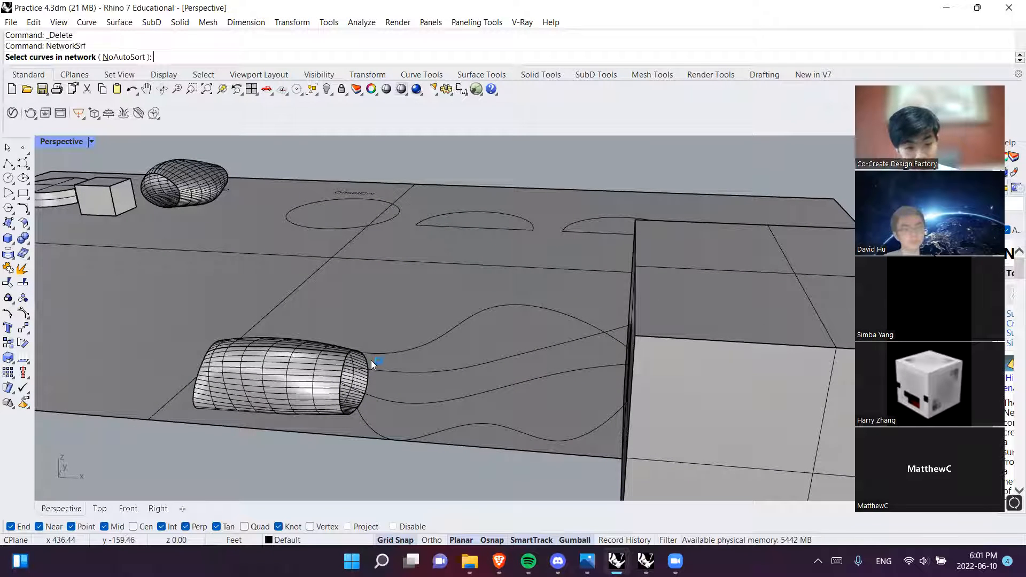
click(371, 360)
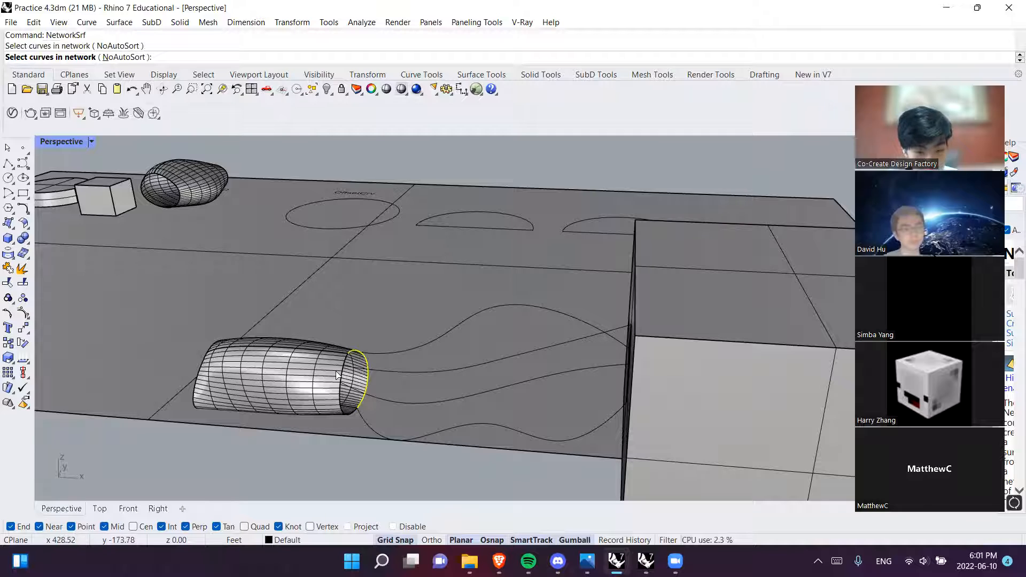
click(347, 364)
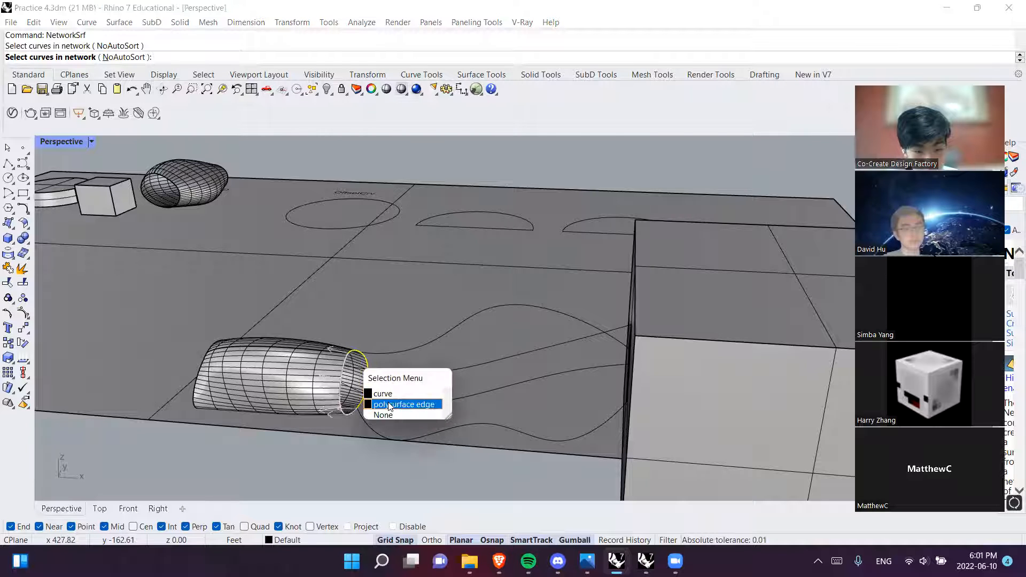
click(377, 392)
click(417, 352)
click(449, 371)
click(465, 400)
click(473, 423)
Add the edge of the box's oval opening to the network surface selection and accept the curves
right_drag(473, 422, 626, 350)
scroll(627, 348, up, 3)
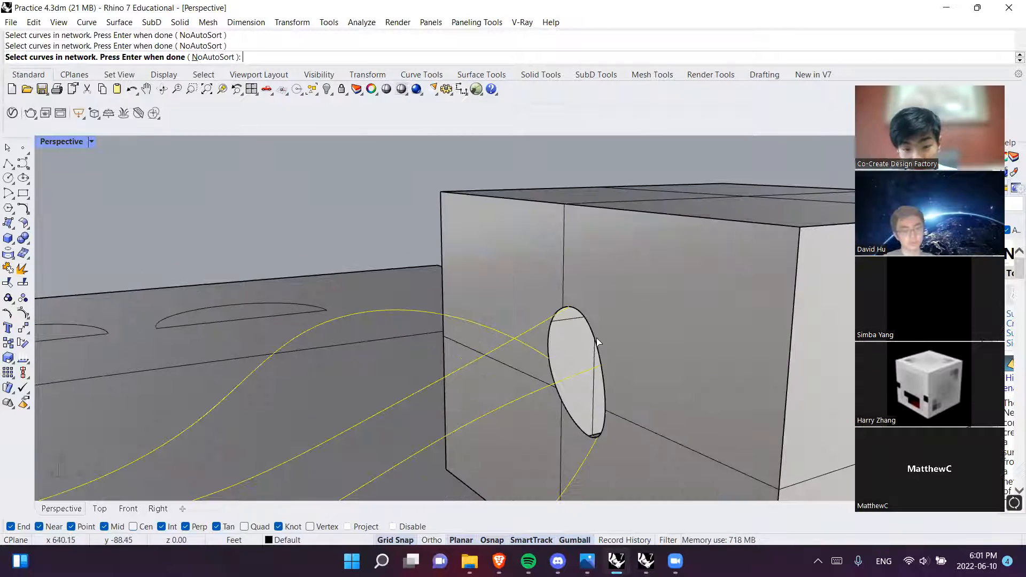
click(597, 339)
click(616, 373)
key(Return)
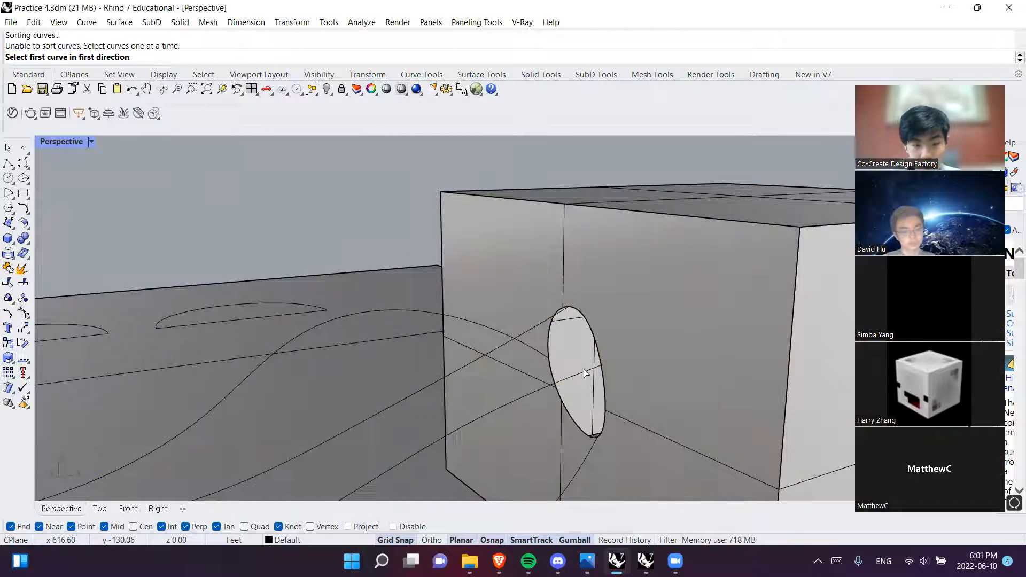
scroll(468, 346, down, 4)
mouse_move(392, 326)
right_down()
mouse_move(551, 274)
mouse_move(404, 331)
right_up()
scroll(371, 321, up, 8)
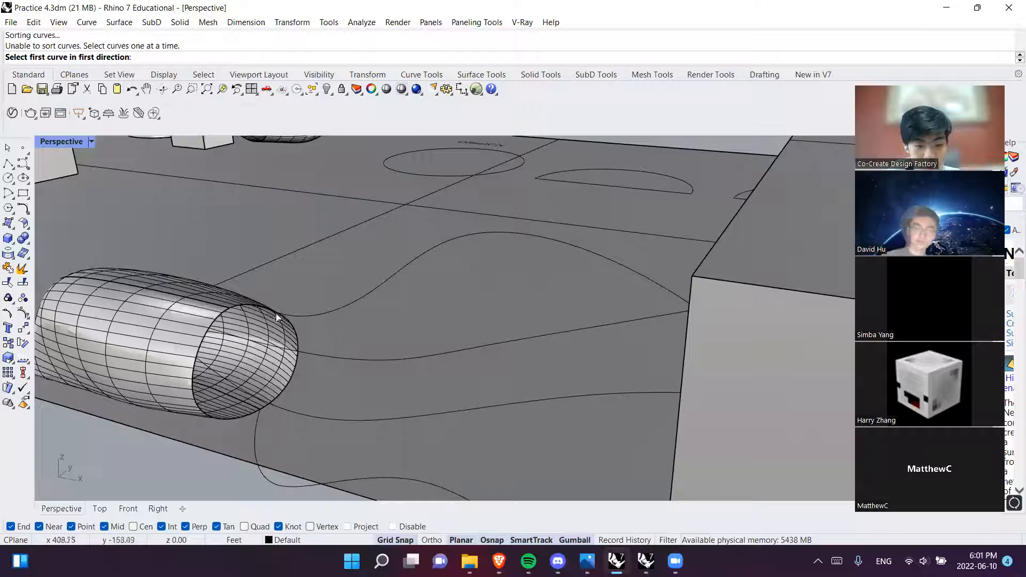
click(303, 326)
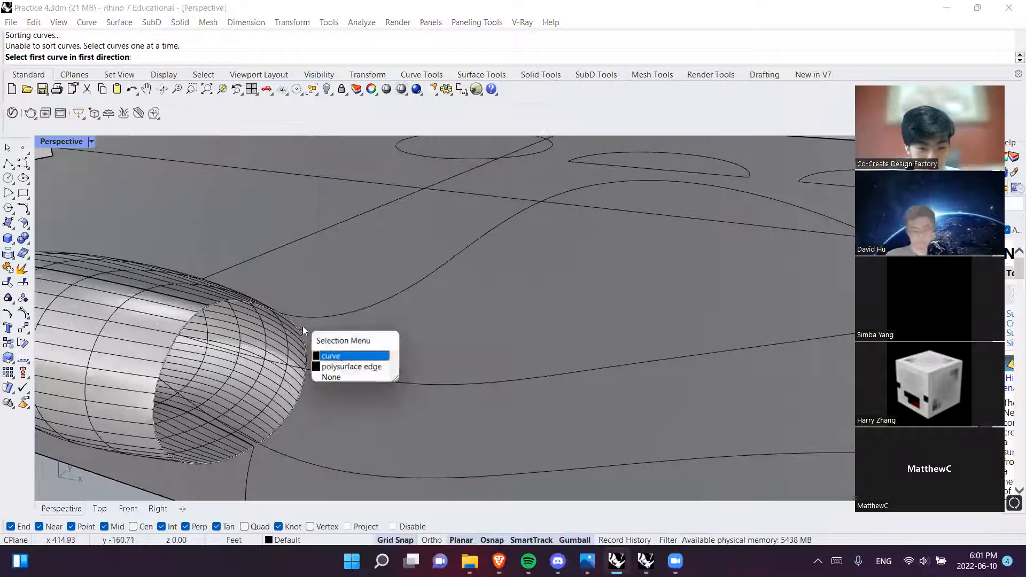
click(328, 356)
scroll(195, 334, up, 6)
scroll(216, 345, down, 6)
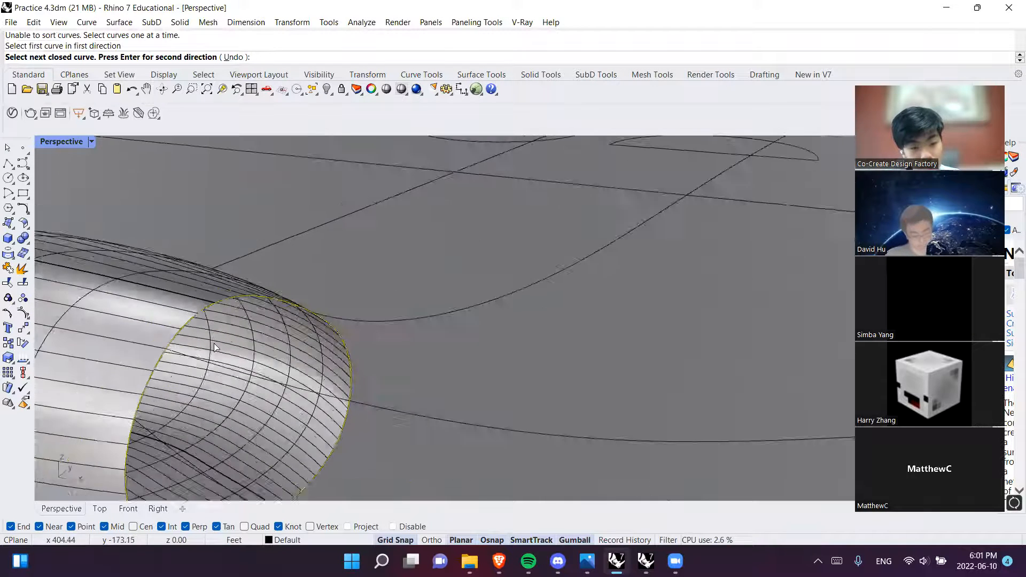
shift+right_drag(353, 297, 427, 231)
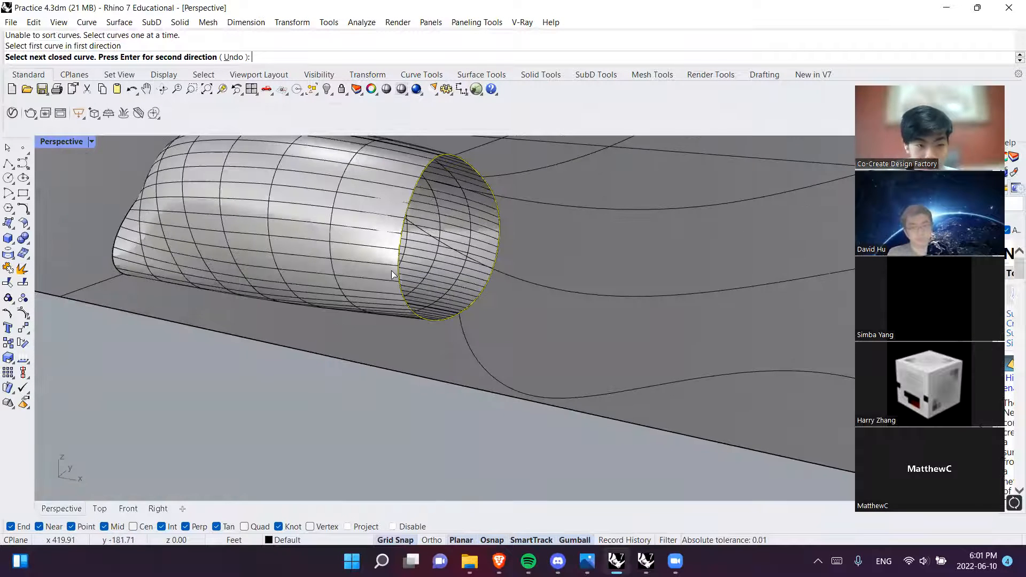
right_drag(472, 262, 398, 303)
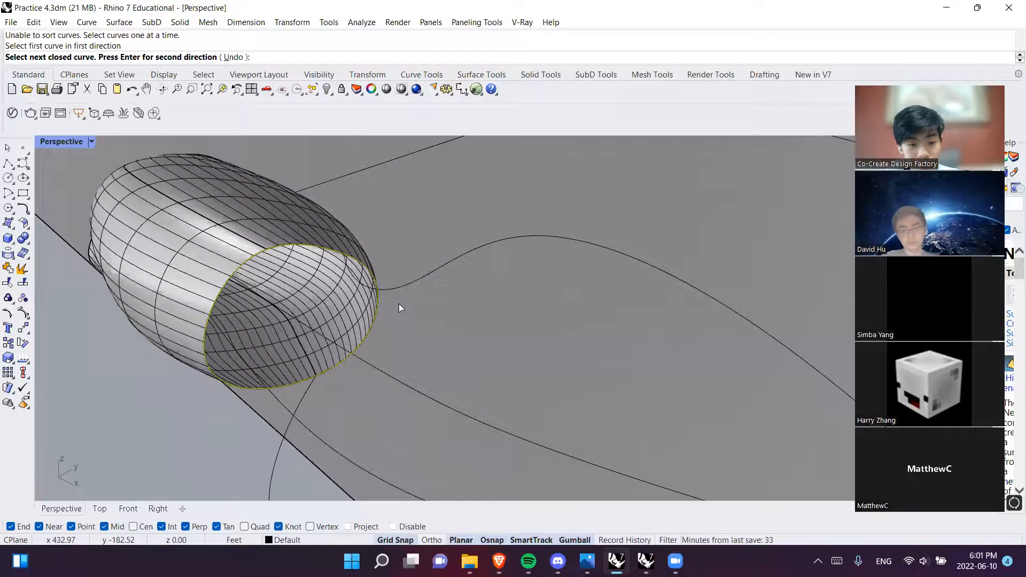
key(Escape)
Restart NetworkSrf and select the closed curve at the tube's open end together with the guide curves leading to the box
click(319, 250)
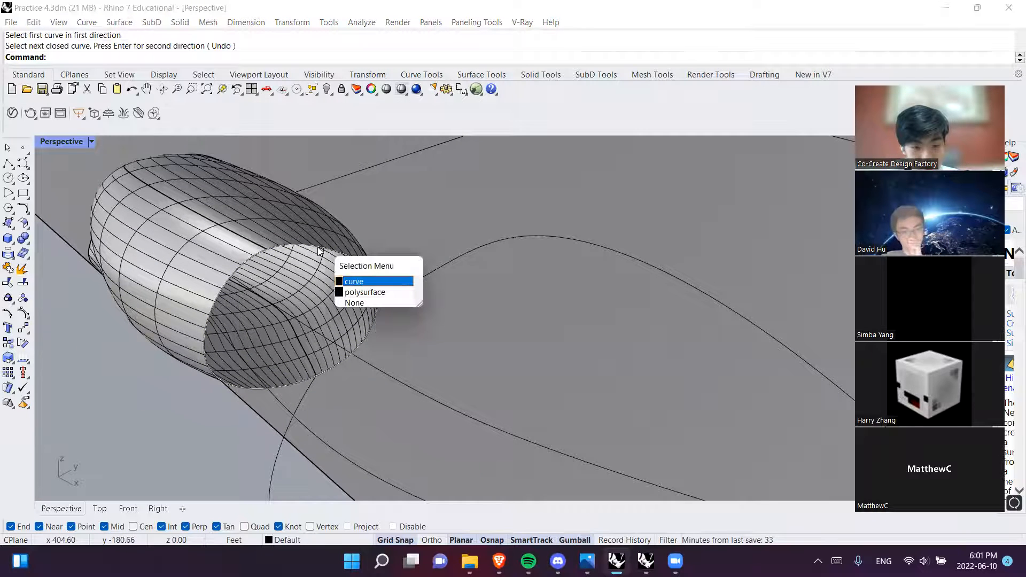
click(353, 280)
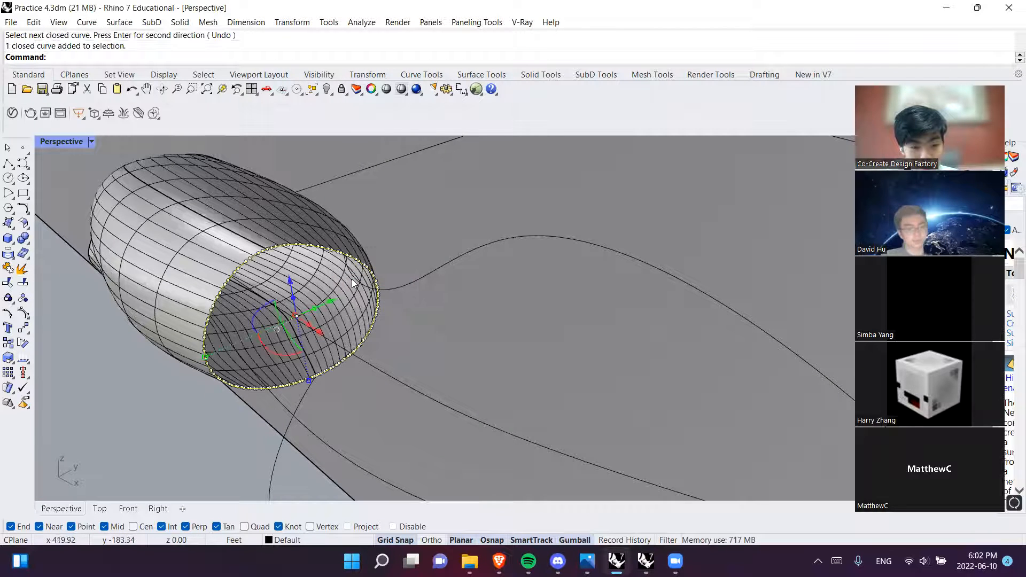
click(88, 367)
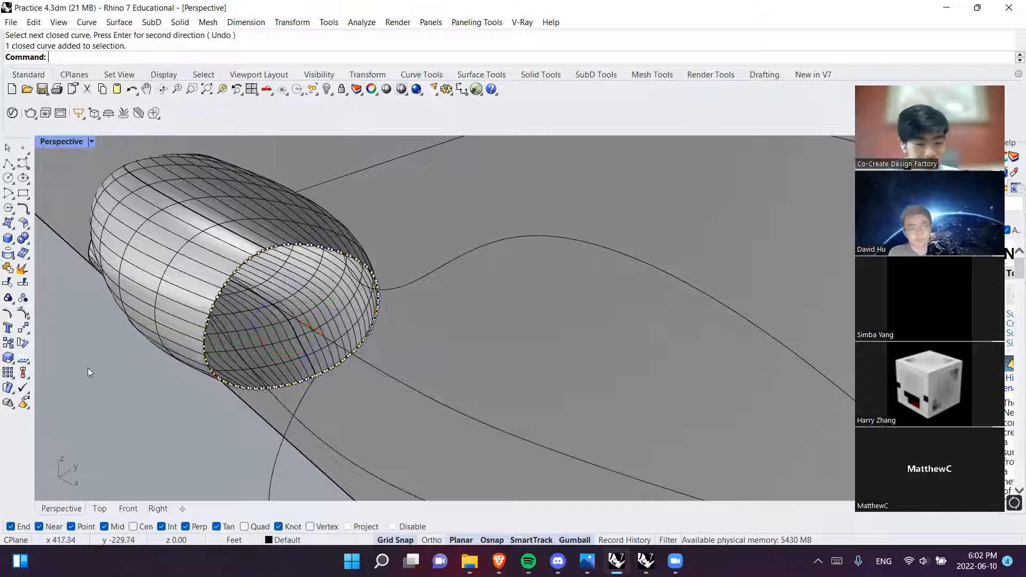
text(NetworkSrf)
key(Return)
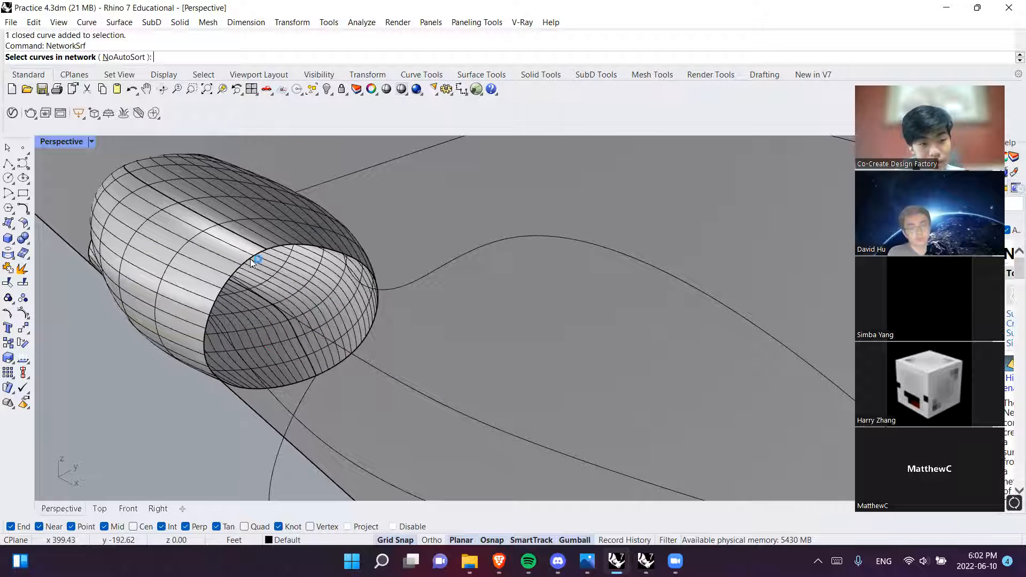
click(299, 248)
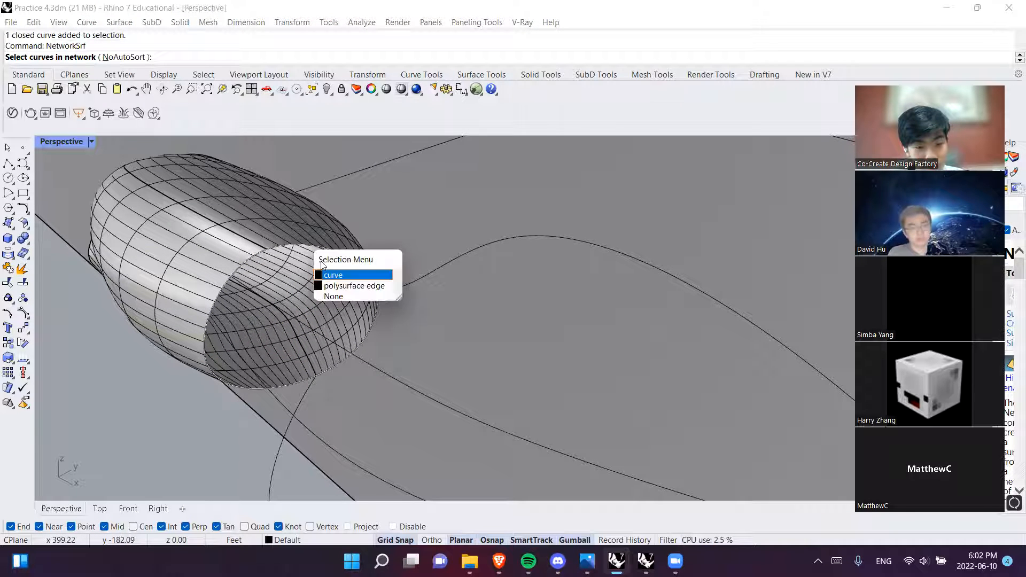
click(332, 276)
click(430, 273)
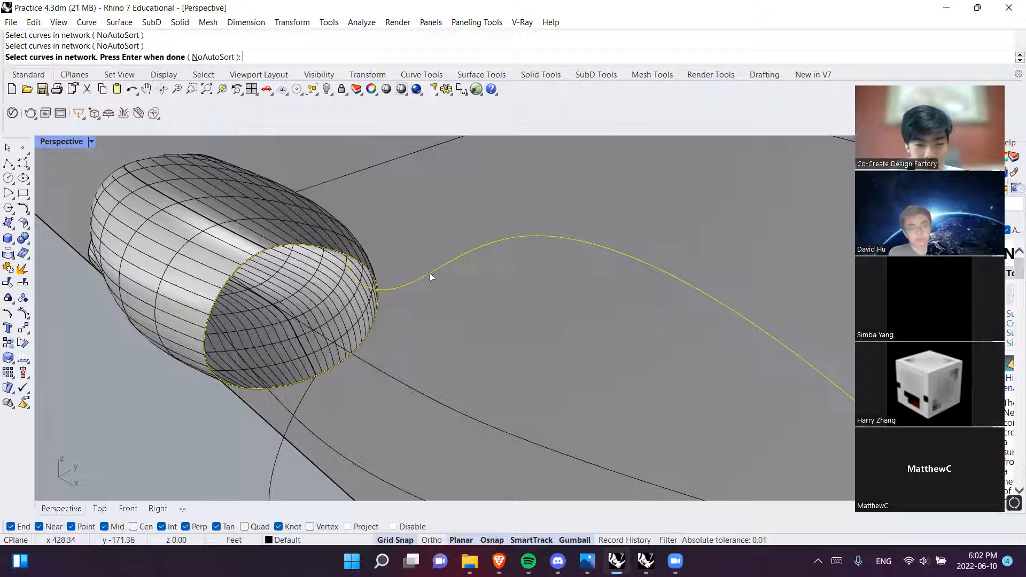
click(386, 376)
click(289, 412)
Add the edge of the box's oval opening and create the network surface with Position matching at edges A and C
scroll(401, 377, down, 5)
right_drag(401, 377, 236, 353)
scroll(558, 278, up, 8)
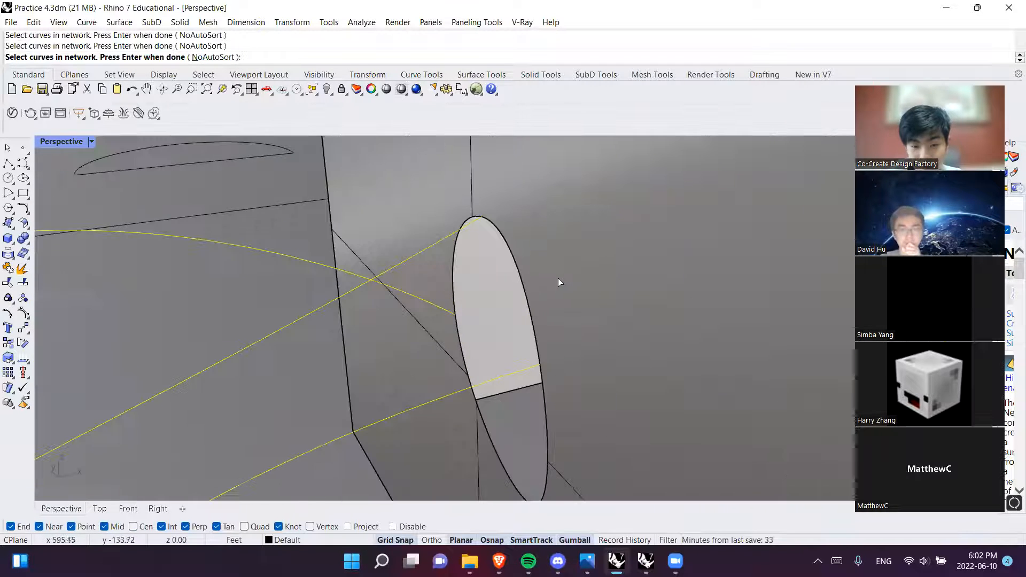
click(527, 281)
click(534, 306)
key(Return)
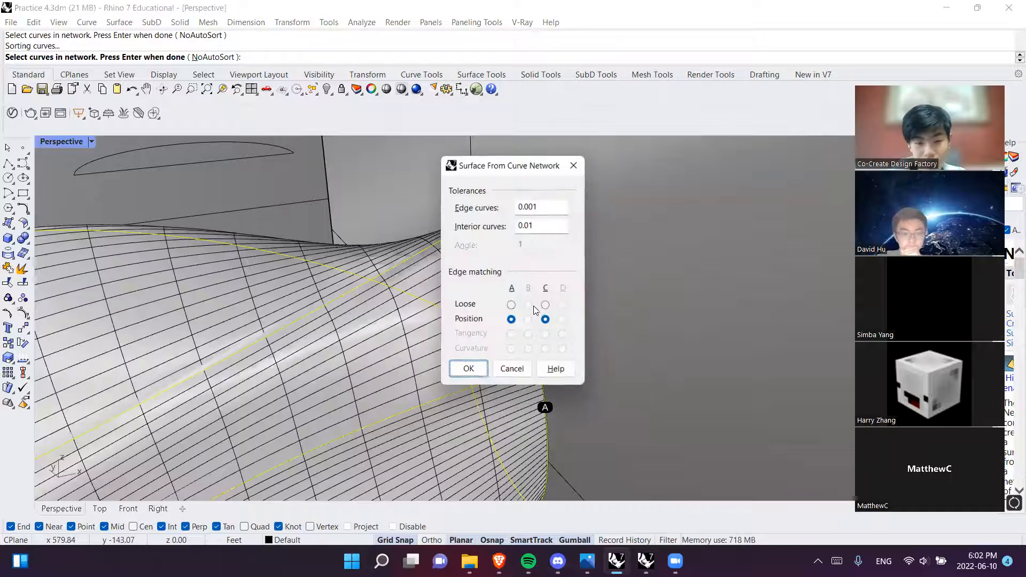
click(468, 369)
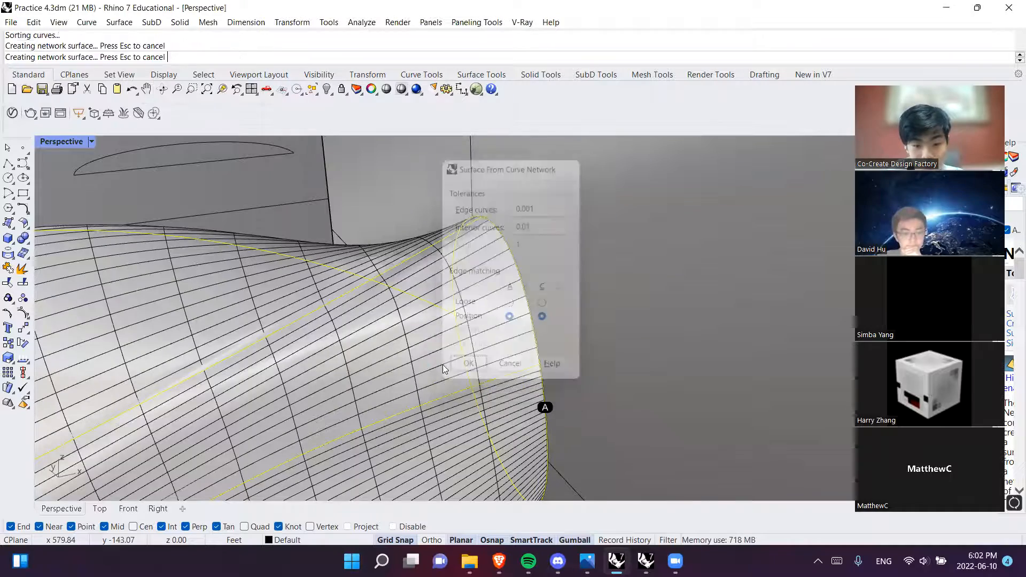
Widen the side panel so that the layer list can be read next to the viewport
scroll(429, 434, down, 5)
scroll(429, 434, up, 3)
right_drag(429, 433, 500, 326)
scroll(437, 350, down, 5)
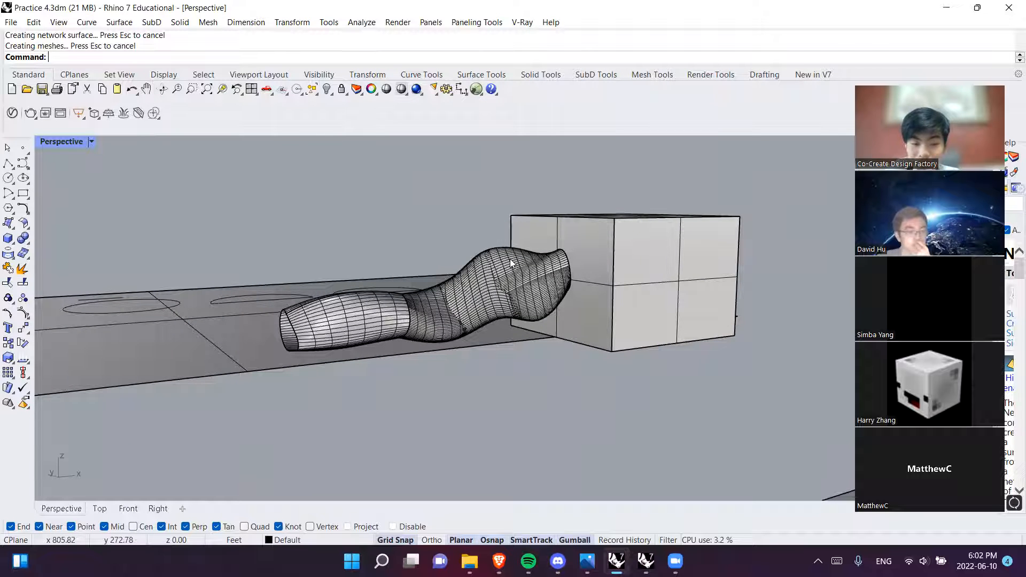
click(370, 319)
click(369, 255)
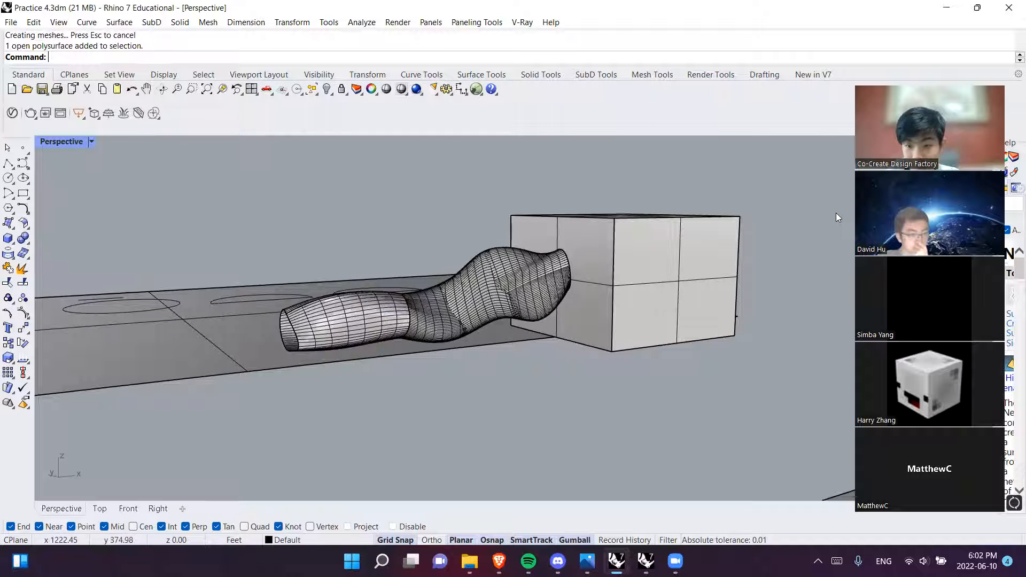
click(1014, 157)
drag(995, 174, 847, 175)
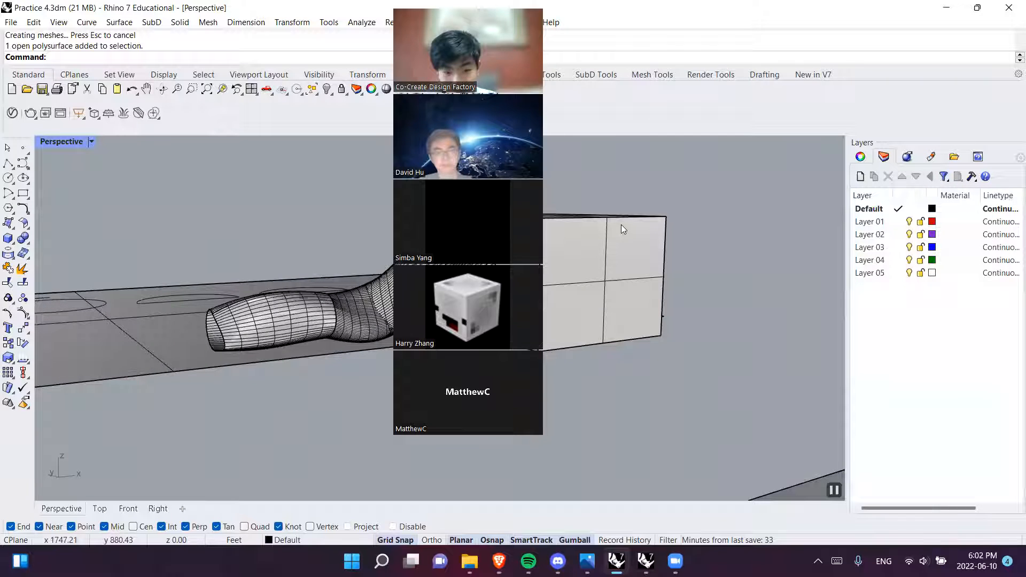
Move the tube polysurface to Layer 03
click(340, 297)
right_click(899, 245)
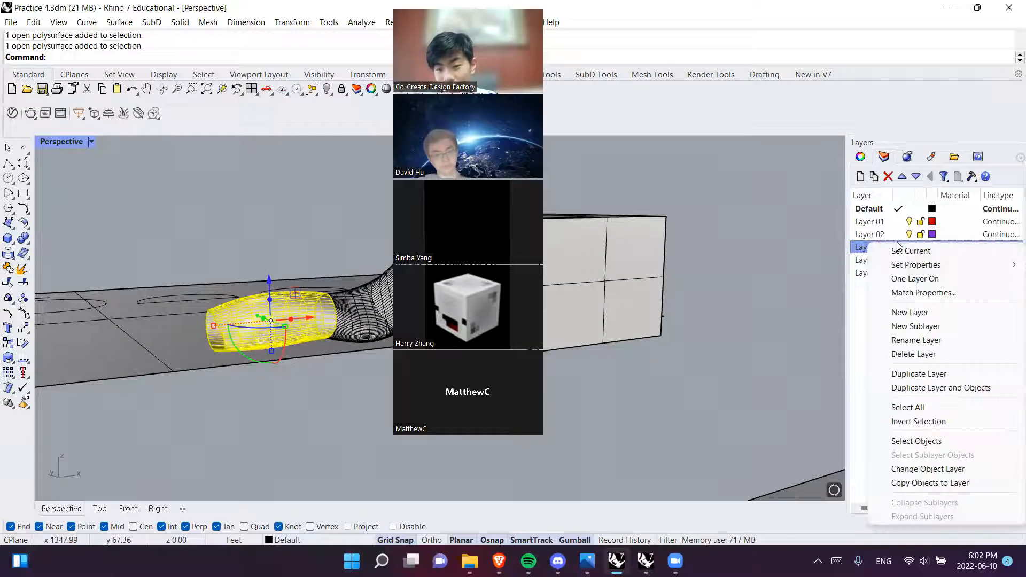
click(928, 469)
key(Escape)
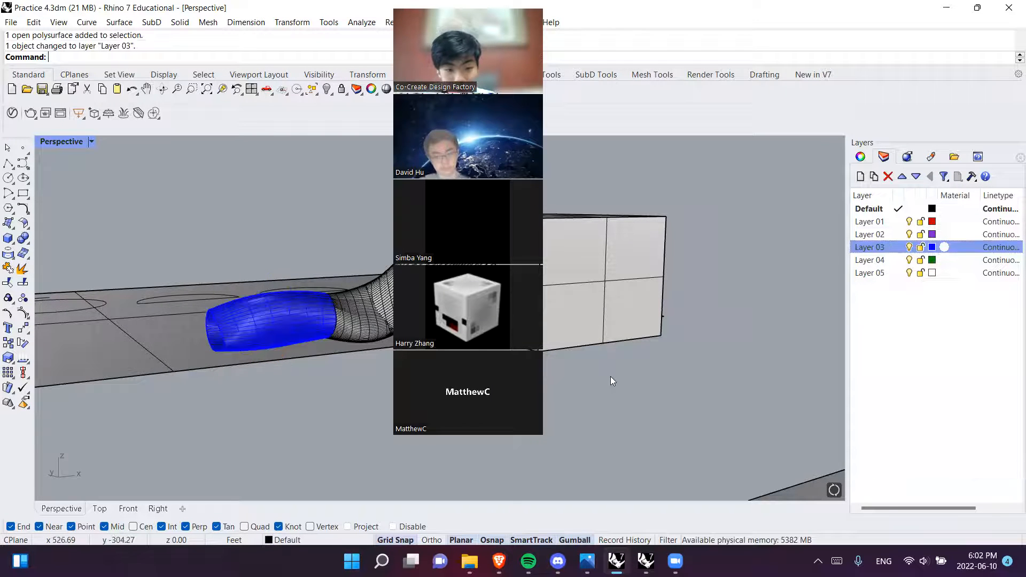
shift+right_drag(335, 302, 155, 359)
click(357, 319)
right_click(877, 223)
click(867, 247)
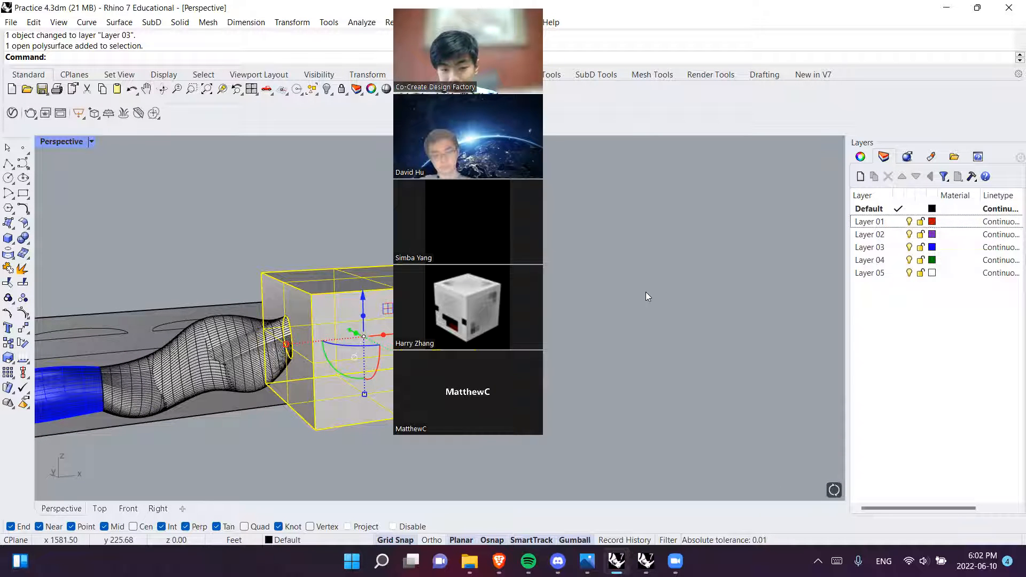
click(173, 373)
shift+right_drag(207, 390, 328, 332)
click(299, 348)
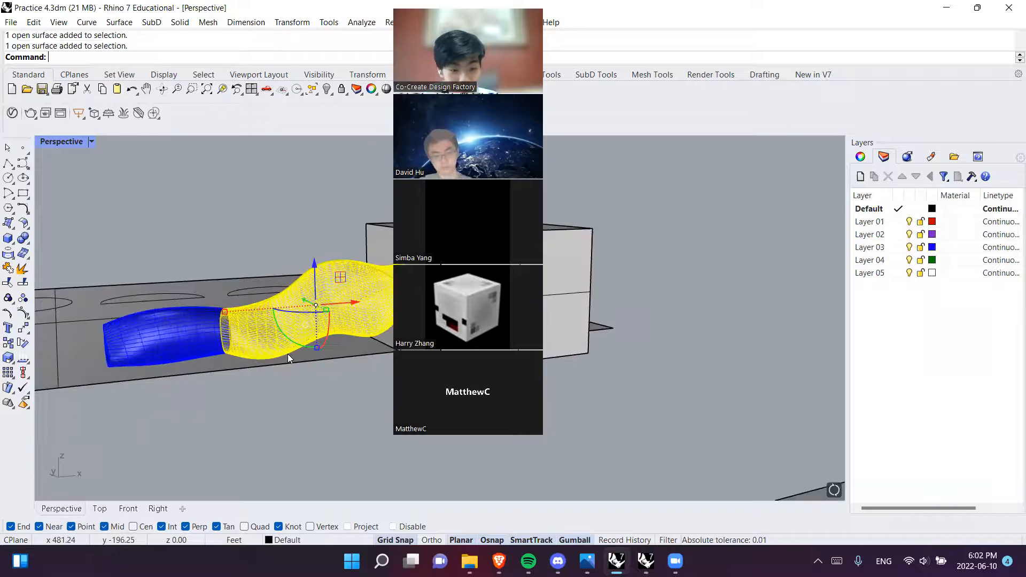
scroll(274, 286, up, 3)
shift+right_drag(293, 280, 230, 305)
click(388, 170)
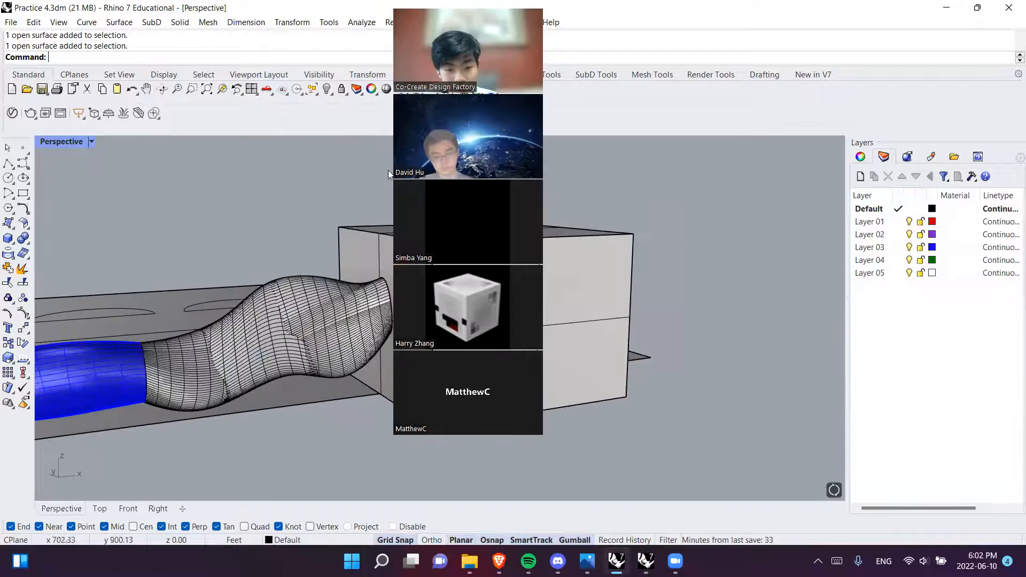
drag(407, 171, 885, 188)
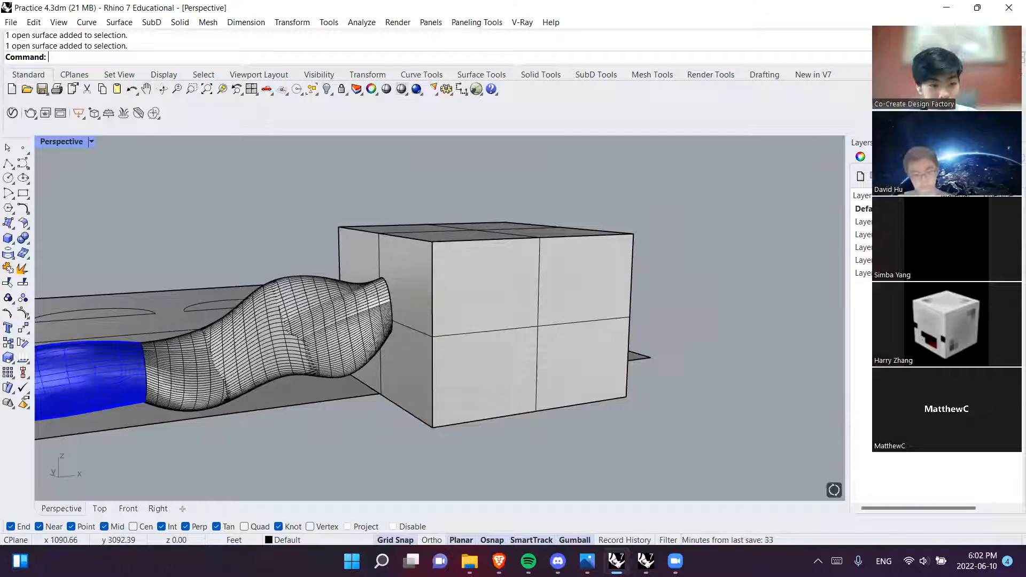
Display the perspective viewport in Rendered mode and examine the network surface between the tube and the box
right_click(41, 158)
click(91, 141)
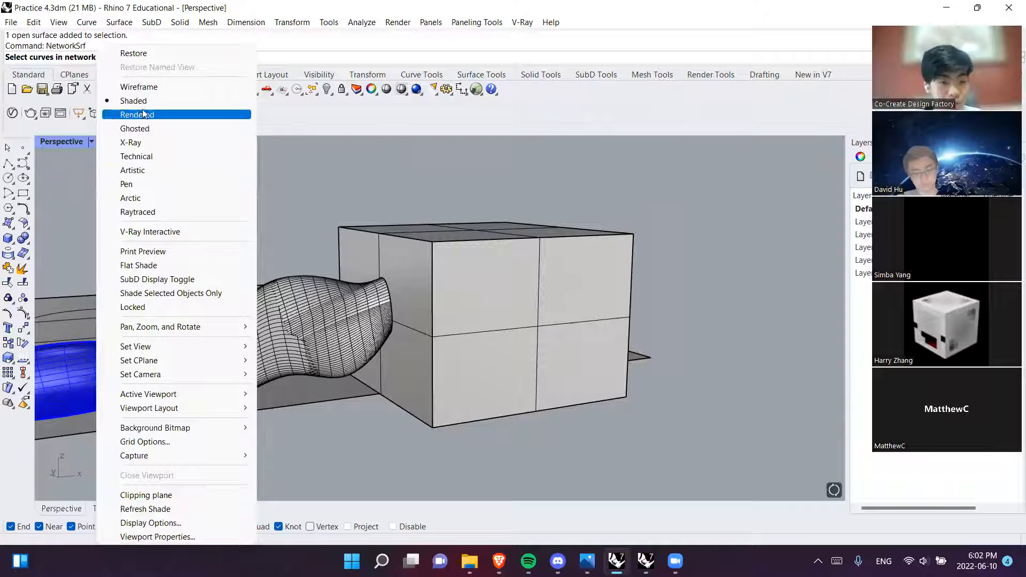
click(175, 115)
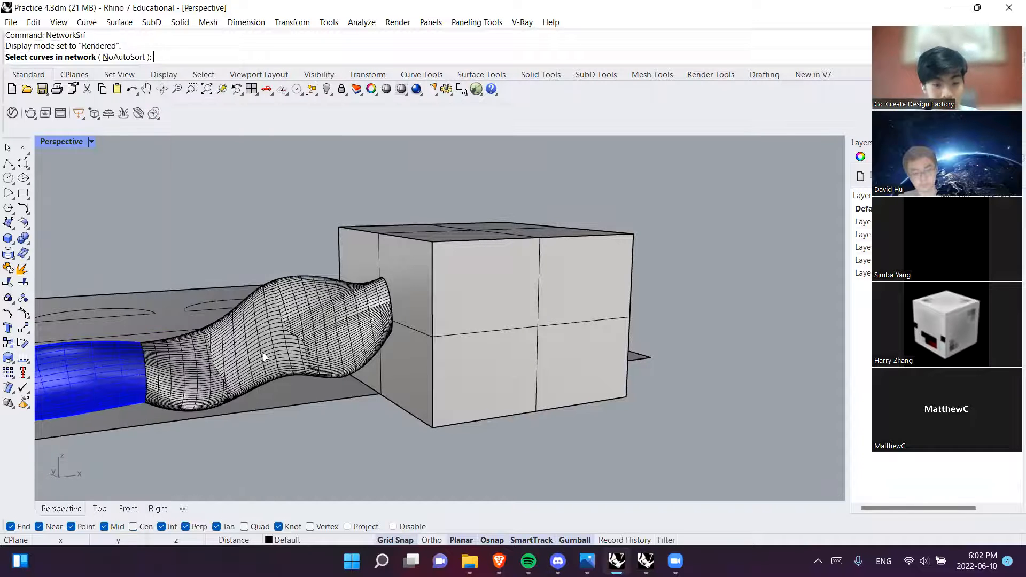
shift+right_drag(305, 397, 561, 369)
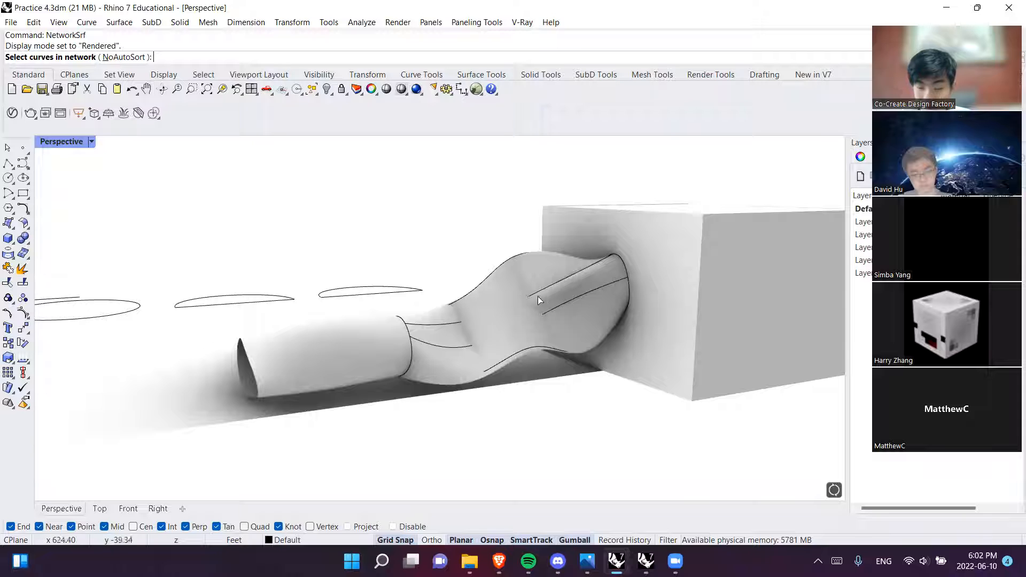
Switch the perspective viewport to Ghosted mode and examine where the network surface meets the tube and the box
click(92, 141)
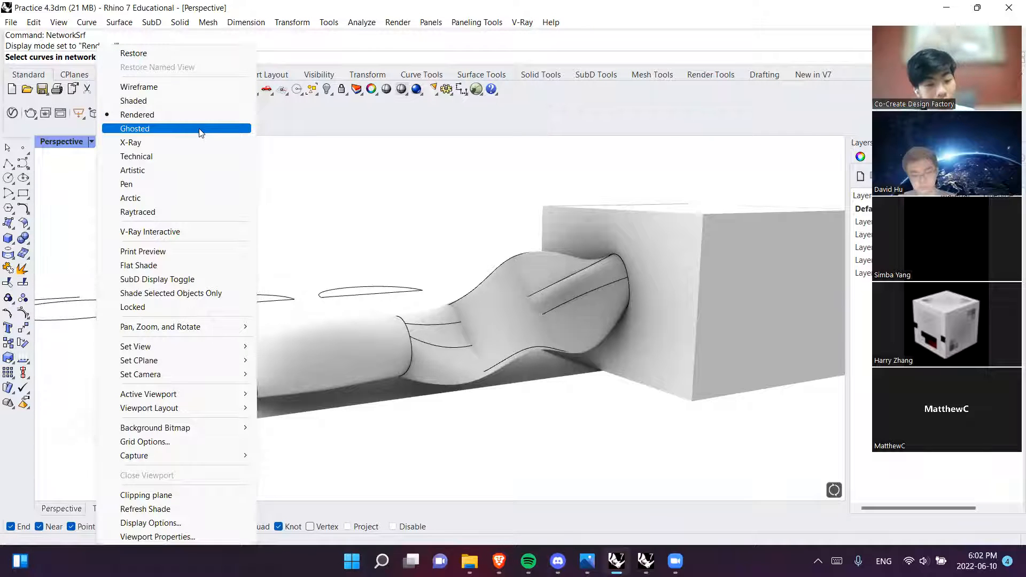
click(199, 130)
right_drag(374, 211, 426, 309)
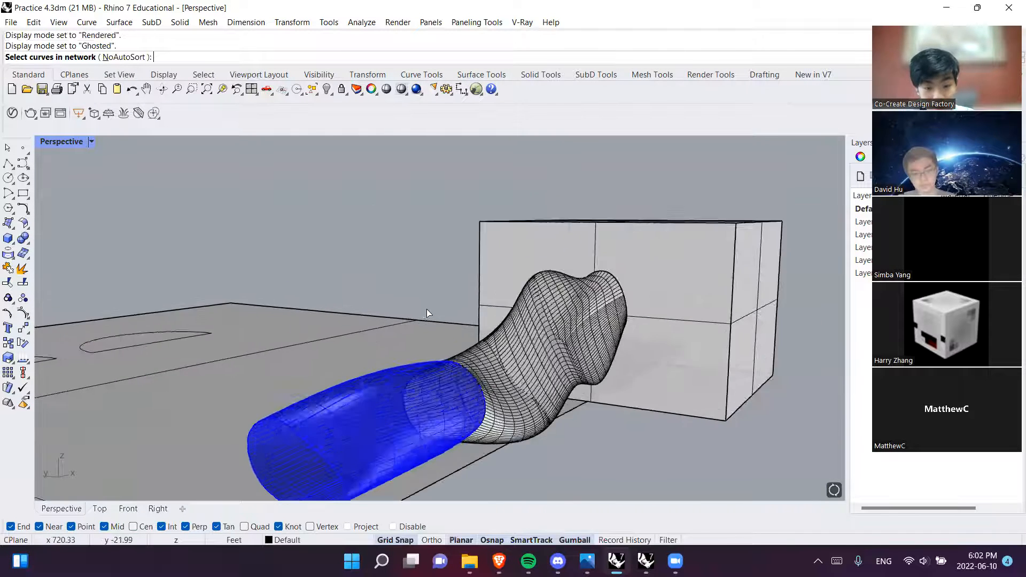
scroll(426, 309, up, 3)
scroll(471, 285, up, 2)
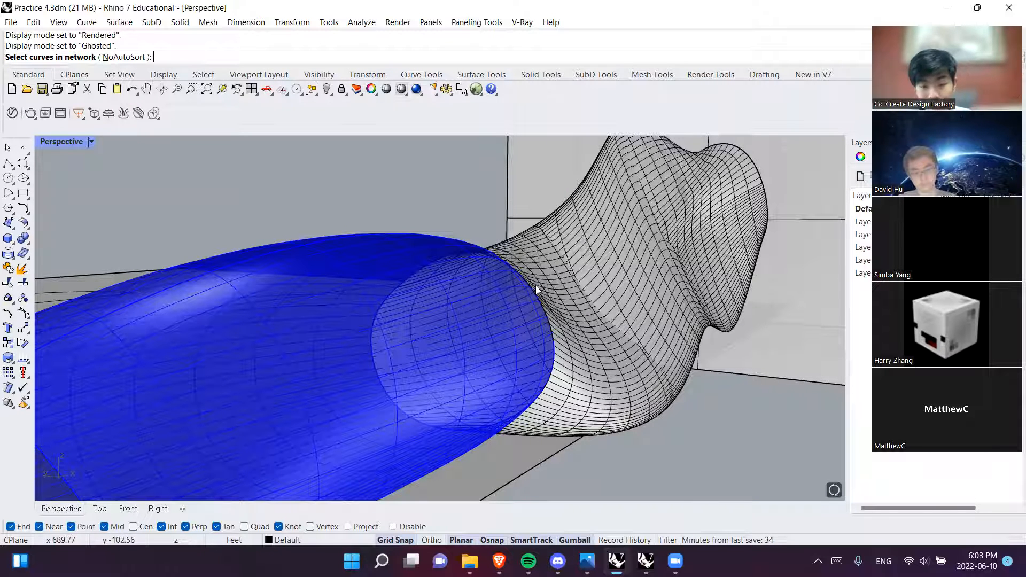
shift+right_drag(662, 372, 524, 392)
scroll(505, 313, down, 2)
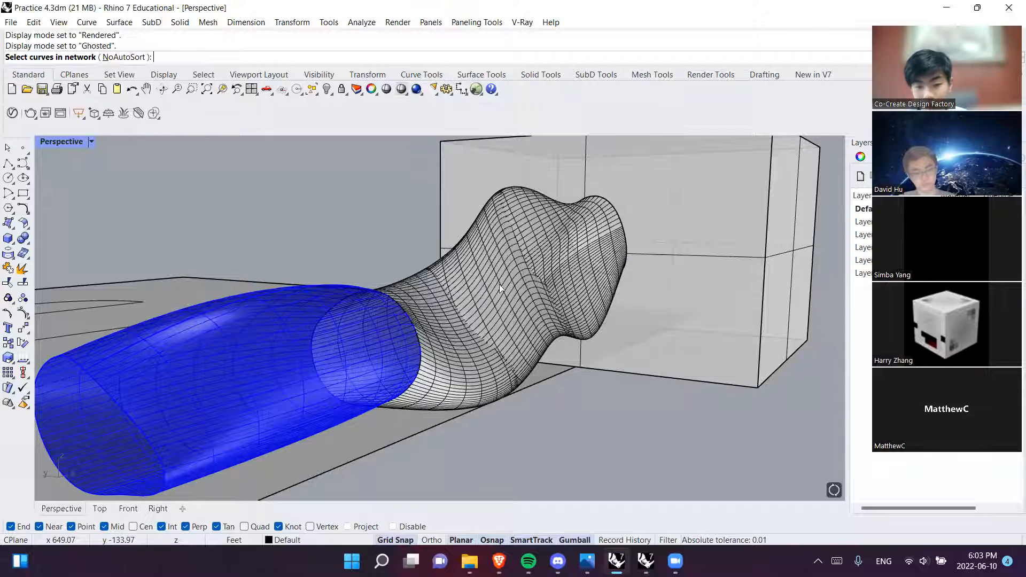
scroll(500, 289, down, 3)
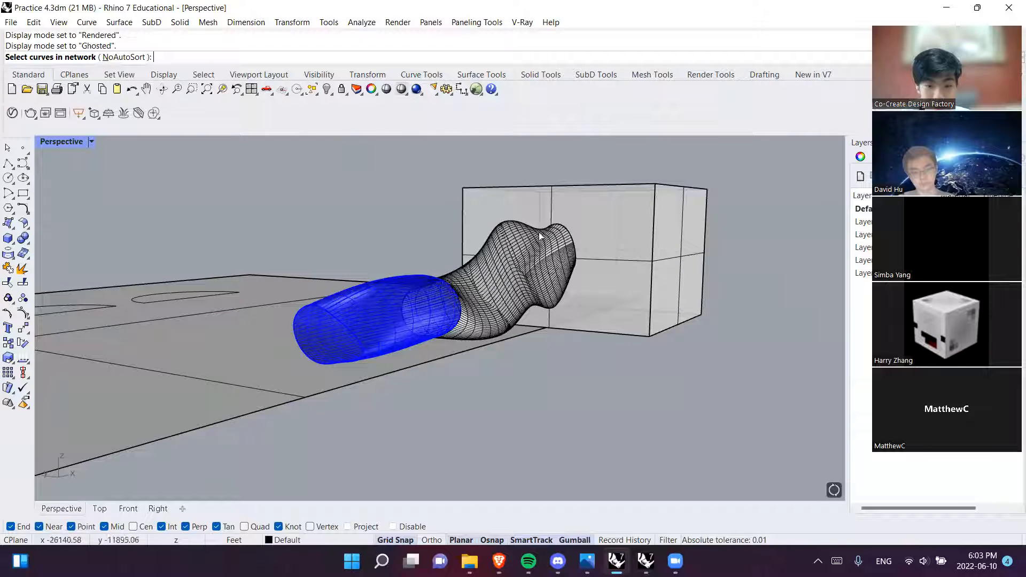
Return the perspective viewport to Shaded mode and inspect the joint between the blue tube and the network surface
click(76, 142)
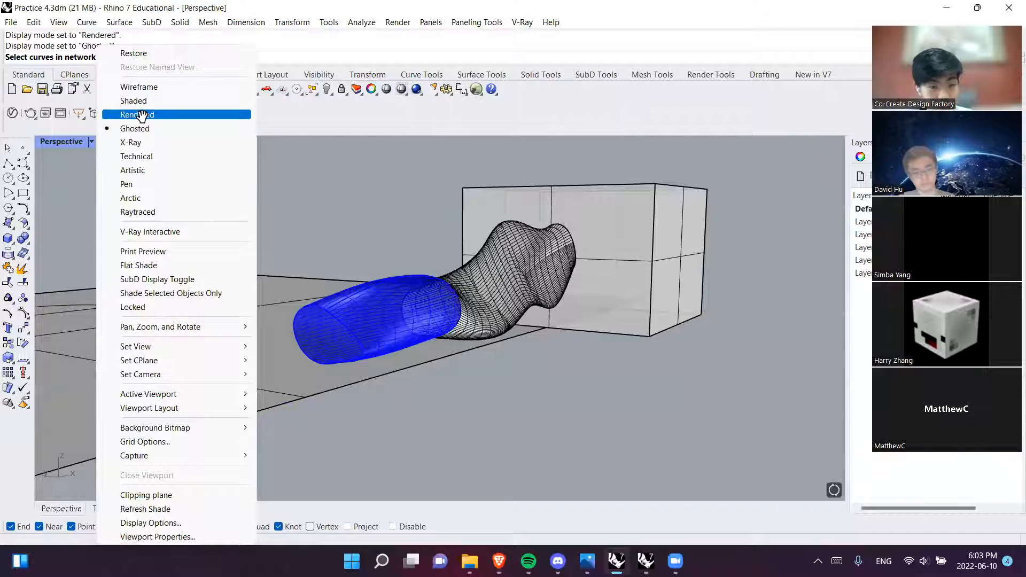
click(142, 119)
click(85, 142)
click(147, 102)
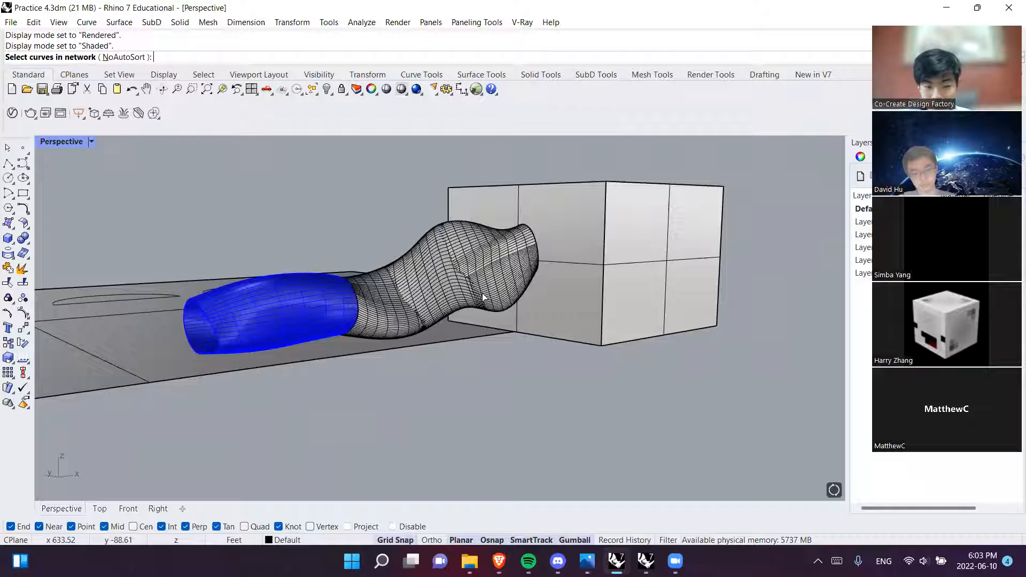
scroll(429, 320, up, 2)
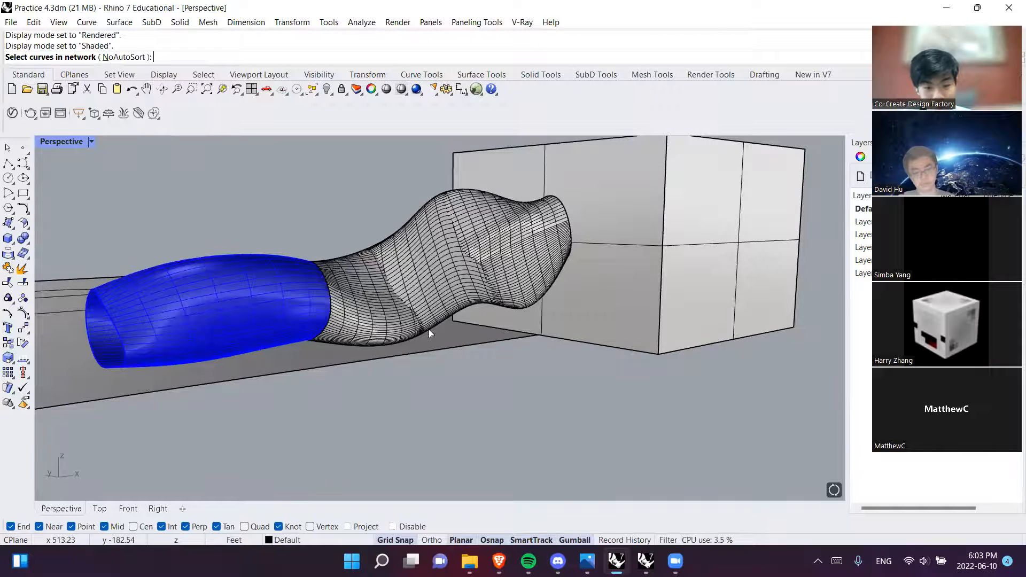
scroll(382, 384, up, 3)
right_drag(383, 384, 349, 302)
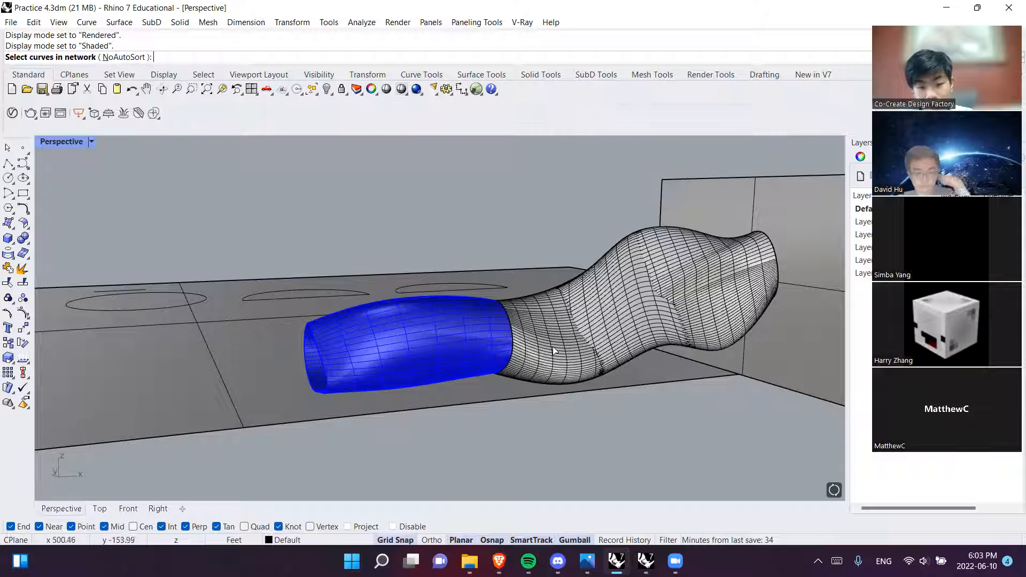
Inspect the network surface and the box by selecting each, examining where they meet
right_drag(397, 345, 534, 321)
key(Escape)
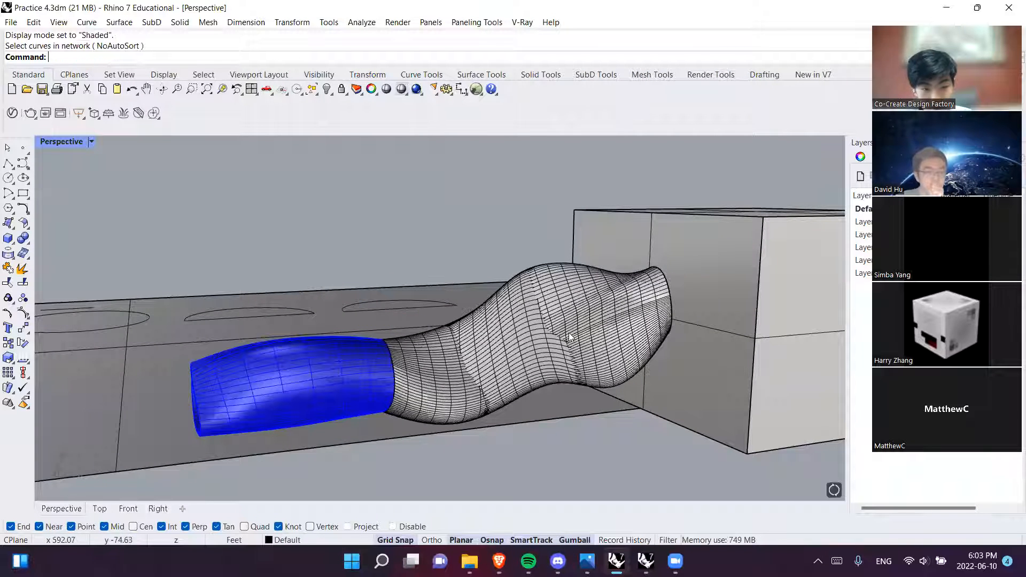
click(571, 334)
click(524, 288)
click(563, 269)
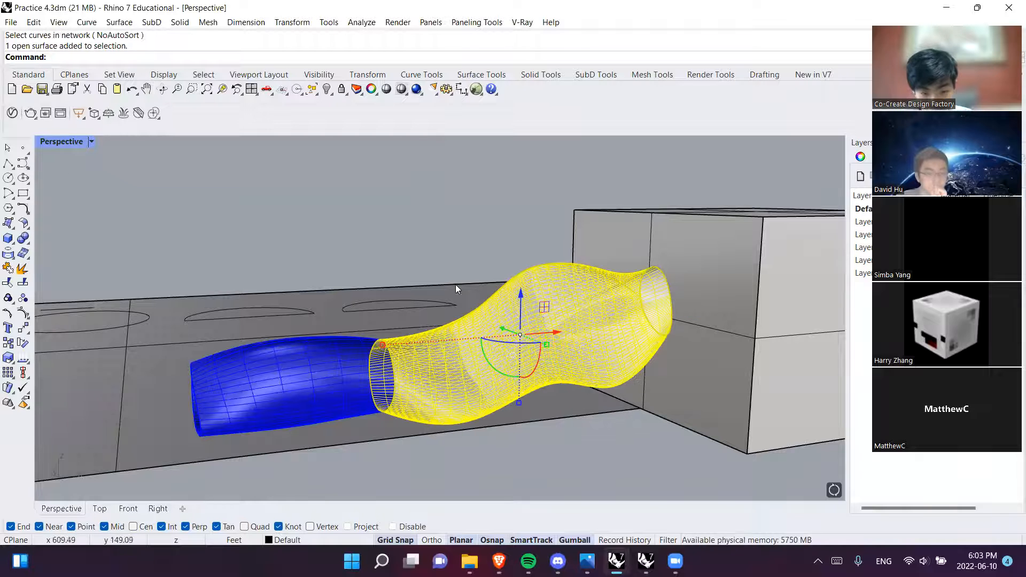
click(92, 142)
click(283, 176)
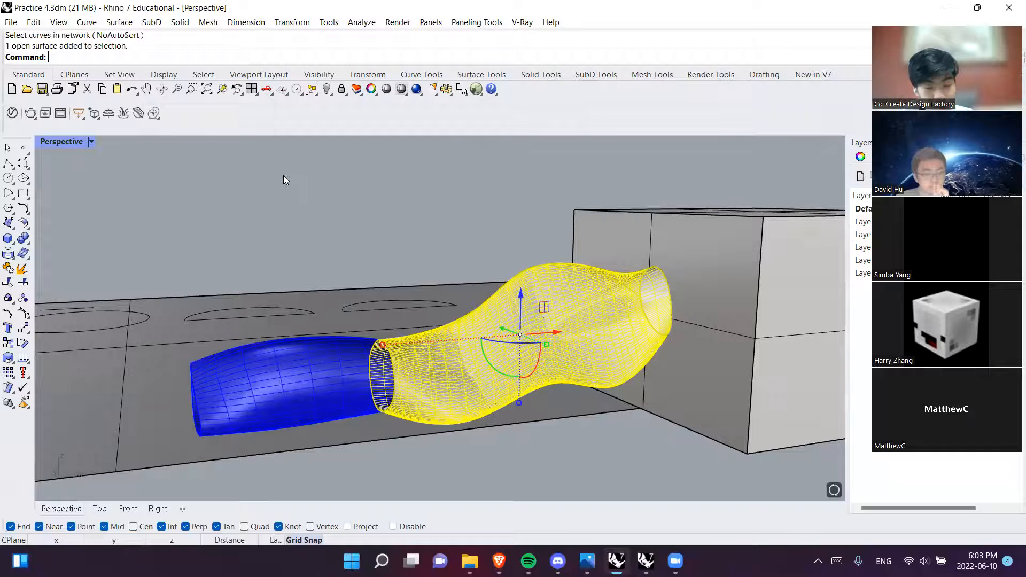
click(545, 286)
shift+click(719, 239)
shift+right_drag(624, 317, 538, 320)
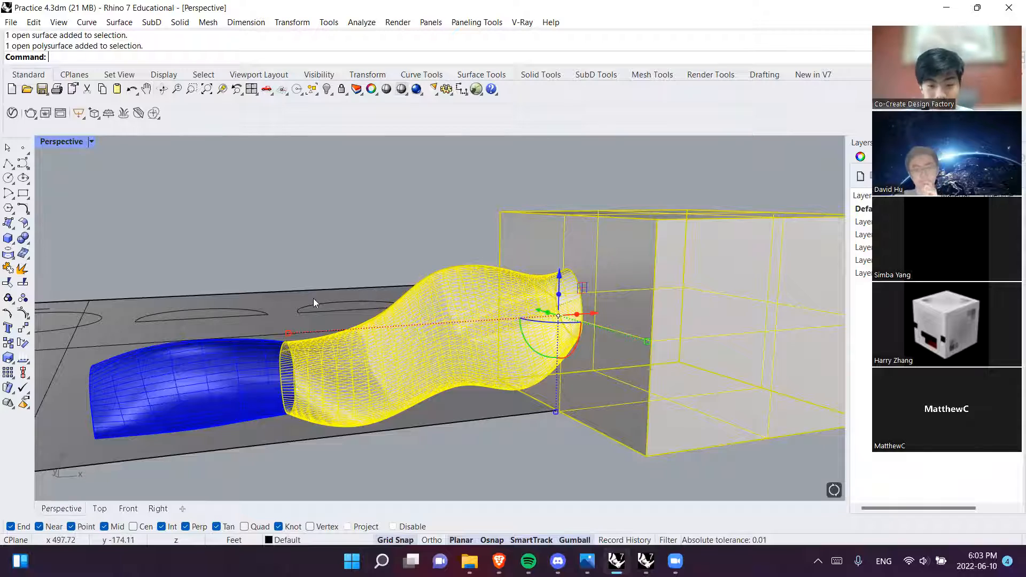
click(371, 249)
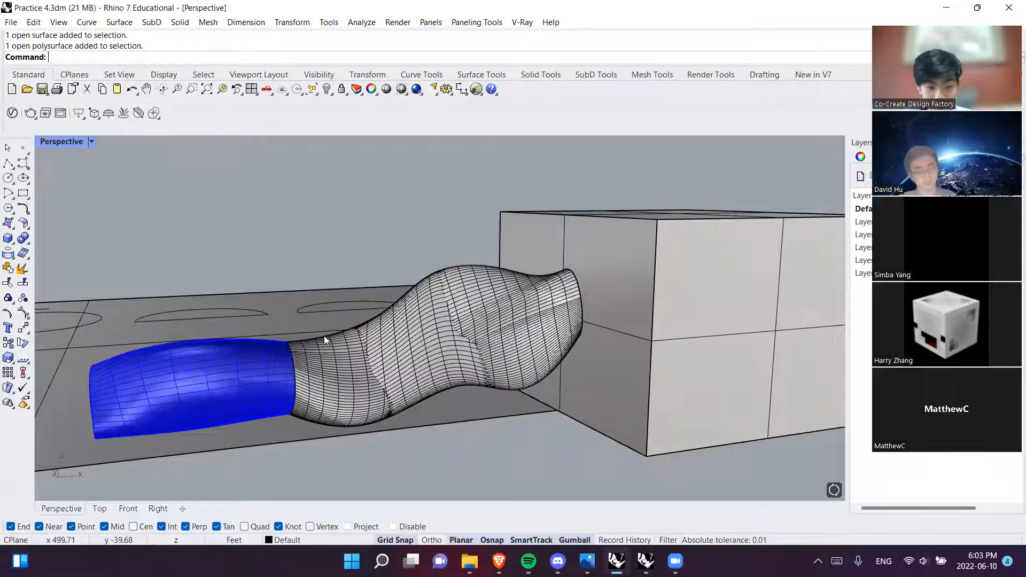
Delete the network surface between the blue tube and the box
scroll(323, 335, up, 3)
shift+right_drag(290, 365, 368, 332)
scroll(368, 331, up, 9)
scroll(533, 325, down, 6)
shift+right_drag(533, 325, 373, 255)
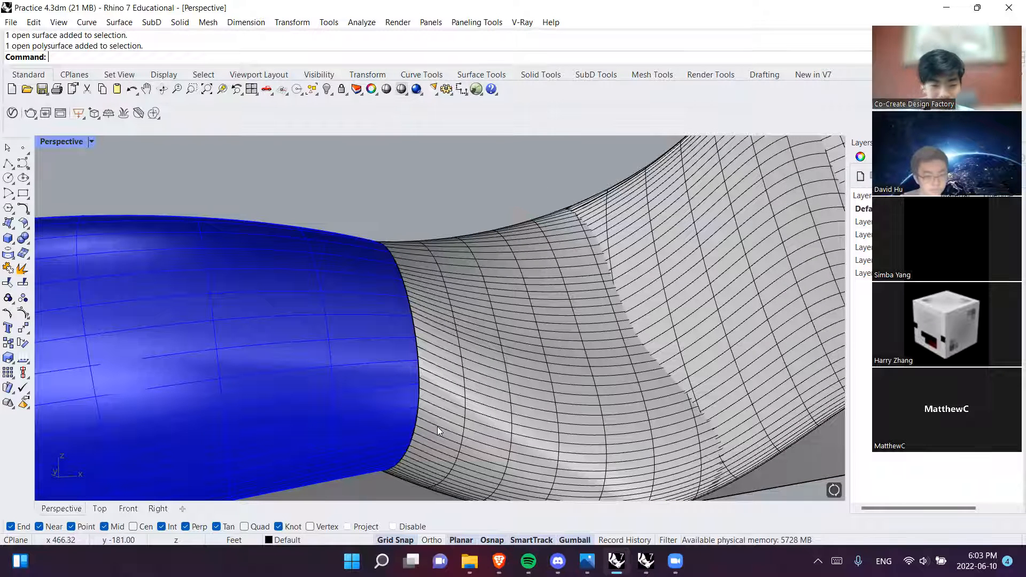
click(559, 341)
scroll(561, 340, down, 3)
key(Delete)
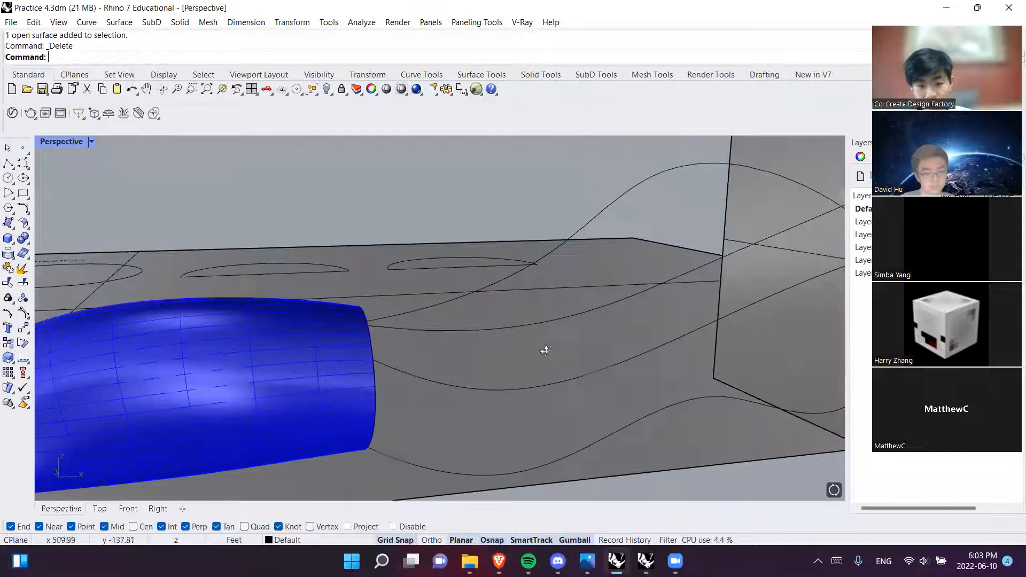
Turn on Record History with no connecting curve left selected
scroll(584, 294, up, 2)
click(589, 269)
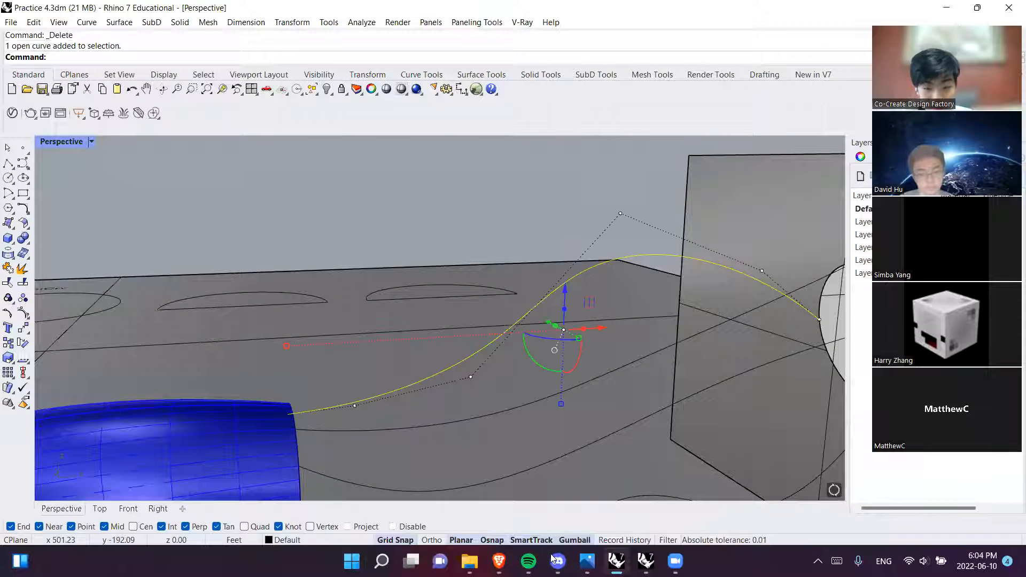
key(Escape)
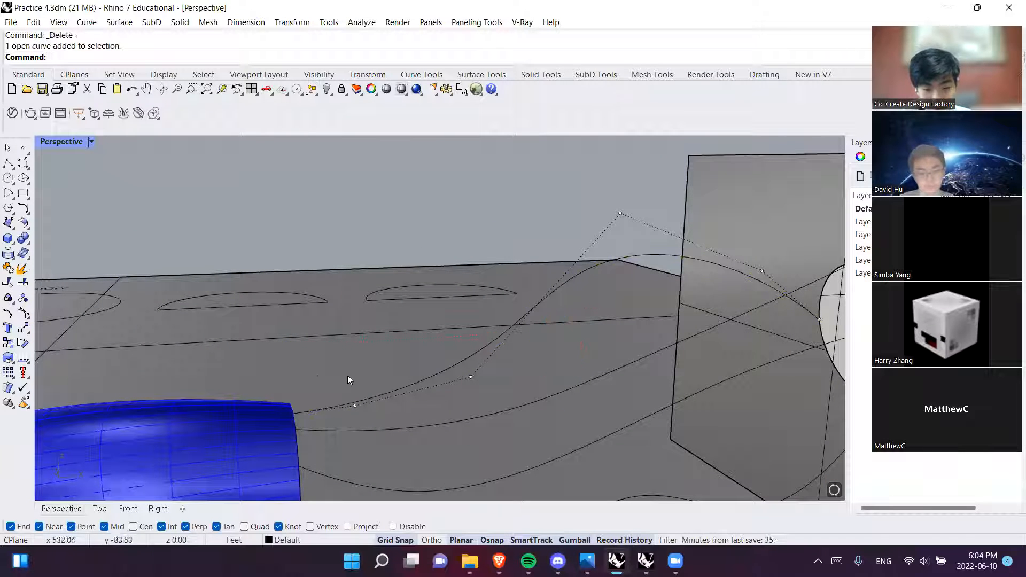
Create a network surface from the four connecting curves and the open edges of tube and box, using Position edge matching
text(NetworkSrf)
key(Return)
right_drag(464, 342, 422, 318)
click(422, 319)
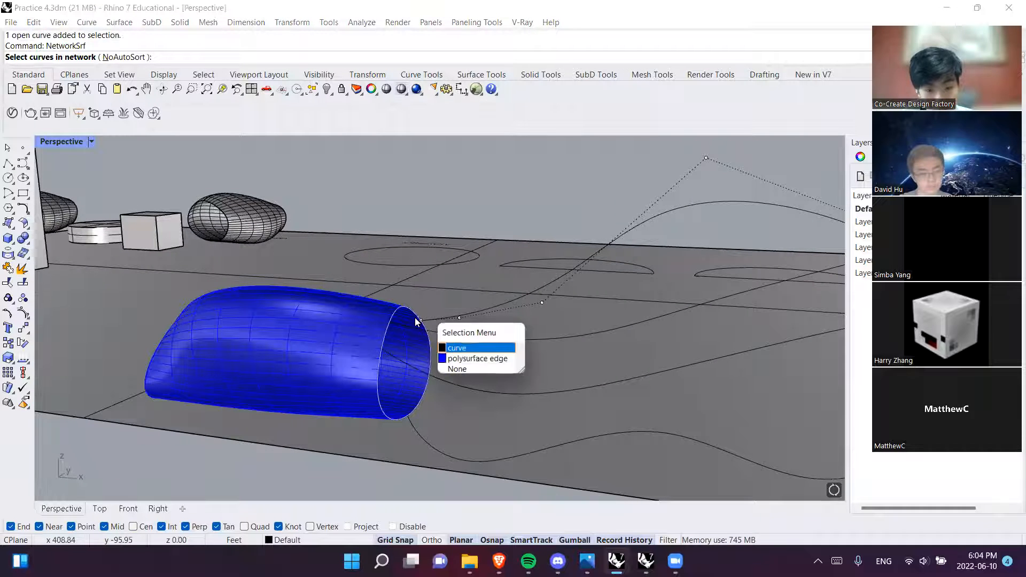
click(465, 350)
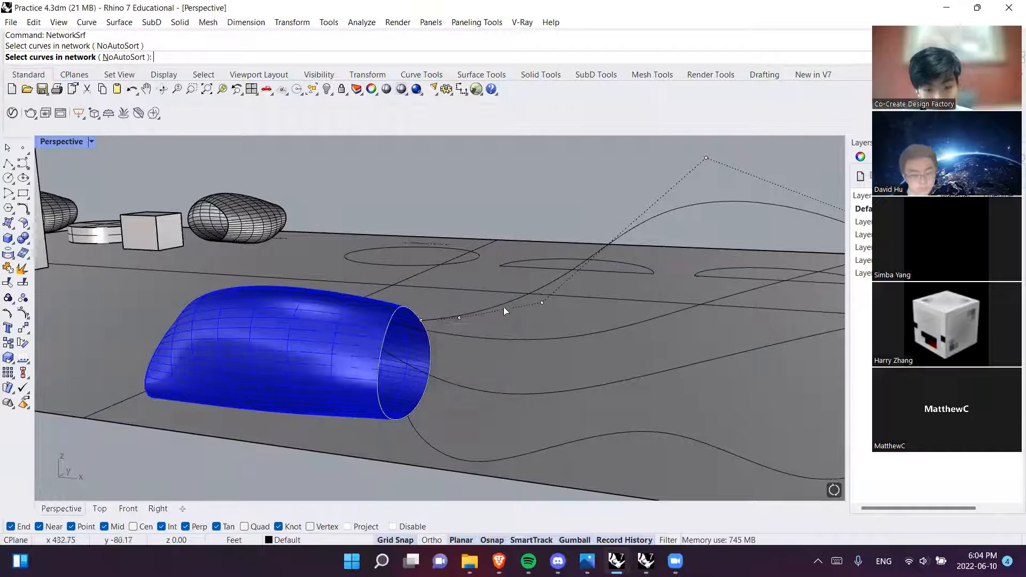
click(553, 342)
click(554, 393)
right_drag(561, 443, 637, 330)
click(538, 361)
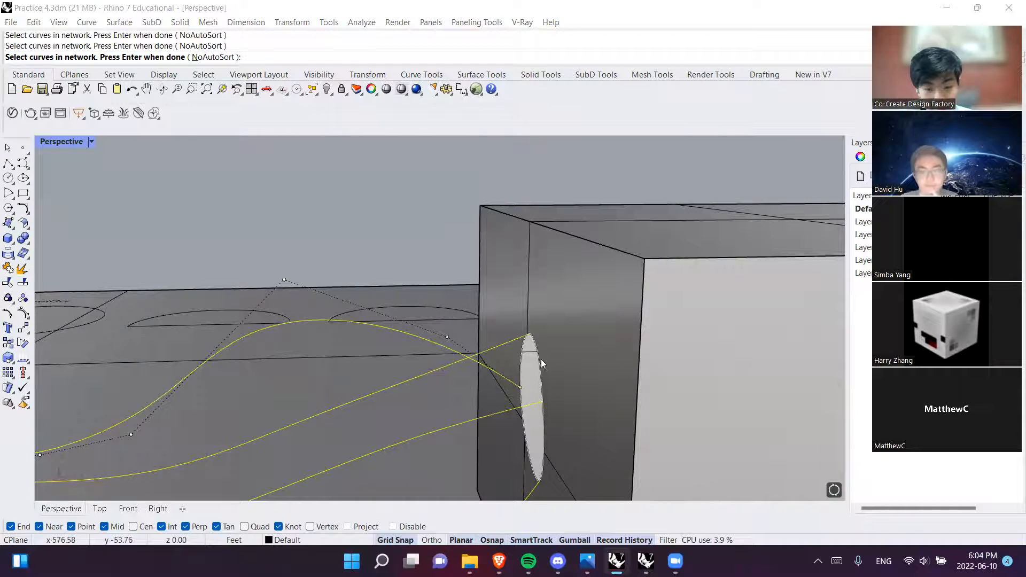
click(571, 385)
key(Return)
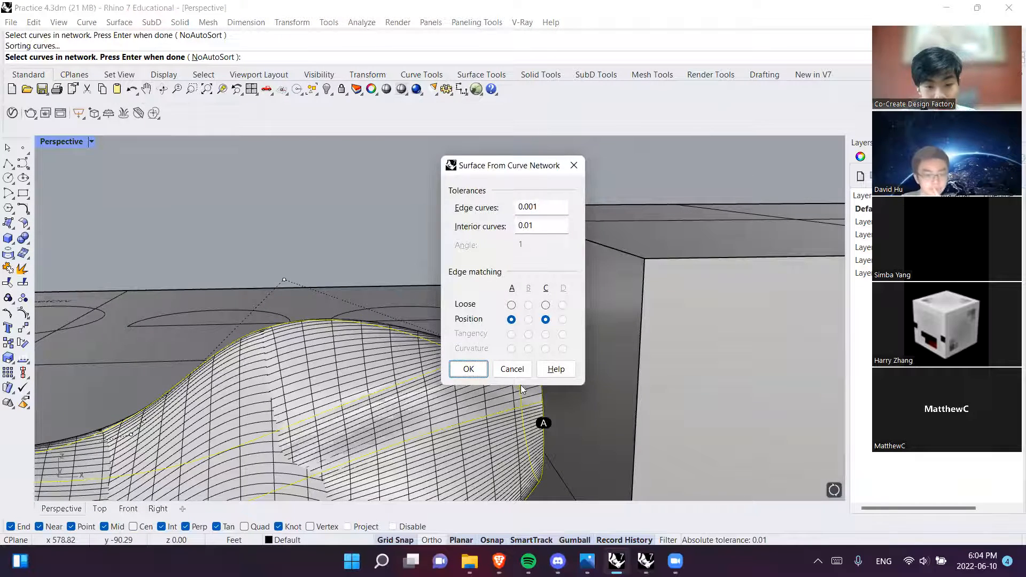
click(468, 368)
Pull a control point of the connecting curve on the surface's far side outward to make the network surface bulge sideways
right_drag(468, 367, 473, 343)
click(487, 202)
click(500, 237)
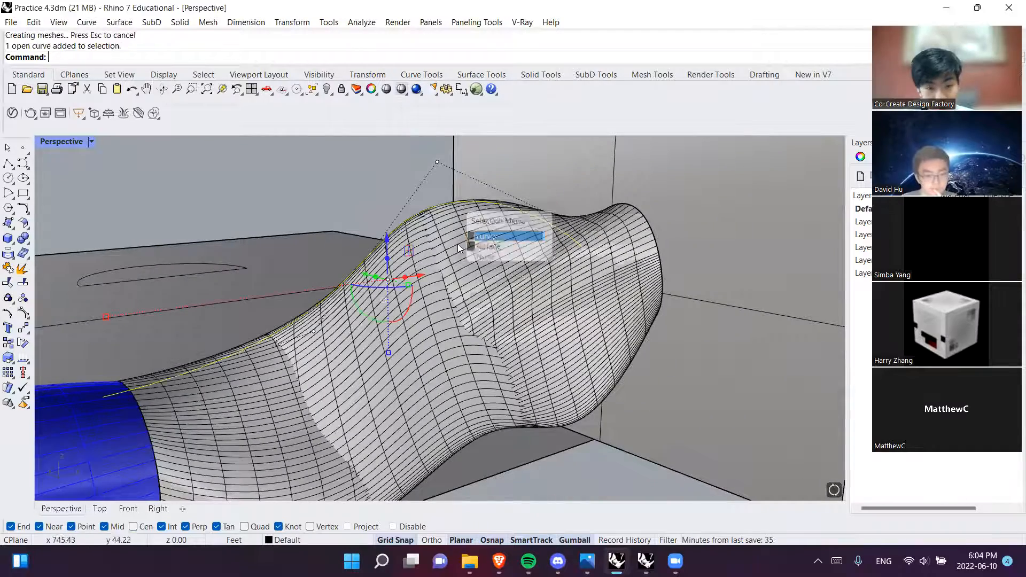
click(567, 321)
click(574, 351)
right_drag(439, 289, 582, 395)
shift+right_drag(503, 289, 564, 365)
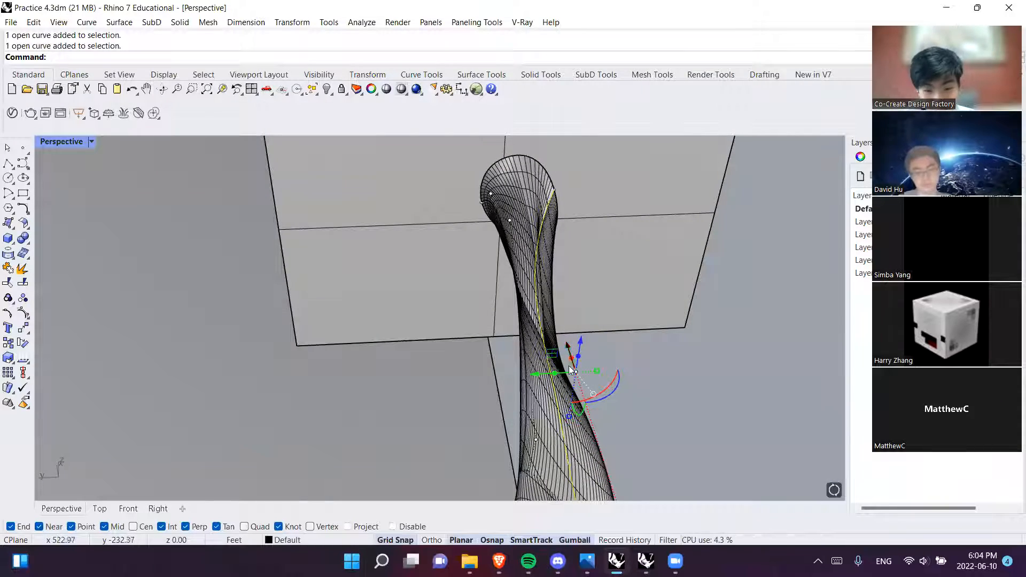
scroll(610, 374, down, 3)
scroll(549, 293, up, 6)
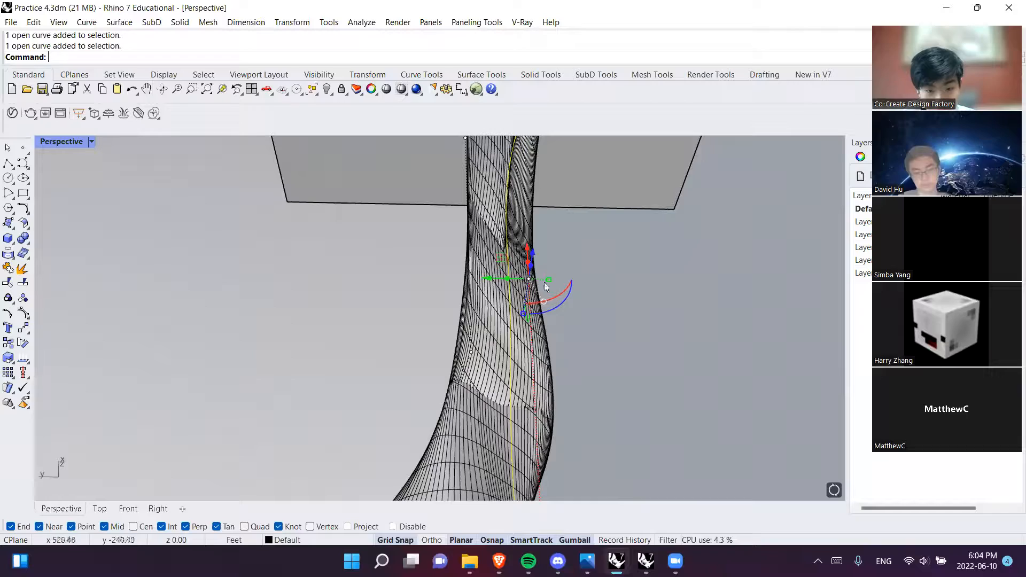
click(472, 352)
drag(451, 331, 250, 326)
right_drag(662, 316, 594, 371)
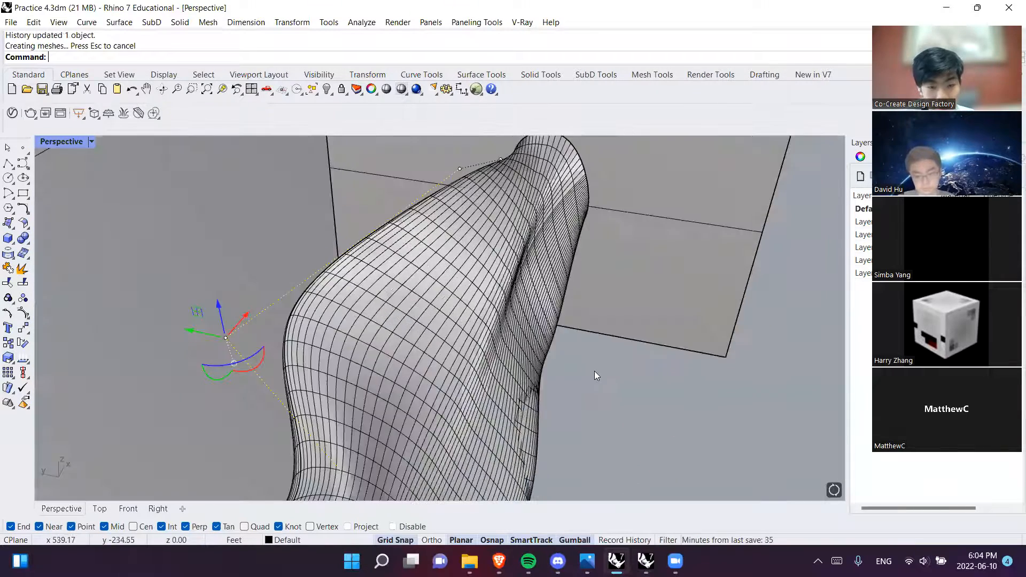
Delete the network surface temporarily to view its underlying curves, and undo the deletion
right_drag(488, 275, 494, 236)
click(534, 260)
click(597, 321)
click(554, 301)
key(Delete)
right_drag(555, 301, 582, 361)
key(ctrl+z)
right_click(622, 418)
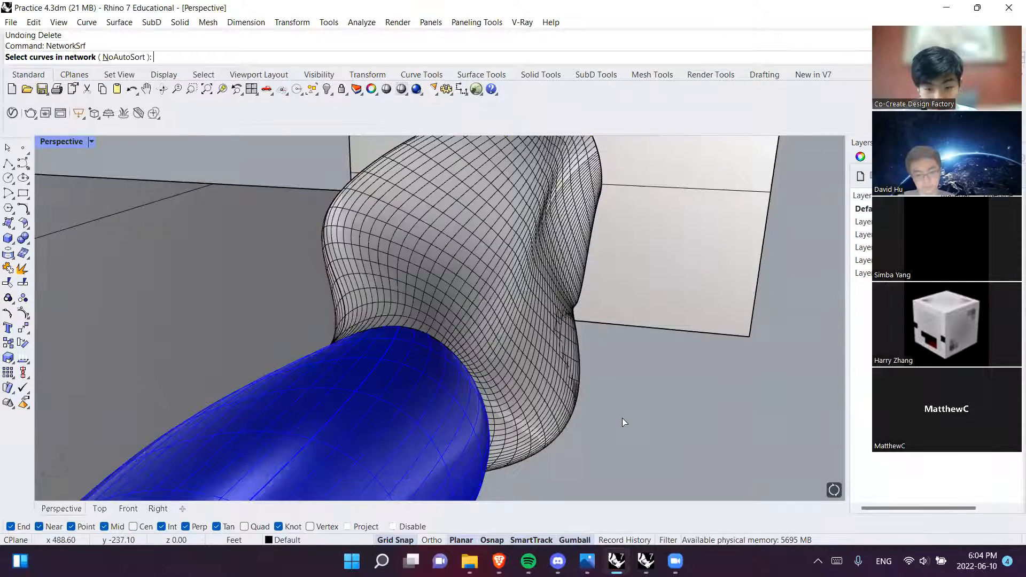
key(Escape)
Move two control points of the lower connecting curve to bulge the underside of the network surface
right_drag(629, 426, 536, 285)
click(525, 248)
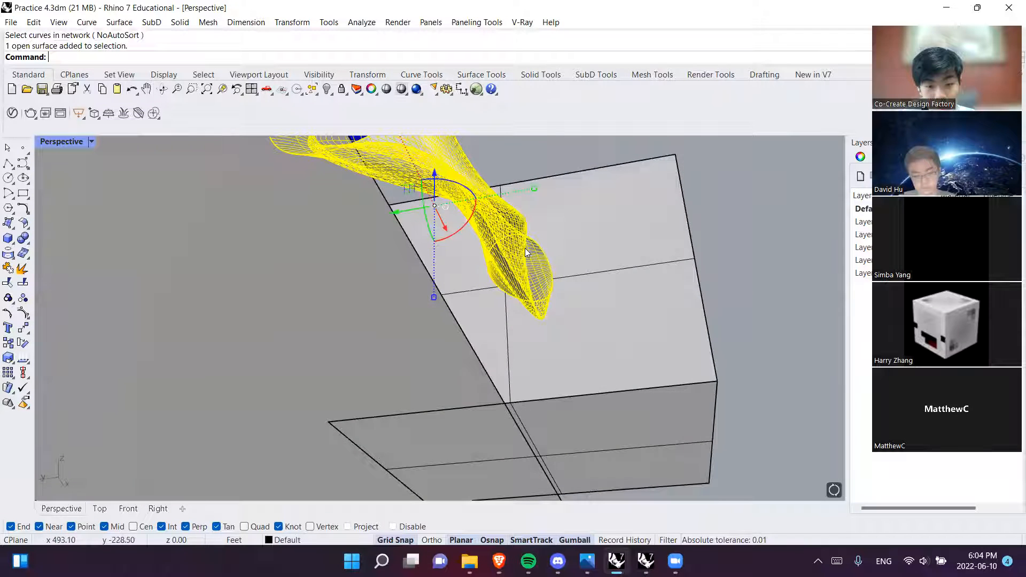
shift+click(534, 213)
click(542, 166)
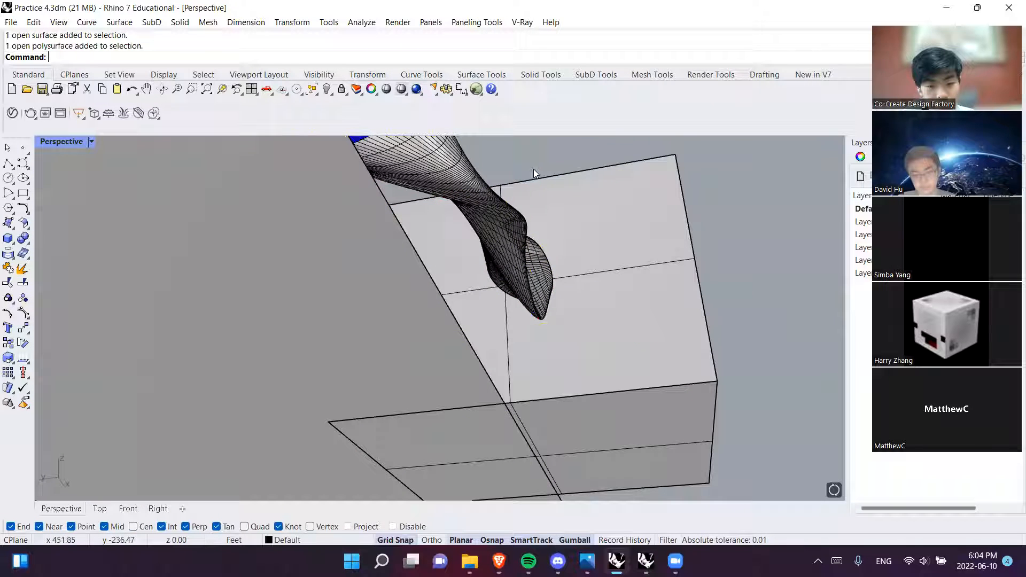
click(479, 199)
click(516, 234)
right_drag(497, 223, 381, 387)
click(328, 374)
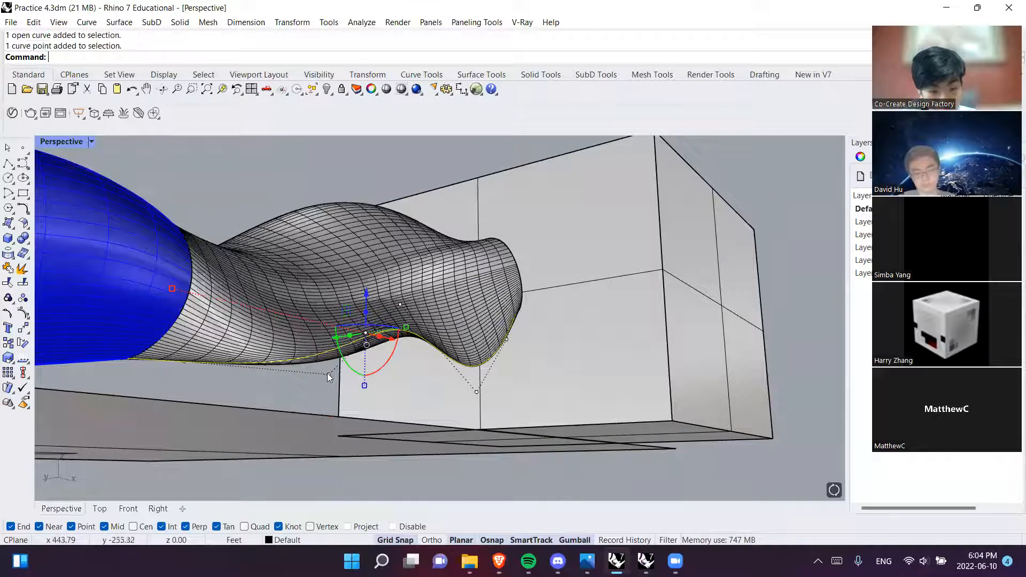
shift+click(401, 304)
drag(372, 302, 458, 451)
key(Escape)
Remove the network surface temporarily to check the reshaped curves between tube and box, restoring it each time
right_drag(454, 432, 515, 375)
click(402, 426)
key(Delete)
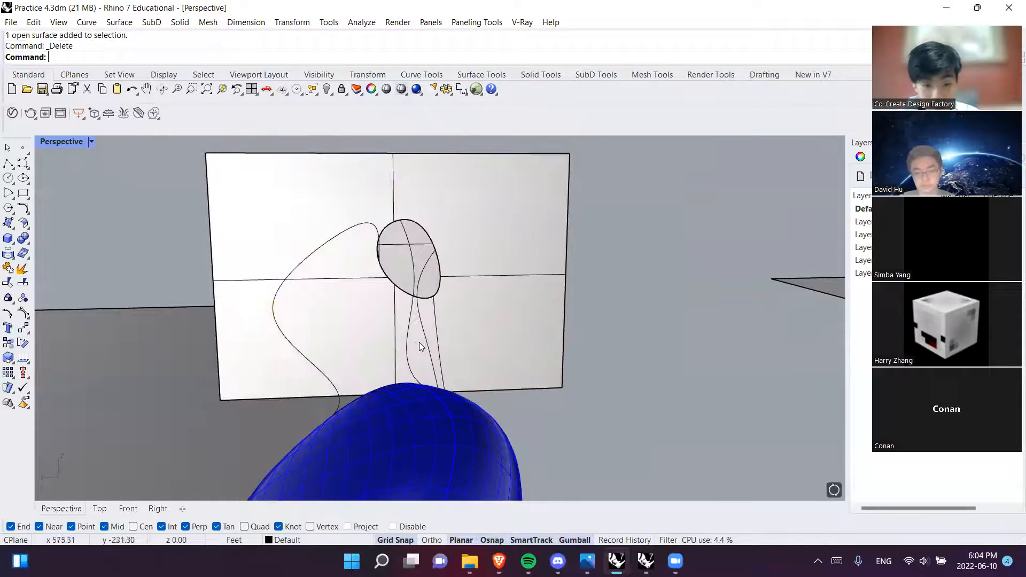
right_drag(506, 327, 470, 342)
key(ctrl+z)
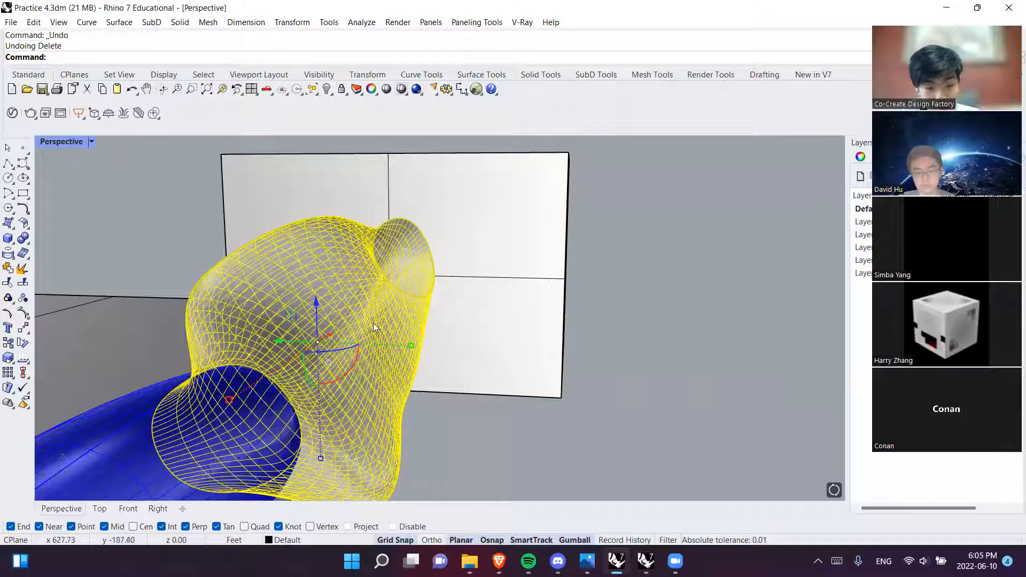
click(375, 328)
click(433, 404)
click(394, 284)
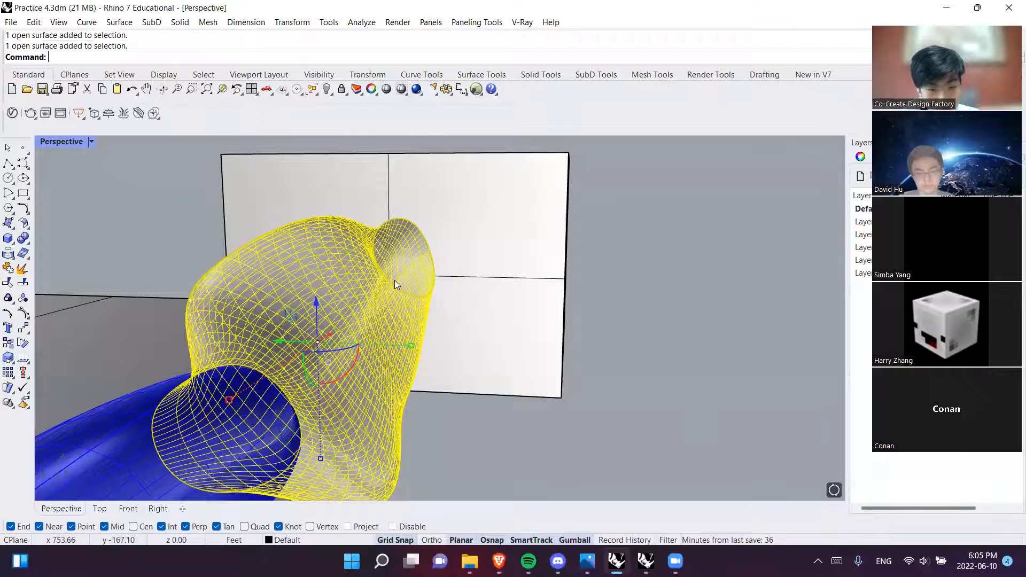
click(437, 446)
right_drag(381, 349, 426, 344)
click(482, 324)
key(Delete)
scroll(520, 315, up, 8)
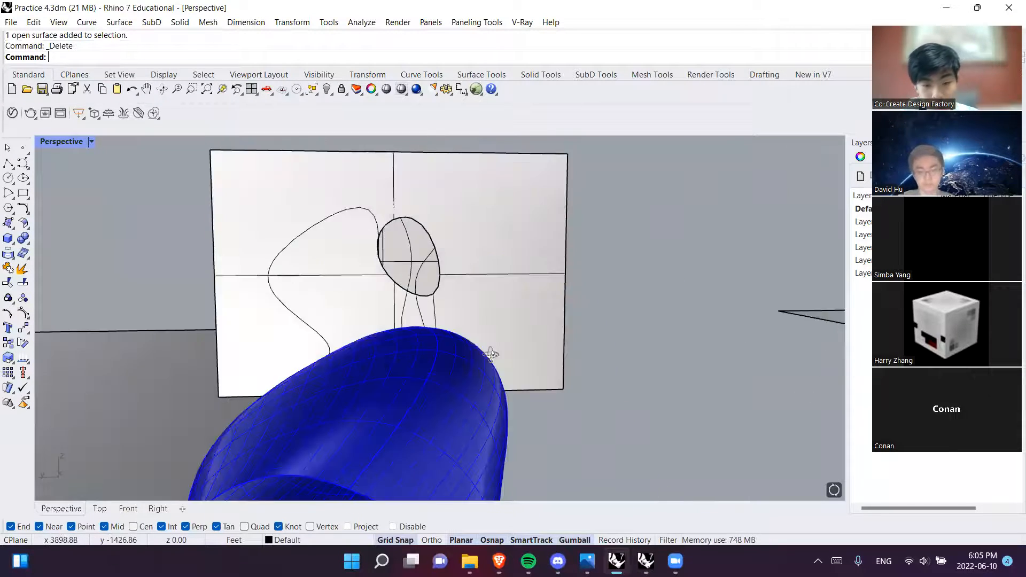
key(ctrl+z)
Pull a middle control point of the front connecting curve outward to swell the near side of the network surface
click(424, 258)
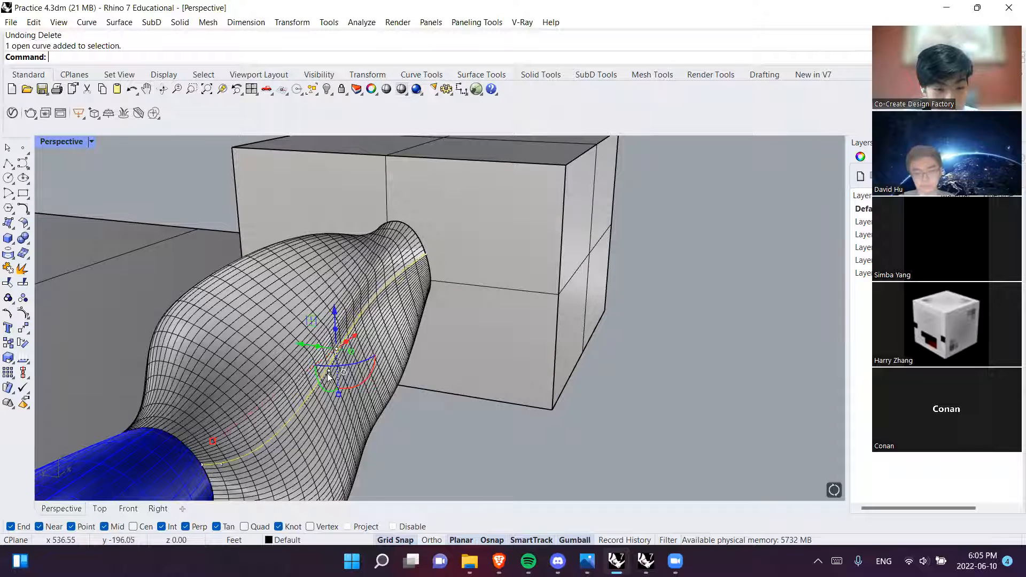
click(329, 370)
drag(302, 350, 452, 352)
right_drag(572, 394, 434, 348)
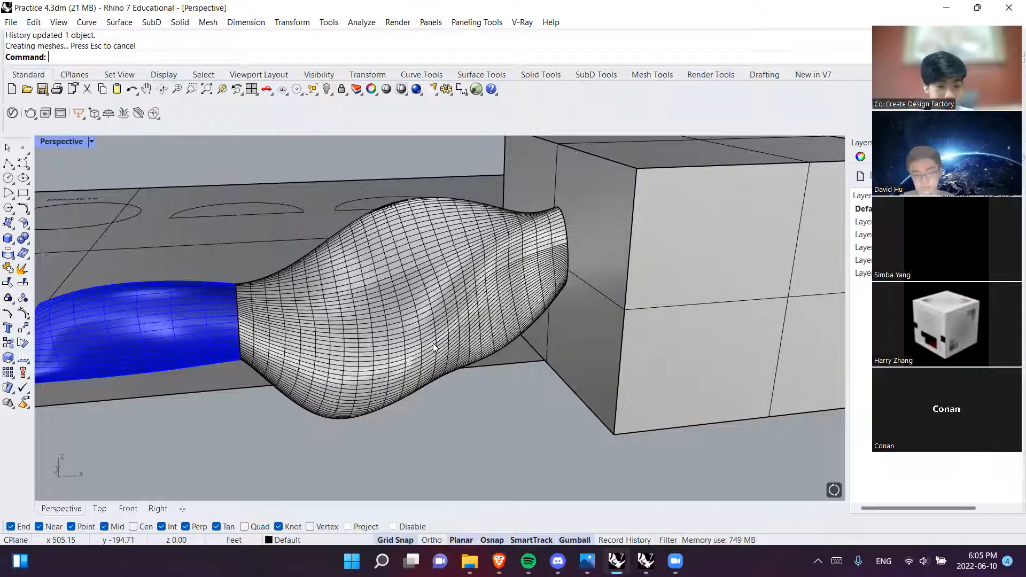
Move a control point of the upper connecting curve to reshape the top of the network surface's bulge
right_drag(386, 363, 406, 294)
click(406, 295)
click(455, 253)
click(487, 289)
right_drag(486, 289, 422, 221)
click(425, 197)
drag(400, 203, 281, 257)
right_drag(529, 288, 283, 358)
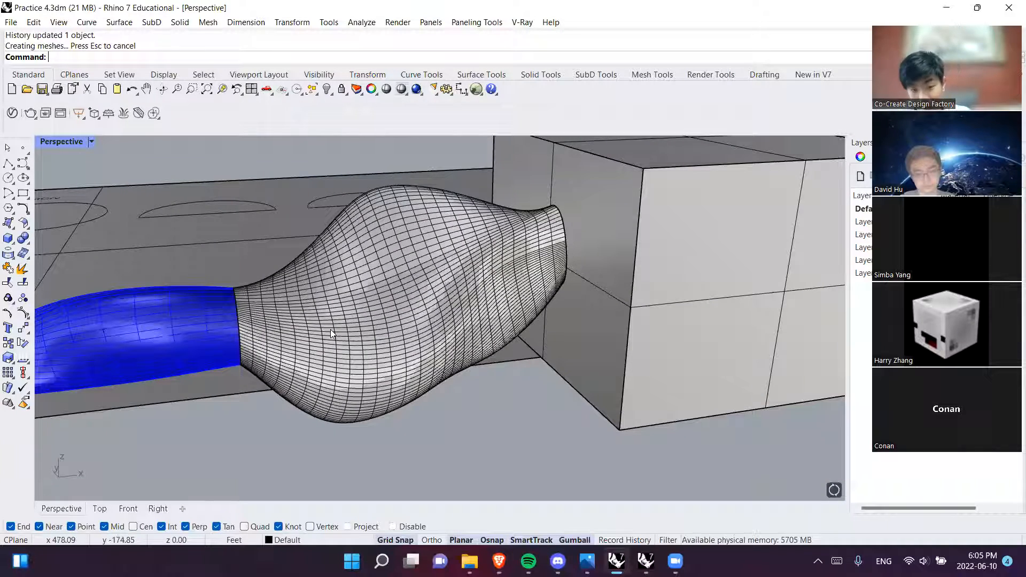
Examine the reshaped transition between tube and box from several angles, both close up and within the whole scene
right_drag(322, 467, 204, 187)
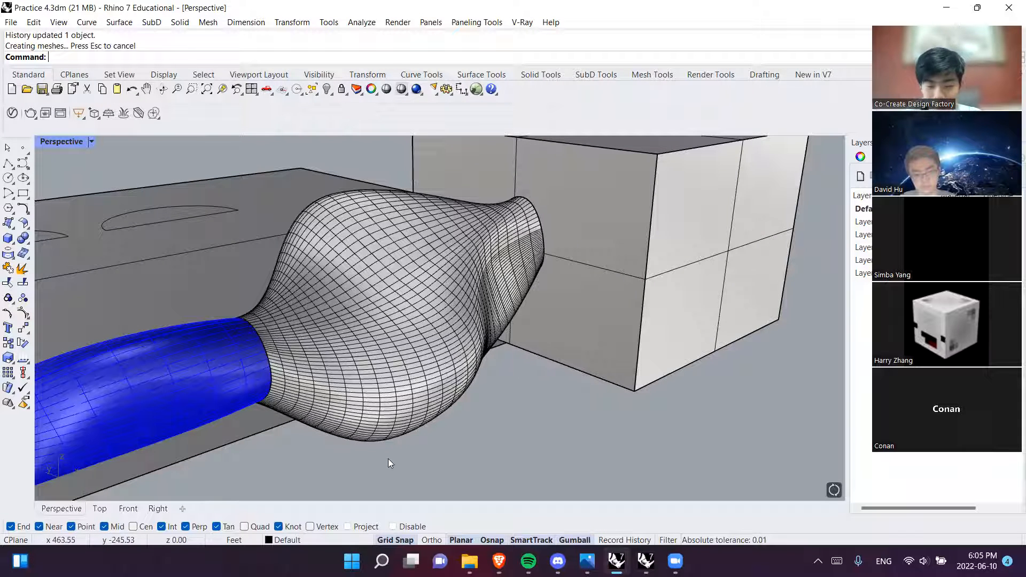
shift+right_drag(550, 395, 643, 429)
scroll(643, 428, down, 6)
right_drag(446, 404, 374, 408)
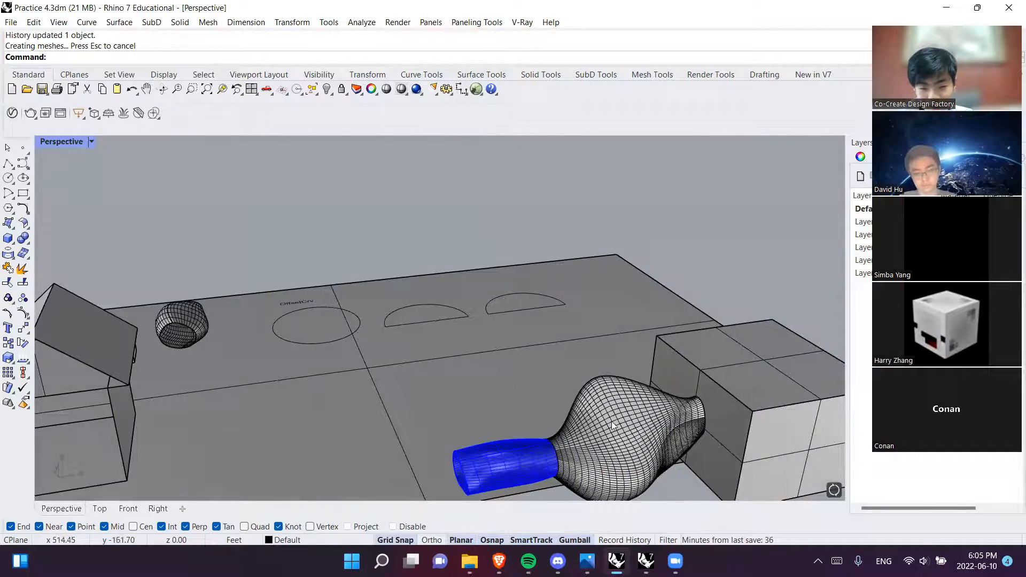
right_drag(306, 367, 596, 353)
scroll(587, 317, up, 5)
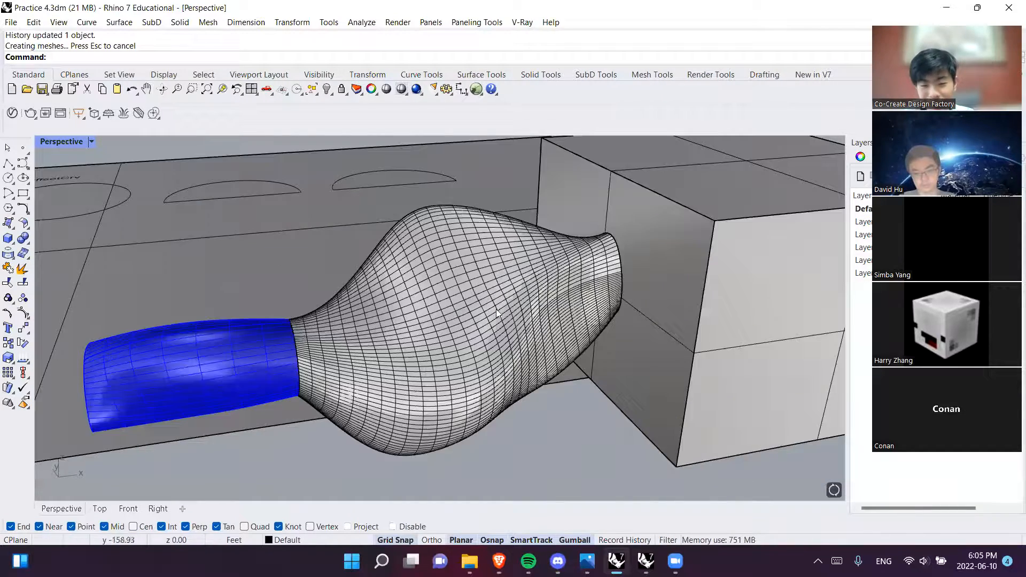
scroll(497, 313, down, 6)
shift+right_drag(374, 224, 678, 362)
right_drag(348, 257, 316, 344)
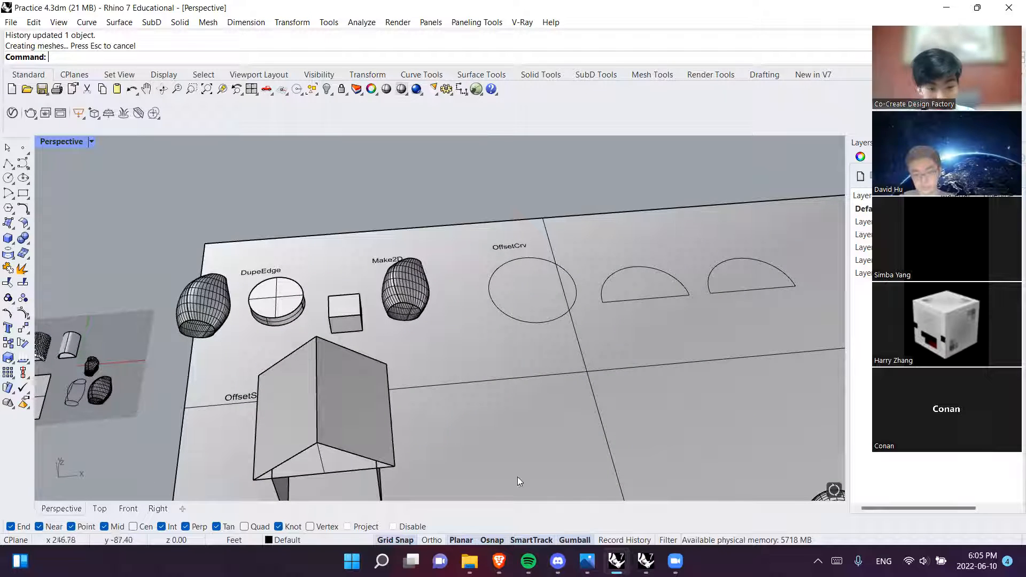
scroll(488, 423, down, 3)
shift+right_drag(587, 398, 439, 249)
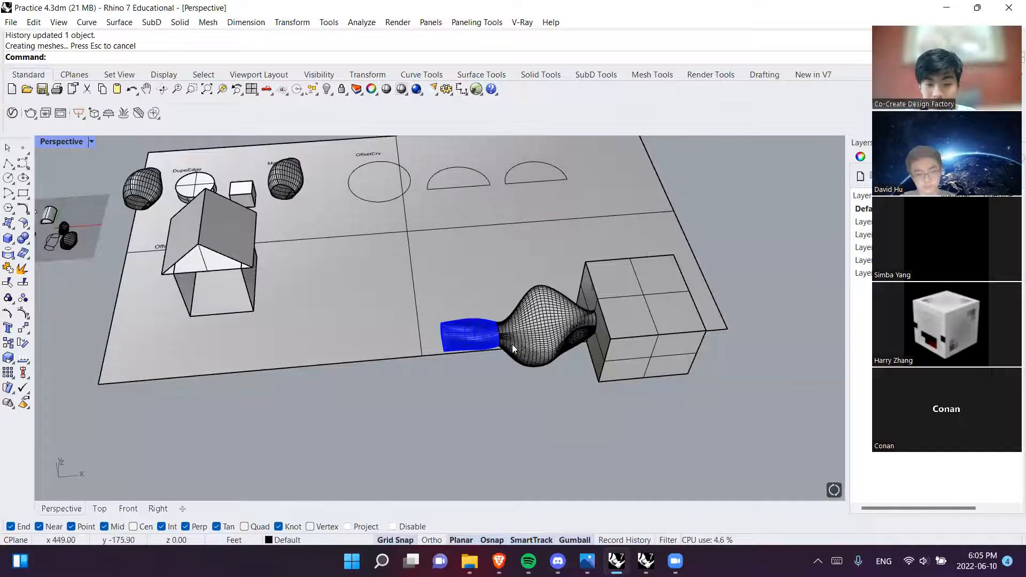
right_drag(586, 467, 577, 374)
scroll(570, 314, up, 11)
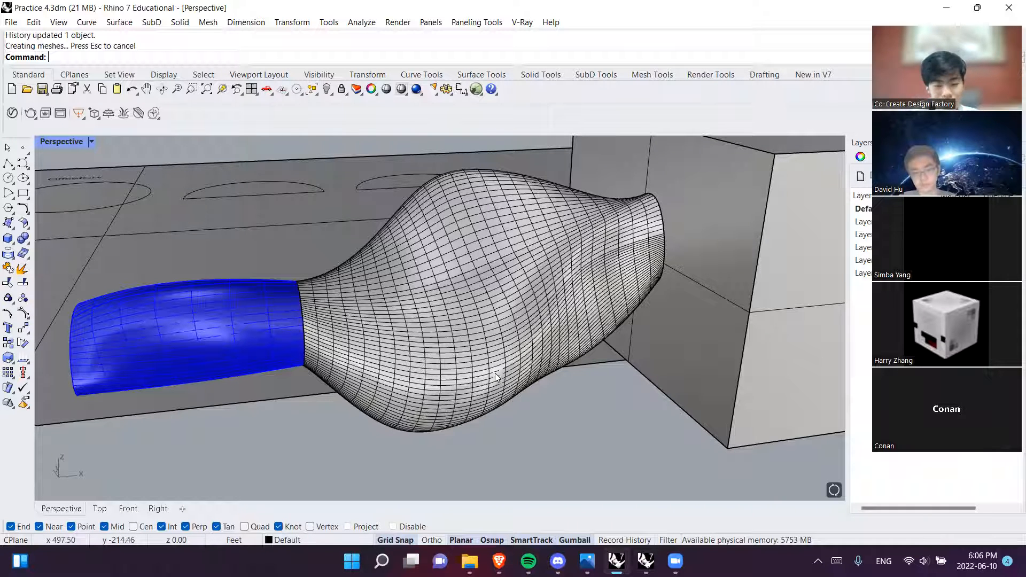
shift+right_drag(494, 373, 490, 407)
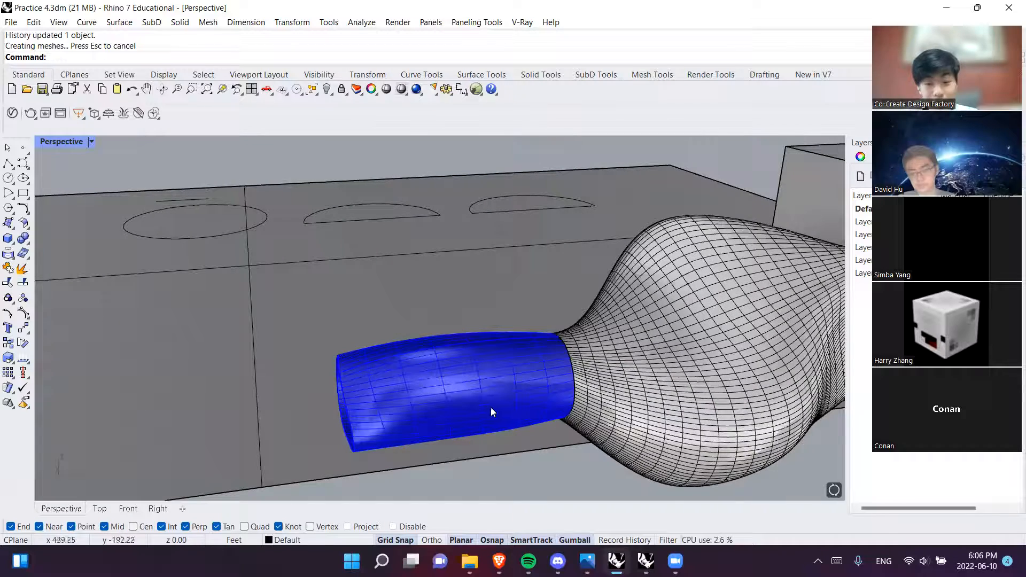
click(648, 353)
right_drag(647, 352, 529, 352)
shift+right_drag(335, 322, 385, 374)
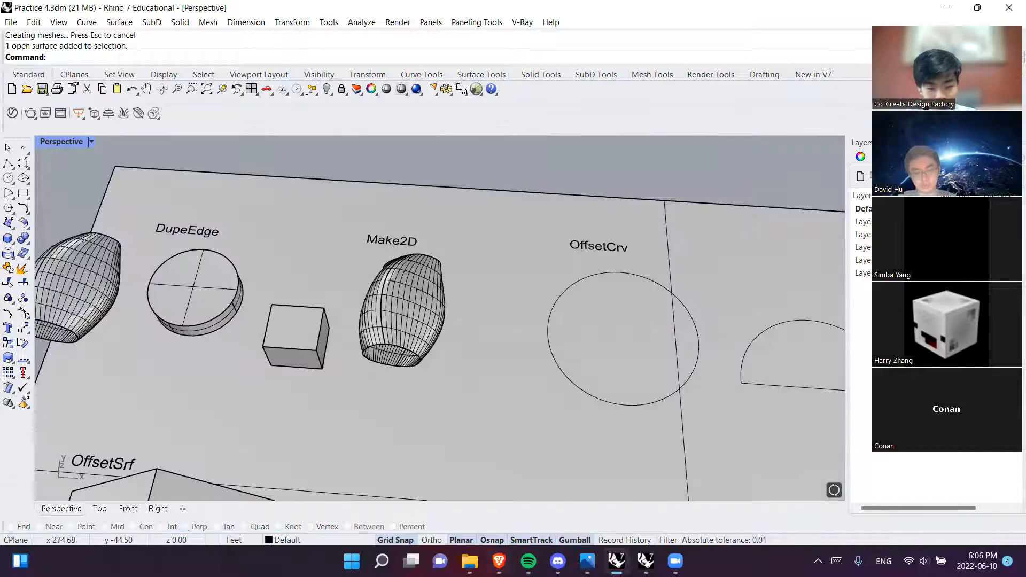
mouse_move(498, 561)
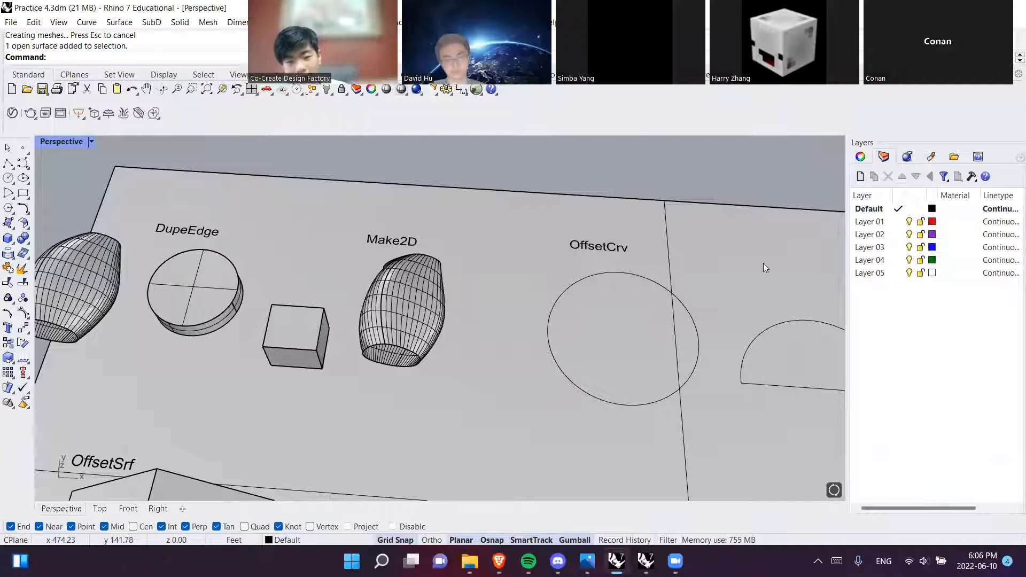
scroll(709, 305, down, 3)
shift+right_drag(709, 304, 584, 255)
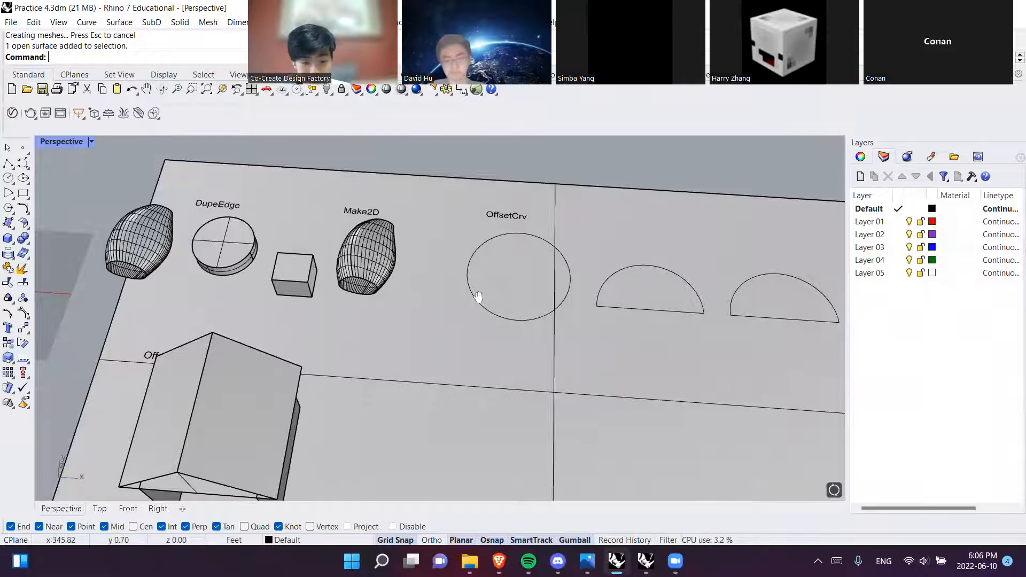
shift+right_drag(476, 296, 388, 239)
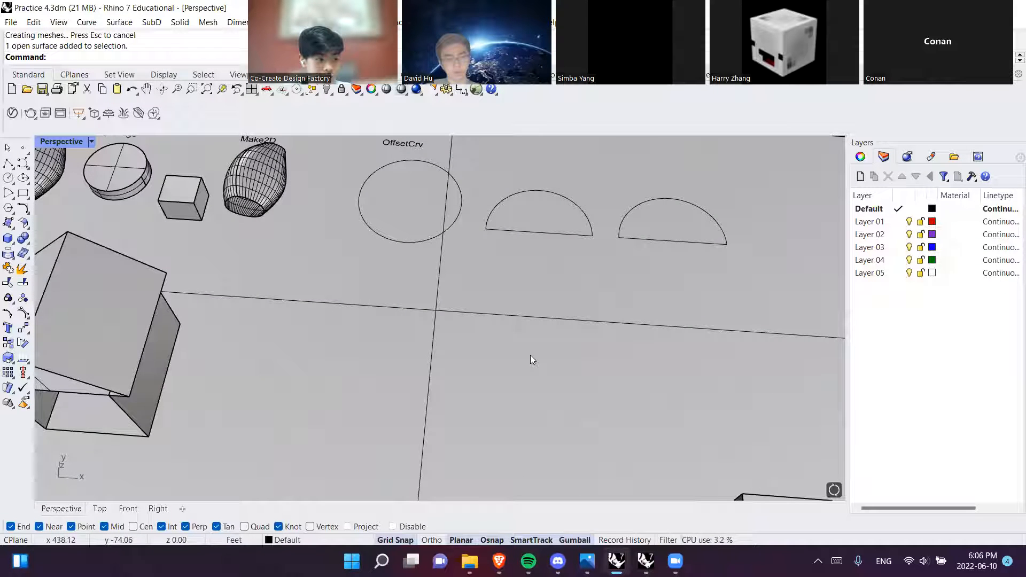
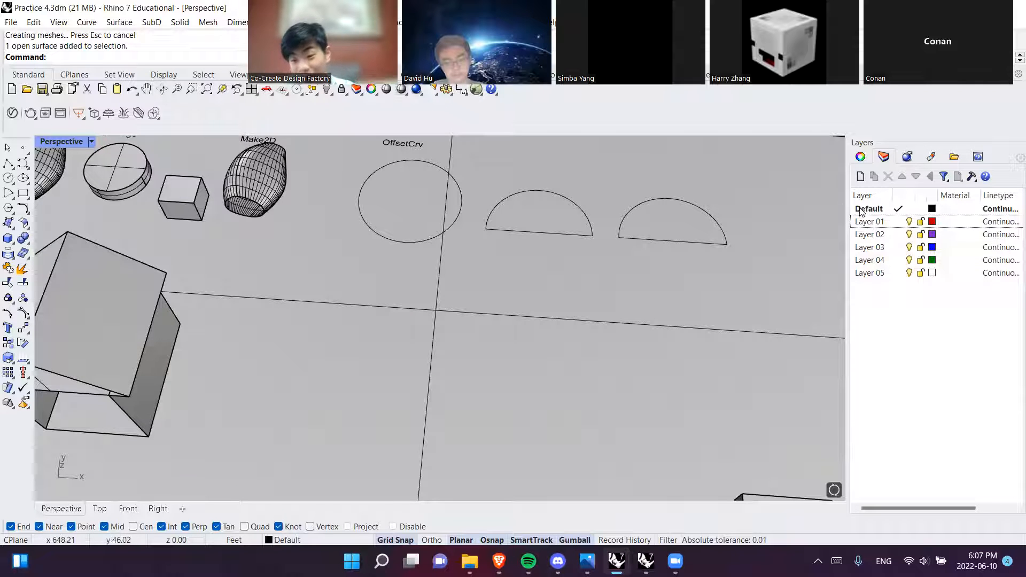
Make Layer 01 the current layer
click(899, 223)
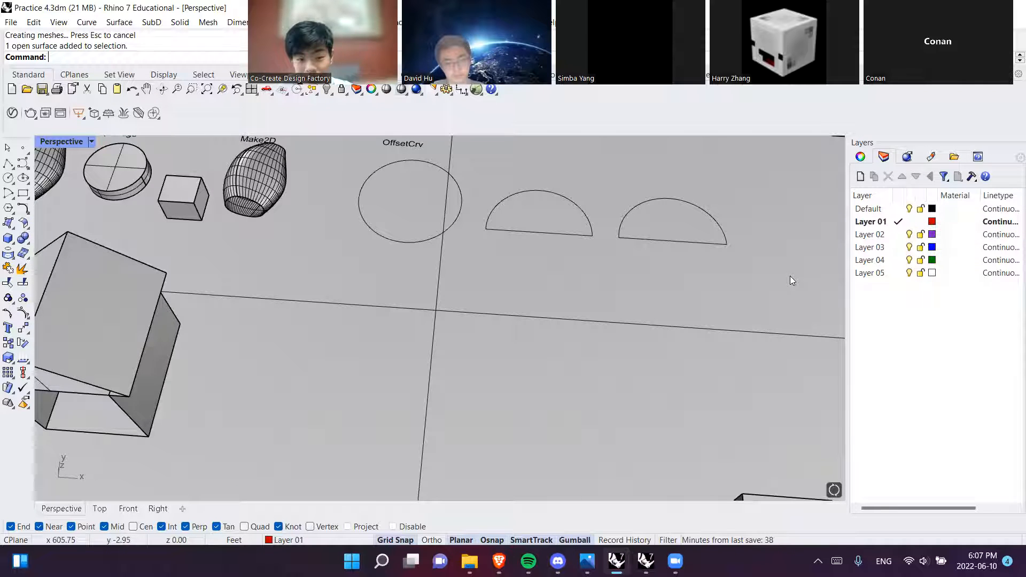
scroll(401, 293, down, 2)
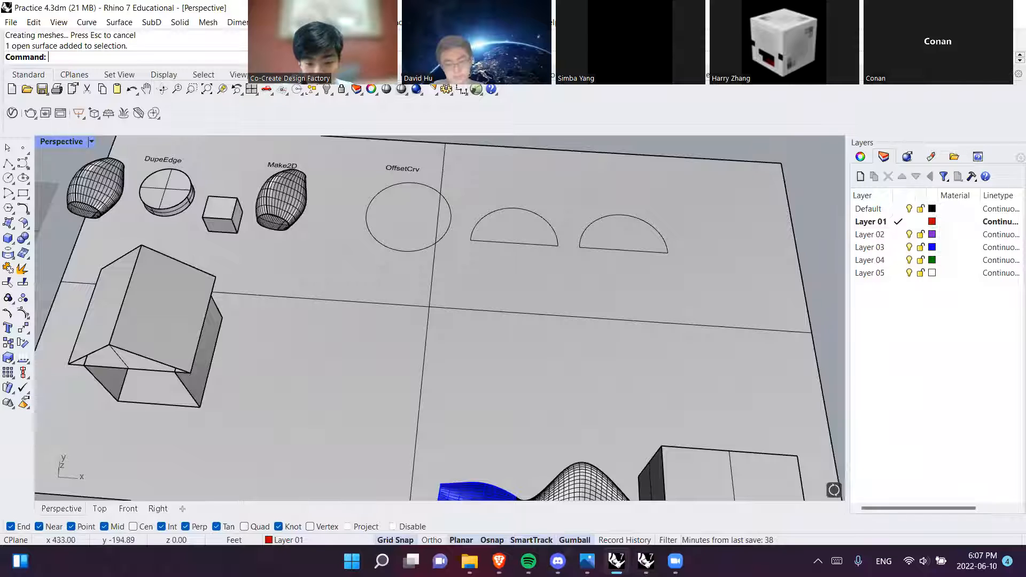
Launch a second Rhino 7 session and switch to its new untitled document
key(super+s)
text(rhino7)
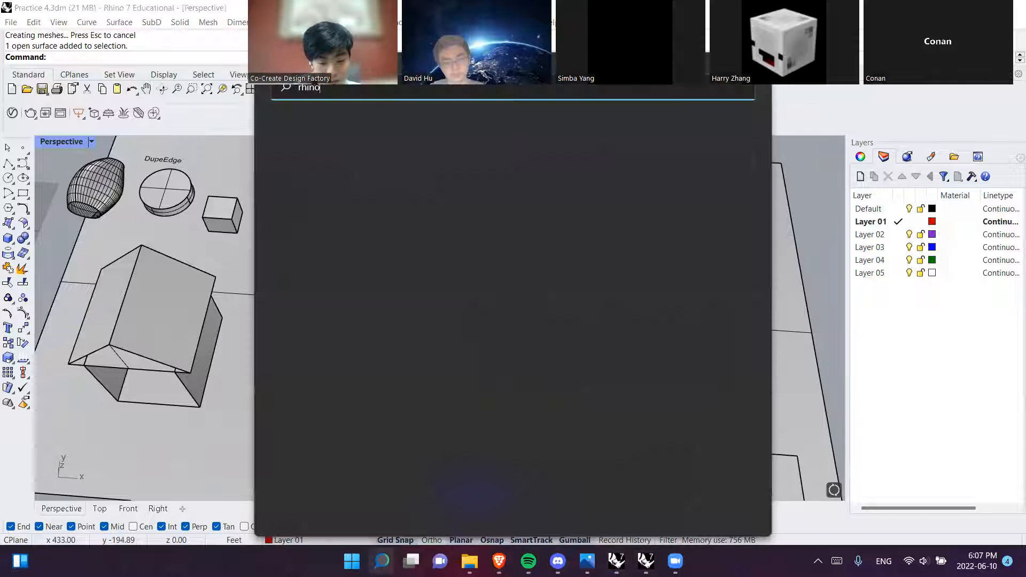
key(Return)
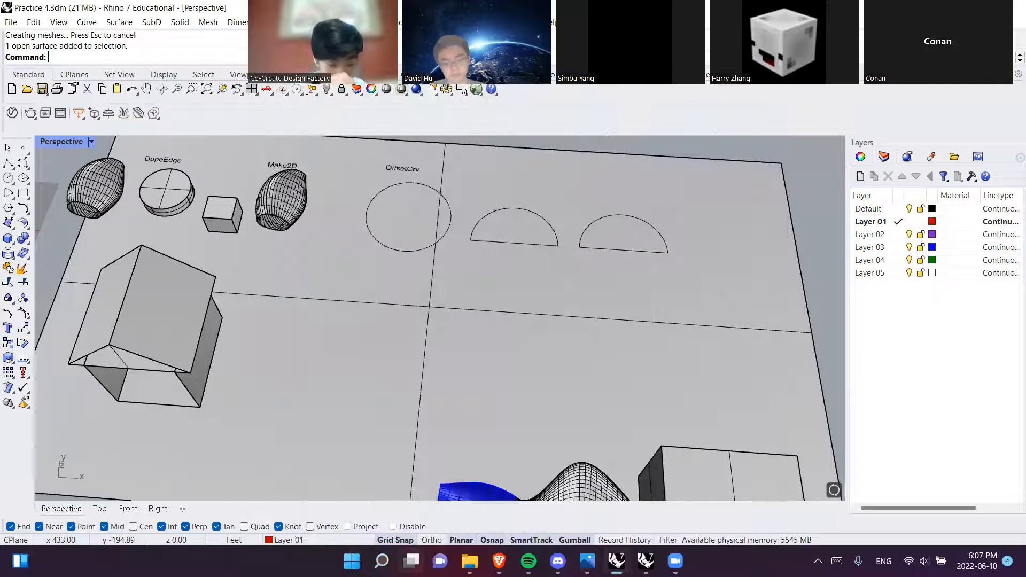
mouse_move(410, 561)
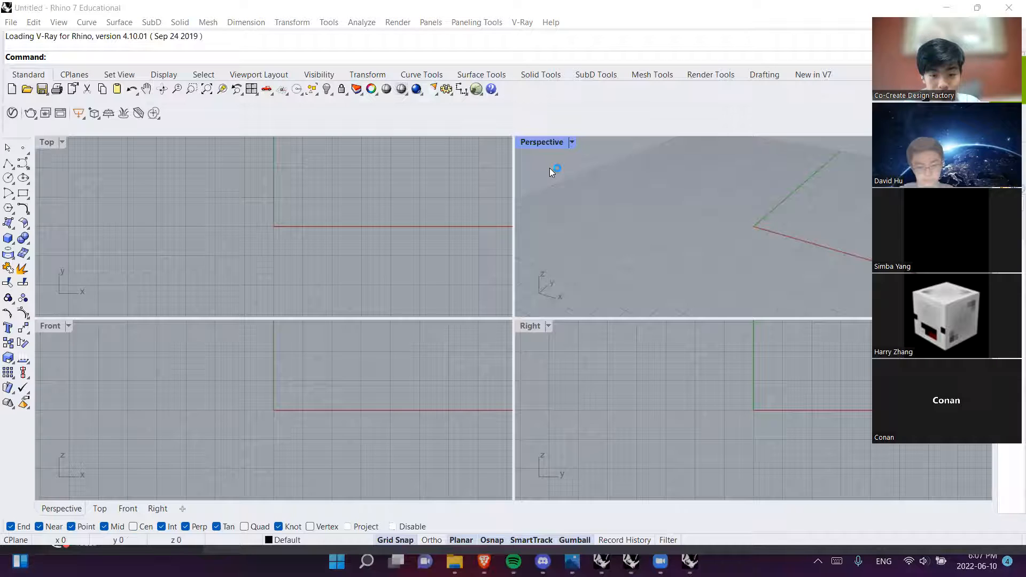
Draw a first box with a base of about 10 by 10 mm in the enlarged Perspective view
shift+right_drag(466, 279, 350, 320)
scroll(417, 327, down, 1)
click(8, 238)
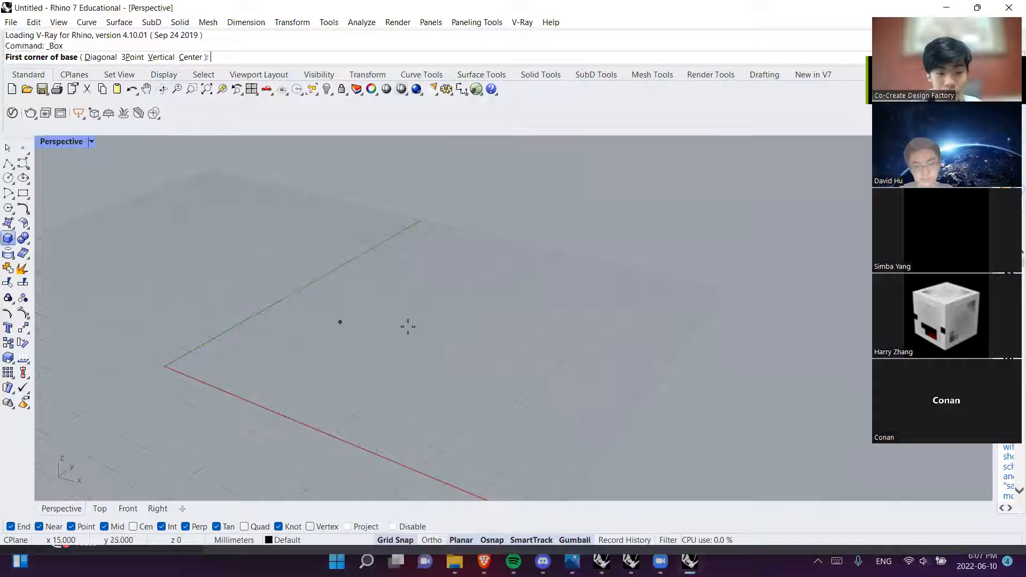
click(340, 322)
click(346, 365)
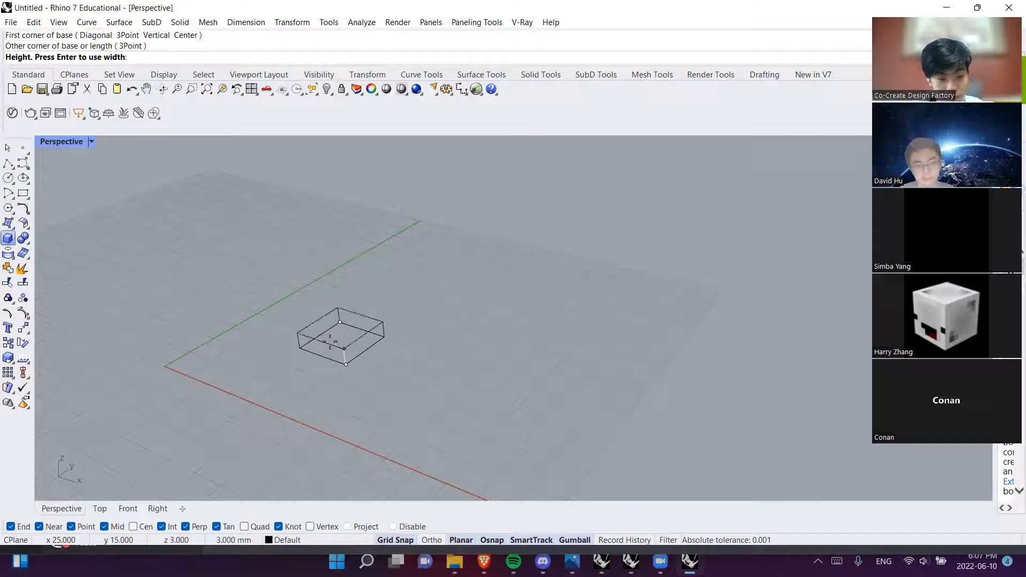
click(323, 306)
Switch the Perspective view from wireframe to shaded display
right_click(49, 150)
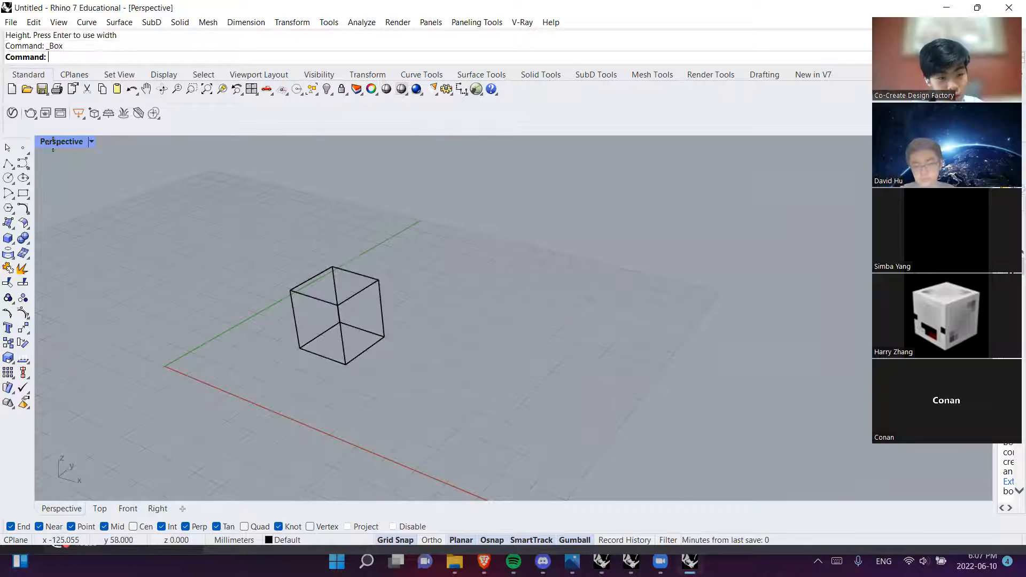
right_click(68, 144)
click(139, 102)
click(190, 272)
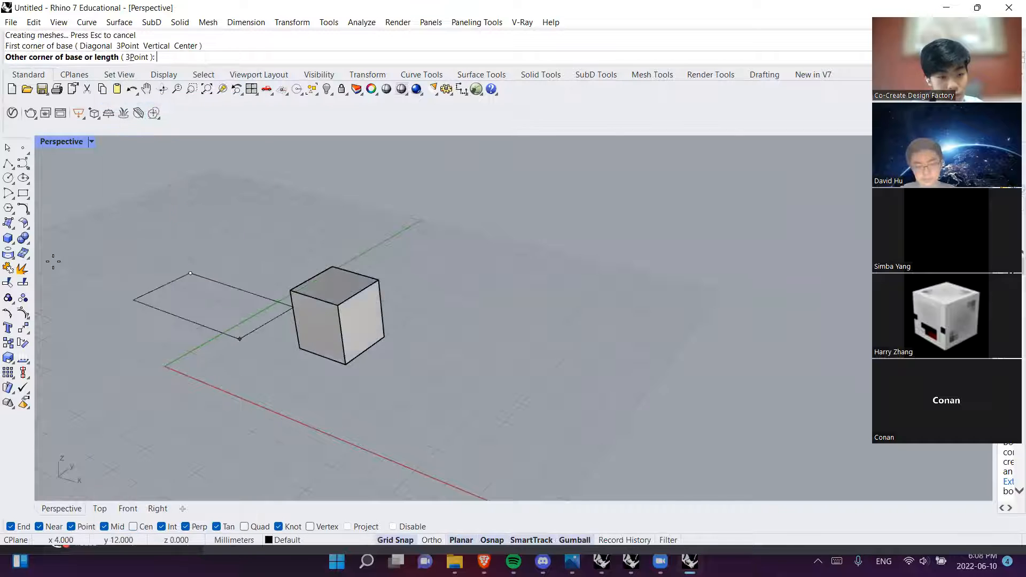
key(Escape)
Draw a second box beside the first one, using its base width as the height
right_click(420, 303)
click(430, 287)
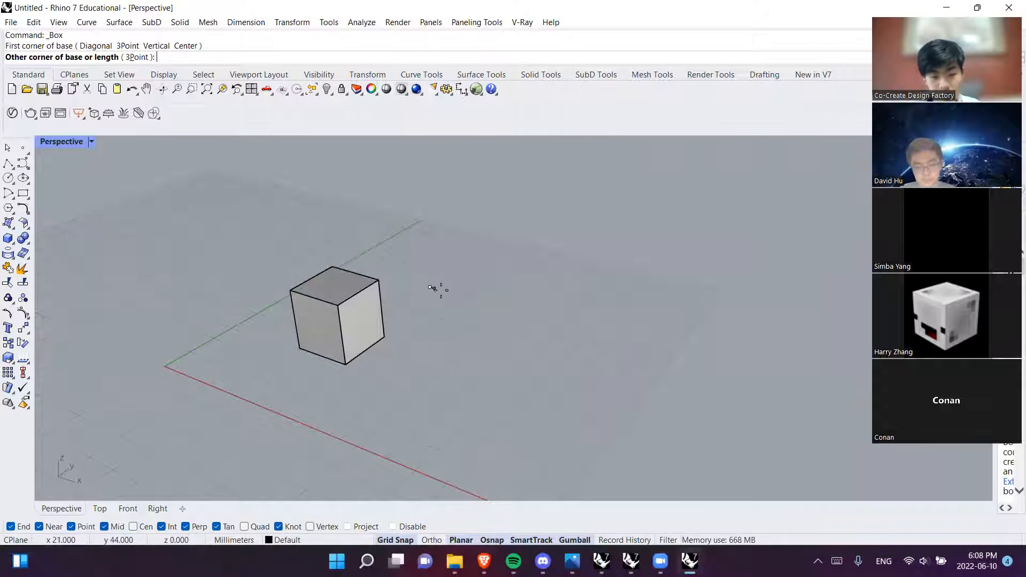
click(446, 330)
key(Return)
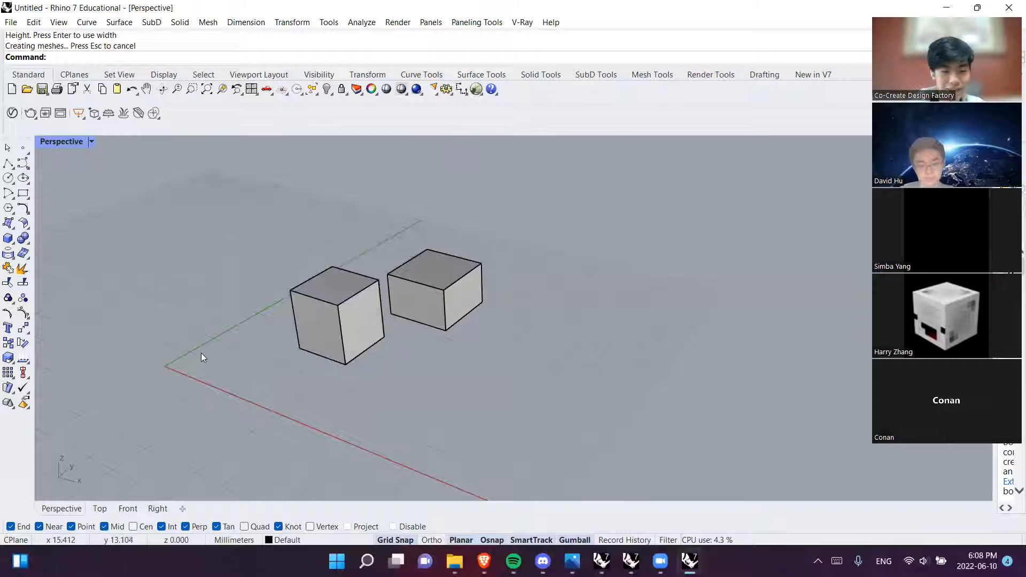
Draw a third box beside the second one, continuing the row
click(8, 238)
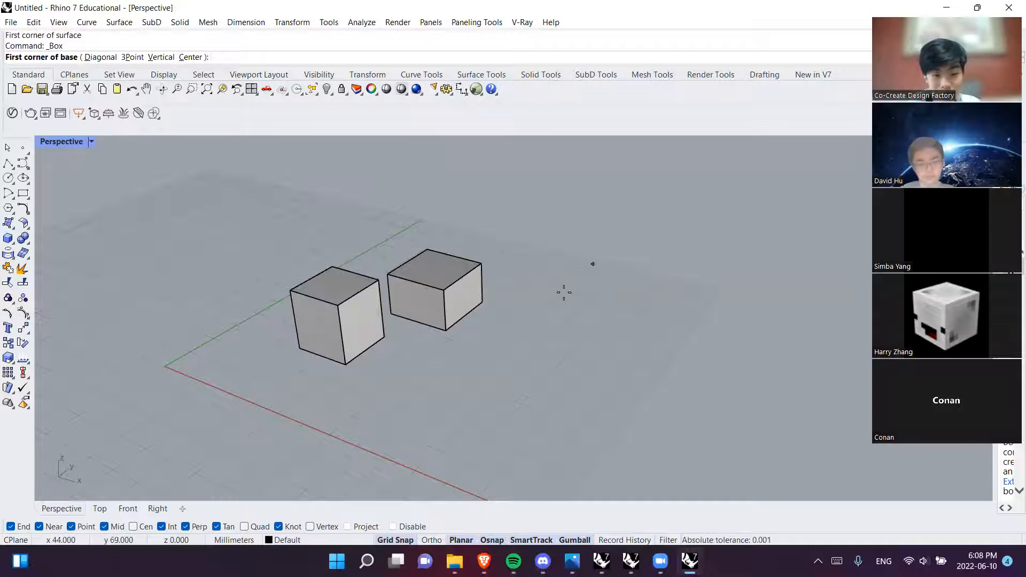
click(533, 297)
click(548, 333)
click(548, 282)
click(378, 395)
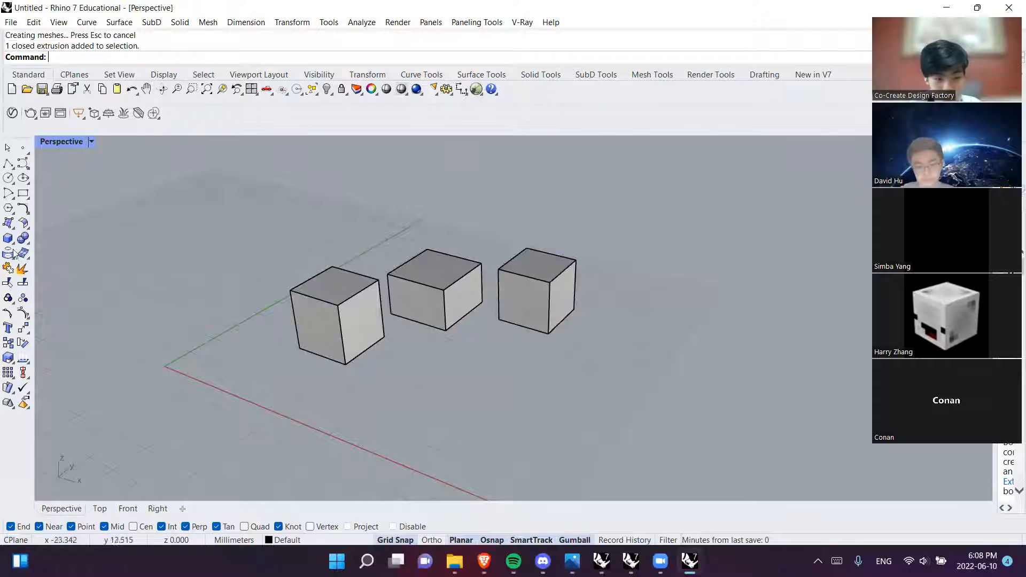
Draw a fourth, larger box in front of the row of three boxes
click(8, 238)
click(433, 369)
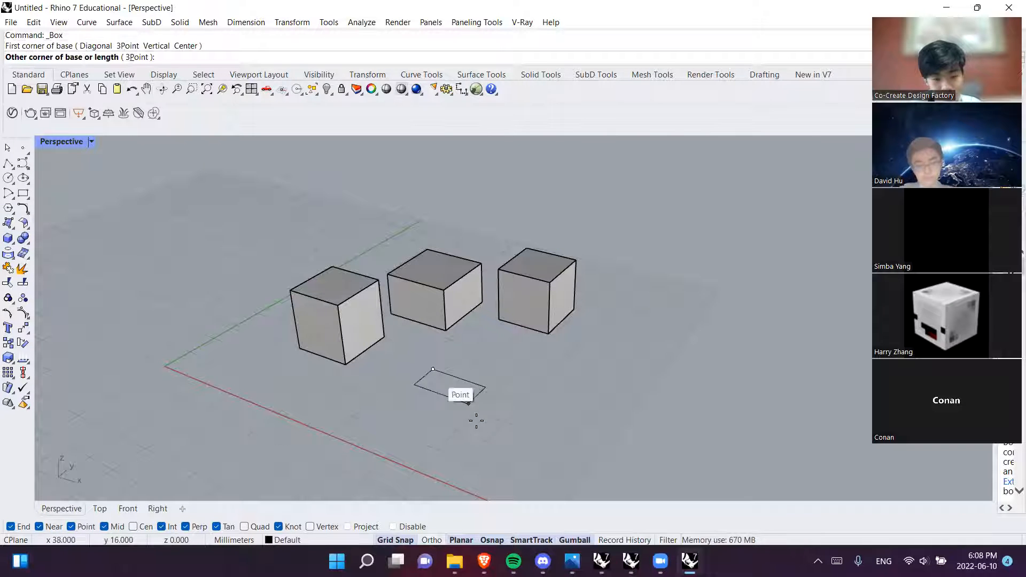
click(454, 440)
click(534, 394)
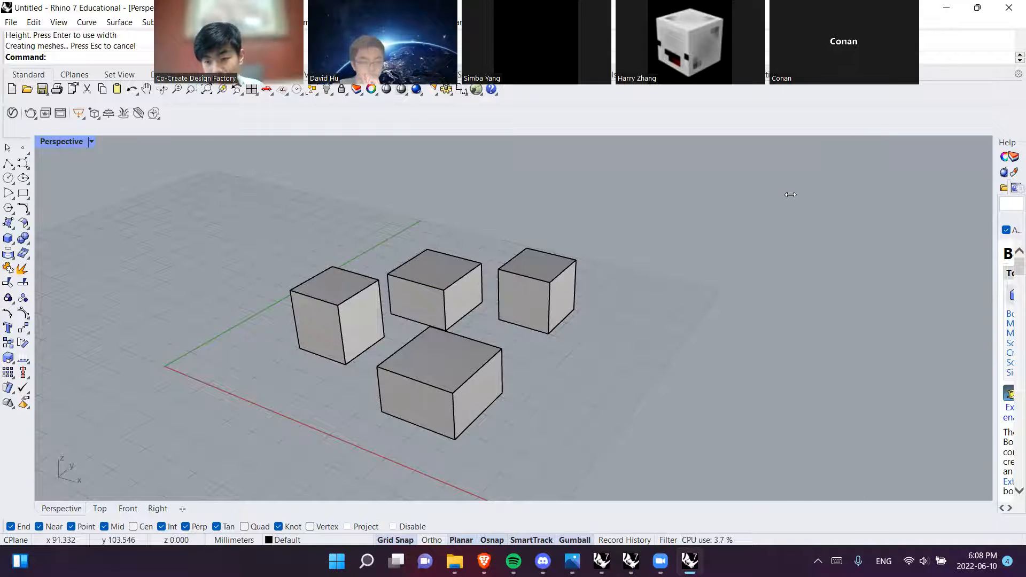
Widen the side panel area and display the document's layer list
drag(844, 184, 777, 184)
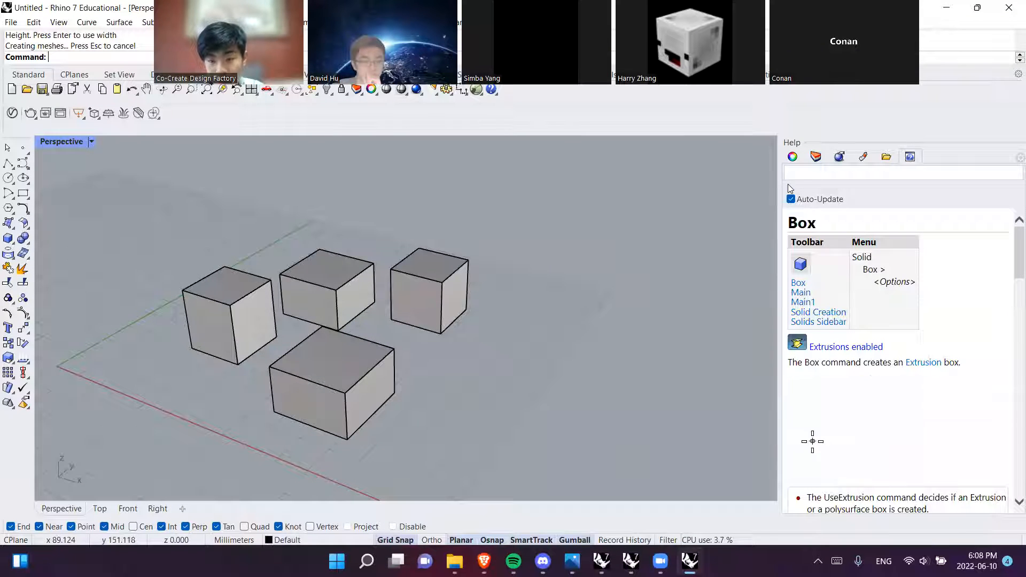
click(816, 157)
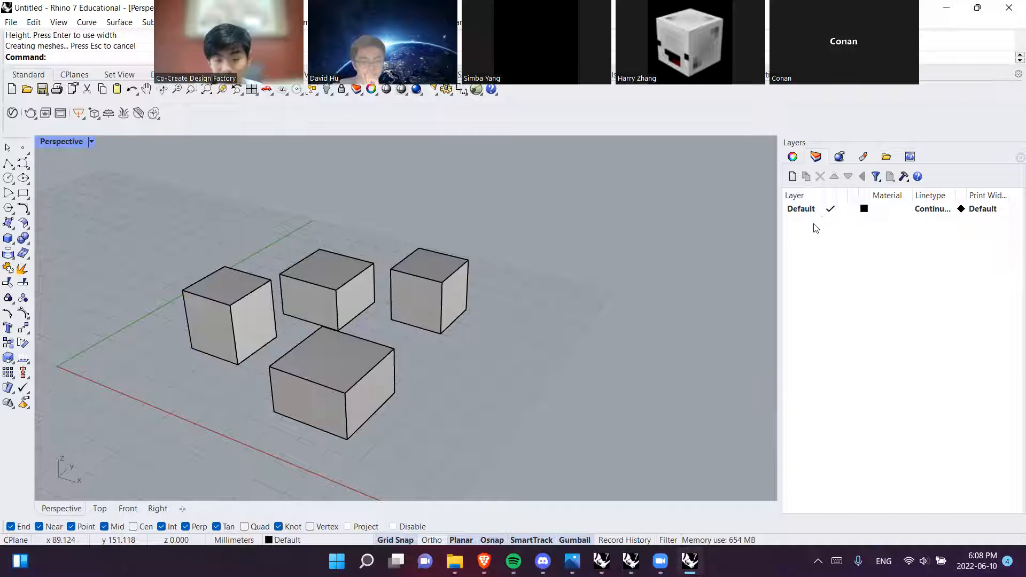
click(818, 157)
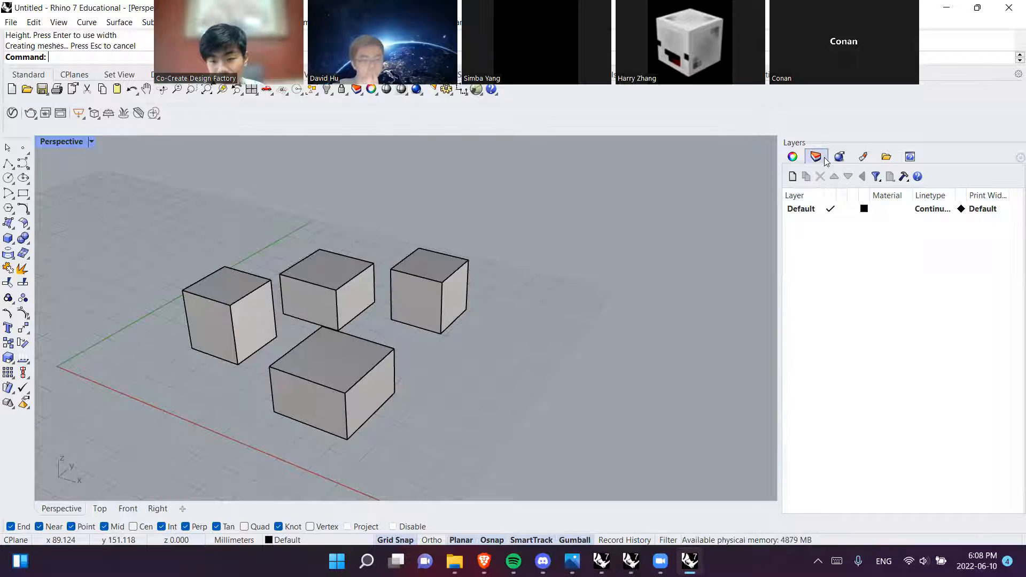
Add three new layers, Layer 01, Layer 02 and Layer 03, below the Default layer
click(793, 177)
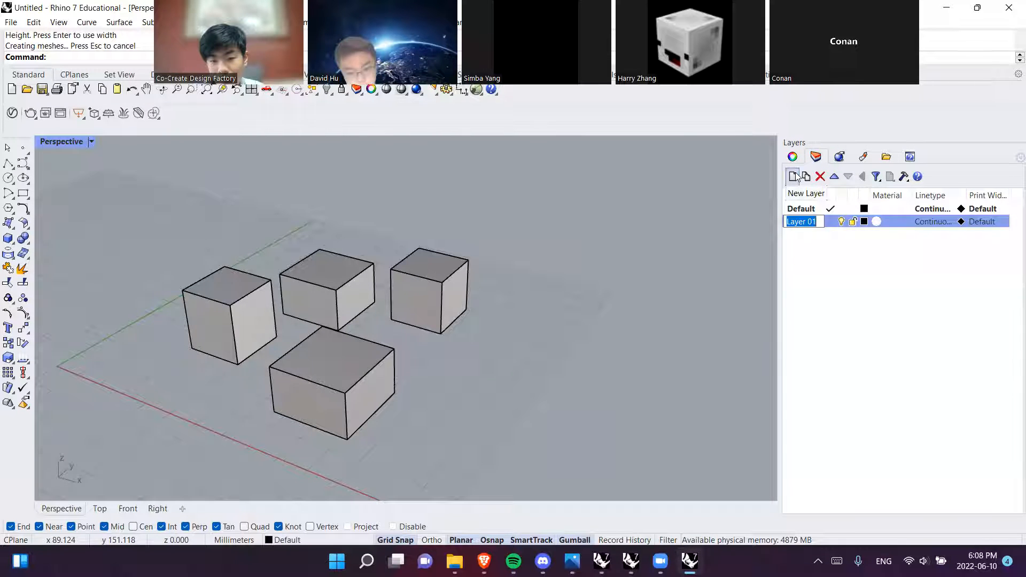
click(793, 176)
click(793, 176)
click(861, 304)
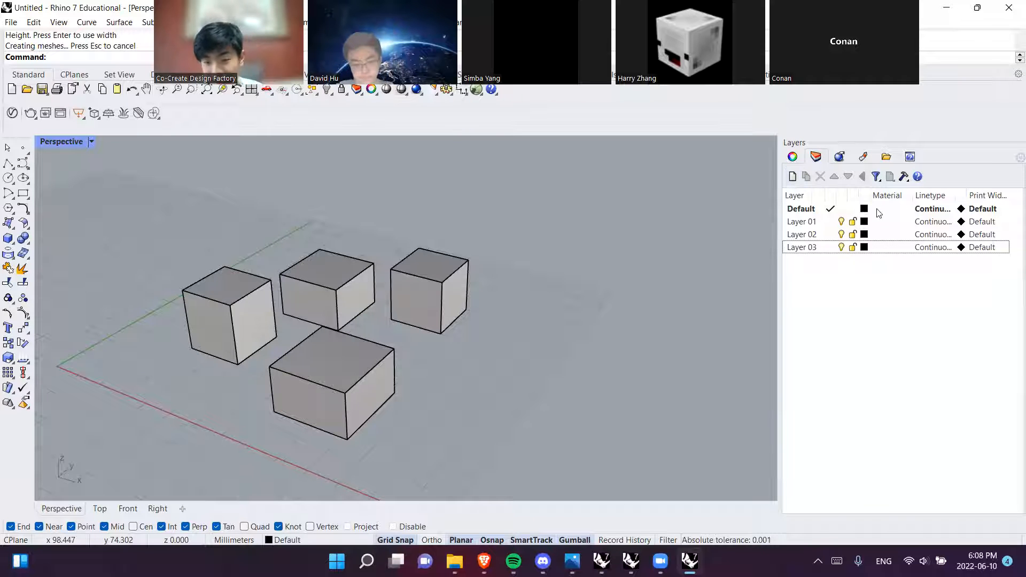
Set Layer 01's colour to red (#FF0600)
click(864, 222)
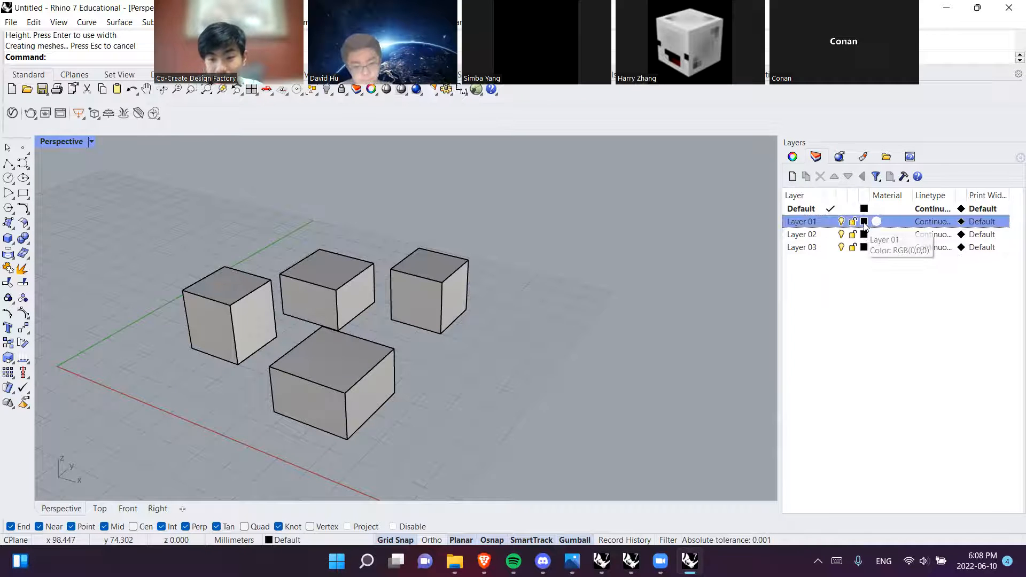
click(864, 222)
drag(765, 222, 812, 283)
drag(745, 305, 562, 129)
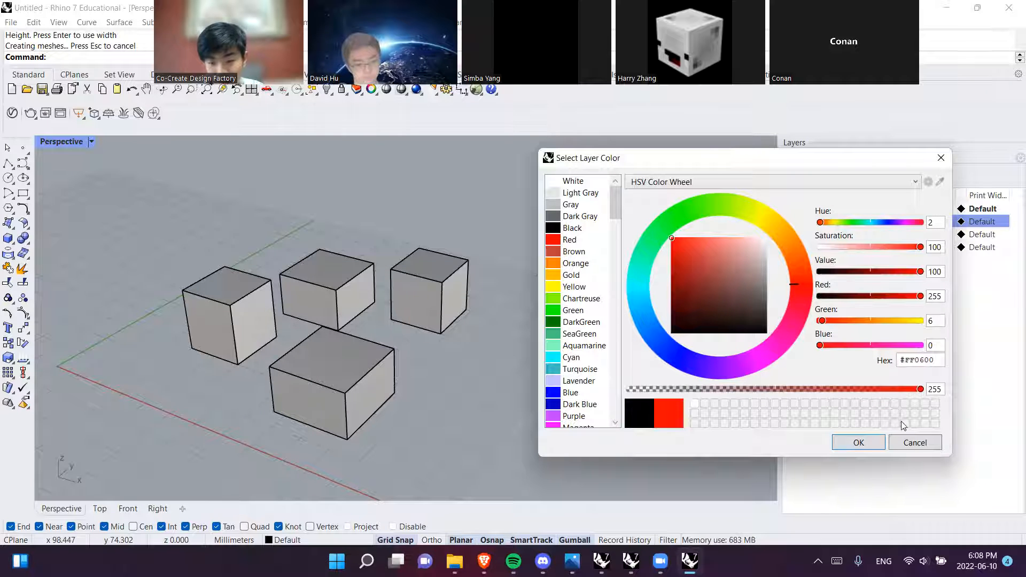
click(870, 445)
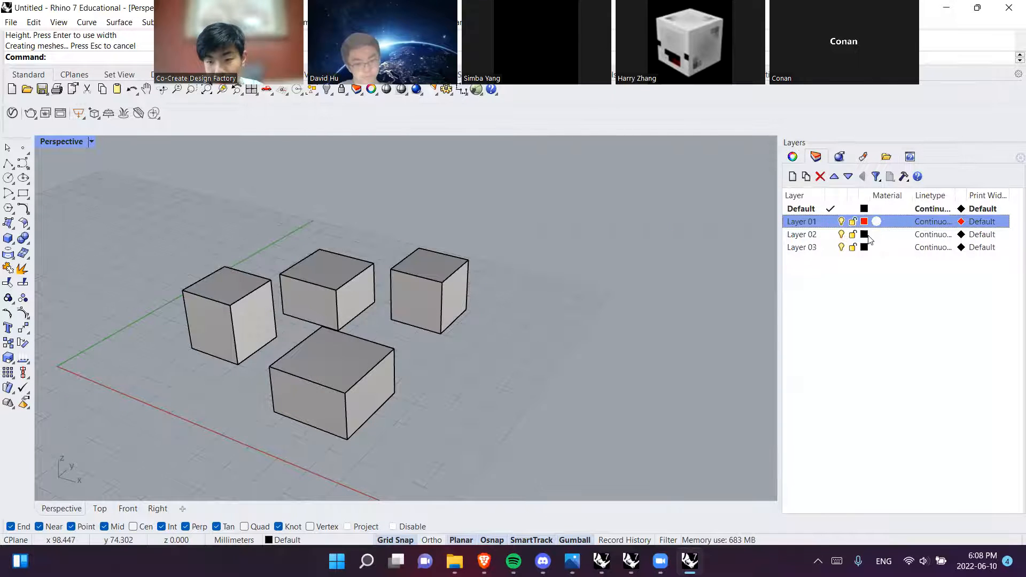
Set Layer 02's colour to a saturated blue
click(865, 235)
click(733, 299)
drag(698, 359, 660, 346)
drag(698, 307, 601, 172)
click(884, 449)
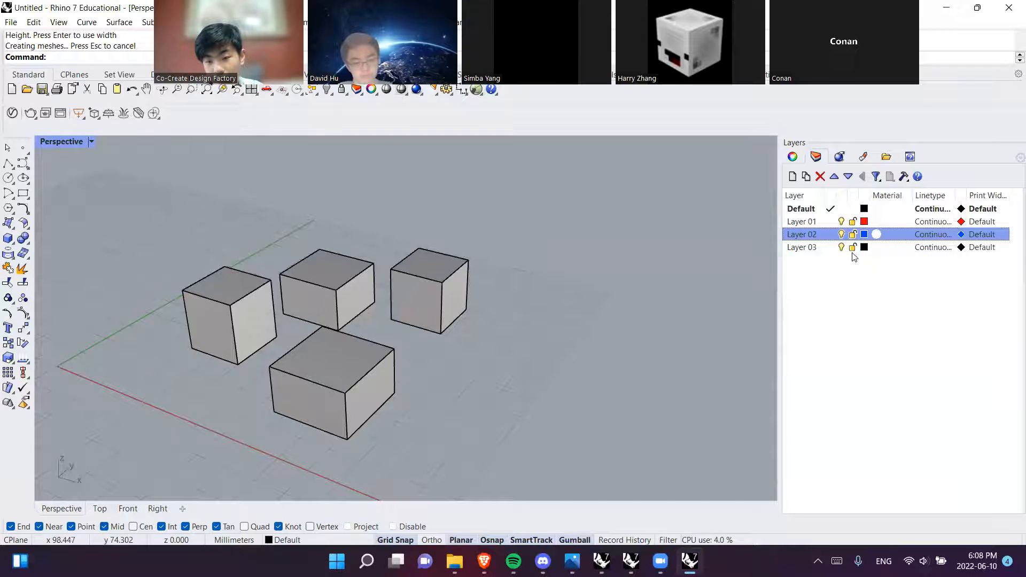
Set Layer 03's colour to pink (#FF0091)
click(864, 248)
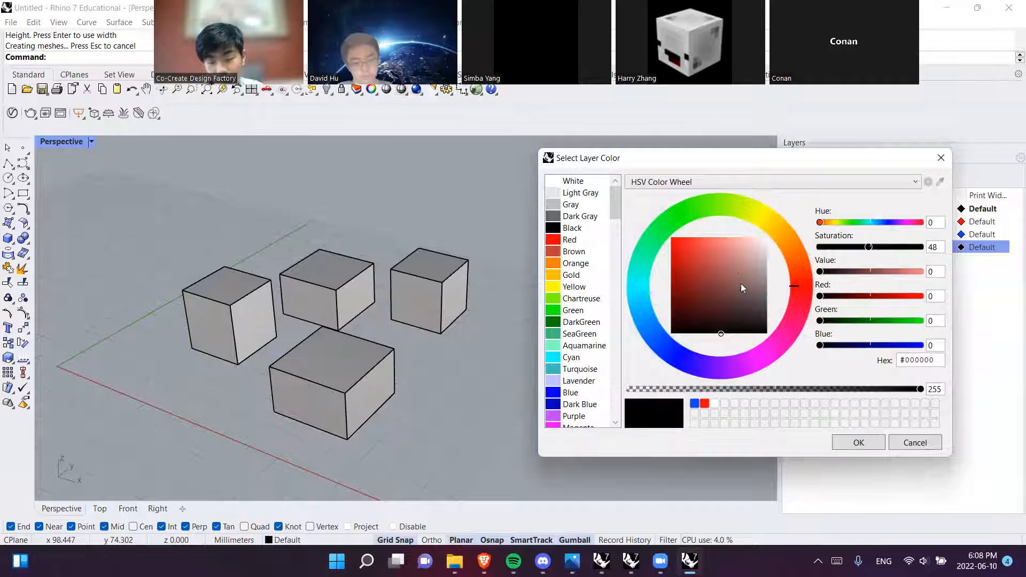
drag(771, 215, 762, 213)
drag(708, 259, 635, 195)
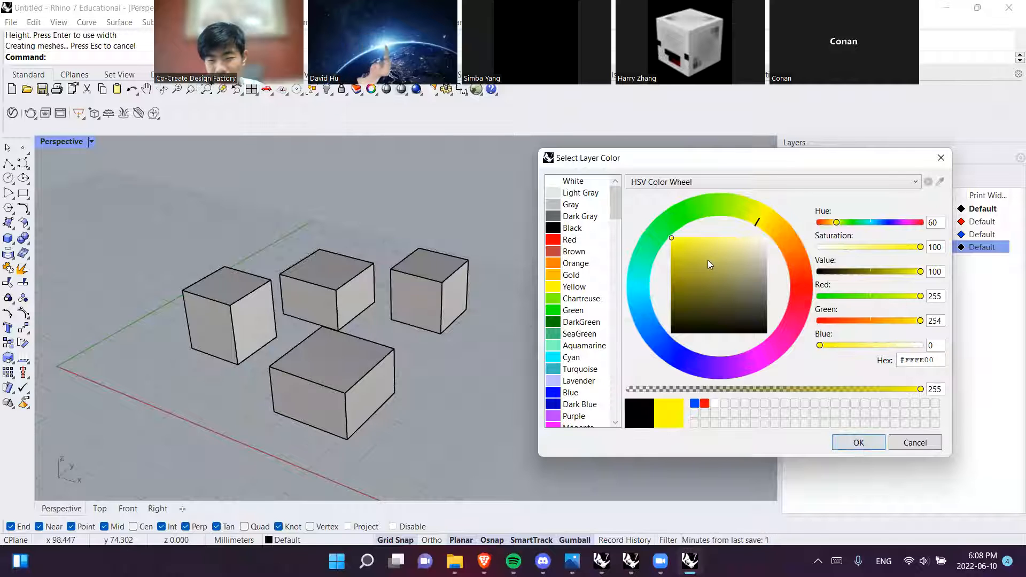
mouse_move(698, 198)
mouse_down()
mouse_move(671, 213)
mouse_move(648, 327)
mouse_move(733, 366)
mouse_move(798, 340)
mouse_up()
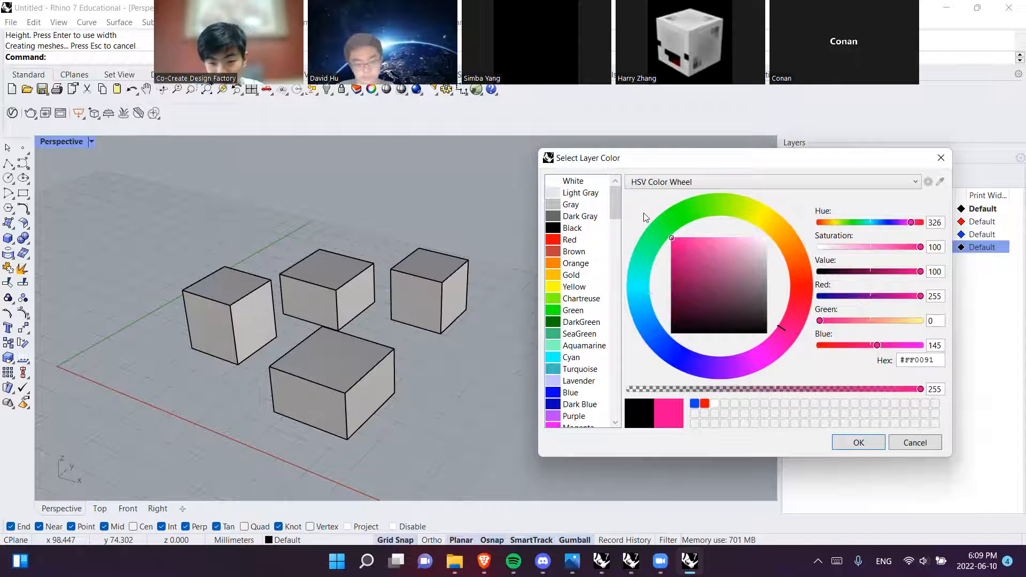
click(868, 446)
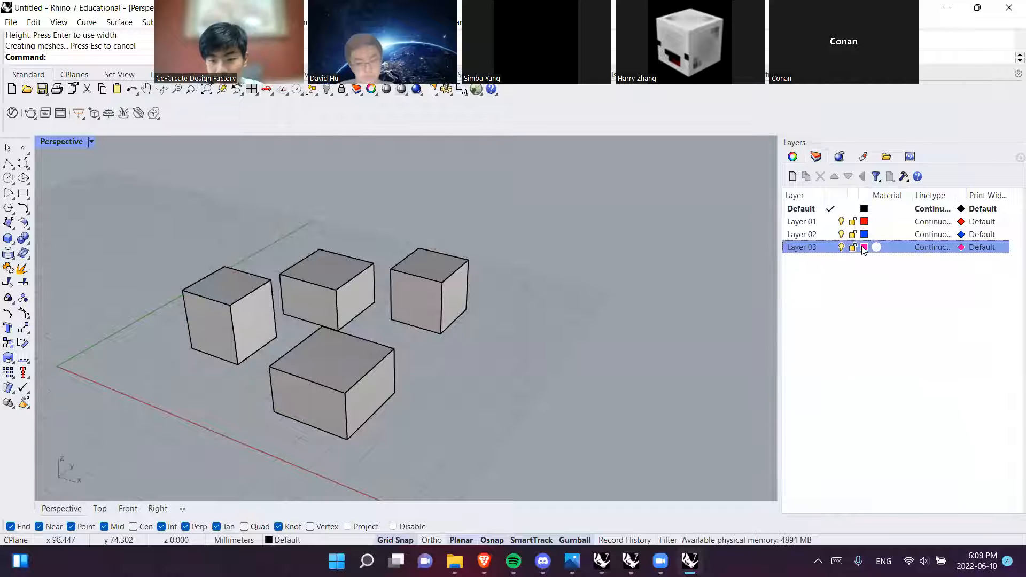
Change Layer 03's colour to green and darken the shade
click(862, 245)
mouse_move(693, 372)
mouse_down()
mouse_move(634, 278)
mouse_move(633, 298)
mouse_move(642, 236)
mouse_up()
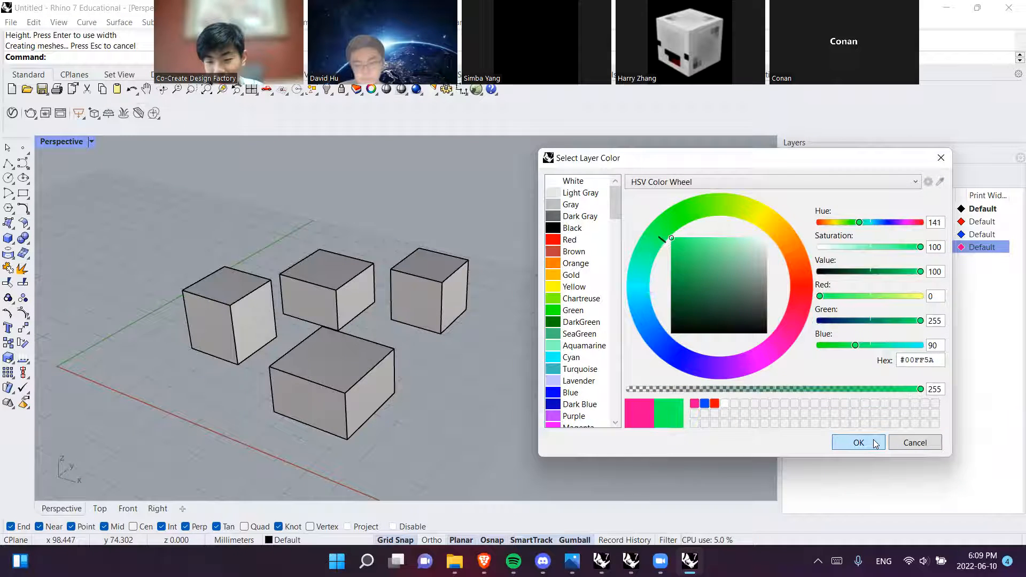
click(858, 443)
click(865, 247)
drag(743, 265, 686, 269)
click(858, 443)
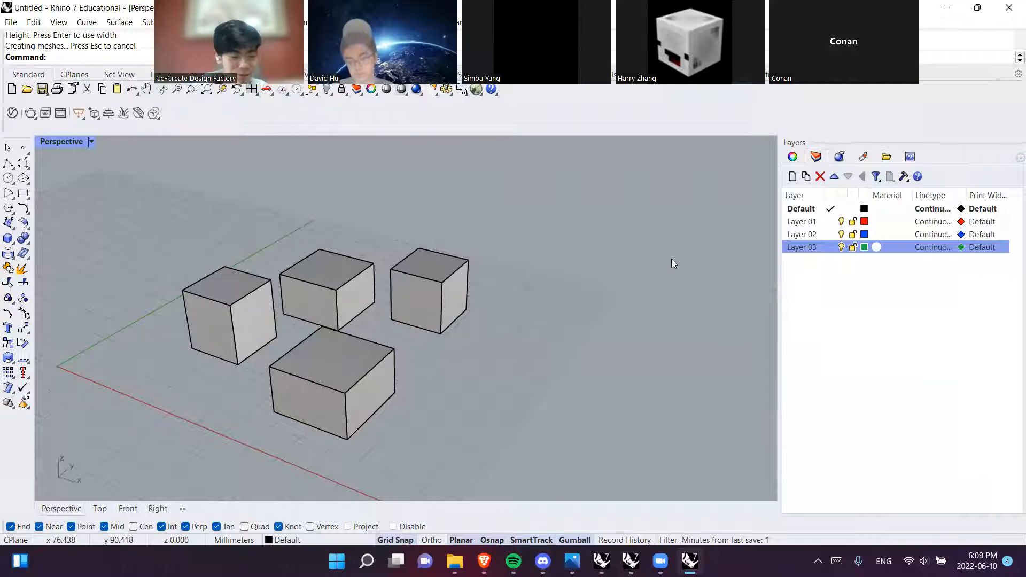
Move the back middle box to Layer 01 with Change Object Layer
click(878, 245)
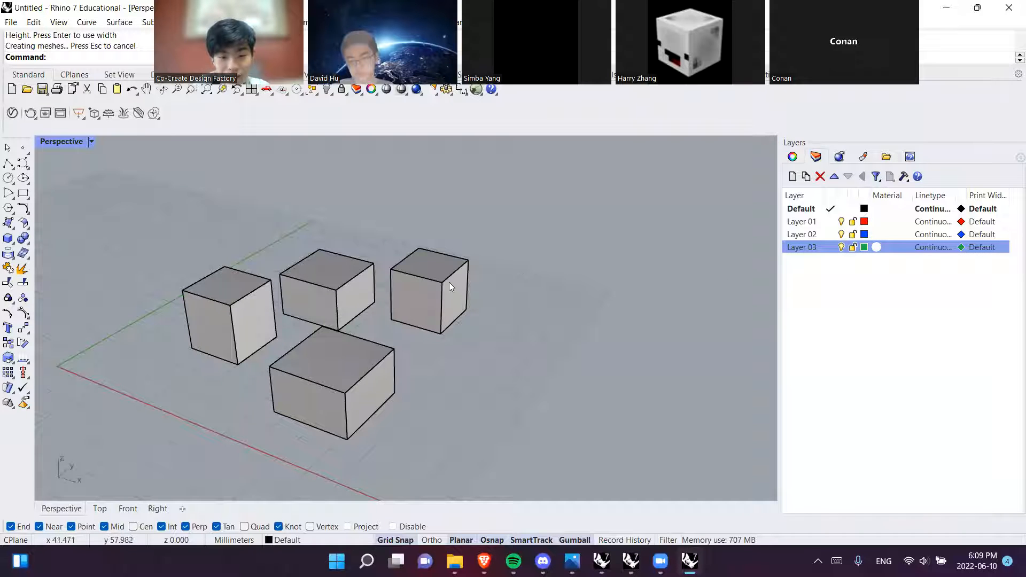
click(427, 273)
click(375, 229)
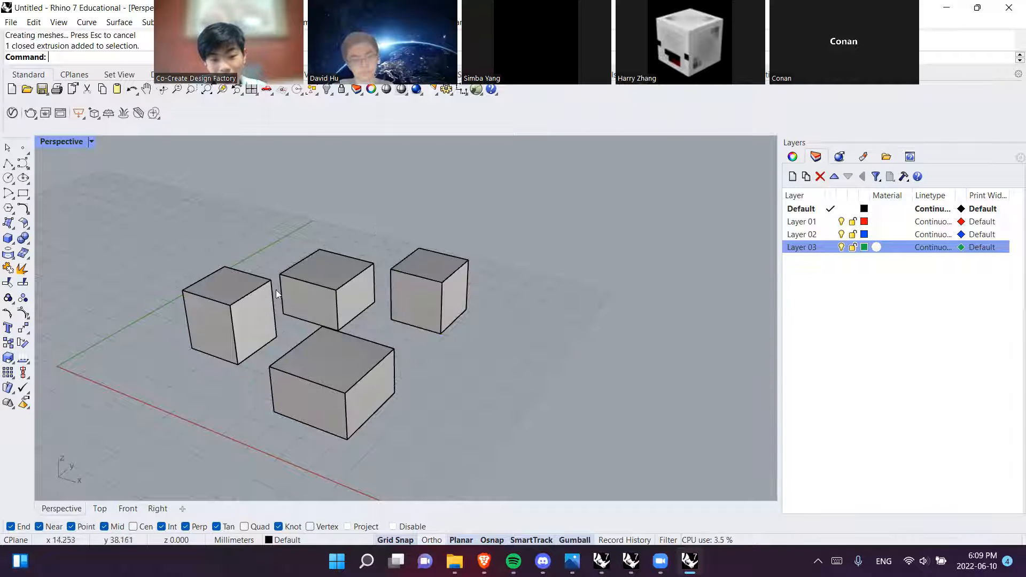
click(313, 278)
click(366, 251)
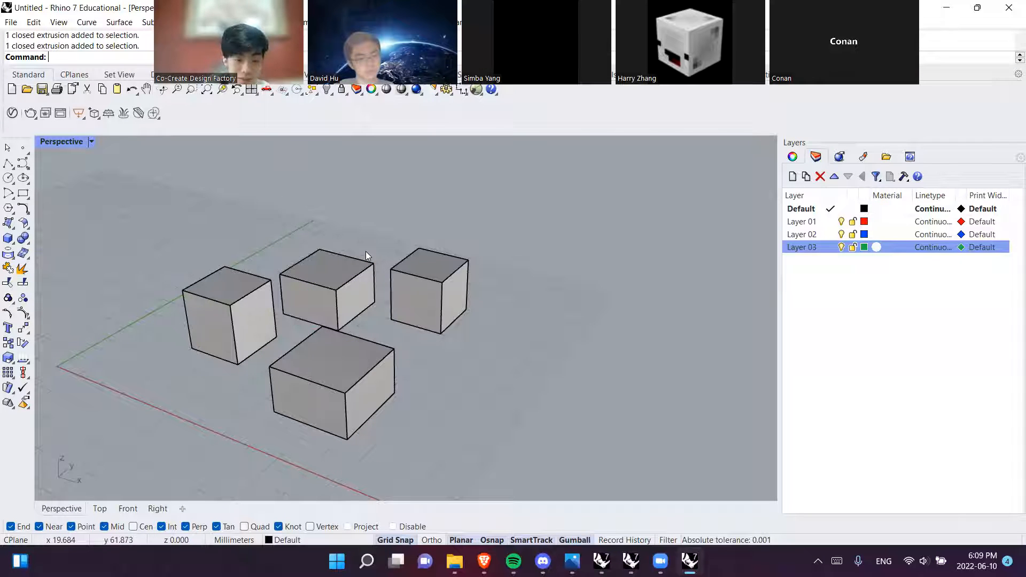
click(367, 251)
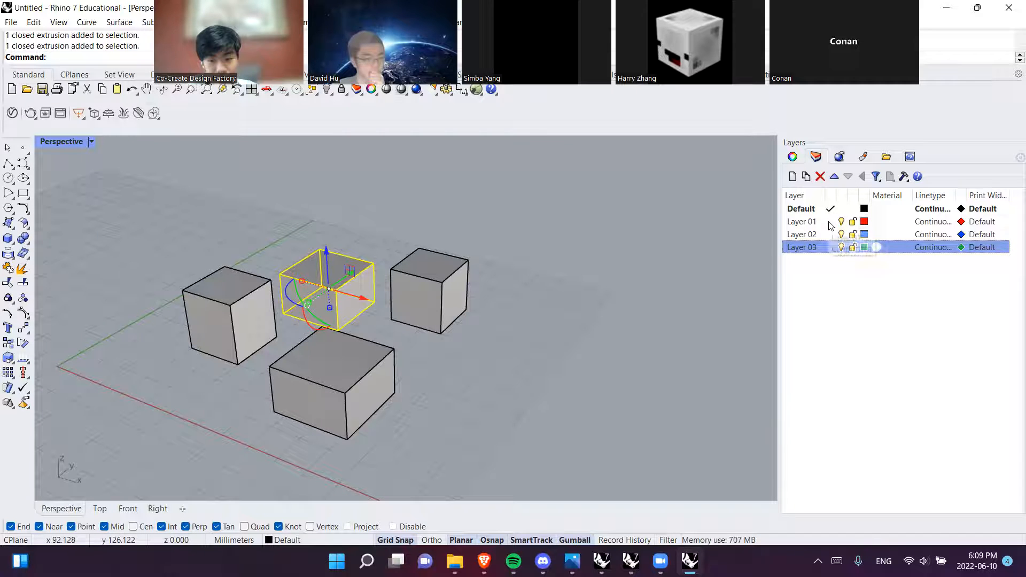
click(809, 223)
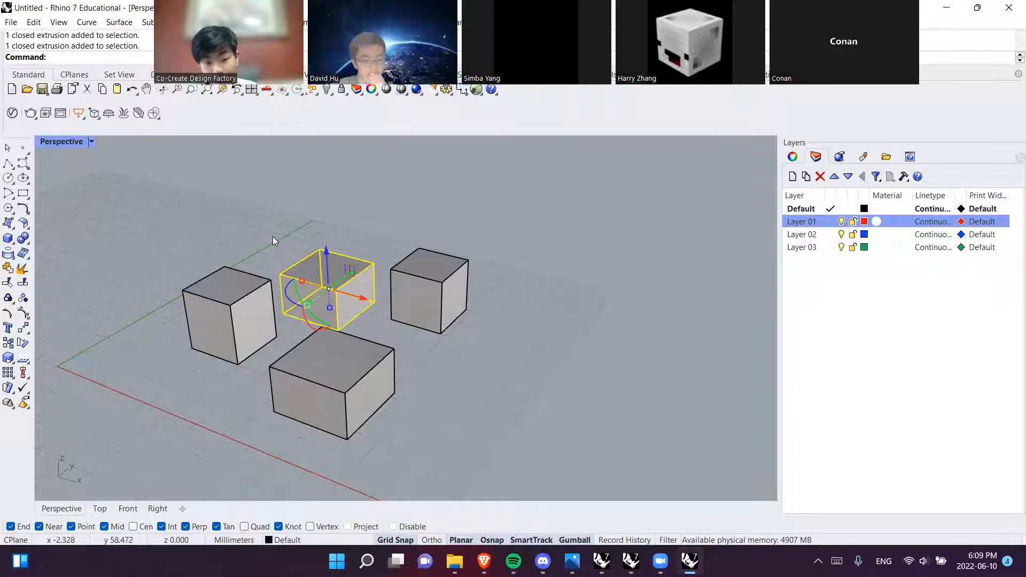
right_click(829, 222)
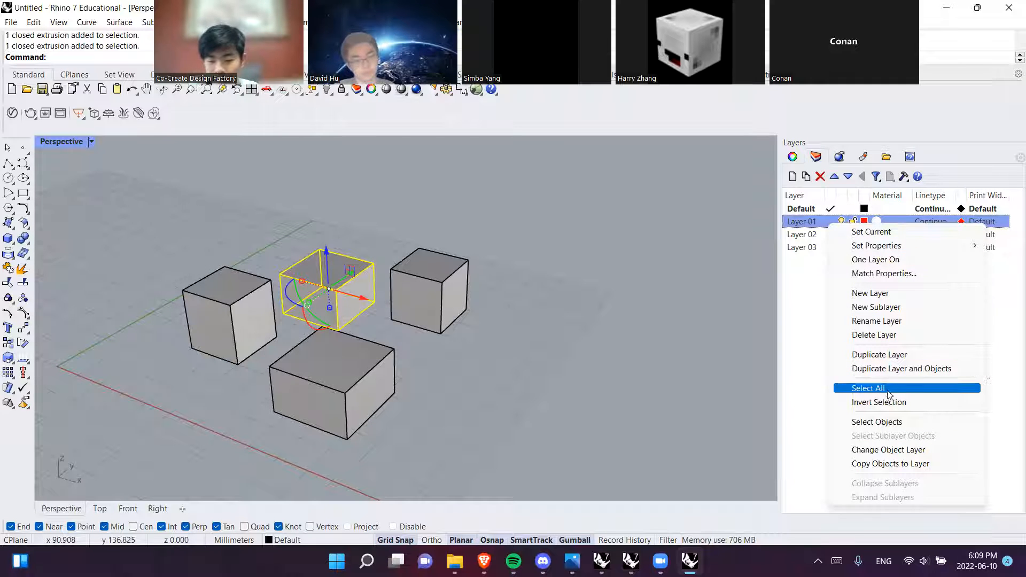
click(880, 451)
click(618, 436)
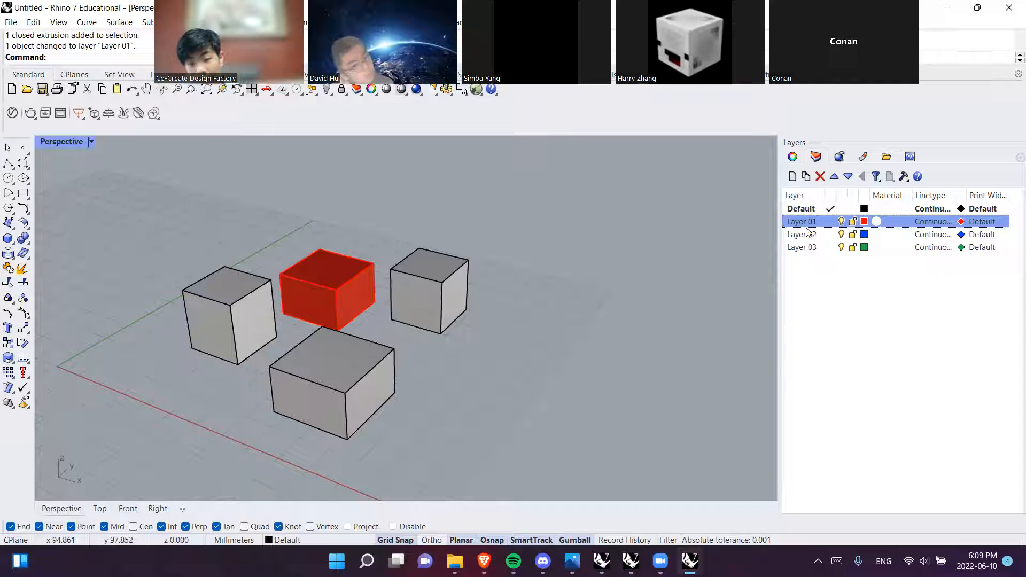
Move the rightmost box to Layer 02 with Change Object Layer
click(448, 288)
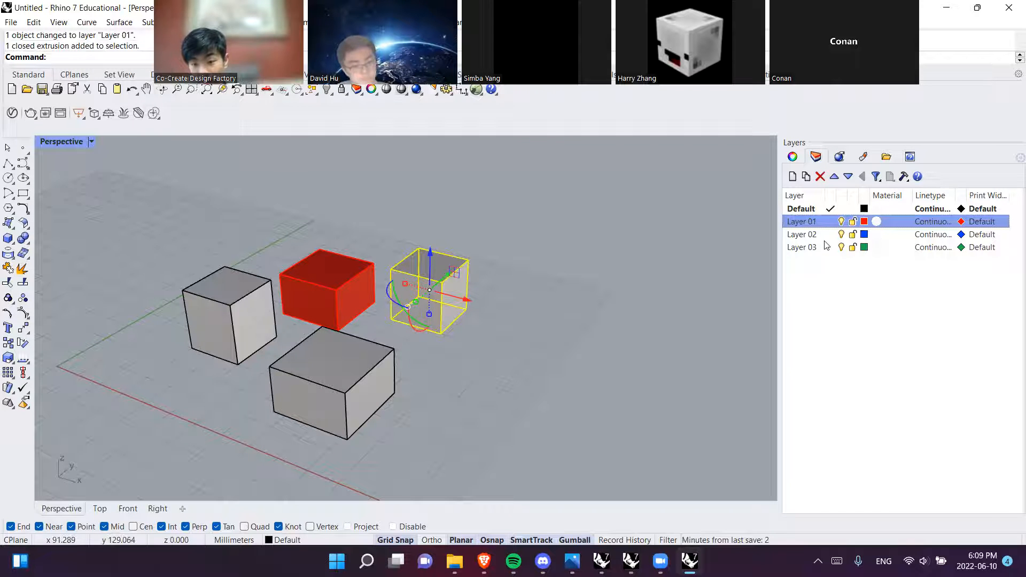
right_click(837, 235)
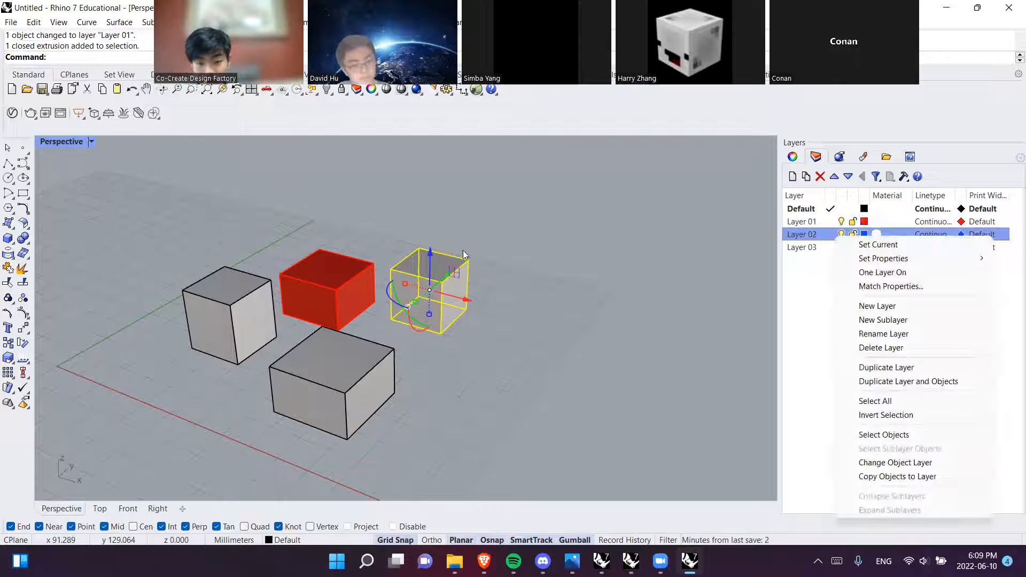
click(878, 463)
Move the wide front box to Layer 03 with Change Object Layer
click(332, 374)
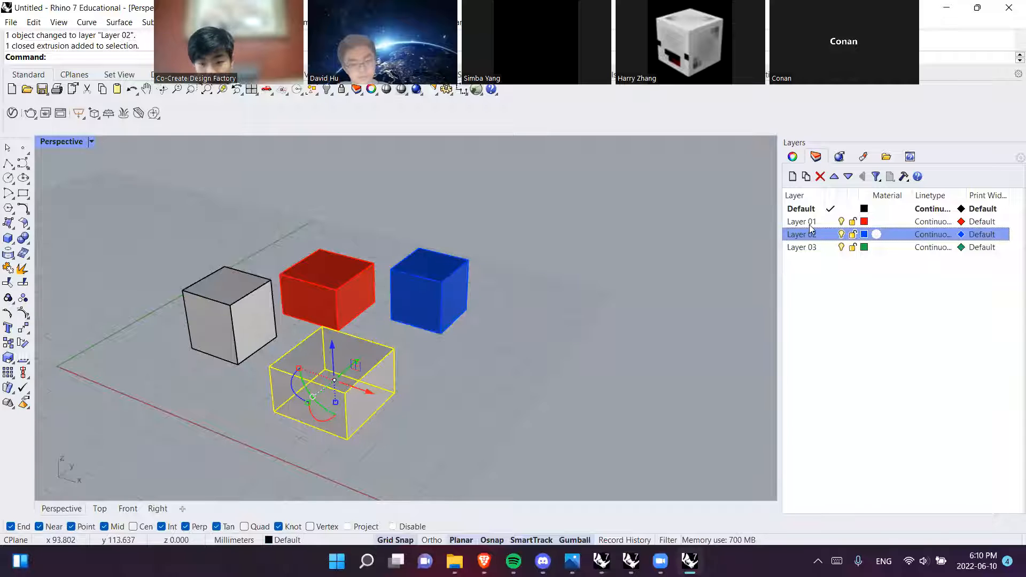
click(825, 249)
right_click(827, 251)
click(877, 463)
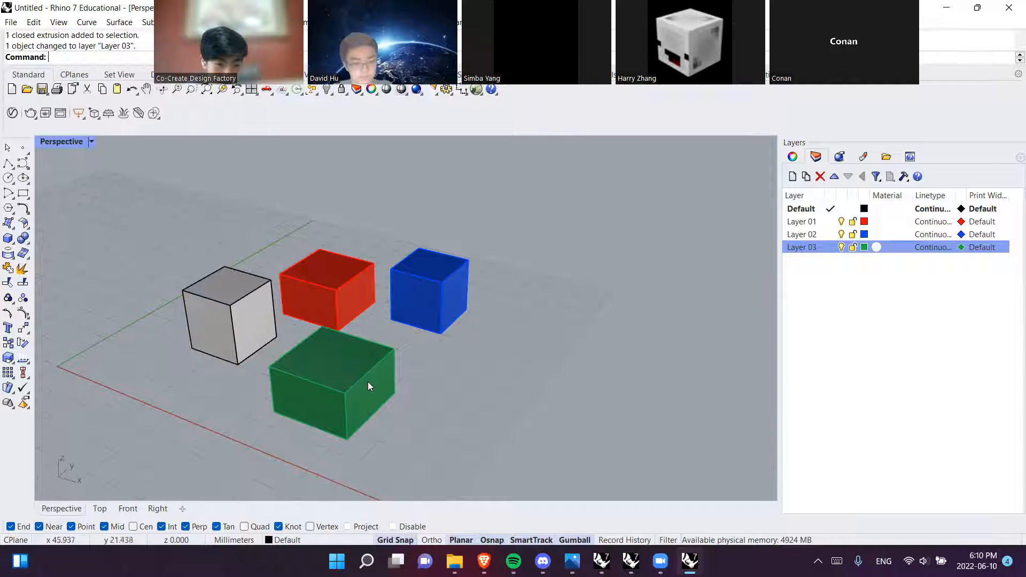
Set the Default layer's colour to near-black (#191818)
click(214, 315)
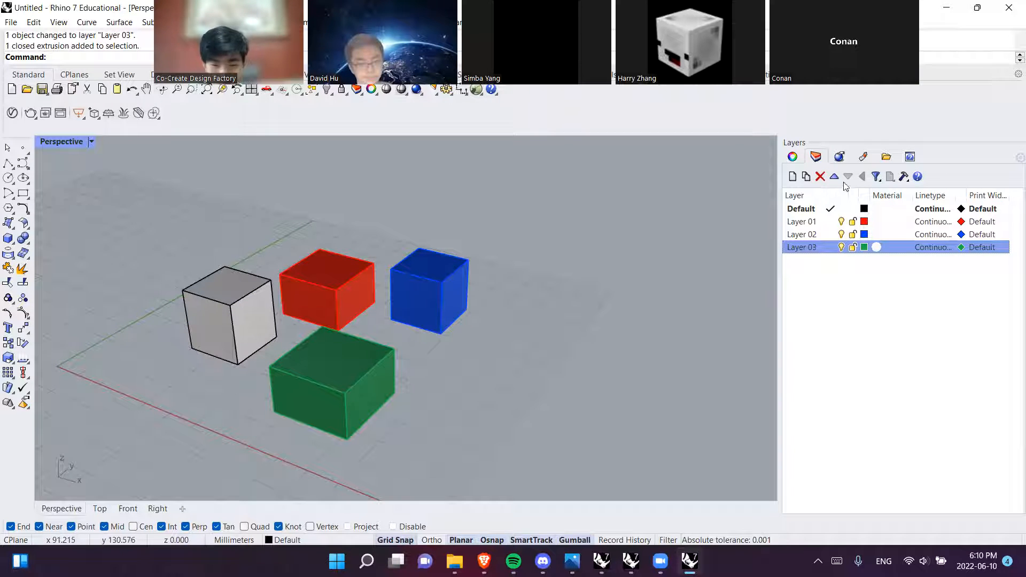
click(864, 209)
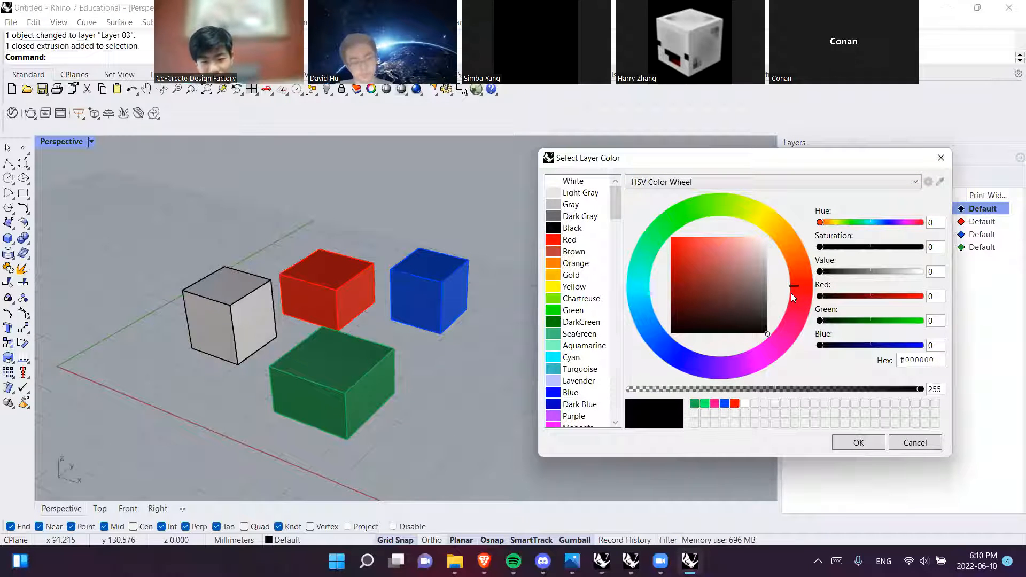
drag(740, 301, 762, 324)
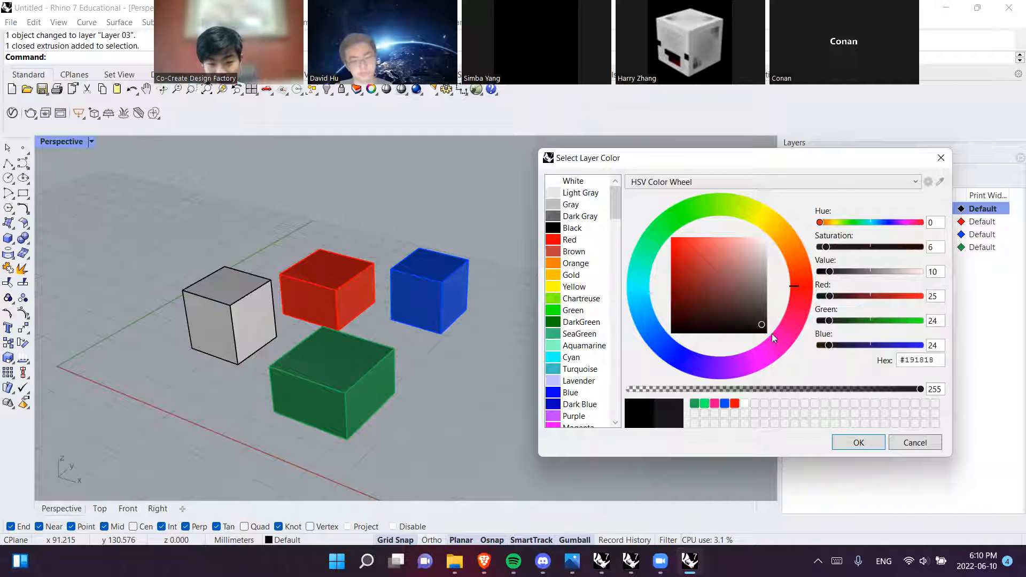
click(857, 443)
right_drag(252, 312, 422, 387)
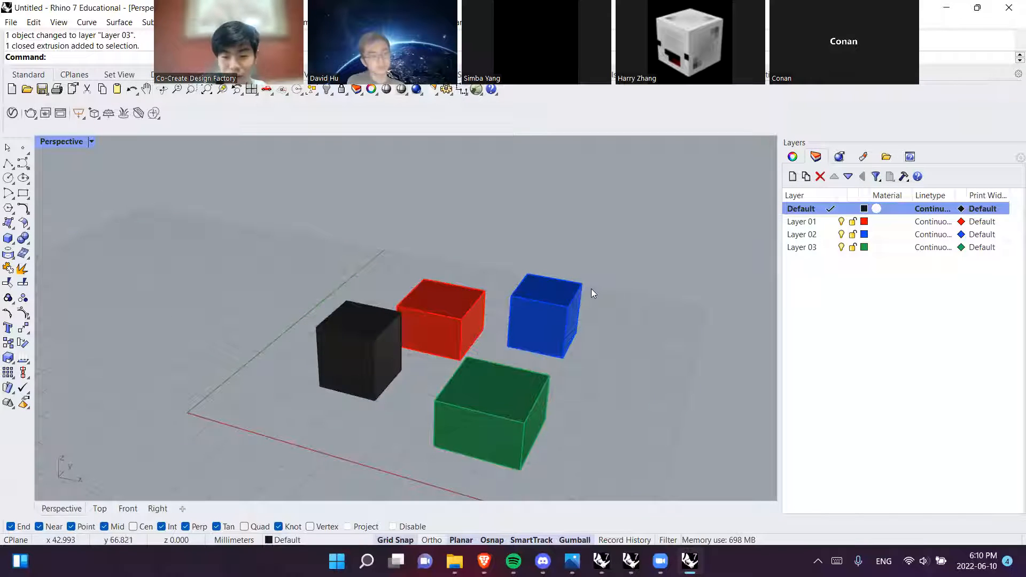
shift+right_drag(598, 401, 527, 367)
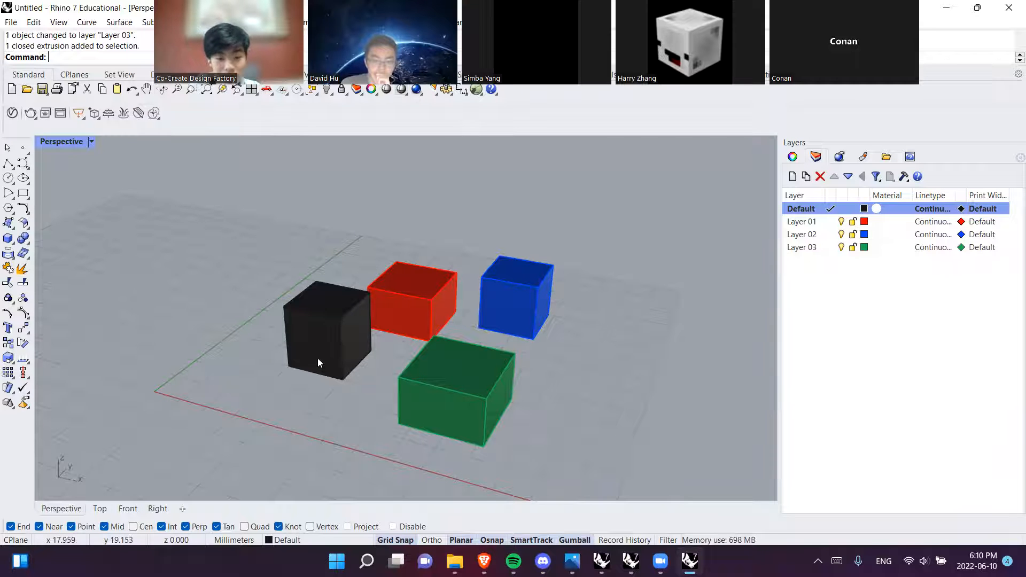
Move the red box well away from the other three boxes, leaving open ground beside it
right_drag(308, 355, 460, 205)
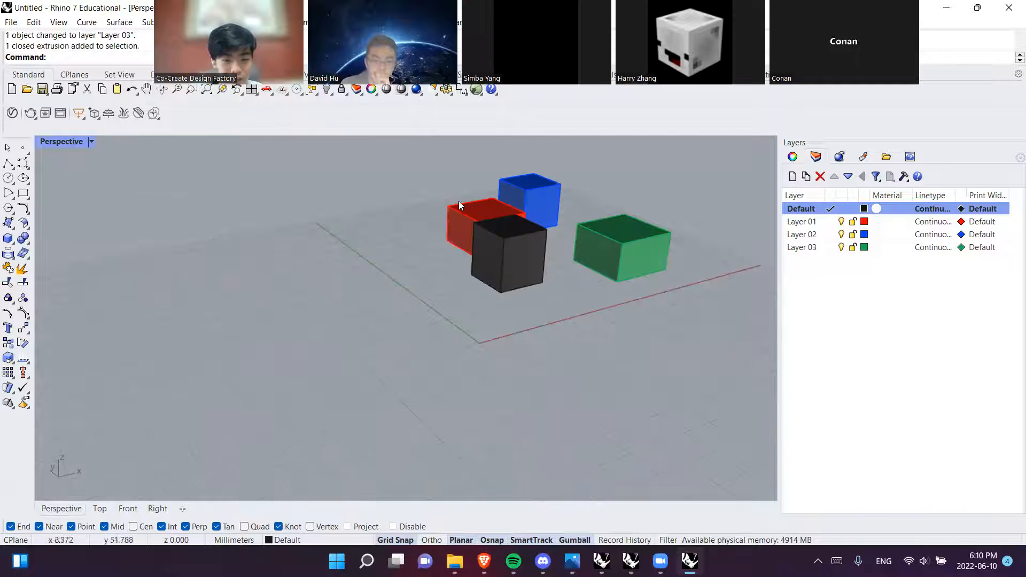
right_drag(197, 336, 150, 393)
click(588, 273)
click(634, 252)
drag(633, 252, 267, 246)
click(382, 245)
shift+right_drag(217, 298, 259, 284)
scroll(258, 267, up, 3)
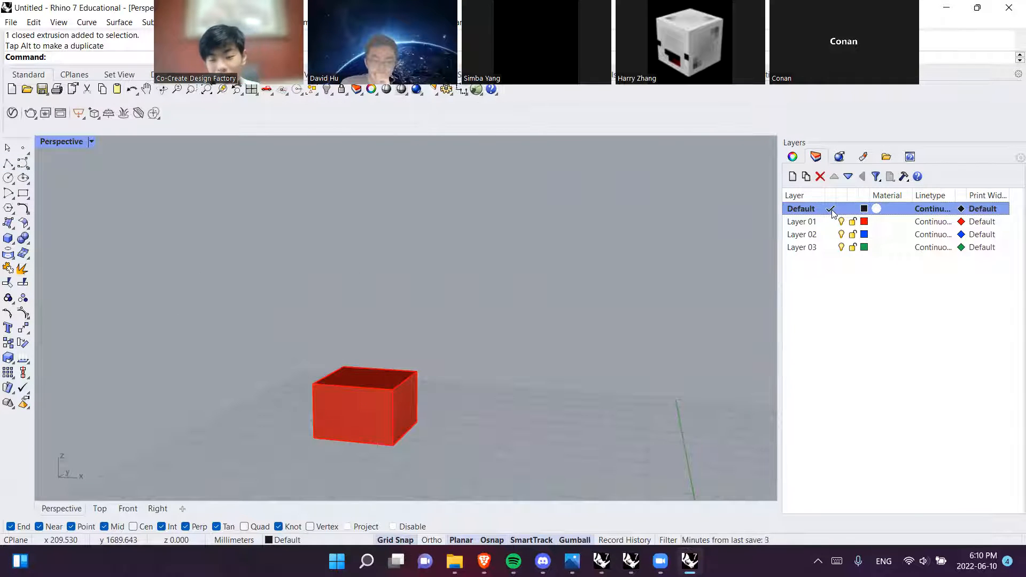
Draw a closed triangular polyline on the Default layer in front of the red box and delete it
click(6, 163)
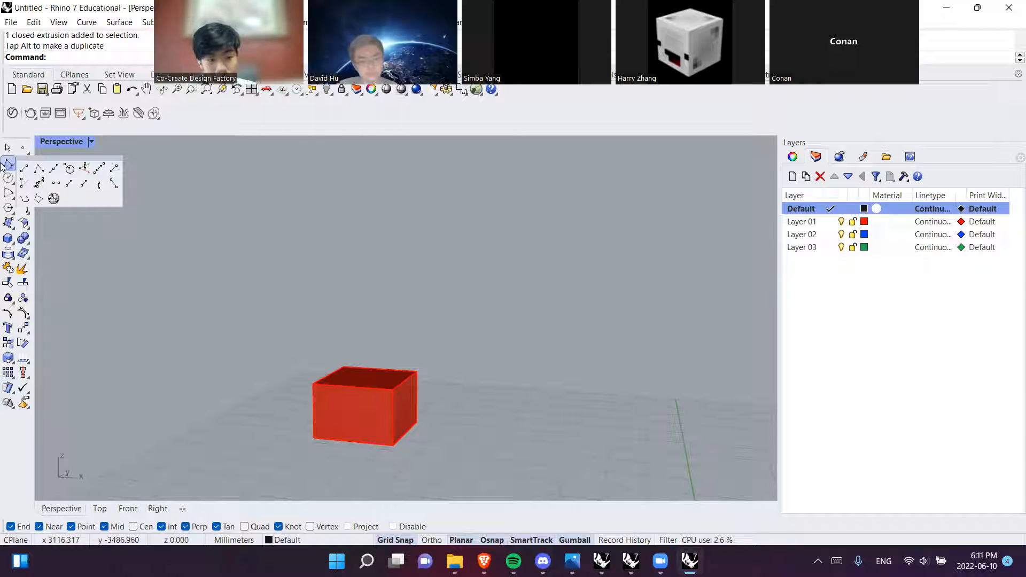
click(6, 163)
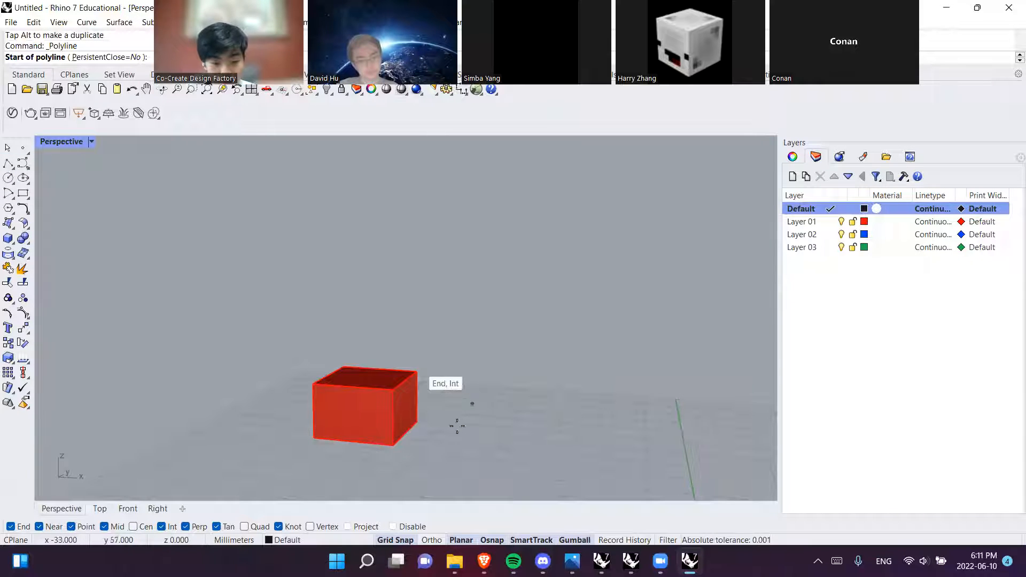
mouse_move(418, 436)
shift+right_down()
mouse_move(387, 293)
mouse_move(426, 426)
shift+right_up()
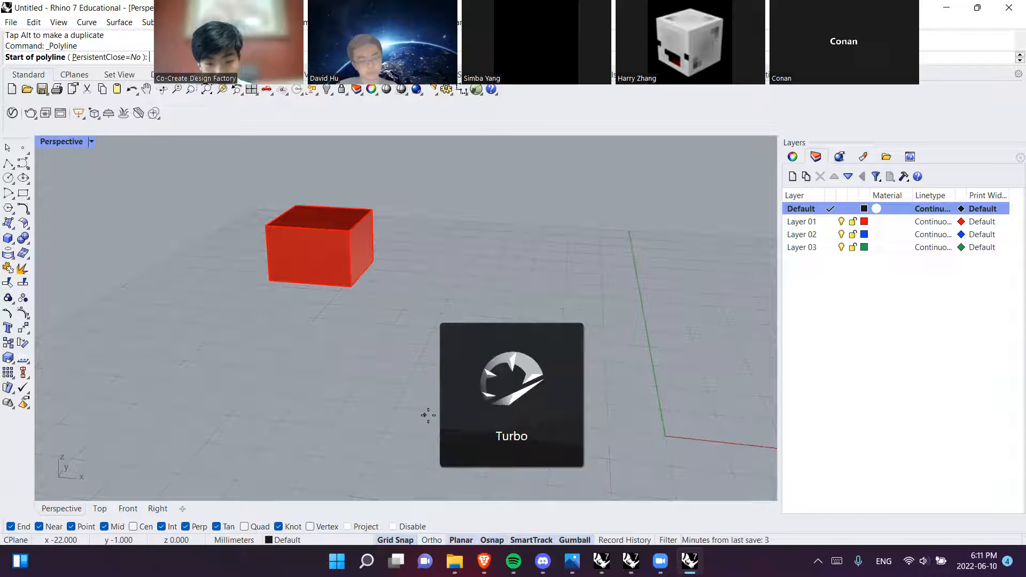
click(343, 429)
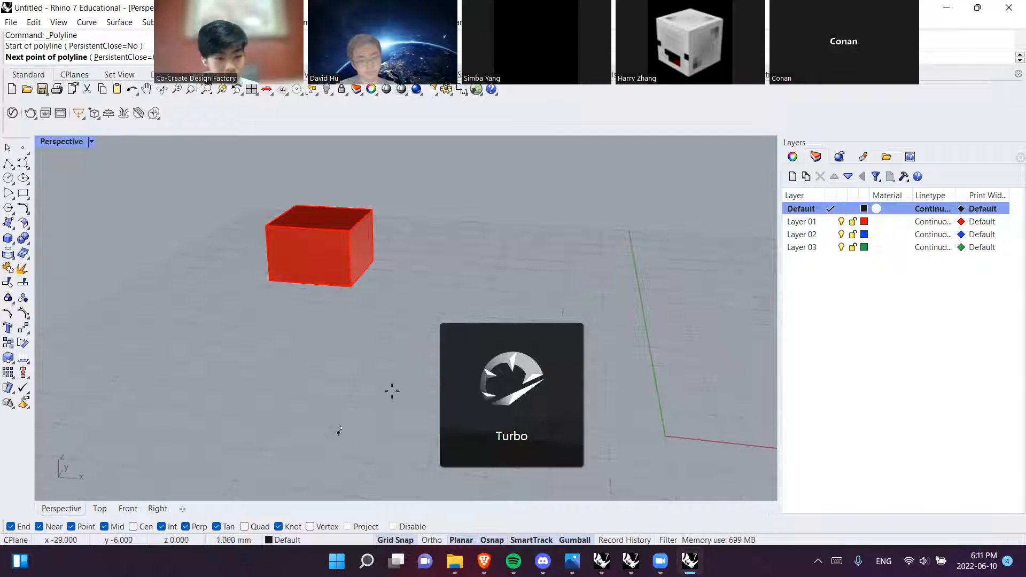
click(533, 307)
click(619, 425)
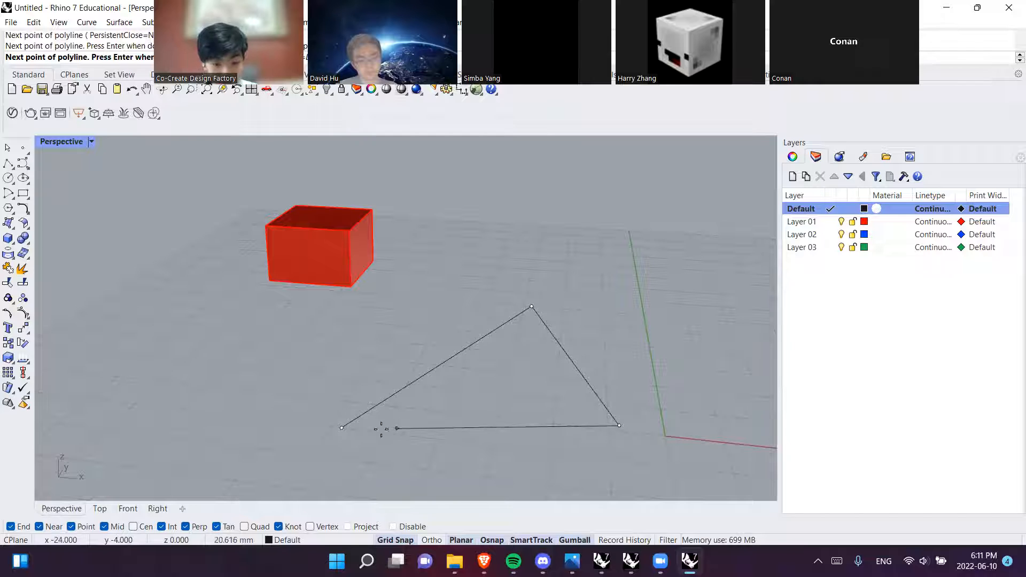
click(348, 427)
click(553, 337)
key(Delete)
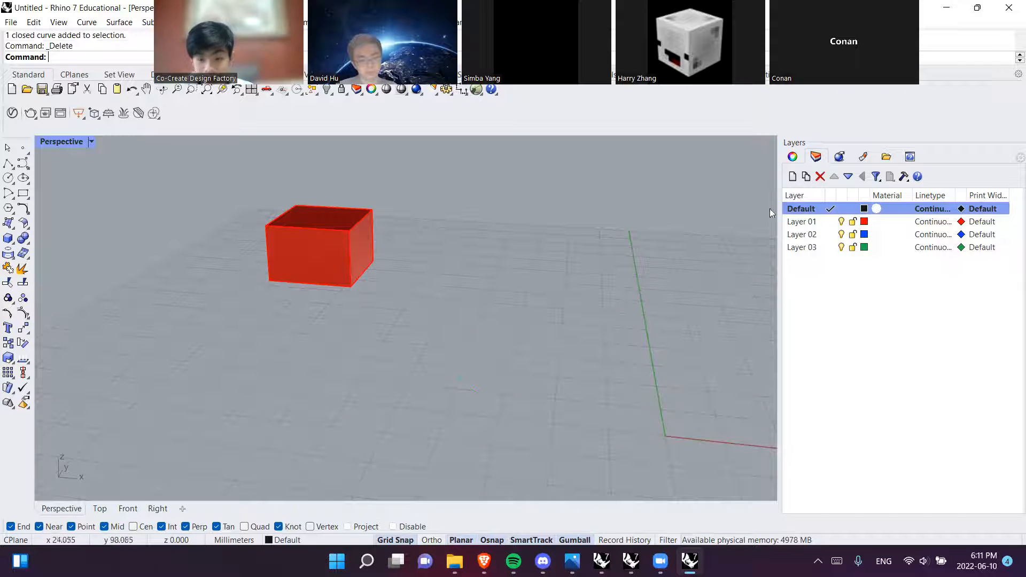
Make Layer 01 the current layer and draw a large closed triangular polyline in front of the red box
click(832, 223)
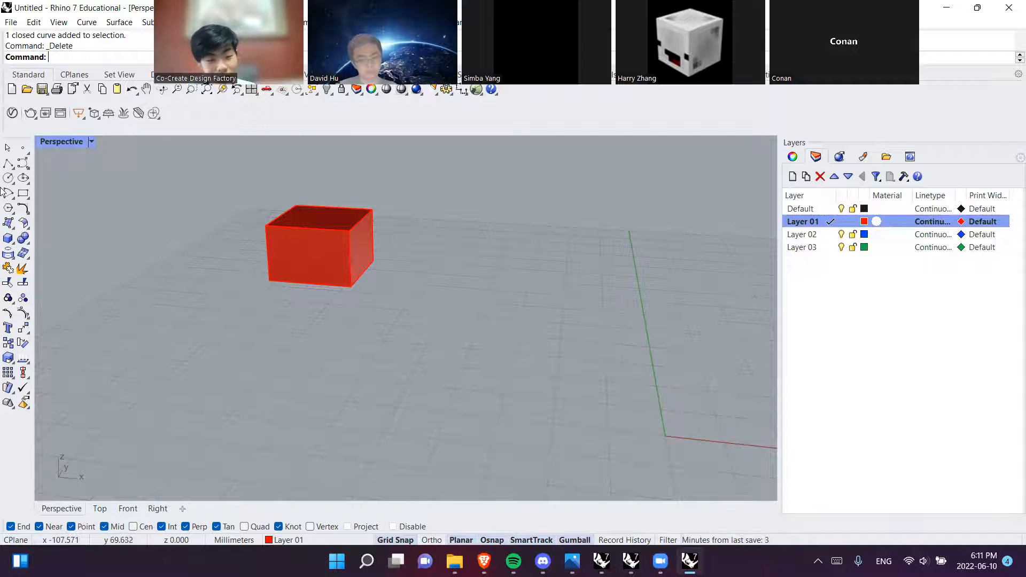
click(9, 162)
click(255, 386)
click(497, 290)
click(661, 484)
click(256, 386)
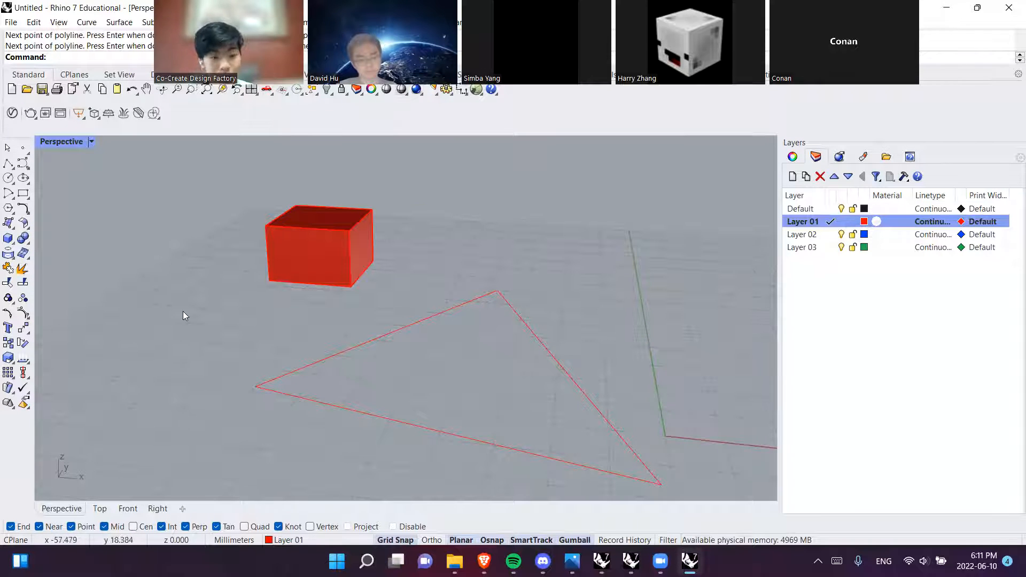
Create a small box on Layer 01 in front of the existing red box and delete it
shift+right_drag(182, 315, 327, 315)
click(8, 238)
click(317, 358)
click(408, 333)
click(414, 284)
click(369, 302)
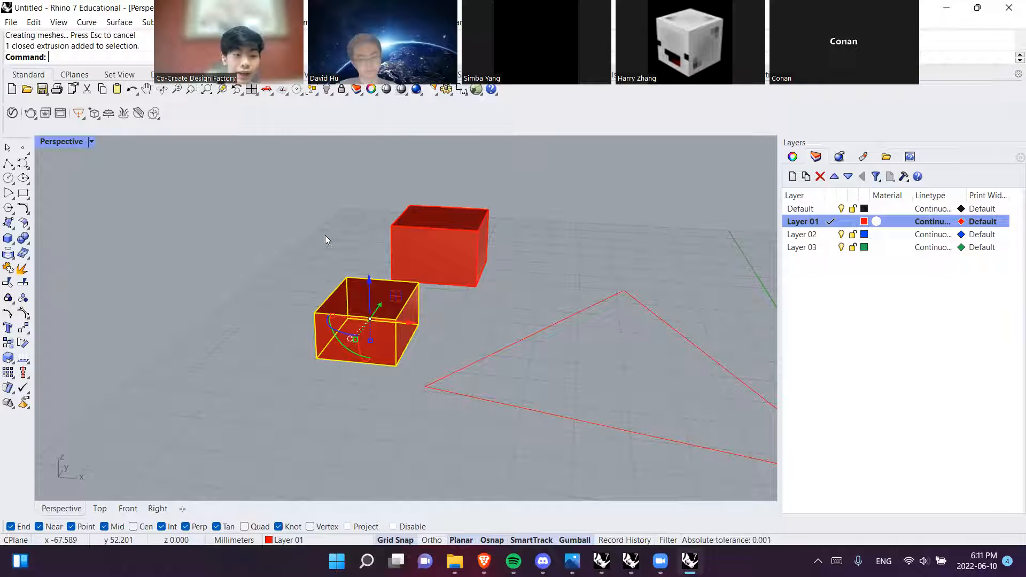
key(Delete)
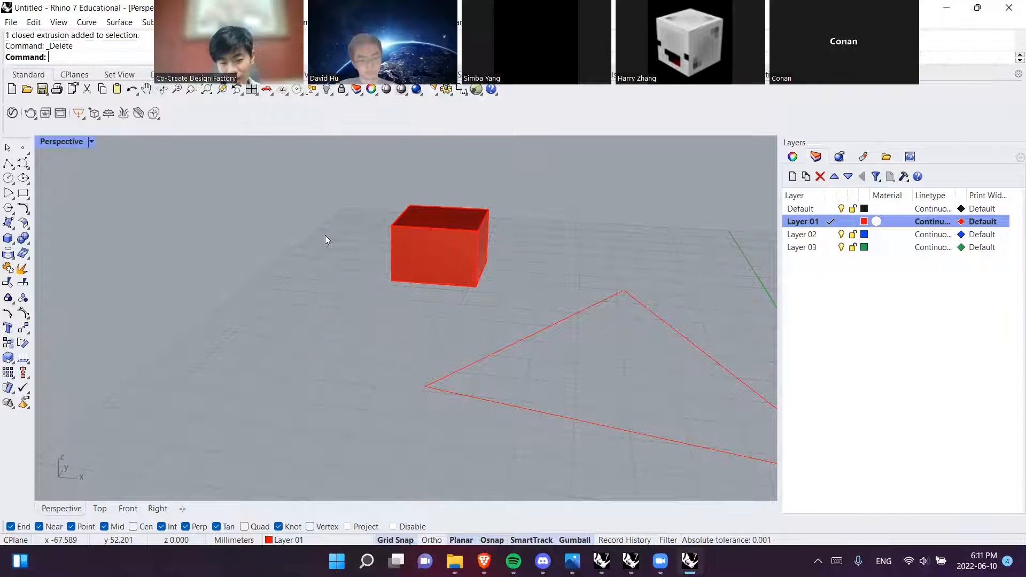
Delete the red triangular polyline from Layer 01
click(569, 316)
key(Delete)
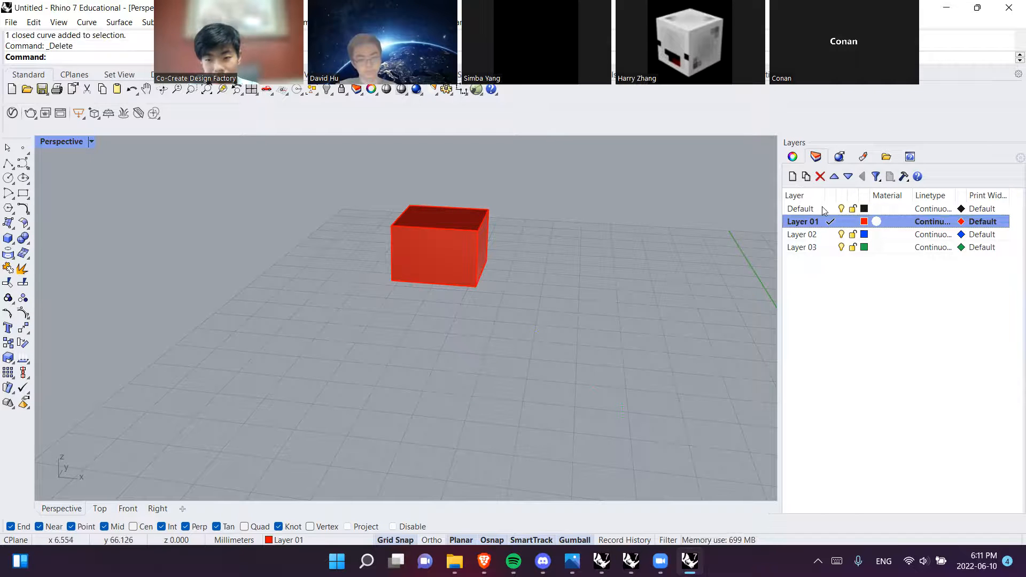
drag(316, 213, 353, 208)
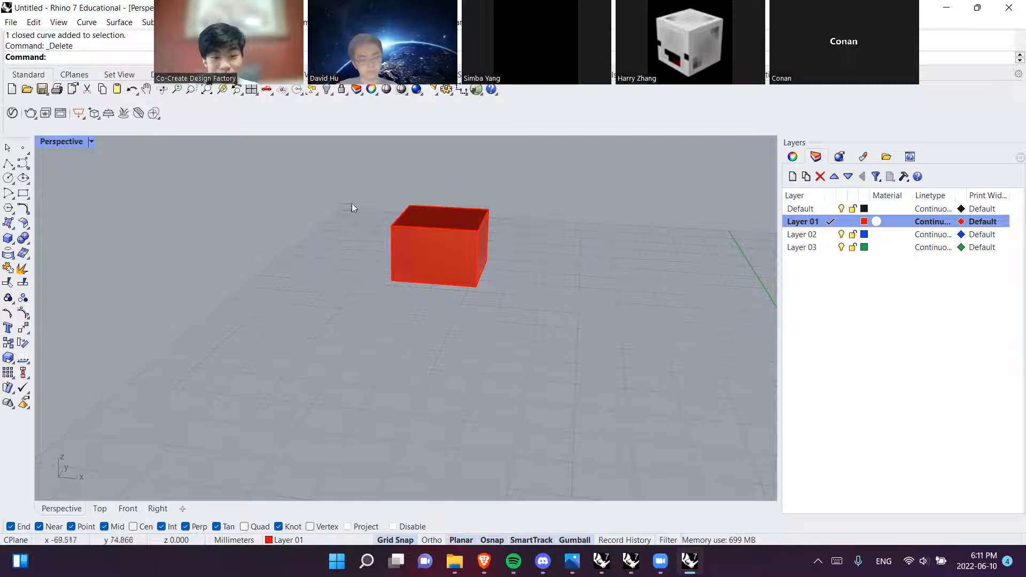
Draw an open two-segment polyline on Layer 01 joining the red box's two front top corners through a point behind the box
click(9, 163)
click(478, 230)
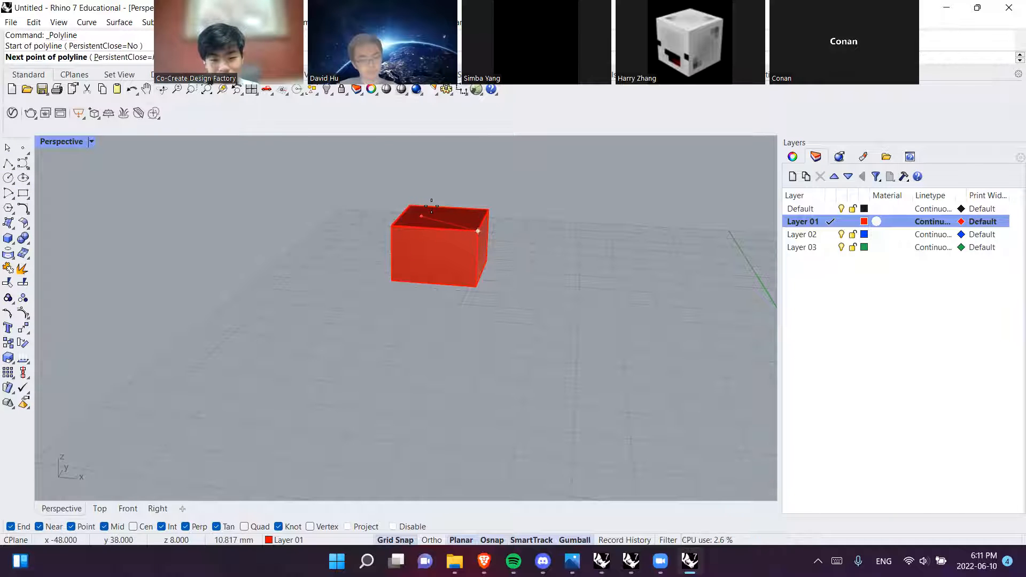
click(441, 165)
click(391, 225)
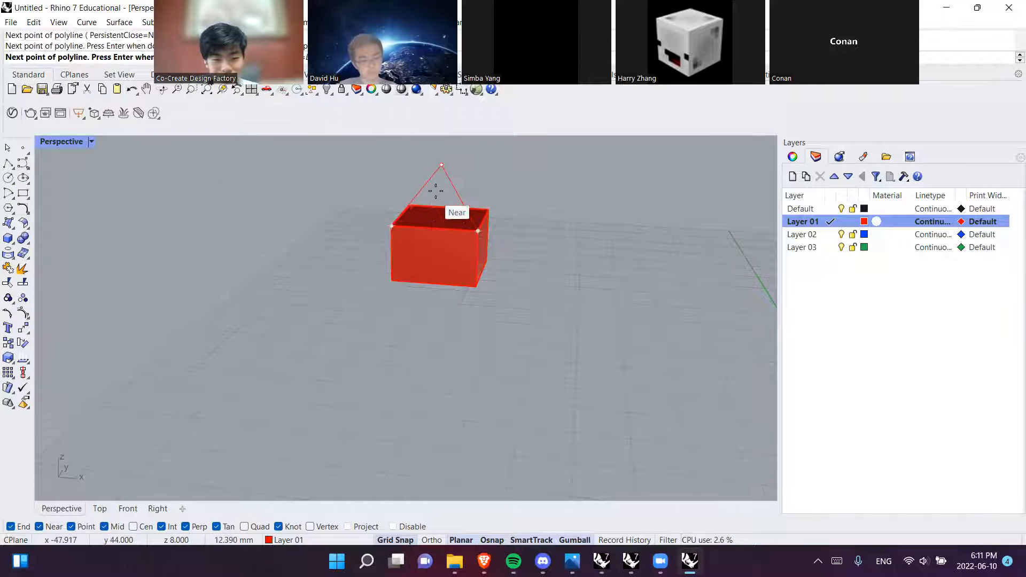
key(Return)
Try to extrude the open polyline with ExtrudeCrv, cancel the extrusion and delete the polyline
text(Explode)
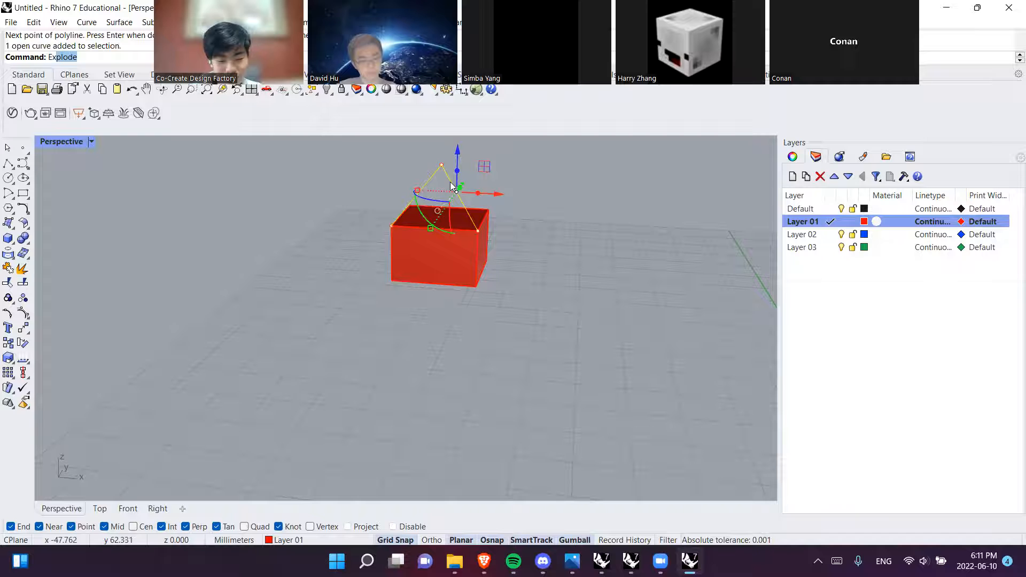
key(Return)
right_drag(470, 213, 355, 275)
key(Escape)
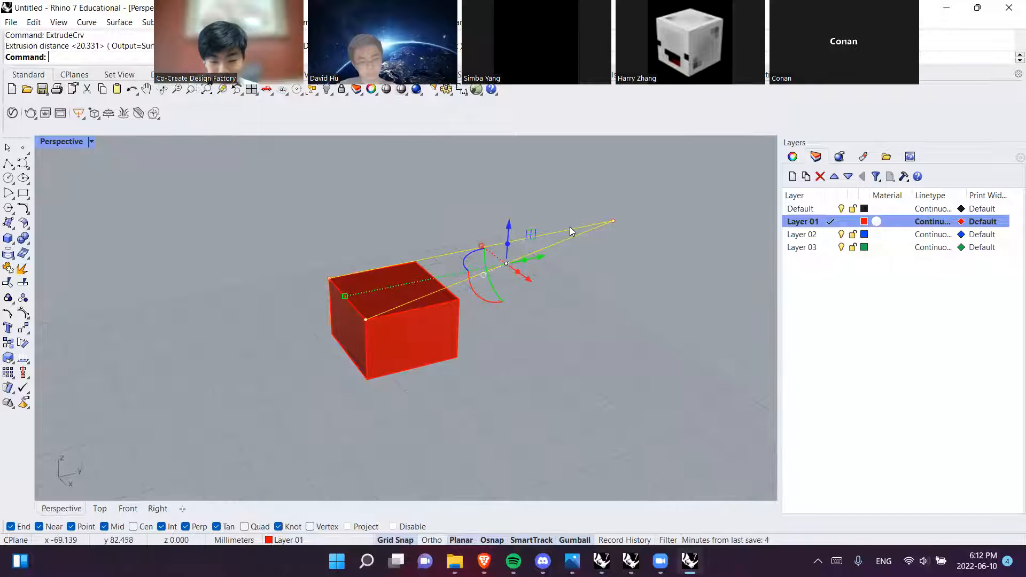
key(Delete)
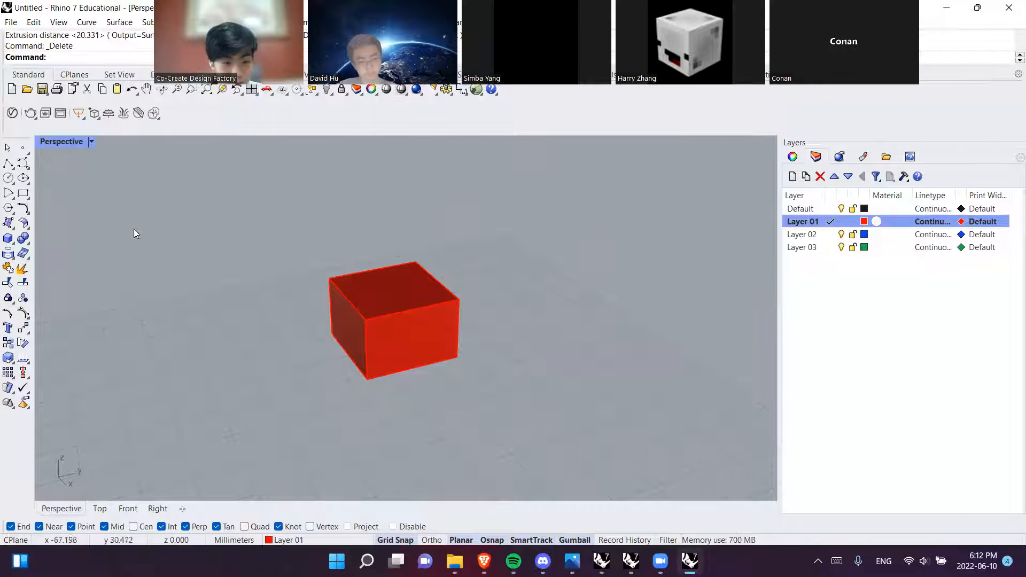
Draw an open two-segment polyline on Layer 01 in the Right view, joining the red box's top corners through a point above it
click(9, 164)
click(366, 321)
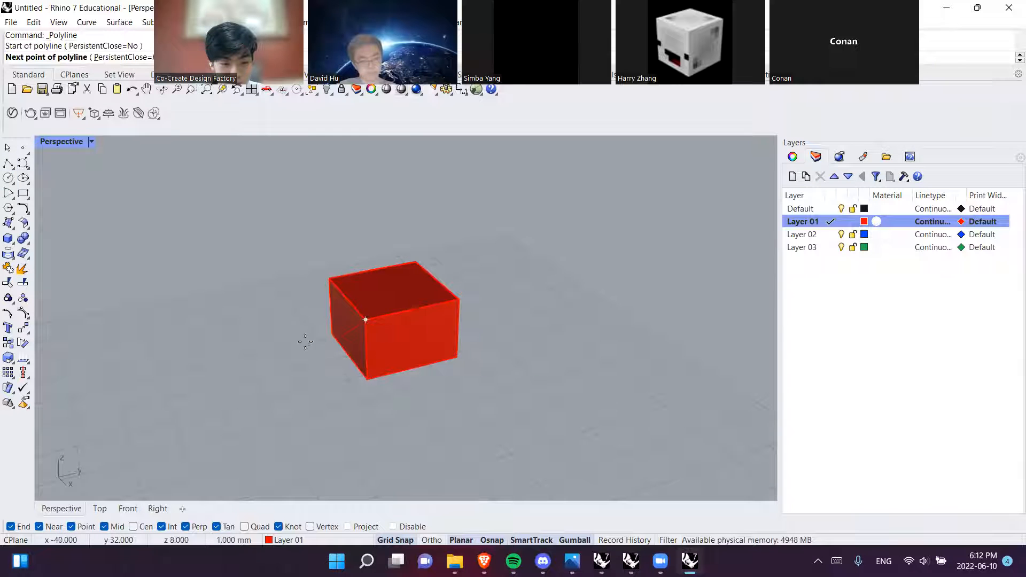
click(158, 508)
scroll(439, 315, down, 6)
shift+right_drag(516, 278, 344, 376)
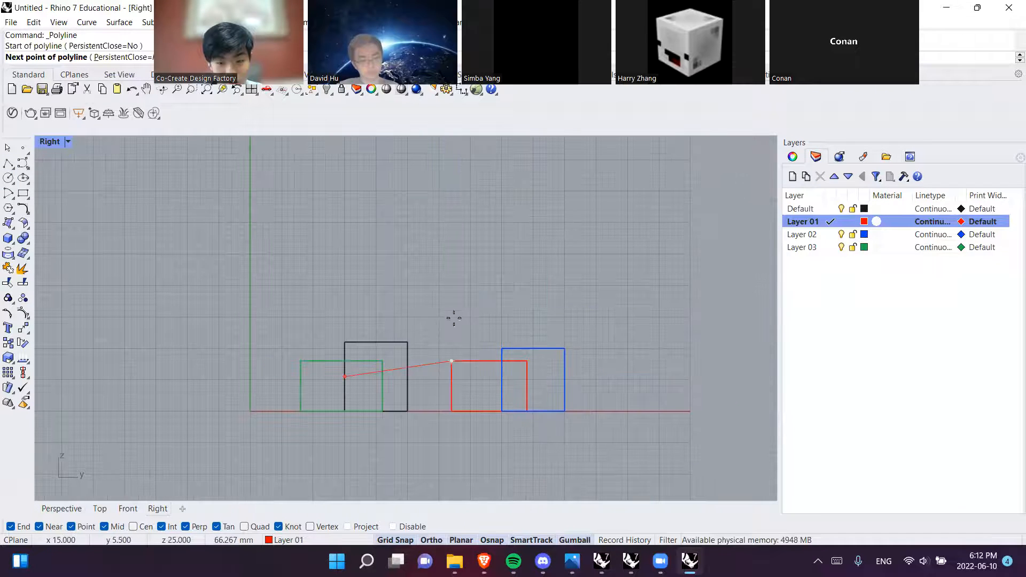
click(477, 273)
click(527, 361)
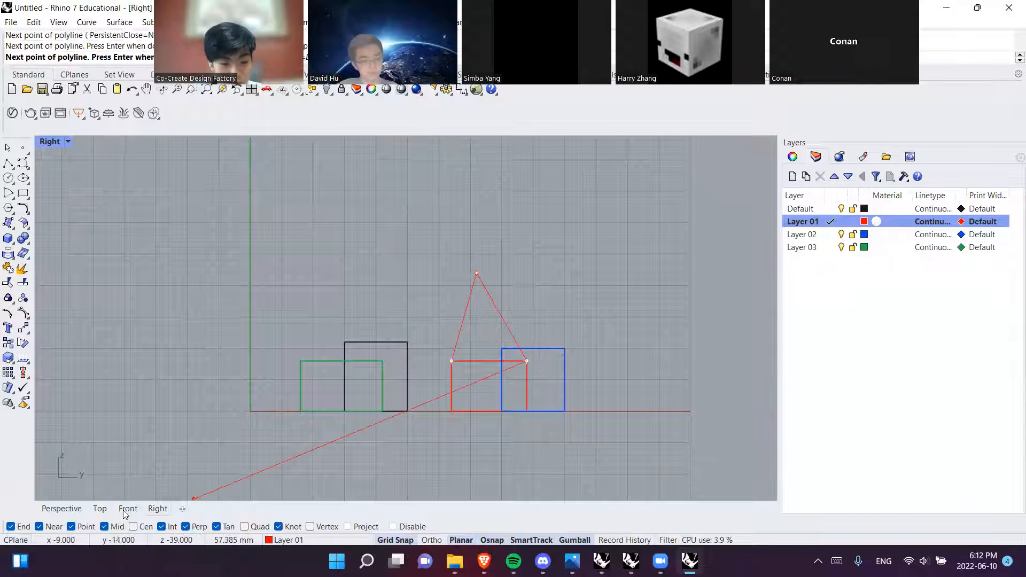
key(Return)
click(73, 509)
Extrude the open polyline across the top of the red box with ExtrudeCrv and try to cap the result
click(439, 244)
right_drag(496, 319, 620, 303)
text(ExtrudeCrv)
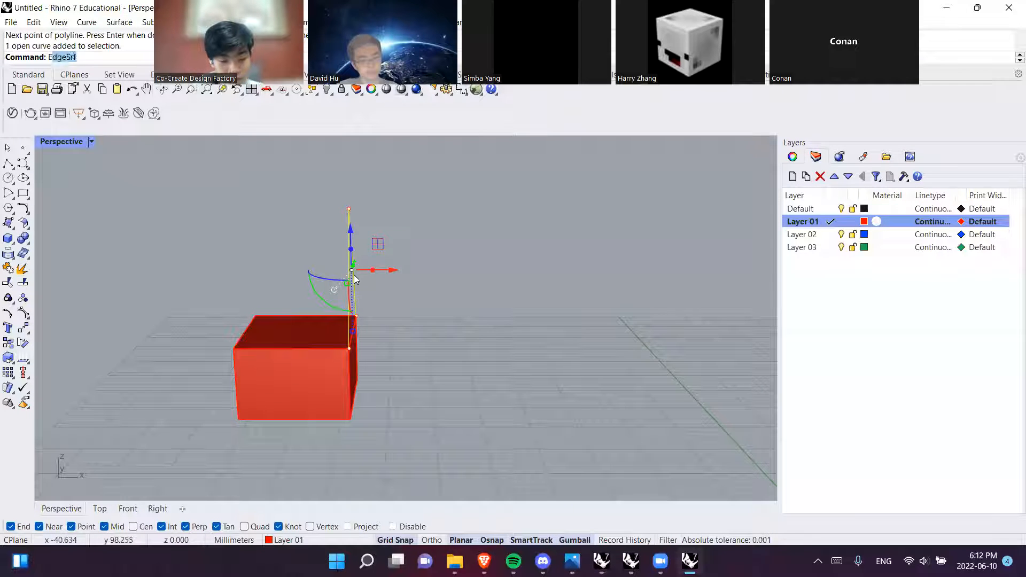
key(Return)
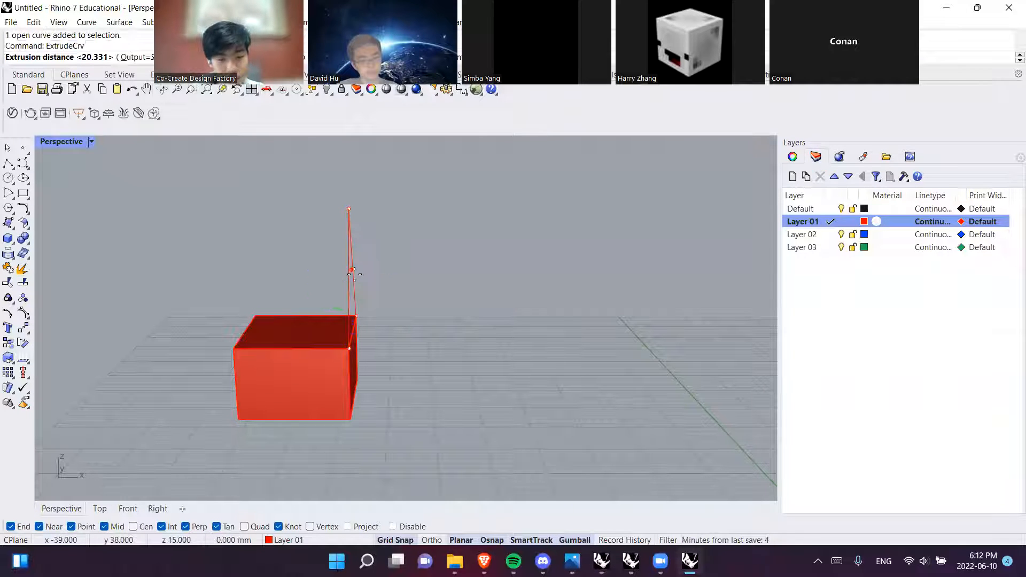
click(256, 346)
right_drag(158, 222, 354, 310)
click(427, 269)
key(Return)
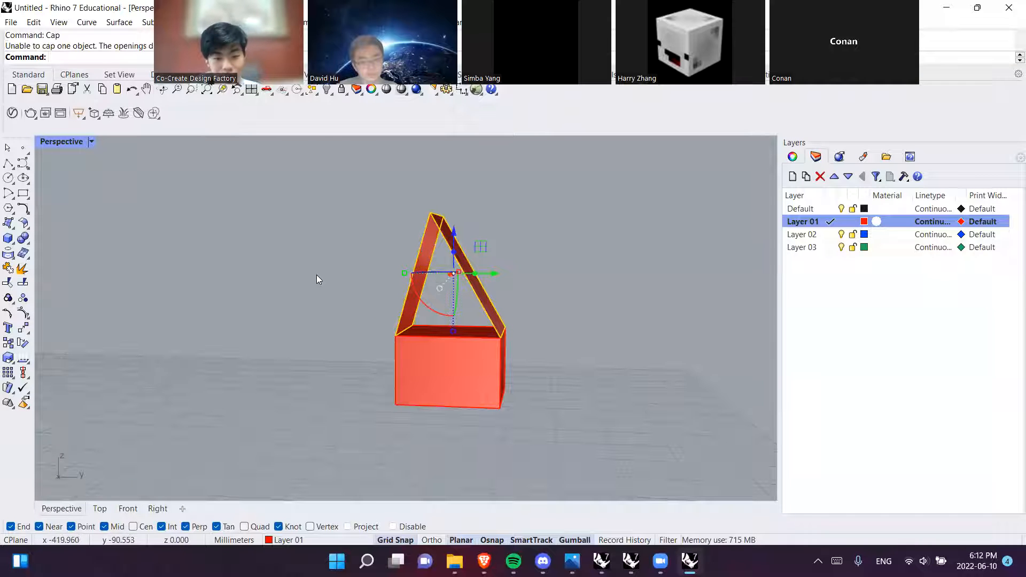
Move the blue box behind the black box, closer to the red box
right_drag(316, 275, 663, 319)
right_drag(522, 328, 563, 389)
scroll(563, 389, down, 3)
right_drag(483, 377, 593, 375)
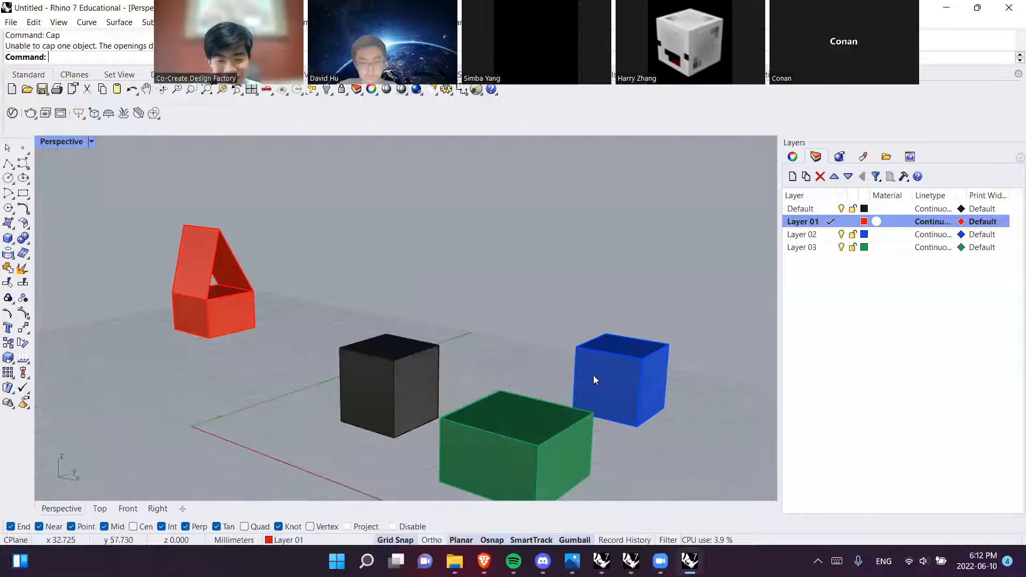
click(593, 376)
drag(666, 392, 389, 335)
click(408, 289)
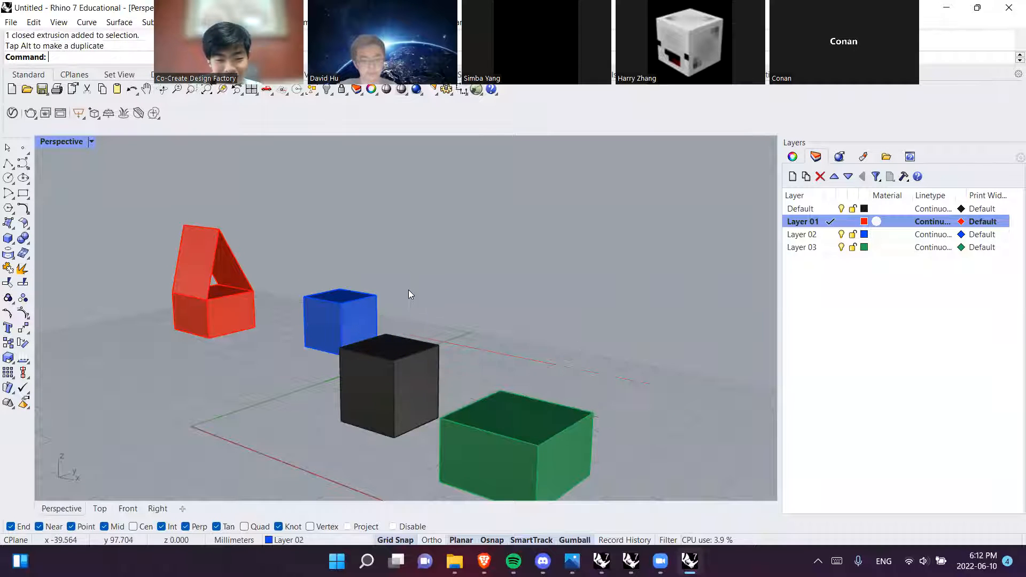
Stretch the blue box lengthwise along its green axis into a long bar using the gumball scale handle
right_drag(262, 355, 329, 340)
scroll(329, 342, up, 6)
click(329, 350)
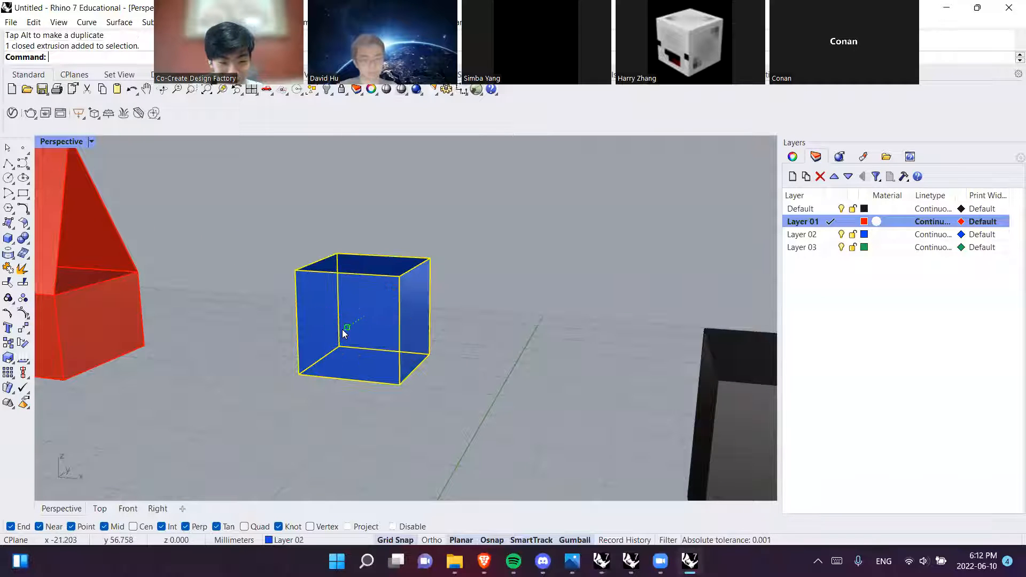
drag(342, 330, 289, 364)
key(Escape)
right_drag(385, 336, 331, 329)
scroll(332, 329, down, 6)
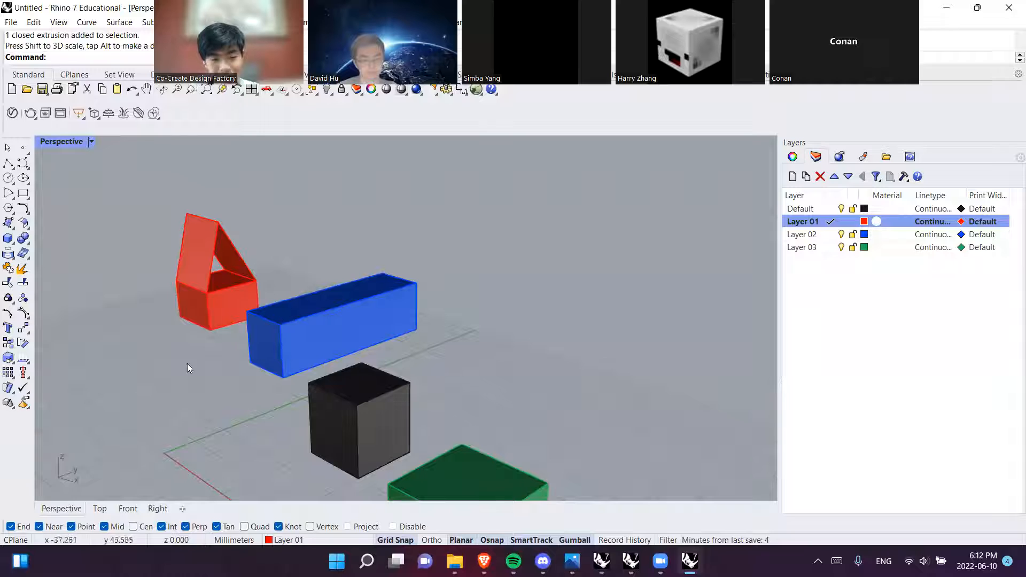
right_drag(267, 339, 319, 369)
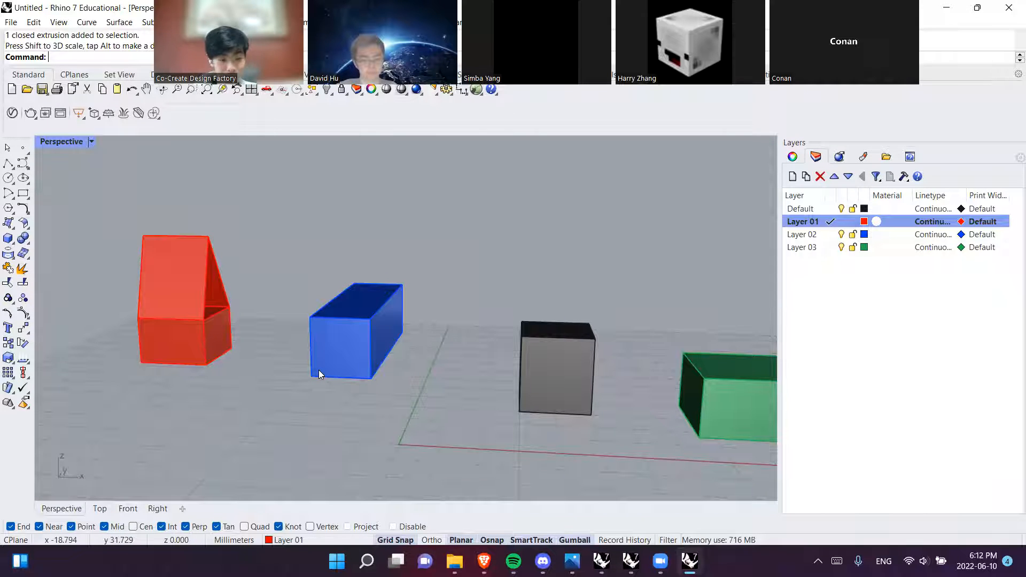
Delete the red roof extrusion, the red box and the blue box
click(179, 291)
key(Delete)
click(217, 327)
key(Delete)
click(354, 327)
key(Delete)
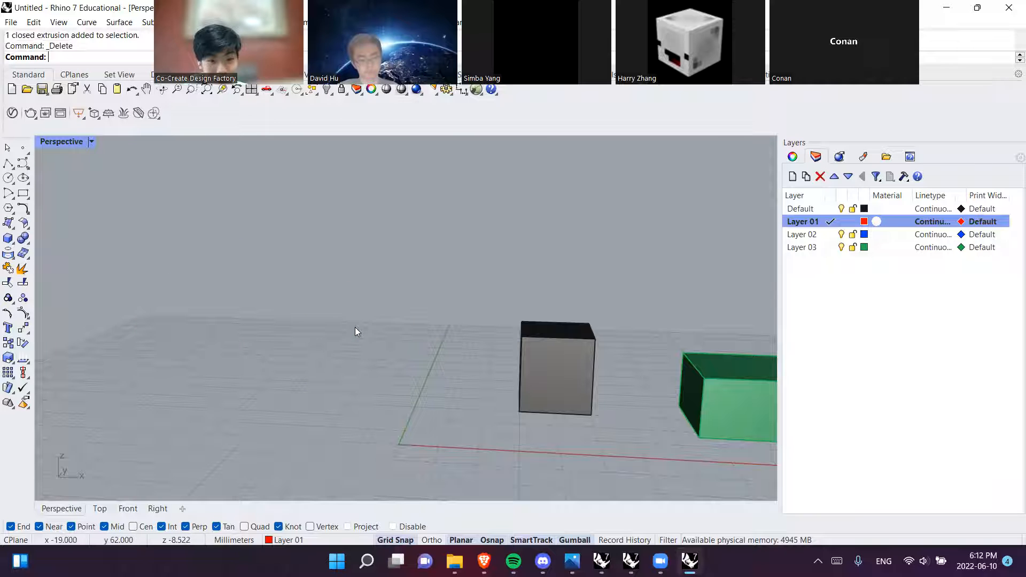
Switch to the Wireframe Seating document and look over its seating models
click(632, 560)
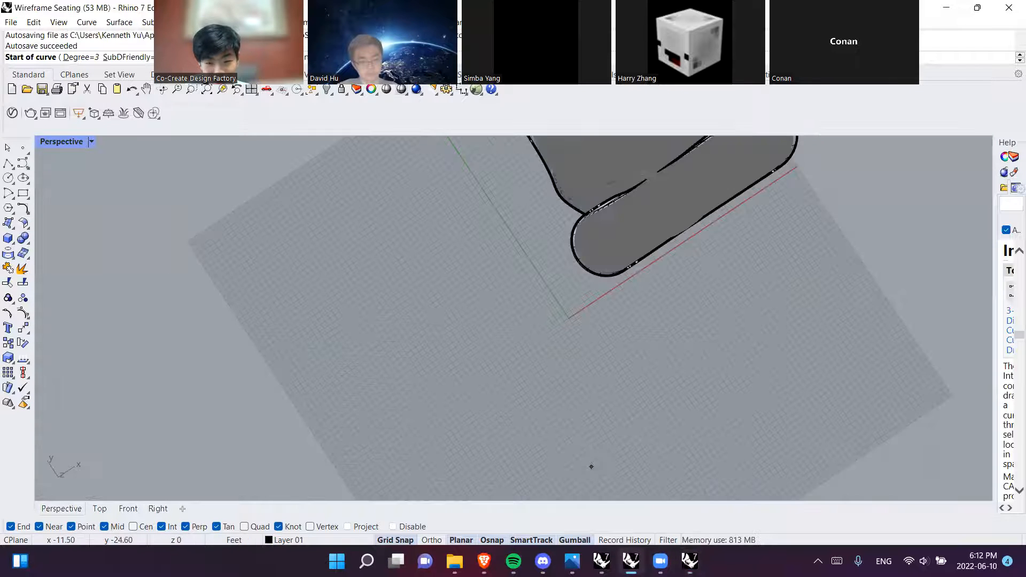
scroll(598, 375, down, 5)
scroll(621, 393, down, 5)
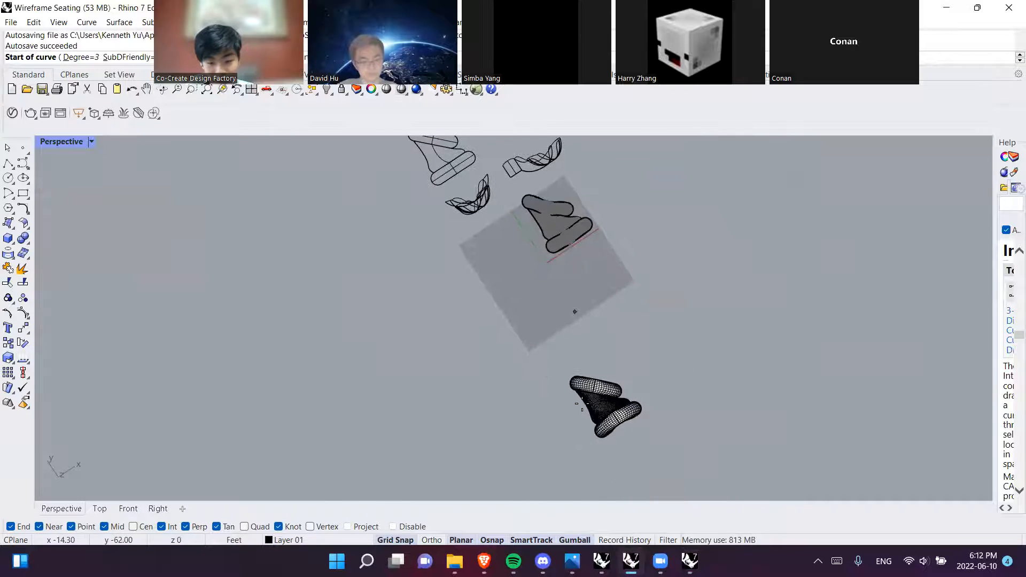
click(511, 406)
Switch to File Explorer, go to the Seating folder and open the Seating Render Rhino model
click(454, 560)
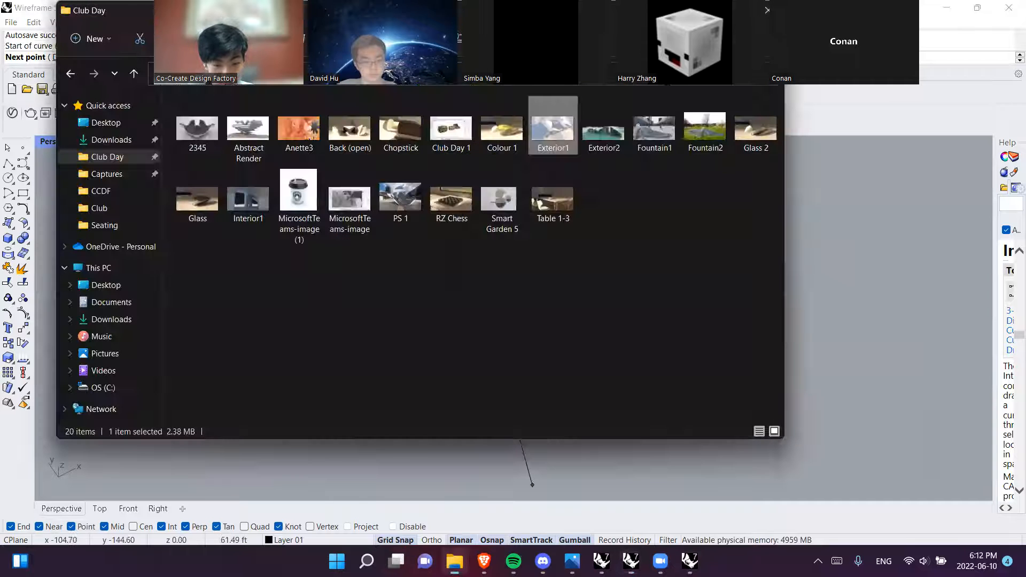
click(106, 174)
click(99, 207)
click(104, 225)
scroll(246, 235, down, 5)
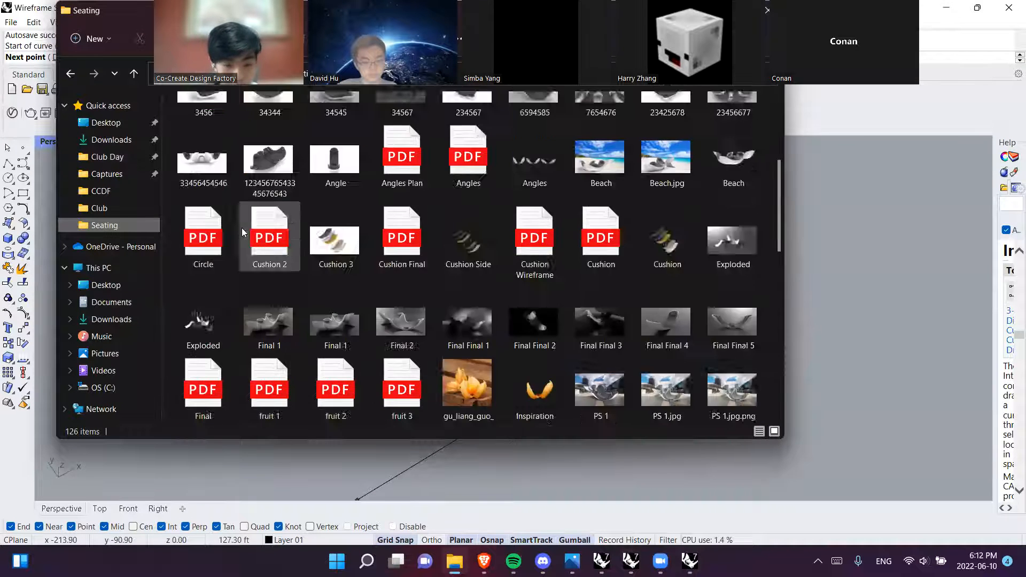
scroll(256, 251, up, 6)
scroll(408, 322, down, 3)
scroll(407, 322, down, 5)
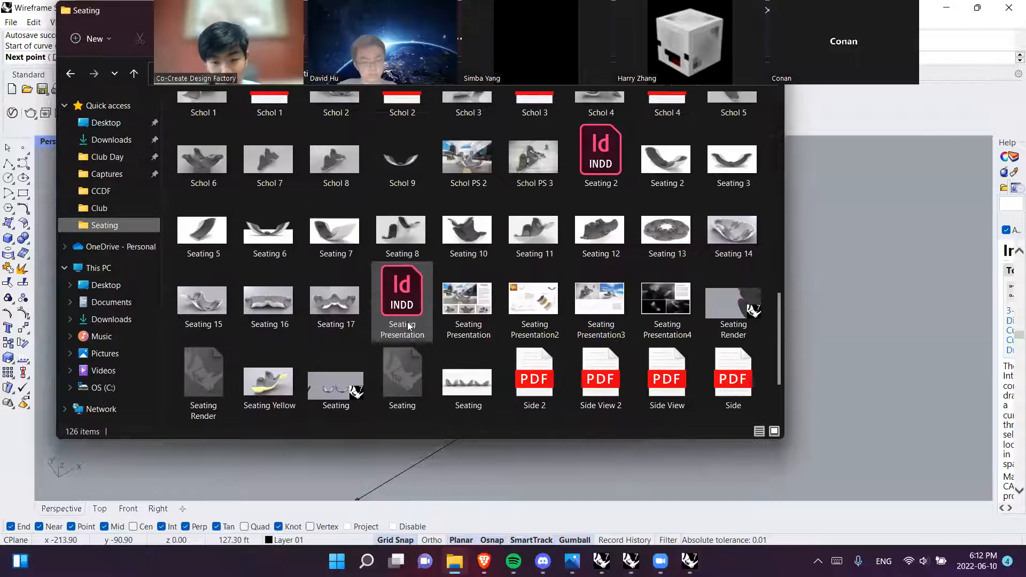
scroll(414, 323, down, 1)
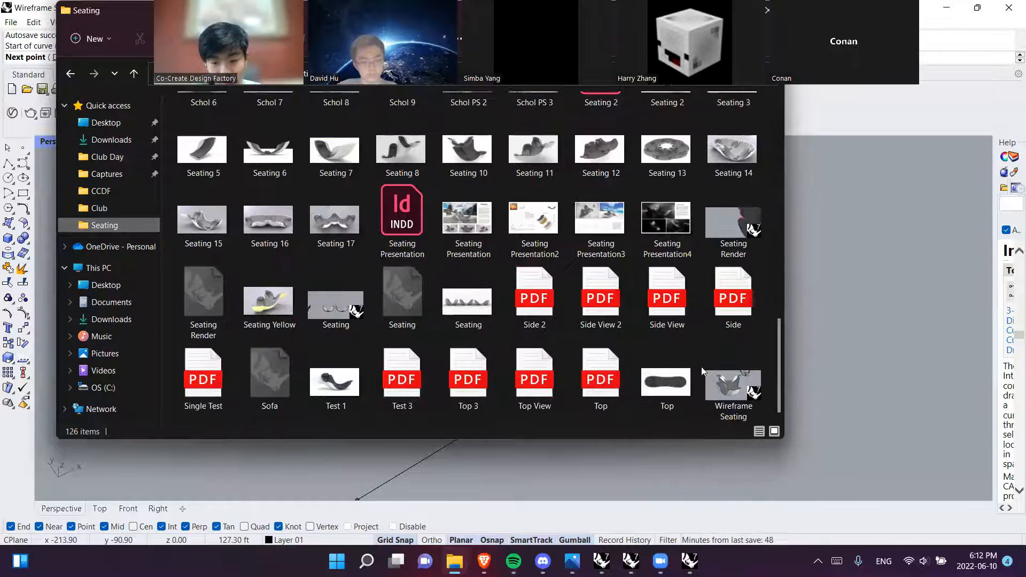
click(734, 240)
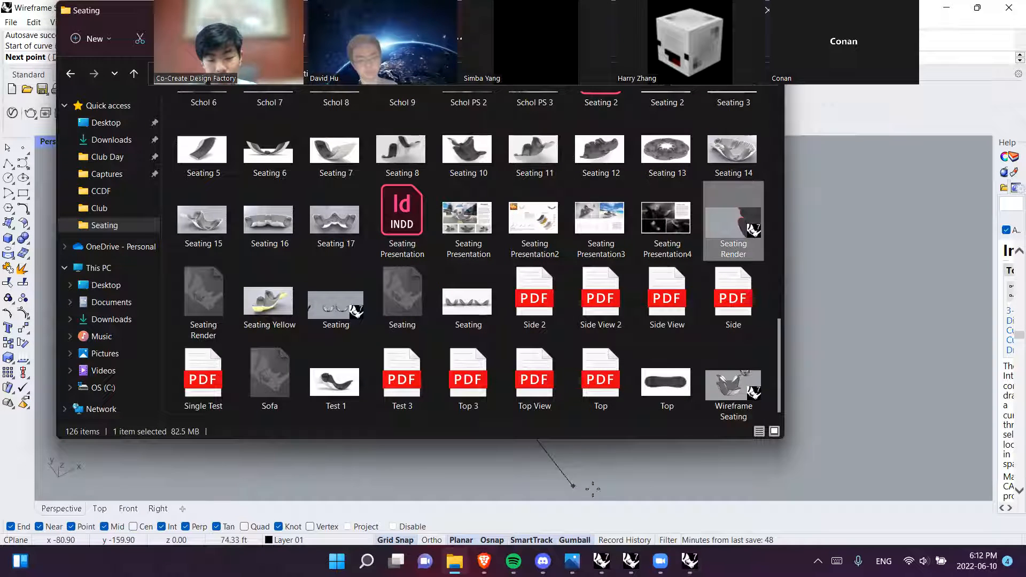
Return to the untitled Rhino document and set the Perspective viewport to Rendered display
click(687, 560)
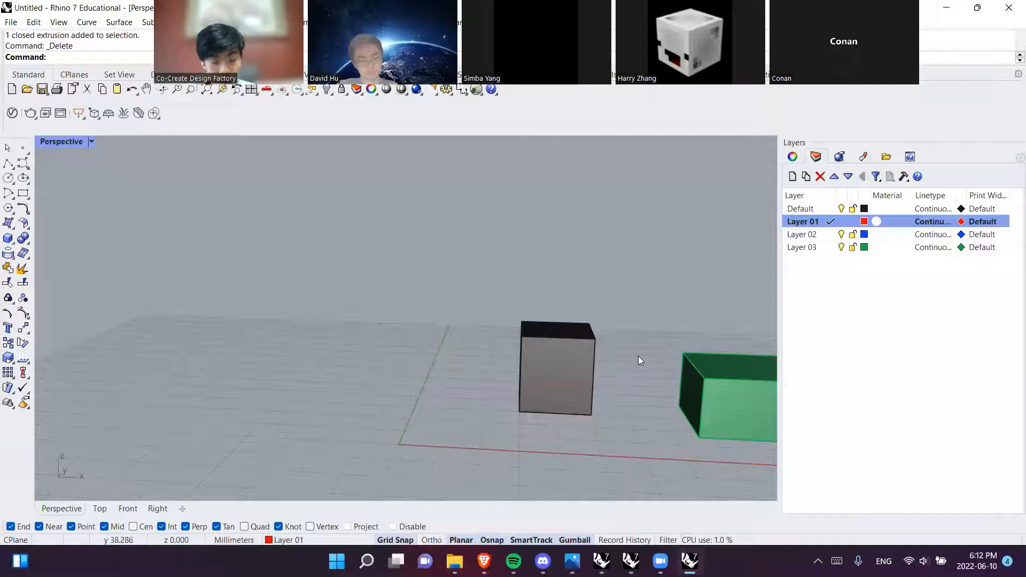
right_drag(638, 356, 410, 332)
right_drag(225, 342, 384, 338)
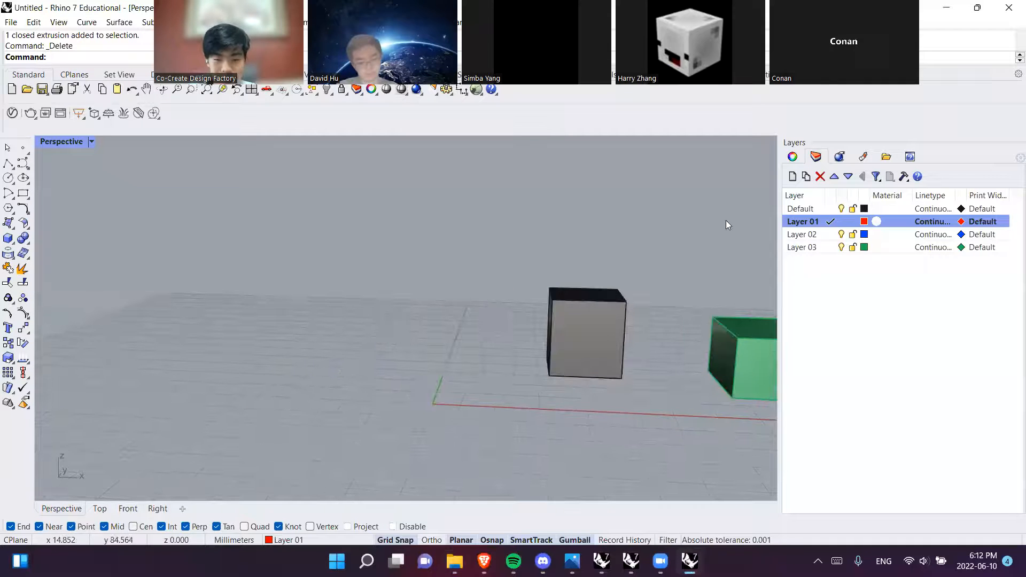
mouse_move(572, 561)
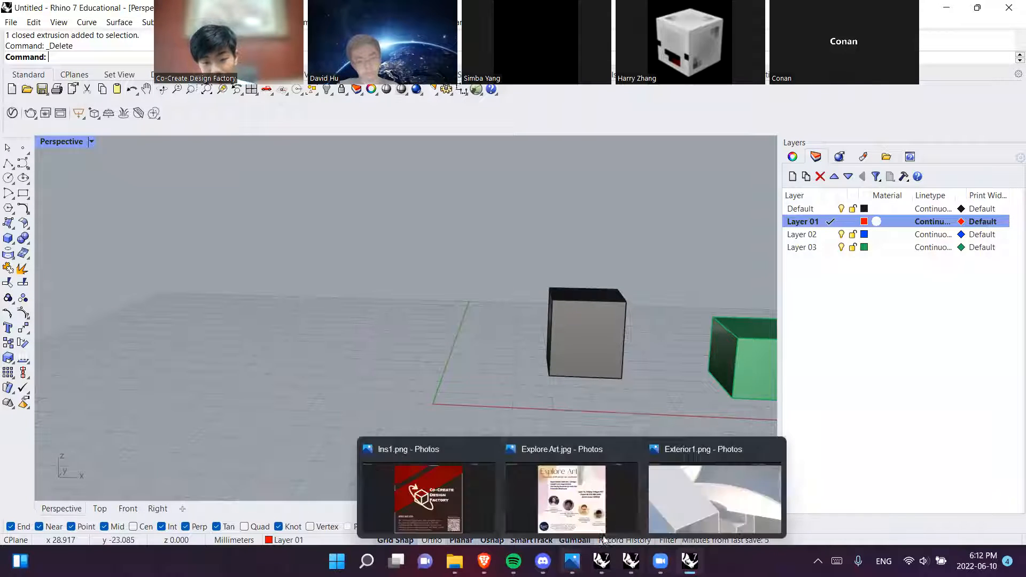
click(911, 411)
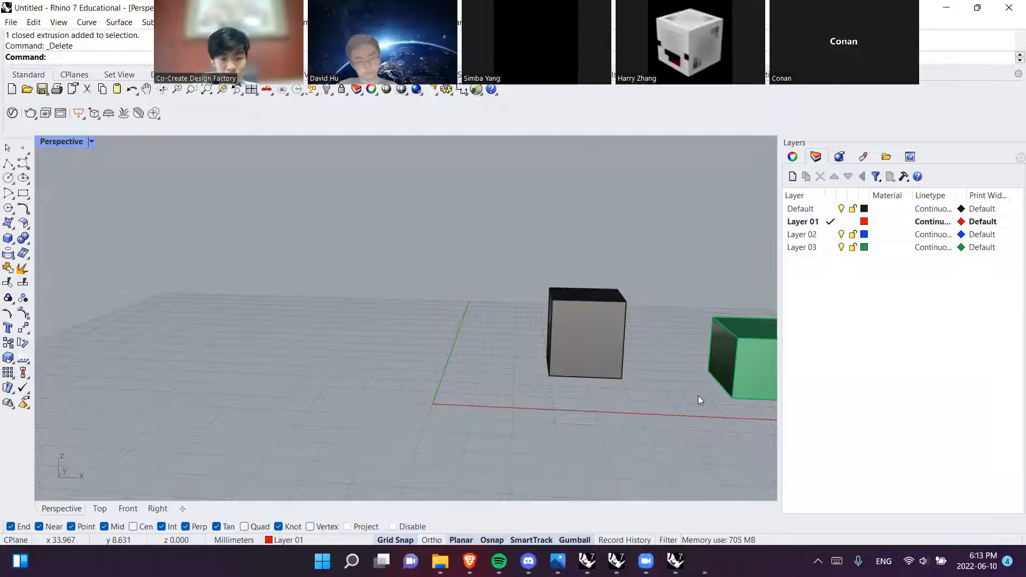
click(63, 142)
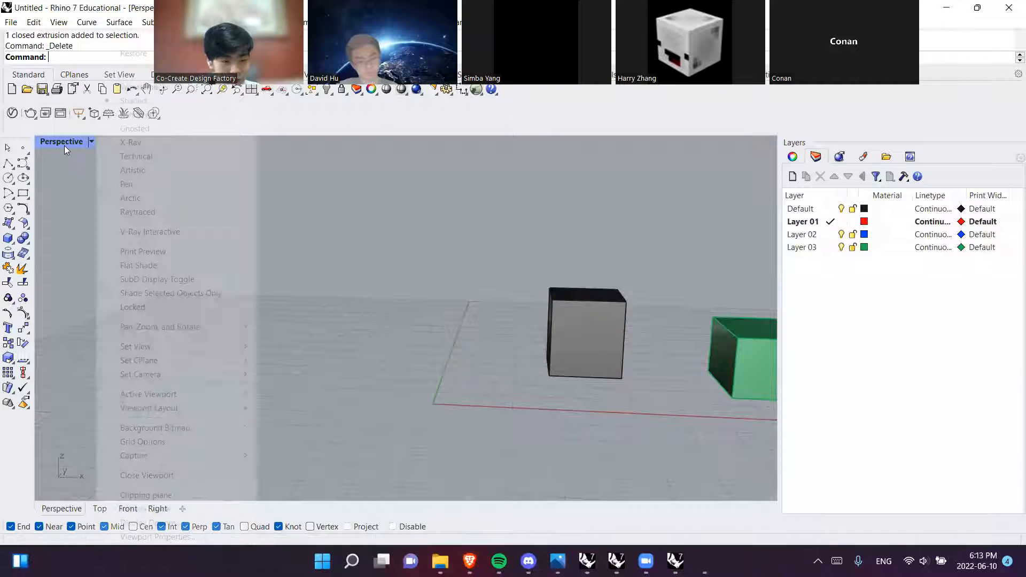
click(140, 114)
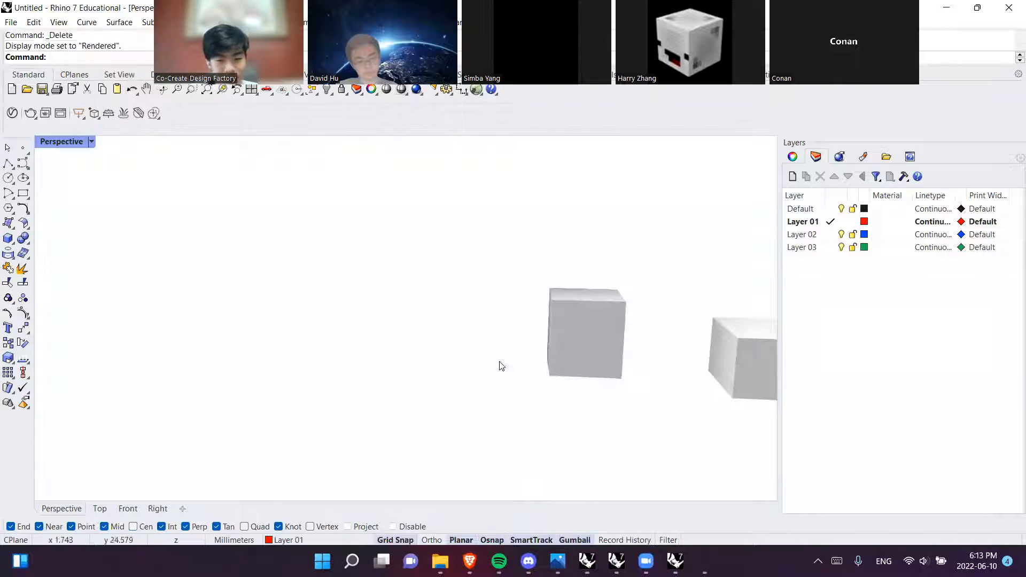
shift+right_drag(582, 348, 394, 319)
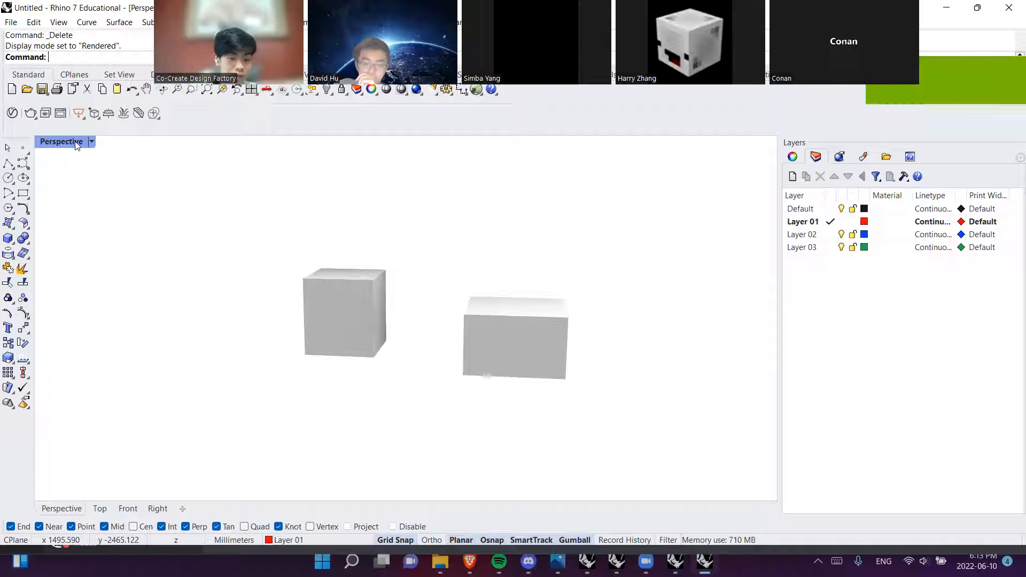
click(358, 303)
scroll(331, 308, up, 3)
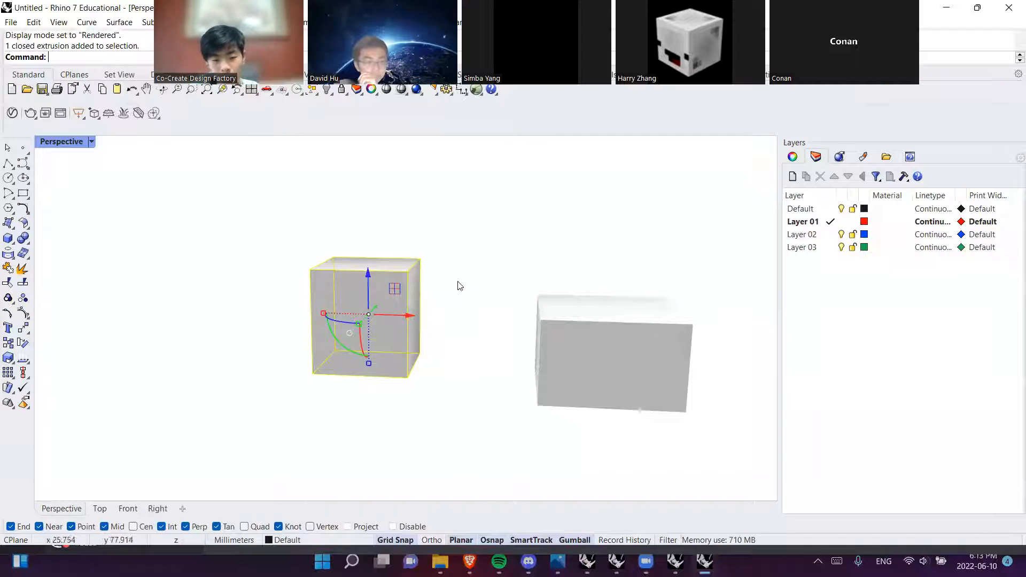
click(287, 265)
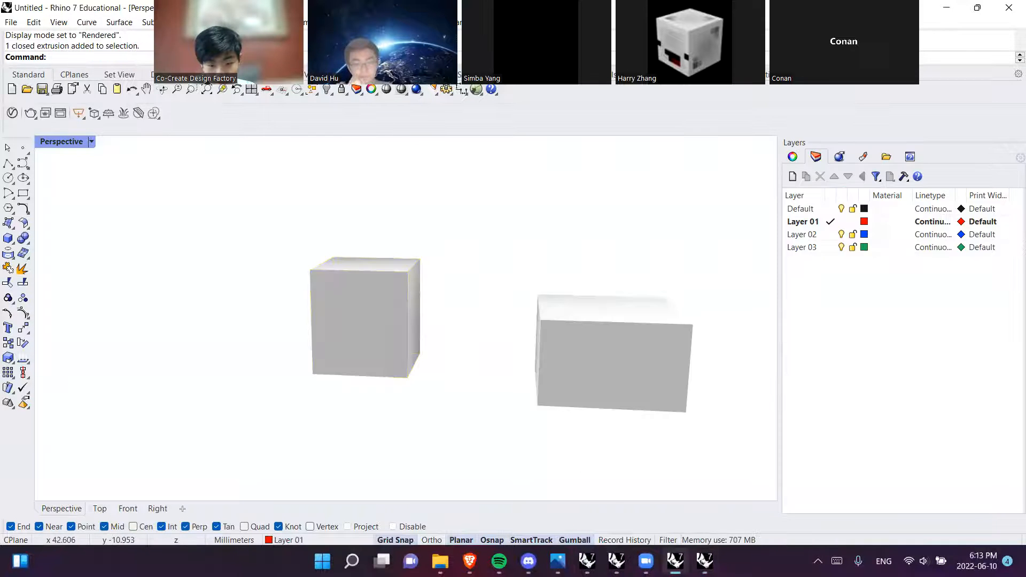
Switch to the Seating Render document and examine the whole seating model from a low side angle
click(704, 561)
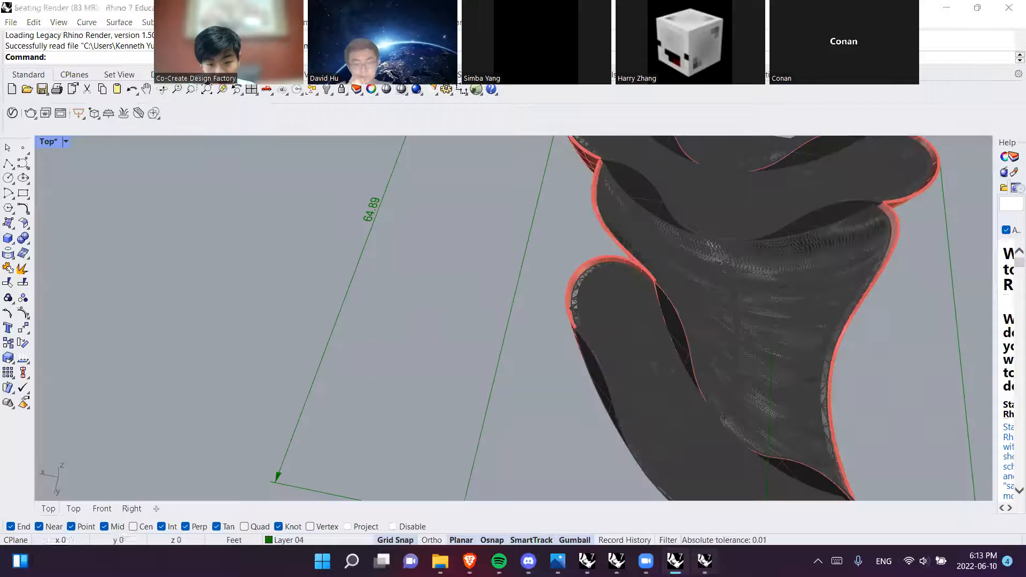
scroll(615, 417, down, 4)
right_drag(666, 406, 525, 348)
scroll(565, 384, up, 4)
scroll(564, 384, down, 15)
scroll(570, 396, down, 5)
right_drag(571, 396, 342, 357)
scroll(609, 385, up, 14)
shift+right_drag(602, 383, 607, 314)
scroll(521, 294, up, 5)
Highlight the seating model's middle shell polysurface to inspect how it is built, leaving nothing selected
click(607, 314)
click(677, 247)
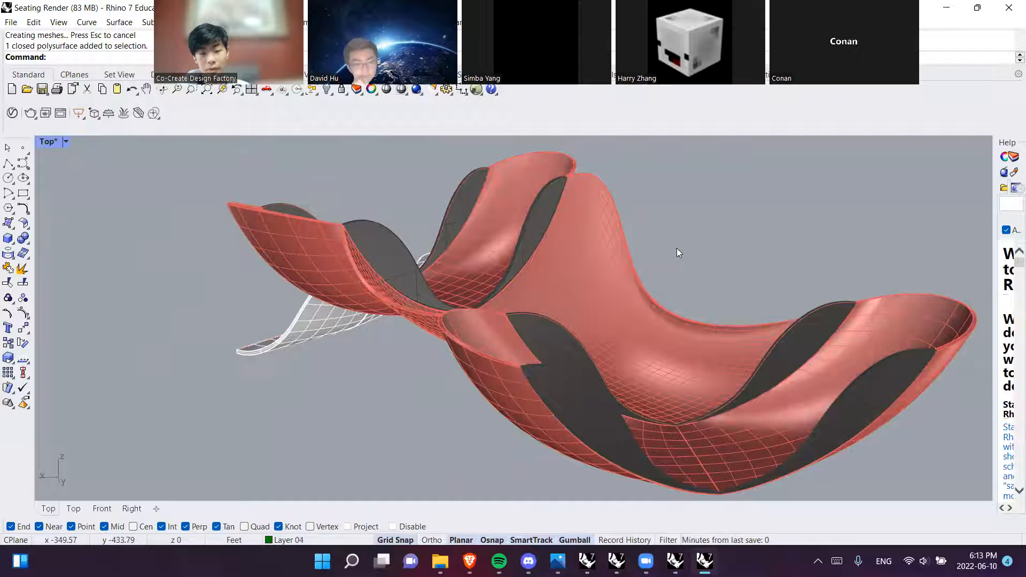
click(556, 201)
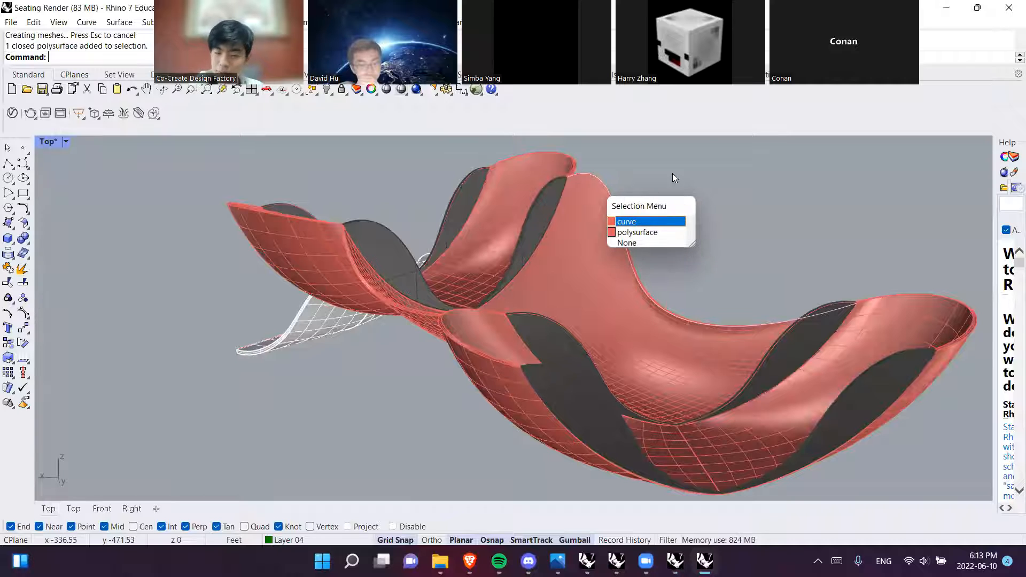
click(582, 196)
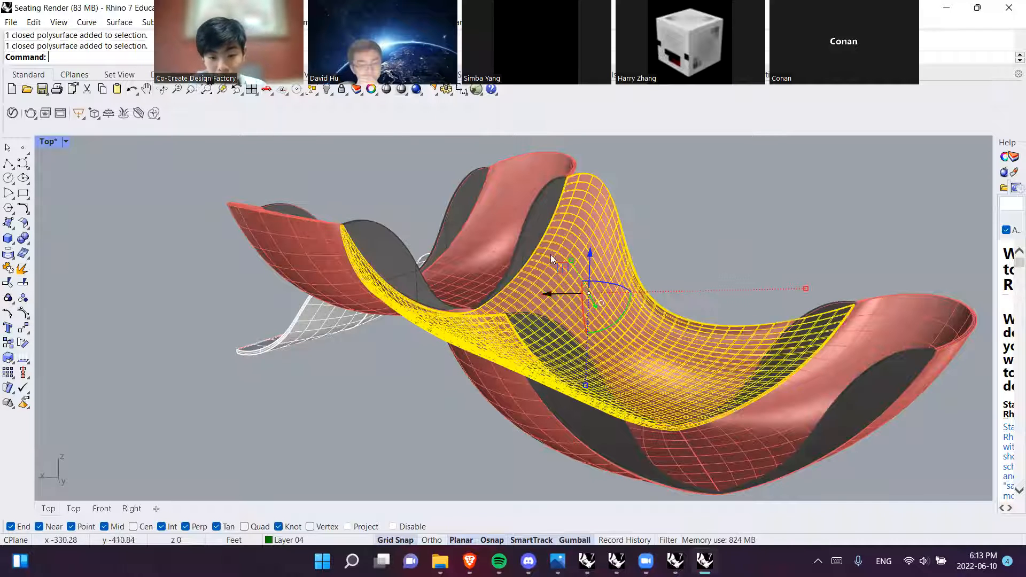
click(839, 266)
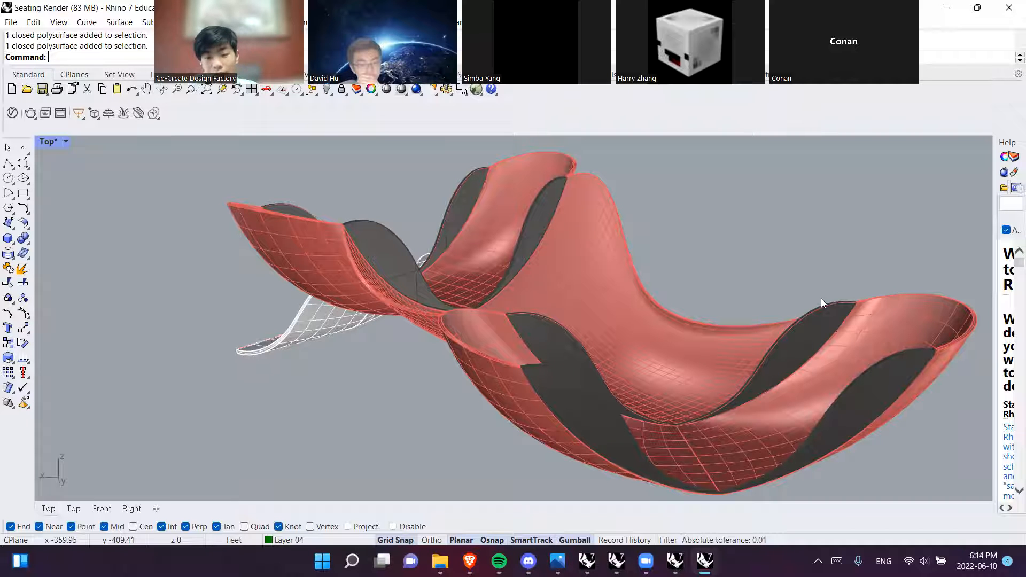
click(641, 304)
click(440, 419)
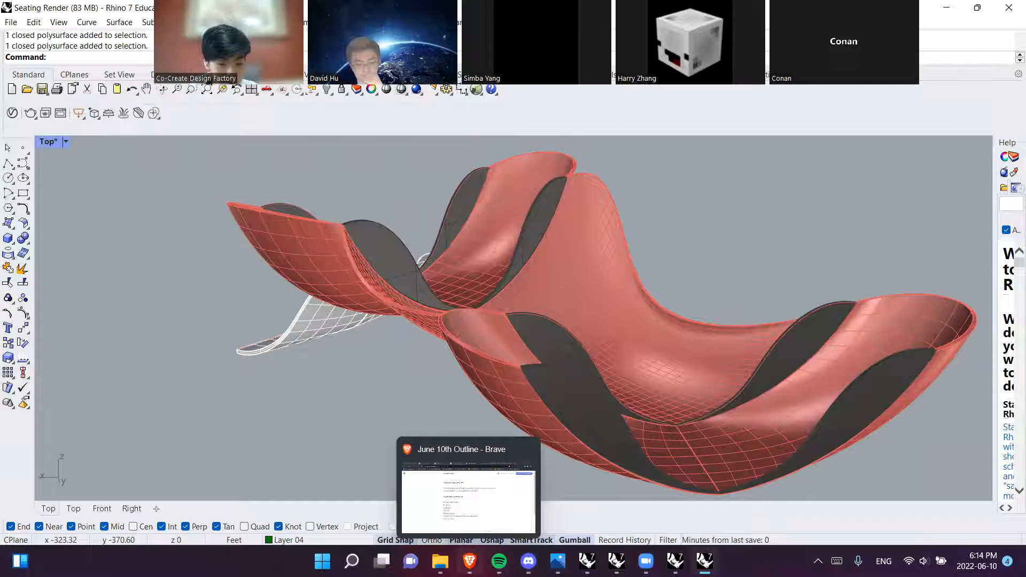
Switch to the Seating folder in File Explorer and open the Schol 3 render image for viewing
click(439, 561)
scroll(576, 283, up, 3)
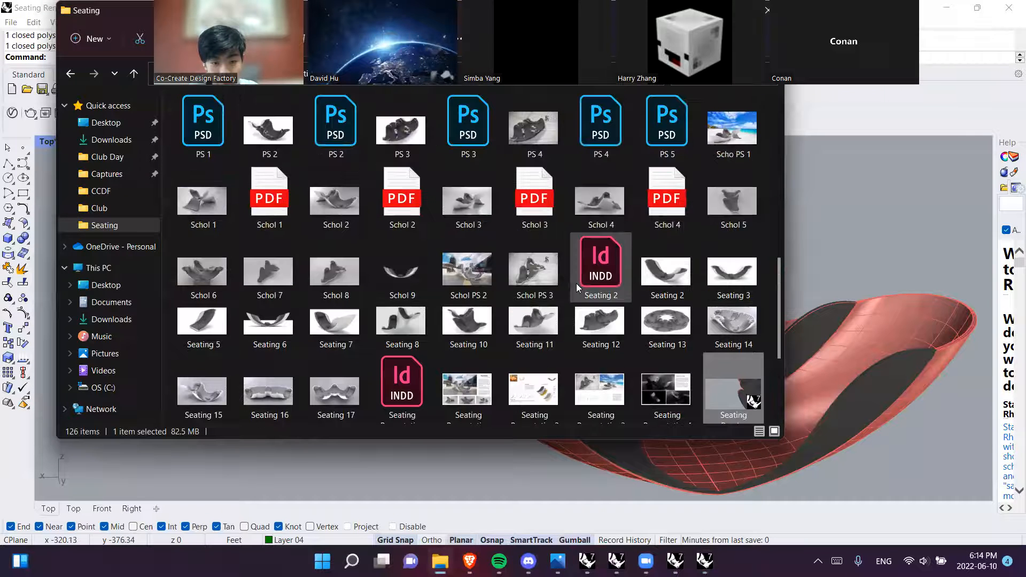
click(472, 215)
double_click(480, 215)
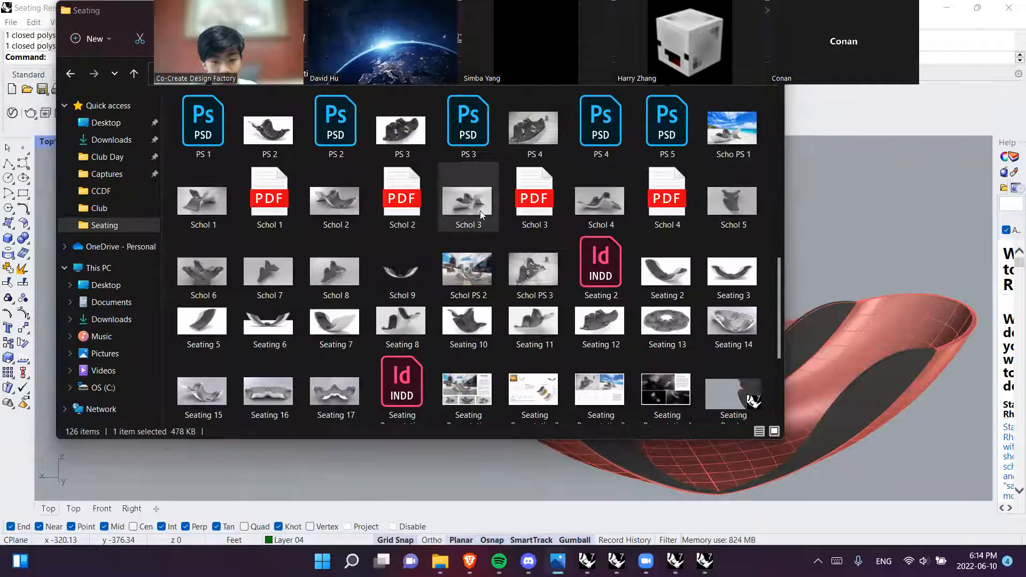
scroll(619, 240, up, 1)
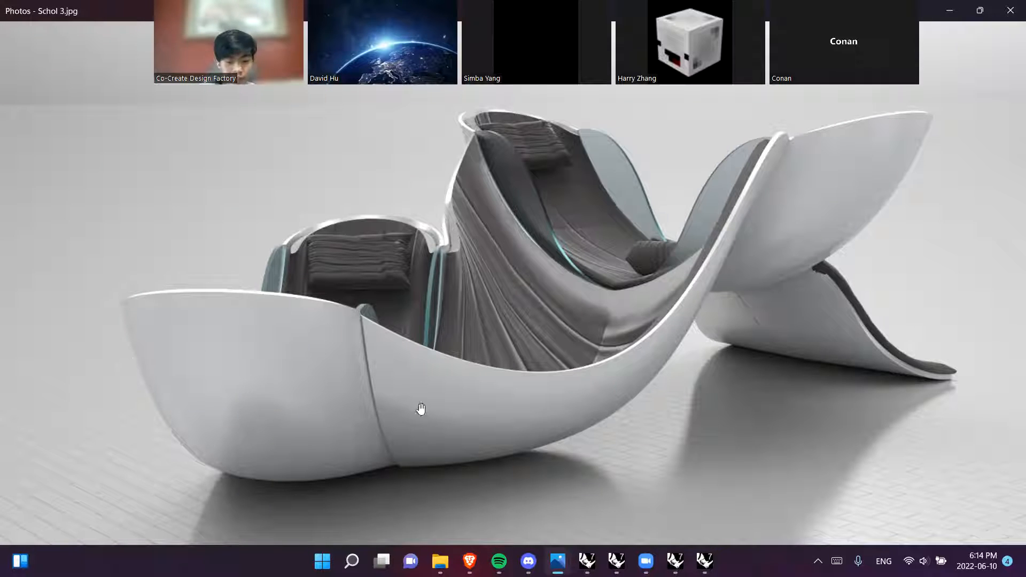
Switch back to the Seating Render model, then look over the example objects in the Practice 4.3 document
click(675, 560)
click(705, 560)
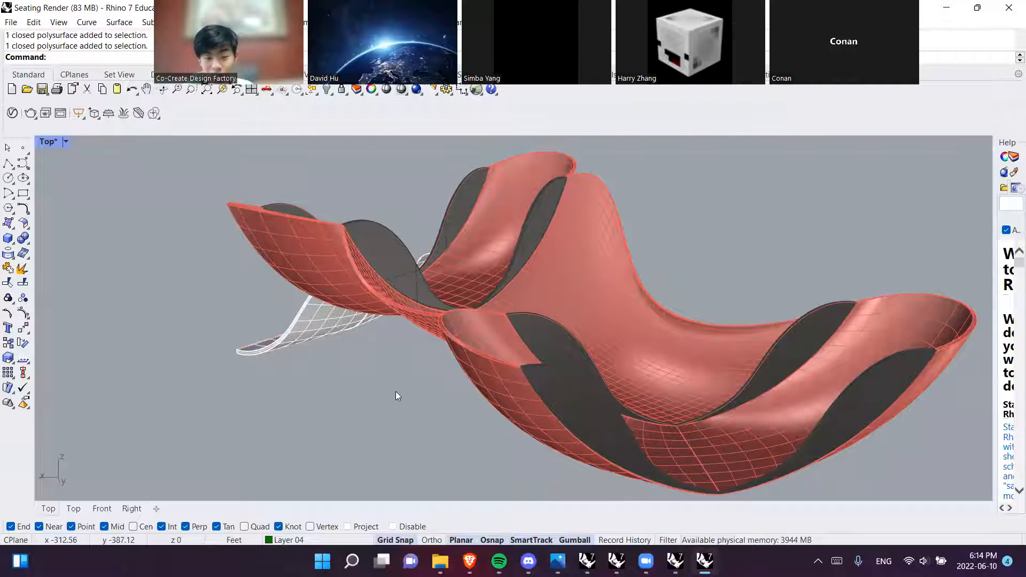
scroll(438, 364, down, 1)
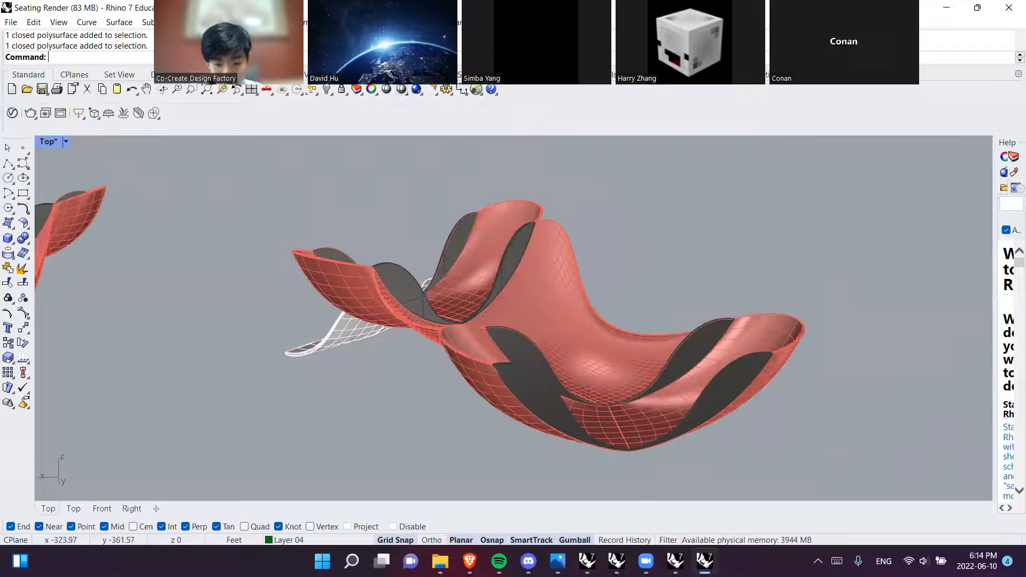
click(675, 562)
click(587, 561)
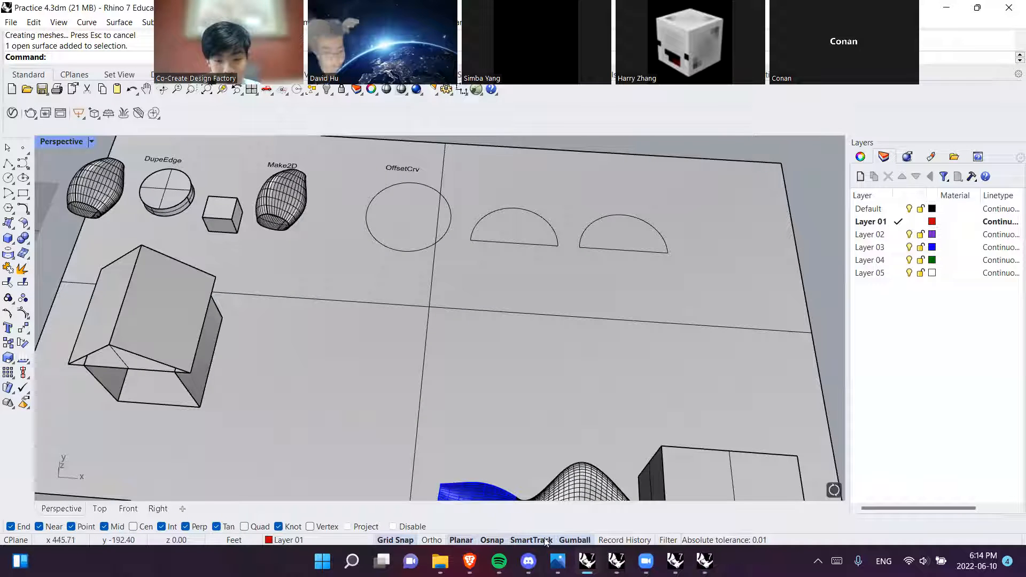
click(528, 561)
click(528, 561)
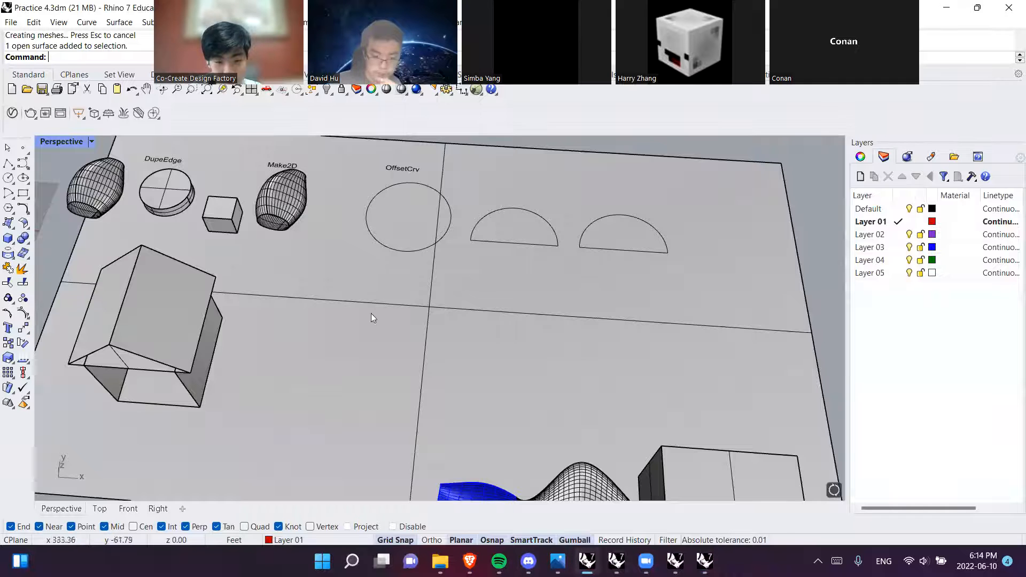
scroll(483, 349, down, 2)
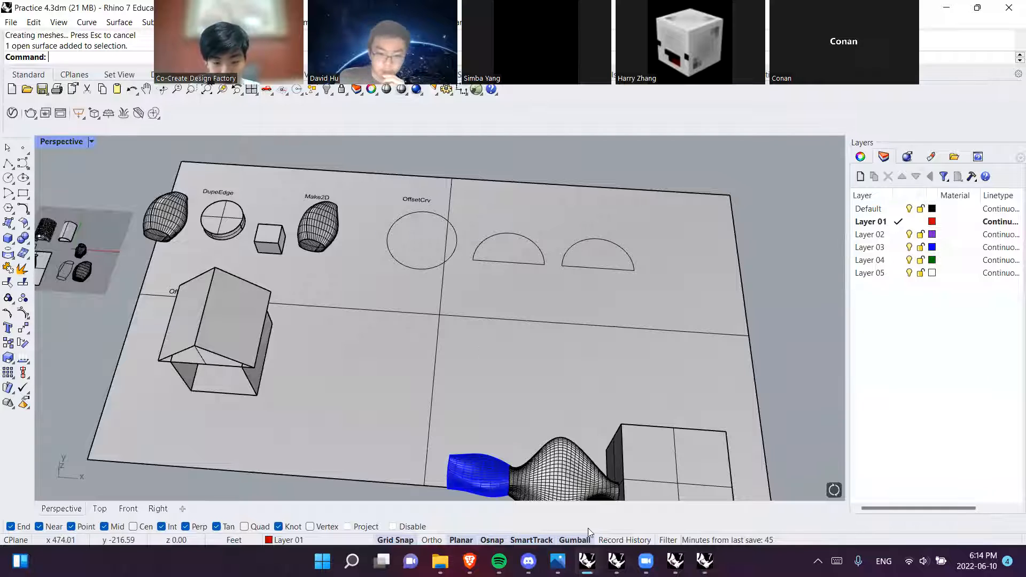
click(587, 561)
Return to the untitled Rhino document and set the Perspective viewport to Shaded display
click(675, 561)
right_drag(533, 397, 439, 308)
click(81, 140)
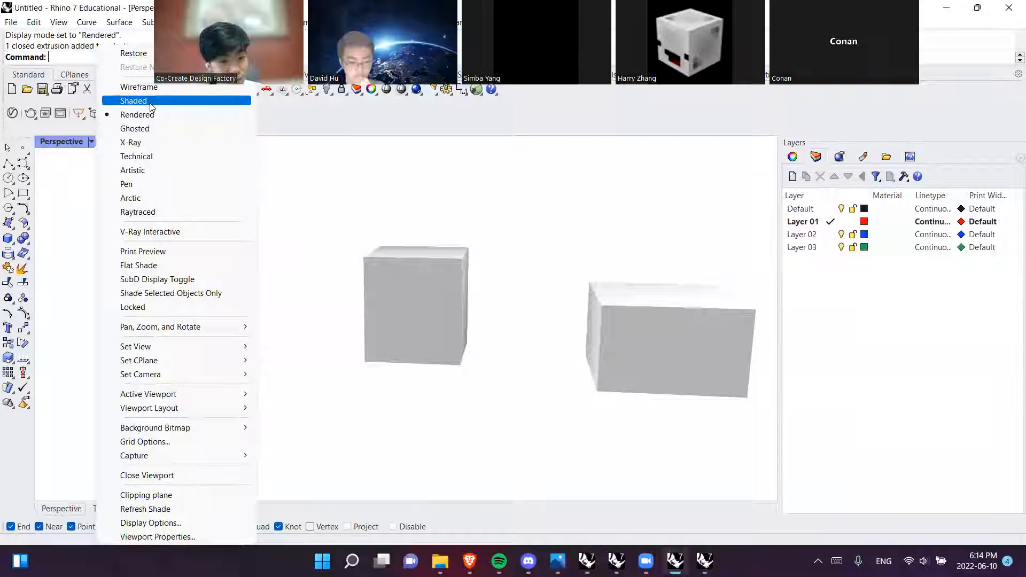
click(149, 101)
scroll(320, 353, down, 5)
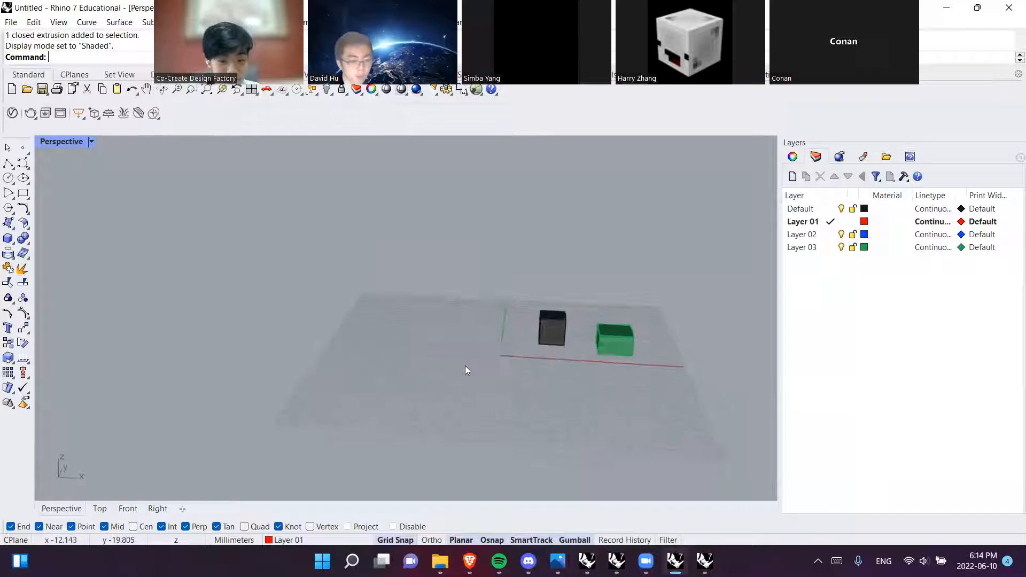
Undo the deletion of the red box, its attached red curve and the blue box, leaving nothing selected
key(ctrl+z)
key(ctrl+z)
click(290, 285)
key(ctrl+z)
click(334, 291)
scroll(481, 289, up, 4)
click(466, 294)
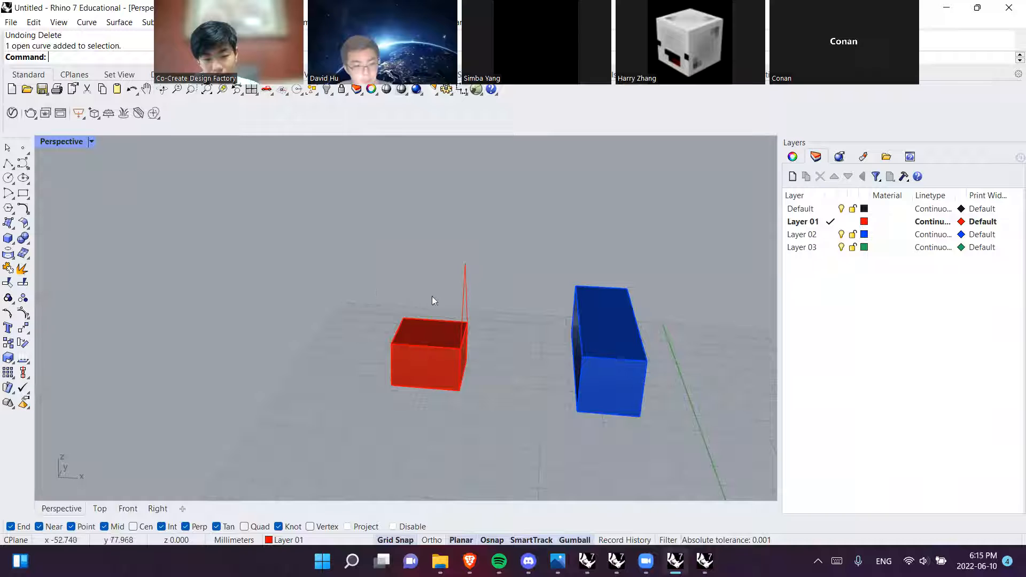
Examine the red, blue, black and green boxes together in the Perspective view
shift+right_drag(614, 352, 329, 368)
scroll(329, 368, down, 3)
shift+right_drag(399, 391, 379, 315)
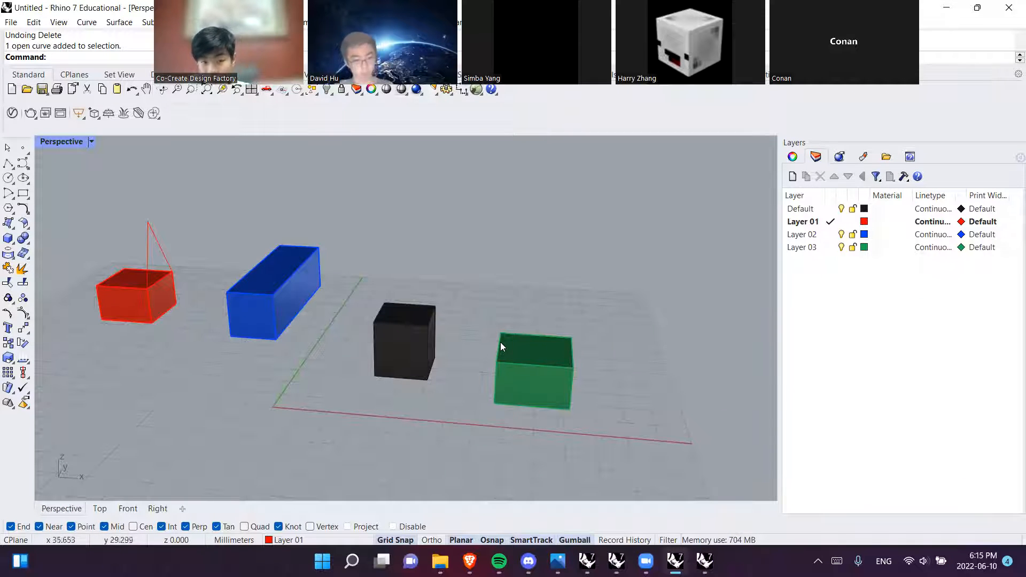
scroll(480, 344, down, 2)
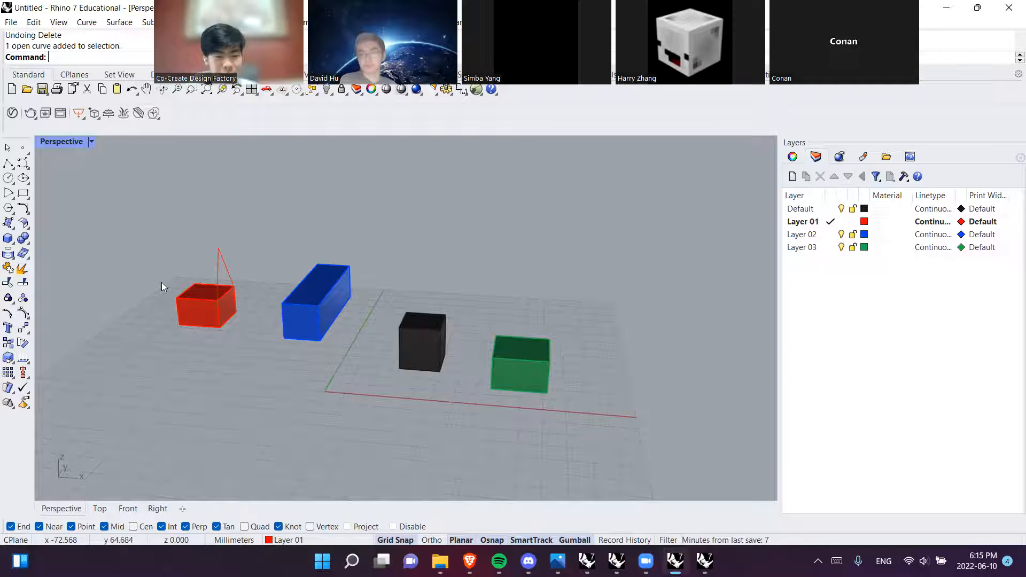
shift+right_drag(561, 362, 685, 327)
scroll(351, 363, up, 6)
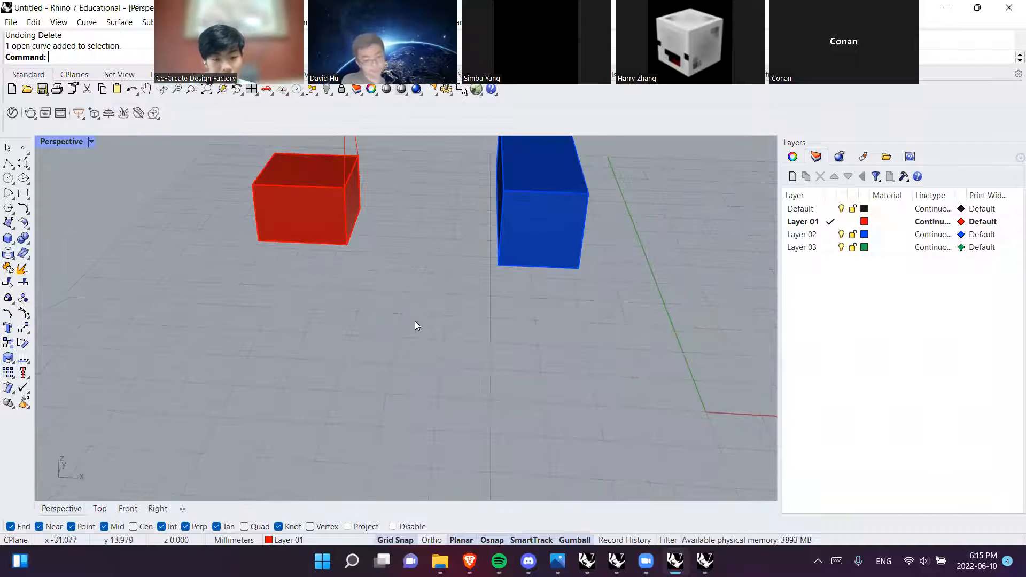
scroll(416, 324, down, 5)
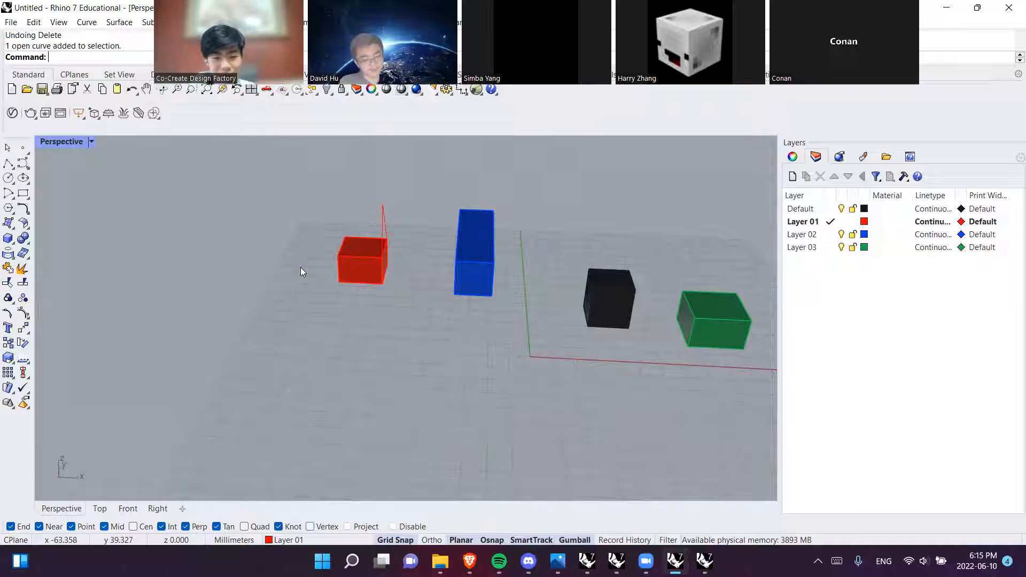
drag(183, 257, 294, 333)
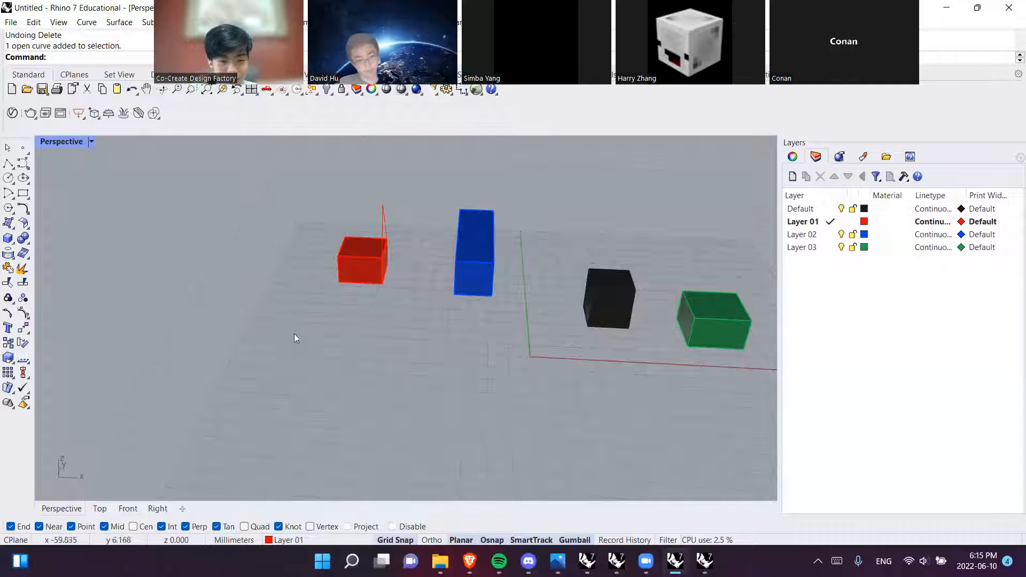
scroll(278, 266, down, 3)
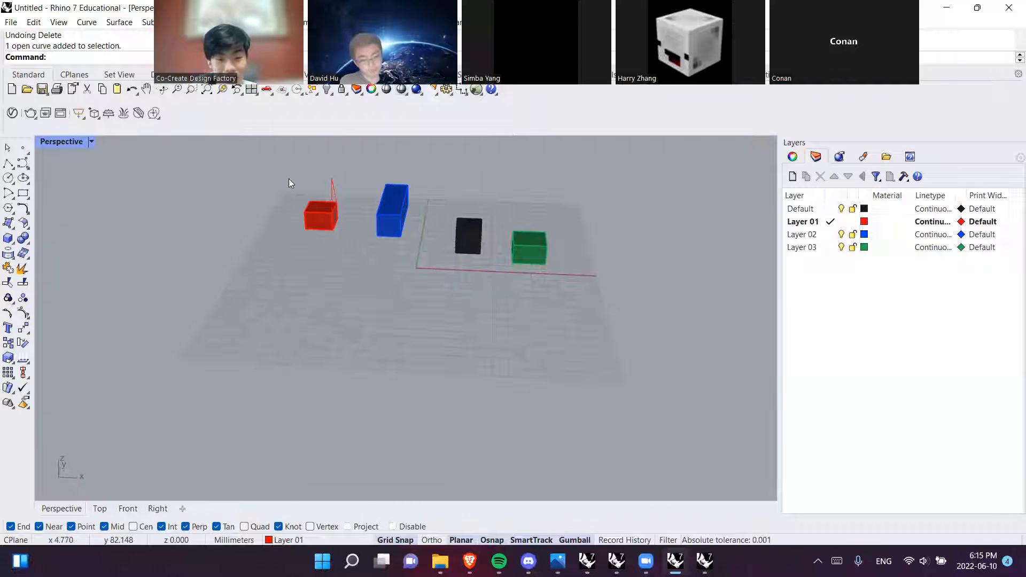
click(23, 194)
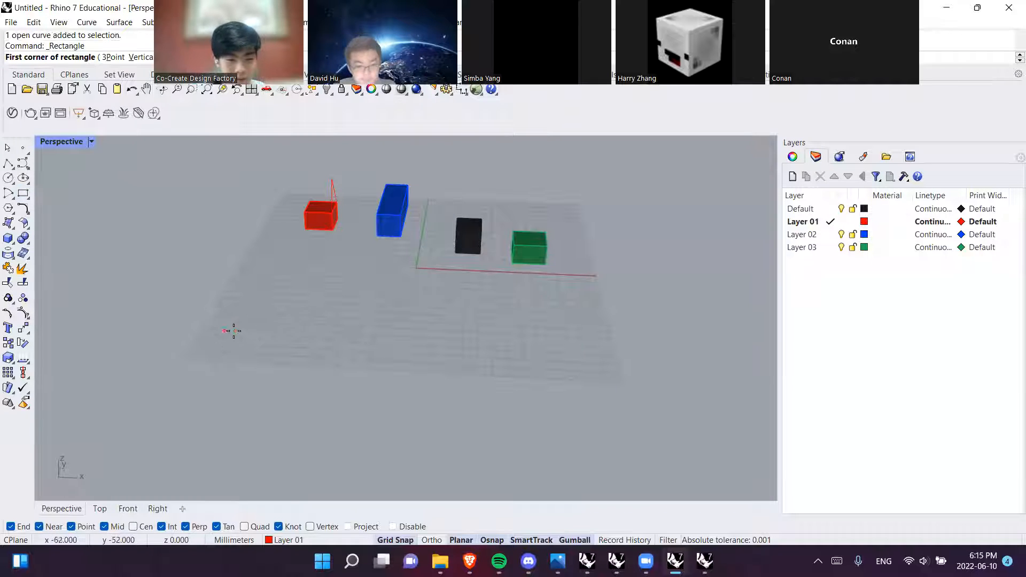
scroll(232, 329, down, 5)
click(216, 257)
key(Escape)
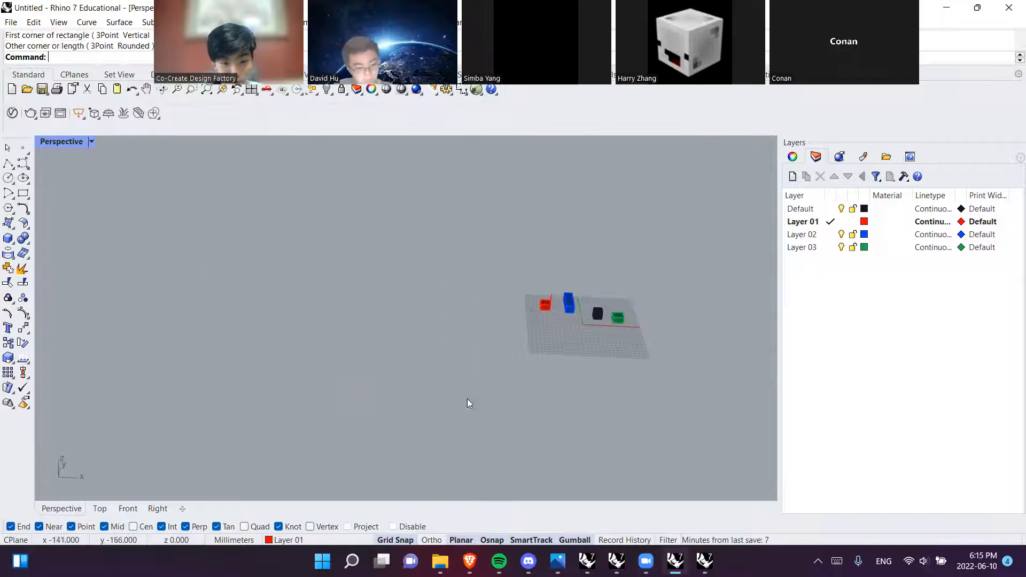
Make Default the current layer and draw a large rectangle on the ground beside the grid with the boxes
click(830, 209)
click(23, 192)
click(205, 272)
click(499, 415)
Fill the large rectangle with a planar surface using PlanarSrf
text(Pla)
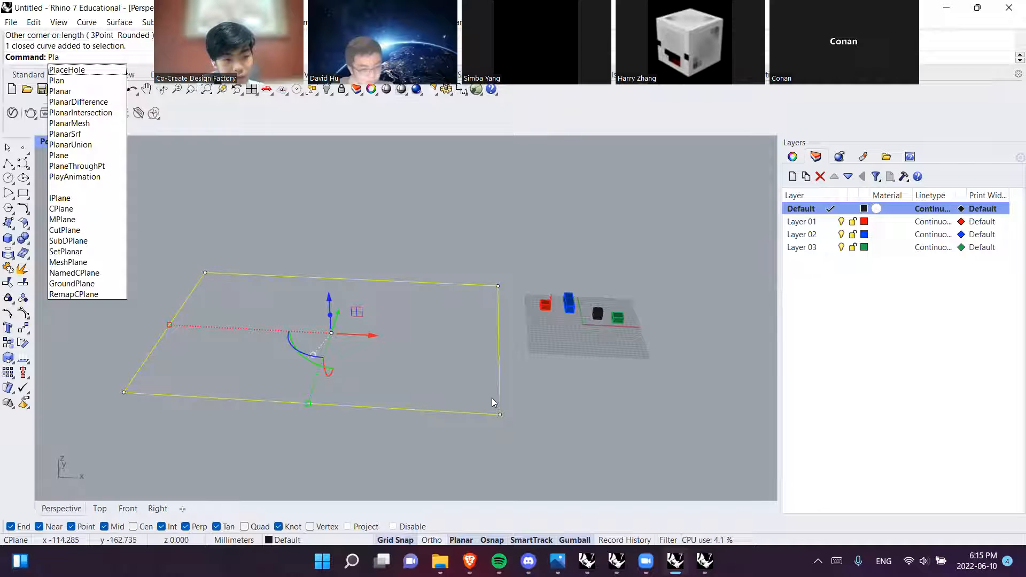
text(nsrf)
key(Return)
text(PlanarSrf)
key(Return)
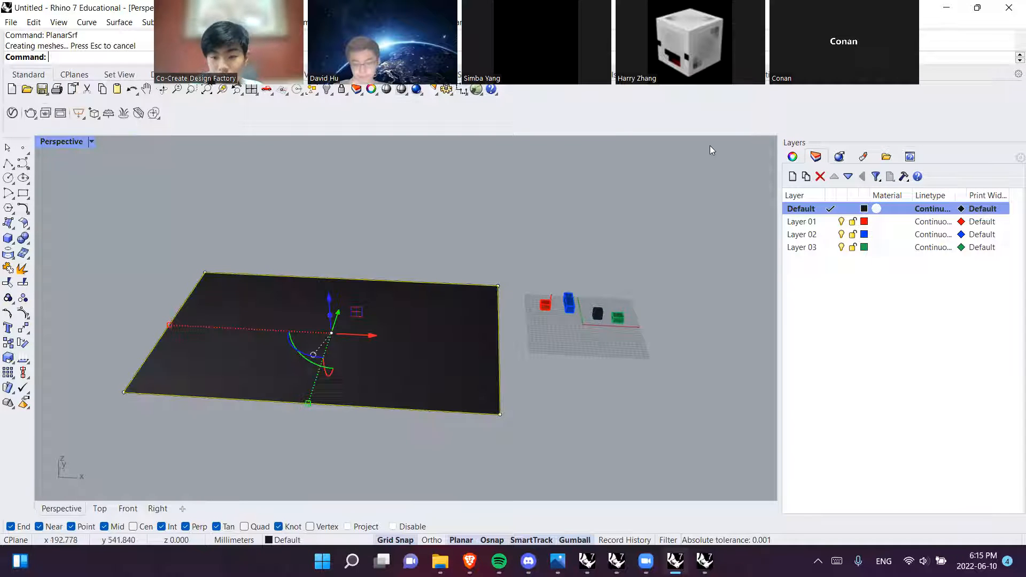
Add two sublayers under the Default layer and undo the creation of the second one
click(806, 176)
click(793, 176)
click(538, 208)
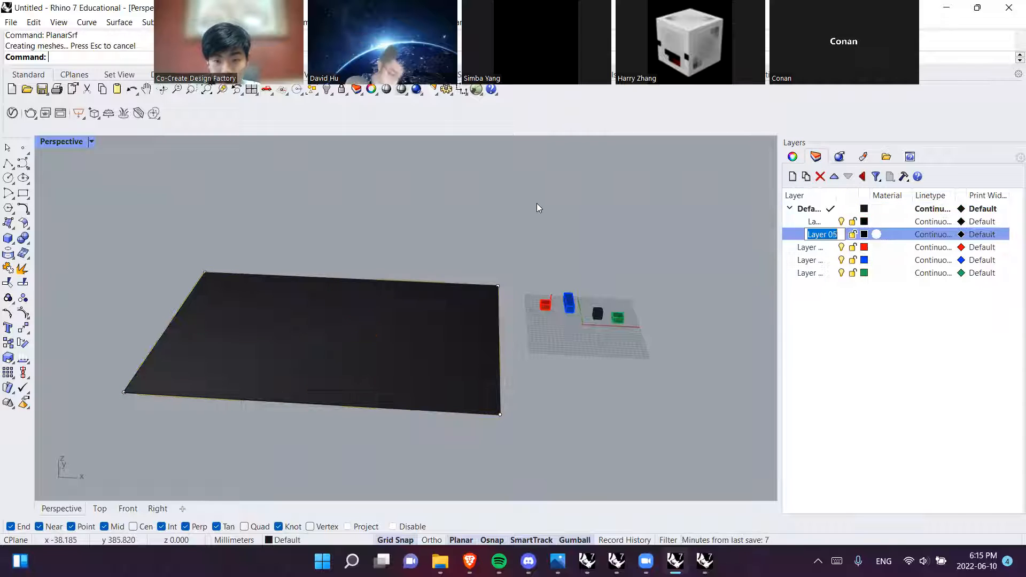
key(ctrl+z)
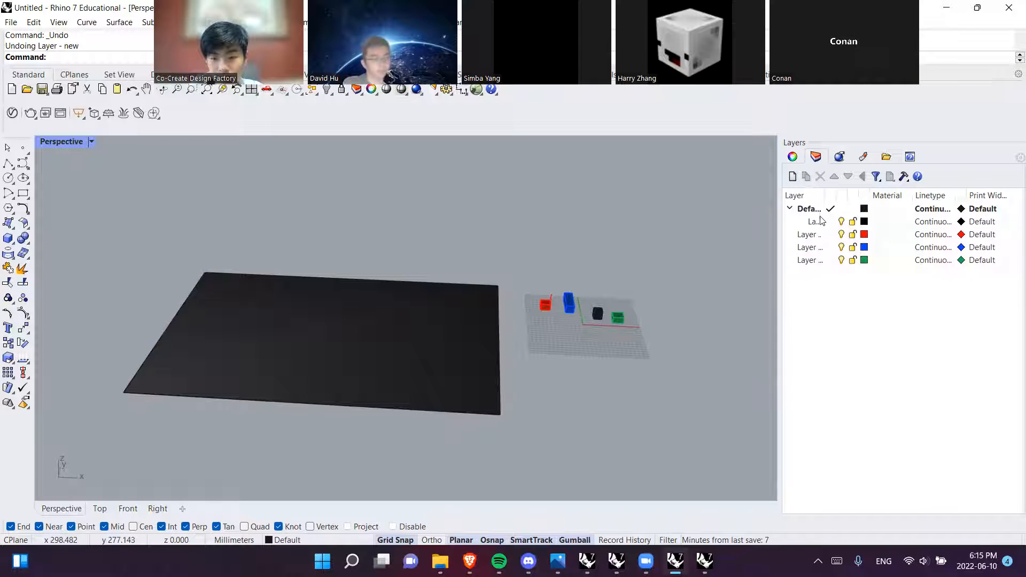
Select the large planar surface and set the new sublayer's colour to light grey, #D1D1D1
click(822, 222)
click(447, 362)
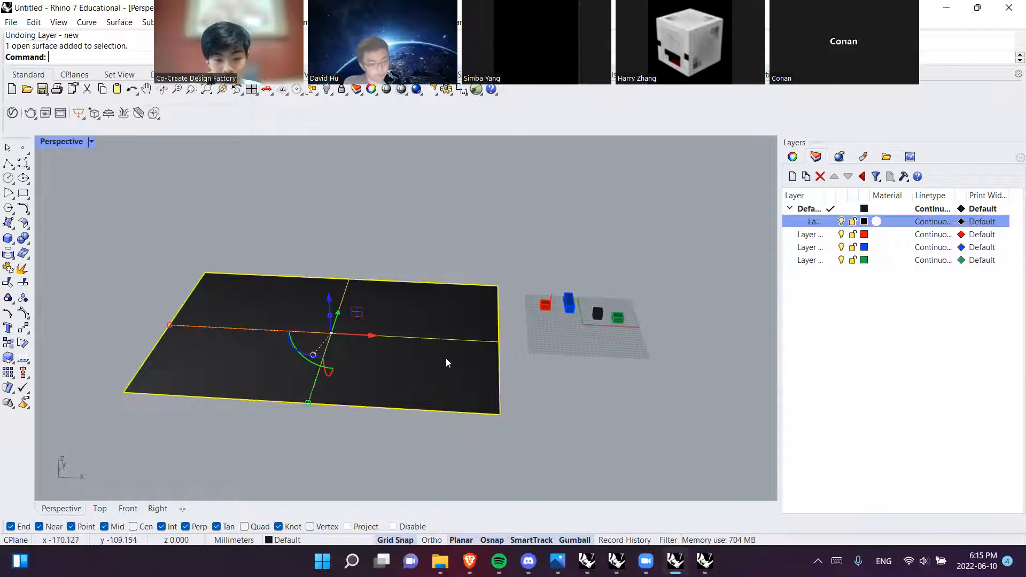
right_click(839, 228)
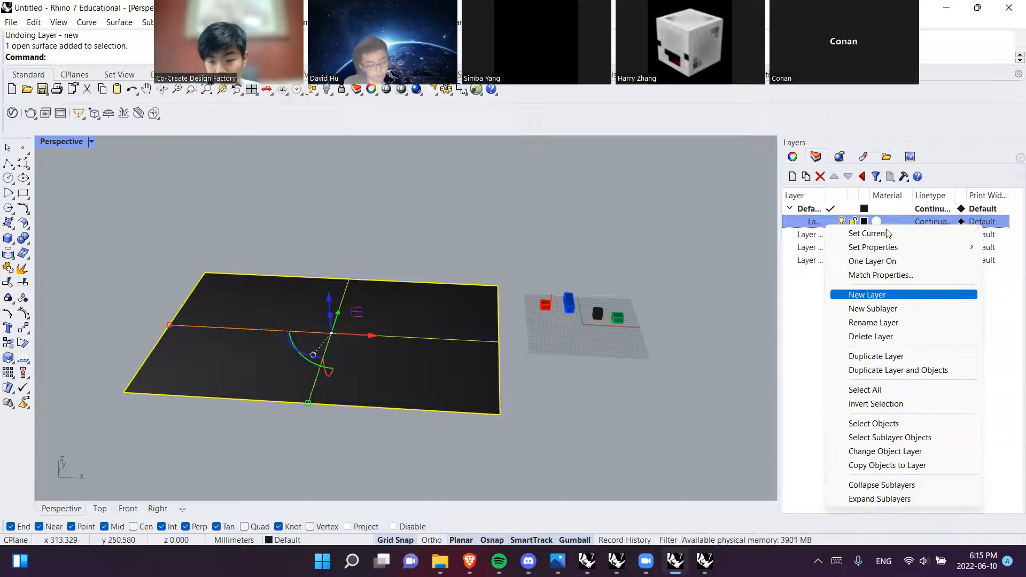
click(864, 221)
drag(764, 274, 809, 263)
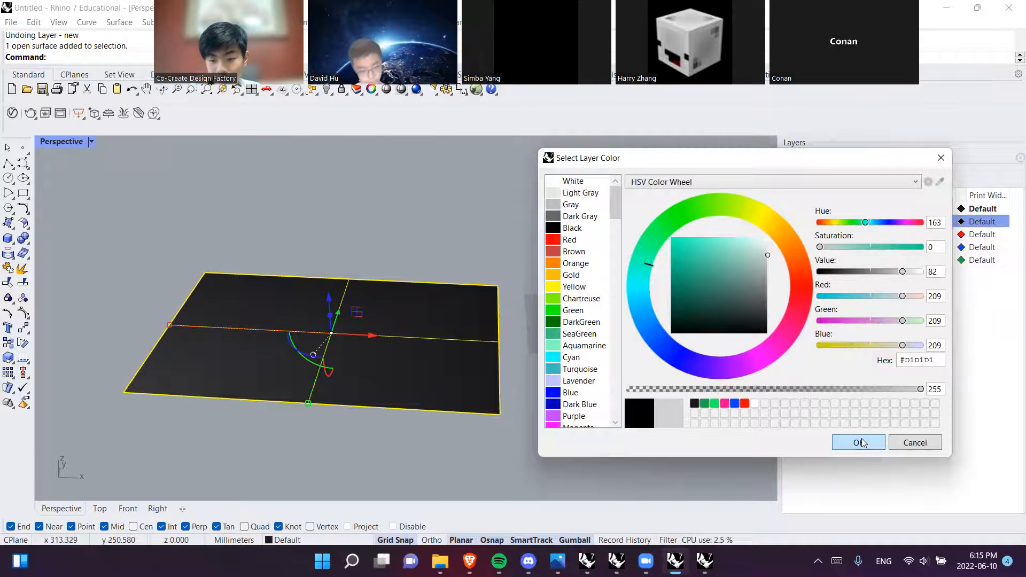
click(858, 442)
Move the selected planar surface to the light grey sublayer and clear the selection
right_click(832, 227)
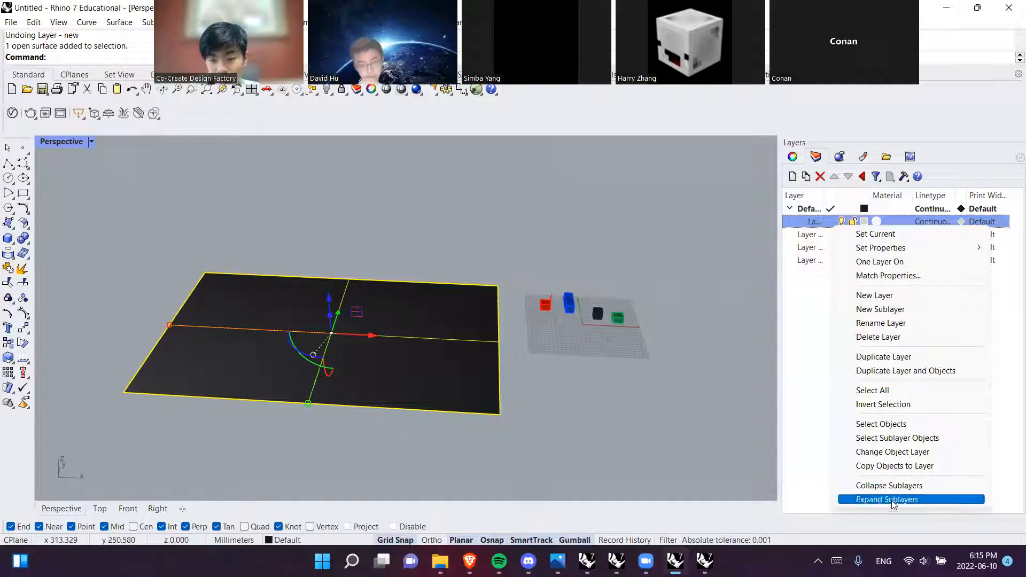
click(892, 451)
key(Escape)
scroll(318, 353, up, 5)
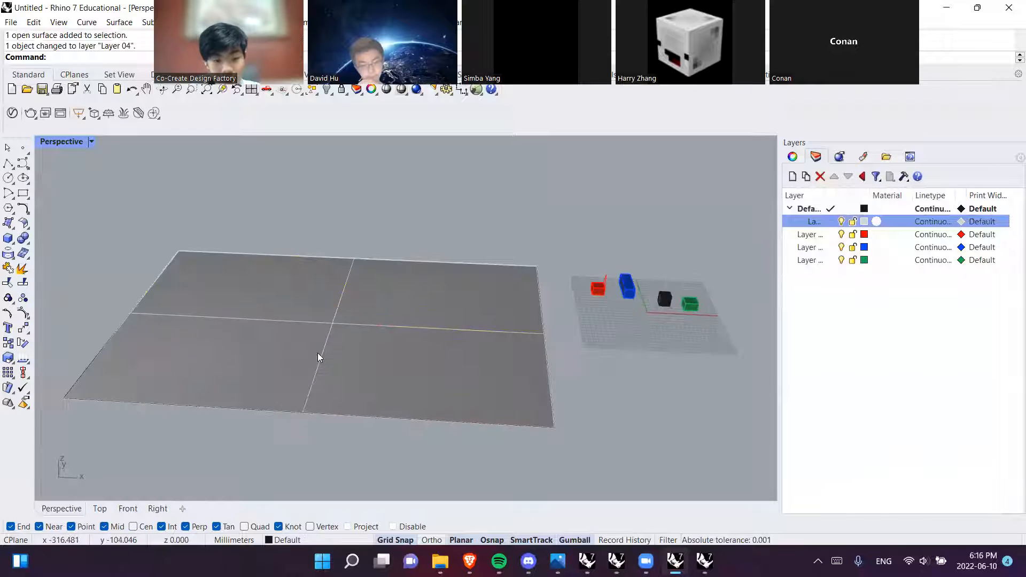
Select and deselect the large ground surface as a test, then lock its light grey sublayer
click(300, 331)
click(459, 210)
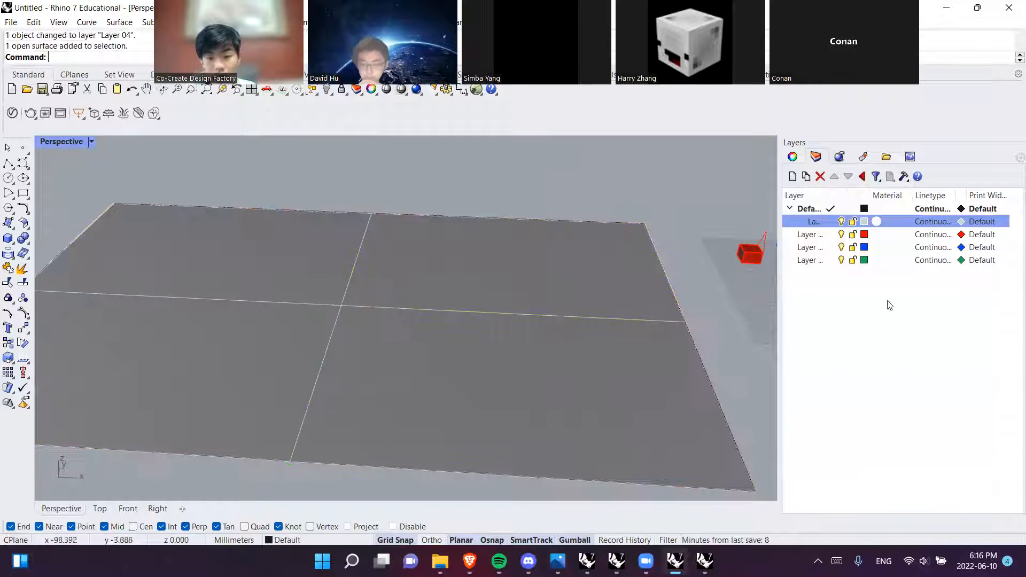
click(377, 328)
click(499, 188)
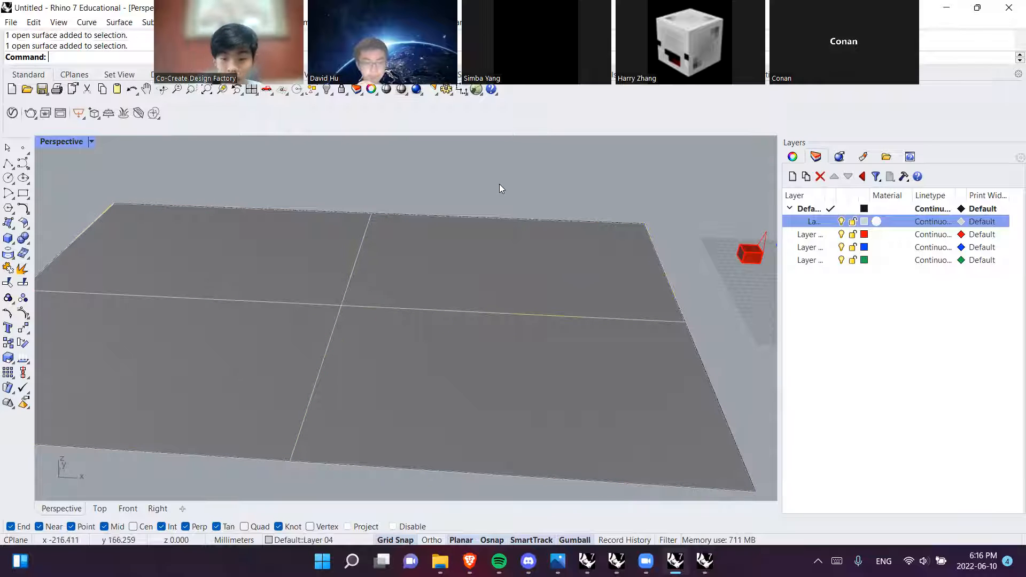
click(852, 225)
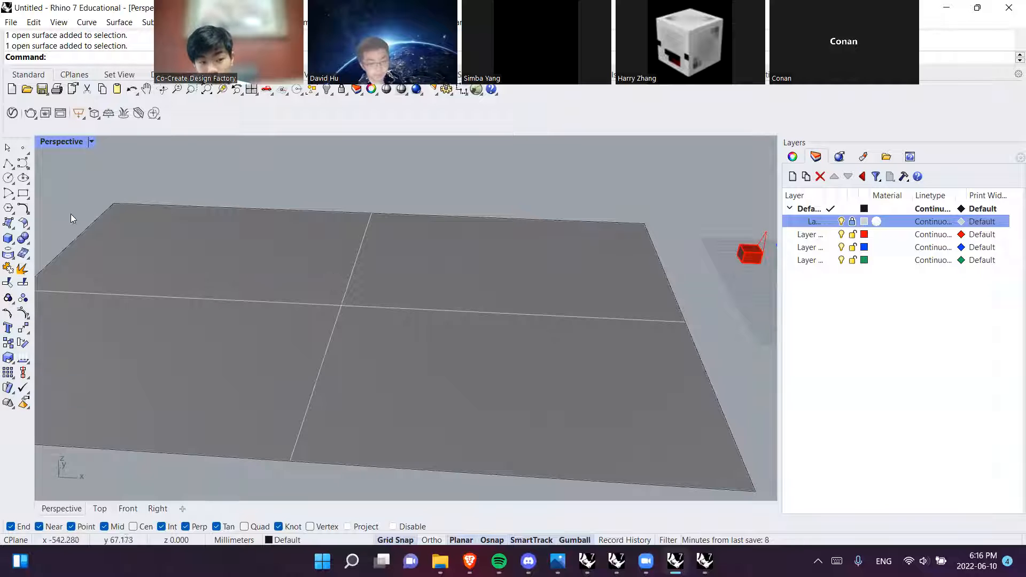
Draw a closed four-sided polyline over the locked ground surface, then select and deselect it as a test
click(8, 163)
click(409, 238)
click(478, 264)
click(490, 345)
click(397, 351)
click(409, 238)
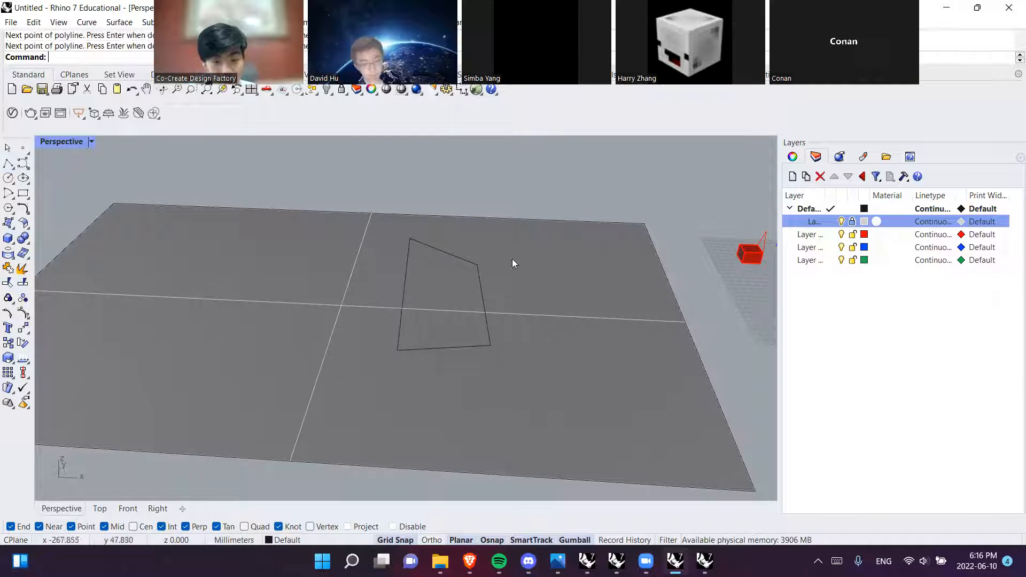
click(478, 272)
click(361, 230)
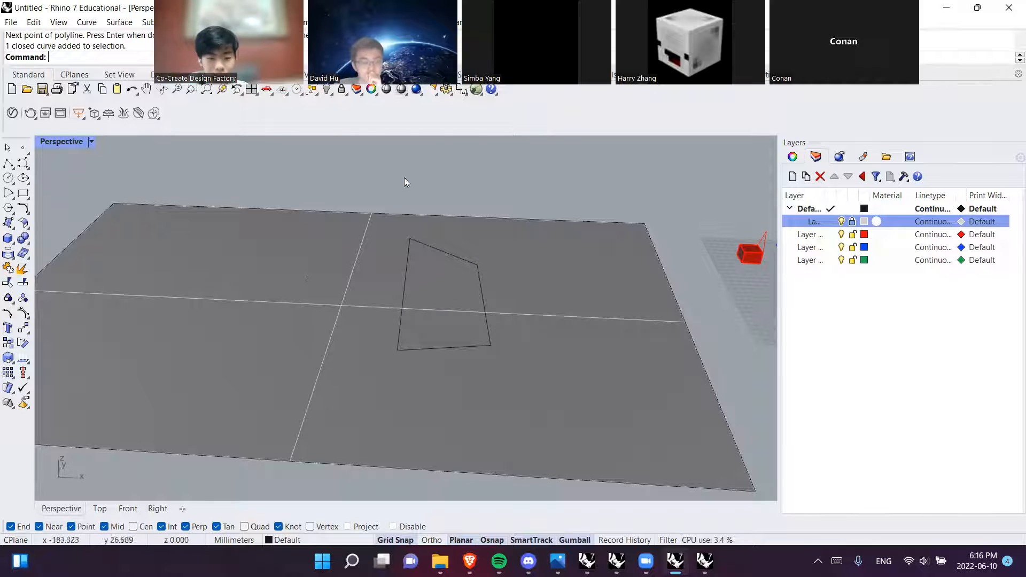
Delete the closed curves on the large plane, including the four-sided polyline
drag(563, 218, 598, 211)
drag(582, 274, 581, 283)
key(Delete)
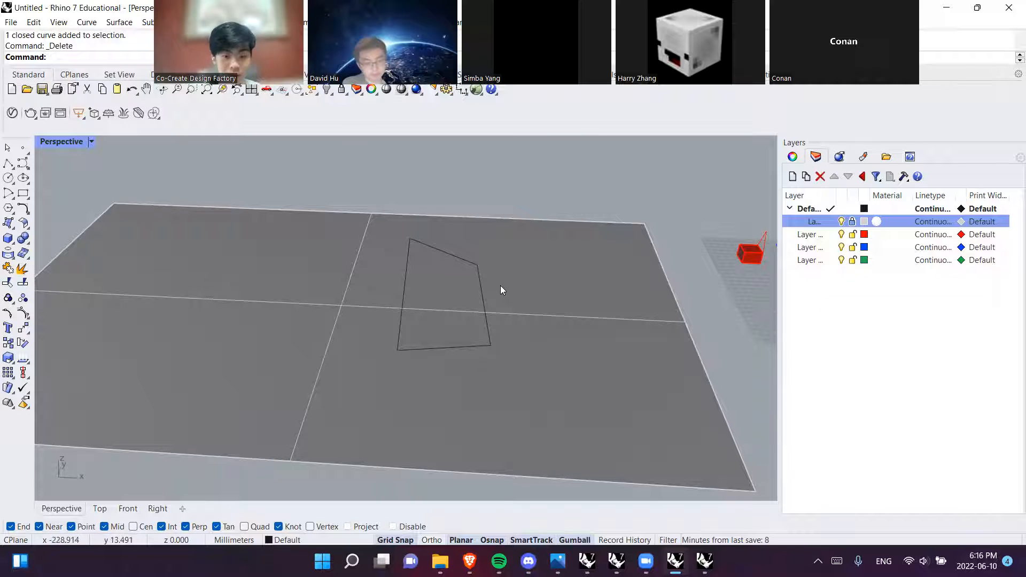
right_drag(500, 291, 513, 339)
click(463, 265)
key(Delete)
Draw a circle with a radius of about 6.3 mm on the large plane
scroll(445, 301, up, 10)
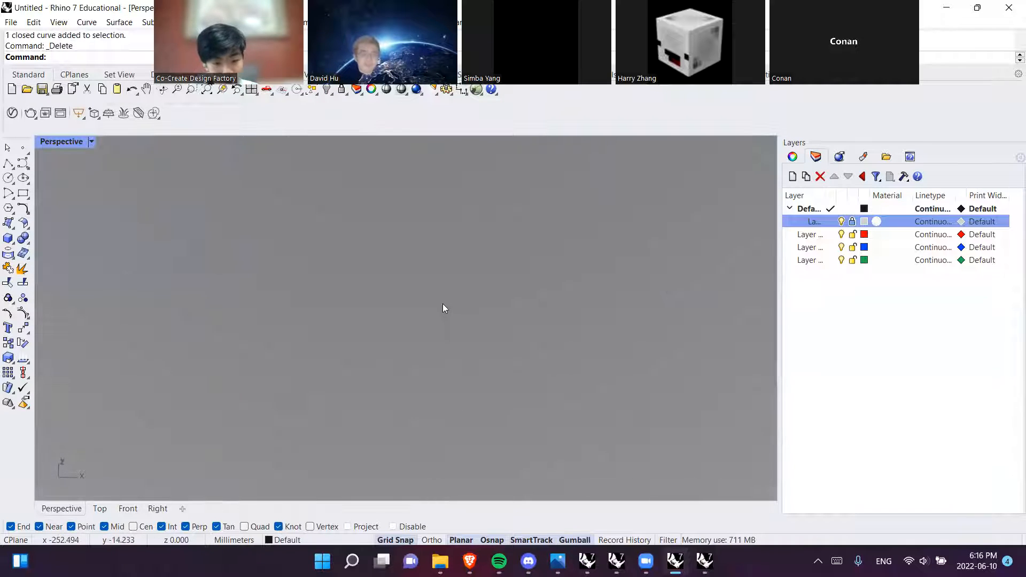
click(23, 193)
click(8, 178)
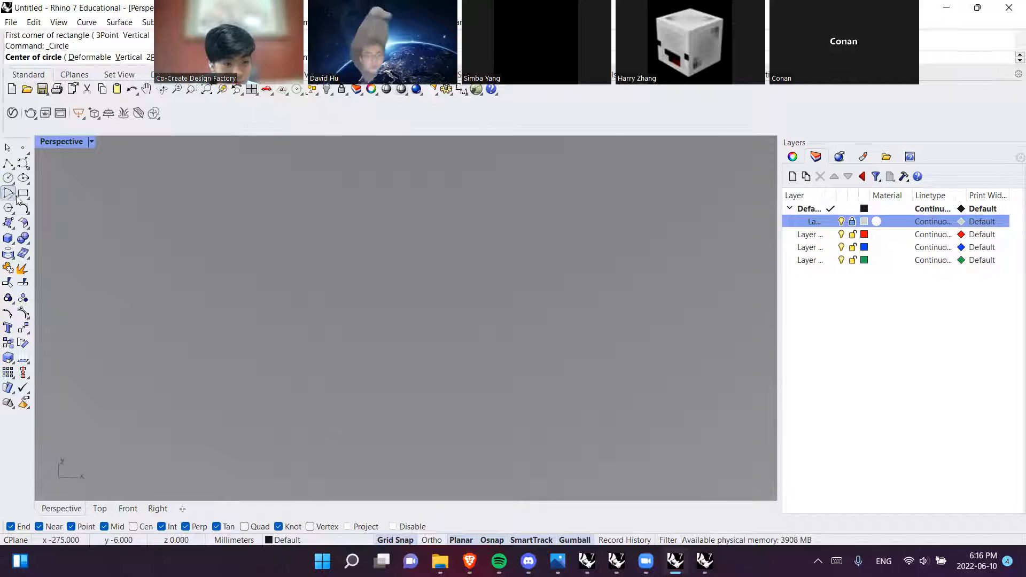
click(252, 278)
click(388, 303)
click(388, 303)
click(586, 283)
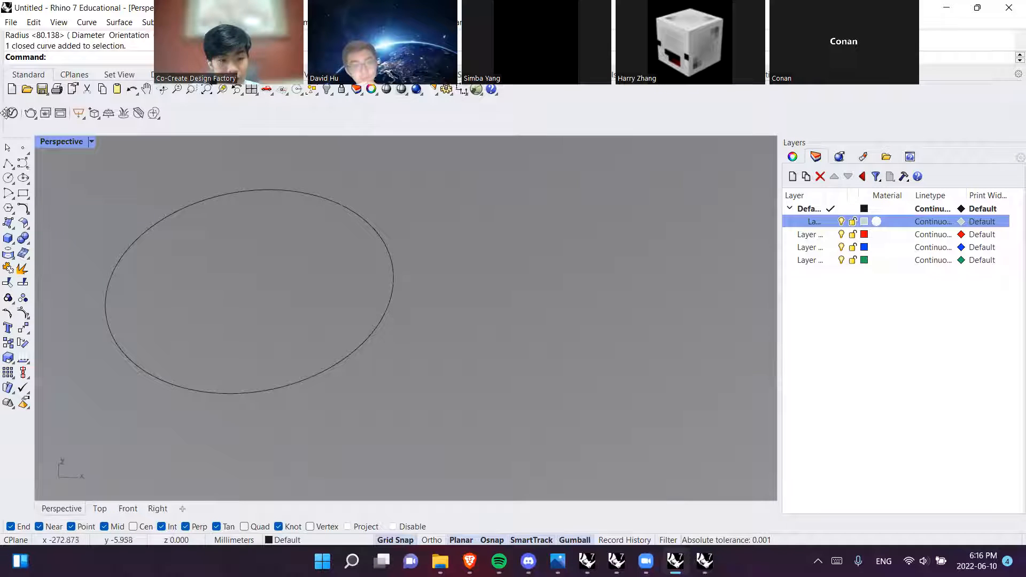
Draw a second, smaller circle on the plane that overlaps the first circle's lower-right edge
click(8, 178)
click(431, 319)
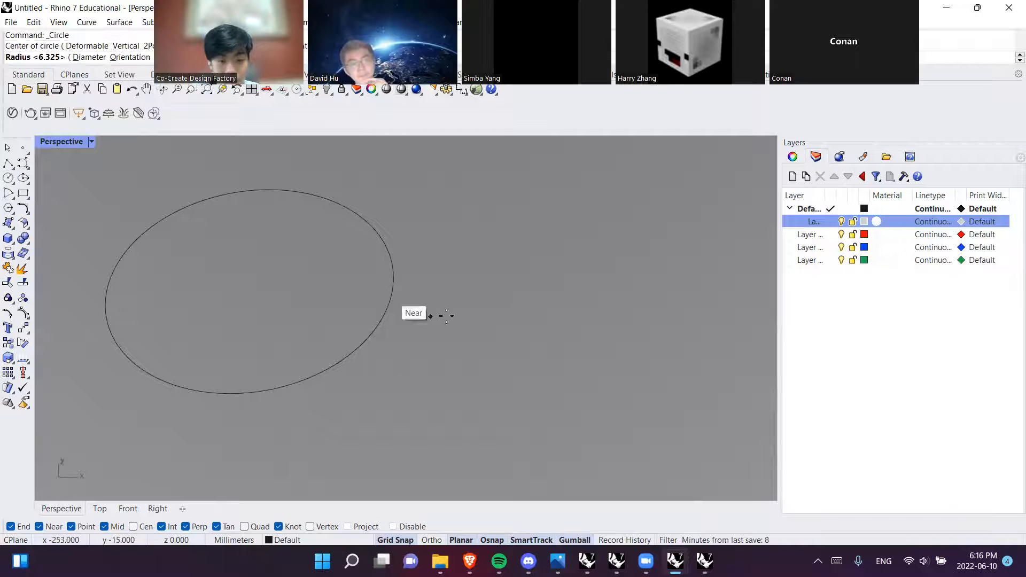
click(498, 335)
right_drag(336, 186, 231, 223)
scroll(425, 353, down, 4)
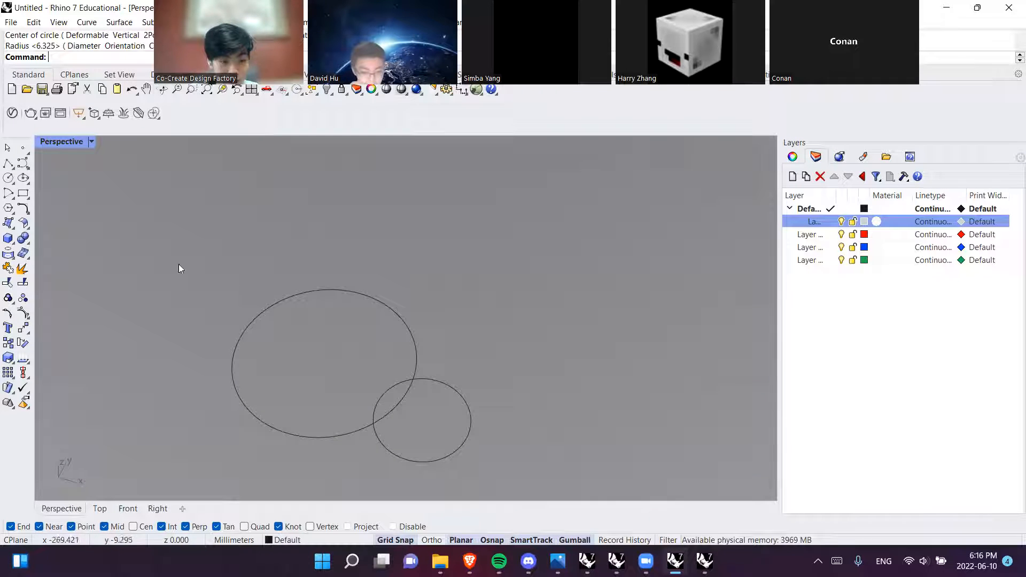
Try to window-select the two circles across the unlocked plane, and undo the accidental moves of the plane
click(162, 211)
drag(260, 266, 528, 459)
scroll(474, 435, down, 10)
key(ctrl+z)
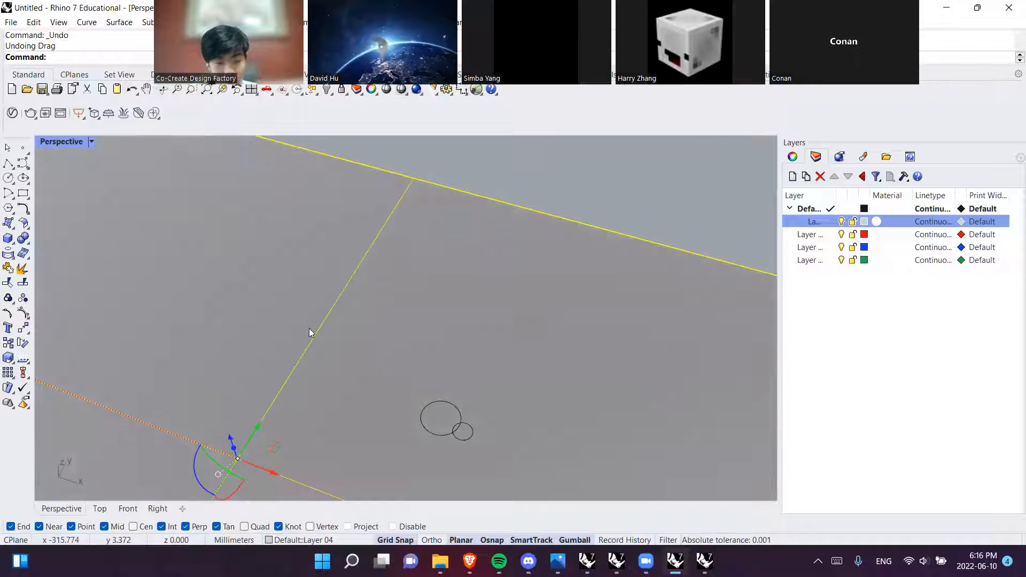
scroll(380, 294, down, 3)
scroll(398, 343, up, 12)
shift+right_drag(487, 413, 339, 321)
scroll(253, 309, up, 2)
drag(234, 282, 341, 306)
scroll(426, 357, down, 8)
key(ctrl+z)
scroll(376, 305, down, 10)
click(474, 203)
scroll(408, 290, up, 7)
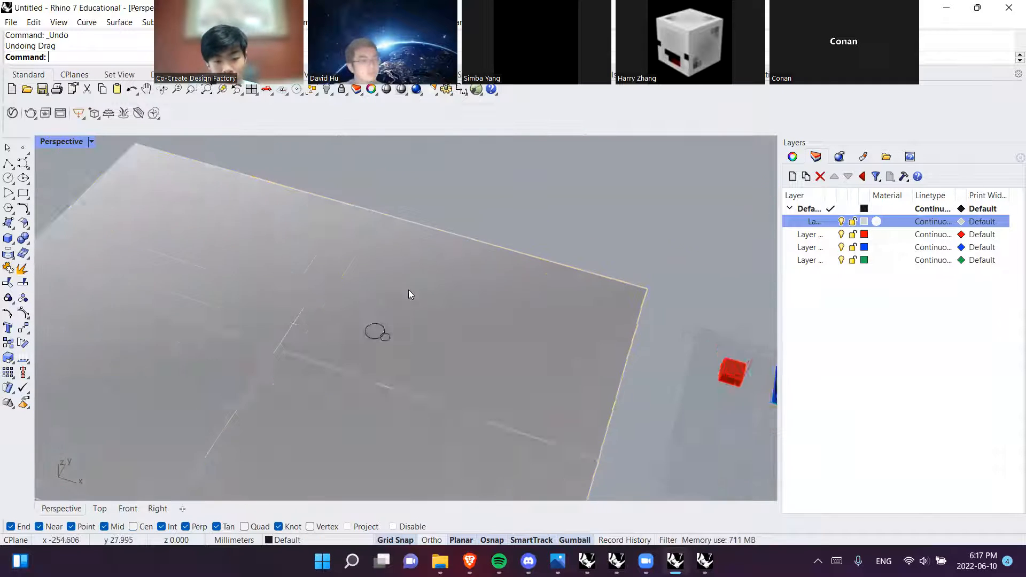
Test window-selecting the two overlapping circles and selecting the plane beneath them while its layer is unlocked
shift+right_drag(465, 202, 293, 323)
drag(299, 196, 549, 324)
shift+right_drag(279, 298, 458, 321)
scroll(319, 416, up, 7)
shift+right_drag(316, 480, 360, 323)
scroll(361, 337, up, 6)
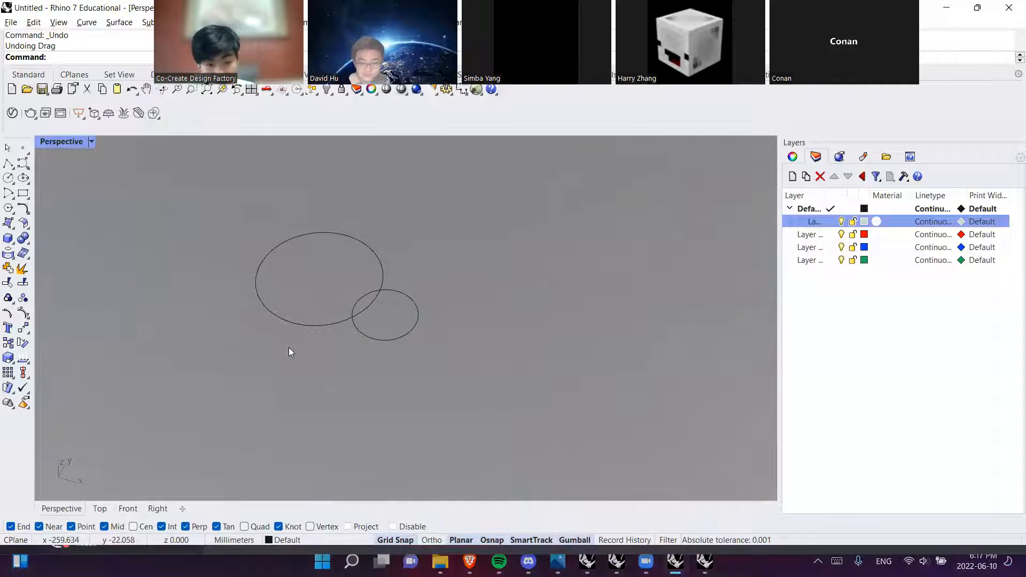
drag(200, 180, 531, 419)
click(359, 268)
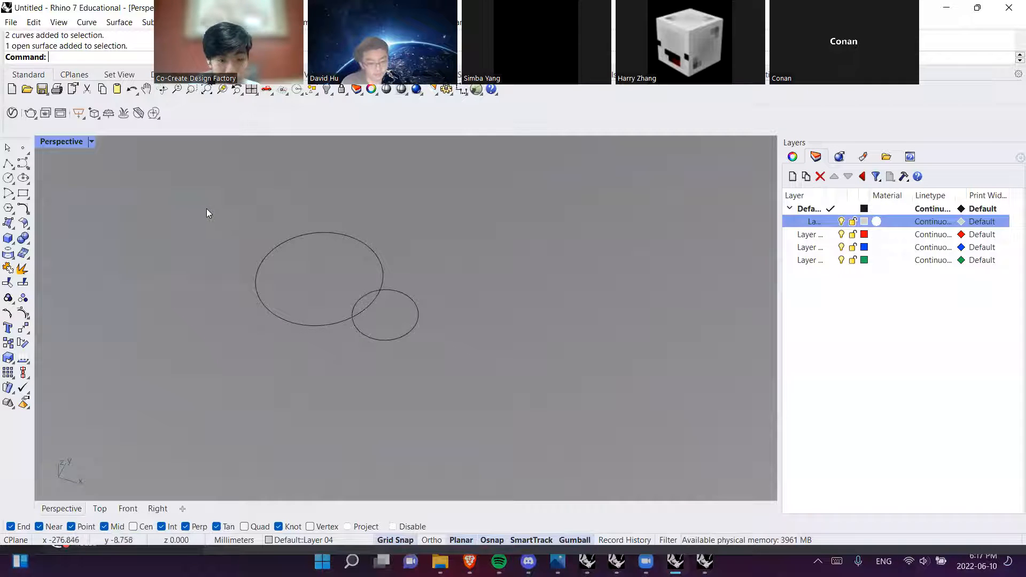
drag(144, 217, 567, 434)
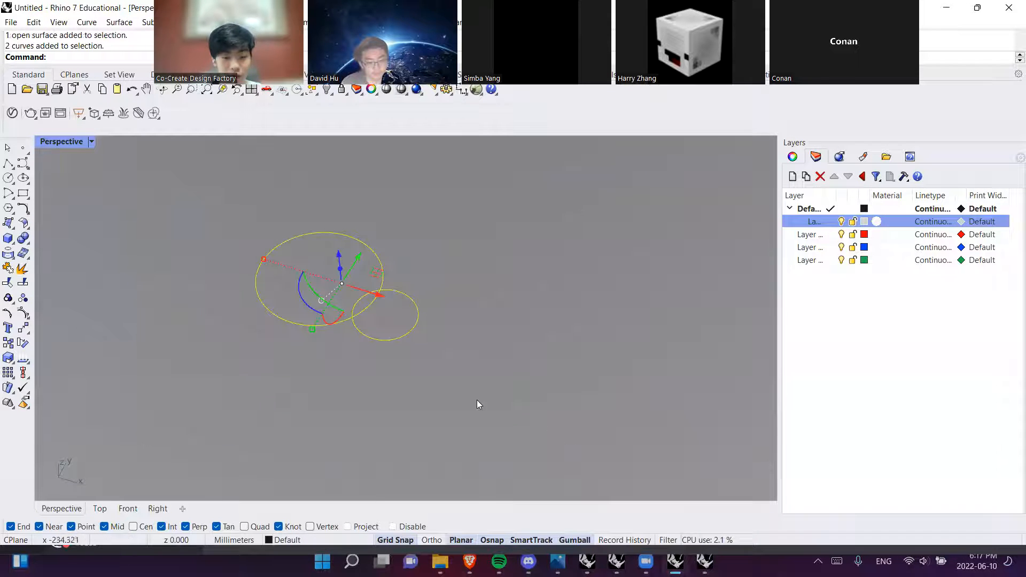
click(444, 260)
drag(206, 211, 496, 382)
click(481, 267)
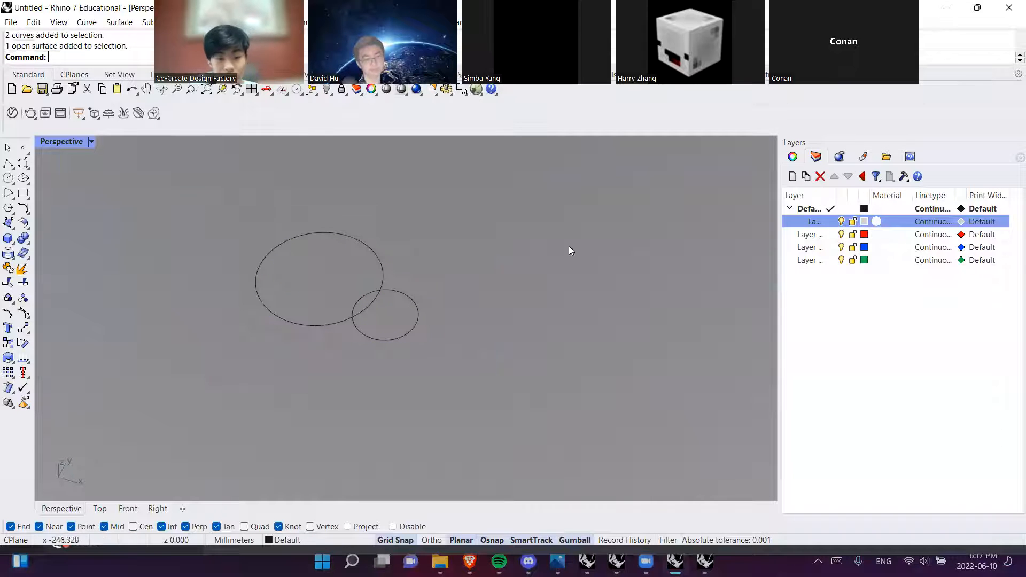
Lock the plane's sublayer to test window-selecting only the circles, and undo the lock
click(853, 221)
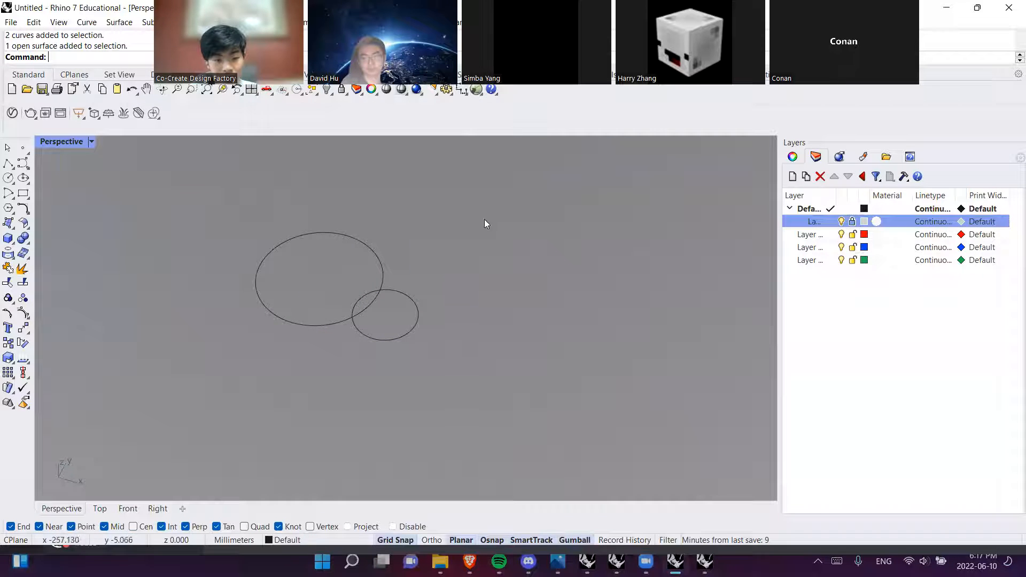
drag(159, 194, 561, 372)
click(476, 273)
scroll(470, 289, down, 15)
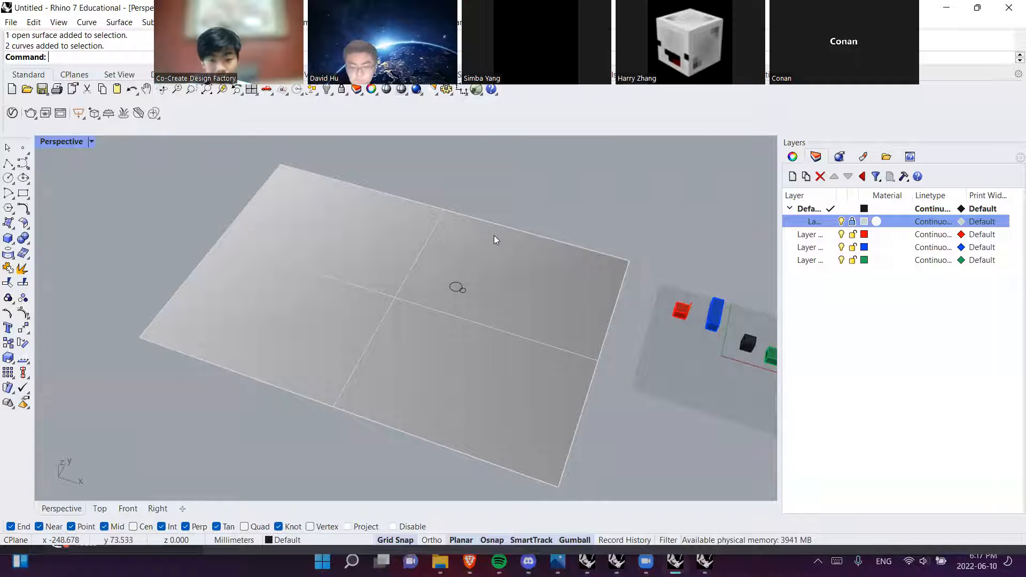
key(ctrl+z)
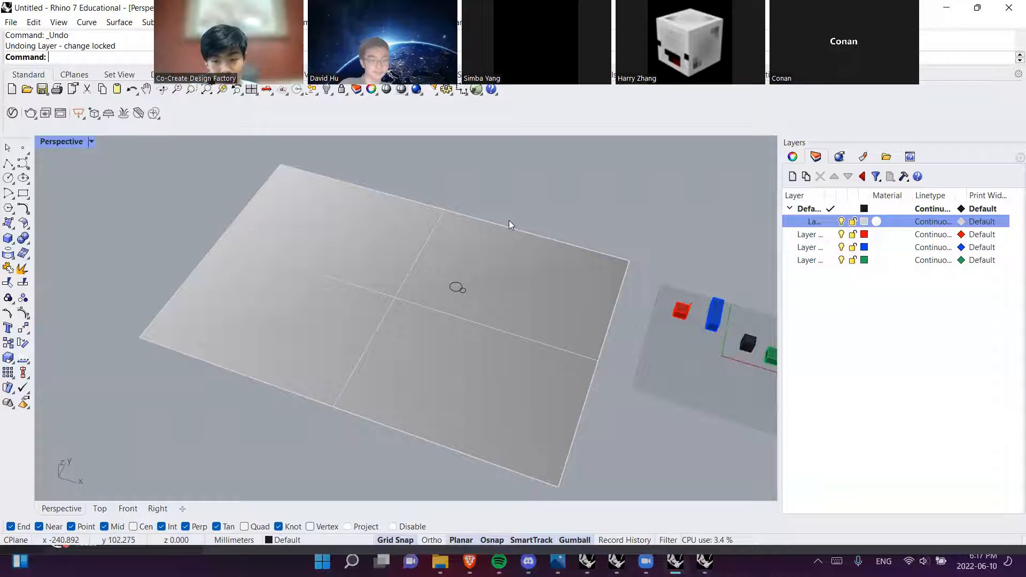
Hide the plane's sublayer and show it again
shift+right_drag(506, 253, 277, 362)
right_drag(390, 305, 449, 273)
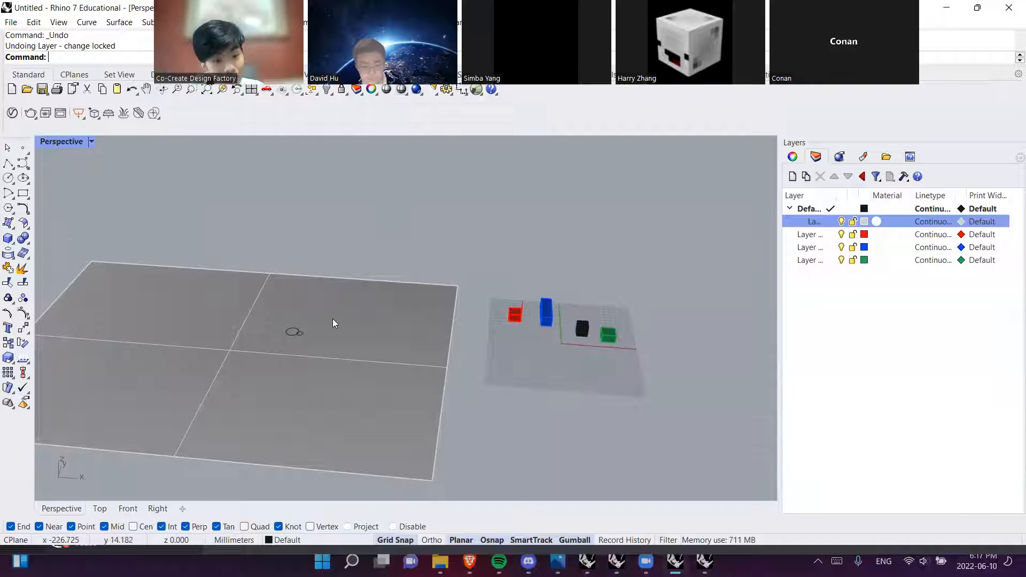
scroll(333, 319, up, 2)
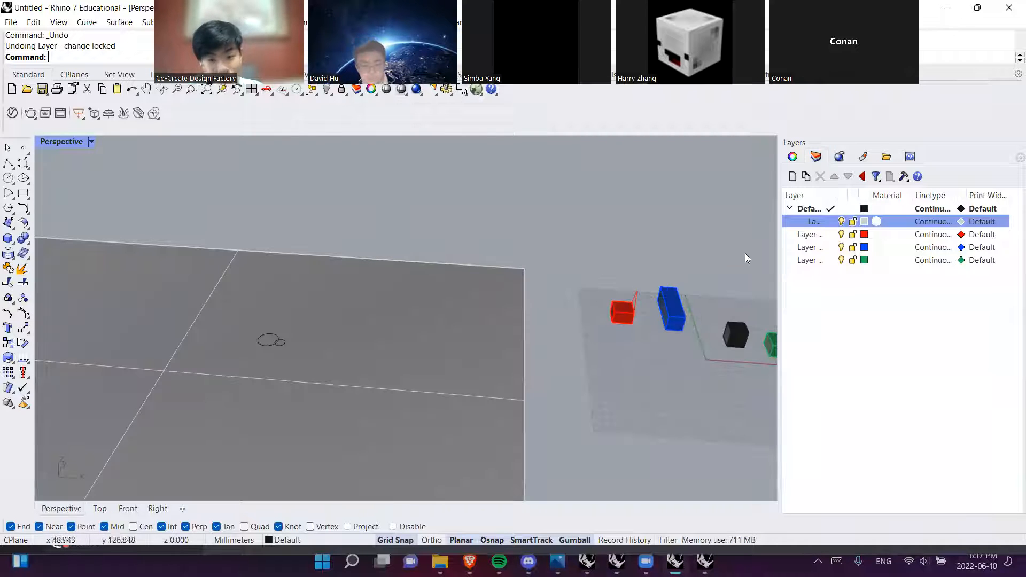
click(841, 222)
click(841, 222)
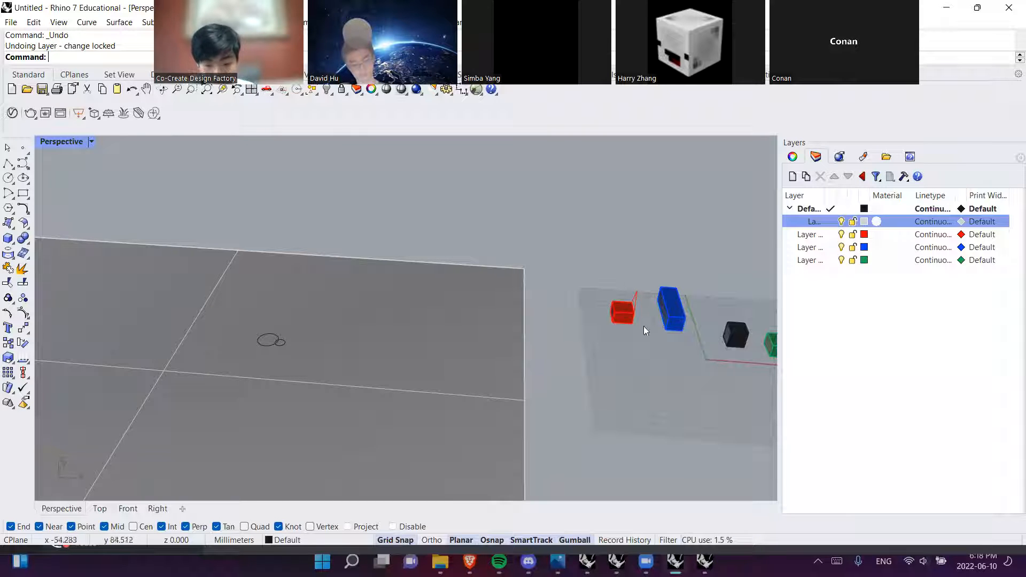
Switch to the Practice 4.3dm file and examine the blue tube and the bulging surface joined to it
click(676, 561)
click(675, 562)
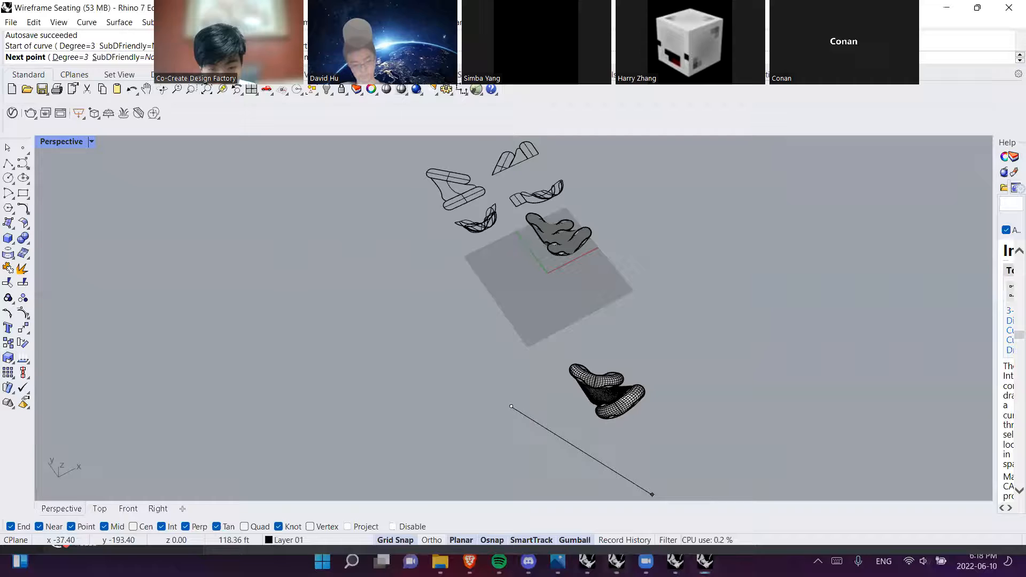
click(587, 561)
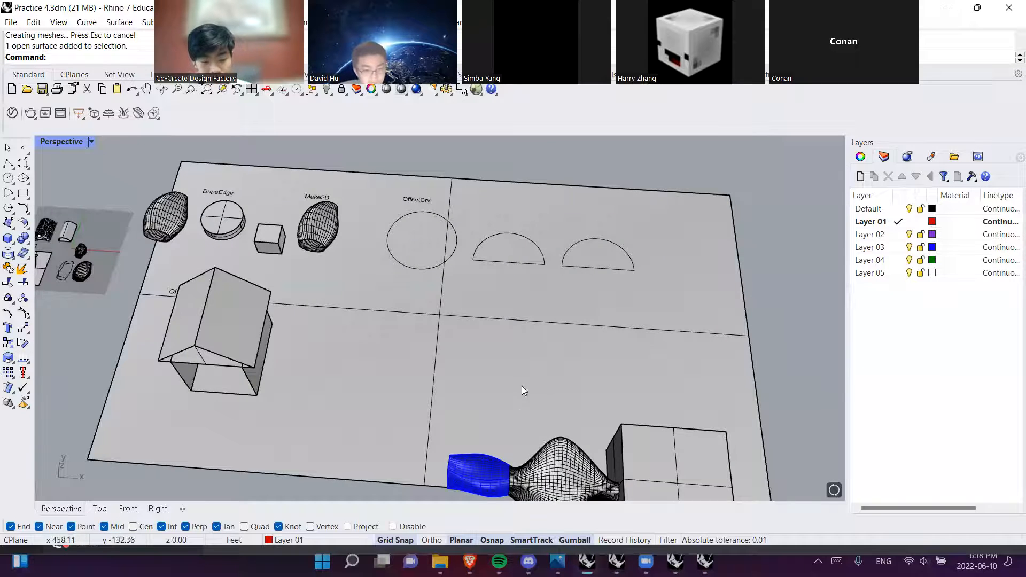
shift+right_drag(519, 441, 490, 346)
shift+right_drag(456, 404, 428, 313)
scroll(428, 313, up, 7)
click(407, 317)
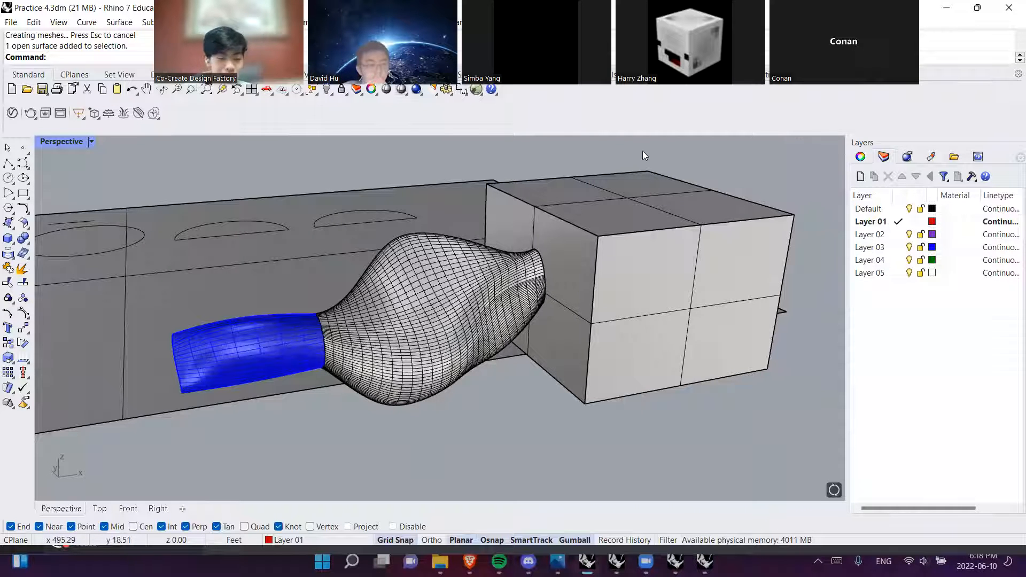
click(216, 361)
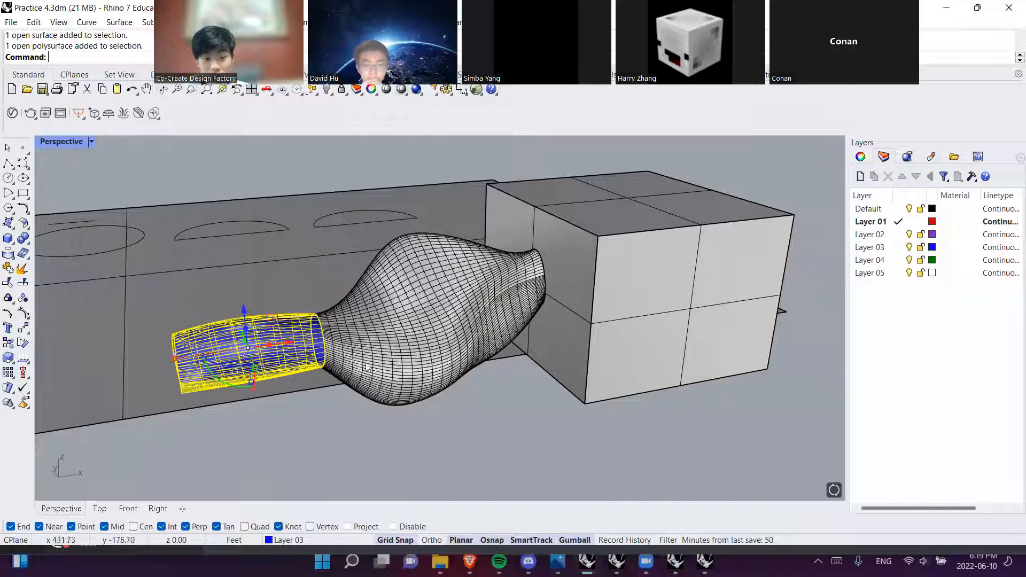
click(342, 426)
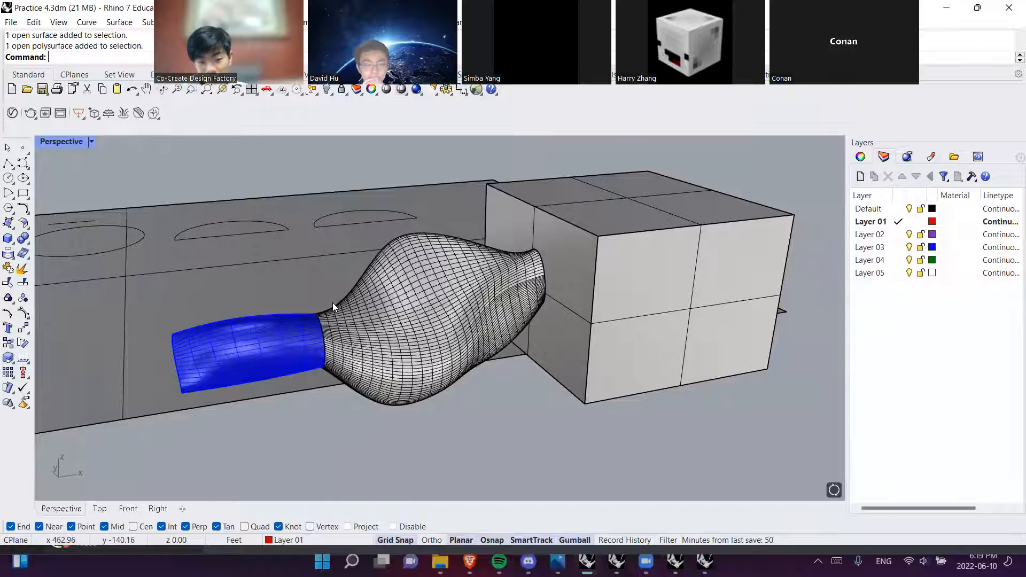
Move the bulging surface between the blue tube and the box to Layer 01
click(529, 273)
right_click(902, 226)
click(928, 446)
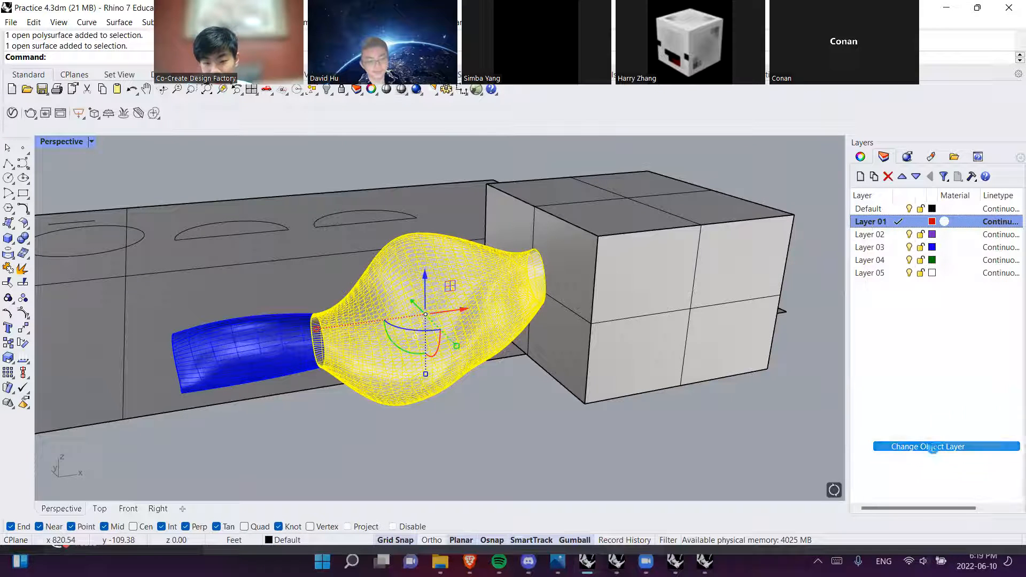
click(492, 414)
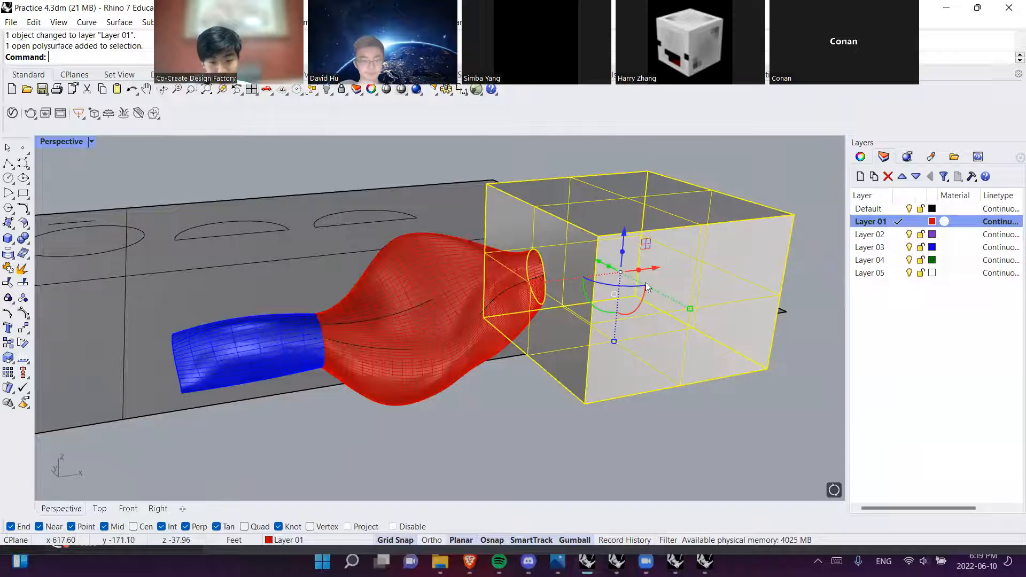
click(777, 327)
click(745, 440)
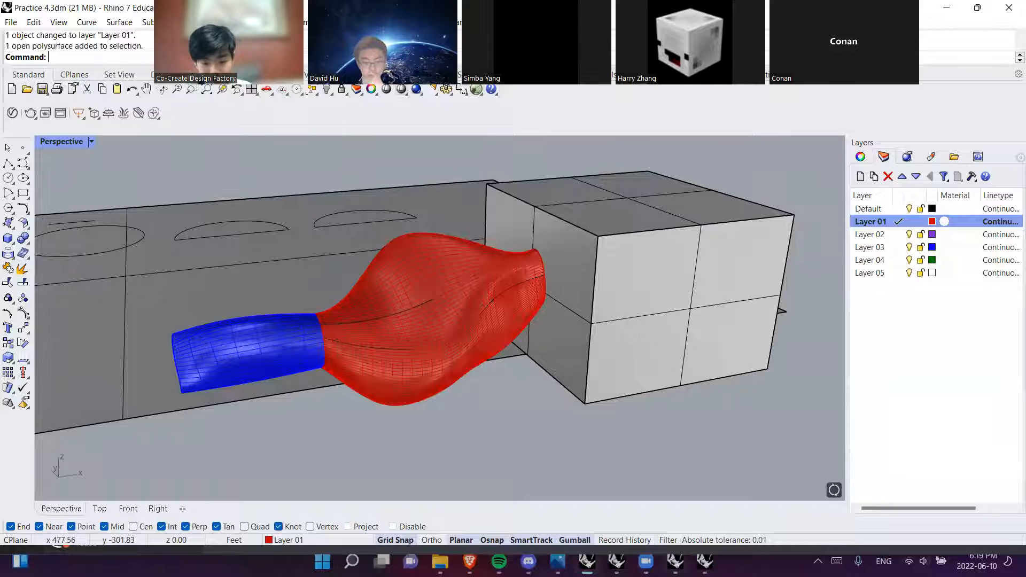
Switch to the web browser showing the June 10th Outline document
click(675, 561)
click(704, 561)
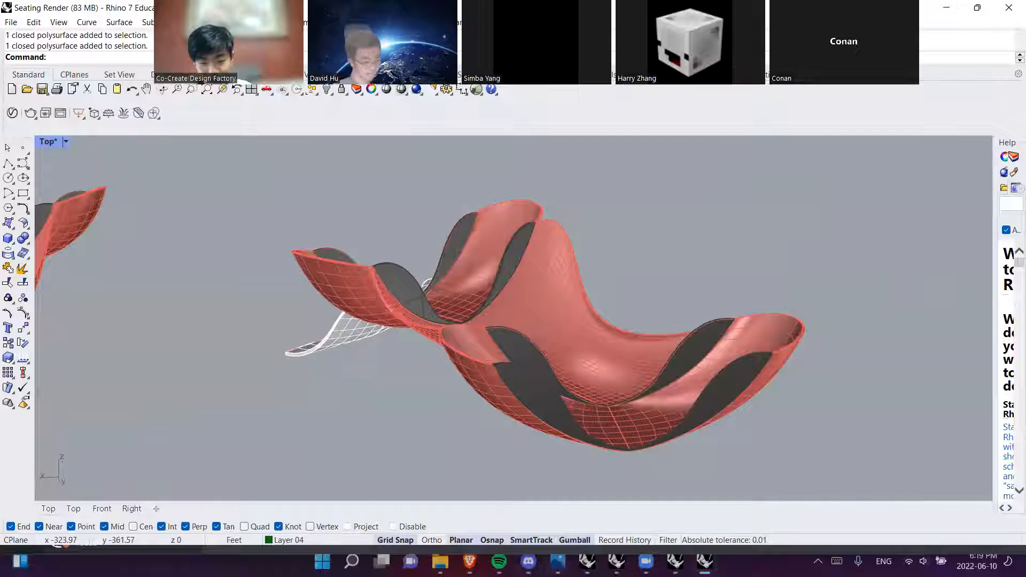
click(529, 561)
click(470, 560)
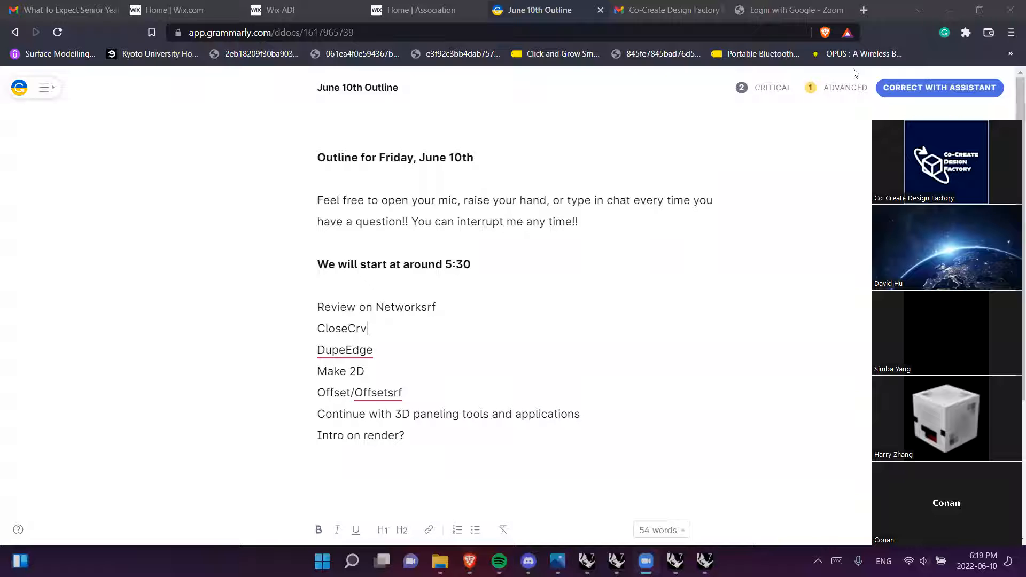
click(776, 141)
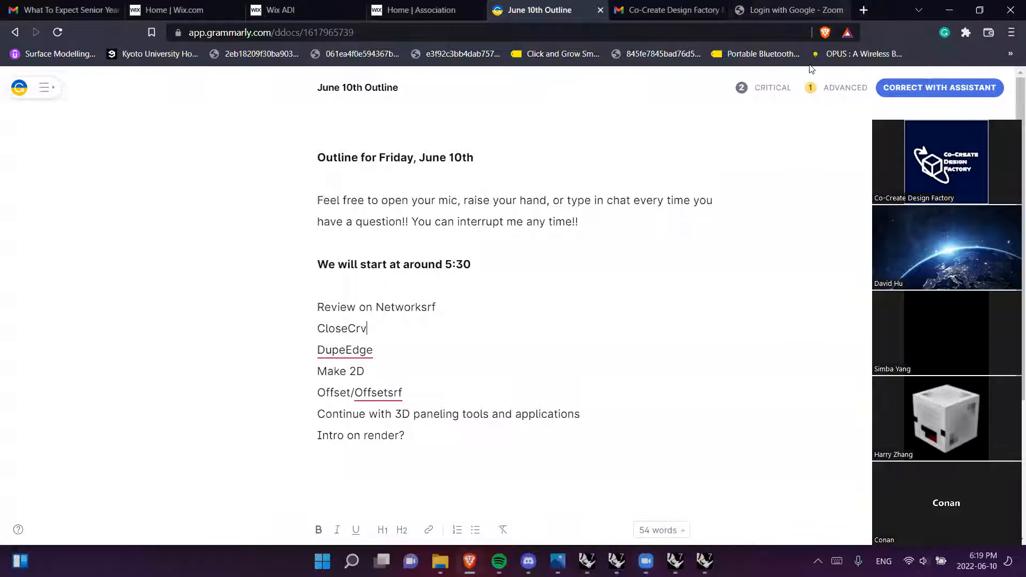
Search Google for "10 minutes timer" in a new tab
click(863, 10)
text(10)
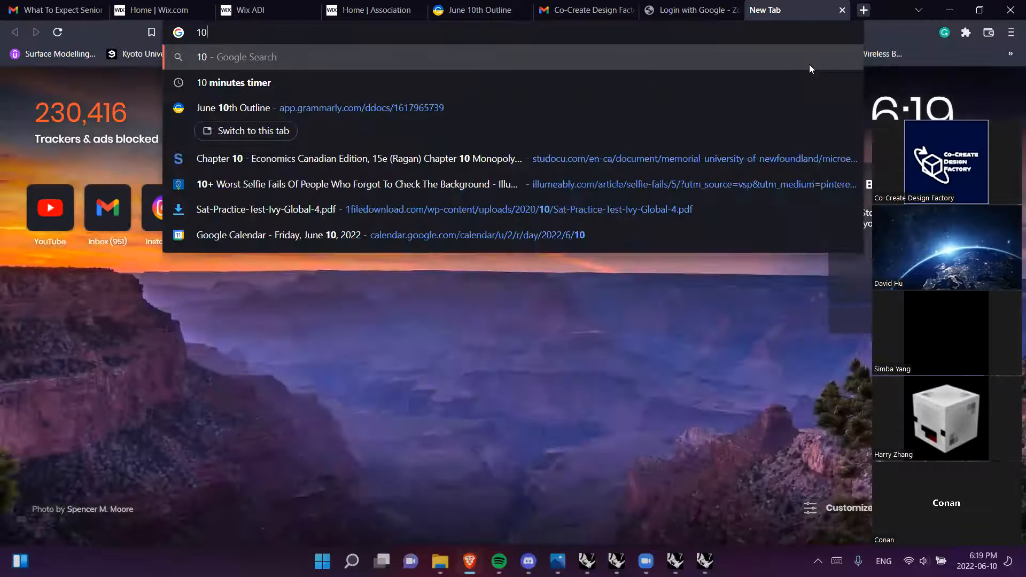
text( minutes timer)
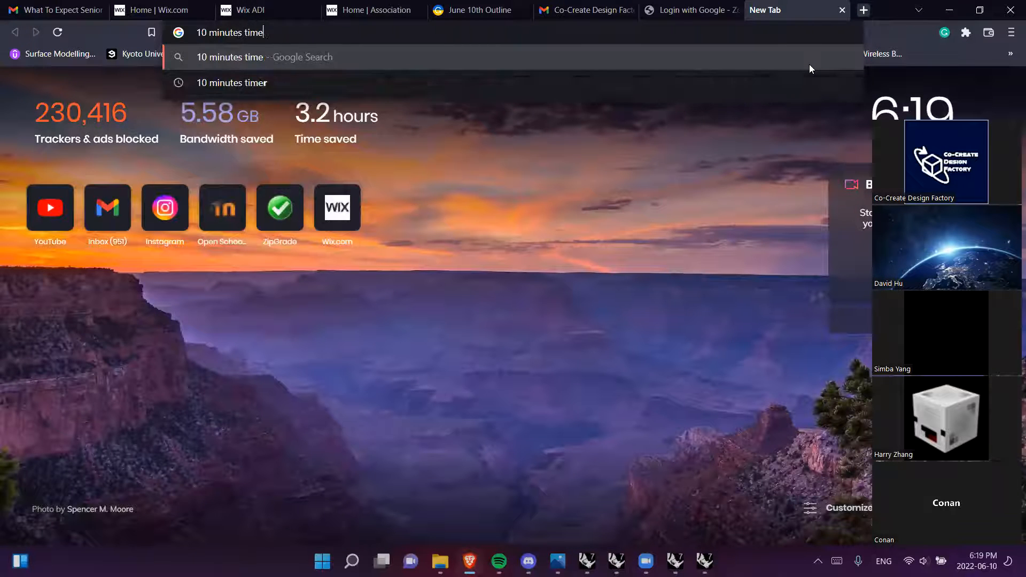
key(Return)
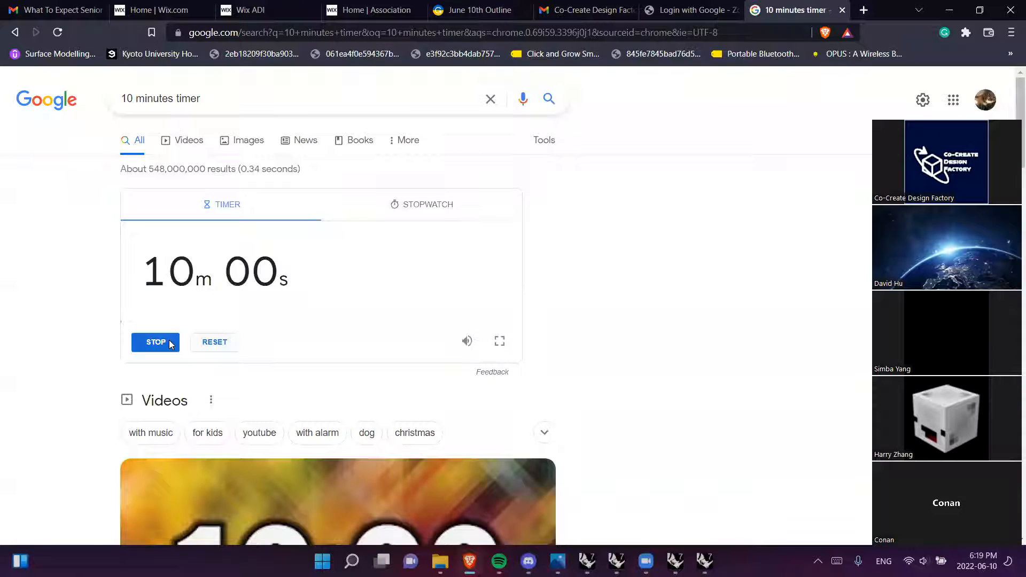
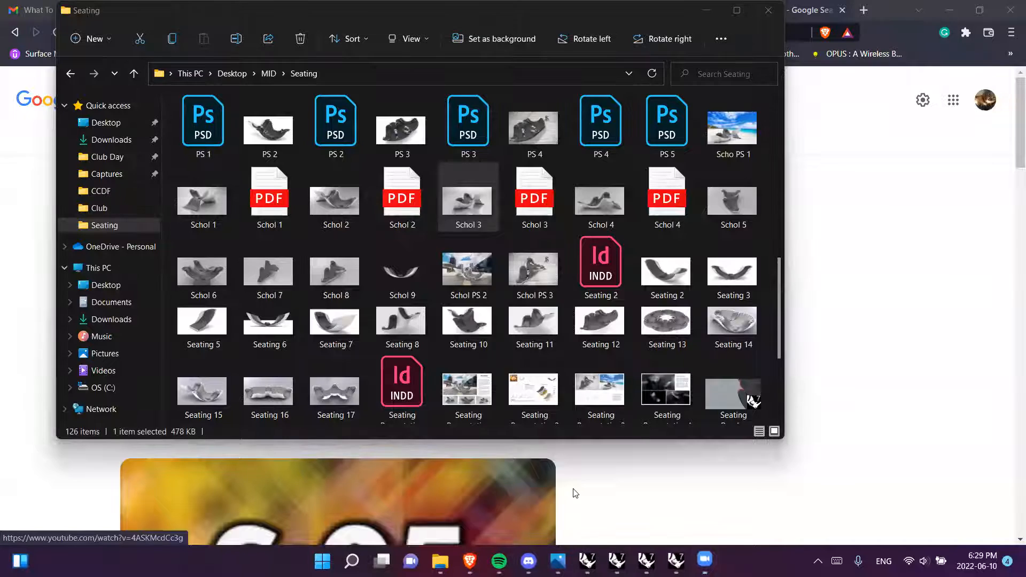
Bring the browser back in front of the Seating folder window and dismiss the finished 10-minute timer
click(612, 492)
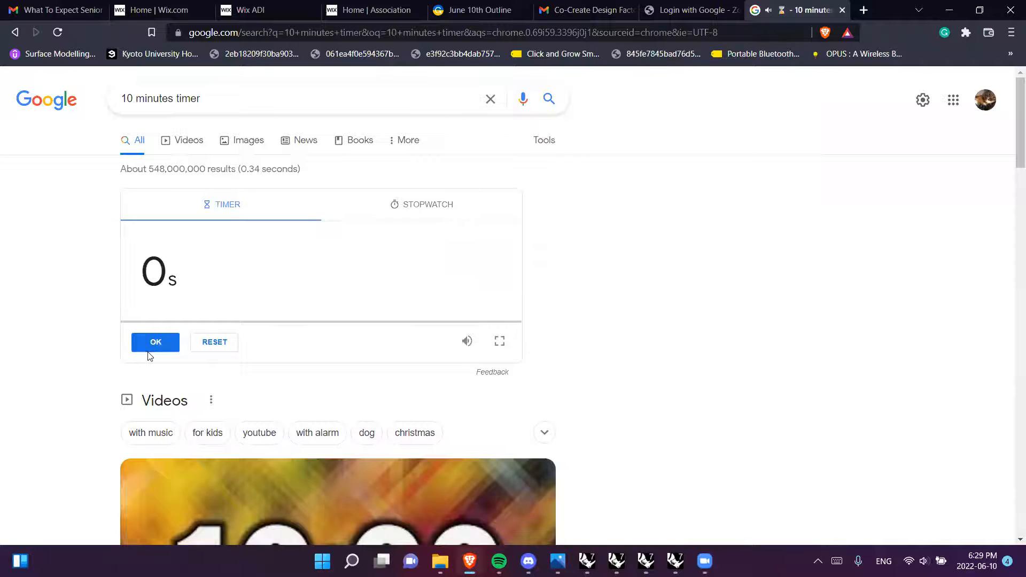
click(164, 346)
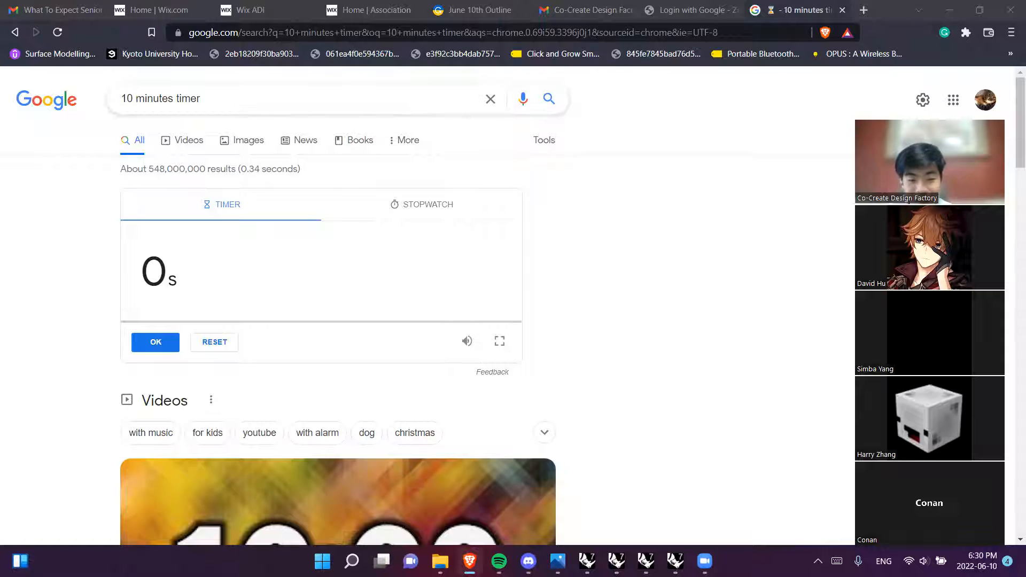
Switch from the browser to the Rhino window containing the Practice 4.3dm model
click(438, 76)
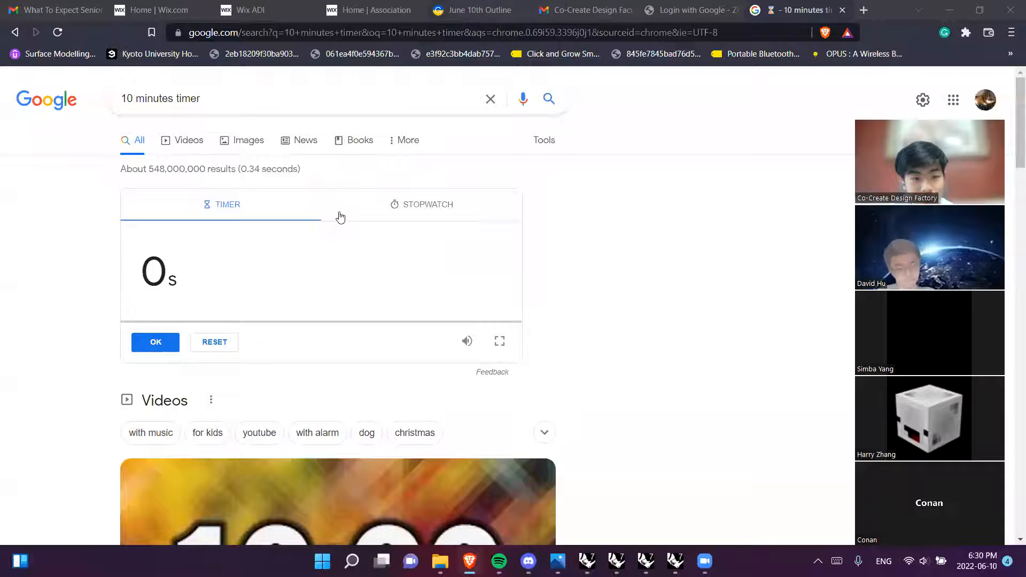
click(674, 560)
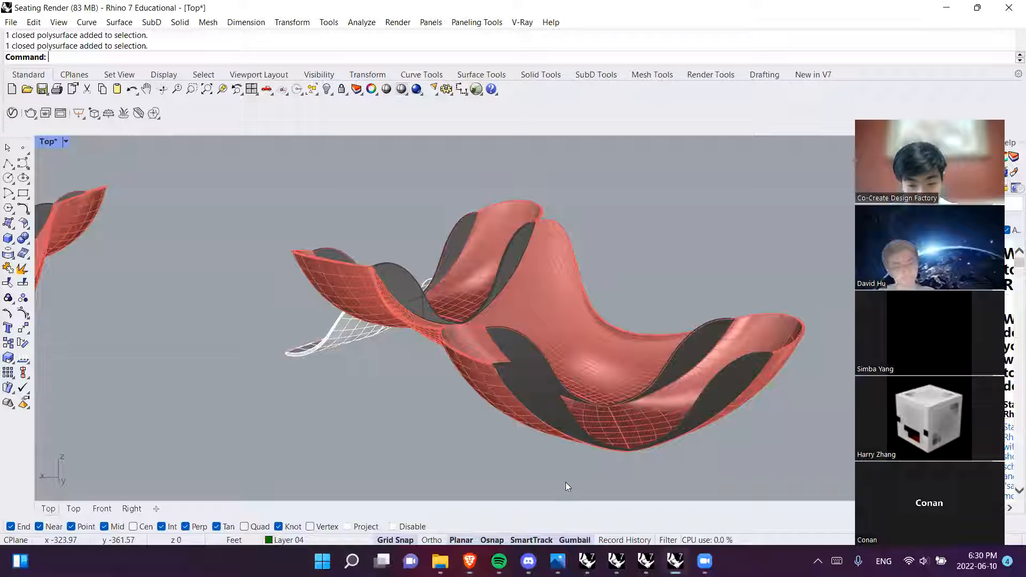
click(644, 561)
click(620, 561)
click(645, 561)
right_drag(387, 370, 444, 368)
scroll(444, 368, down, 4)
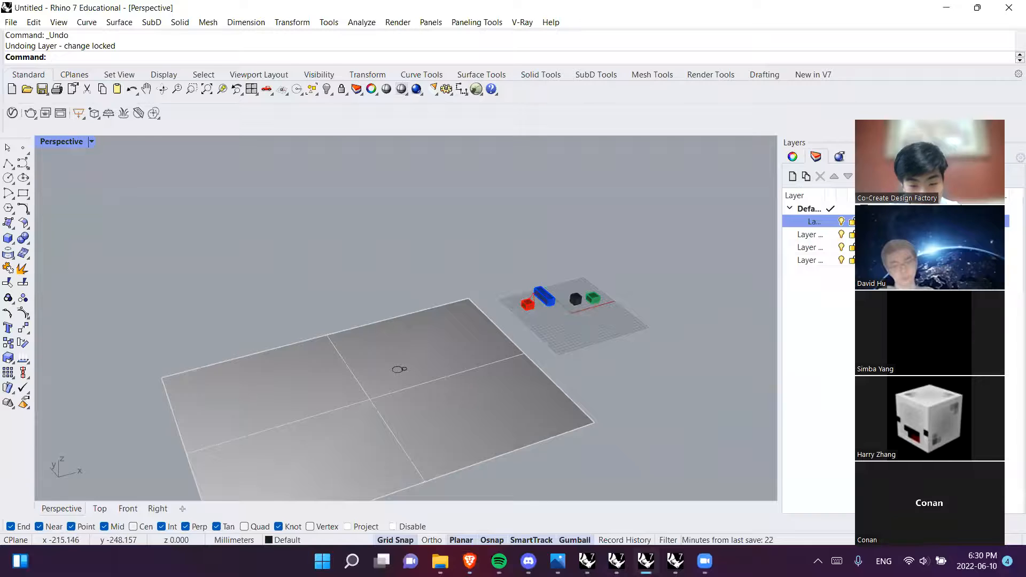
click(646, 560)
click(587, 561)
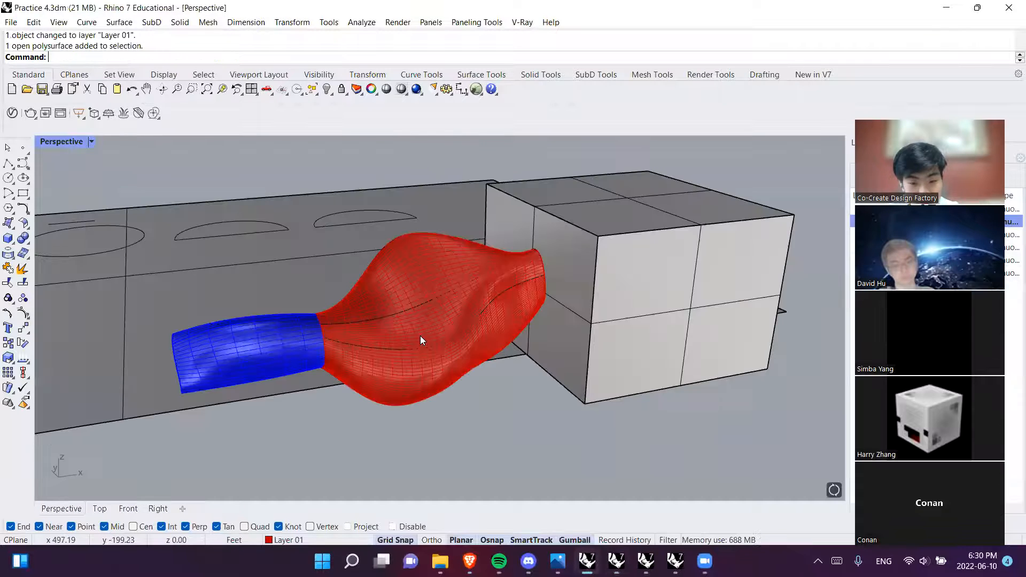
Locate the Make2D exercise on the large base surface and zoom to its barrel-shaped polysurface
scroll(391, 386, down, 4)
shift+right_drag(277, 283, 489, 451)
scroll(367, 338, up, 10)
shift+right_drag(282, 392, 459, 353)
scroll(460, 352, down, 3)
scroll(560, 405, down, 2)
scroll(598, 354, up, 4)
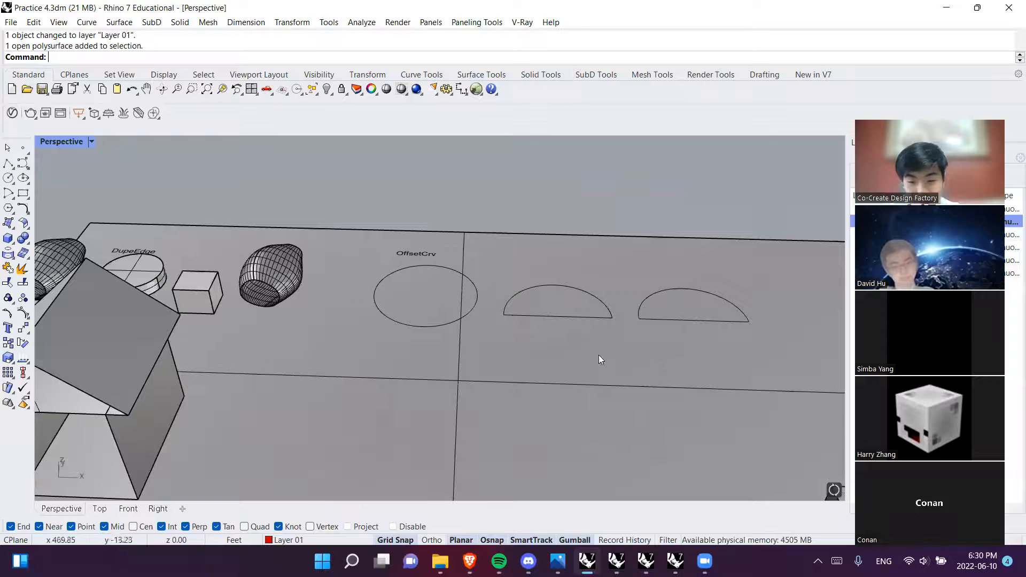
scroll(360, 348, up, 6)
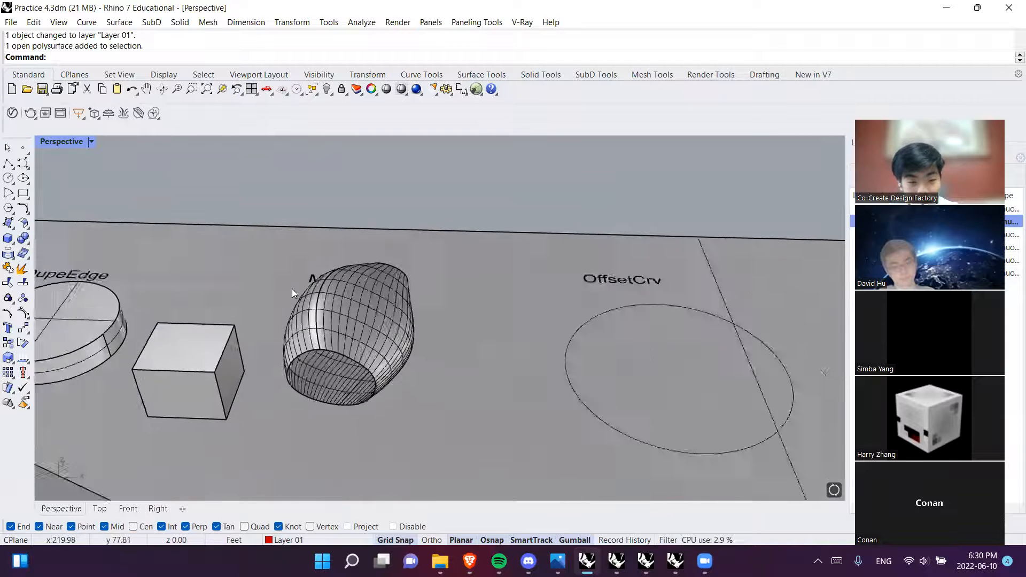
scroll(334, 332, up, 1)
right_drag(332, 280, 386, 299)
scroll(371, 255, down, 6)
click(385, 300)
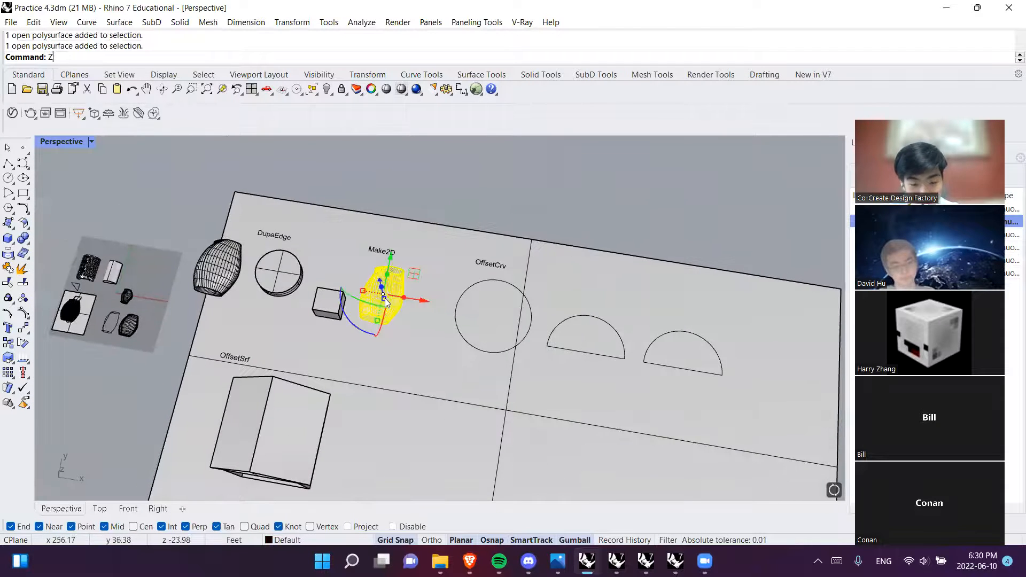
text(zs)
key(Return)
shift+right_drag(506, 401, 506, 421)
scroll(505, 420, down, 4)
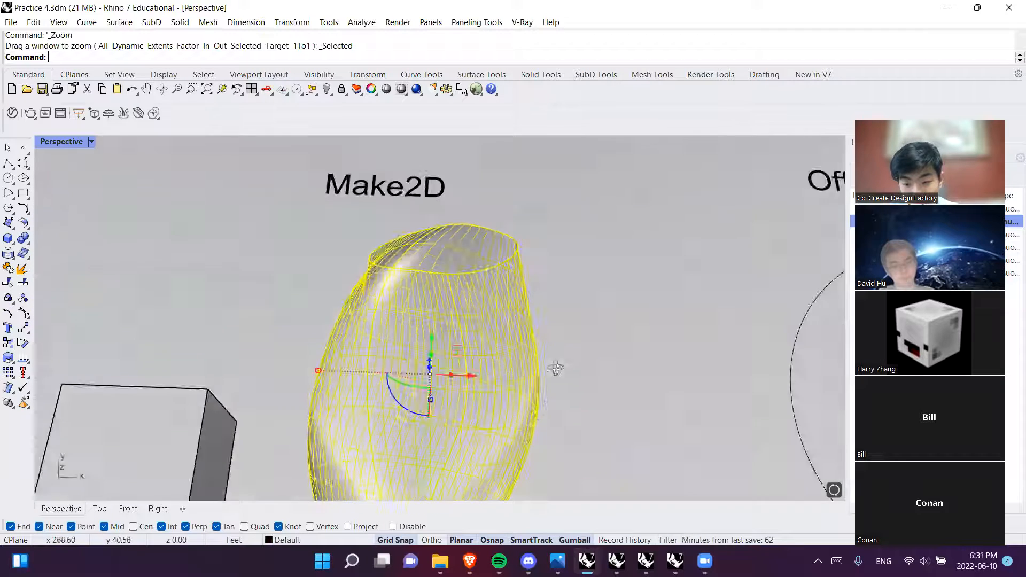
Examine the box and the barrel-shaped polysurface in the Make2D exercise area, leaving nothing selected
click(344, 174)
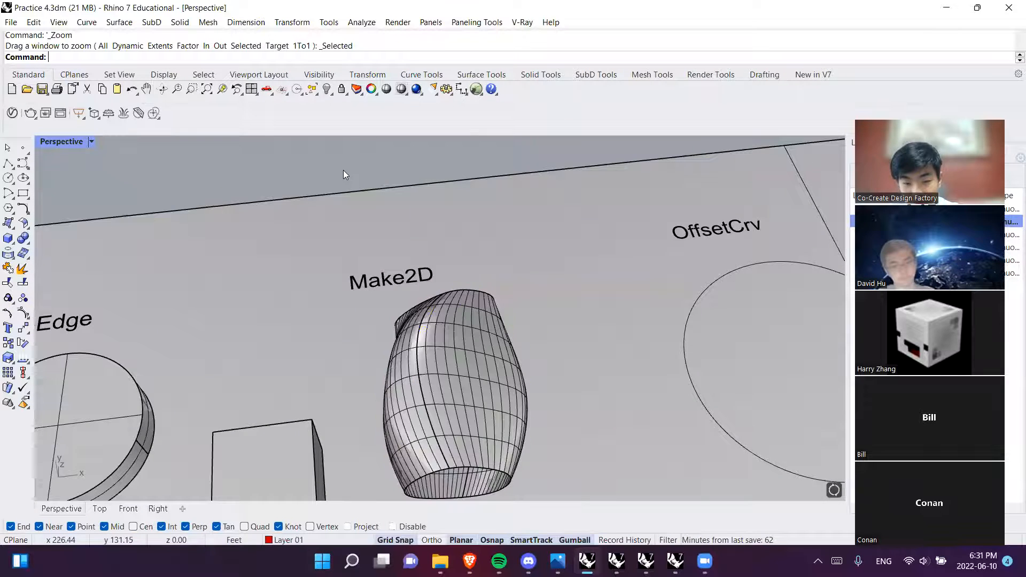
shift+right_drag(479, 400, 435, 289)
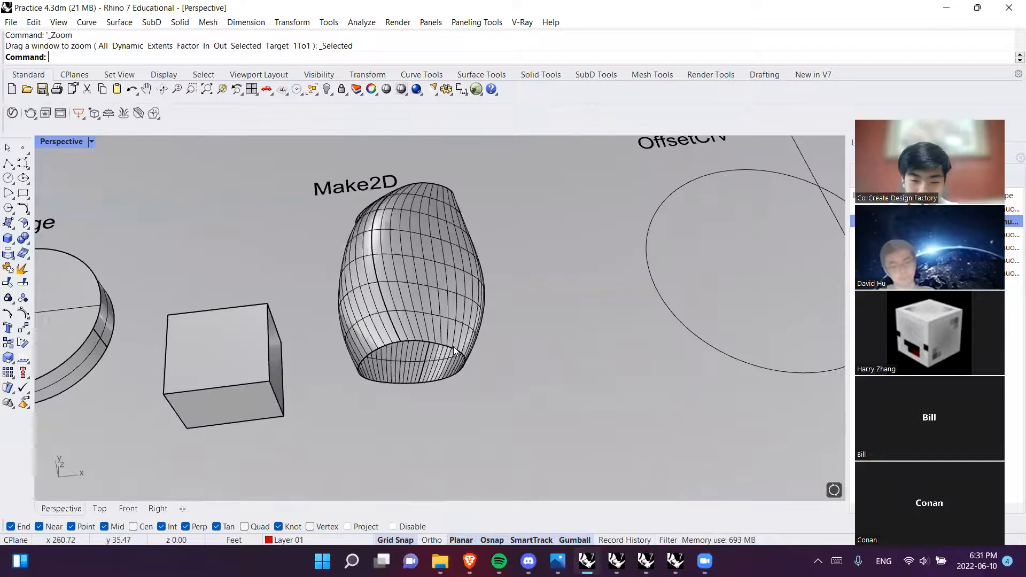
right_drag(427, 390, 409, 347)
click(251, 316)
click(316, 226)
right_drag(398, 250, 399, 289)
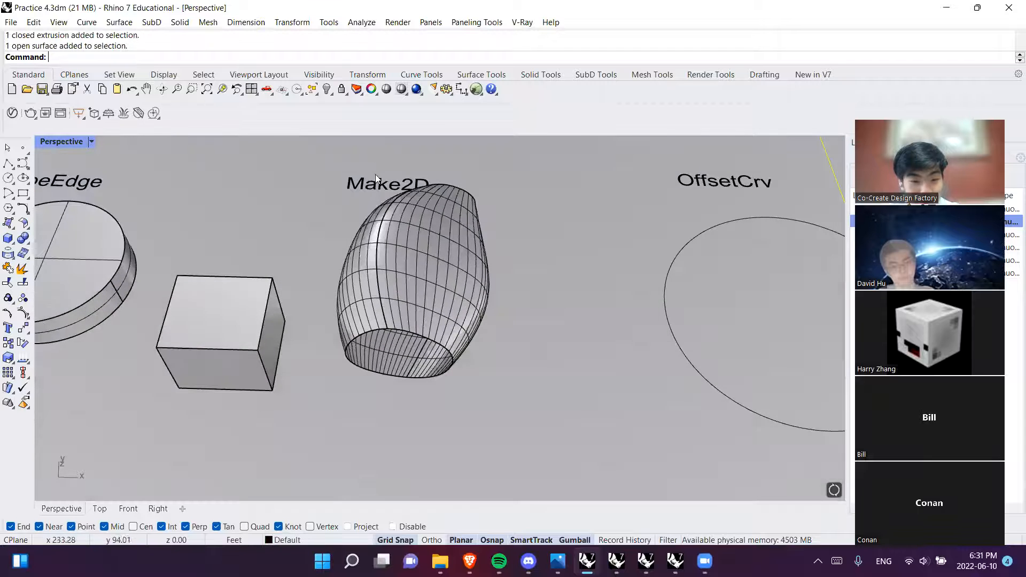
shift+right_drag(375, 175, 493, 255)
key(Escape)
shift+right_drag(449, 393, 449, 339)
click(324, 343)
key(Escape)
Run Make2D on the box beside the barrel with the Perspective view, View projection, hidden lines and grouped output on layer Make2D
text(Make2D)
key(Return)
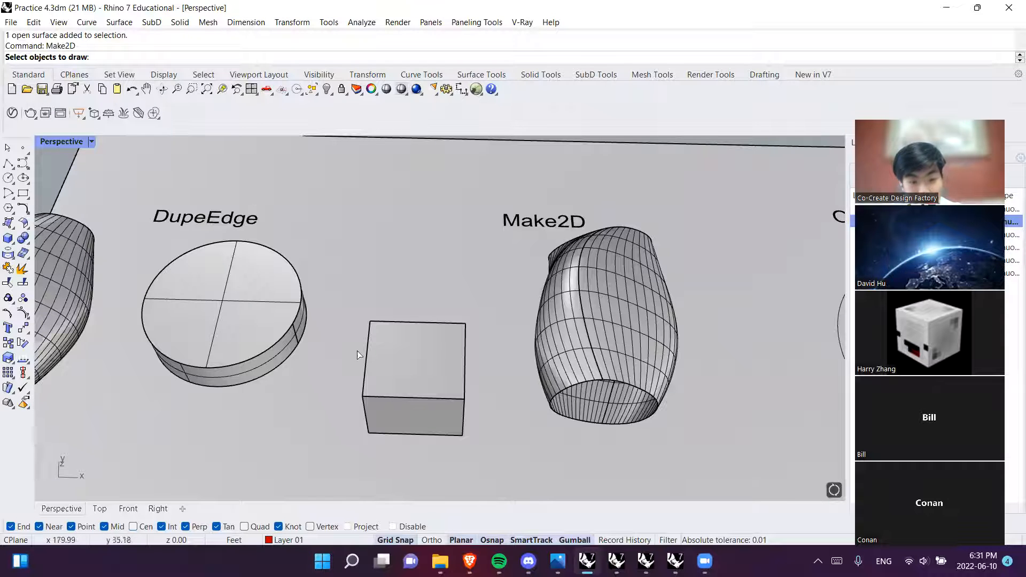
click(362, 355)
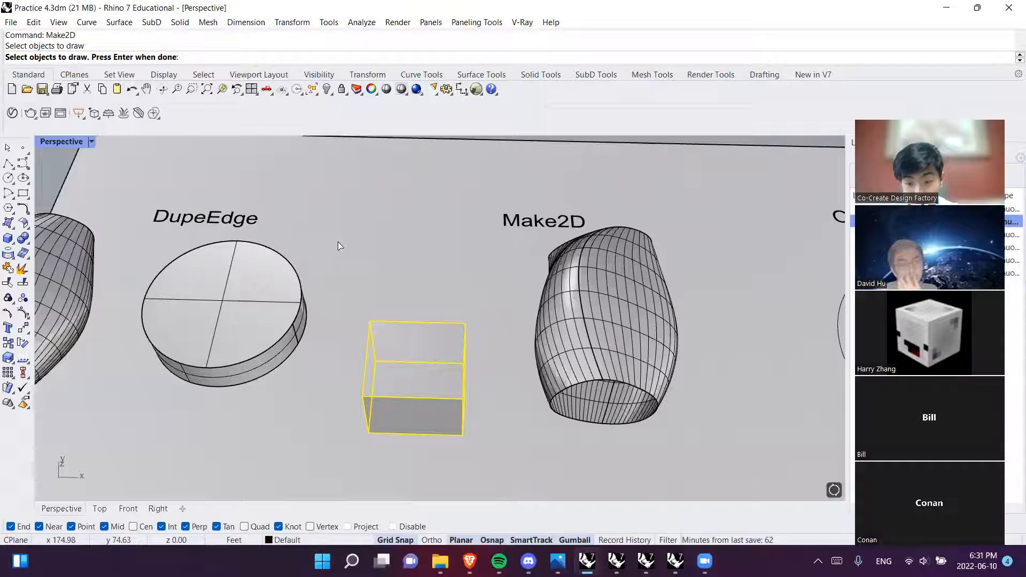
key(Return)
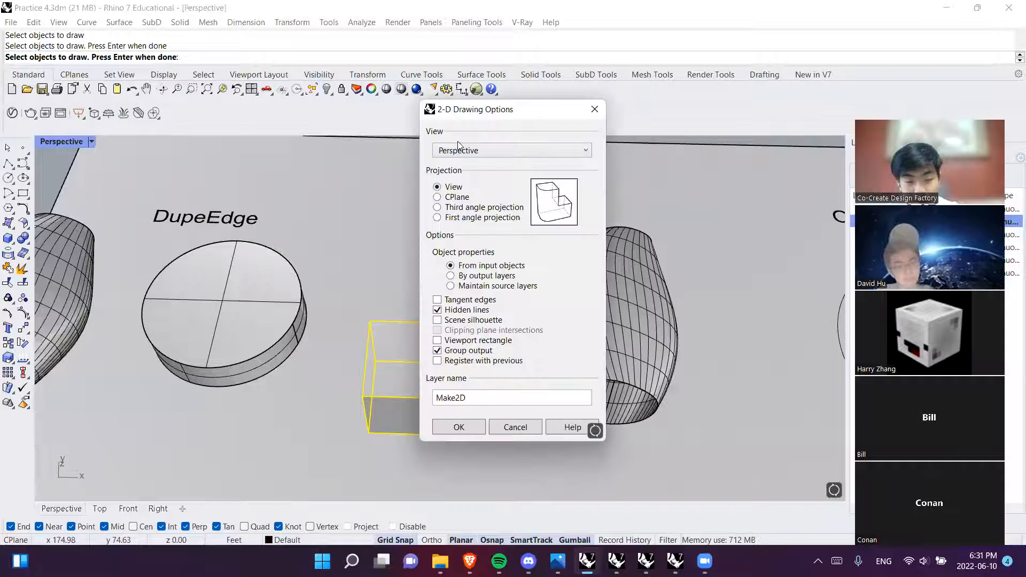
click(479, 151)
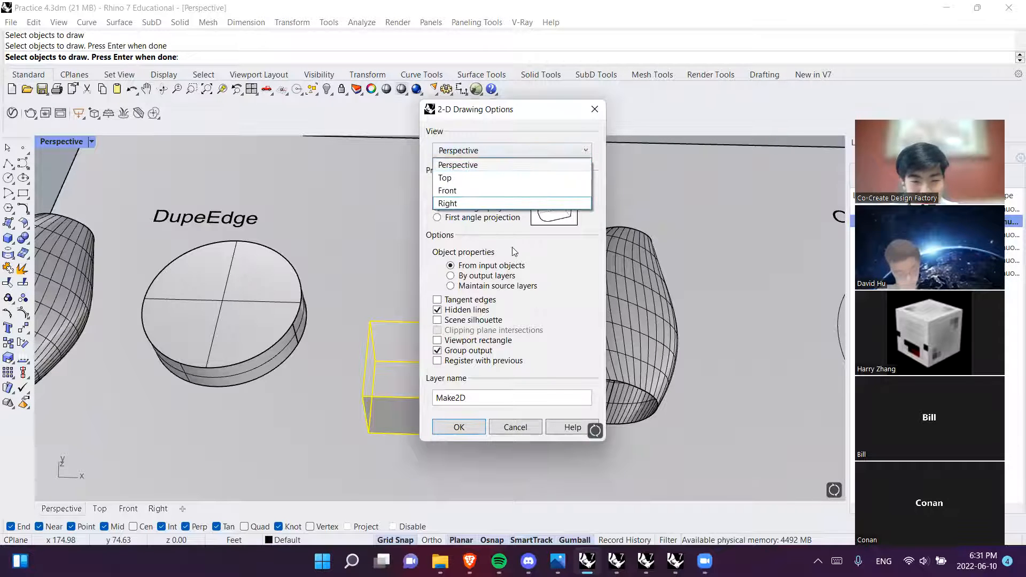
click(496, 215)
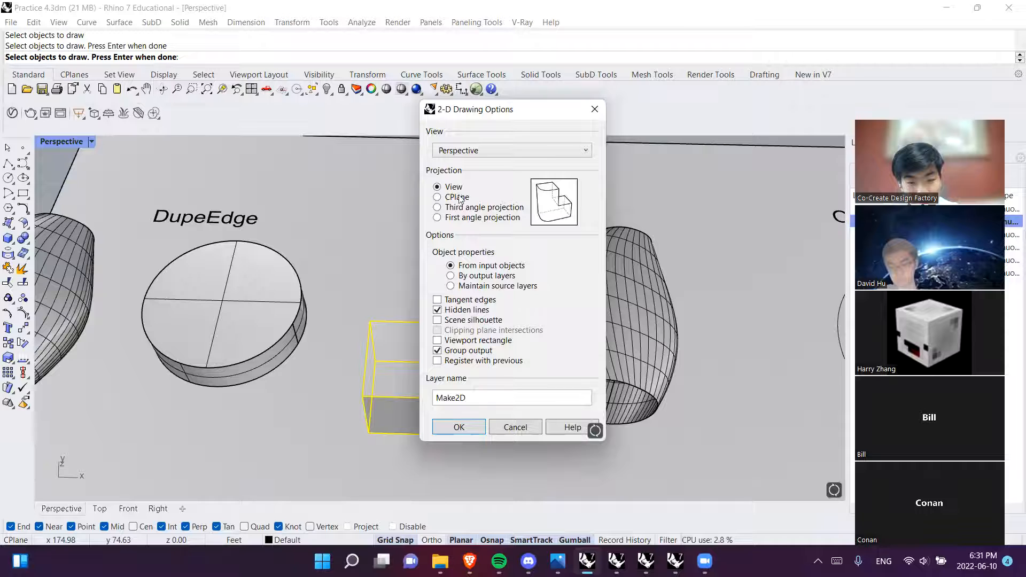
click(459, 426)
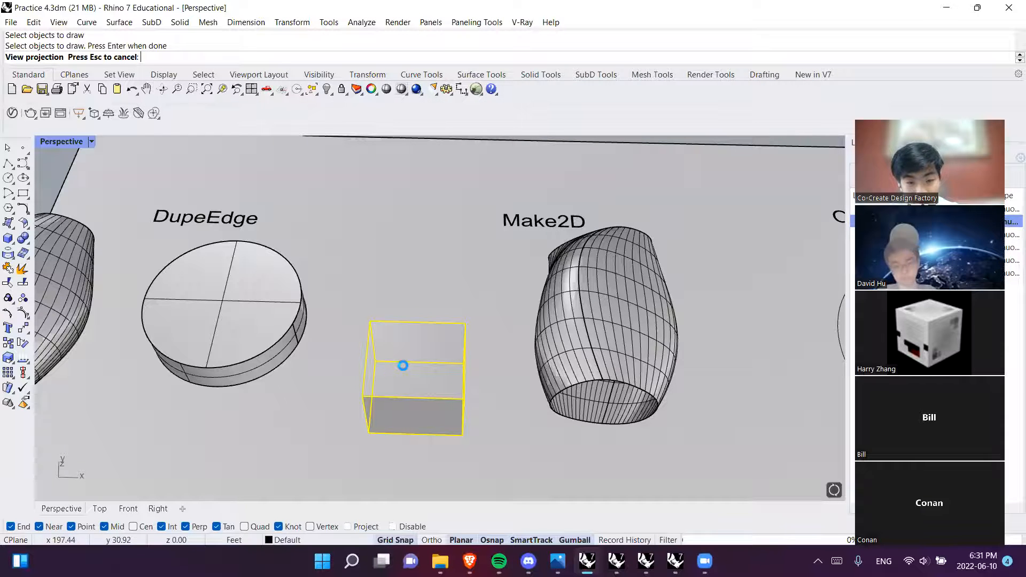
Move the generated 2D drawing of the box away from the leftmost barrel onto the open construction grid
scroll(425, 374, down, 15)
scroll(418, 383, up, 10)
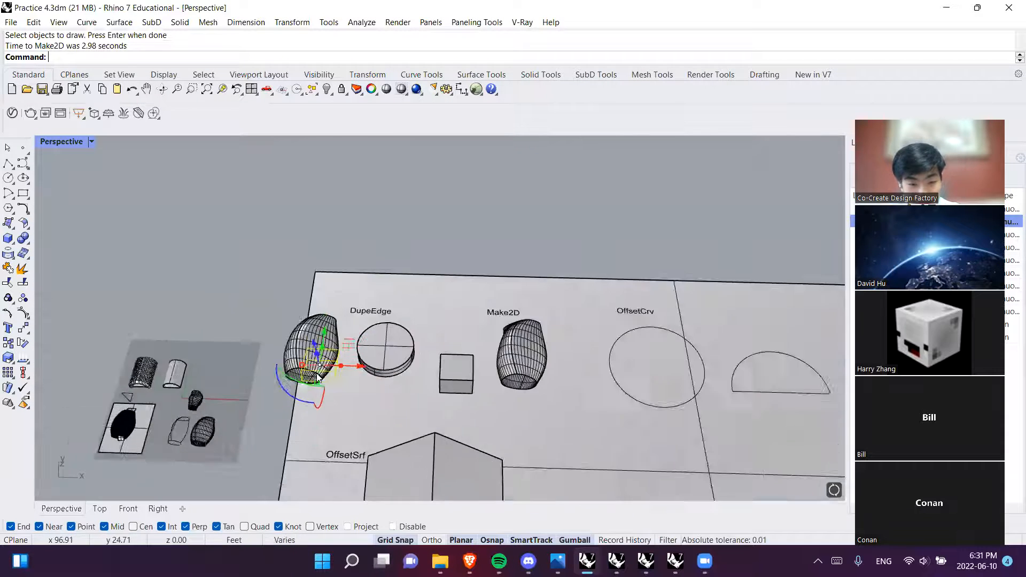
scroll(318, 377, up, 4)
drag(362, 351, 400, 322)
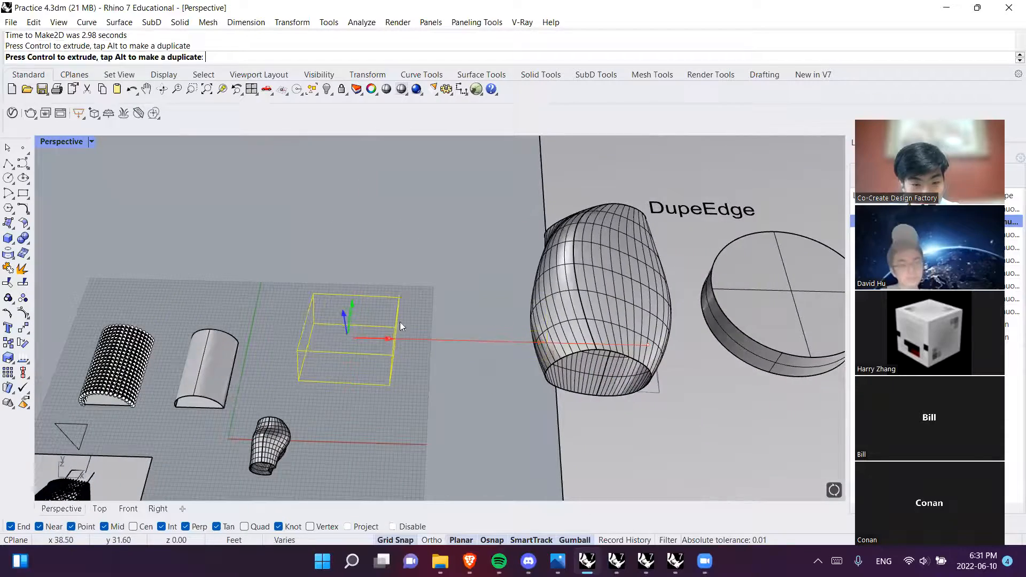
click(362, 430)
Inspect the flattened line drawing on the grid and compare it with the original box
right_drag(362, 431, 465, 374)
scroll(364, 391, up, 4)
right_drag(364, 390, 294, 428)
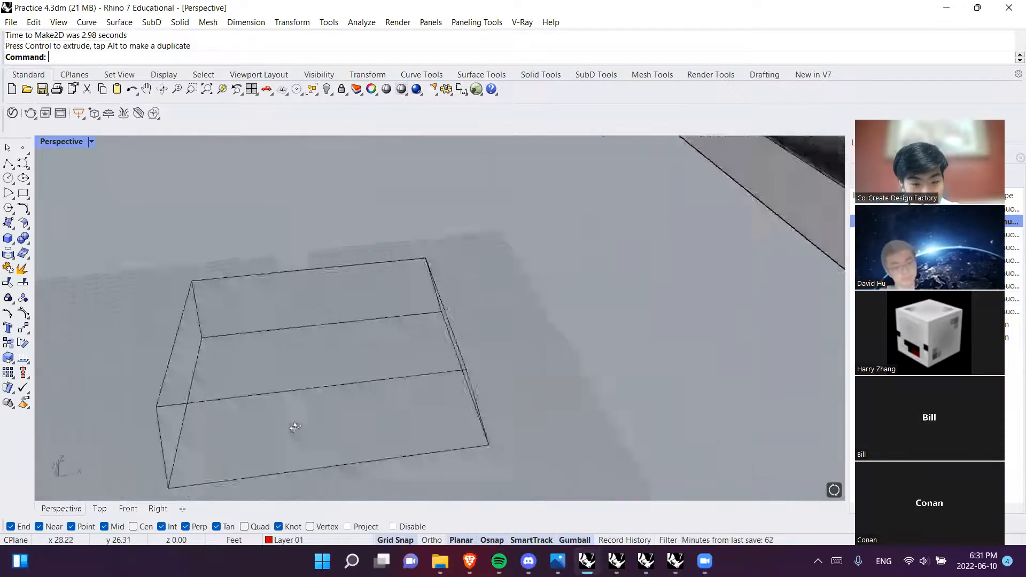
scroll(429, 400, down, 6)
scroll(616, 335, up, 4)
shift+right_drag(616, 332, 337, 341)
right_drag(503, 336, 366, 354)
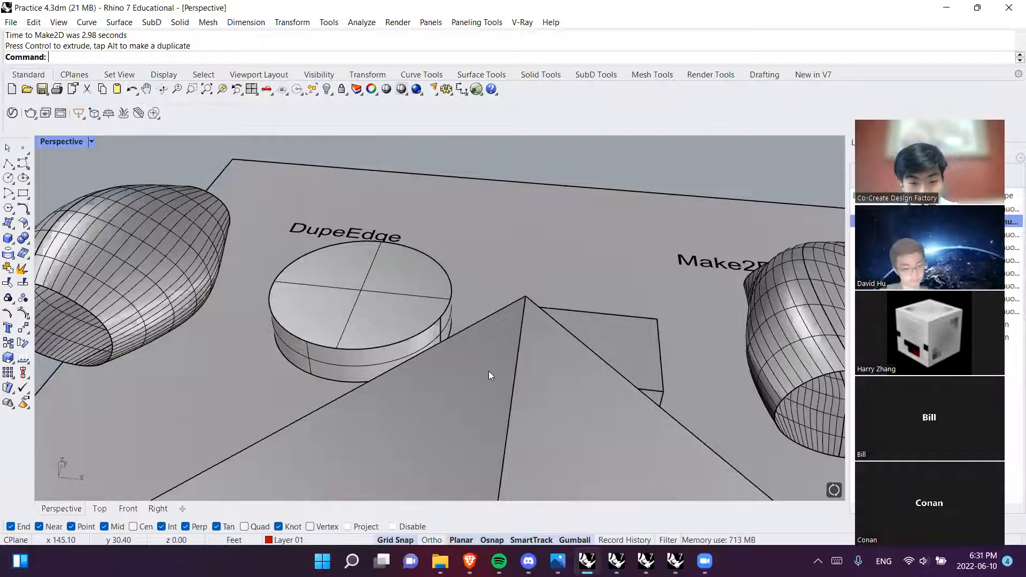
Switch to Zoom and sign in through Google with the Co-Create Design Factory account, staying signed in and allowing Zoom Meetings to open
key(alt+Tab)
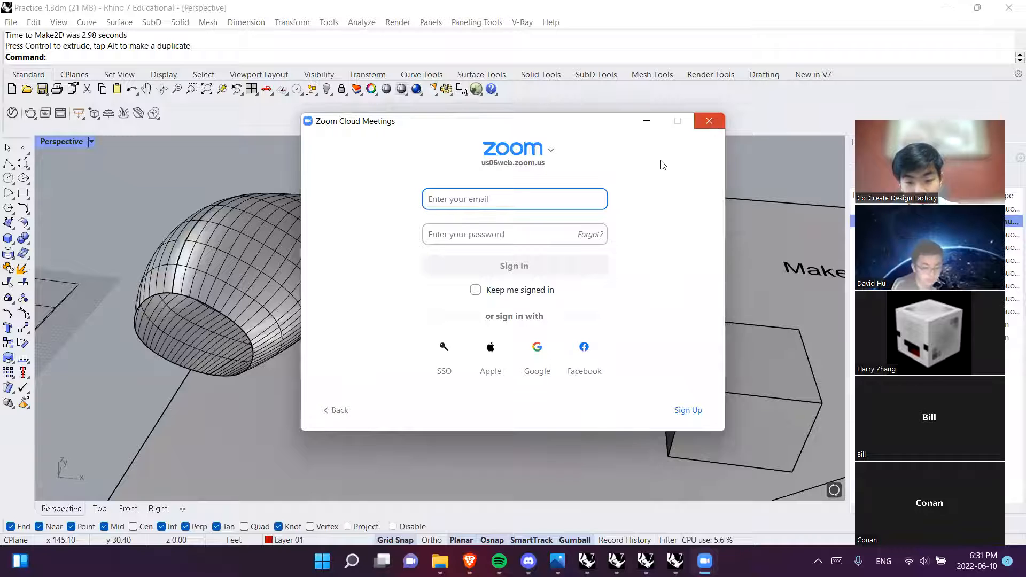
click(534, 347)
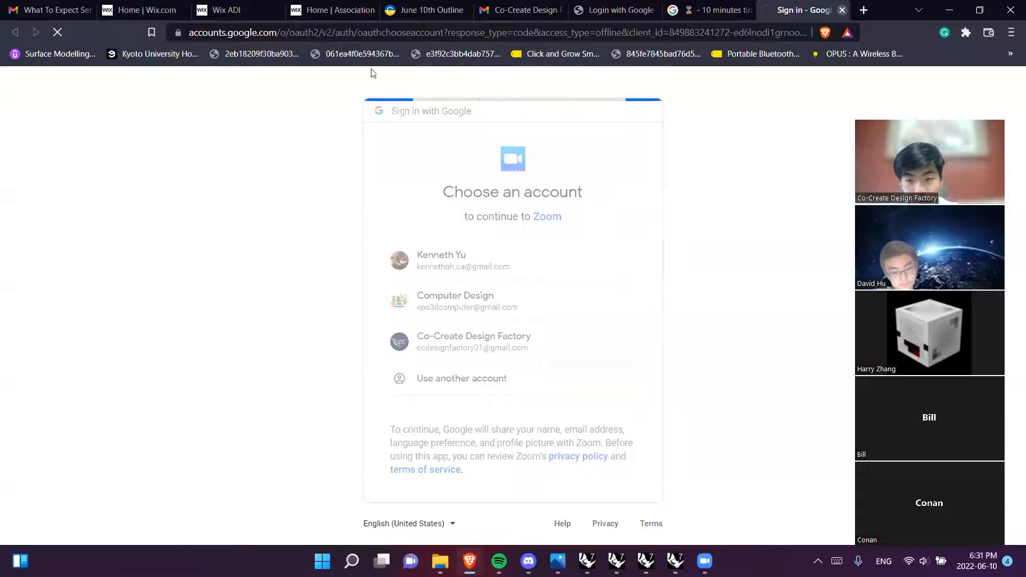
click(711, 560)
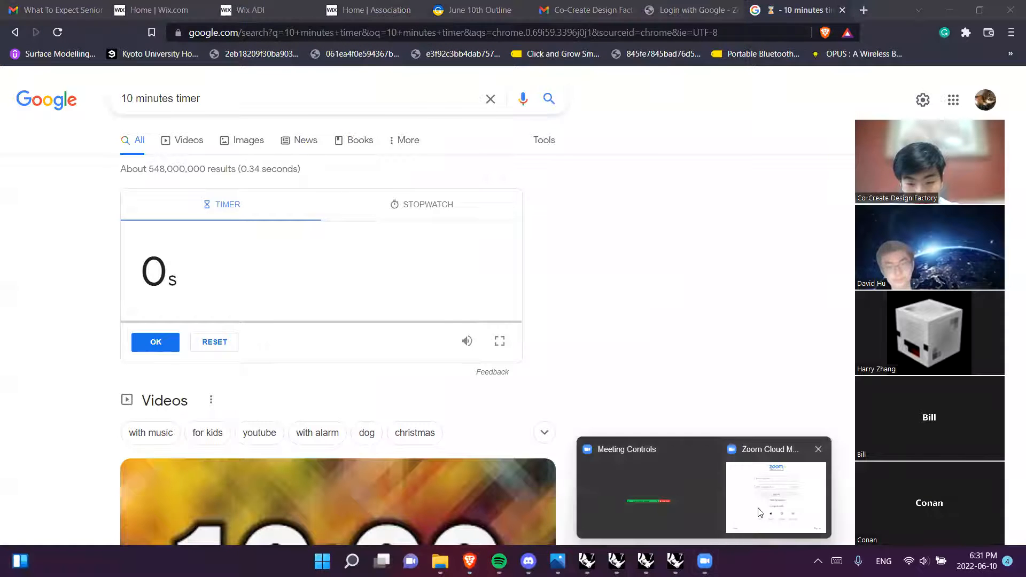
click(778, 497)
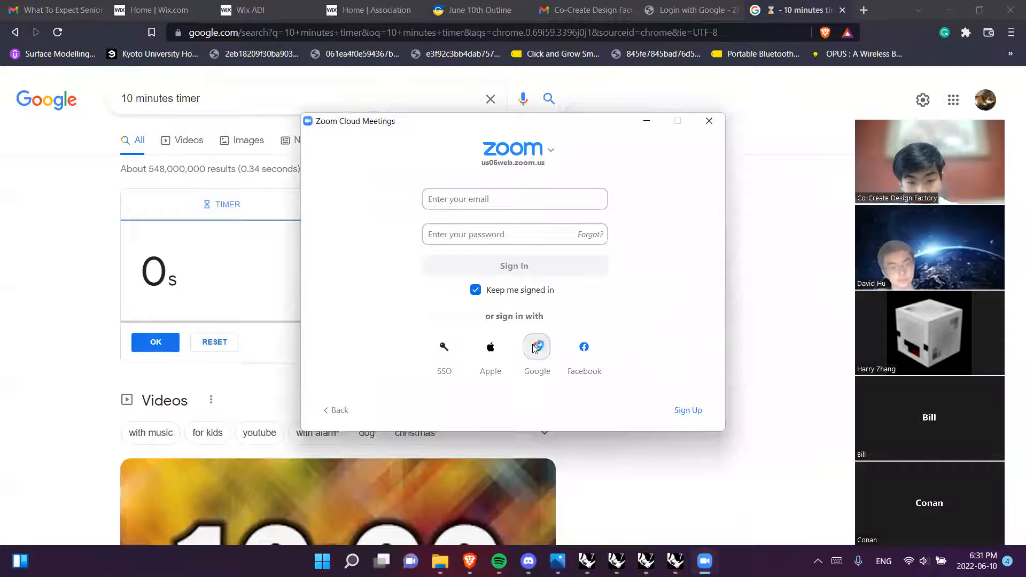
click(537, 348)
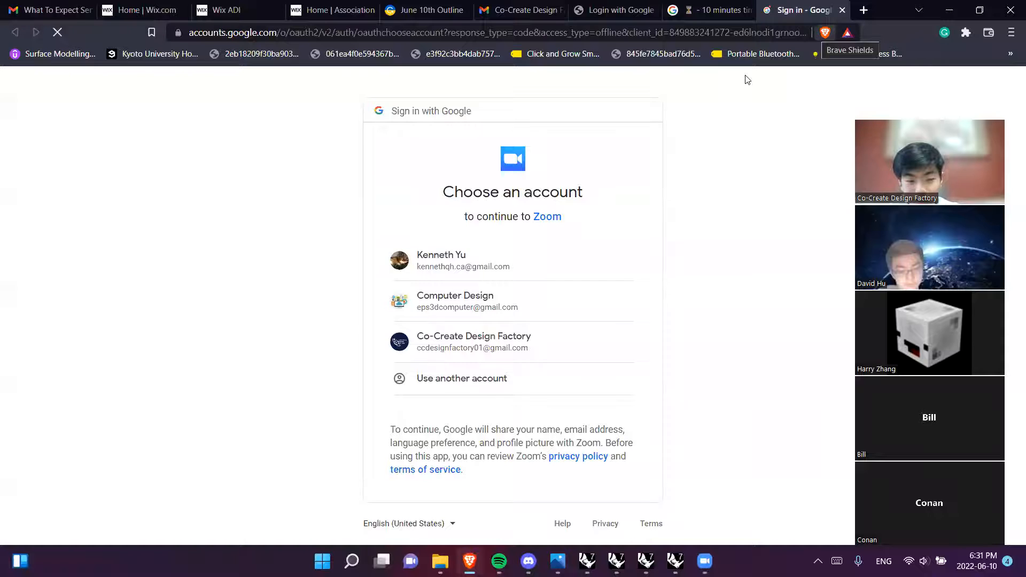
click(462, 349)
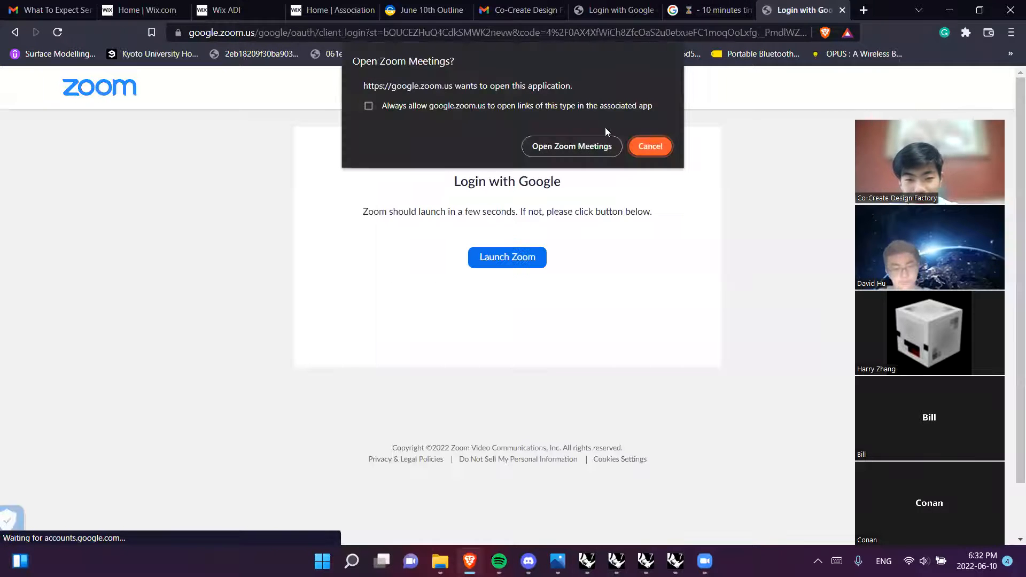
click(569, 147)
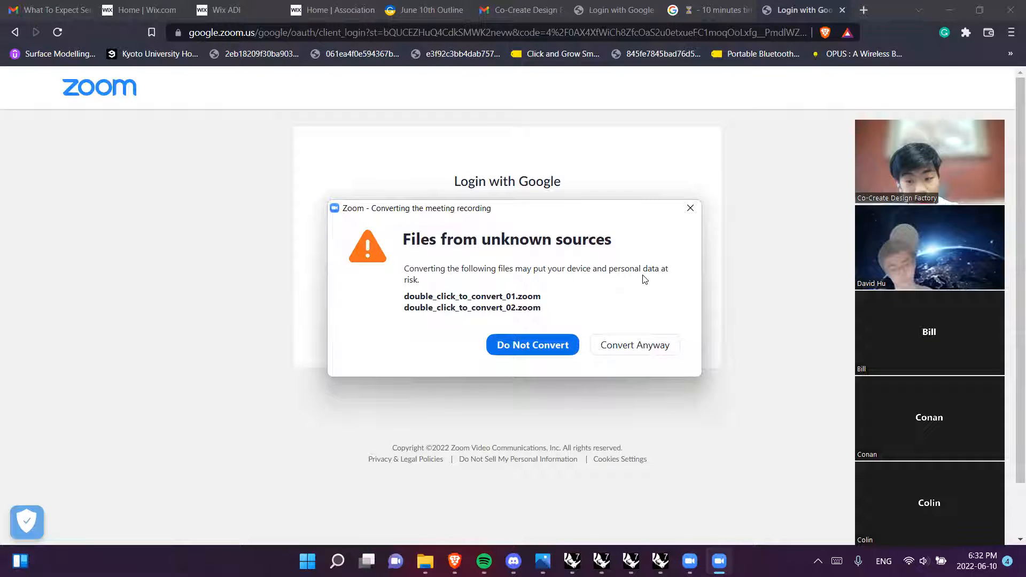
Decline converting the meeting recording files from unknown sources and bring up the main Zoom window
click(574, 346)
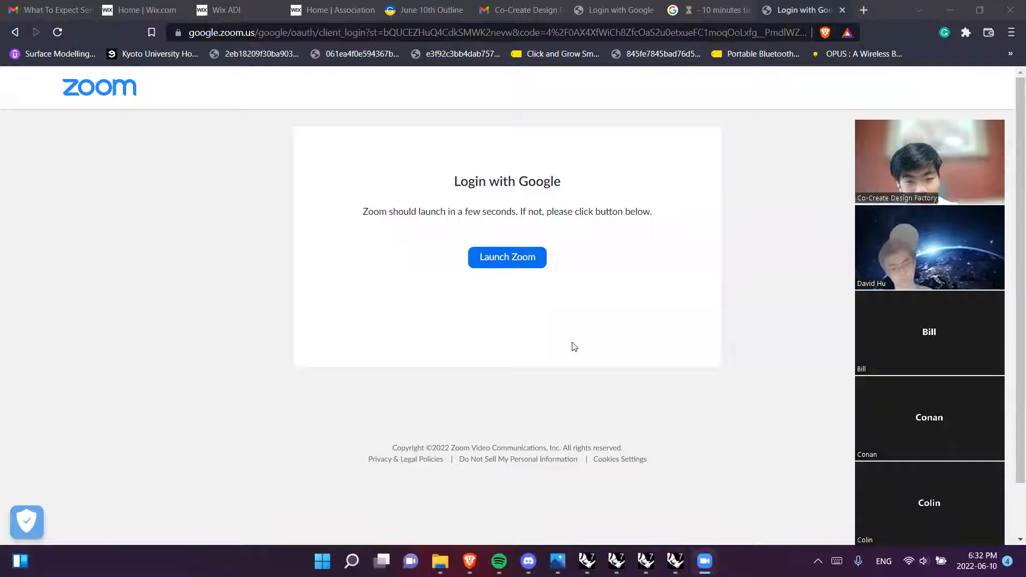
mouse_move(694, 552)
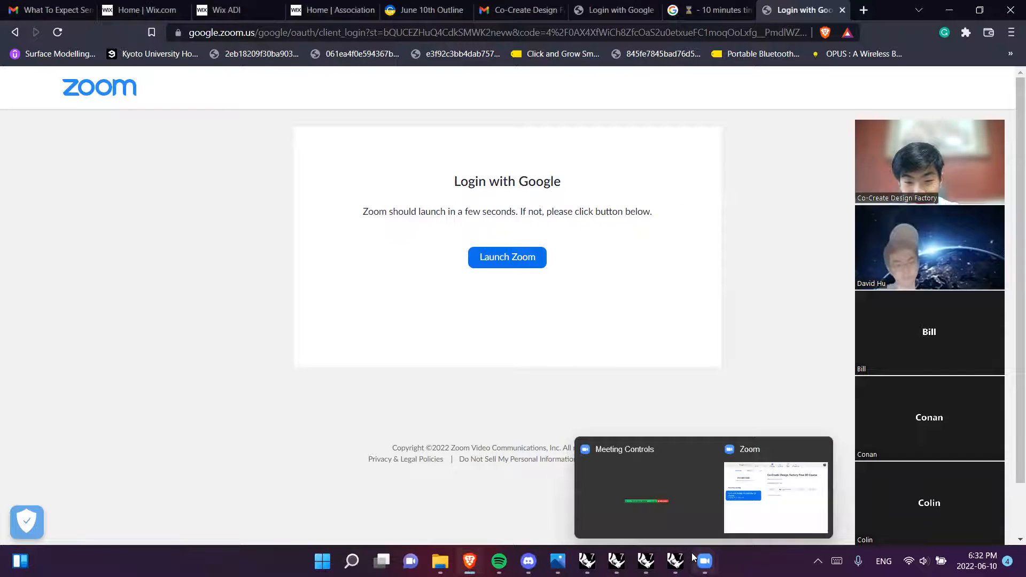
click(748, 510)
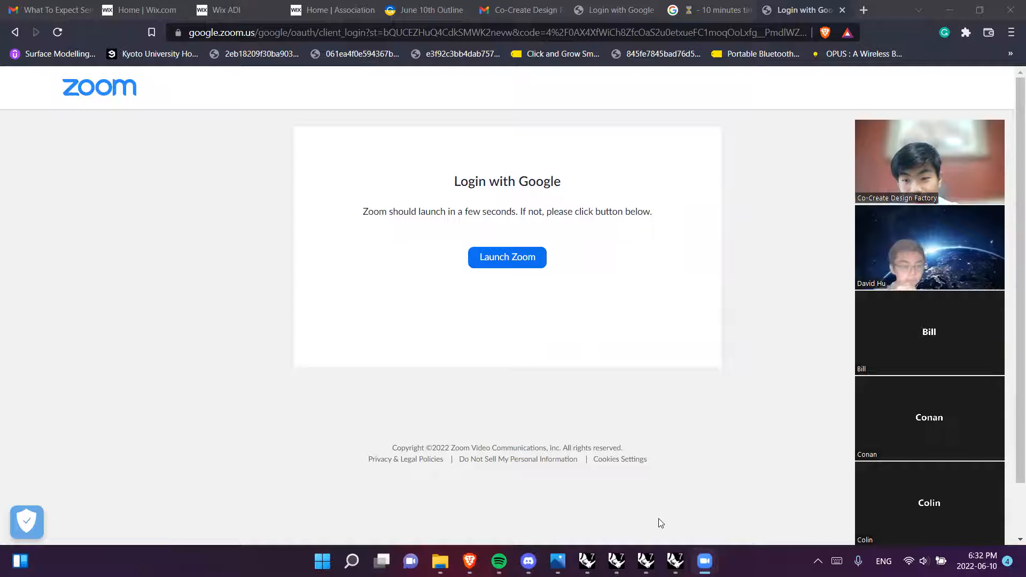
click(88, 378)
click(721, 10)
click(802, 9)
Switch to the Wireframe Seating model in Rhino and cancel the curve still being drawn
click(590, 548)
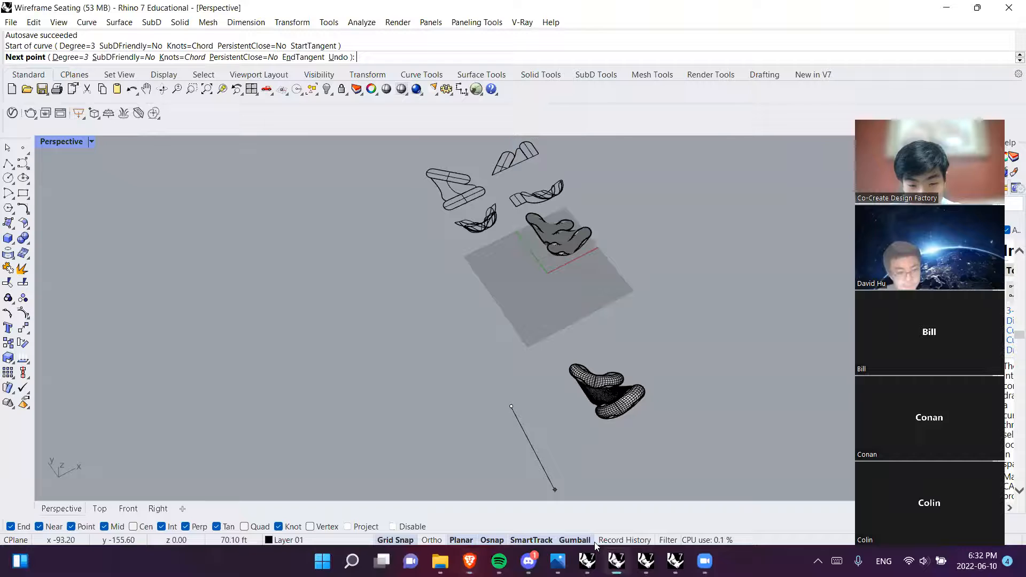
key(Escape)
shift+right_drag(514, 445, 558, 386)
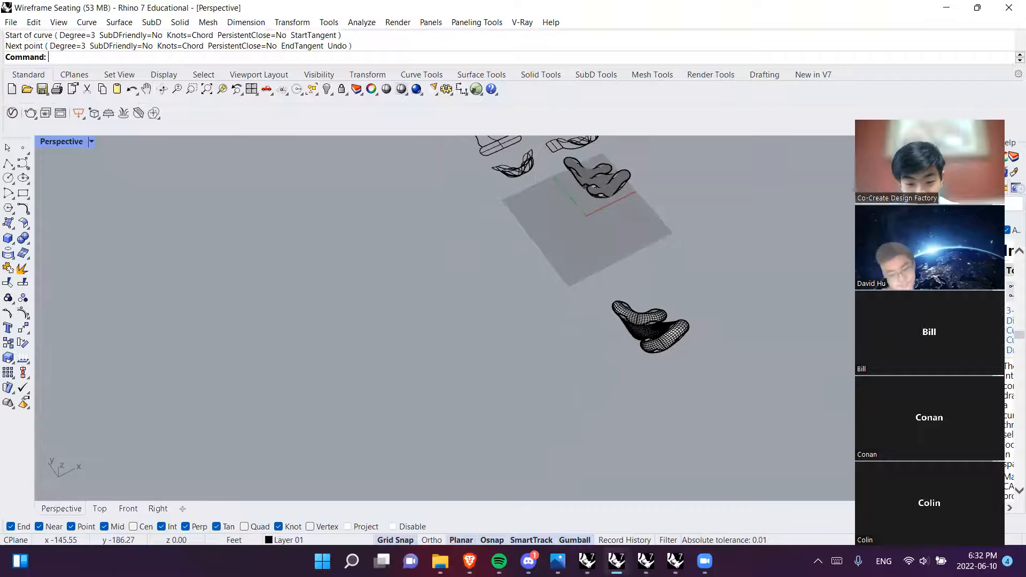
Return to the Practice 4.3dm model and select the box between the DupeEdge disc and the Make2D barrel
click(590, 552)
scroll(615, 355, down, 1)
right_drag(613, 358, 513, 377)
click(503, 393)
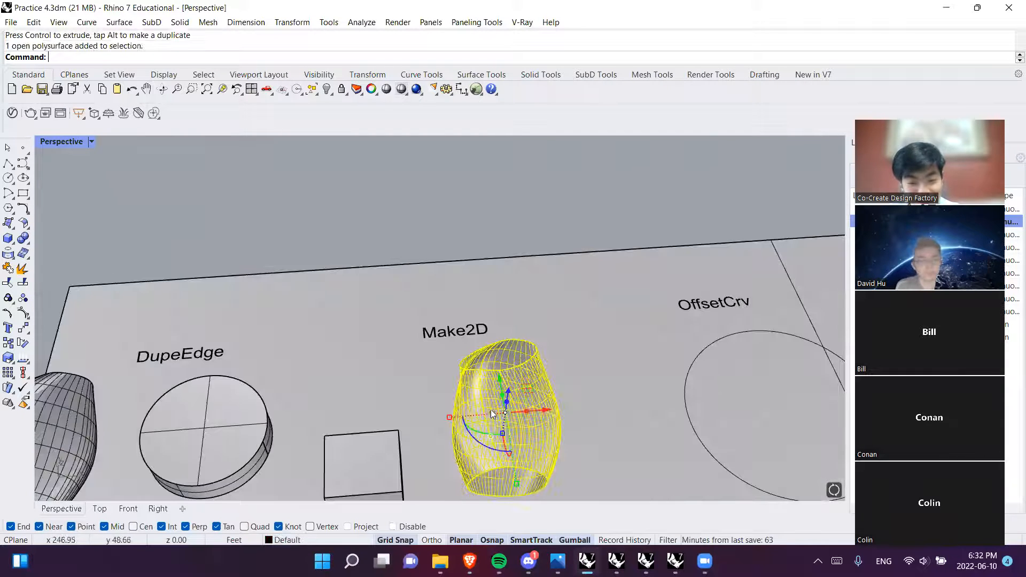
shift+right_drag(312, 402, 579, 383)
click(579, 383)
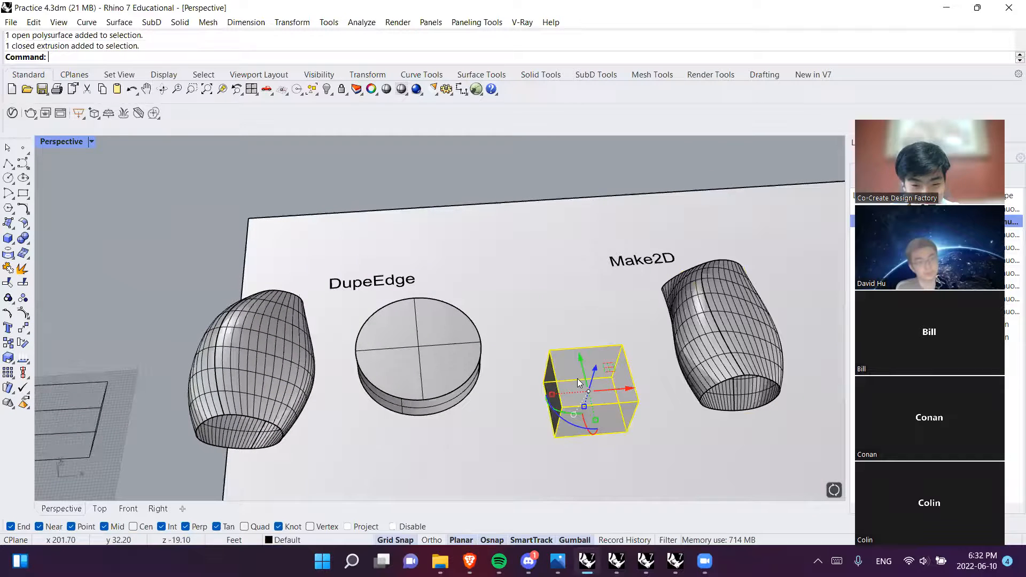
Generate Make2D drawings of the selected box in third angle projection
key(Return)
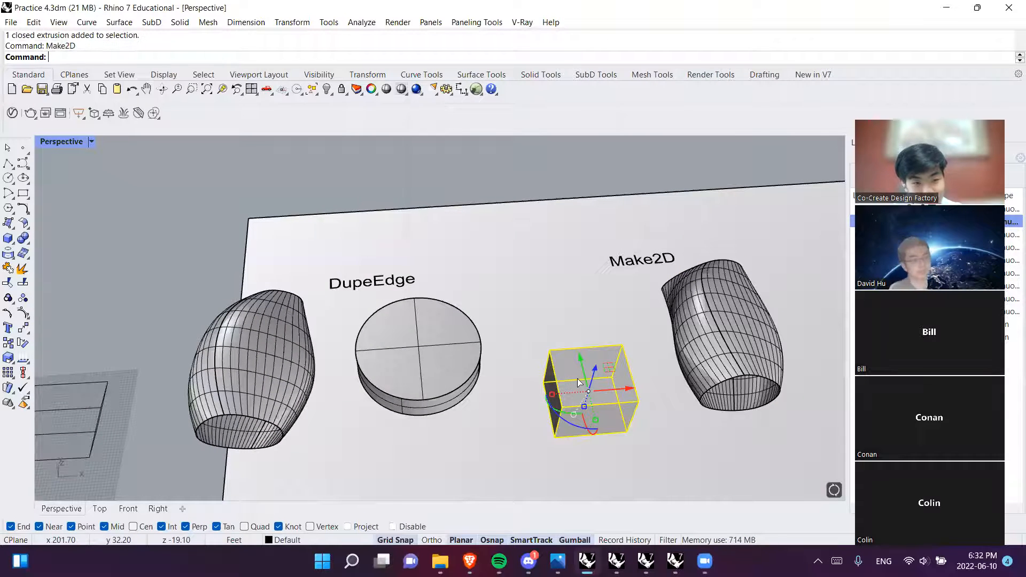
click(458, 211)
click(459, 215)
click(502, 208)
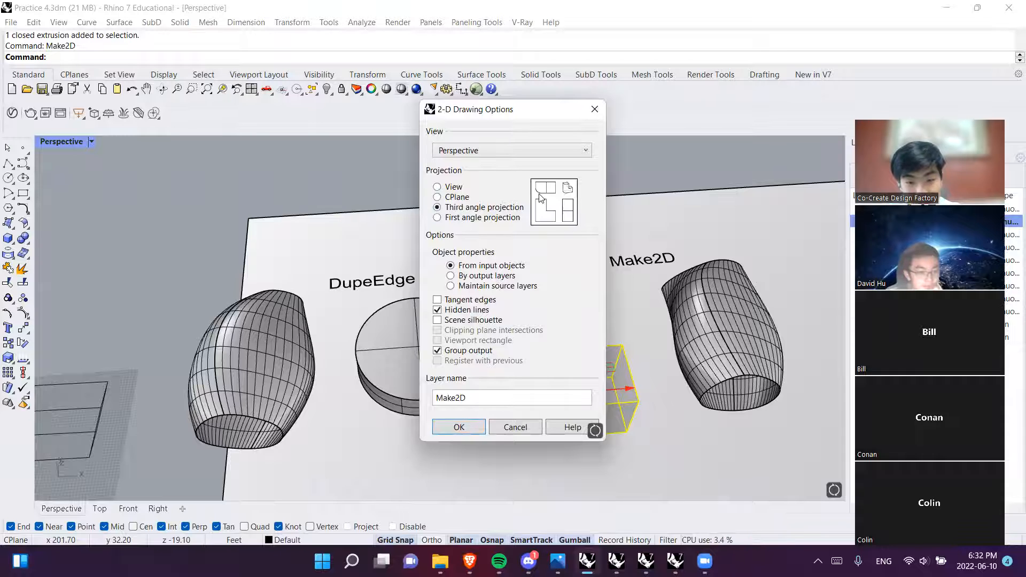
click(459, 427)
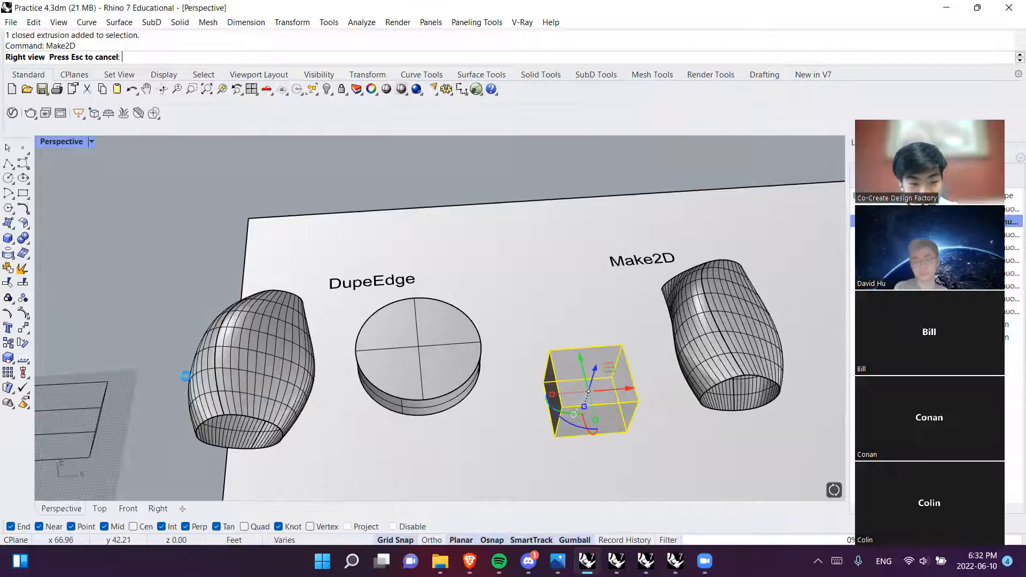
shift+right_drag(159, 347, 483, 289)
scroll(446, 313, down, 4)
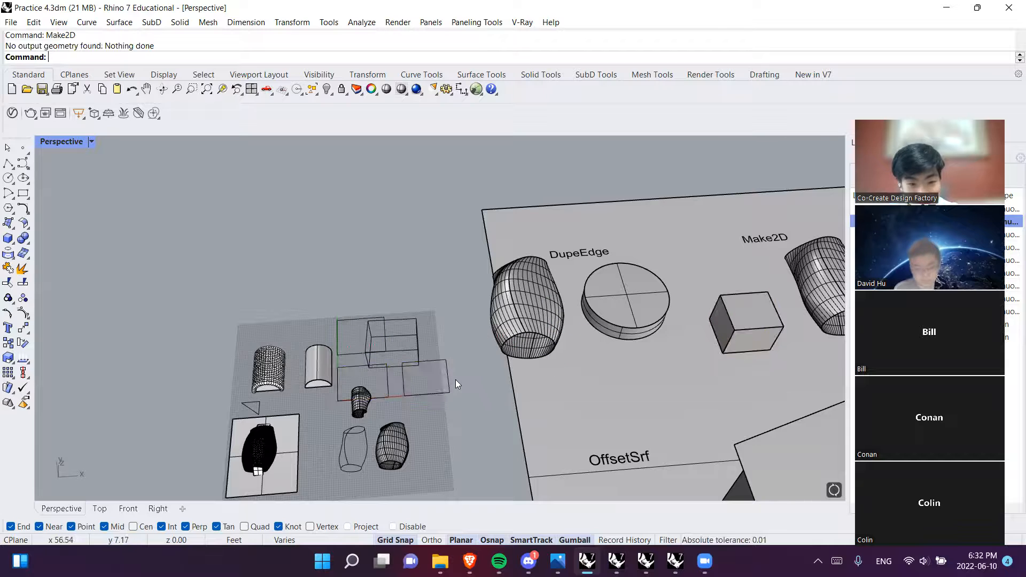
Undo the box's Make2D drawings and delete the leftover projected curves beside the first barrel
key(ctrl+z)
key(ctrl+z)
click(433, 280)
shift+right_drag(419, 355, 253, 371)
click(252, 371)
key(Delete)
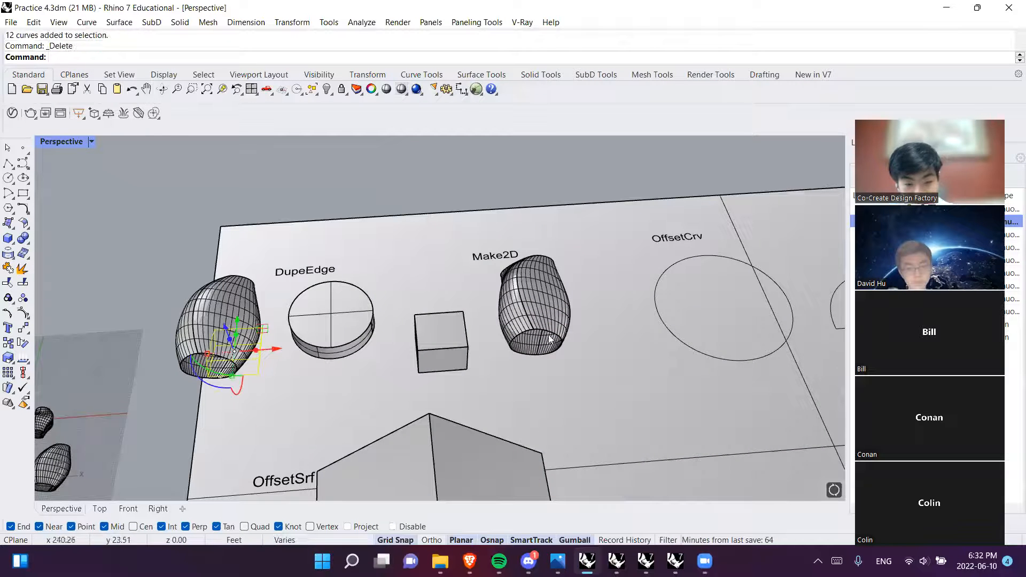
Generate Make2D drawings of the barrel under the Make2D label in third angle projection
click(504, 313)
text(Make2D)
key(Return)
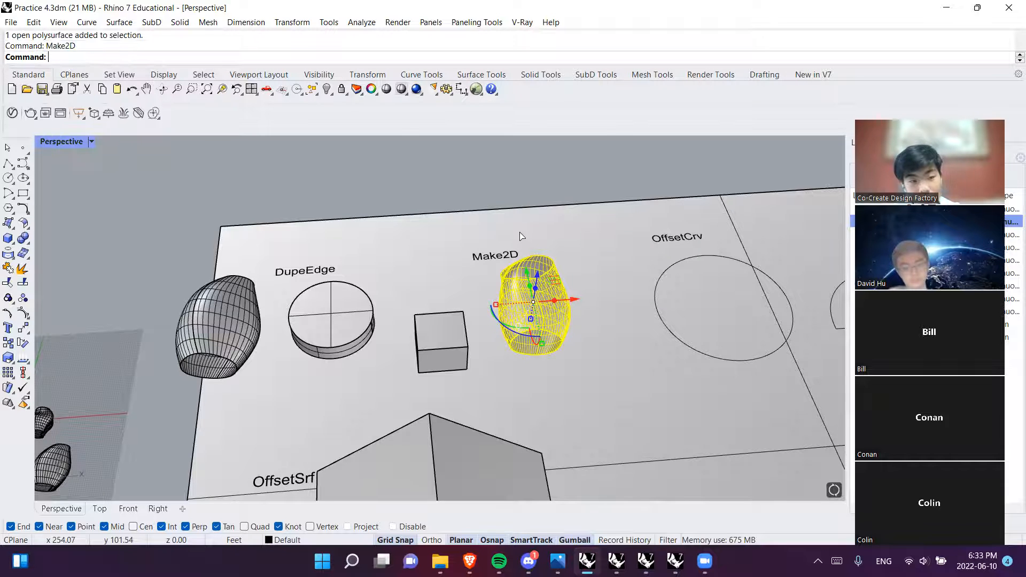
click(478, 207)
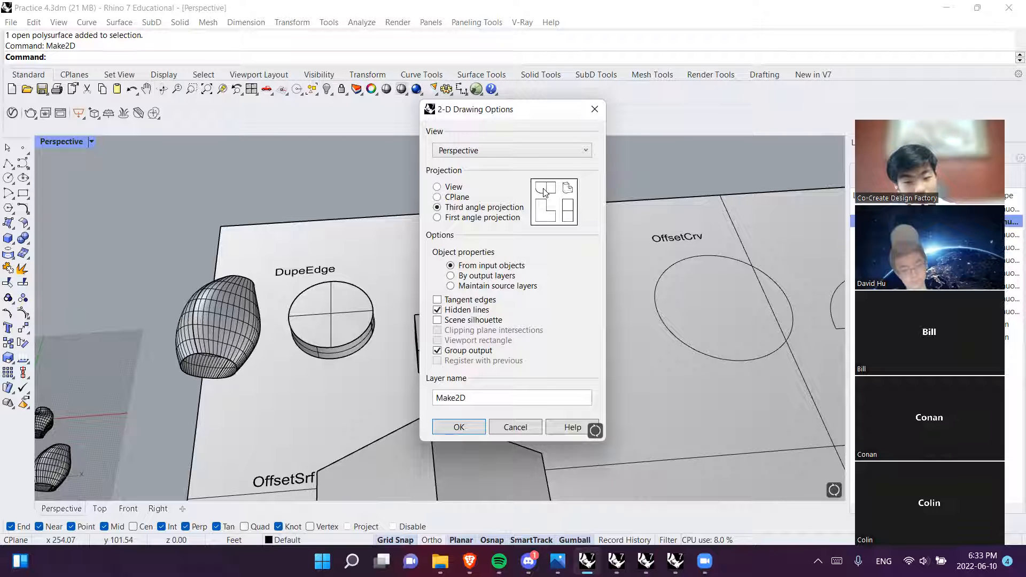
click(474, 429)
scroll(527, 295, up, 3)
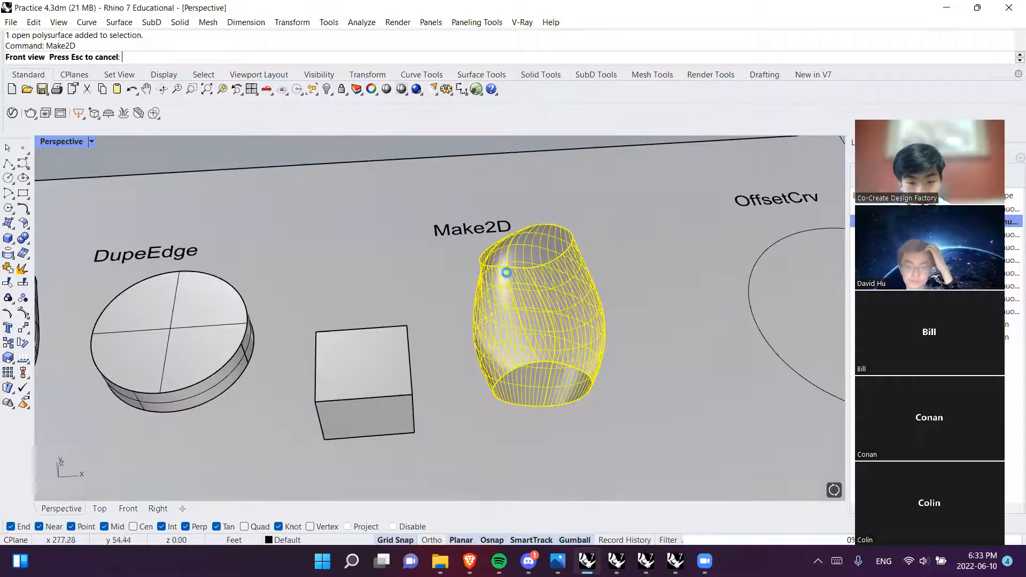
scroll(556, 273, down, 15)
scroll(417, 345, up, 16)
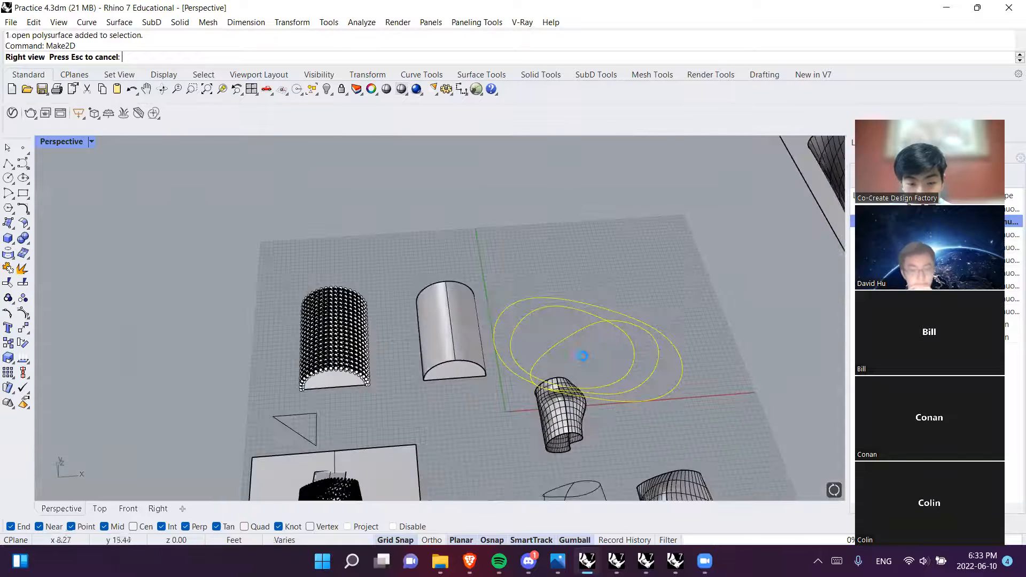
scroll(588, 357, up, 5)
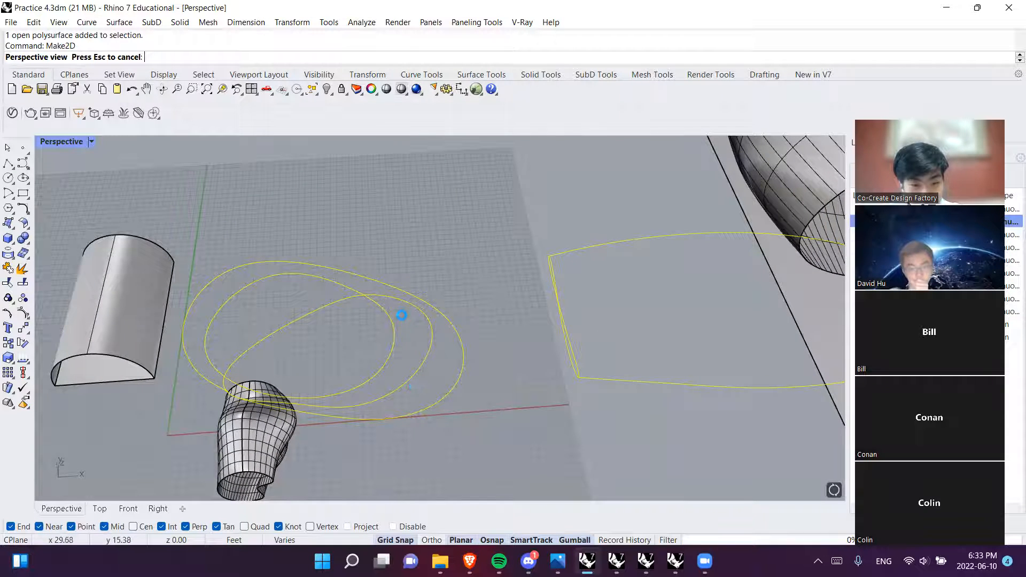
Undo the barrel's Make2D drawings
scroll(420, 277, down, 2)
shift+right_drag(420, 277, 411, 392)
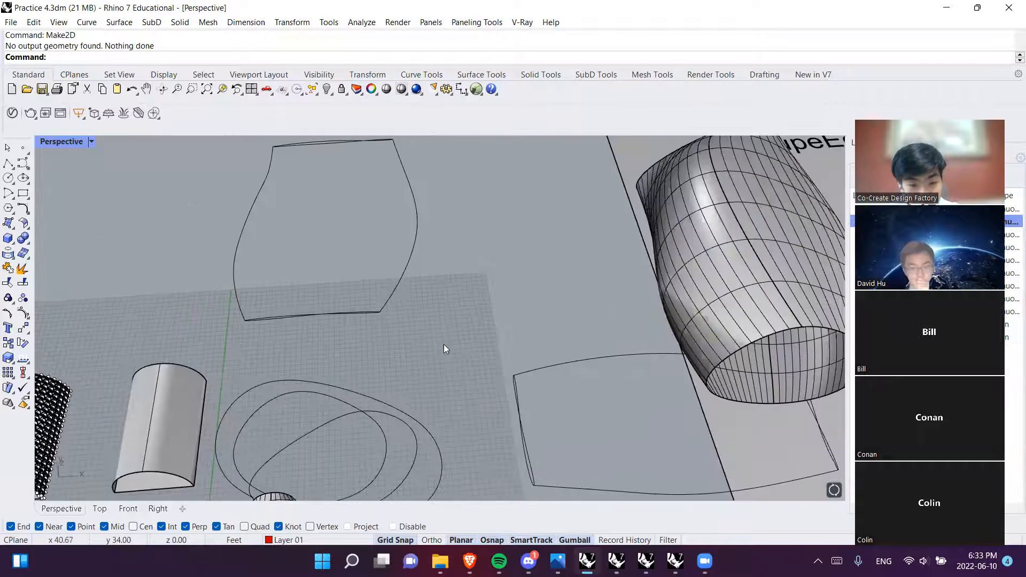
scroll(443, 349, down, 5)
key(ctrl+z)
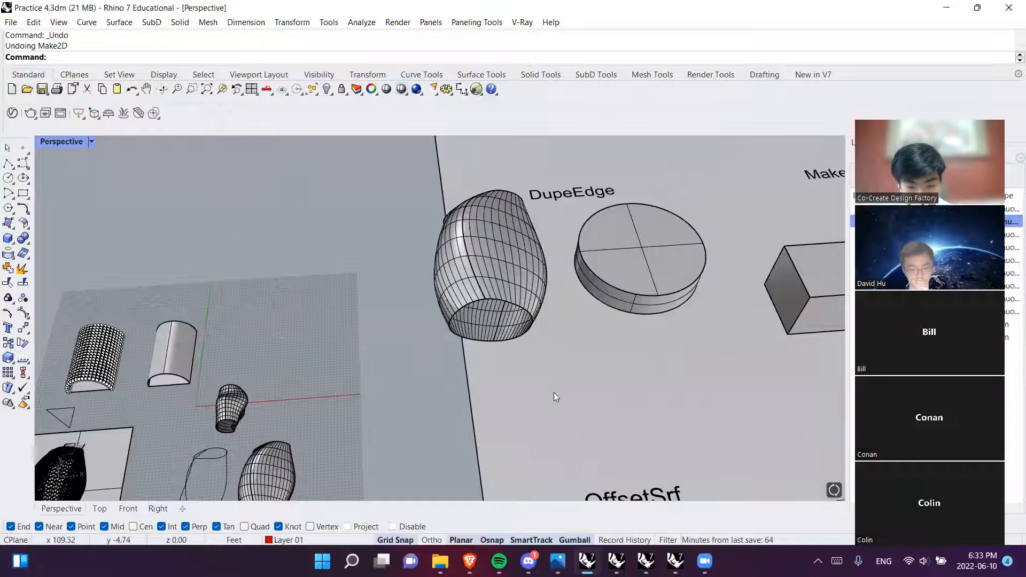
Switch to the Seating Render model and select all parts of the central seating object
click(674, 559)
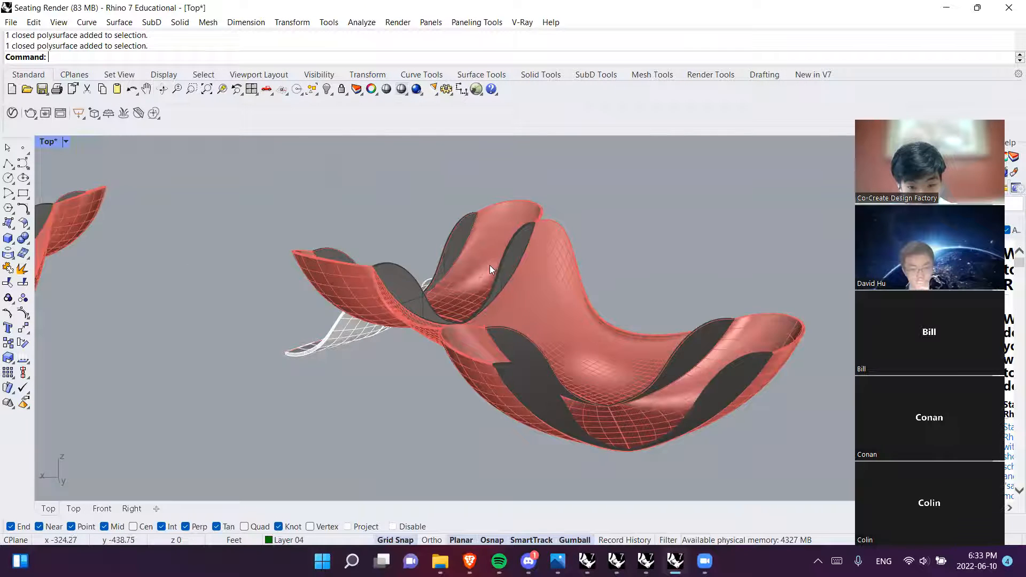
scroll(470, 256, down, 2)
drag(252, 182, 731, 425)
text(Make)
key(Escape)
scroll(654, 374, down, 5)
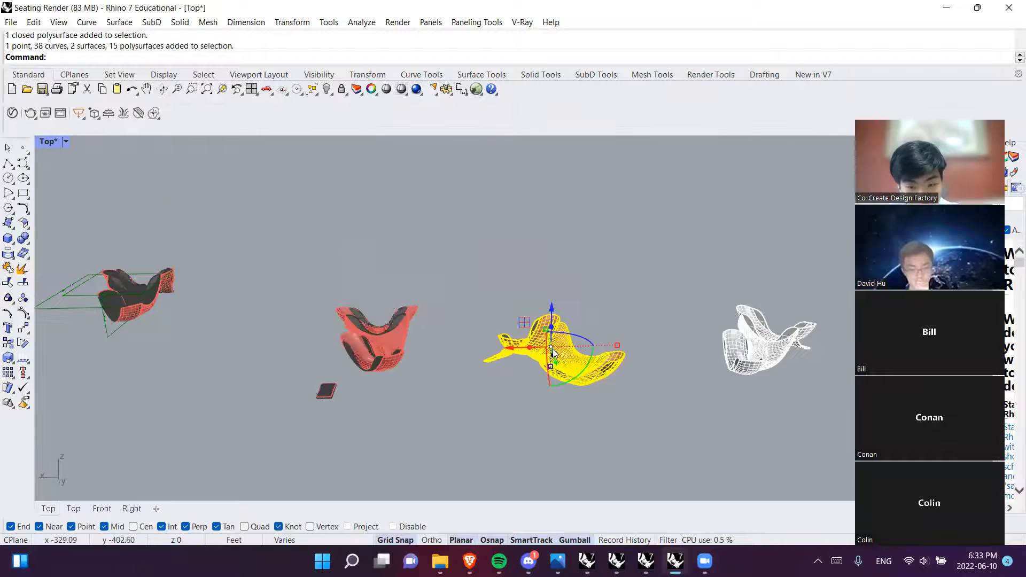
Switch to the Wireframe Seating model and examine the seat from a low angle
click(646, 560)
click(616, 561)
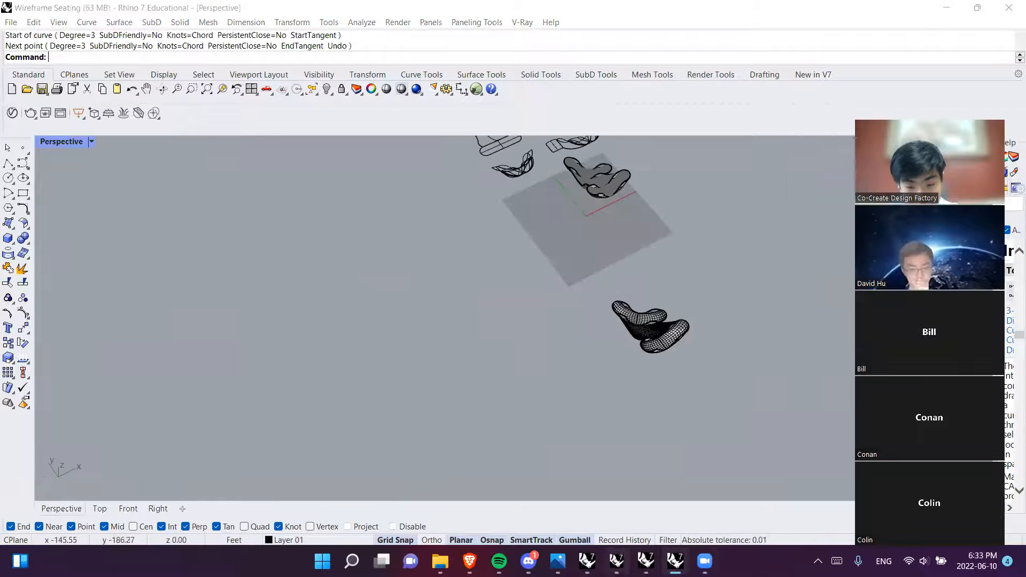
right_drag(595, 327, 549, 356)
scroll(550, 356, up, 10)
shift+right_drag(617, 347, 465, 300)
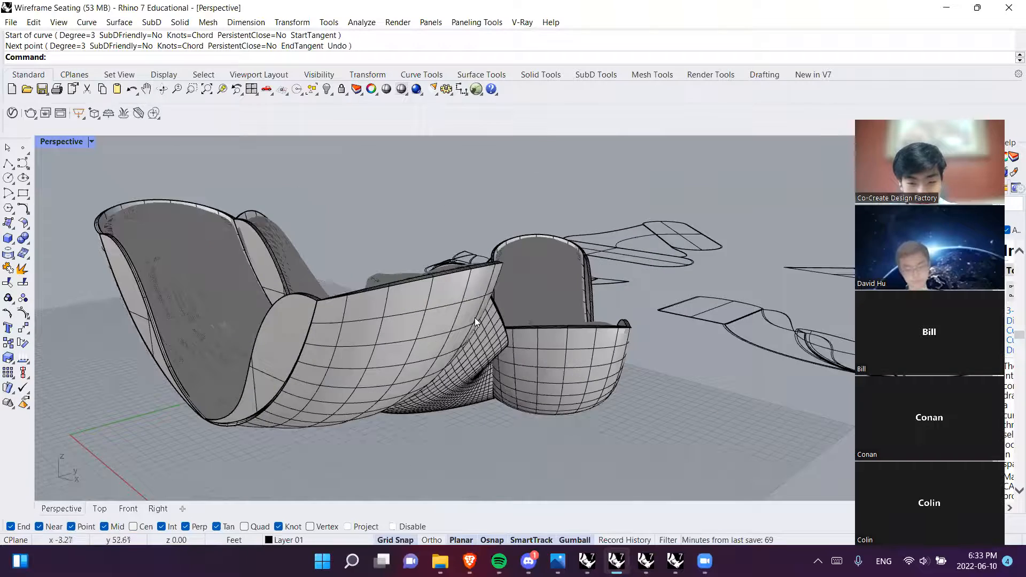
Delete one set of projected line curves beside the seat
scroll(423, 373, down, 4)
right_drag(424, 374, 507, 336)
shift+right_drag(440, 303, 472, 335)
scroll(496, 199, up, 6)
scroll(514, 306, down, 6)
drag(442, 172, 675, 309)
key(Delete)
Examine the remaining elevation line drawings of the seat up close
scroll(476, 297, up, 6)
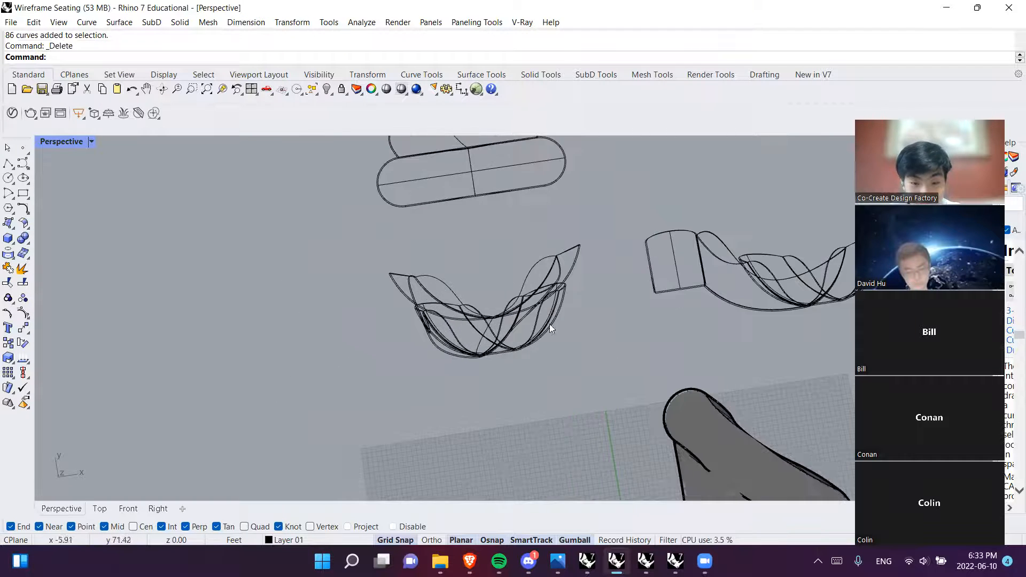
shift+right_drag(670, 278, 464, 296)
scroll(464, 296, up, 5)
shift+right_drag(534, 323, 512, 338)
shift+right_drag(396, 320, 403, 271)
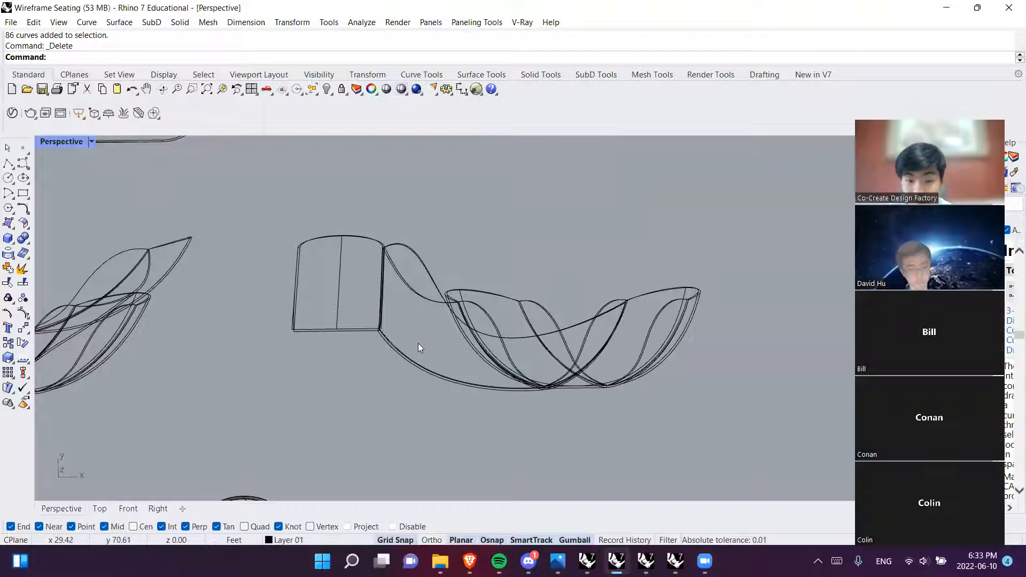
shift+right_drag(454, 267, 816, 390)
shift+right_drag(510, 363, 551, 423)
shift+right_drag(426, 193, 470, 290)
scroll(535, 230, down, 6)
Select the seat's projected line drawings in turn to point out their curves
right_drag(535, 230, 449, 312)
shift+right_drag(499, 243, 436, 230)
drag(423, 219, 533, 412)
drag(563, 212, 641, 411)
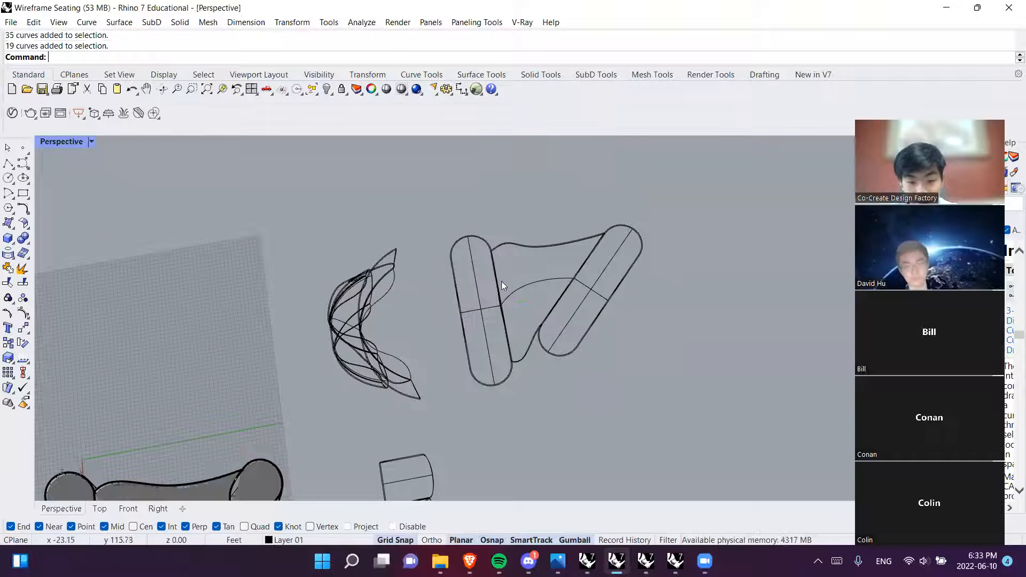
mouse_move(569, 277)
right_down()
mouse_move(476, 282)
mouse_move(505, 236)
mouse_move(469, 294)
mouse_move(657, 207)
right_up()
Glance at the Seating Render and Wireframe Seating models again and return to the Practice 4.3dm model
click(675, 561)
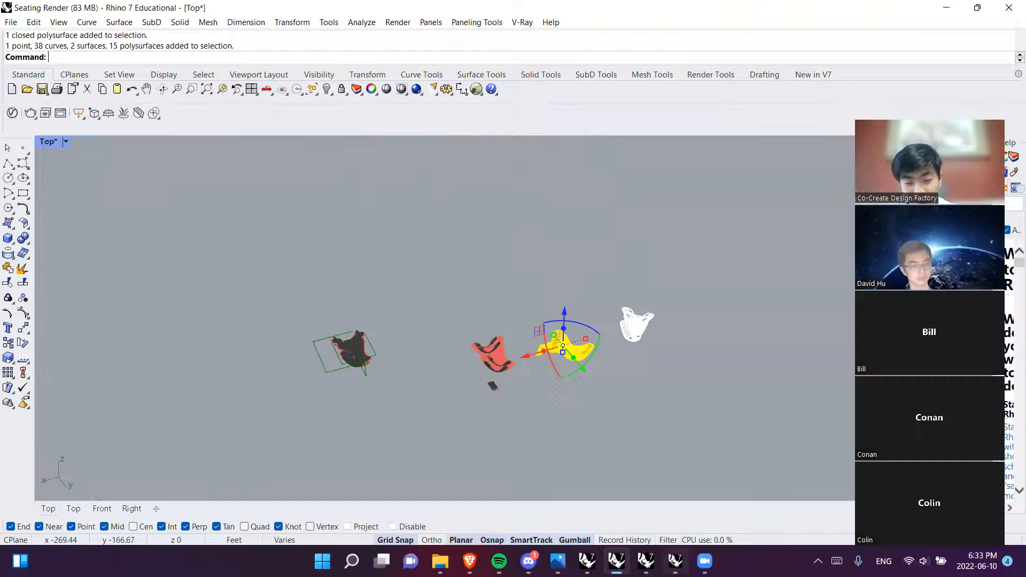
click(641, 560)
click(675, 560)
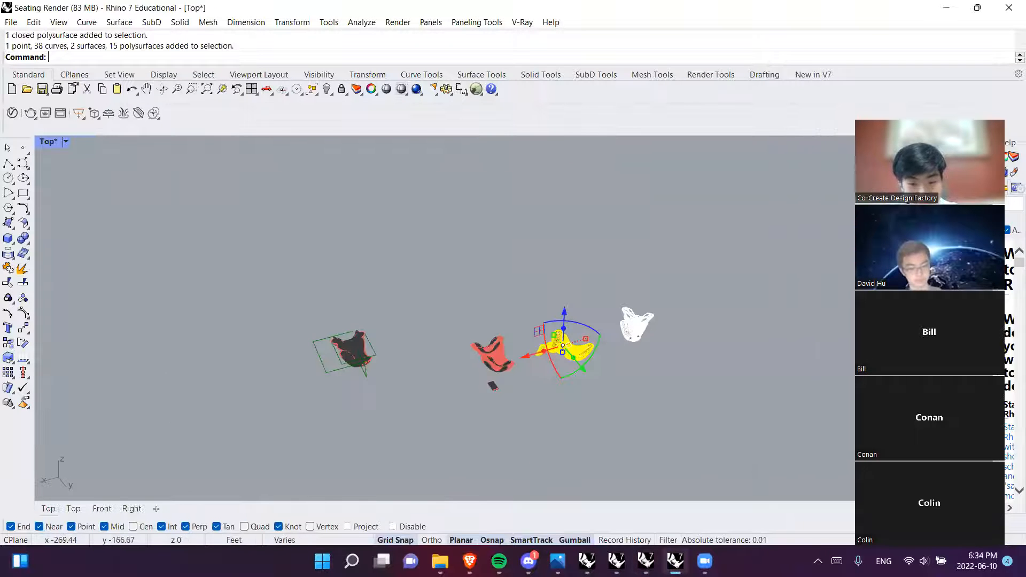
click(616, 561)
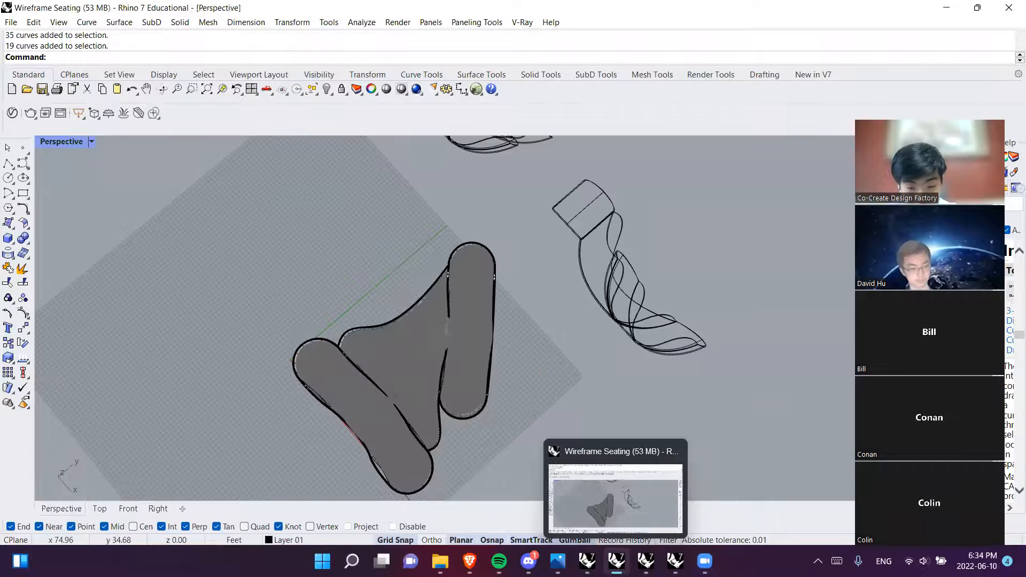
click(586, 560)
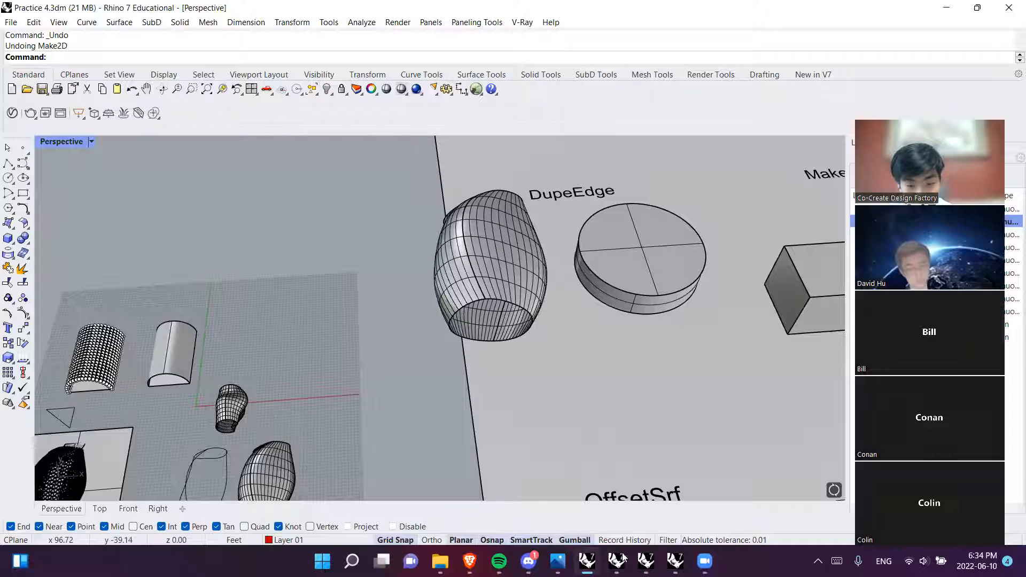
Go to the OffsetCrv exercise, pick out its circle and clear the selection
click(665, 418)
shift+right_drag(685, 402, 386, 412)
key(Escape)
shift+right_drag(660, 344, 327, 431)
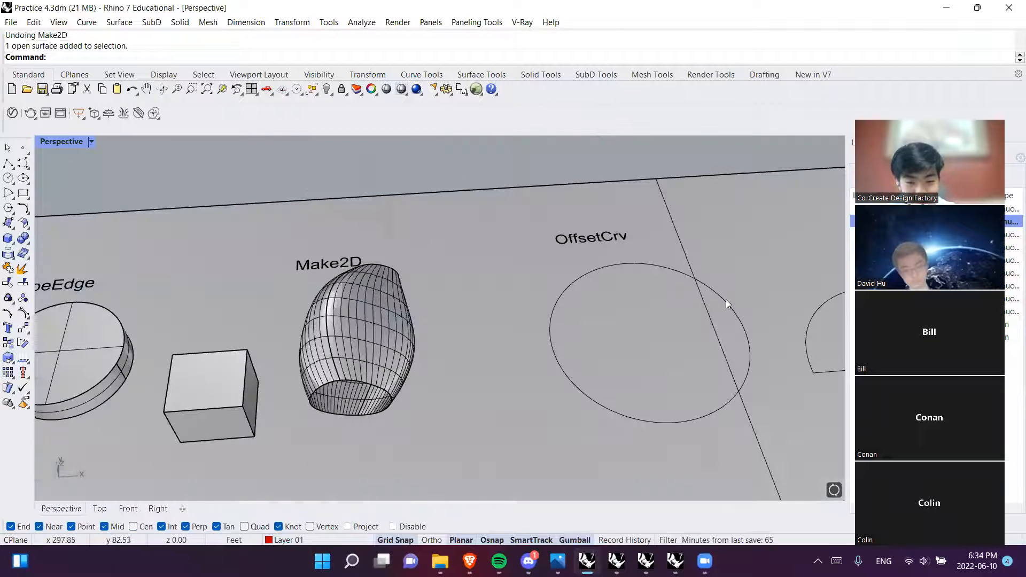
shift+right_drag(641, 294, 407, 333)
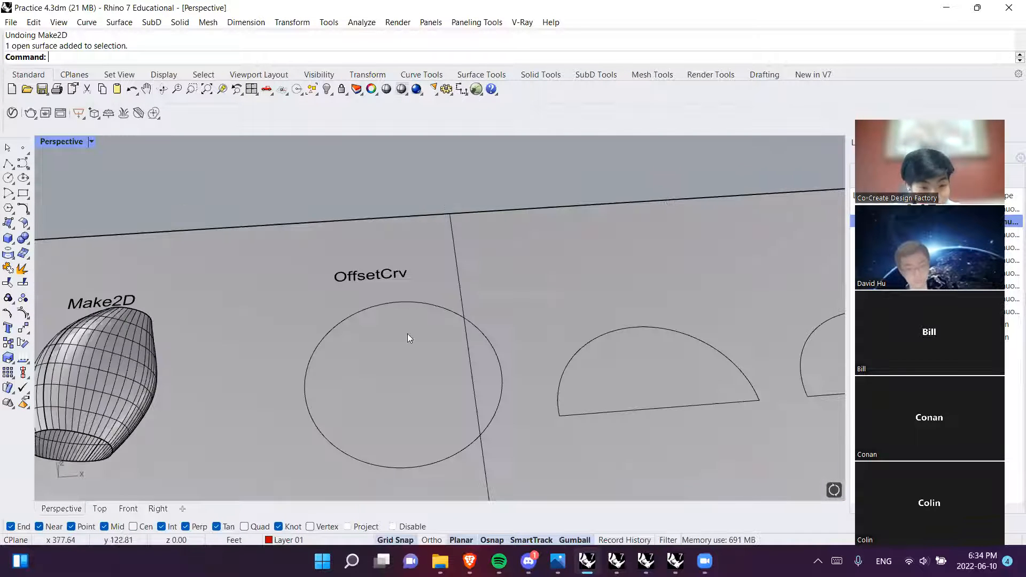
click(421, 301)
key(Escape)
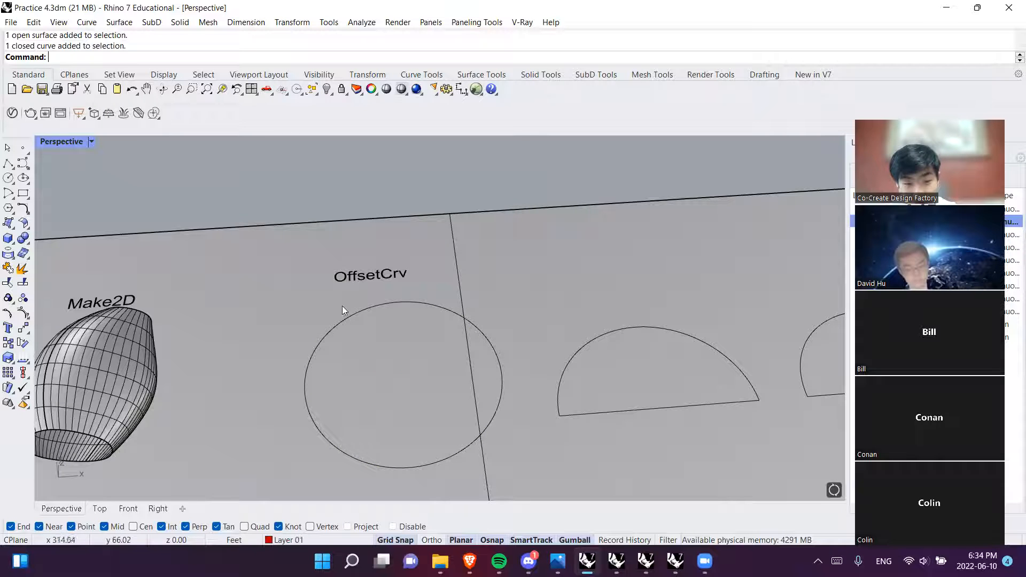
Move the OffsetCrv text label slightly farther above the circle and deselect it
click(404, 273)
click(373, 272)
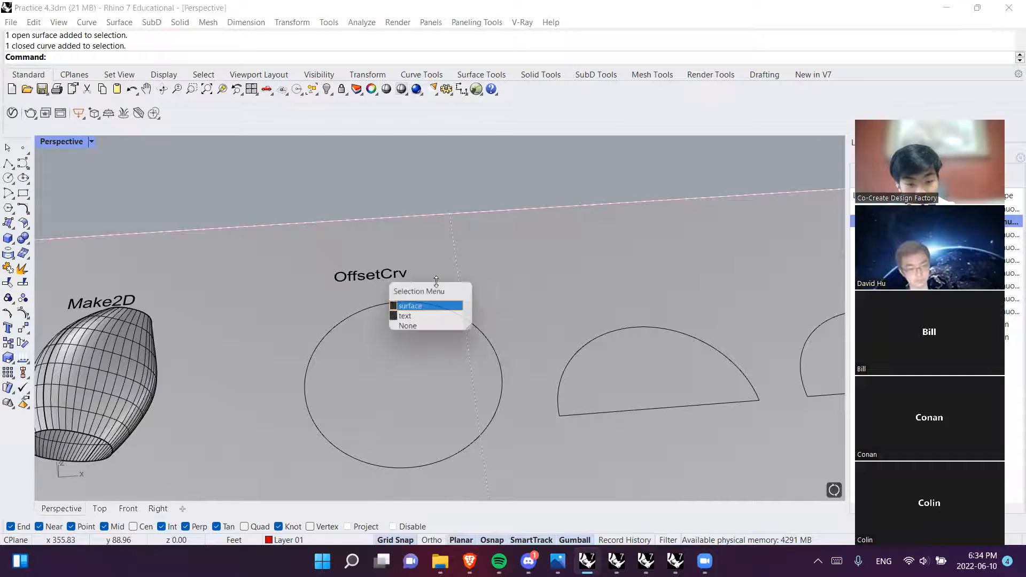
click(414, 305)
click(381, 276)
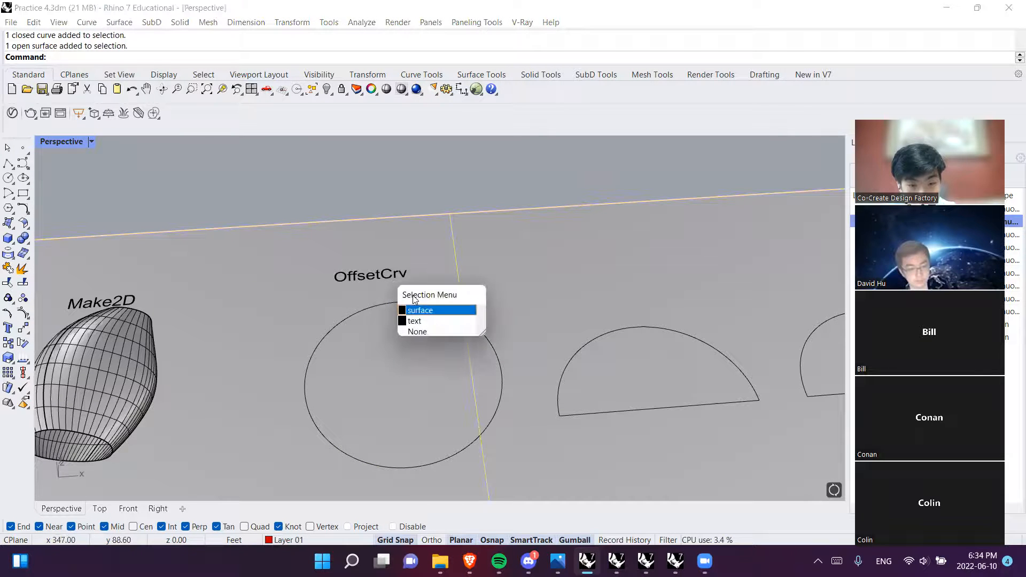
click(417, 321)
drag(405, 265, 422, 237)
click(420, 177)
Look over the practice layout from the DupeEdge and OffsetSrf objects to the OffsetCrv circle and half-circle curves
shift+right_drag(536, 316, 401, 331)
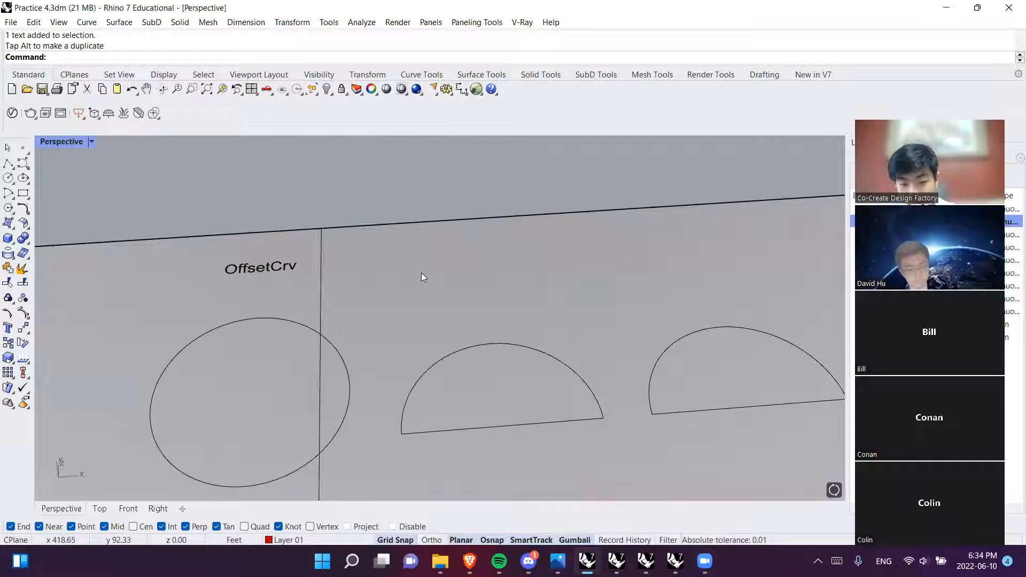
click(297, 326)
click(331, 195)
scroll(303, 251, down, 2)
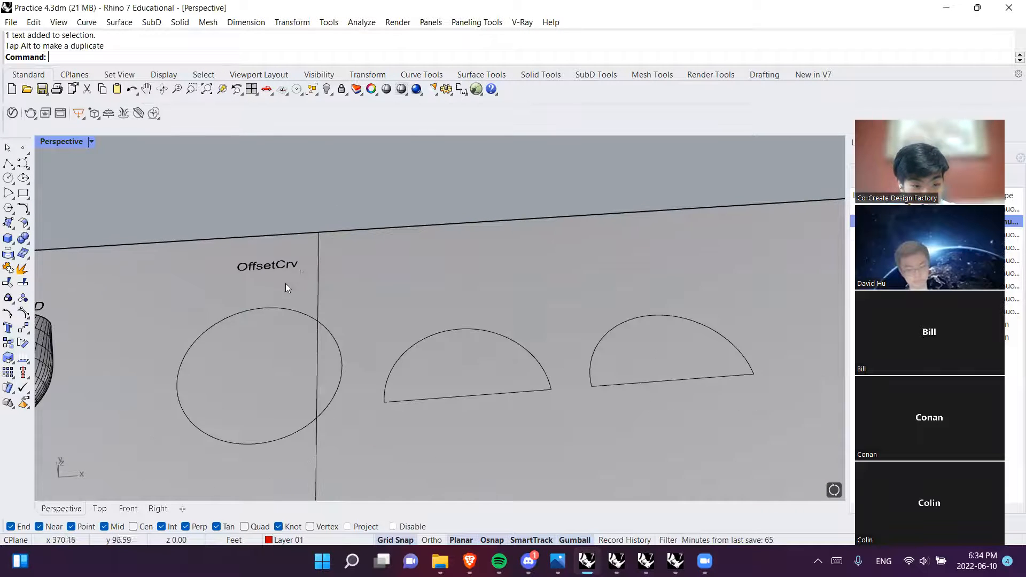
shift+right_drag(285, 283, 472, 320)
scroll(472, 320, down, 5)
shift+right_drag(356, 357, 575, 282)
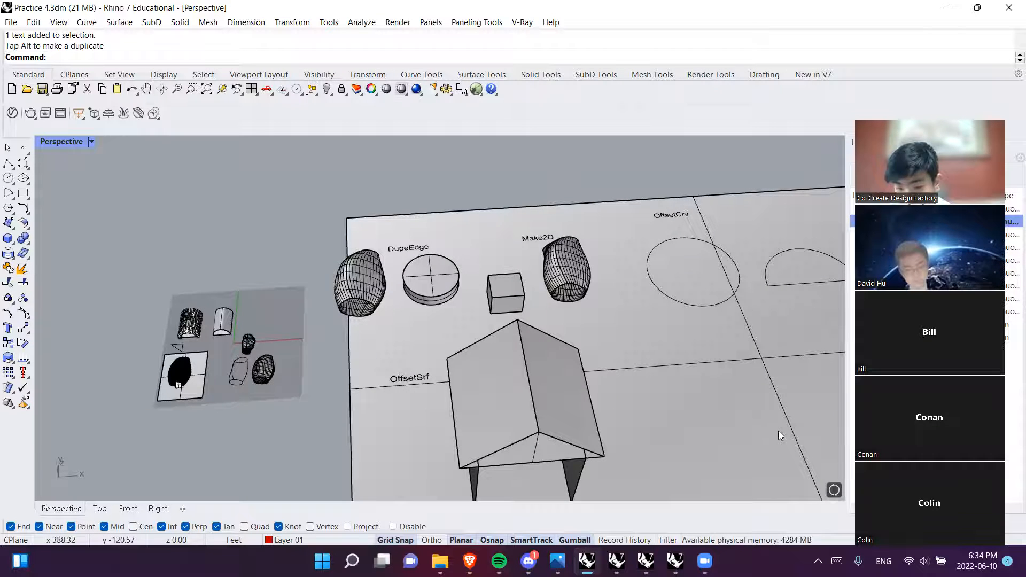
shift+right_drag(726, 250, 431, 312)
scroll(431, 312, up, 5)
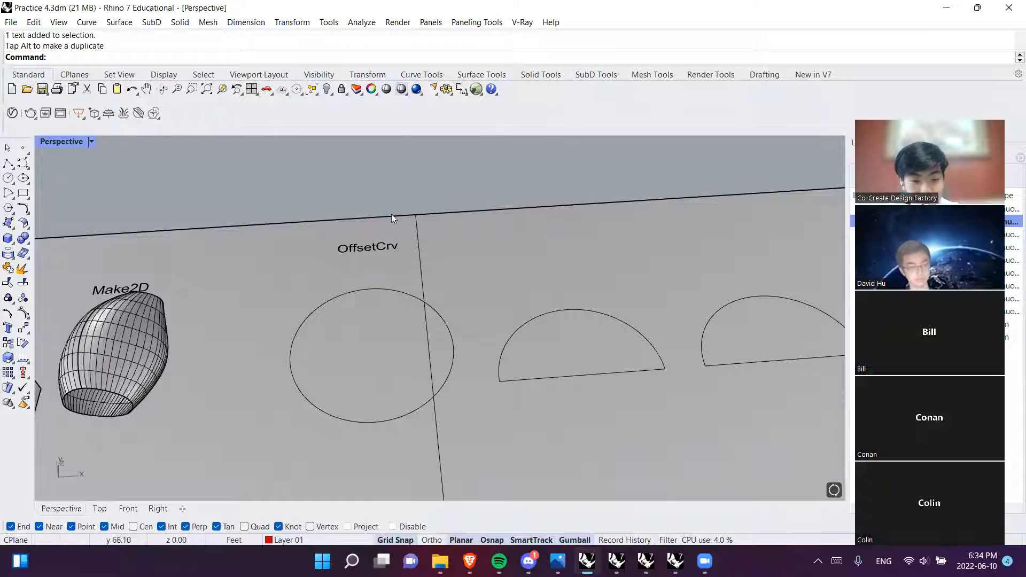
text(Offset)
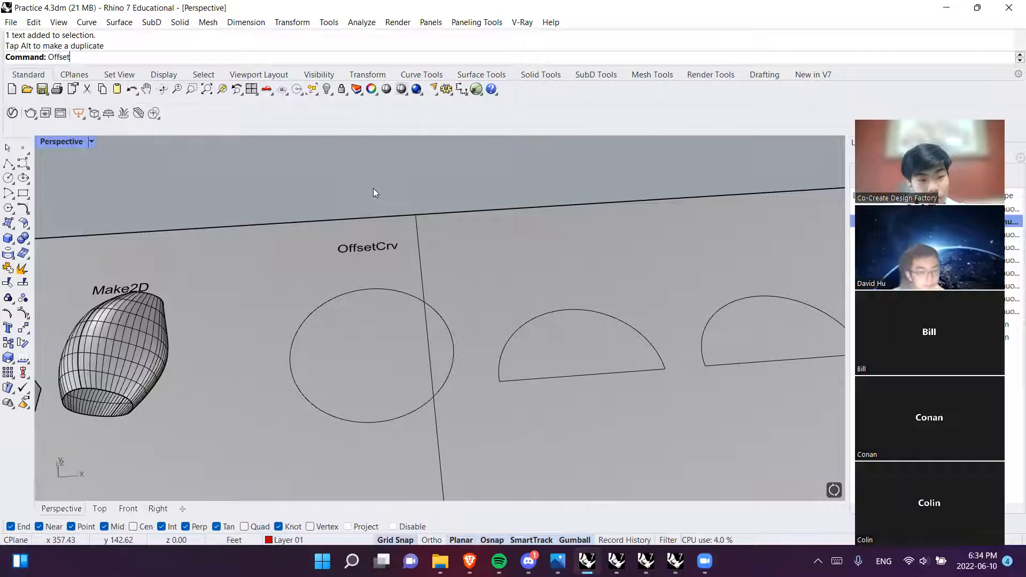
key(Return)
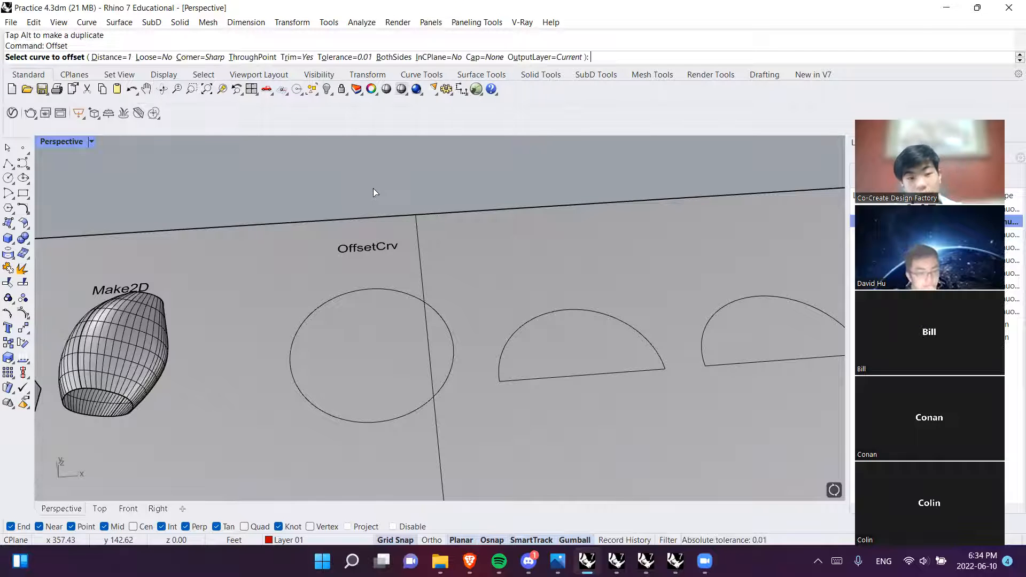
key(Escape)
click(383, 244)
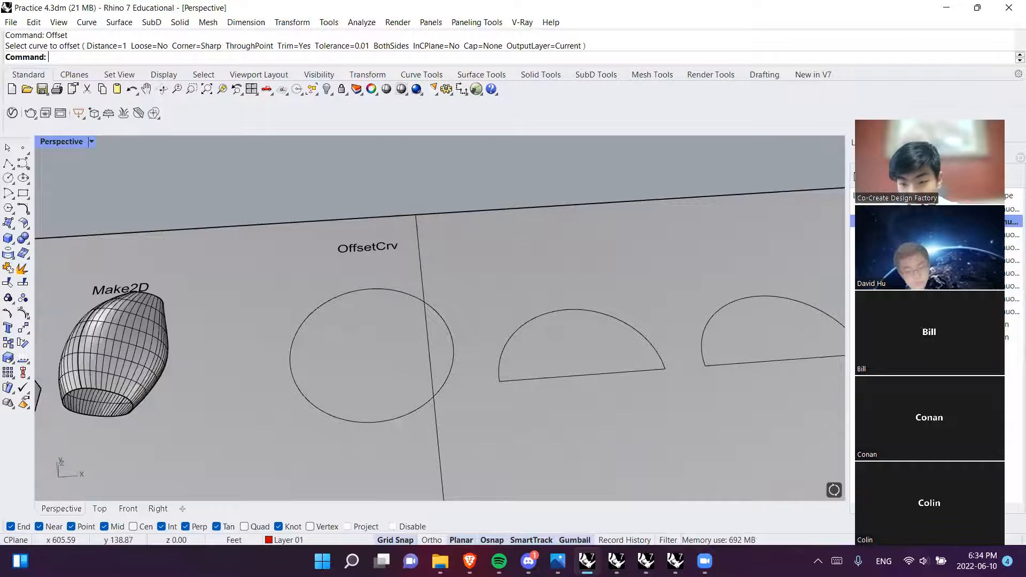
Make the Default layer current and clear the selection in the viewport
drag(902, 277, 519, 42)
click(898, 208)
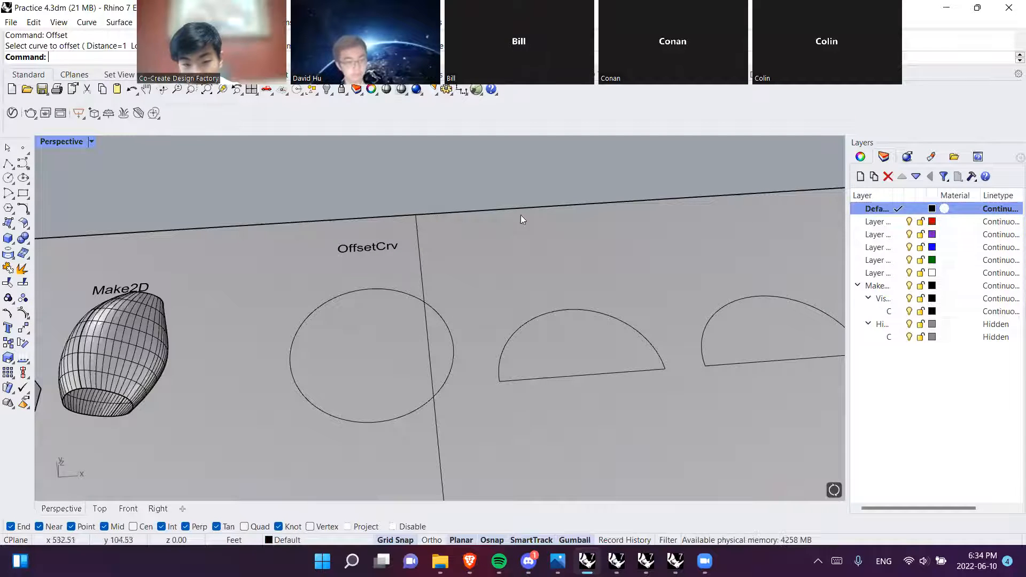
click(383, 243)
key(Escape)
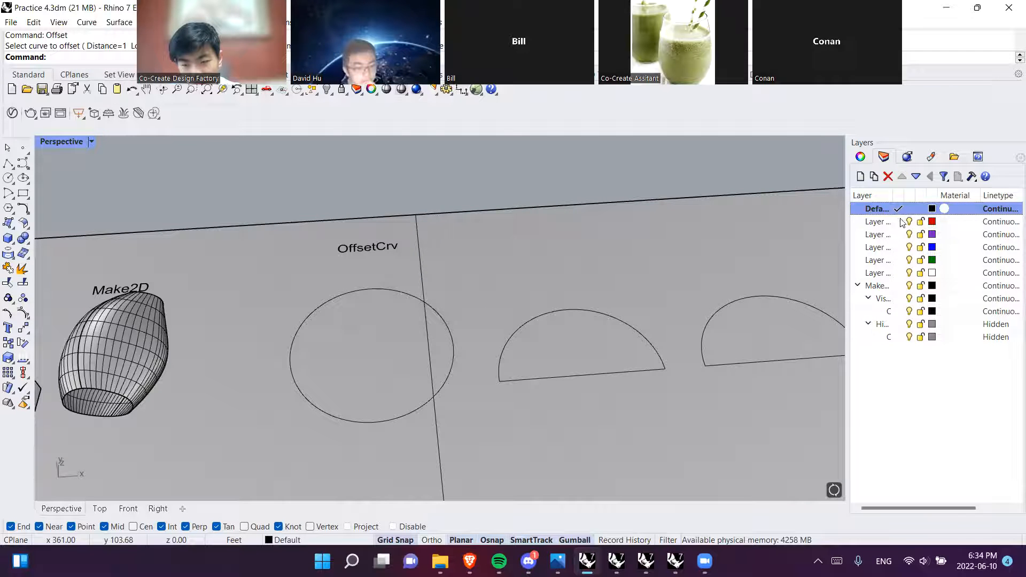
click(878, 222)
click(378, 247)
click(341, 219)
click(313, 197)
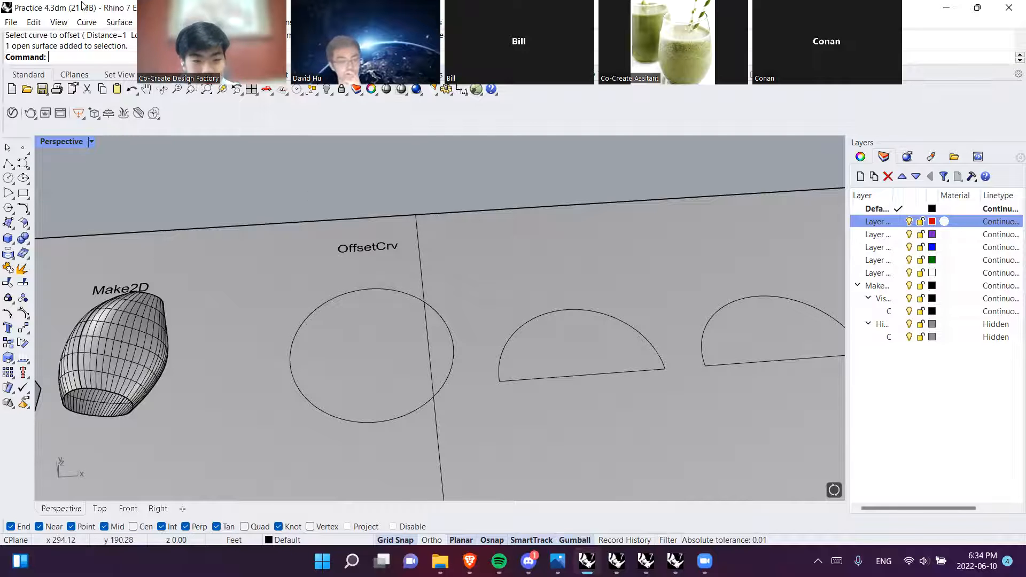
text(Offset)
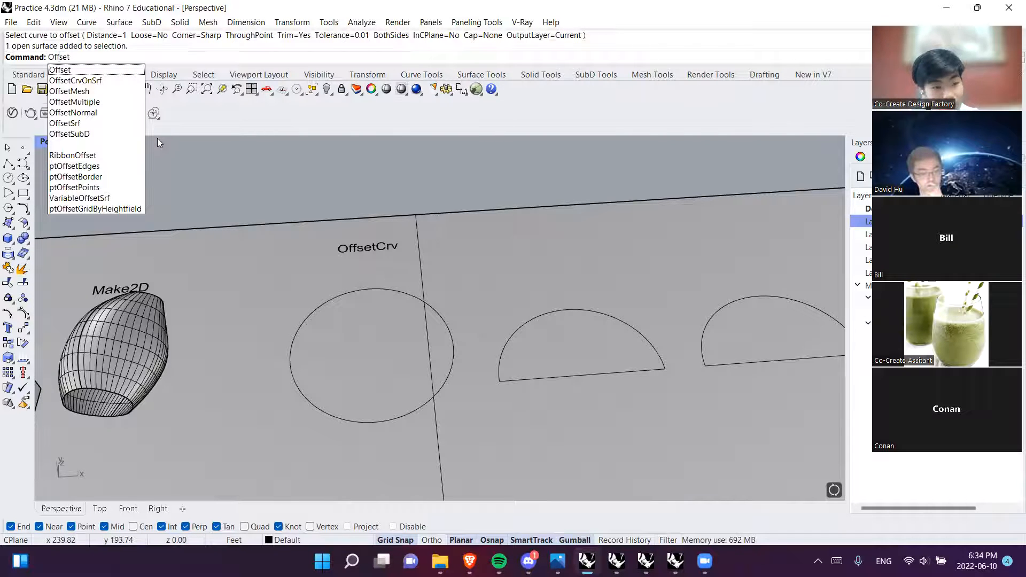
key(Return)
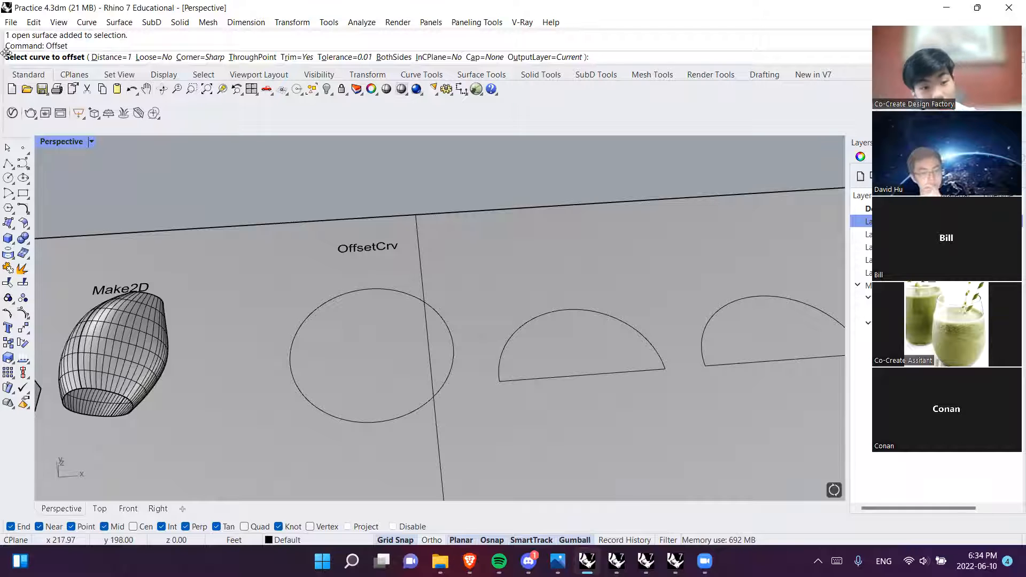
click(363, 290)
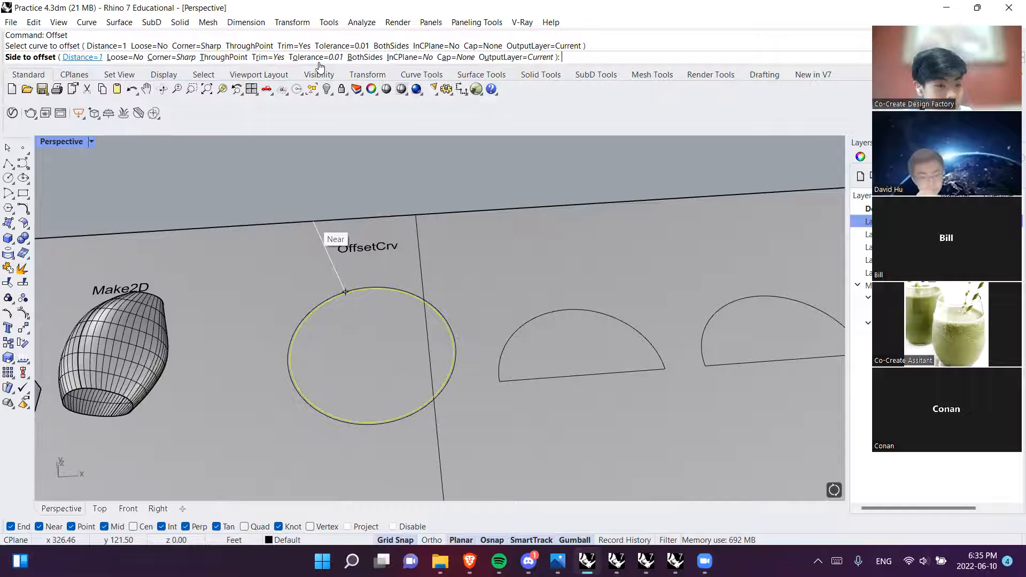
click(81, 56)
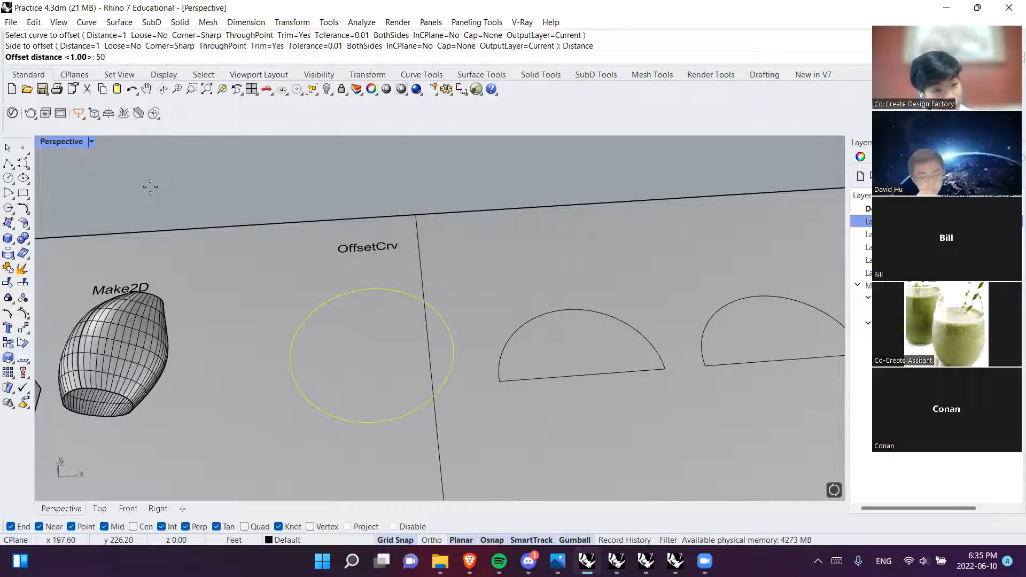
text(50)
key(Return)
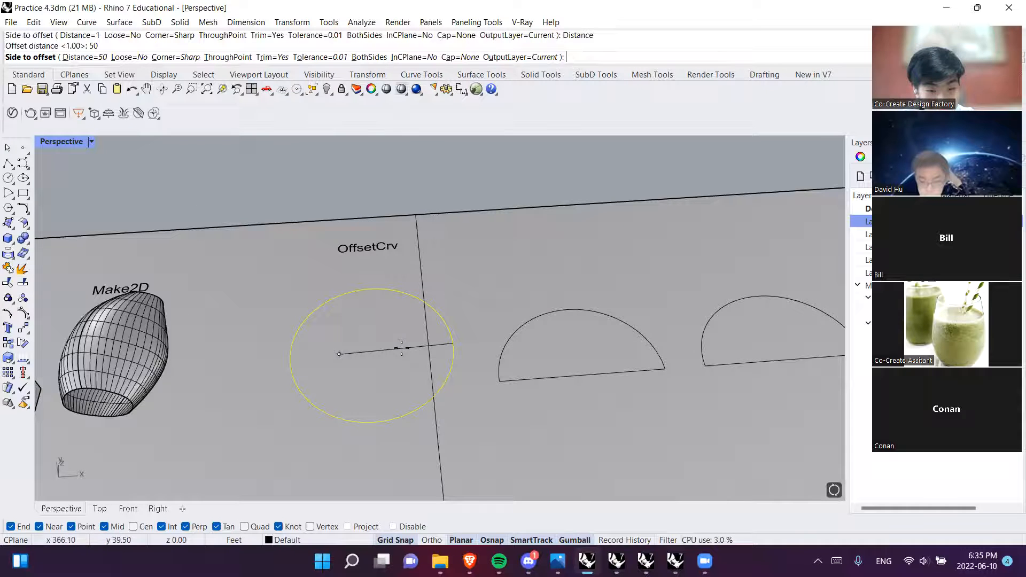
key(Escape)
key(Return)
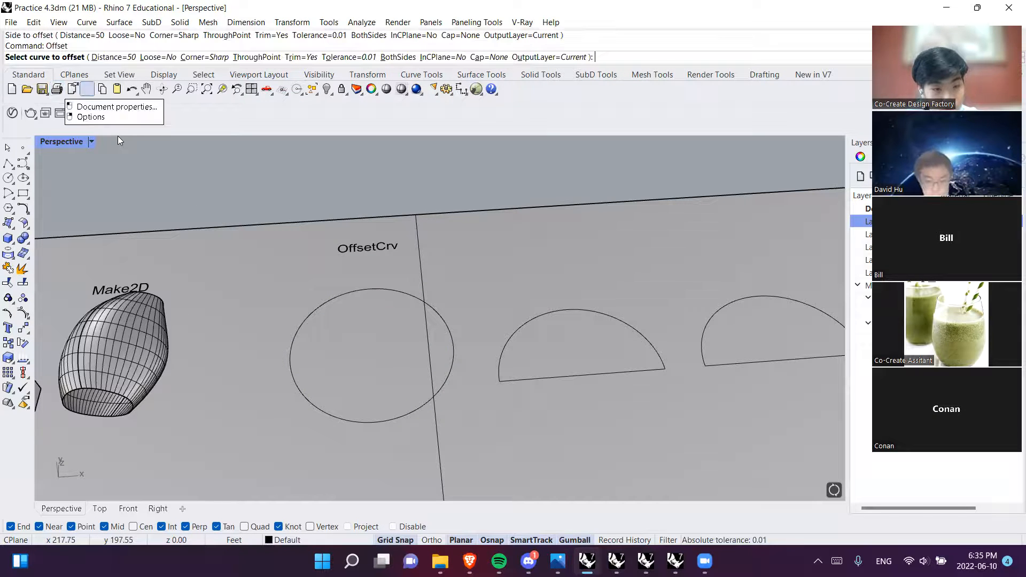
click(358, 293)
key(Escape)
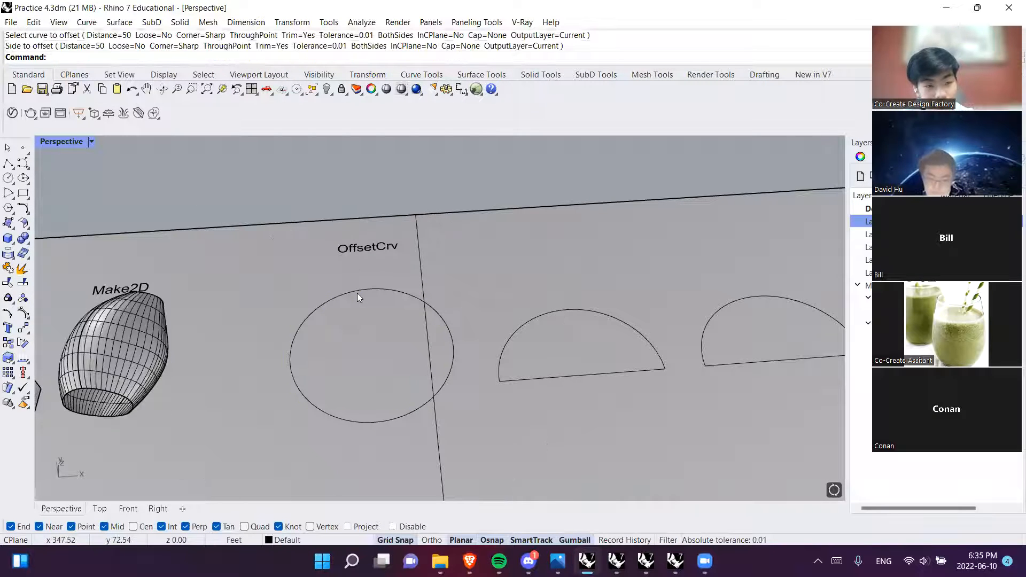
Offset the OffsetCrv circle inward by a distance of 10
key(Return)
click(362, 296)
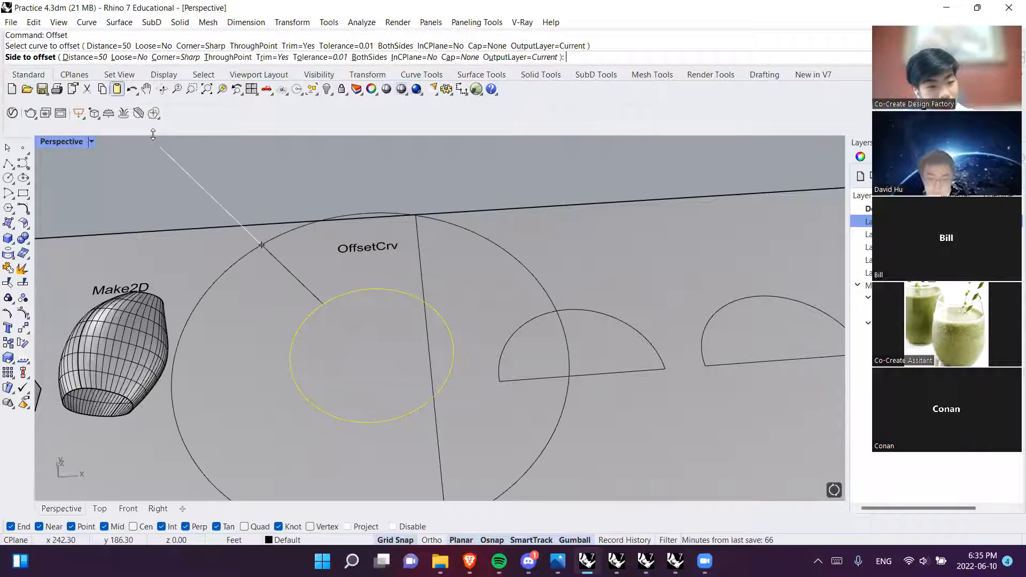
text(d)
key(Return)
text(10)
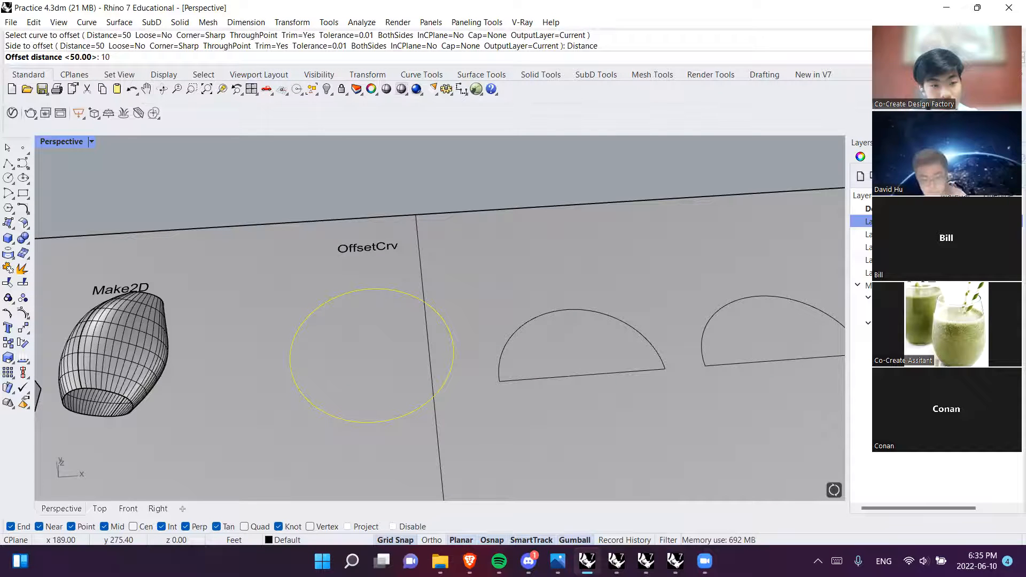
key(Return)
scroll(419, 257, up, 3)
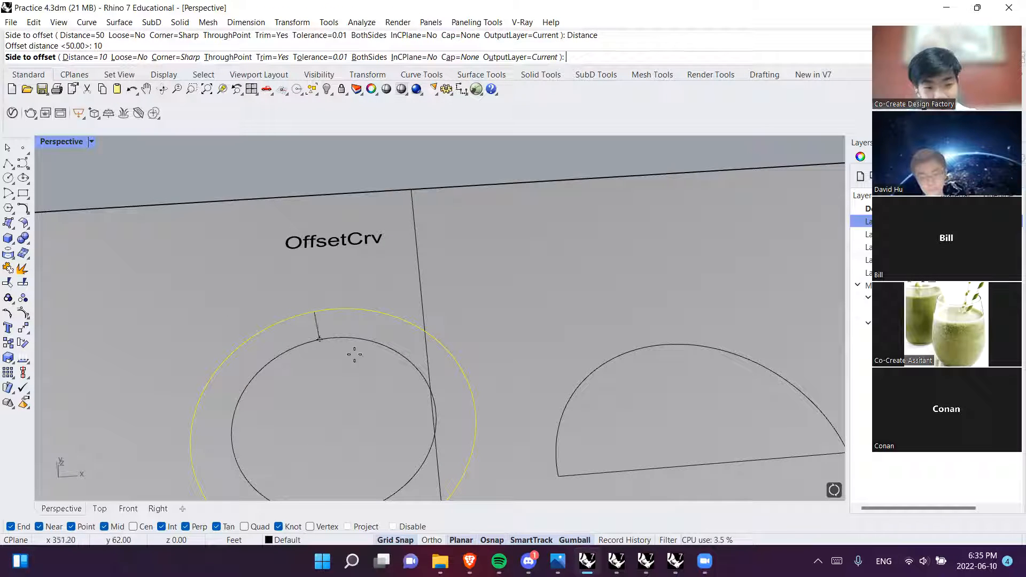
shift+right_drag(293, 437, 328, 389)
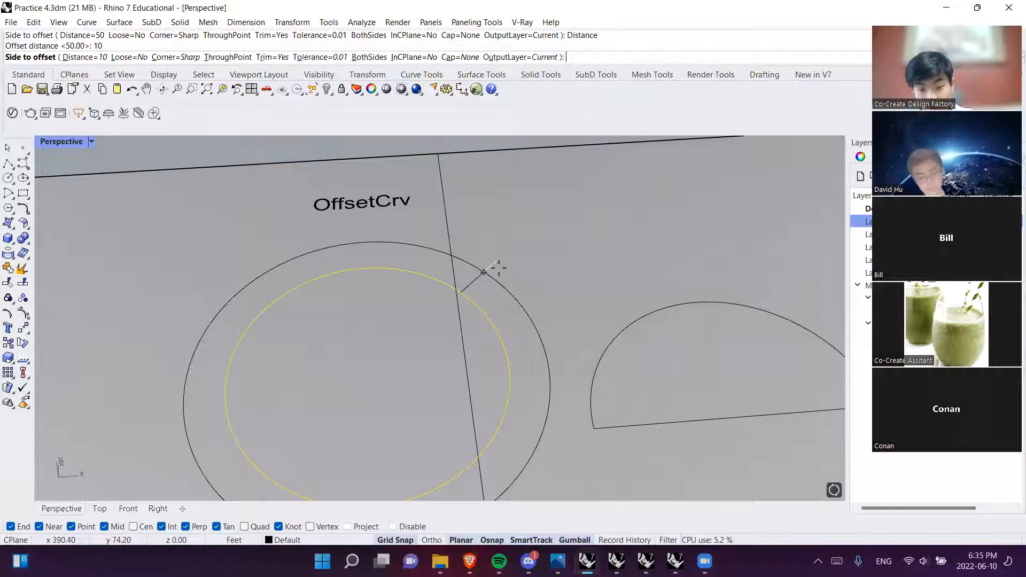
click(343, 390)
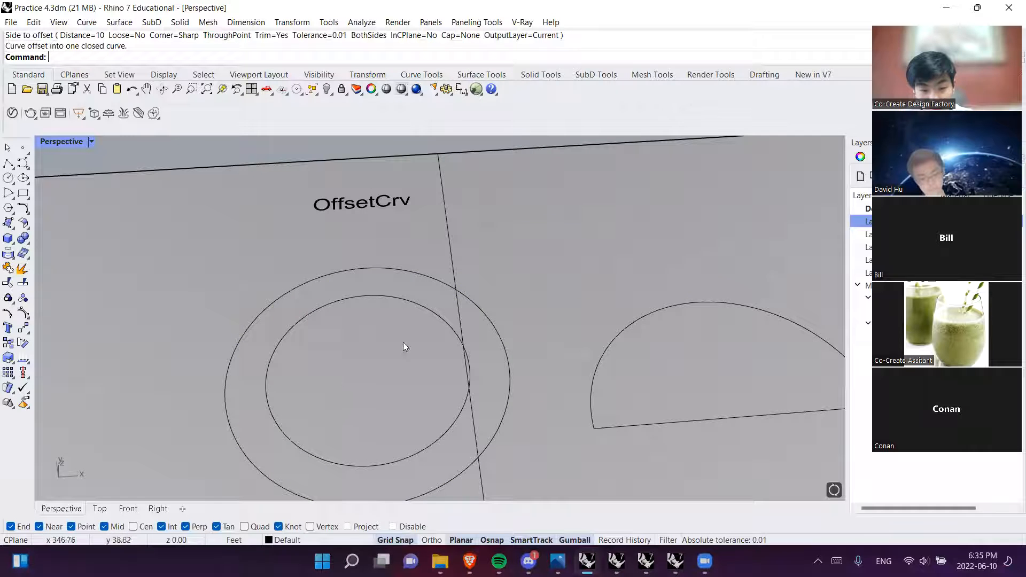
Offset the original OffsetCrv circle outward by the same distance of 10 and clear the selection
click(474, 298)
right_click(475, 298)
click(526, 276)
key(Escape)
click(488, 280)
key(Escape)
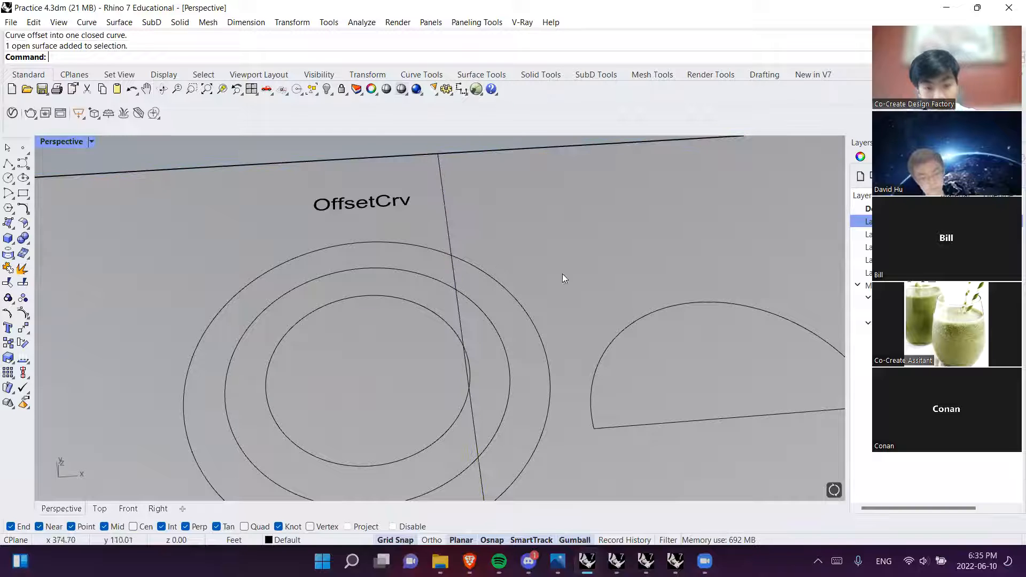
Add a center mark to the innermost circle and deselect it
click(406, 300)
text(Cen)
key(Return)
click(455, 249)
click(395, 150)
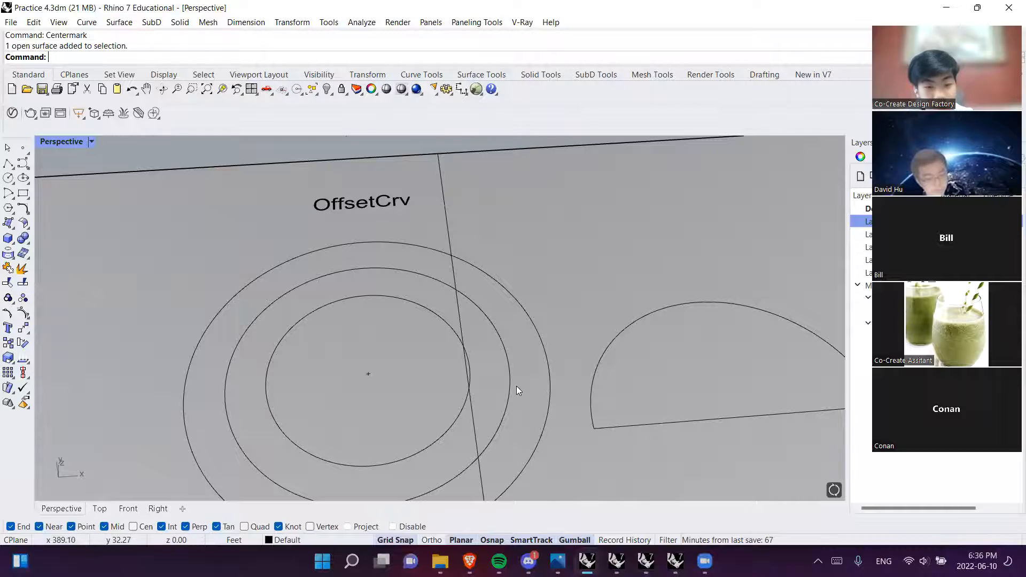
Explode the closed half-circle nearest the circles and delete its straight base segment
shift+right_drag(516, 386, 373, 330)
click(569, 263)
shift+right_drag(596, 313, 346, 364)
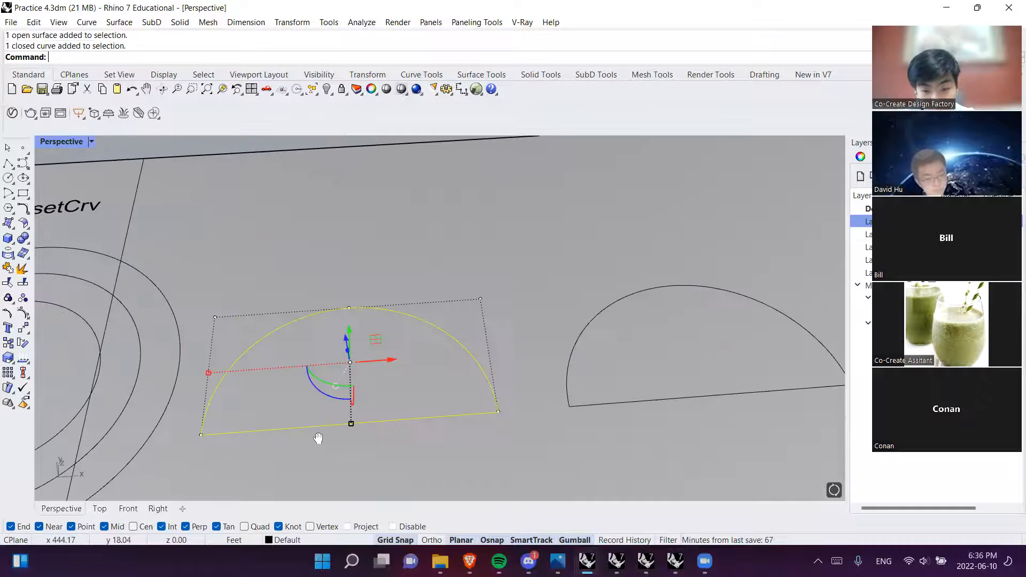
click(463, 417)
click(465, 412)
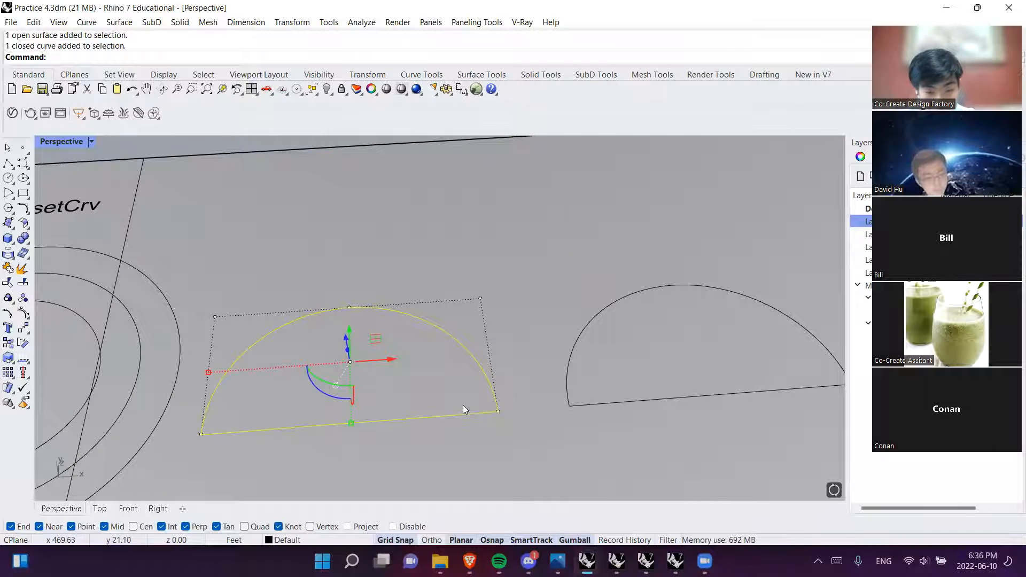
text(explode)
key(Return)
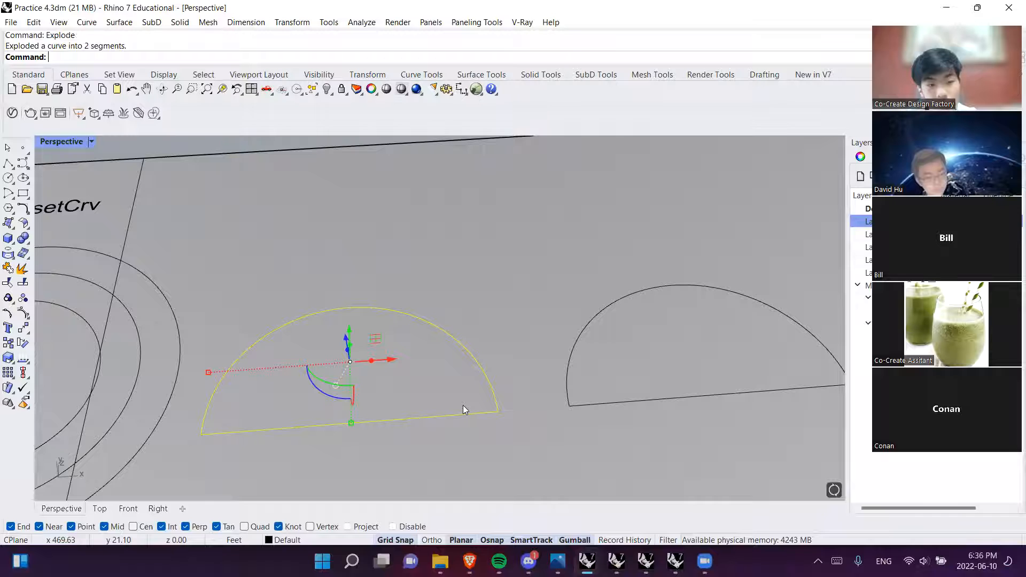
click(476, 418)
click(482, 414)
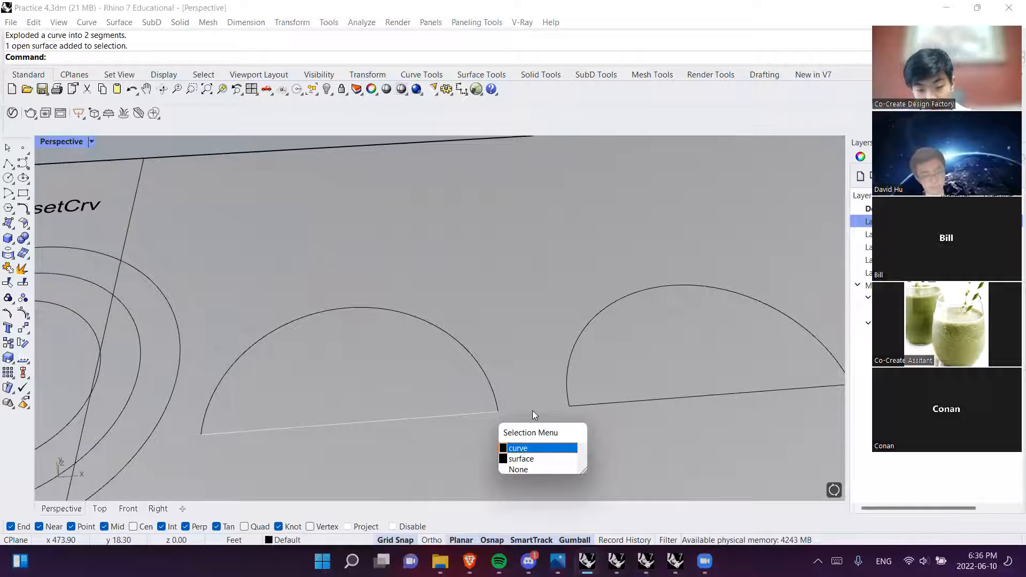
click(531, 449)
key(Delete)
Explode the second closed half-circle and delete its straight base segment
click(595, 404)
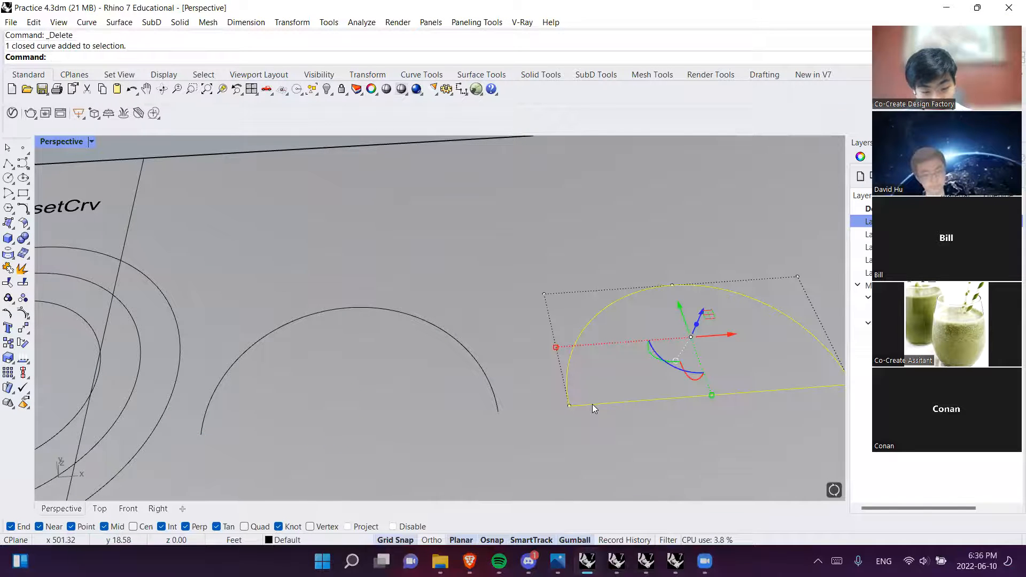
text(explode)
key(Return)
click(593, 404)
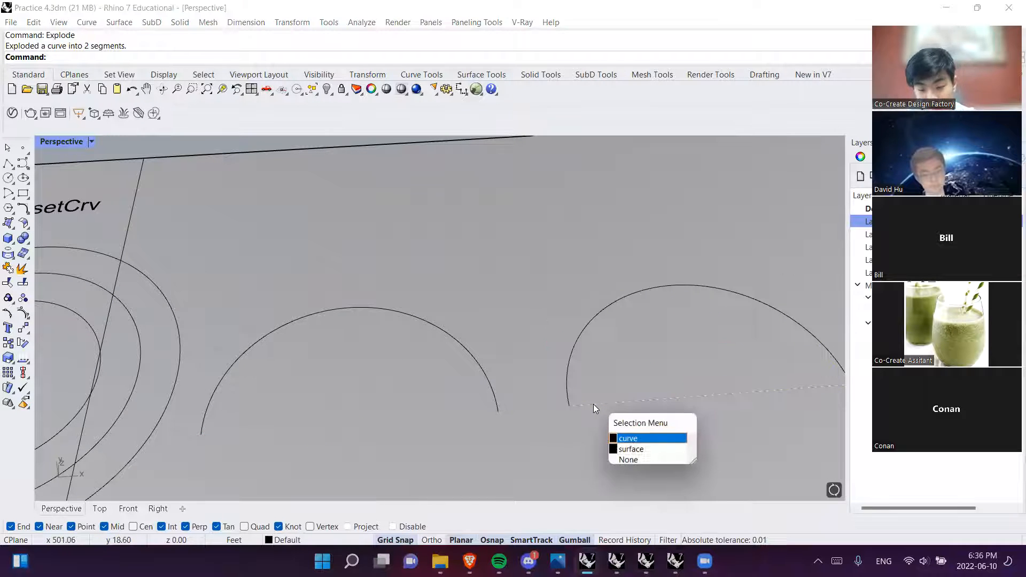
click(636, 448)
key(Delete)
Offset the open arc nearest the circles outward by a distance of 10
click(429, 326)
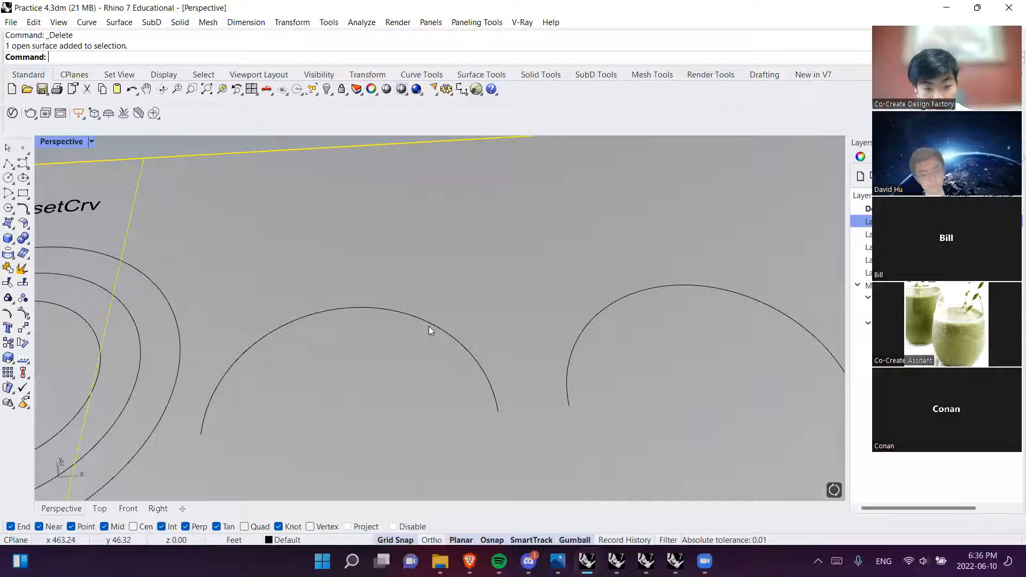
click(355, 307)
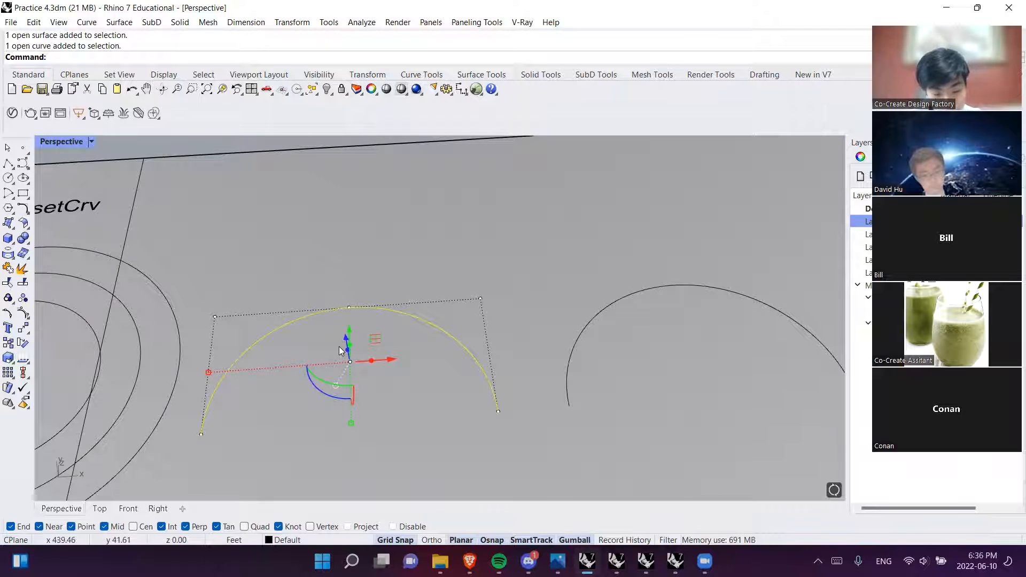
key(Return)
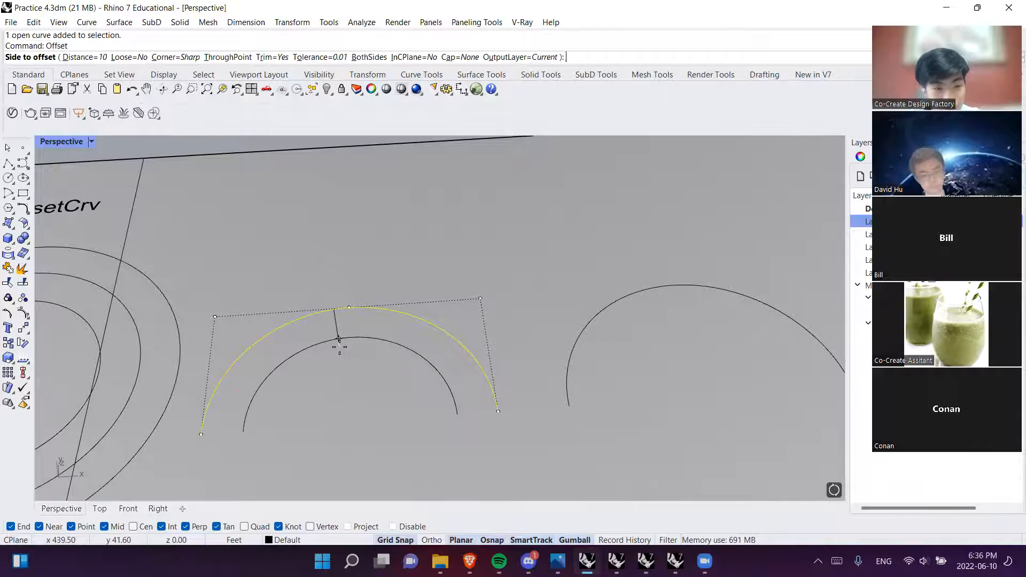
click(493, 270)
key(Escape)
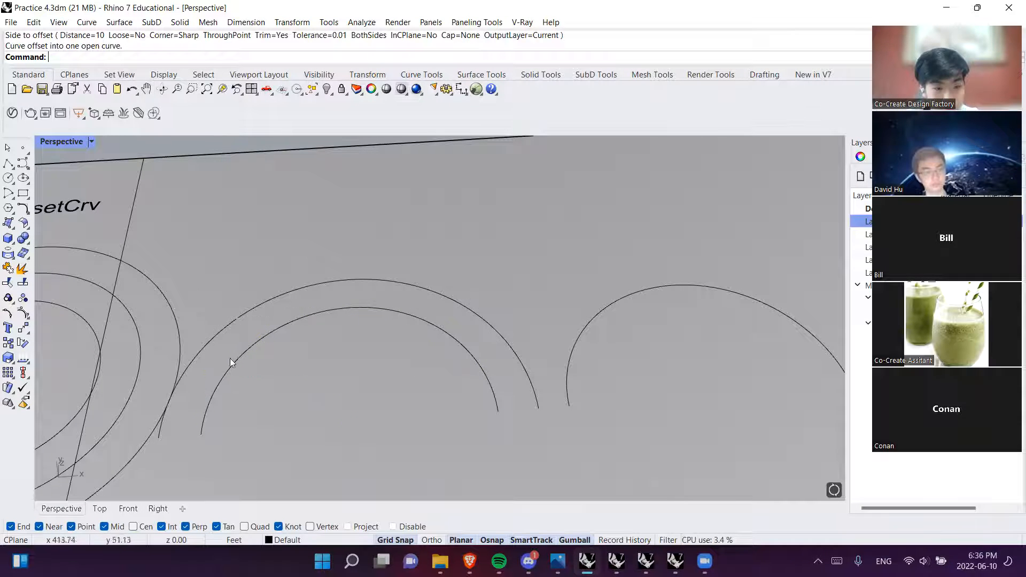
Copy the second arc, move the copy along the Y axis above the original, and paste another copy in place
shift+right_drag(623, 314, 467, 330)
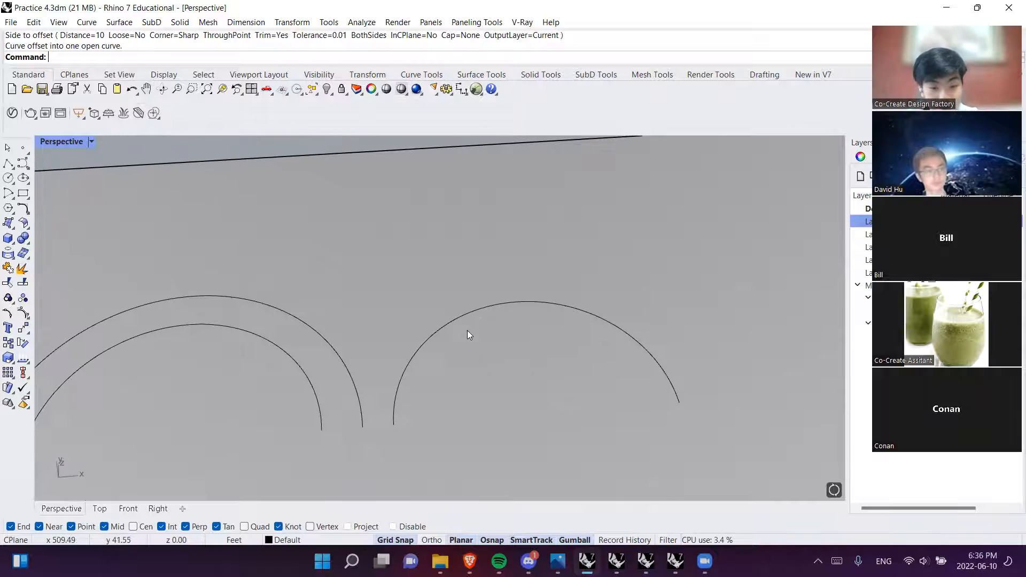
click(481, 310)
click(509, 353)
key(ctrl+c)
key(ctrl+v)
drag(519, 324, 508, 270)
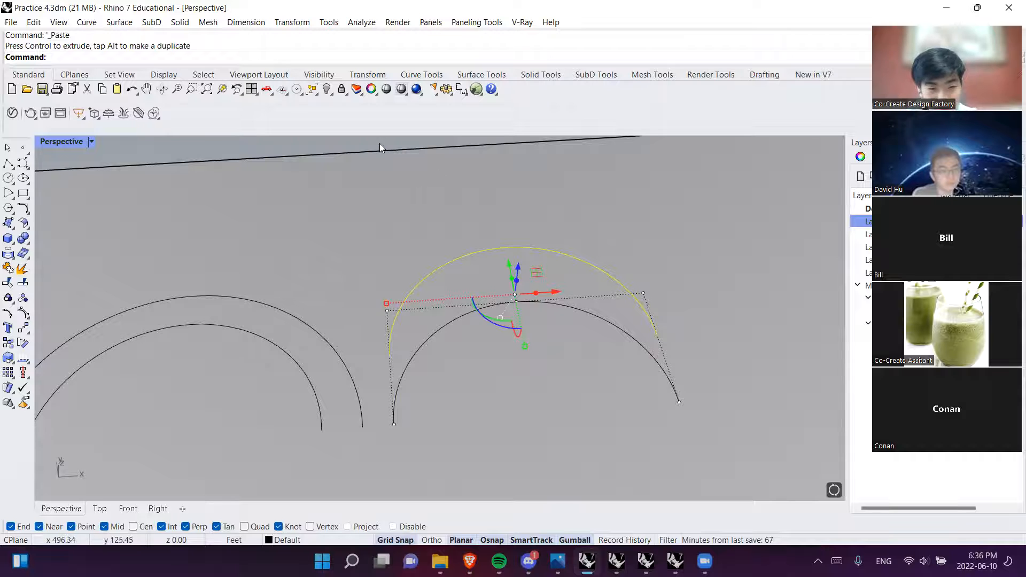
key(ctrl+v)
Move the two offset arcs and the pair of copied arcs together along the X axis, away from the circles
right_drag(296, 341, 323, 239)
click(323, 239)
shift+click(362, 250)
shift+click(644, 217)
shift+click(647, 268)
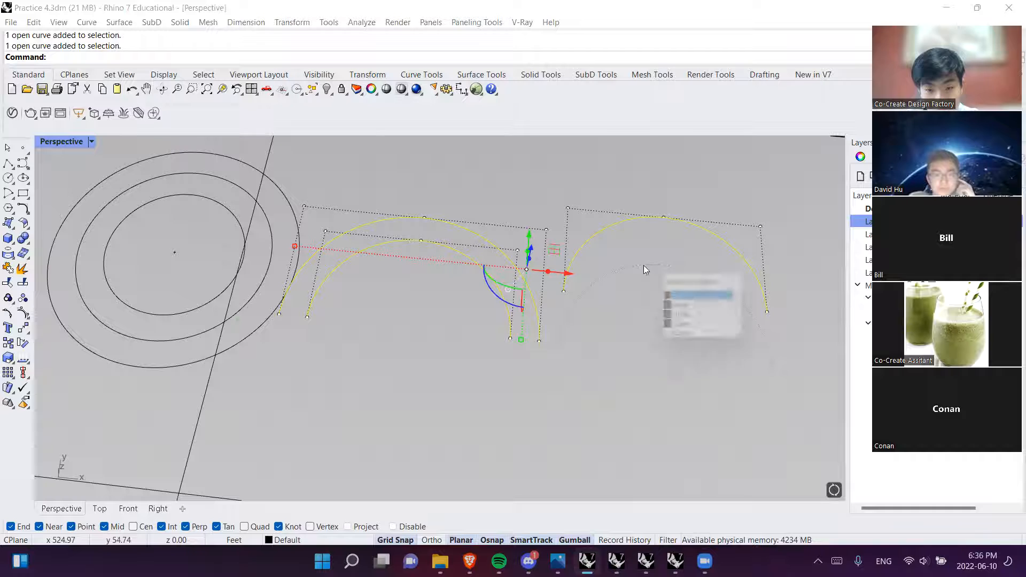
click(687, 293)
drag(564, 271, 685, 290)
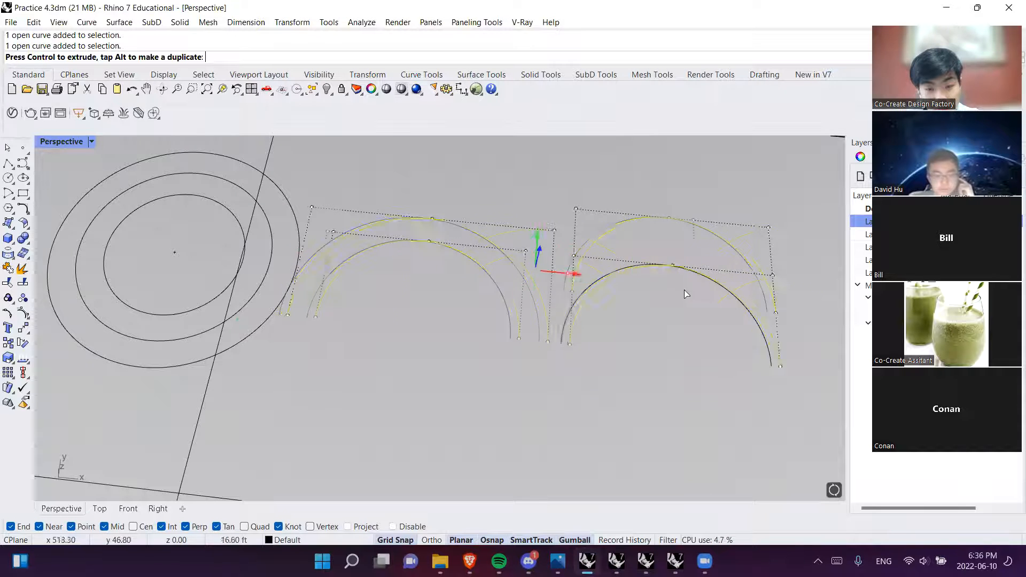
click(607, 346)
shift+right_drag(533, 311, 358, 310)
scroll(358, 309, up, 2)
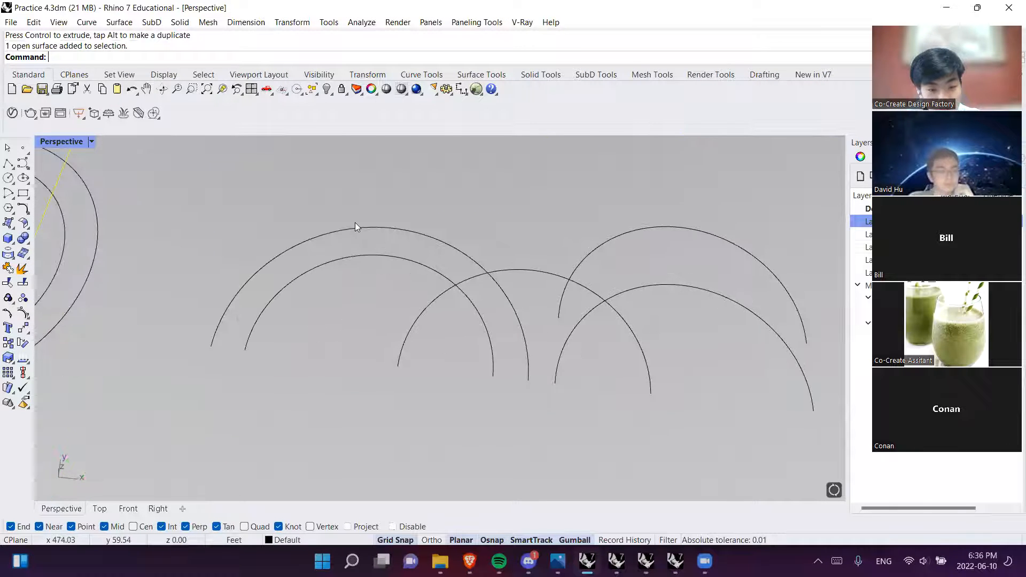
Undo the last move of the arcs and redo it
key(ctrl+z)
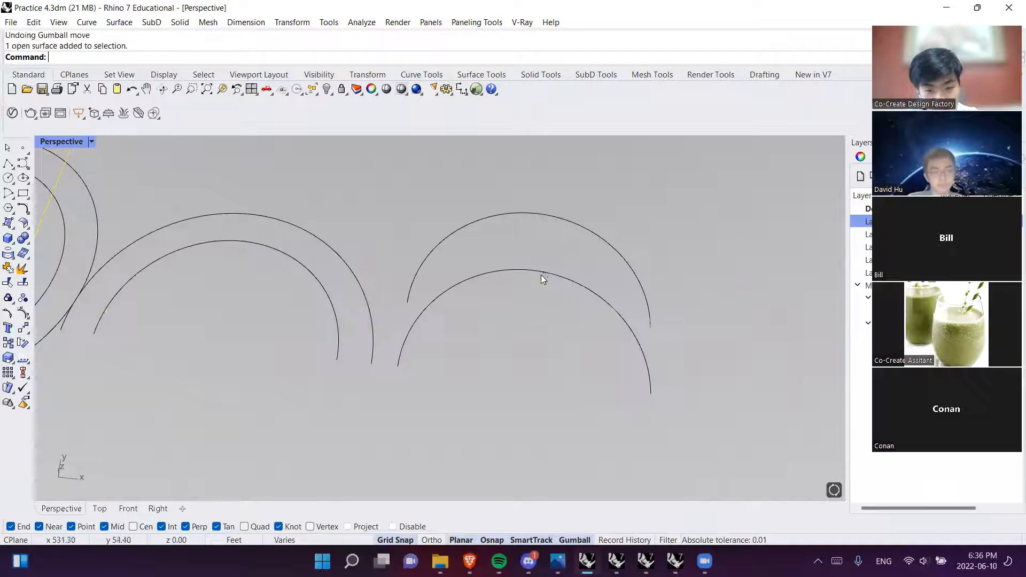
click(543, 272)
key(ctrl+y)
Delete the three stacked duplicate arcs that overlap the offset pair and the copied pair
click(540, 272)
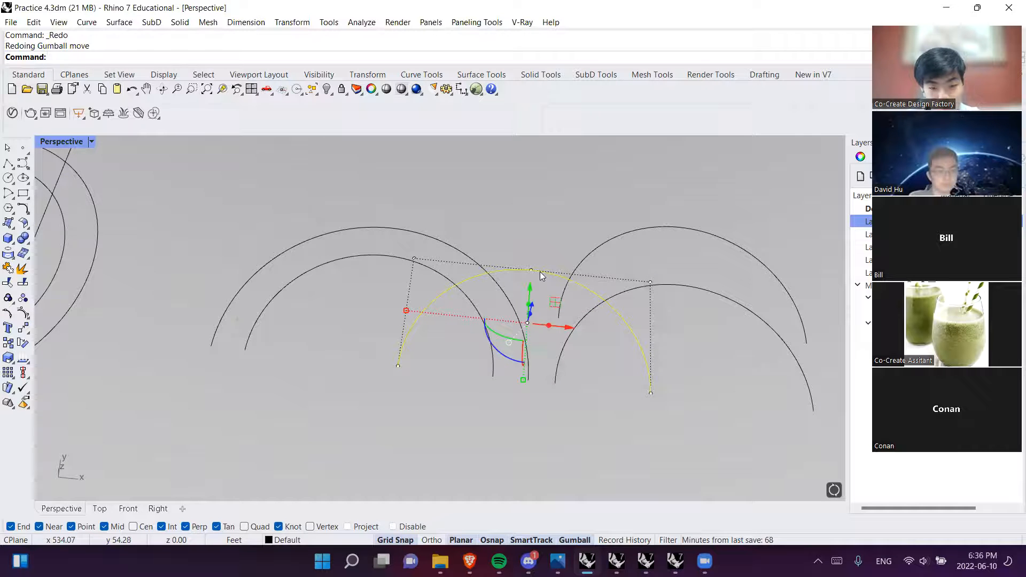
click(532, 271)
click(589, 289)
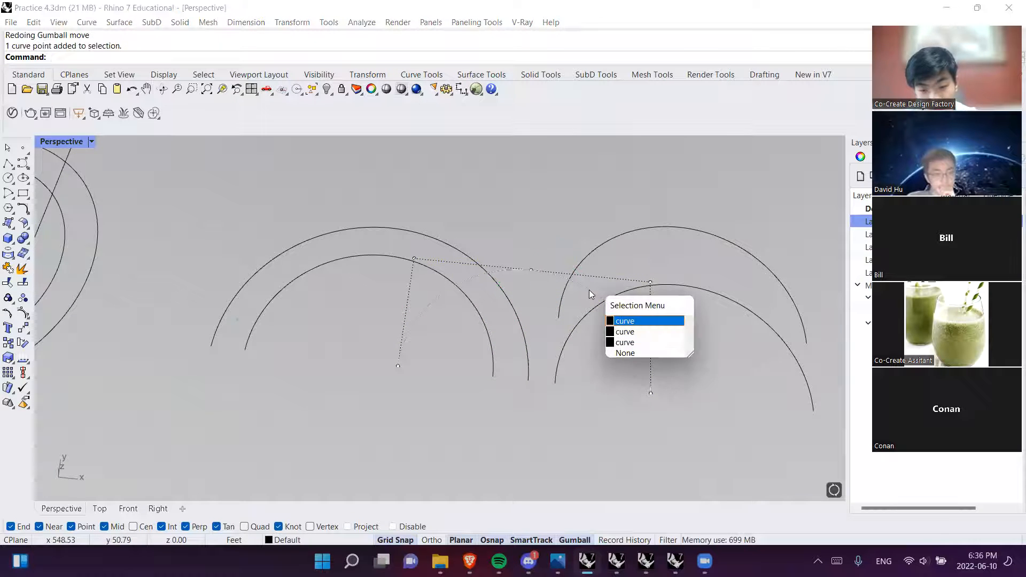
click(618, 319)
key(Delete)
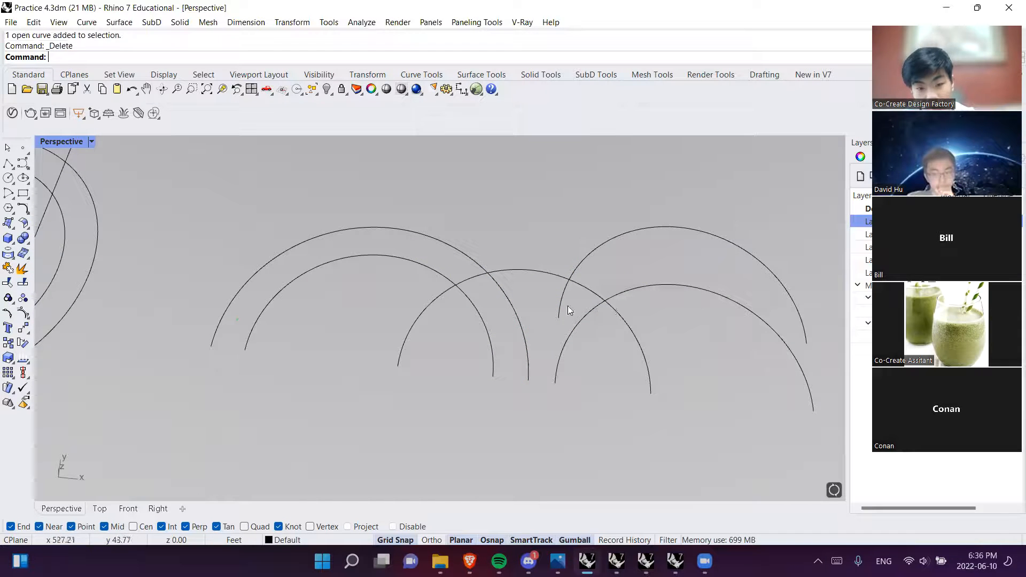
click(544, 275)
click(544, 276)
click(601, 303)
key(Delete)
click(538, 273)
key(Delete)
Compare the spacing and end points of the offset arc pair with those of the copied arc pair
click(332, 265)
click(378, 307)
scroll(337, 246, up, 3)
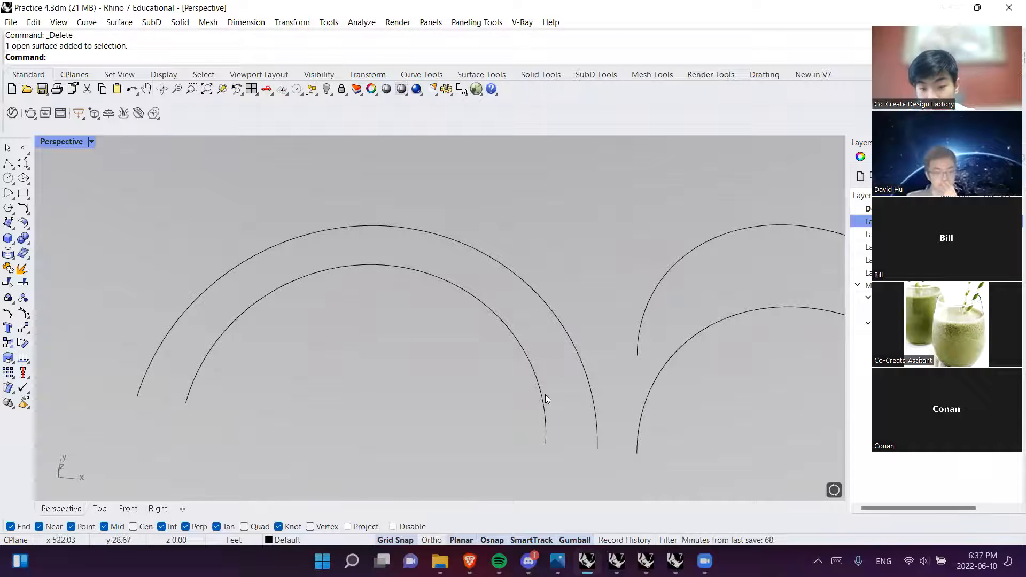
scroll(551, 398, down, 2)
shift+right_drag(447, 385, 155, 357)
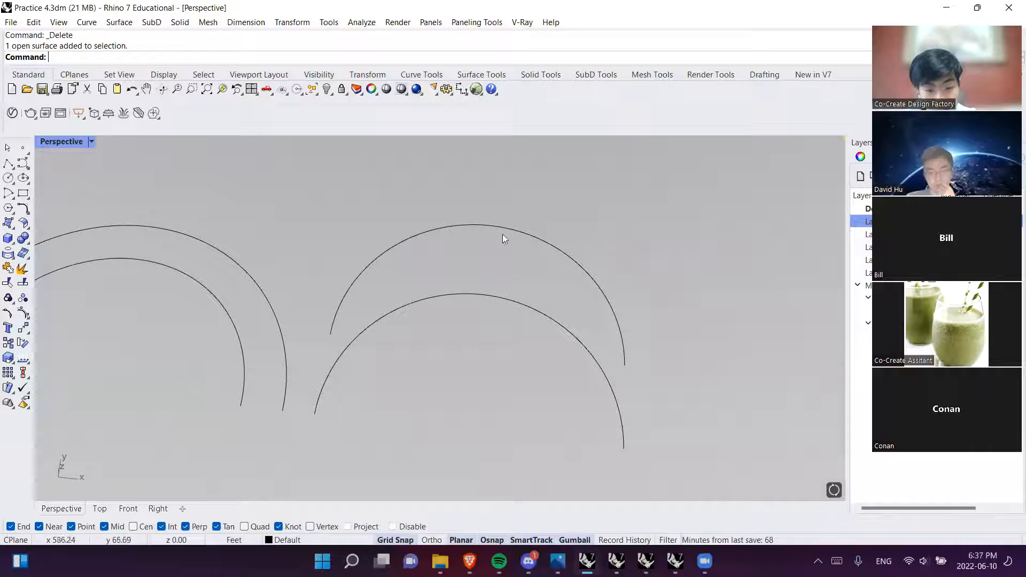
scroll(624, 368, up, 4)
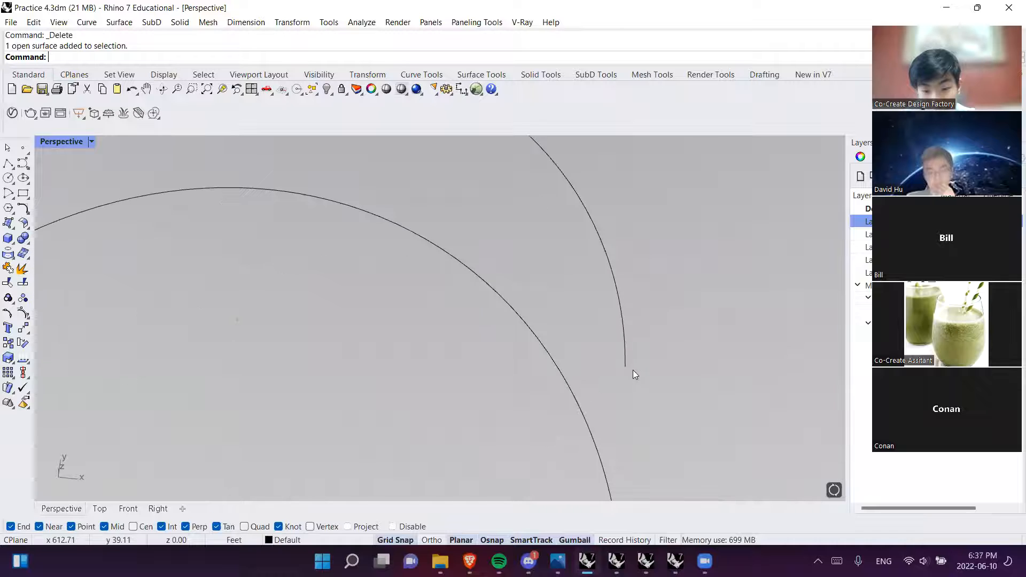
key(ctrl+y)
right_drag(399, 273, 315, 331)
scroll(505, 312, down, 8)
scroll(321, 342, up, 2)
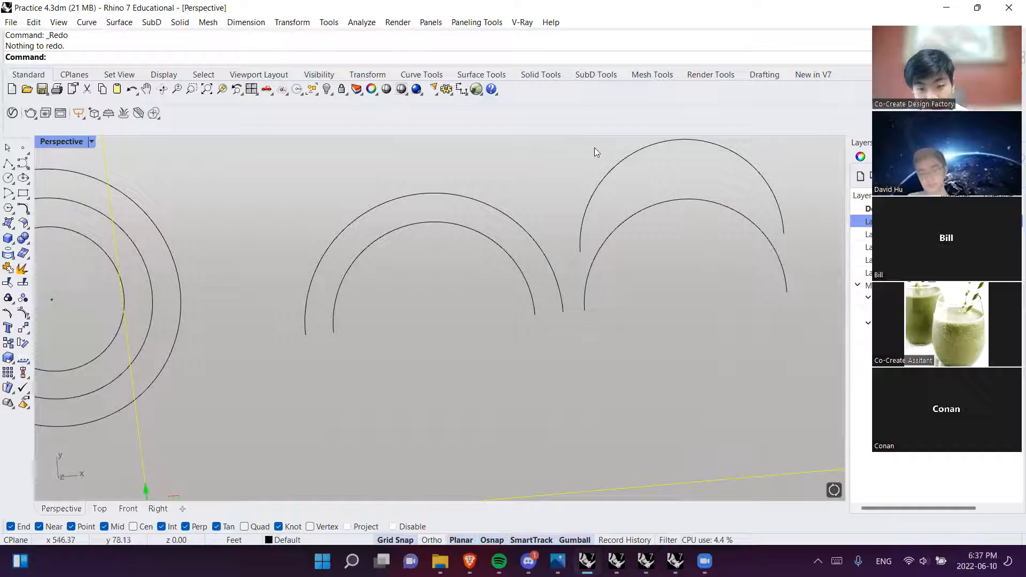
Replace the raised copied arc with a new copy of the arc below it, moved up along the Y axis
click(630, 158)
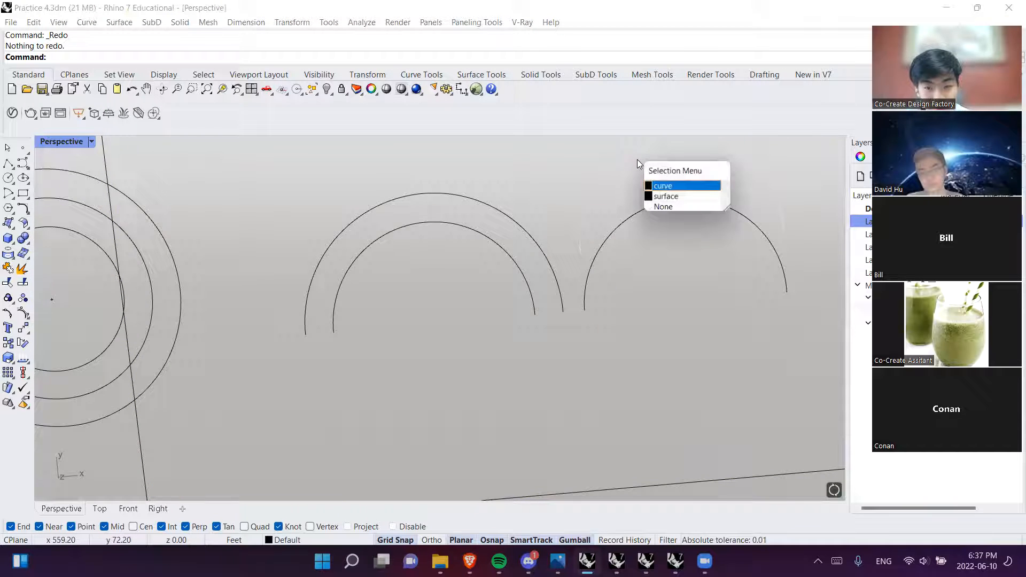
click(666, 184)
key(Delete)
click(664, 201)
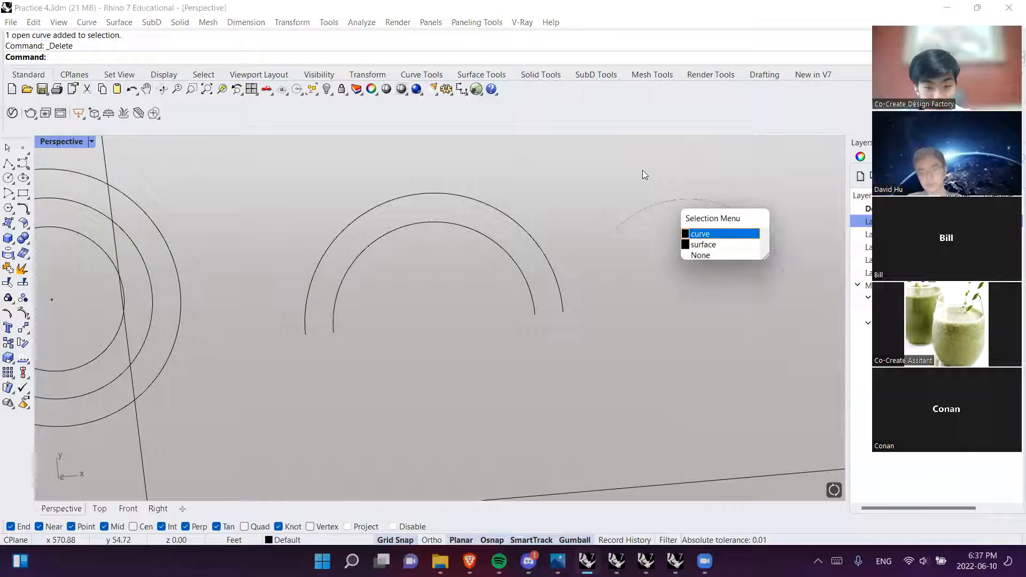
click(700, 235)
key(ctrl+c)
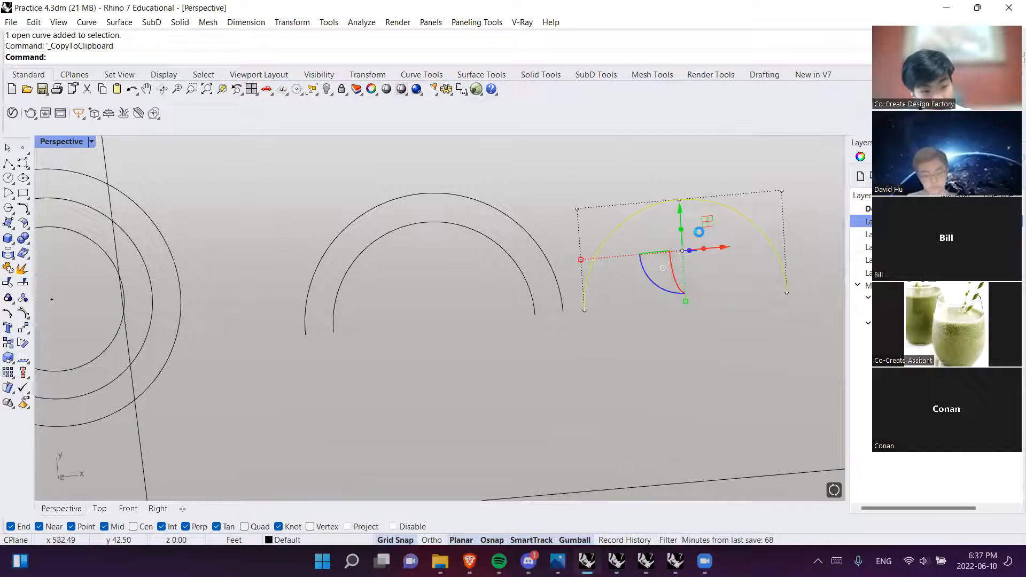
key(ctrl+v)
drag(682, 214, 656, 172)
click(648, 374)
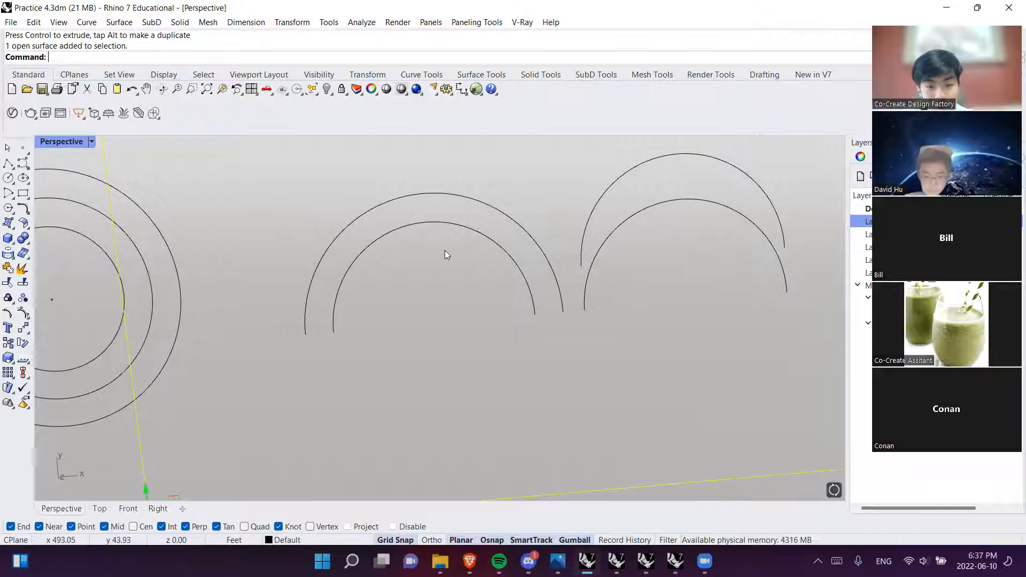
Examine the house model beside the OffsetSrf label, including its open box walls and sloped roof
scroll(588, 254, down, 5)
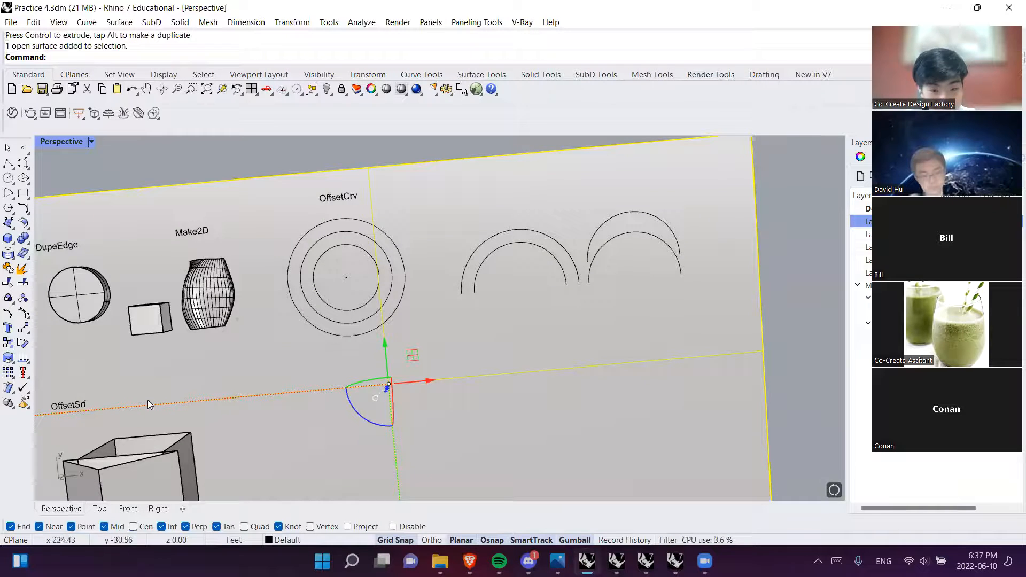
shift+right_drag(149, 404, 492, 195)
right_drag(324, 345, 309, 453)
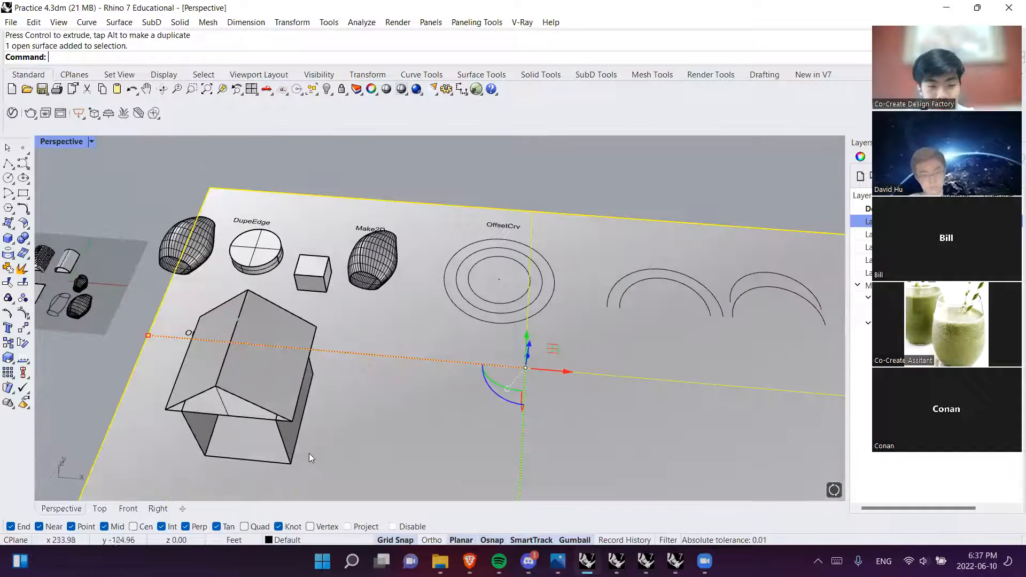
shift+right_drag(307, 414, 407, 344)
scroll(235, 251, up, 6)
right_drag(323, 299, 344, 314)
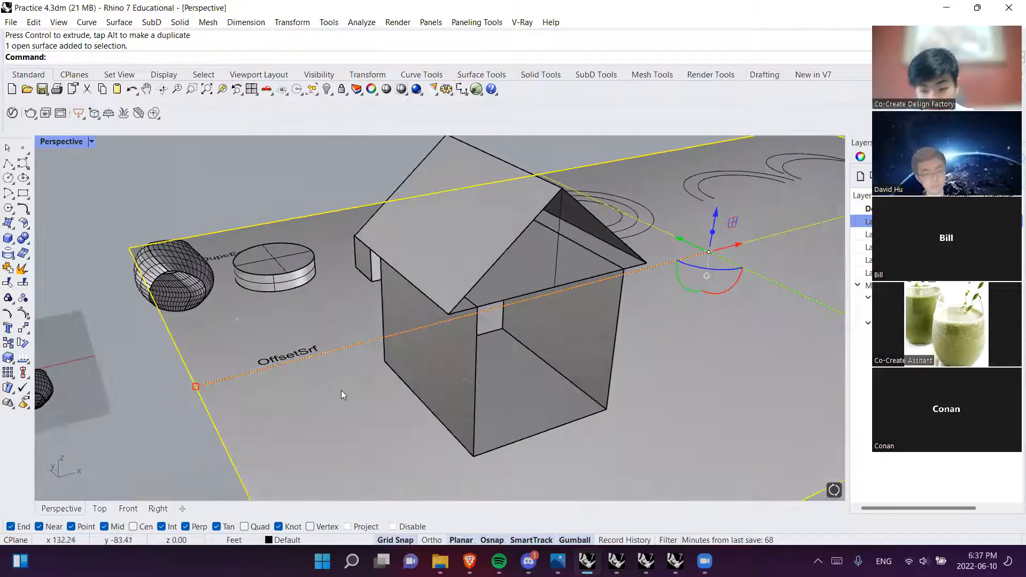
click(447, 383)
click(167, 464)
right_drag(464, 350, 414, 343)
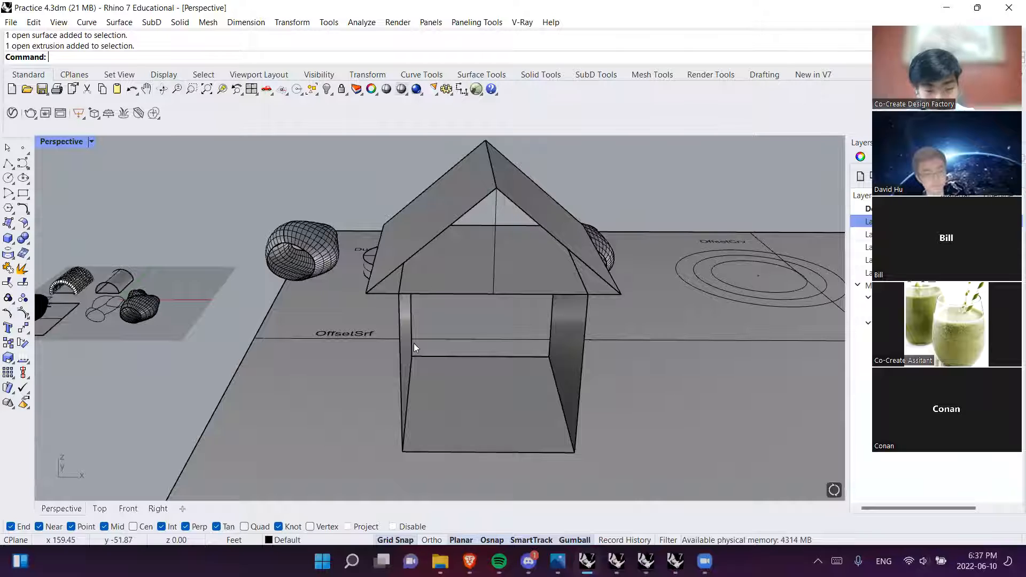
right_drag(419, 348, 395, 319)
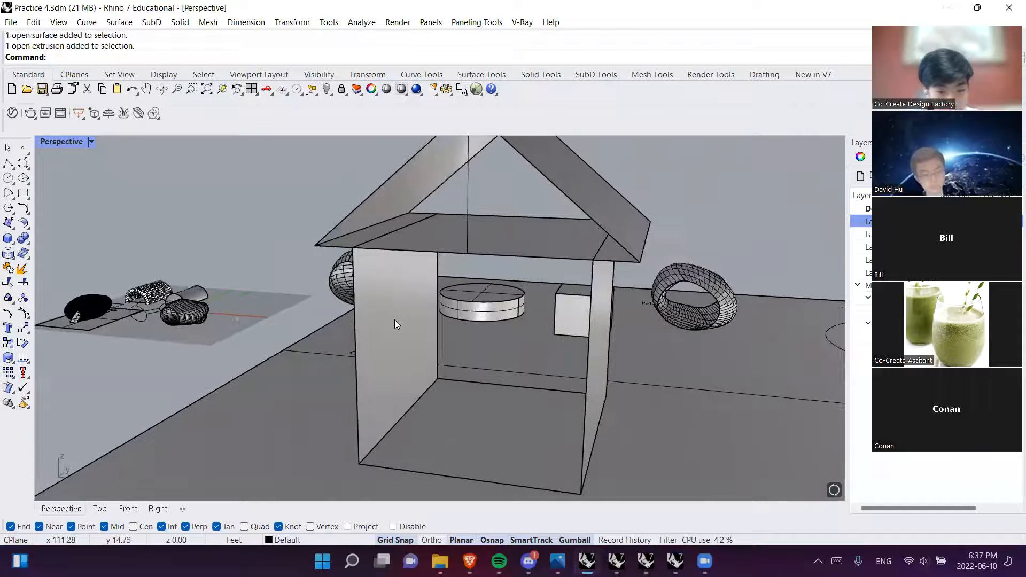
Start OffsetSrf on the house's open box walls and set the offset distance to 5
text(setSrf)
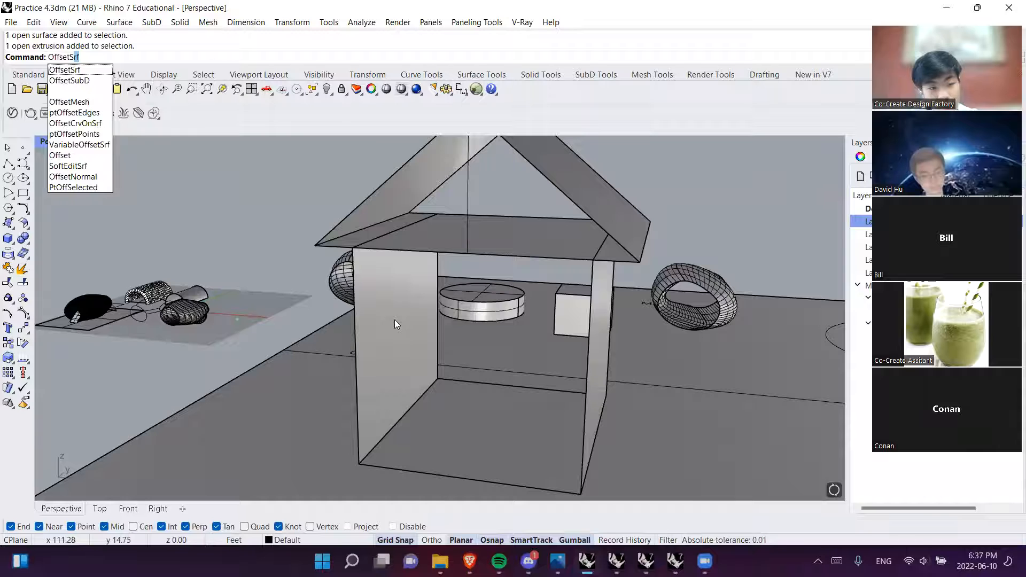
key(Return)
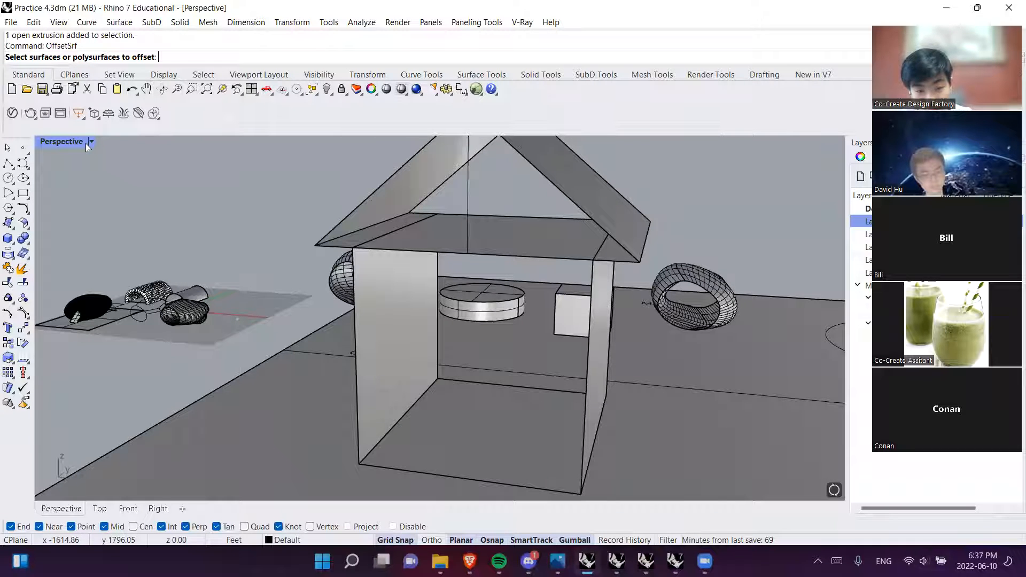
click(394, 334)
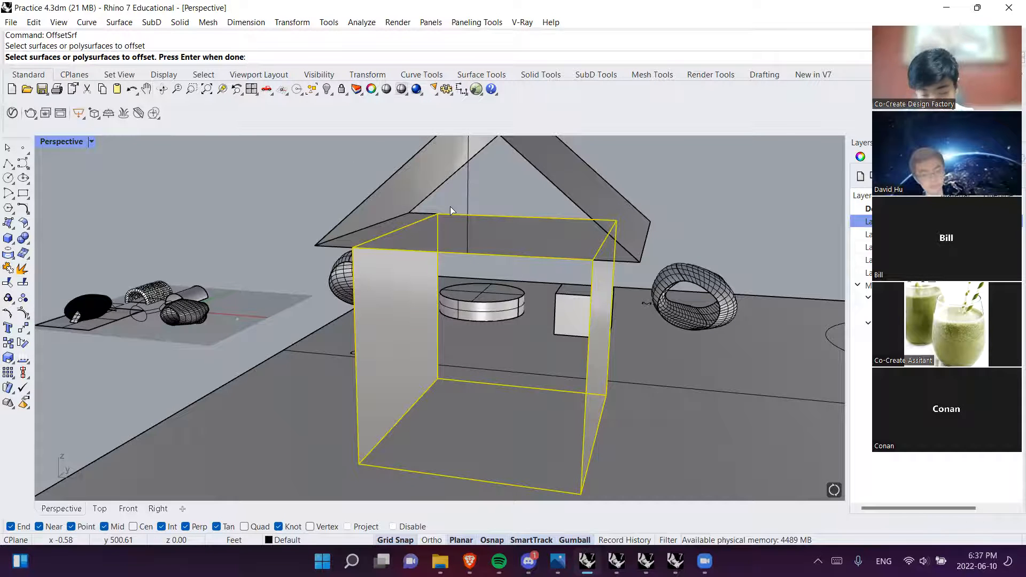
key(Return)
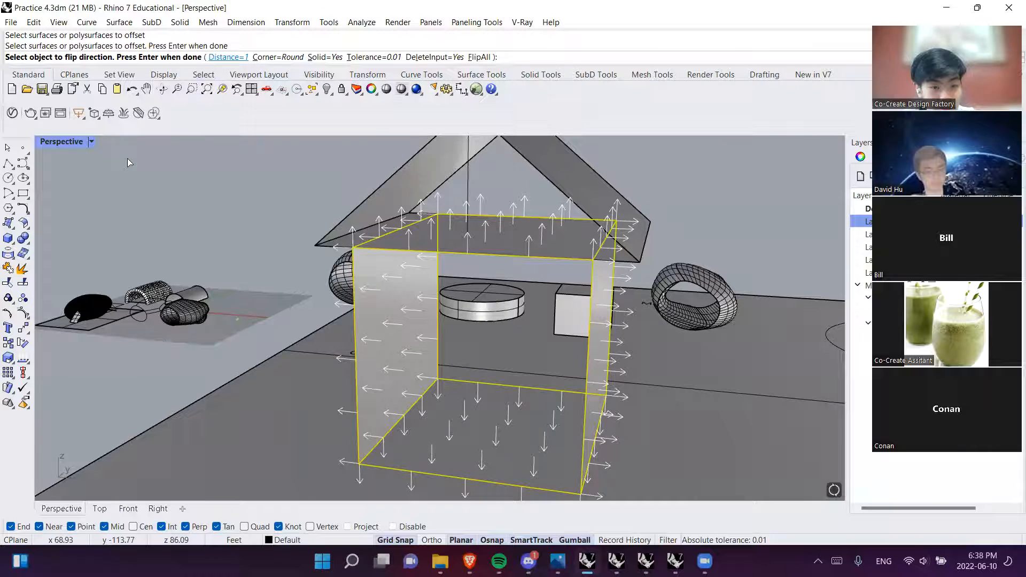
text(d)
key(Return)
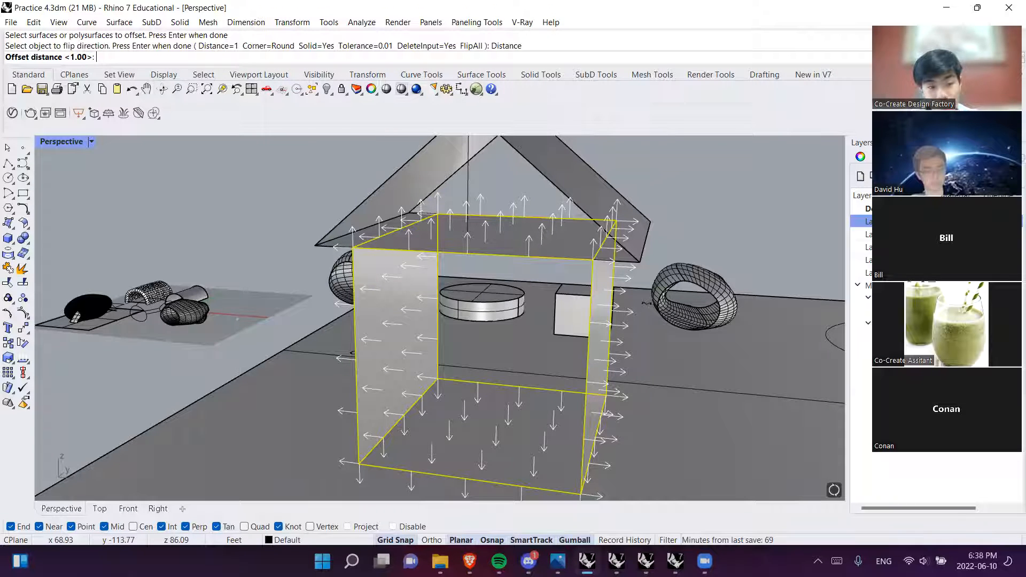
key(Return)
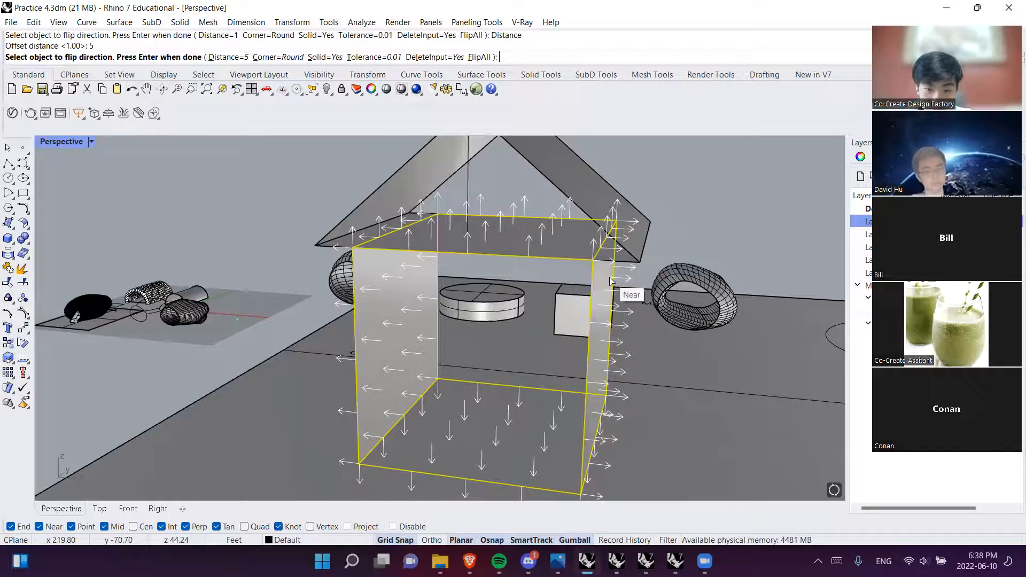
Flip the offset direction toward the inside of the house box, apply the offset, and undo it
scroll(609, 265, up, 3)
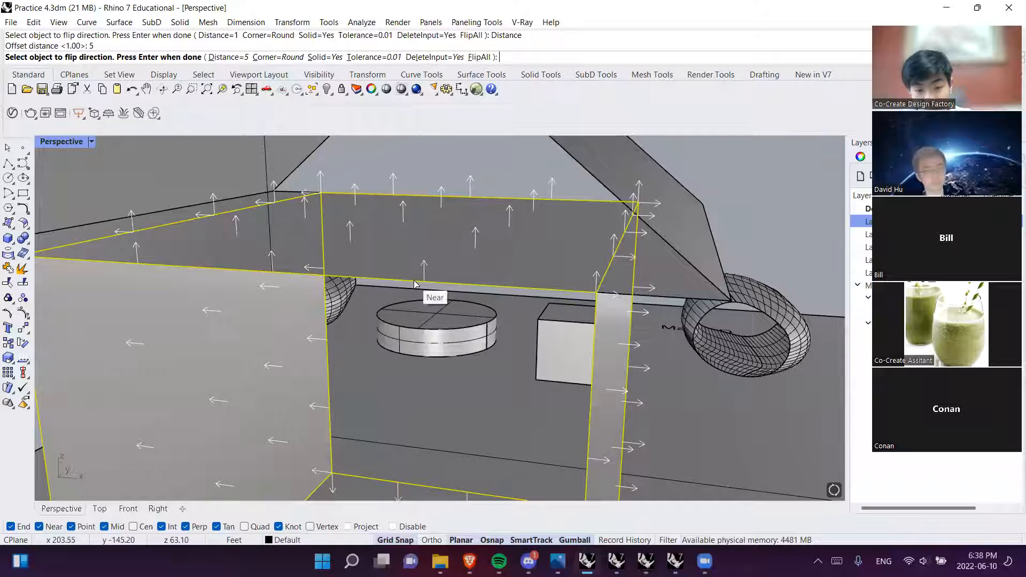
shift+right_drag(565, 374, 468, 249)
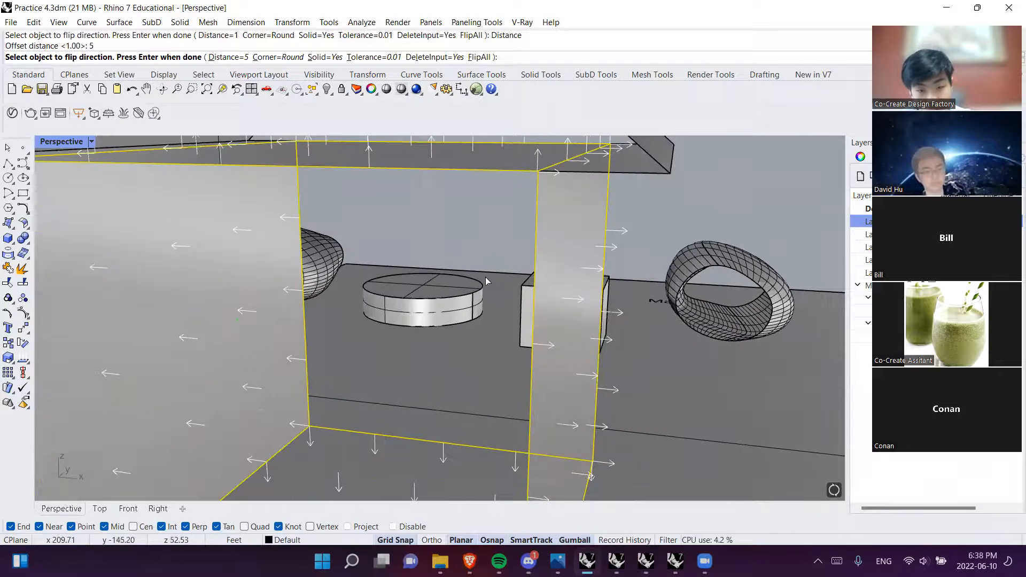
scroll(473, 307, down, 1)
shift+right_drag(462, 429, 464, 368)
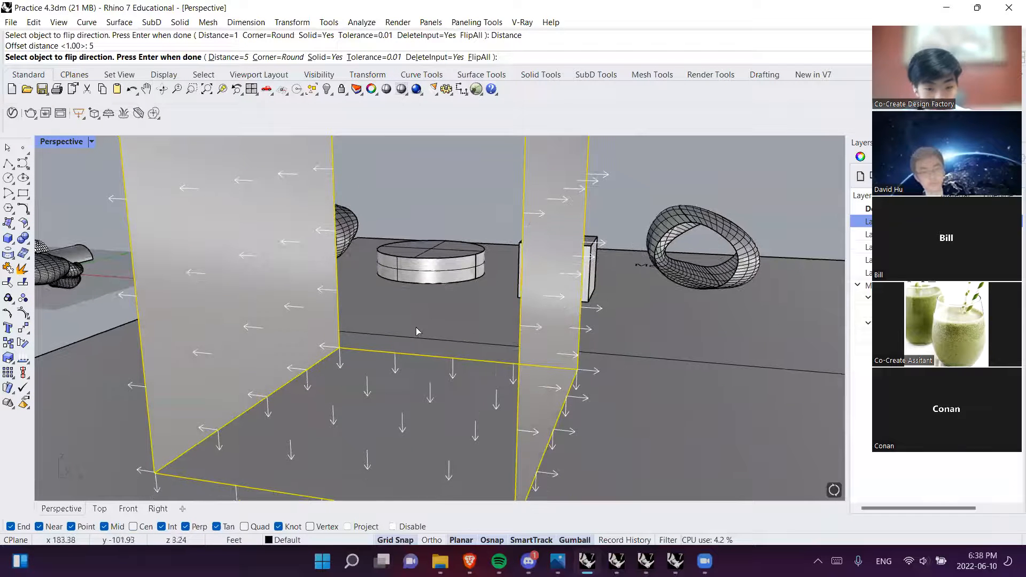
click(393, 359)
mouse_move(511, 308)
right_down()
mouse_move(532, 344)
mouse_move(511, 321)
right_up()
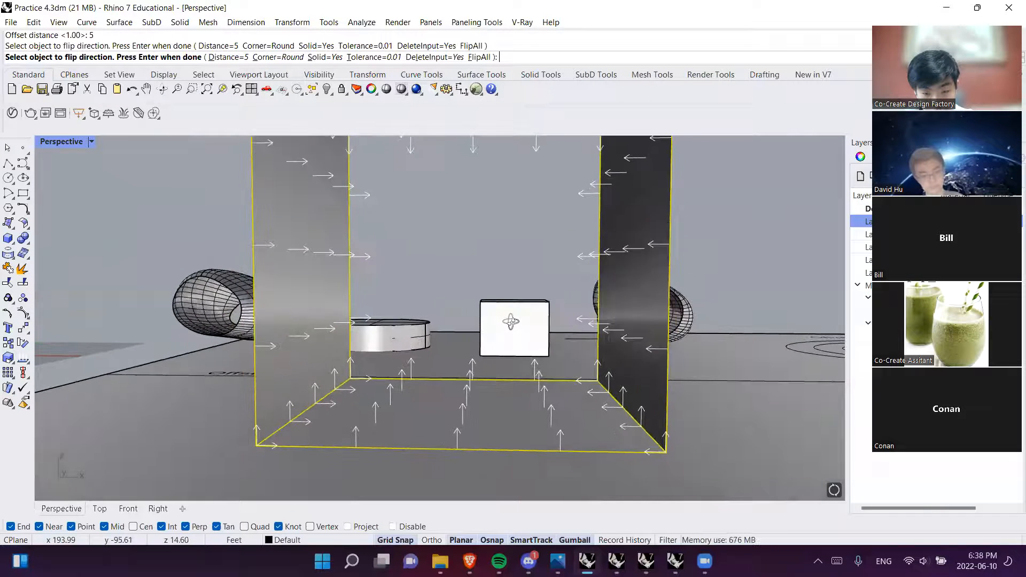
scroll(676, 437, up, 3)
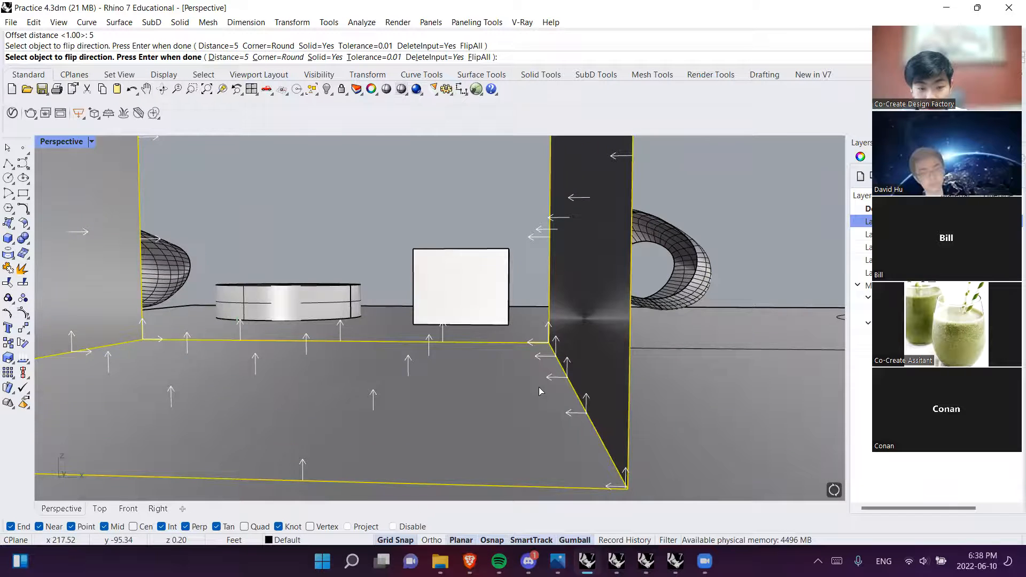
scroll(539, 387, down, 3)
right_drag(539, 387, 366, 294)
click(366, 294)
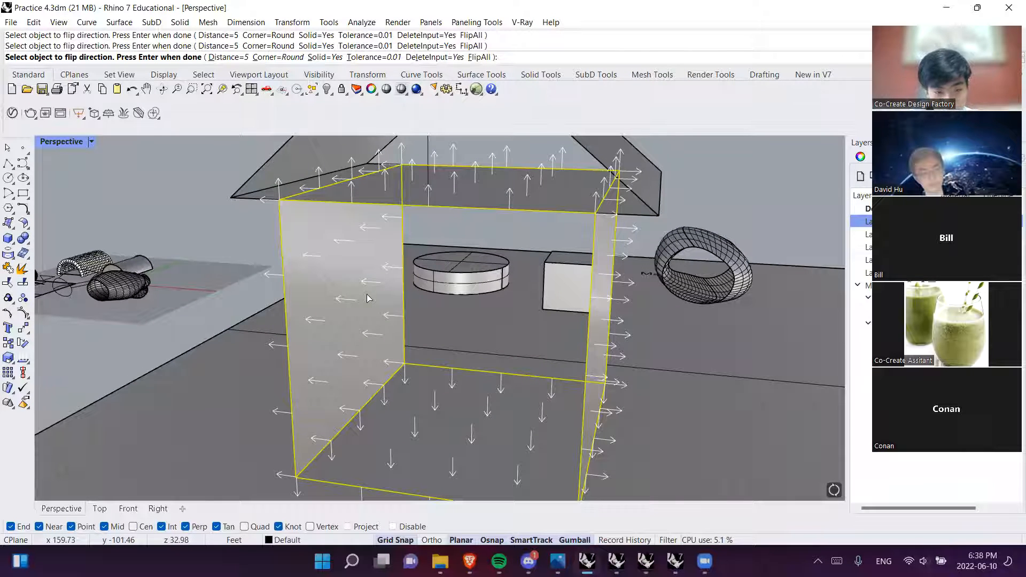
click(367, 298)
key(Return)
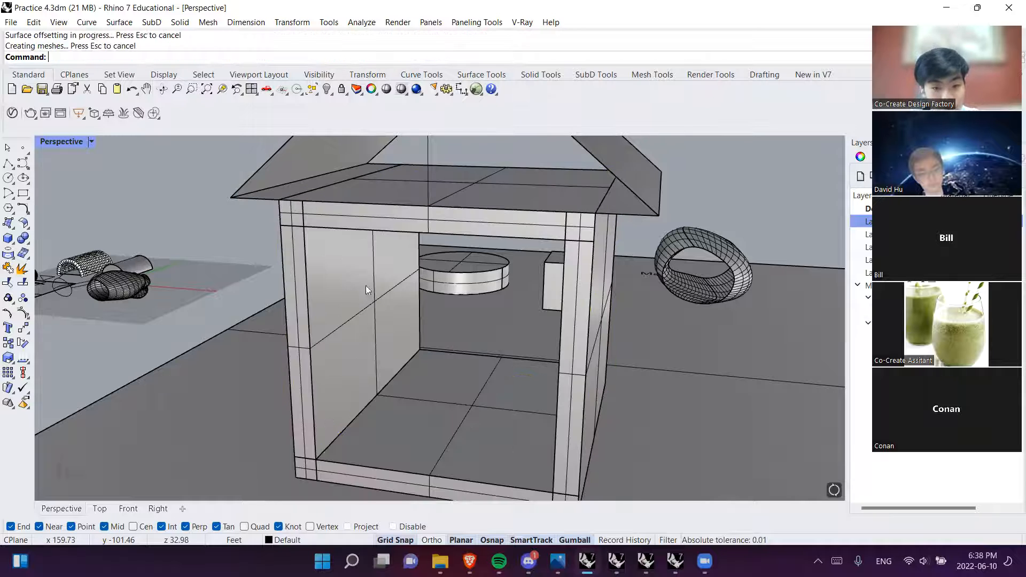
key(ctrl+z)
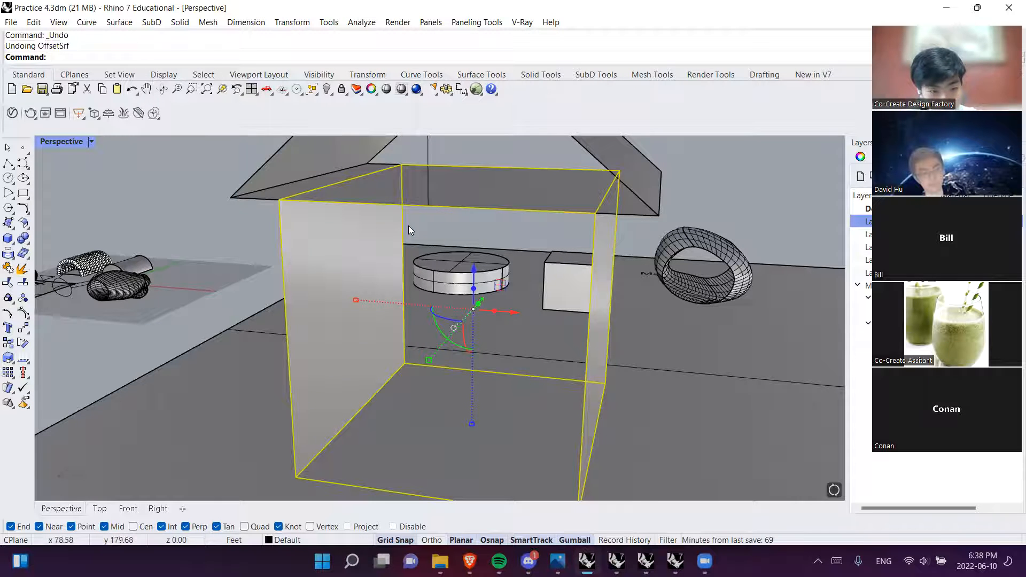
Offset the house's box walls inward as a solid with a distance of 1.5
key(Return)
click(224, 57)
text(2)
key(BackSpace)
text(1)
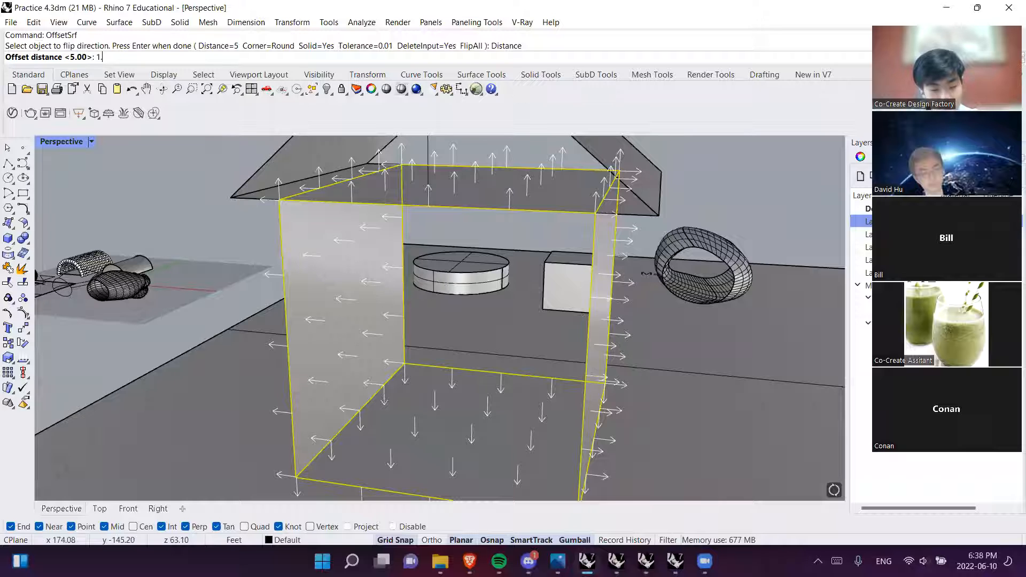
text(.5)
key(Return)
click(411, 295)
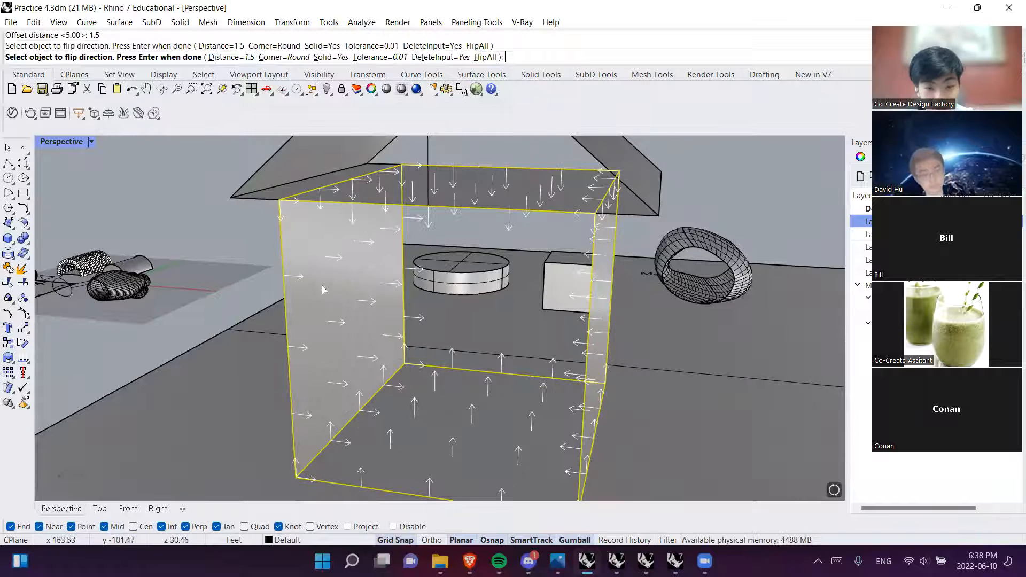
key(Return)
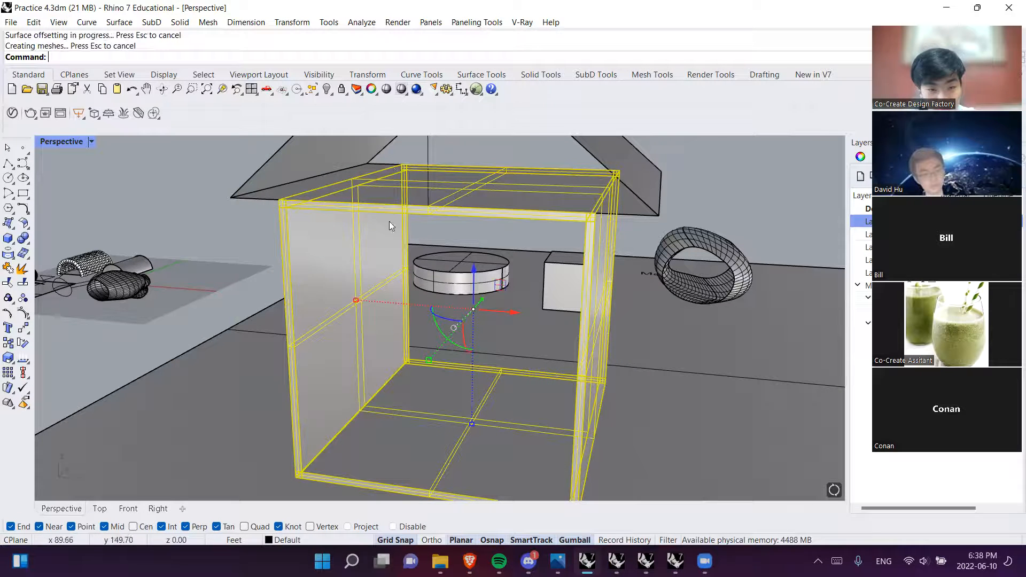
Select the house's two sloped roof surfaces and the roof base and join them into one polysurface
right_drag(601, 241, 551, 304)
click(578, 242)
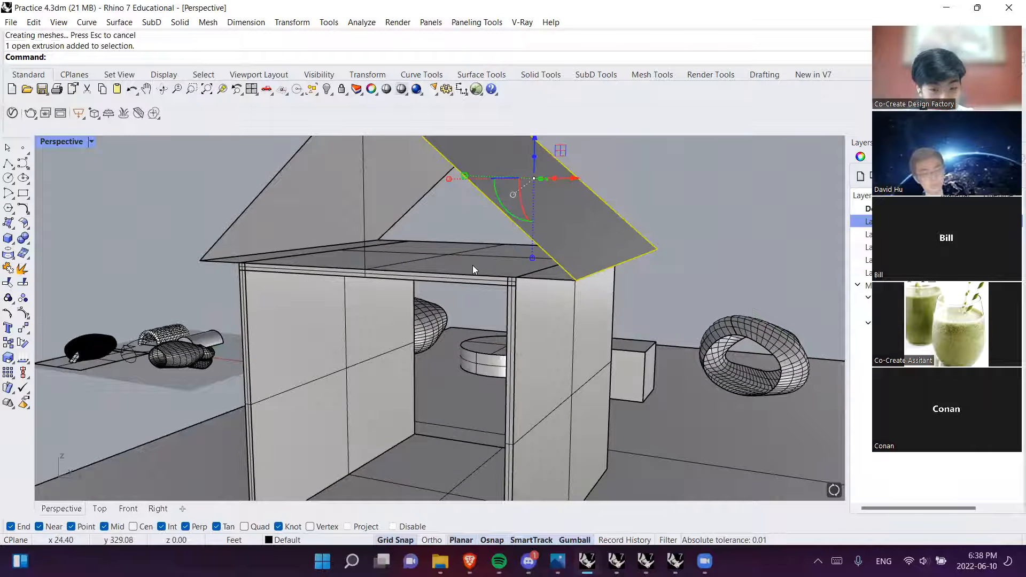
click(374, 242)
click(301, 238)
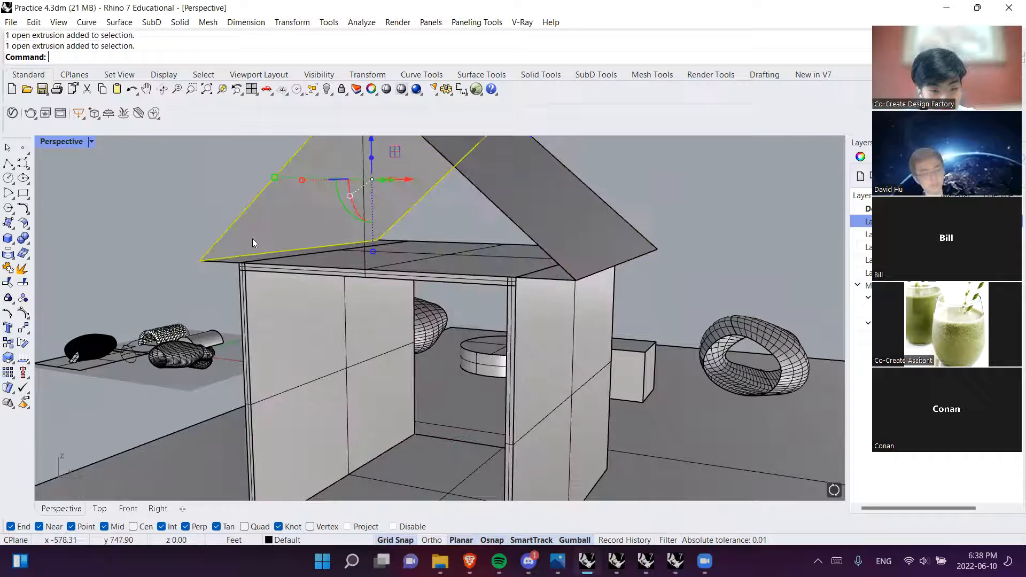
shift+click(240, 262)
right_drag(342, 279, 518, 253)
key(ctrl+j)
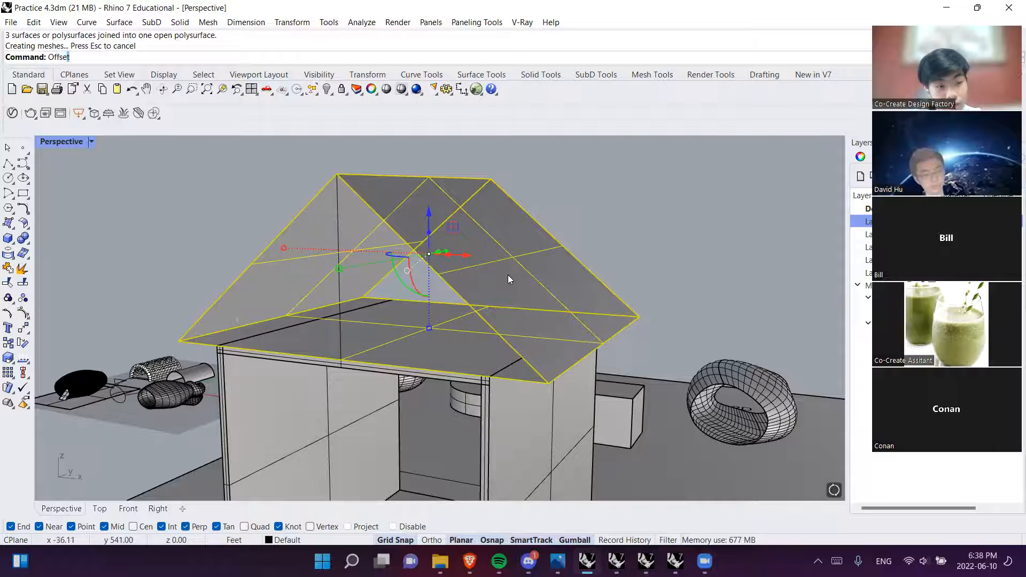
Offset the joined roof inward as a solid with a distance of 1.5, and undo both the offset and the join
text(tSrf)
key(Return)
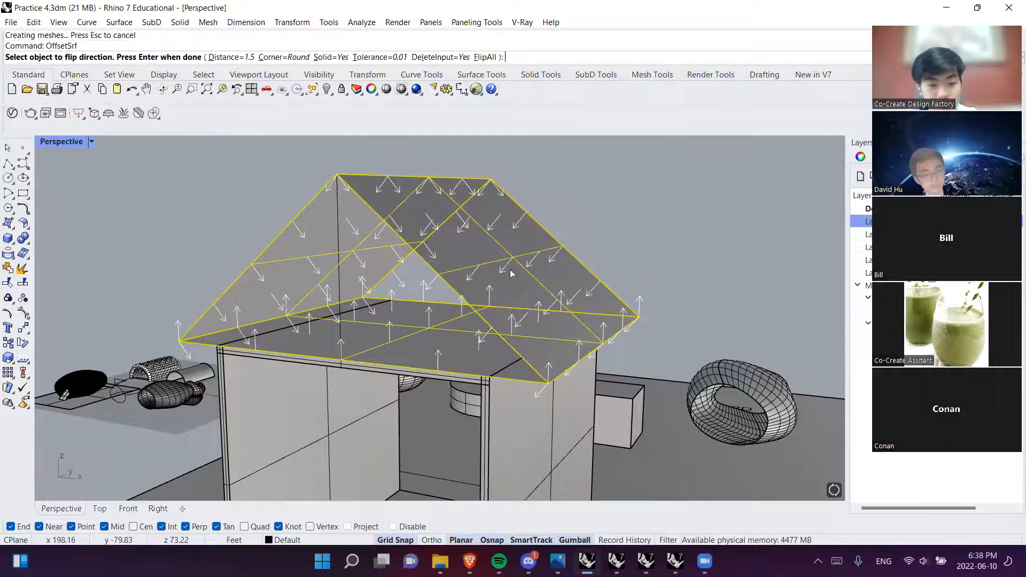
key(Return)
click(678, 277)
mouse_move(499, 340)
right_down()
mouse_move(519, 324)
mouse_move(497, 332)
right_up()
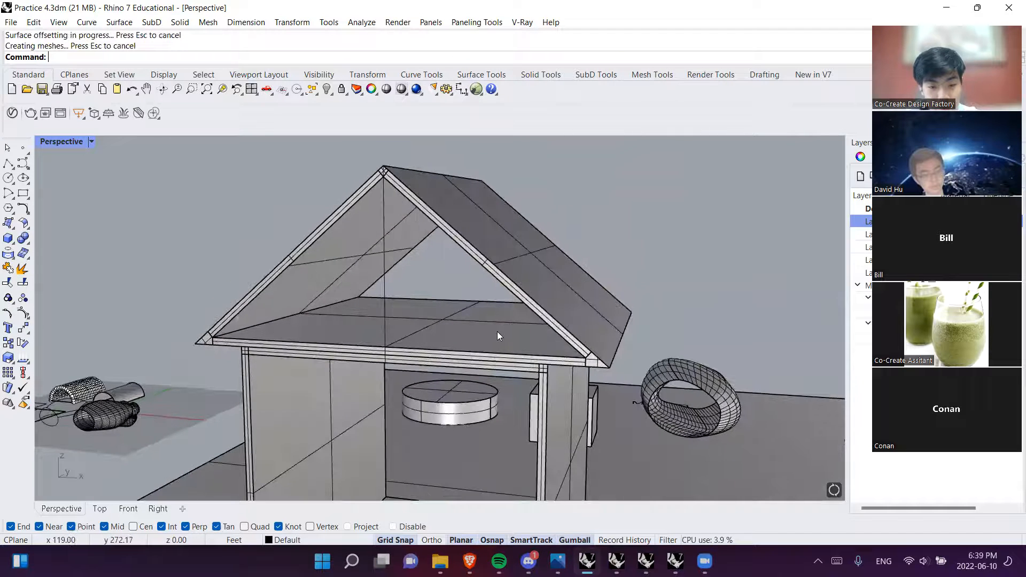
key(ctrl+z)
key(ctrl+z)
Examine the house's separate roof surfaces, including where the two slopes meet at the ridge
click(536, 398)
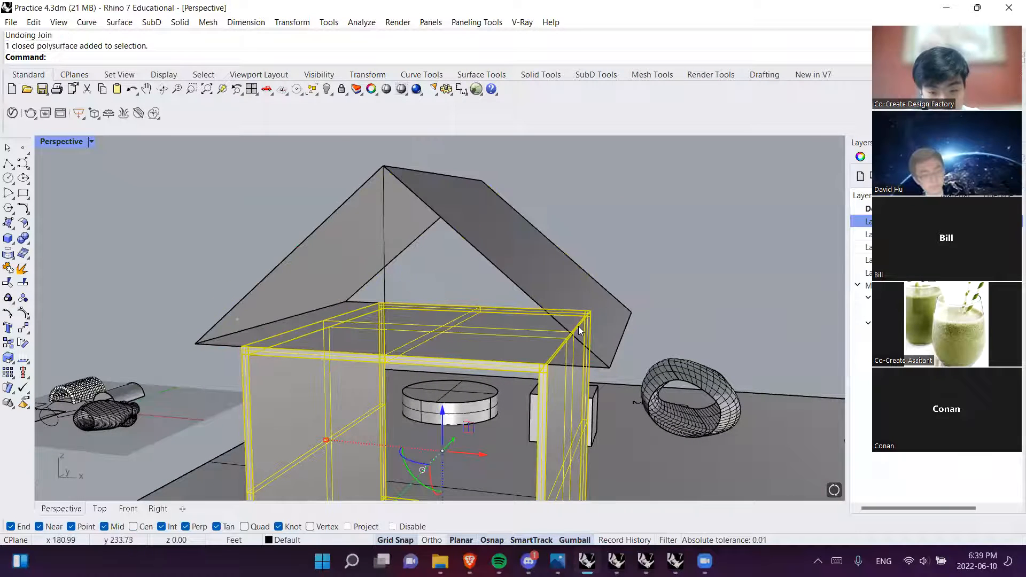
click(502, 242)
scroll(452, 198, up, 2)
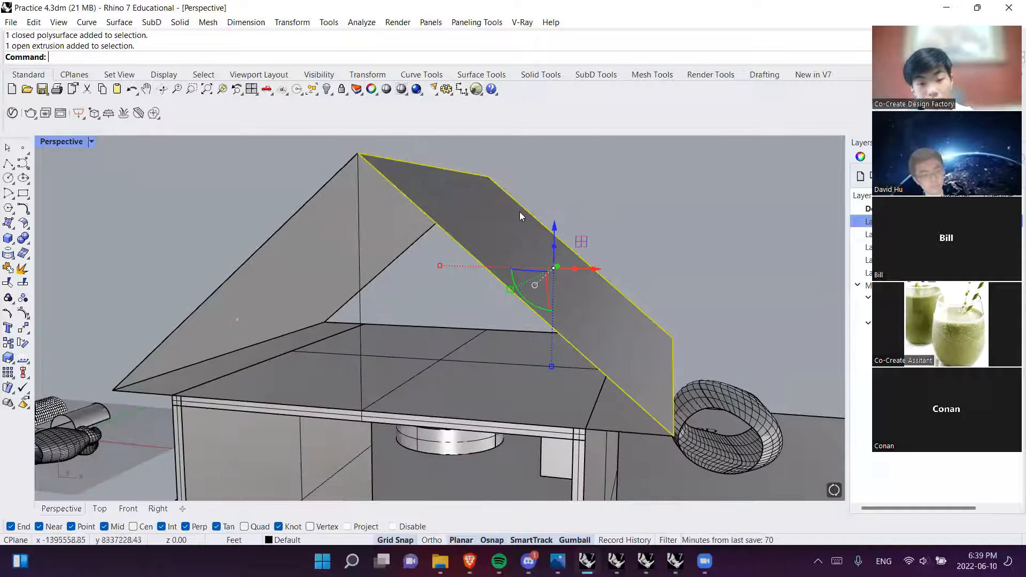
scroll(520, 211, up, 1)
scroll(494, 331, down, 3)
click(567, 220)
scroll(508, 293, up, 6)
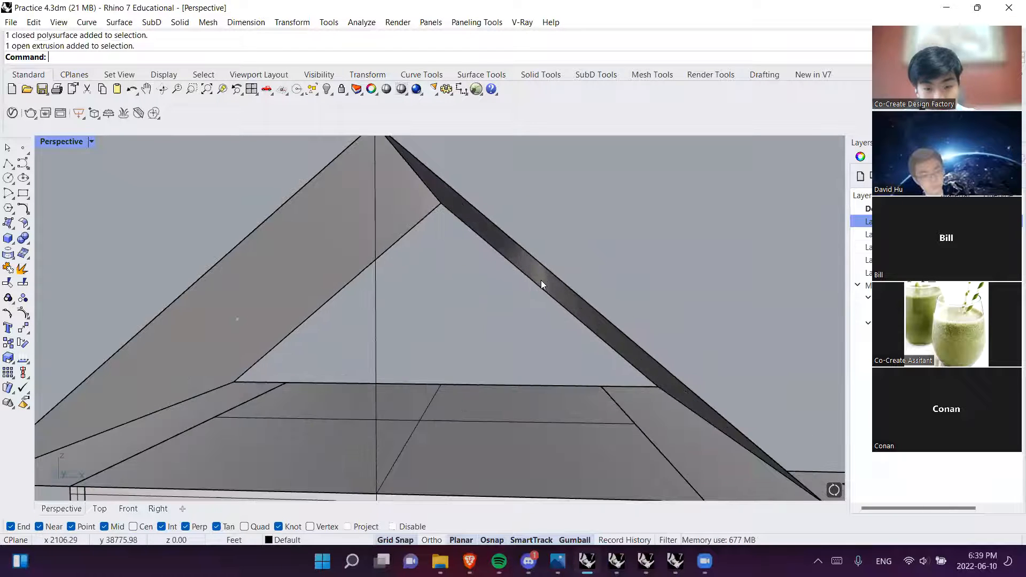
right_drag(541, 280, 449, 247)
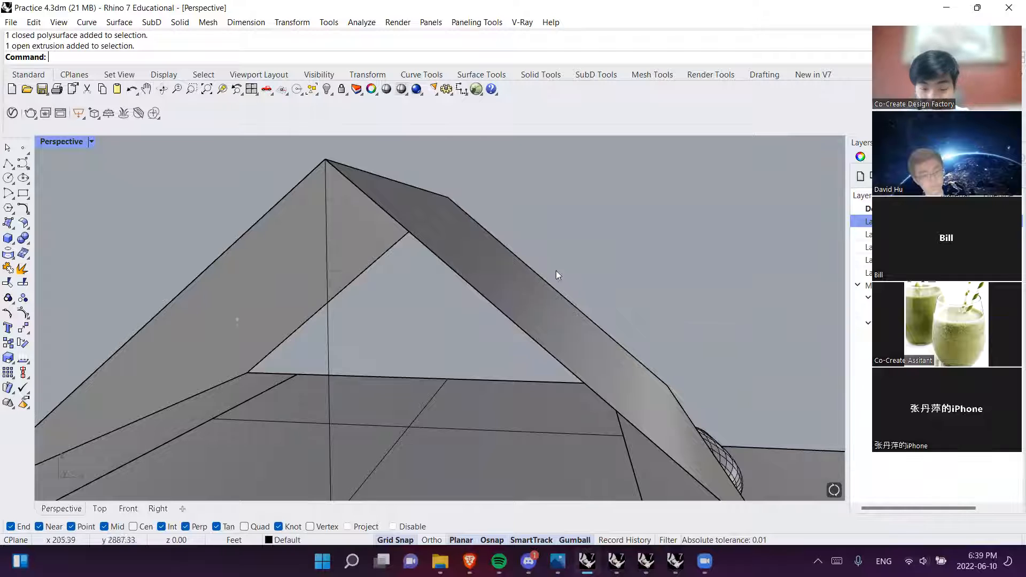
Set the perspective view's display mode to Rendered and examine the roof
click(59, 141)
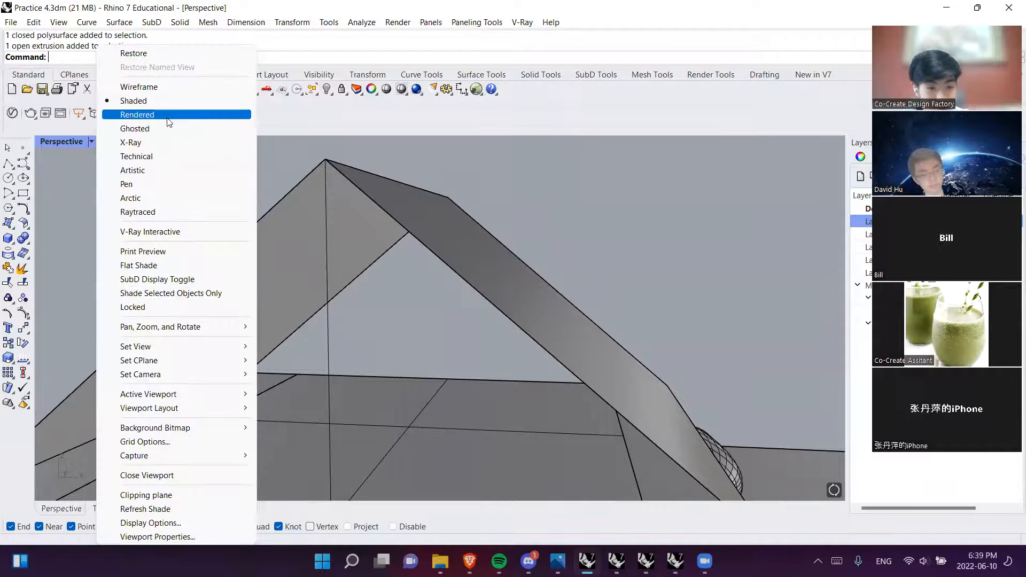
click(133, 114)
right_drag(536, 300, 510, 303)
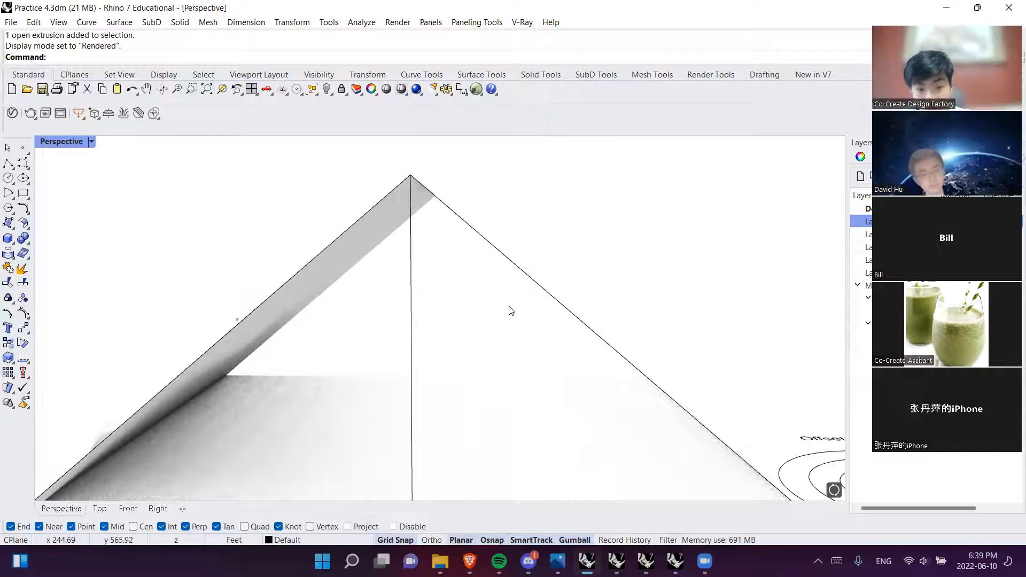
right_drag(248, 273, 214, 257)
Offset the three unjoined roof surfaces inward as solids with OffsetSrf at a distance of 1.5
text(Offset)
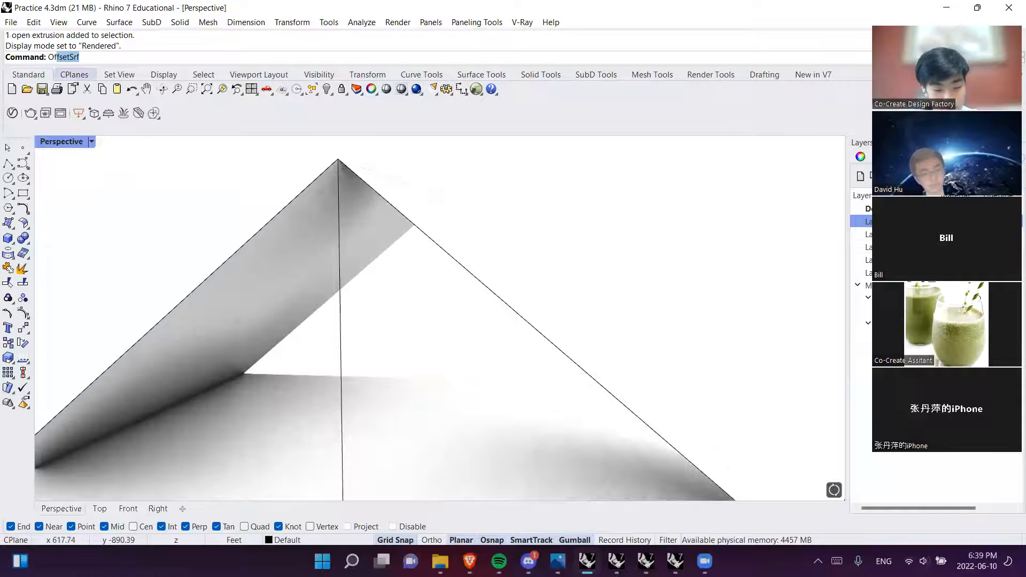
text(Srf)
key(Return)
click(481, 227)
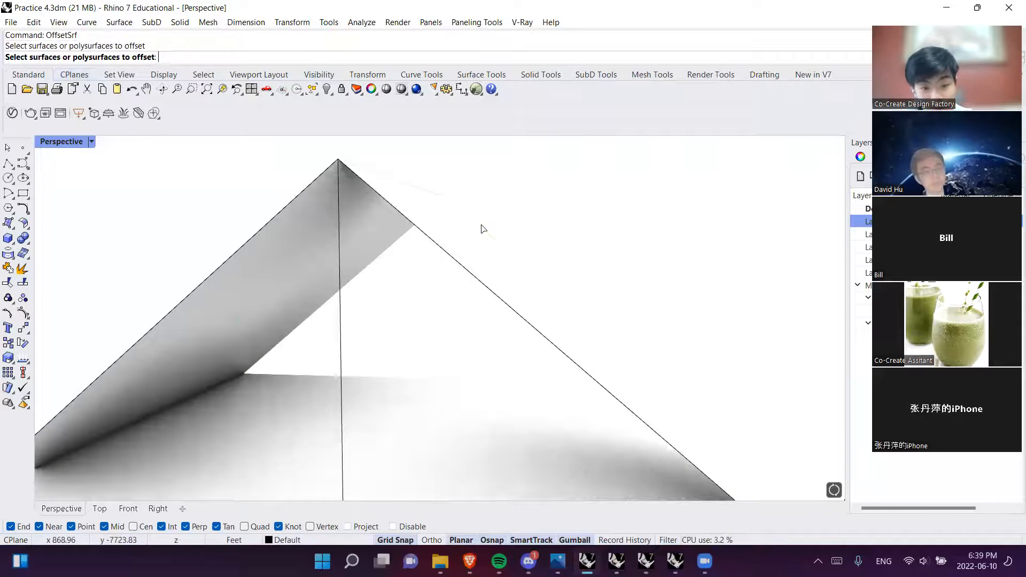
click(368, 263)
click(392, 402)
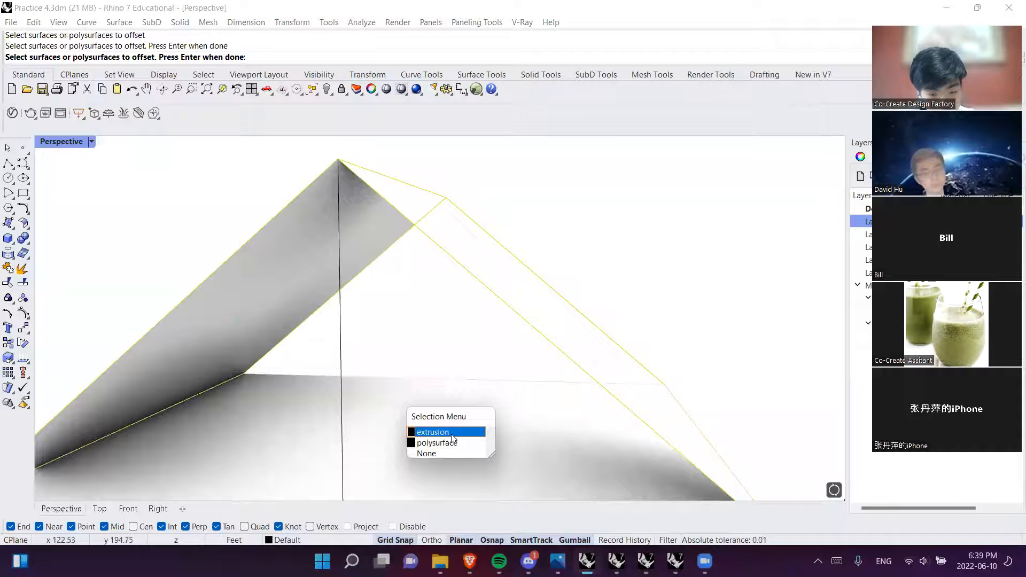
key(Return)
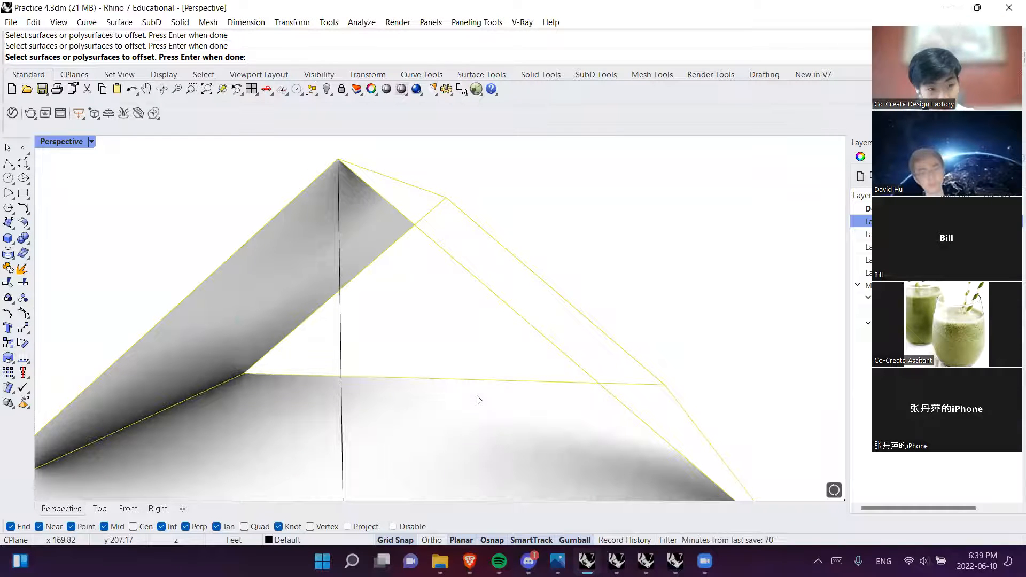
key(Return)
right_drag(488, 340, 288, 414)
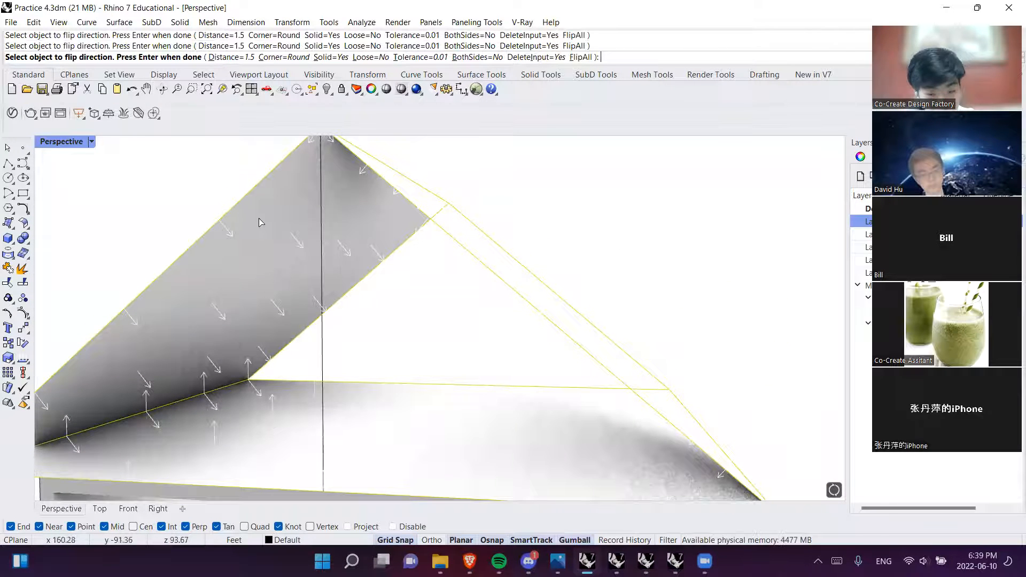
key(Return)
shift+right_drag(427, 276, 323, 158)
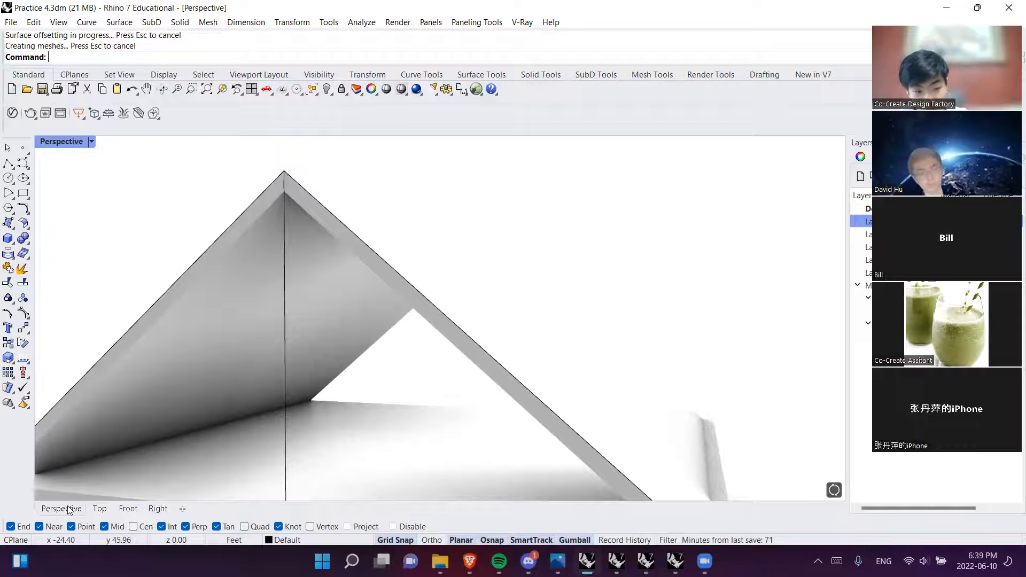
Return the perspective view's display mode to Shaded and inspect the thickened roof's ridge and eave corners
click(100, 509)
click(61, 509)
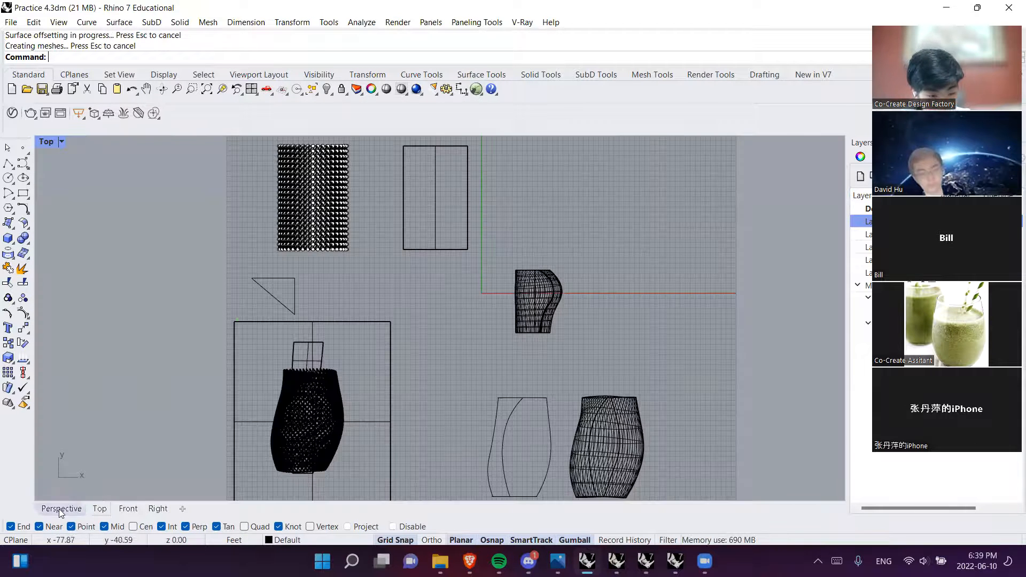
scroll(304, 384, down, 3)
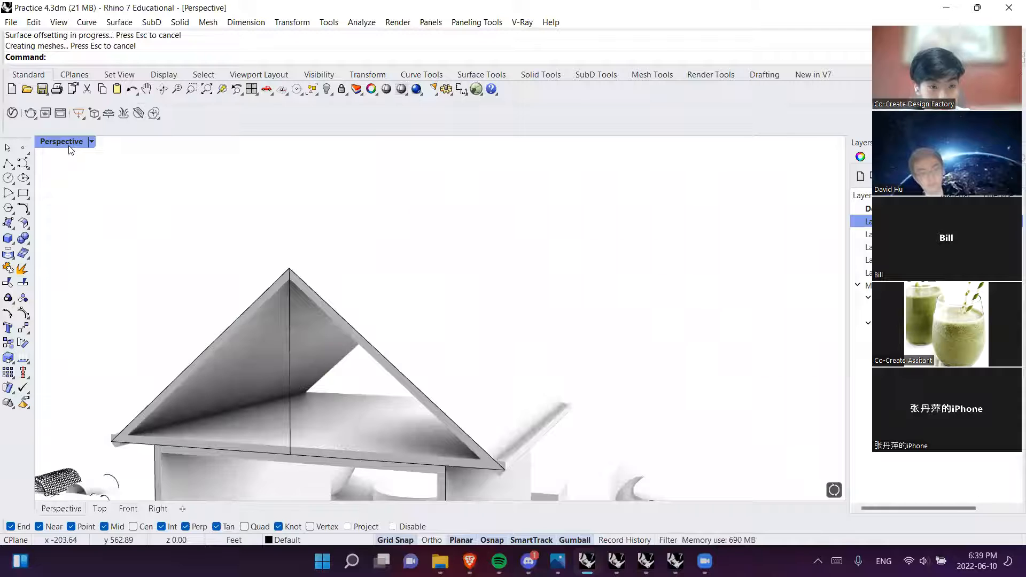
click(91, 141)
click(133, 100)
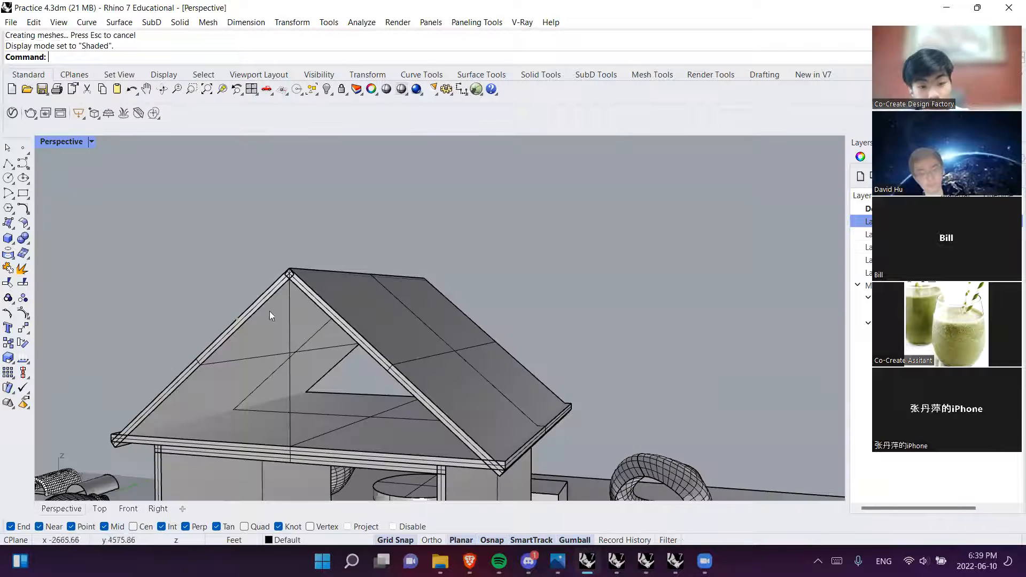
right_drag(249, 336, 317, 334)
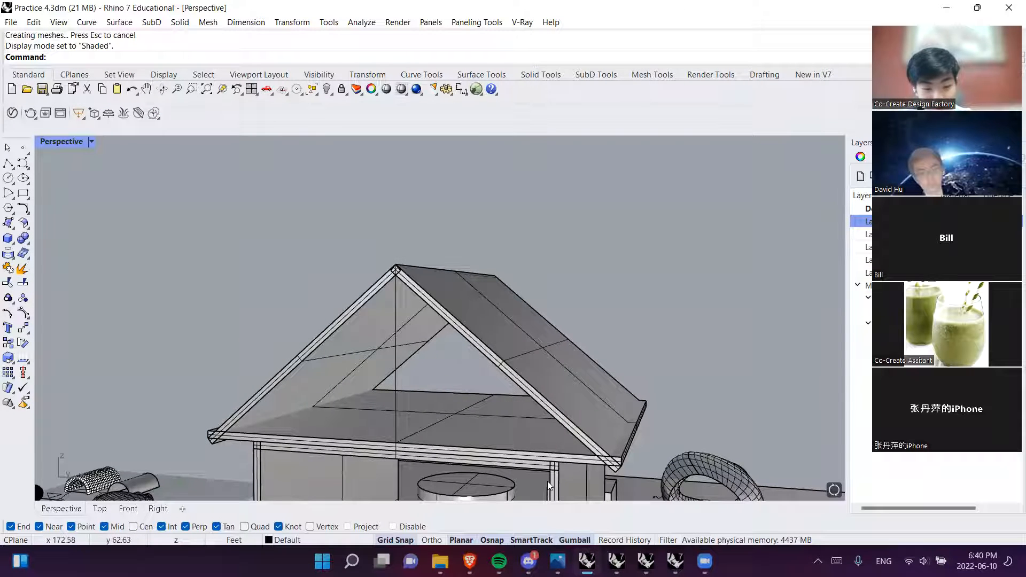
scroll(504, 270, up, 4)
scroll(488, 272, up, 2)
scroll(488, 271, down, 2)
Undo the surface offsets on the roof and on the house's box walls
key(ctrl+z)
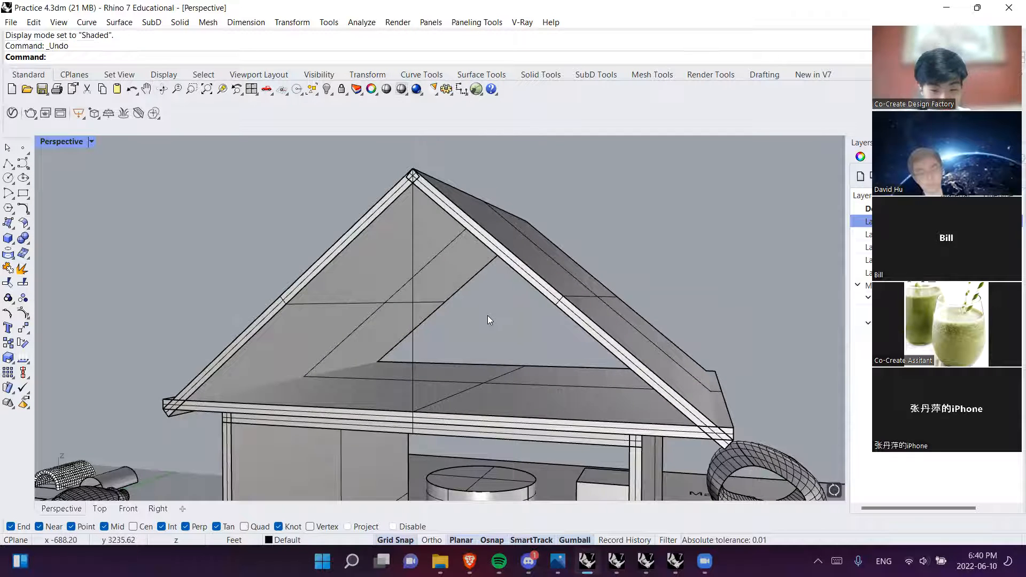
key(ctrl+z)
scroll(341, 266, down, 3)
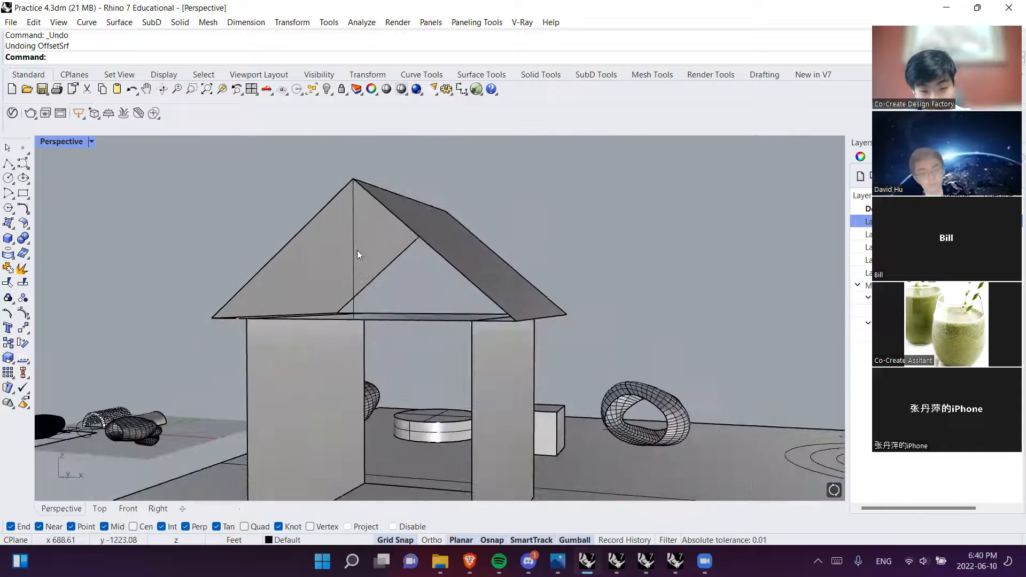
scroll(357, 250, down, 4)
scroll(333, 253, up, 2)
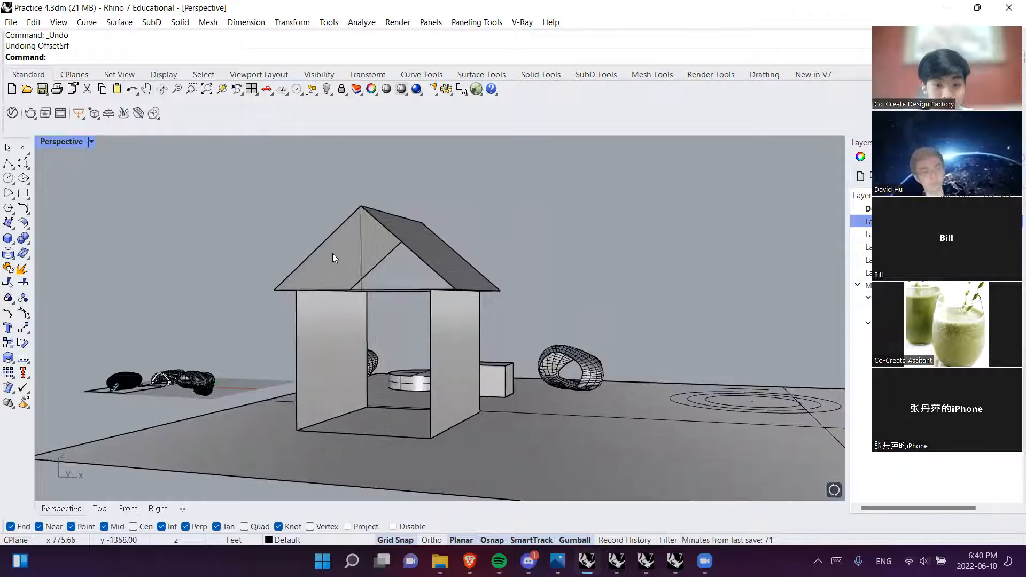
scroll(333, 258, up, 1)
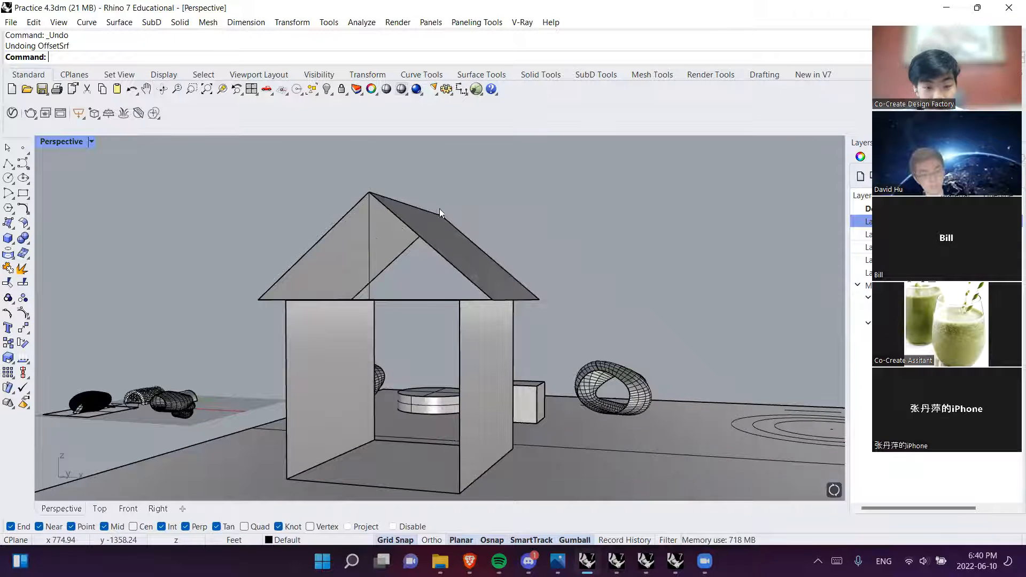
Look over the restored house and the surrounding DupeEdge, Make2D and OffsetCrv practice objects
click(501, 347)
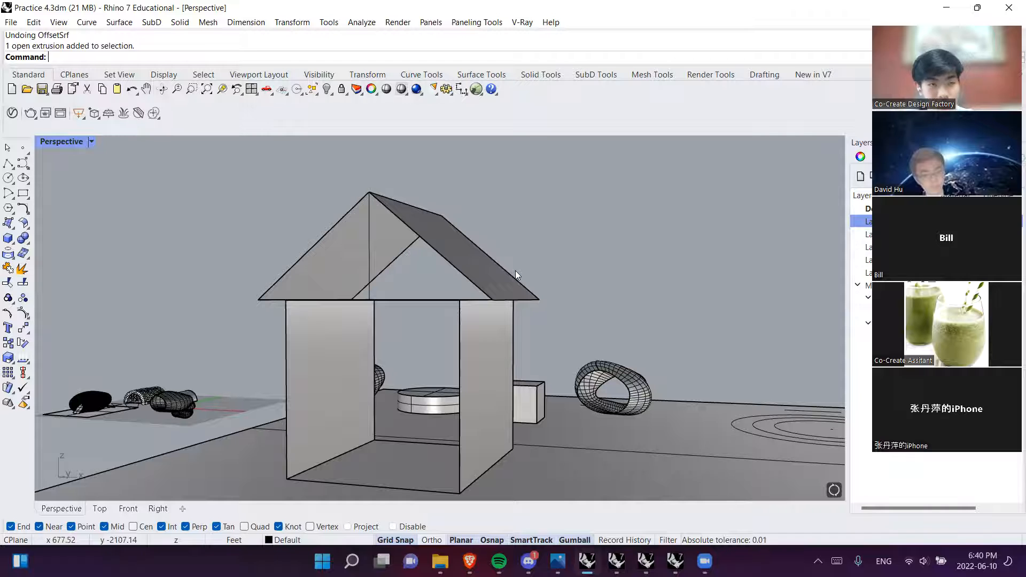
scroll(457, 307, up, 3)
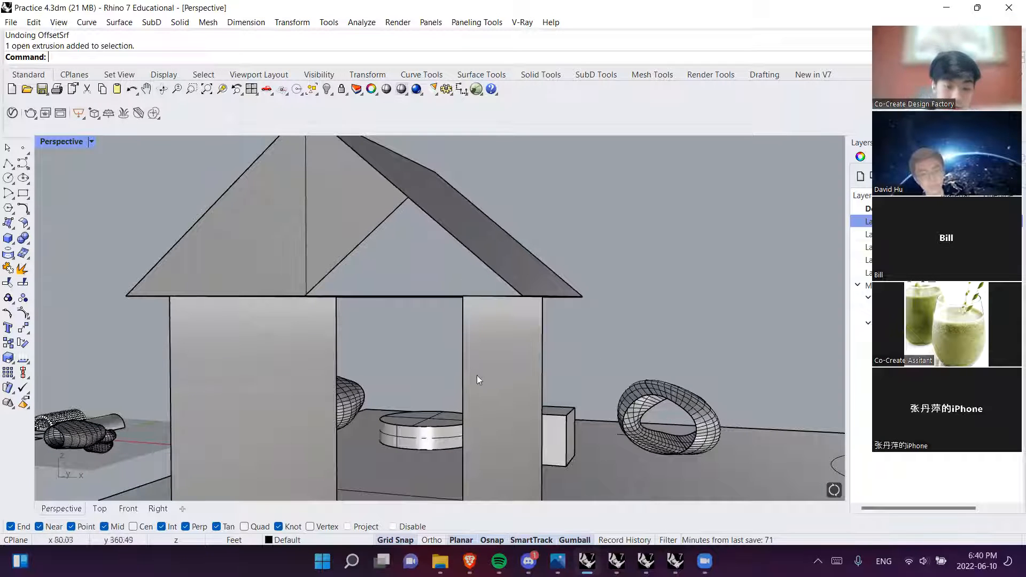
scroll(561, 333, down, 6)
right_drag(455, 317, 328, 299)
scroll(470, 414, down, 4)
right_drag(362, 260, 357, 342)
shift+right_drag(310, 267, 433, 383)
right_drag(389, 293, 424, 289)
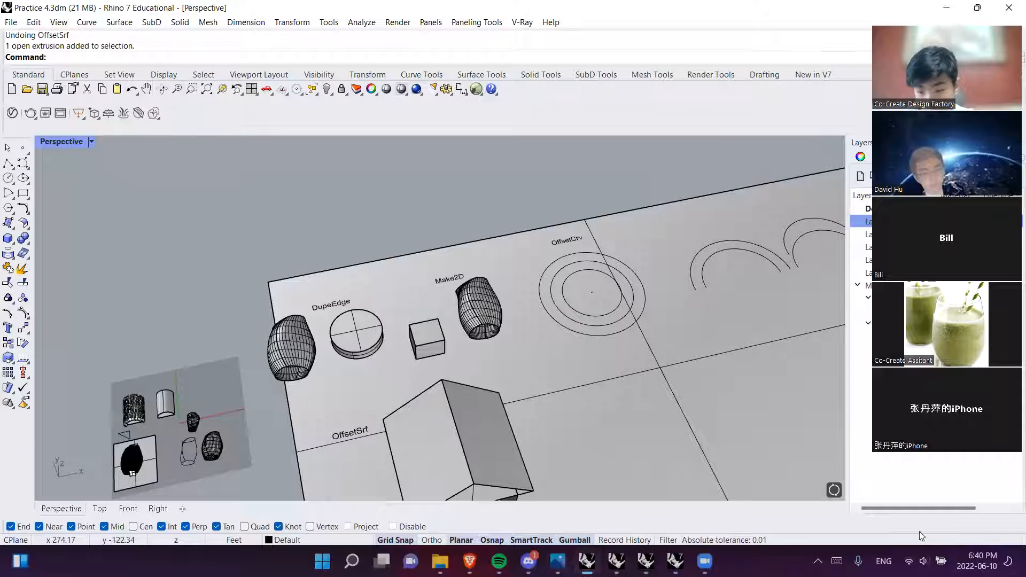
Look through the other open Rhino documents: Seating Render, the untitled layers model and Wireframe Seating
click(675, 561)
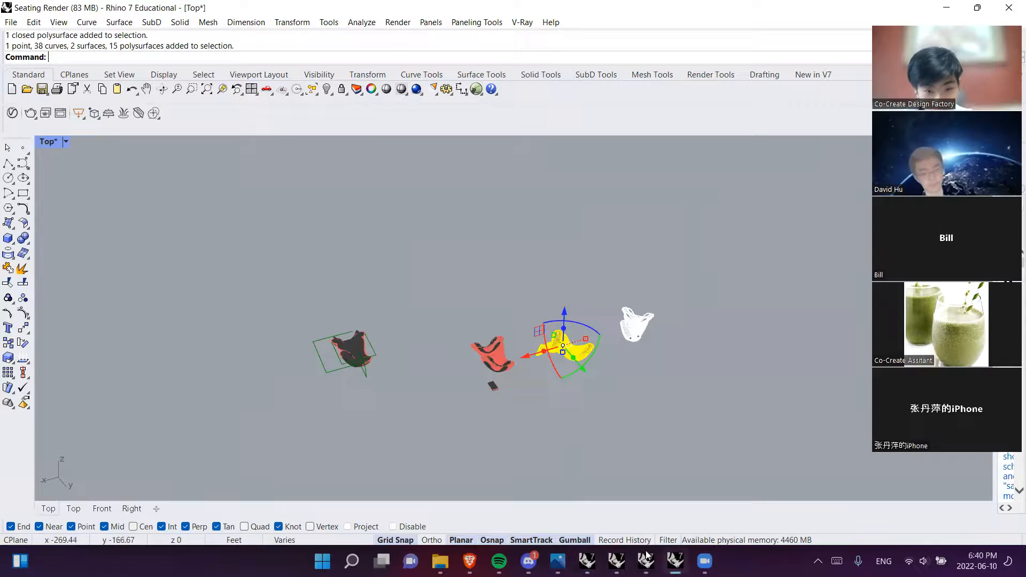
click(646, 561)
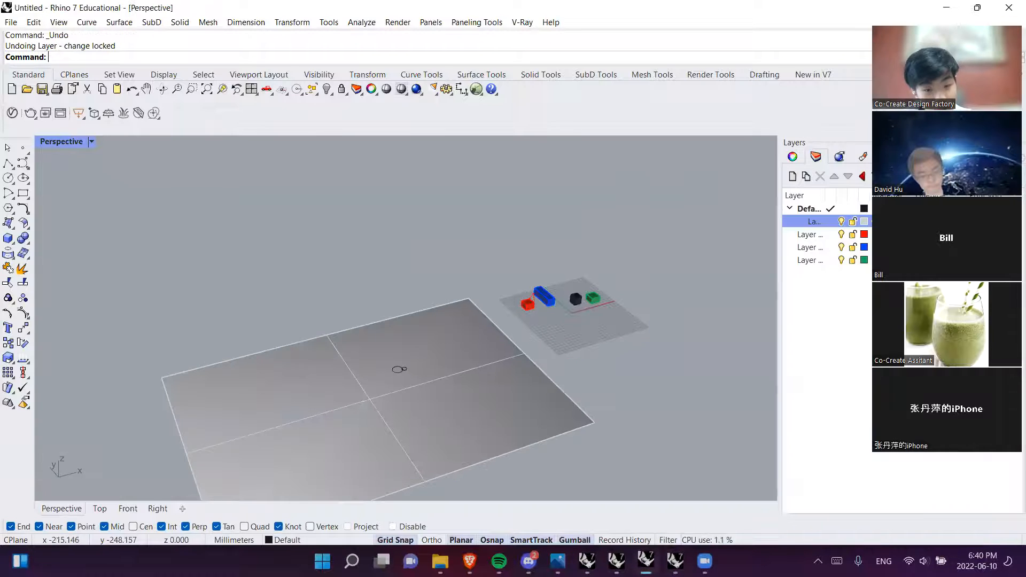
click(617, 561)
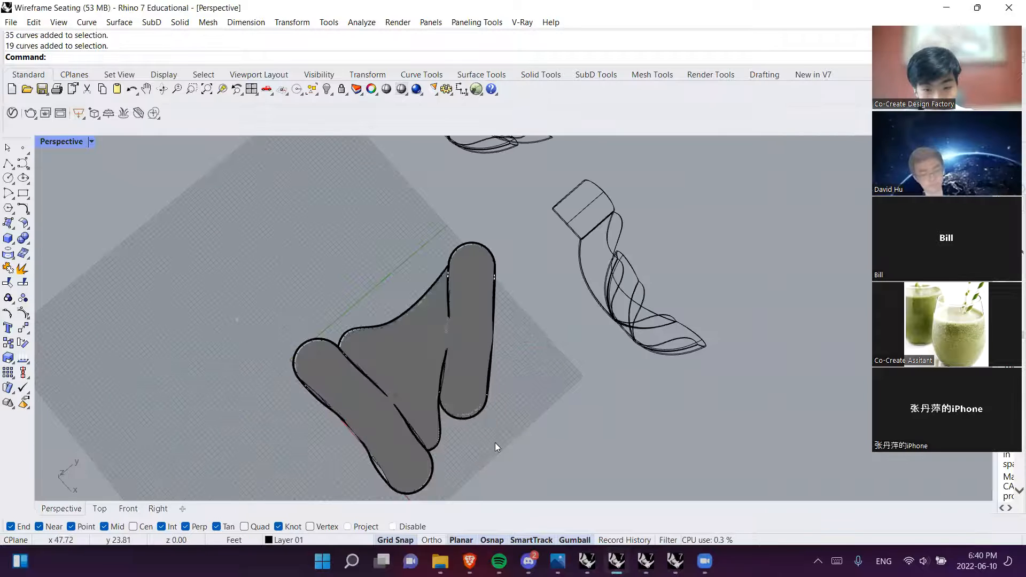
click(587, 561)
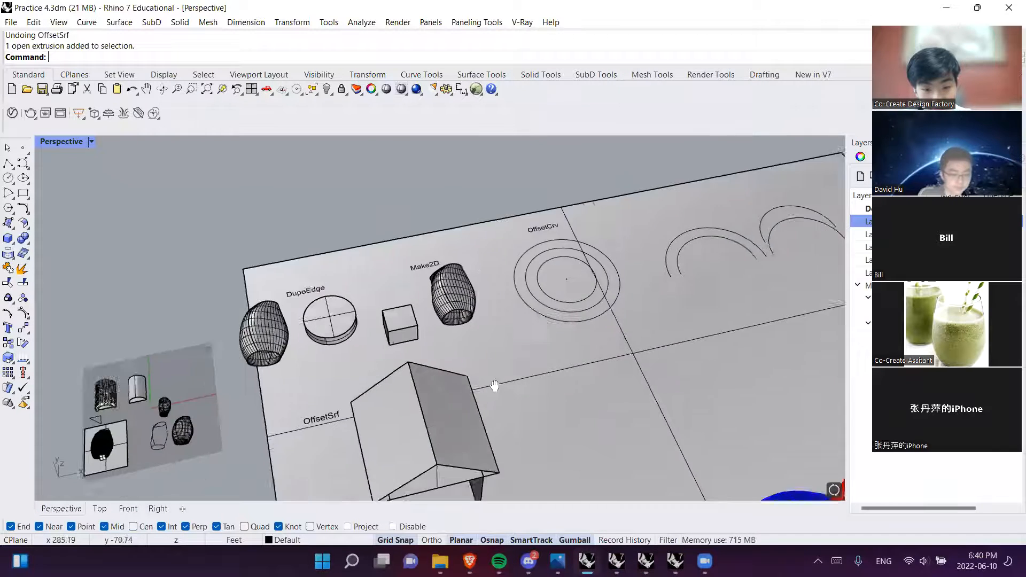
click(616, 561)
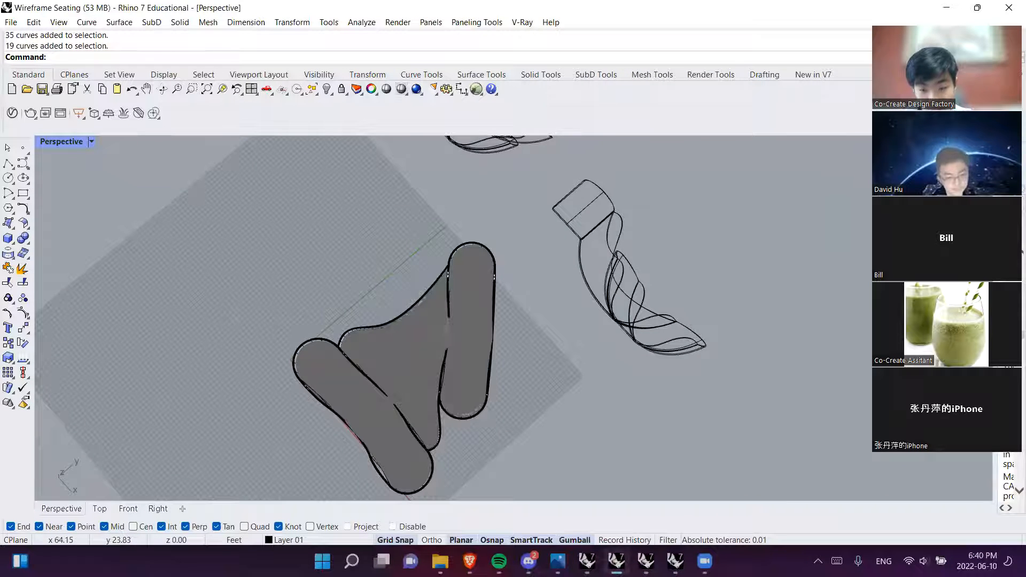
click(645, 561)
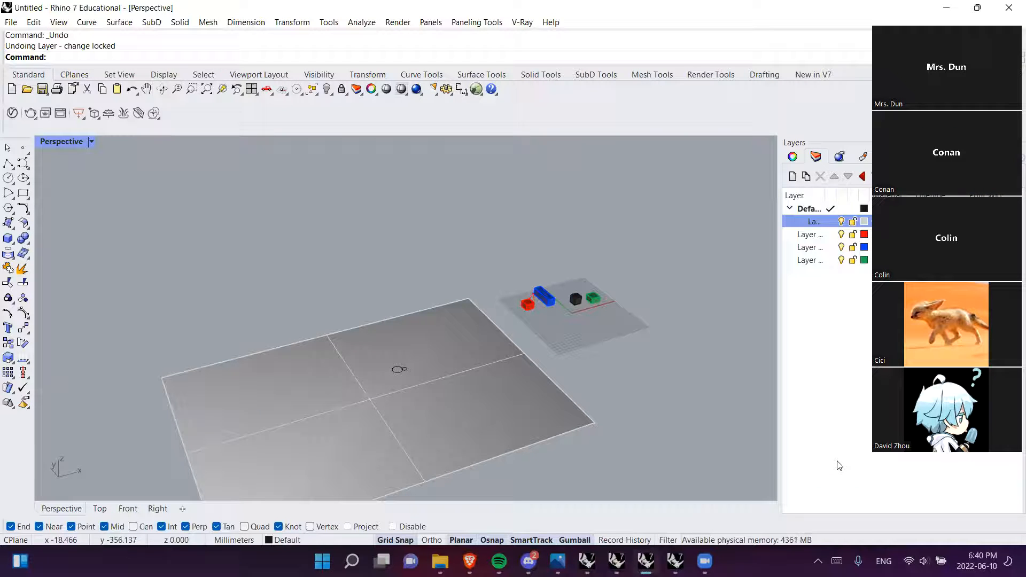
shift+right_drag(365, 388, 420, 337)
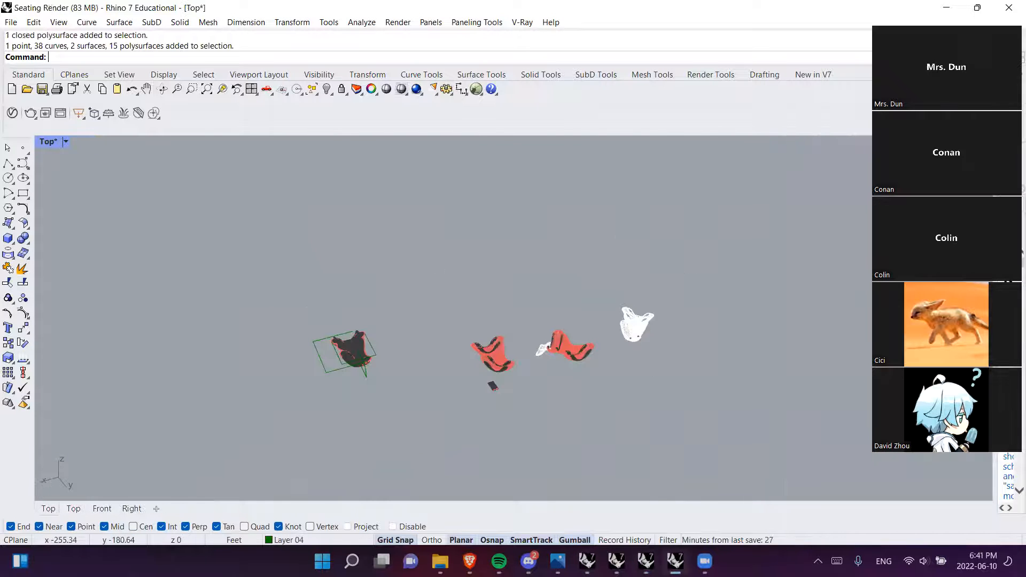
Switch to File Explorer and look through the Seating, CCDF, Captures, Club Day and Club folders for a demonstration model
click(440, 561)
scroll(321, 316, down, 3)
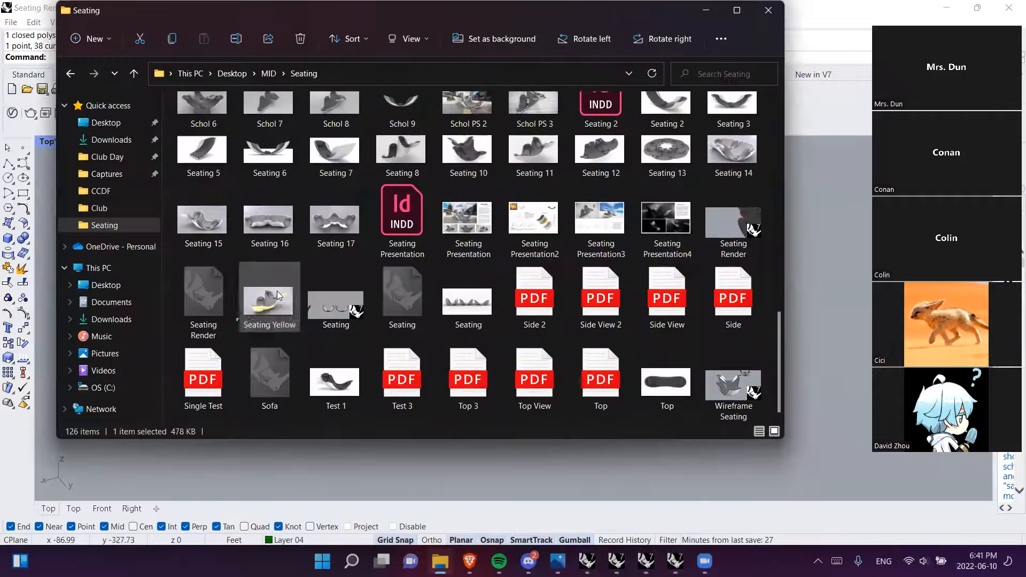
click(115, 176)
click(123, 194)
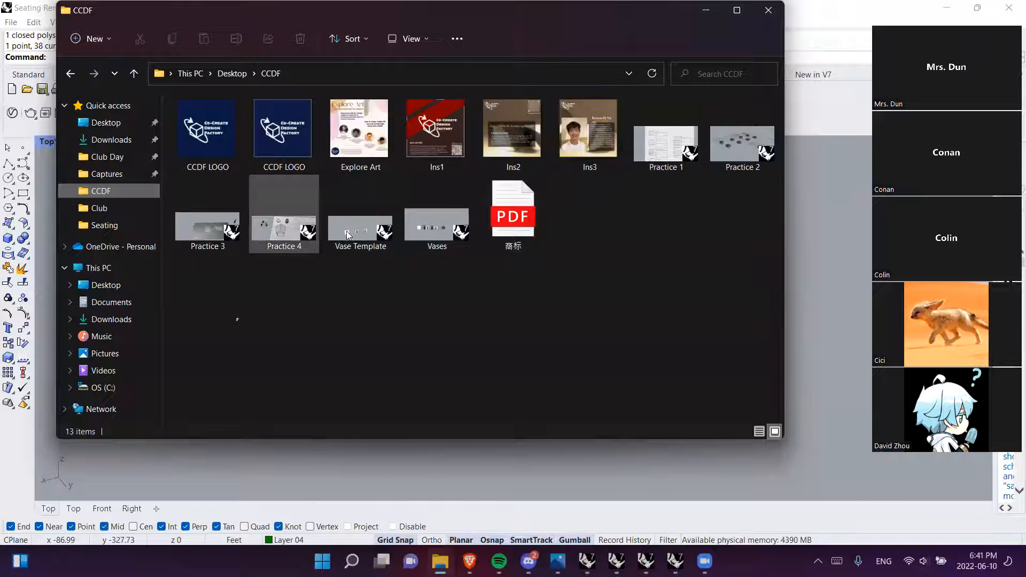
click(107, 174)
click(107, 156)
click(126, 209)
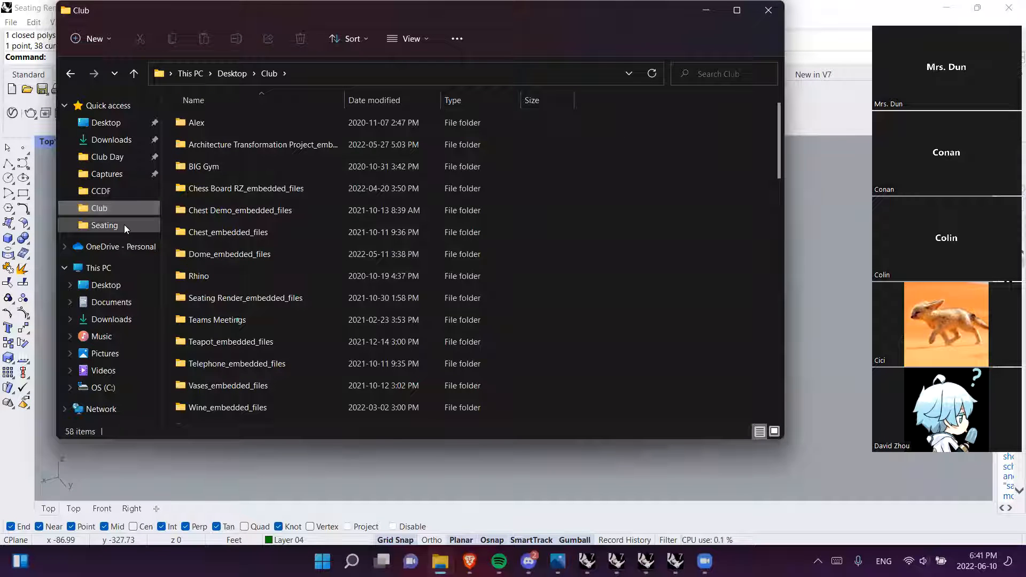
click(124, 224)
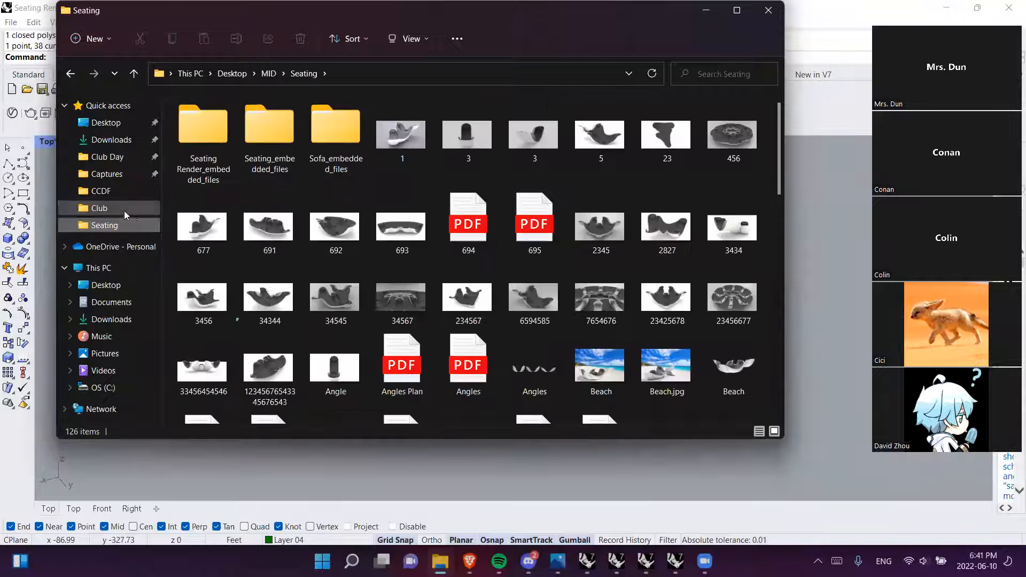
Open the Dome Rhino 3-D model from the Club folder
click(124, 211)
scroll(335, 257, down, 1)
scroll(334, 258, down, 7)
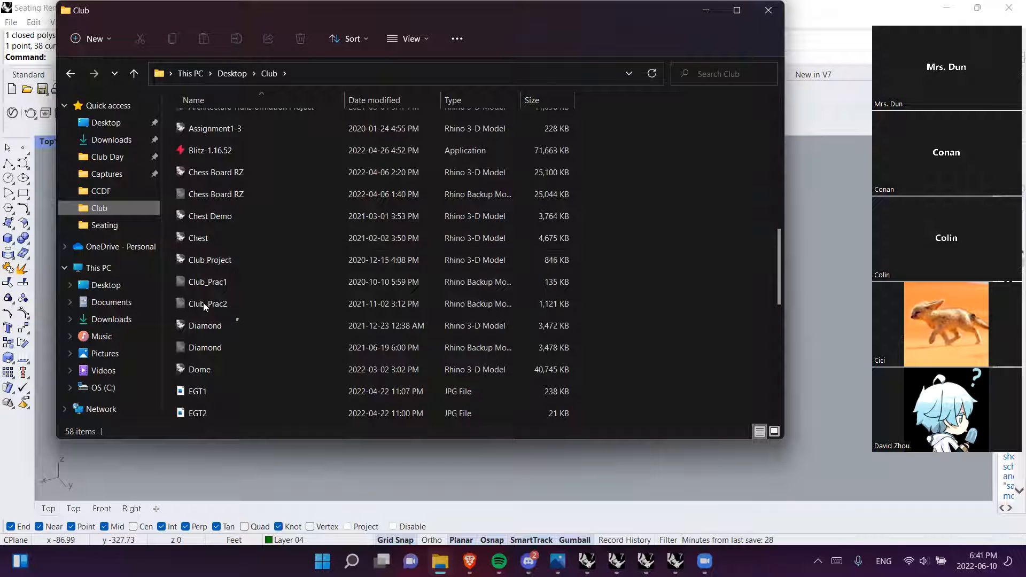
click(191, 370)
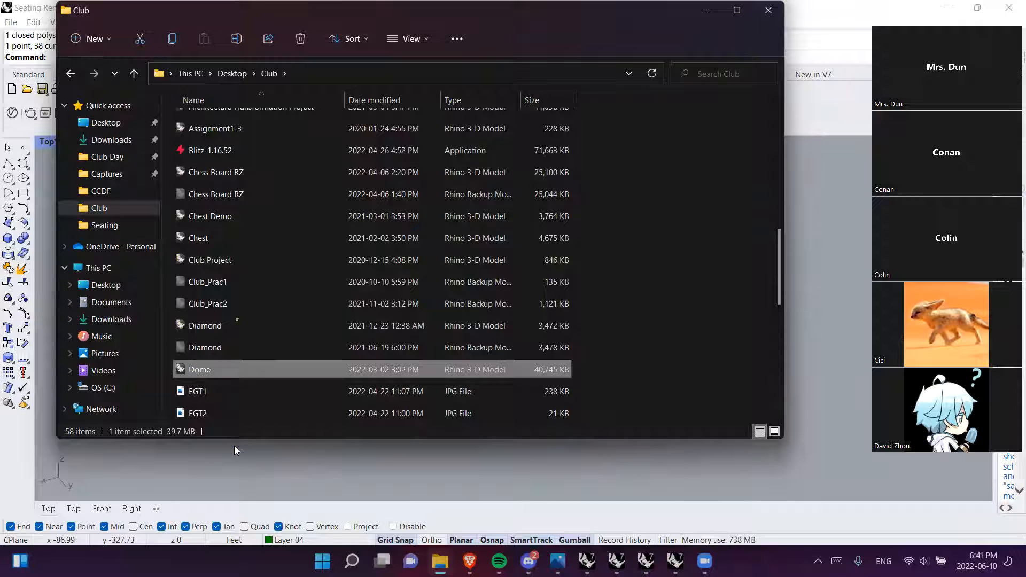
click(281, 455)
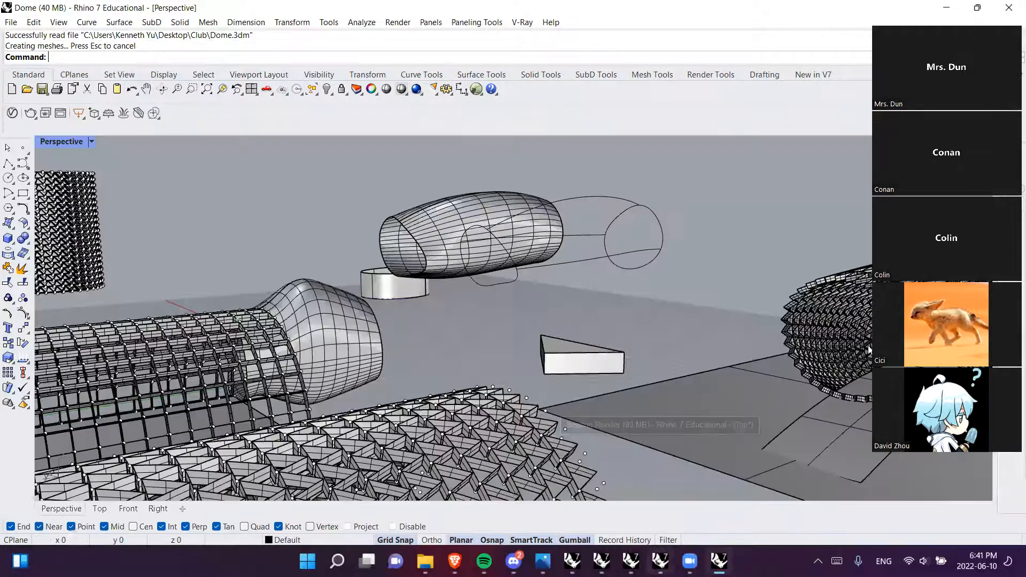
Try to delete the middle vault's panels and points in the Dome model, and undo the deletion
right_drag(417, 384, 378, 307)
scroll(403, 365, down, 5)
scroll(377, 306, up, 8)
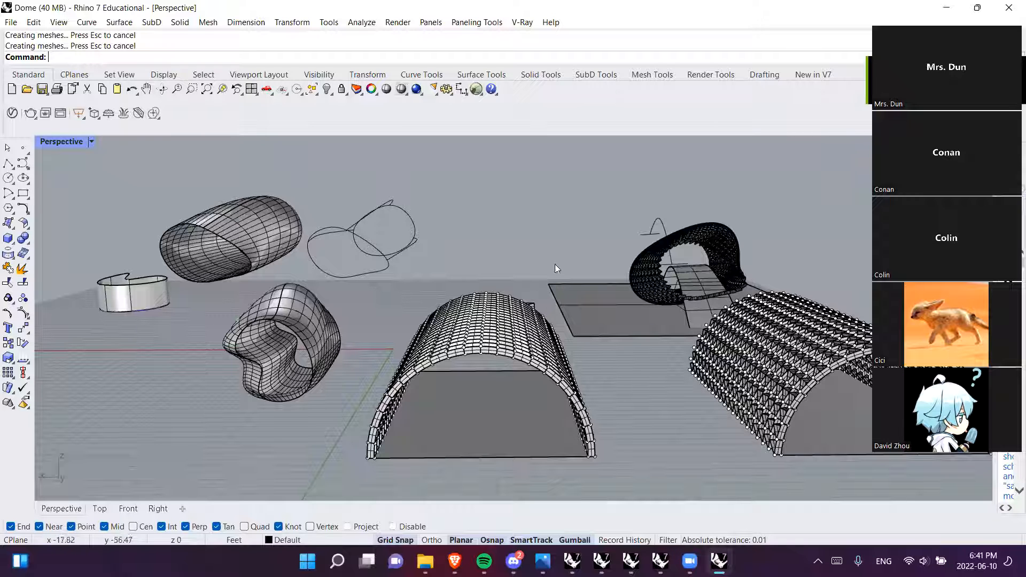
drag(405, 437, 406, 435)
key(Delete)
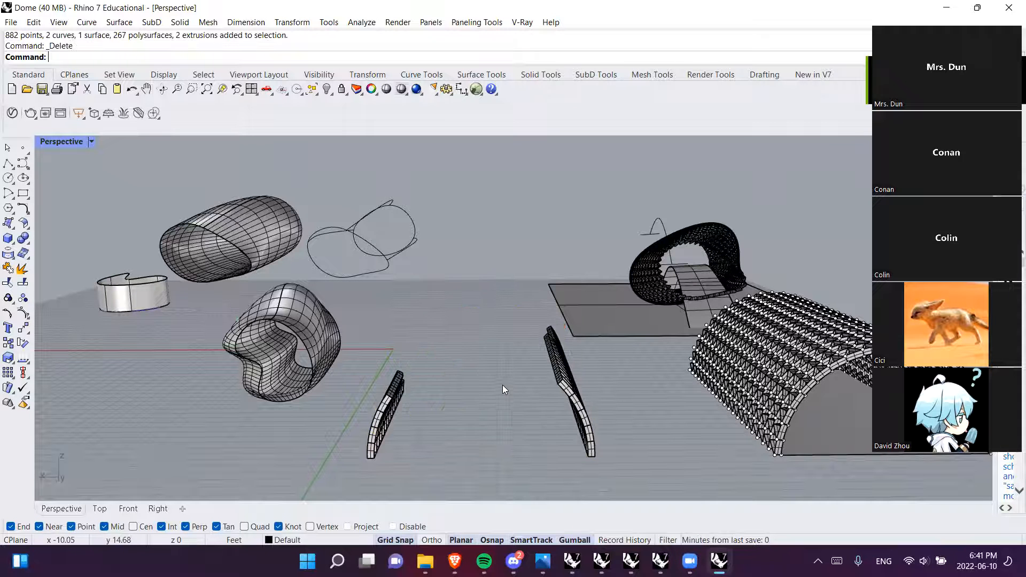
key(ctrl+z)
key(Escape)
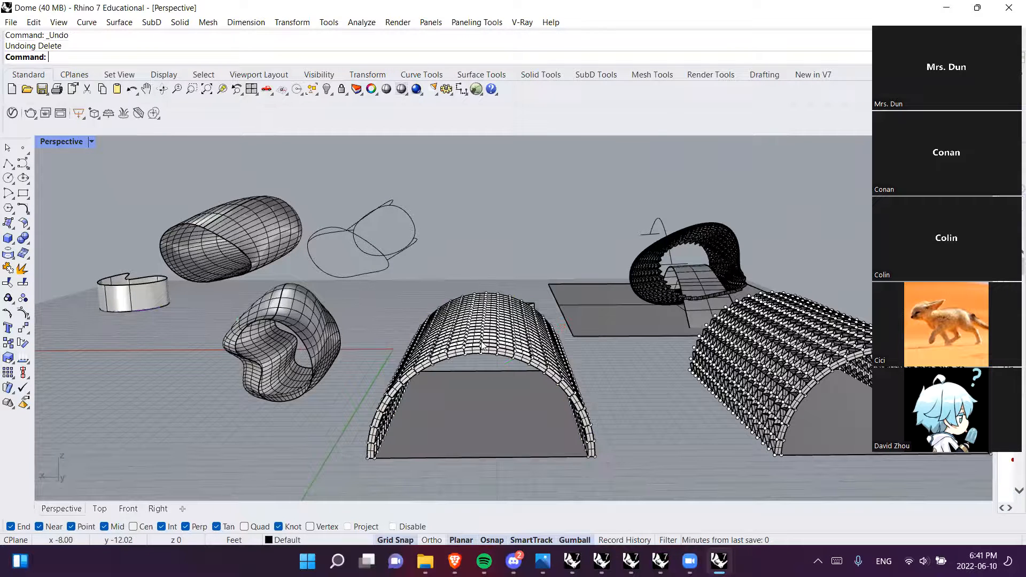
Delete the middle vault's panels, points and curves, keeping only its curved base surface
right_drag(480, 371, 480, 399)
scroll(480, 404, down, 3)
drag(394, 268, 559, 468)
ctrl+click(488, 438)
key(Delete)
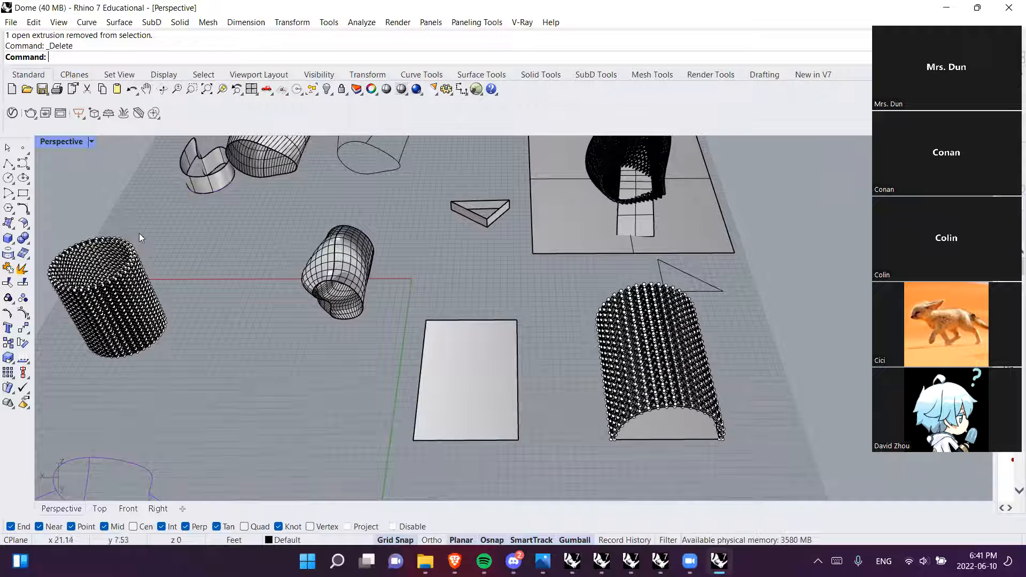
click(7, 178)
key(Escape)
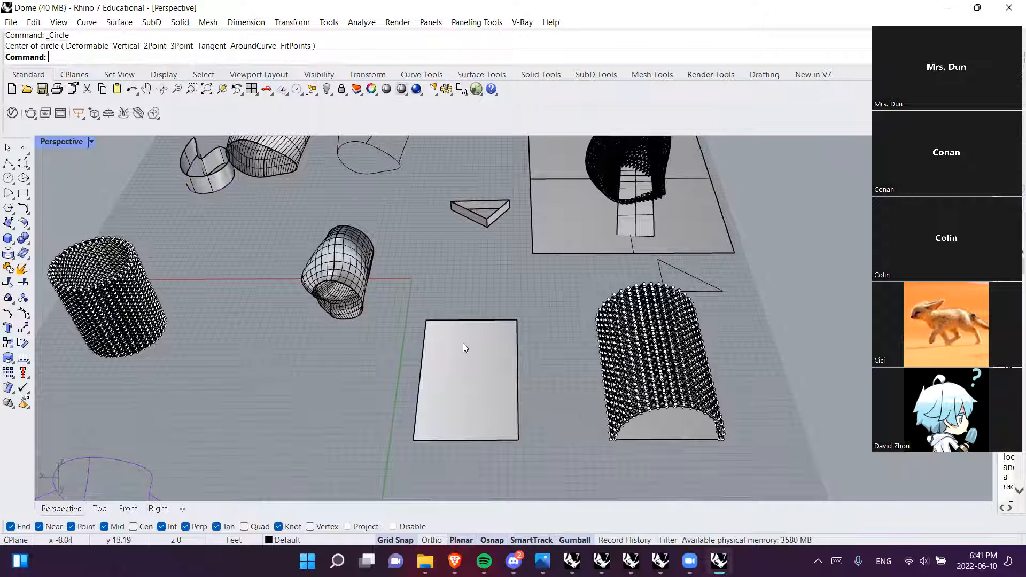
click(463, 343)
click(475, 23)
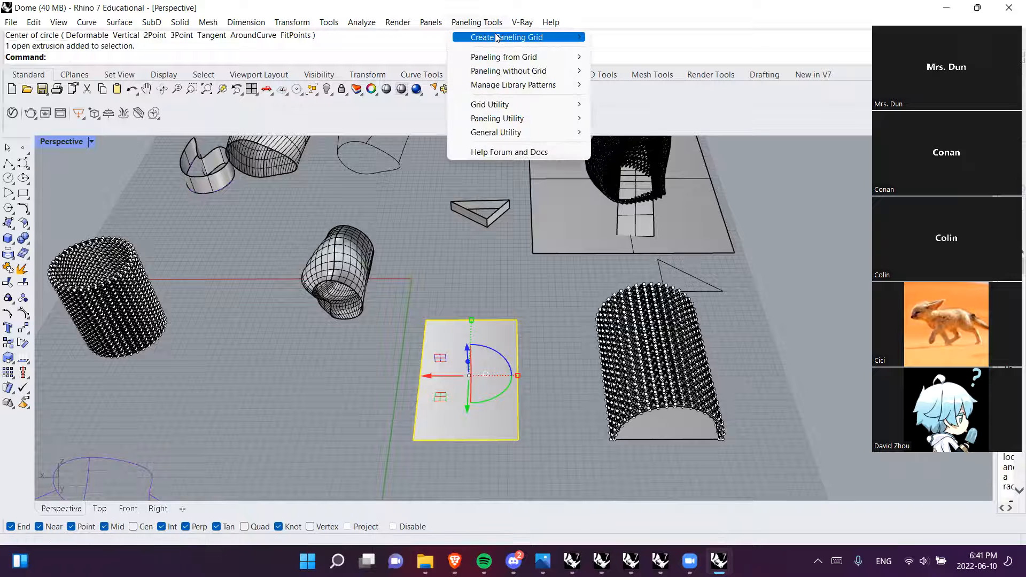
mouse_move(497, 37)
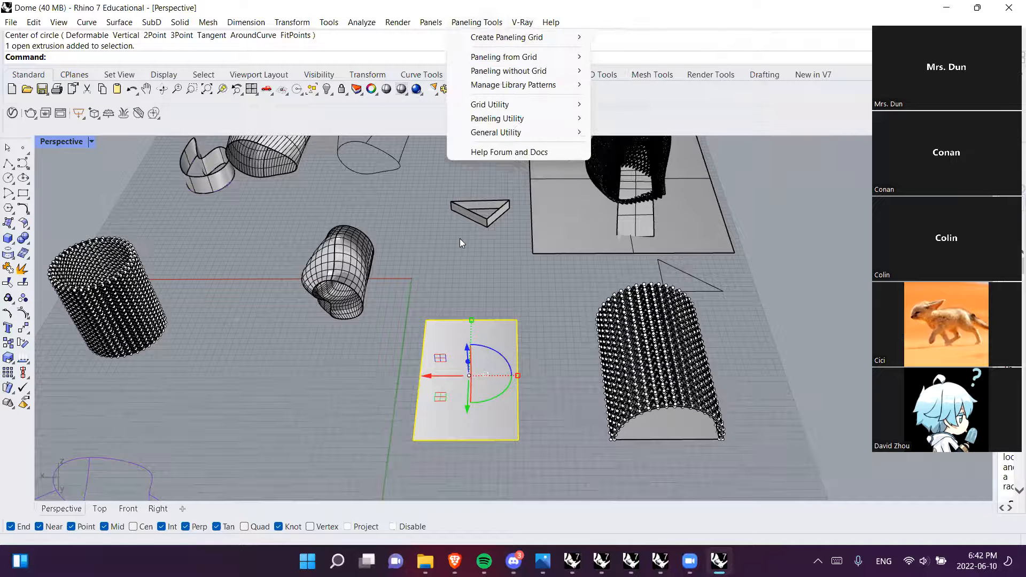
click(444, 422)
click(428, 463)
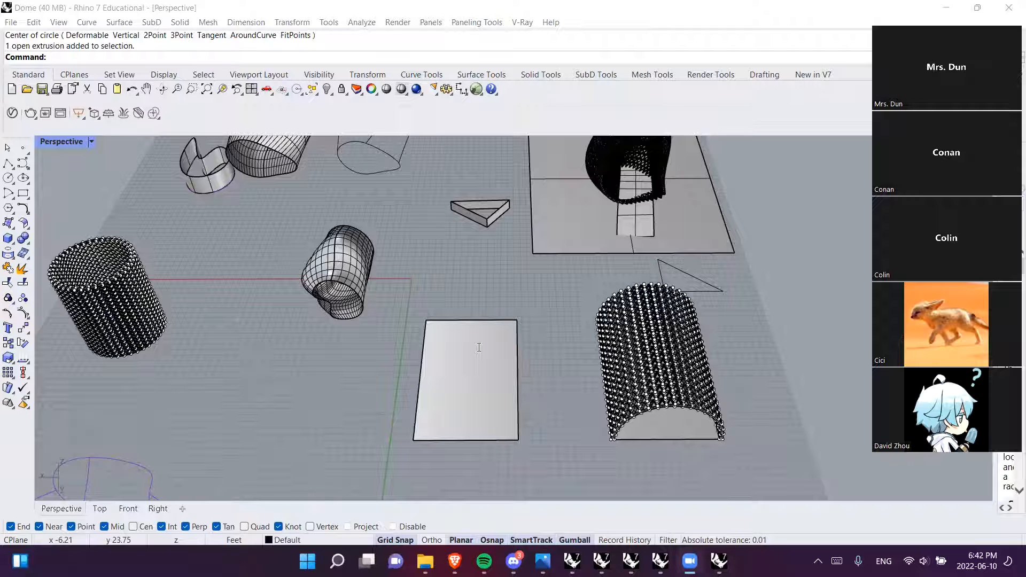
scroll(467, 374, up, 4)
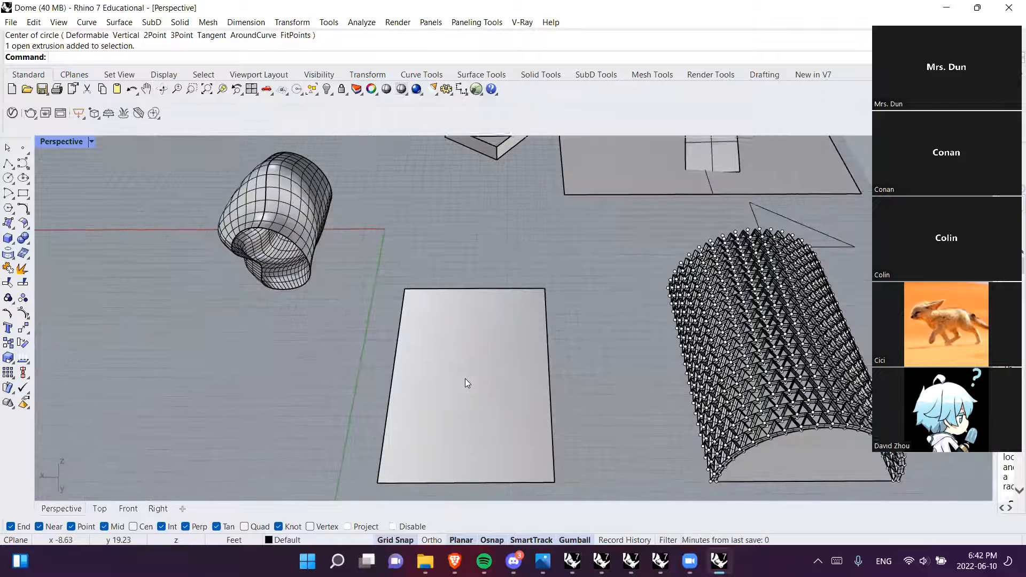
click(475, 22)
click(482, 21)
click(447, 295)
click(385, 235)
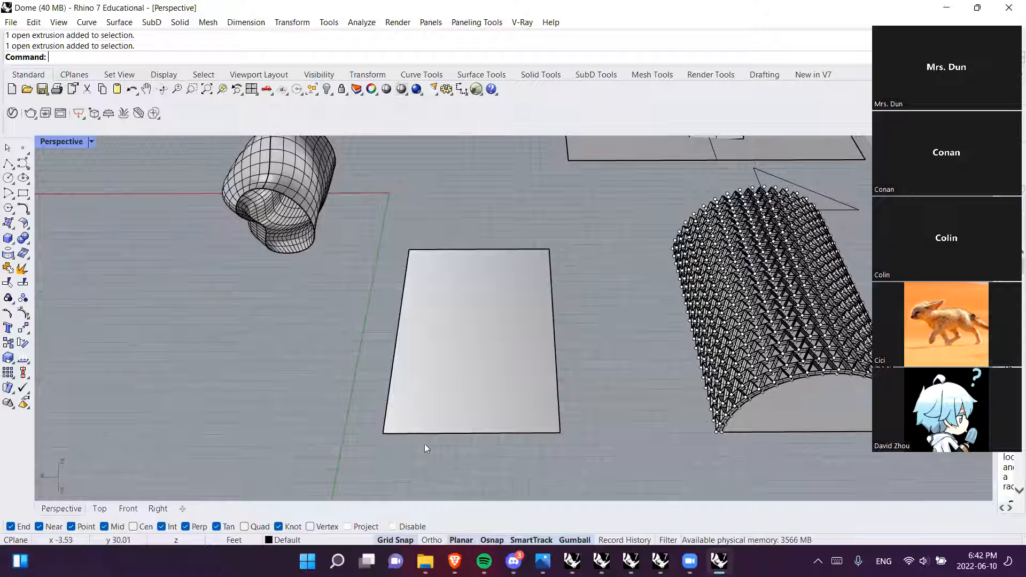
Create a Surface Domain Number paneling grid on the bare vault surface with 11 U spans and 5 V spans
click(476, 22)
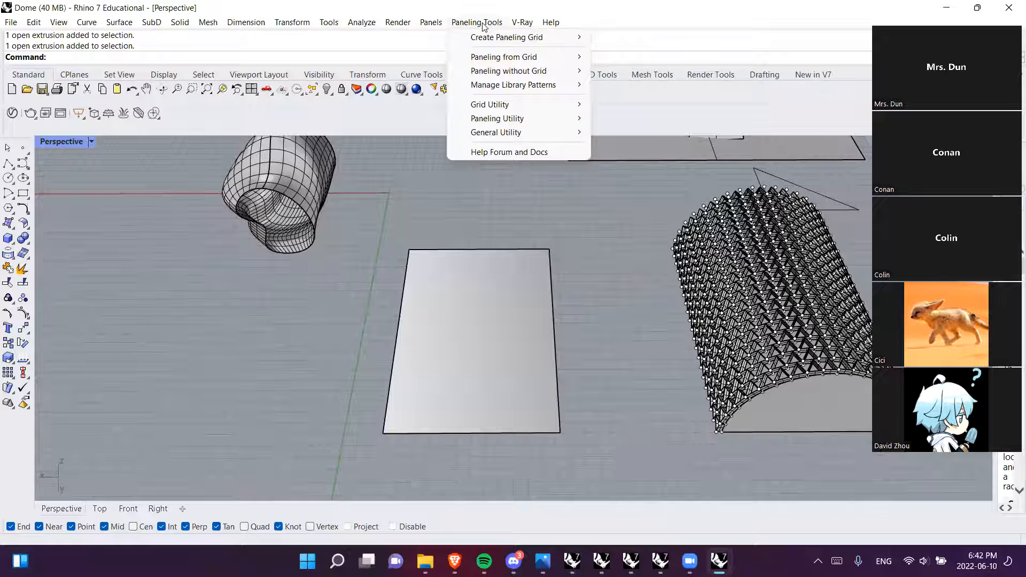
mouse_move(553, 38)
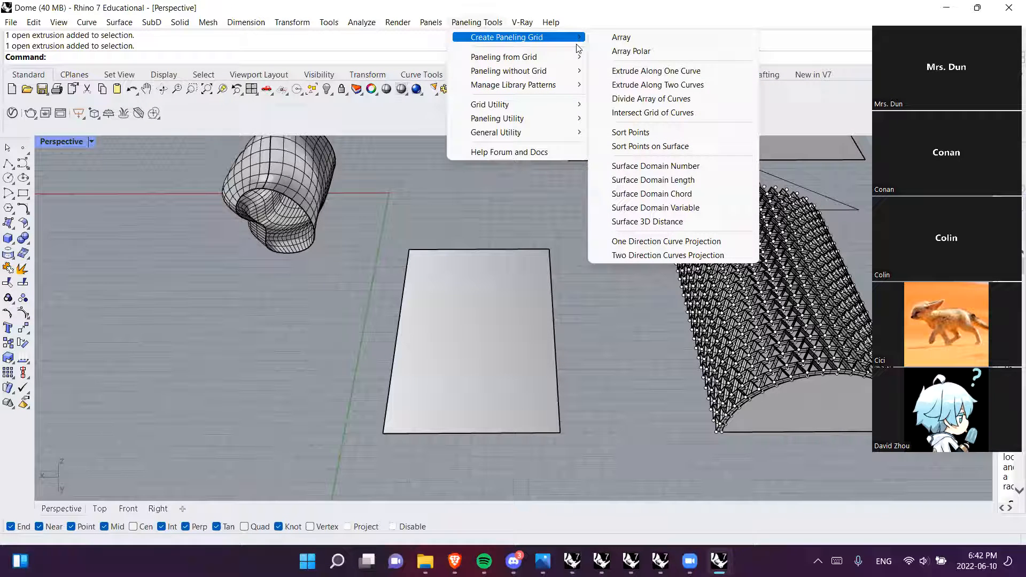
click(656, 166)
click(442, 321)
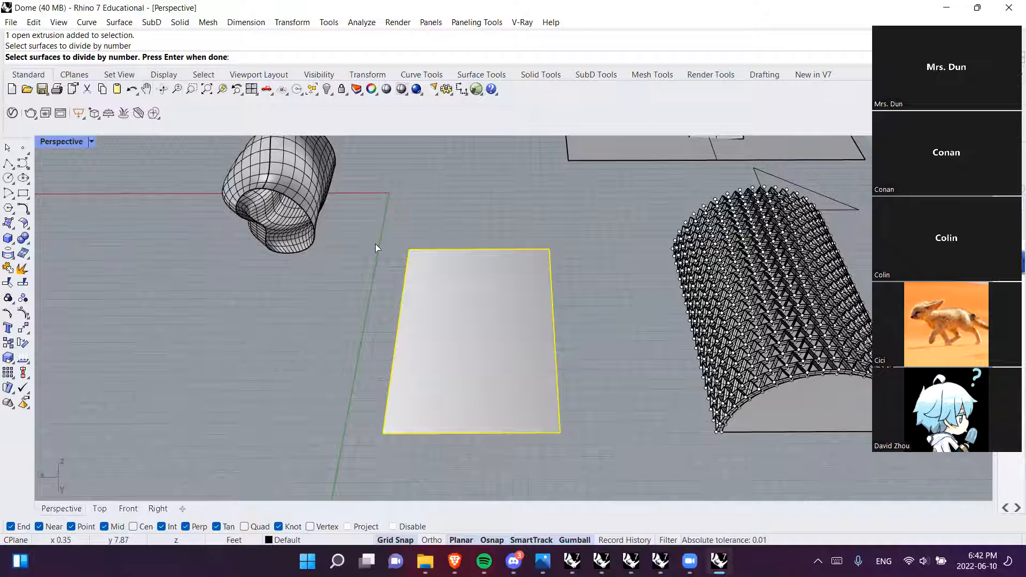
key(Return)
scroll(476, 288, up, 4)
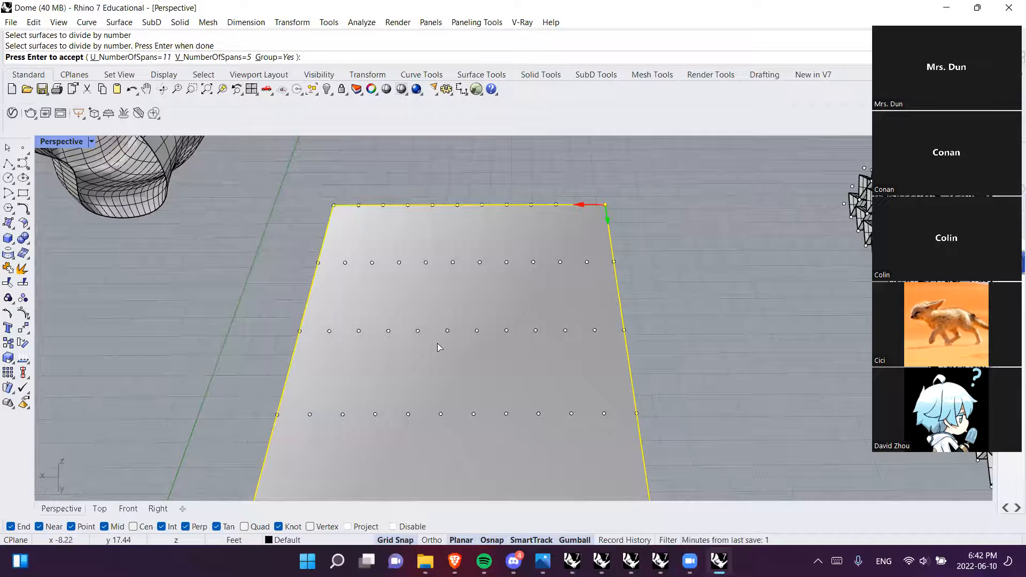
key(Return)
key(Escape)
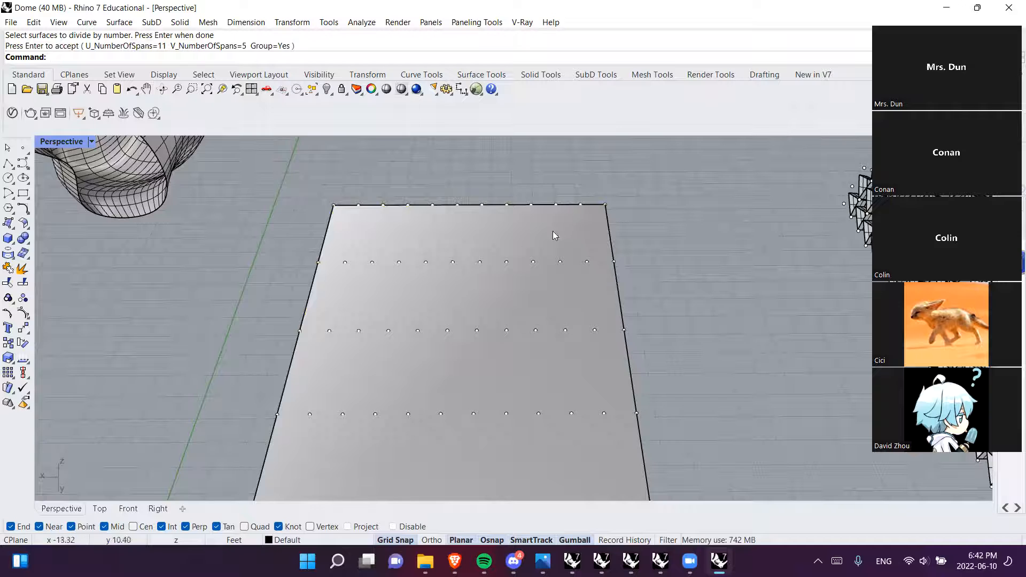
Draw a closed, notched freeform interpolated curve, about 12 by 13 ft, on the empty ground beside the gridded vault
scroll(435, 301, down, 2)
shift+right_drag(283, 369, 508, 350)
scroll(395, 340, down, 2)
shift+right_drag(371, 343, 507, 309)
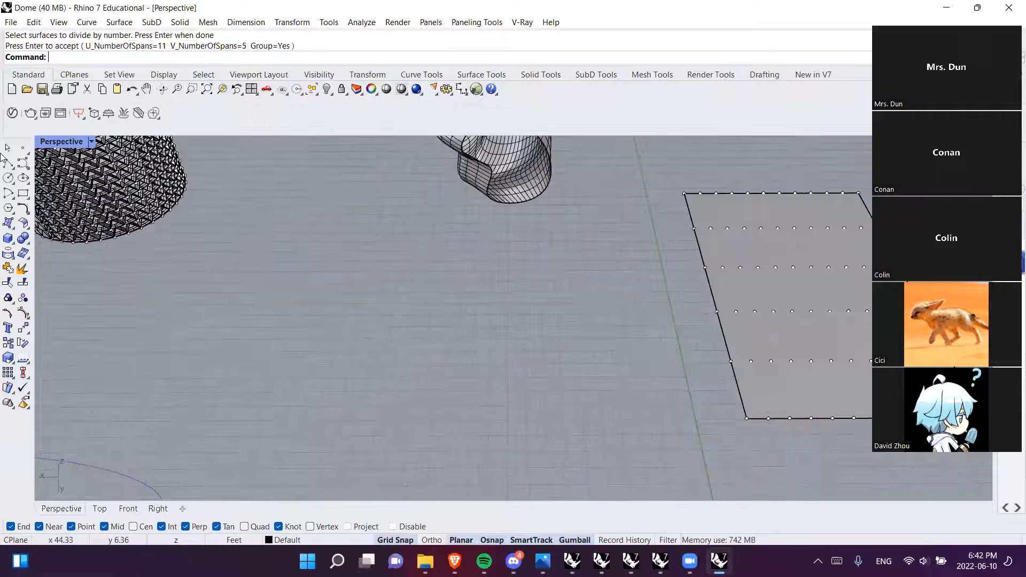
click(7, 162)
click(355, 322)
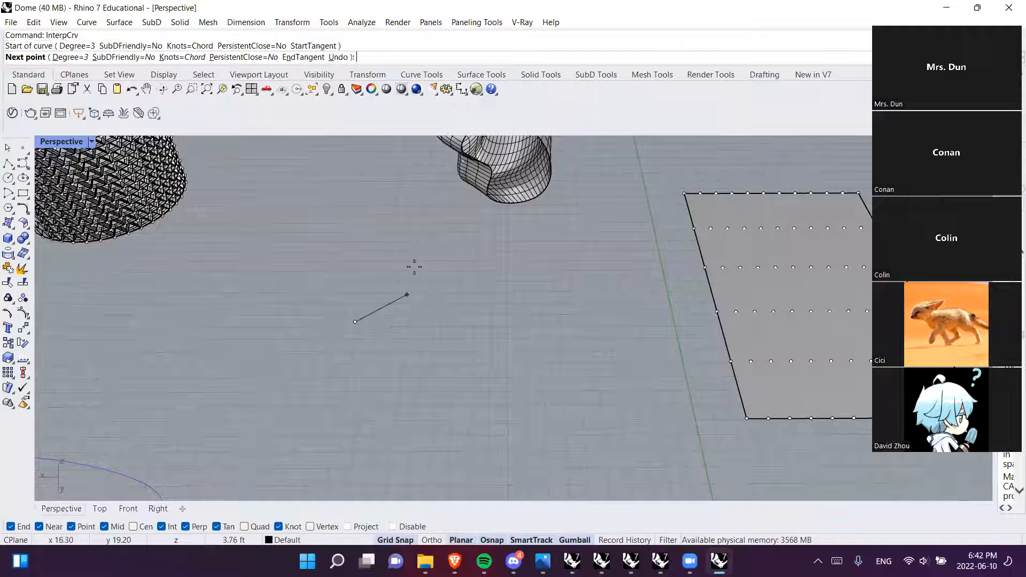
click(419, 258)
click(548, 274)
click(493, 396)
click(458, 332)
click(361, 407)
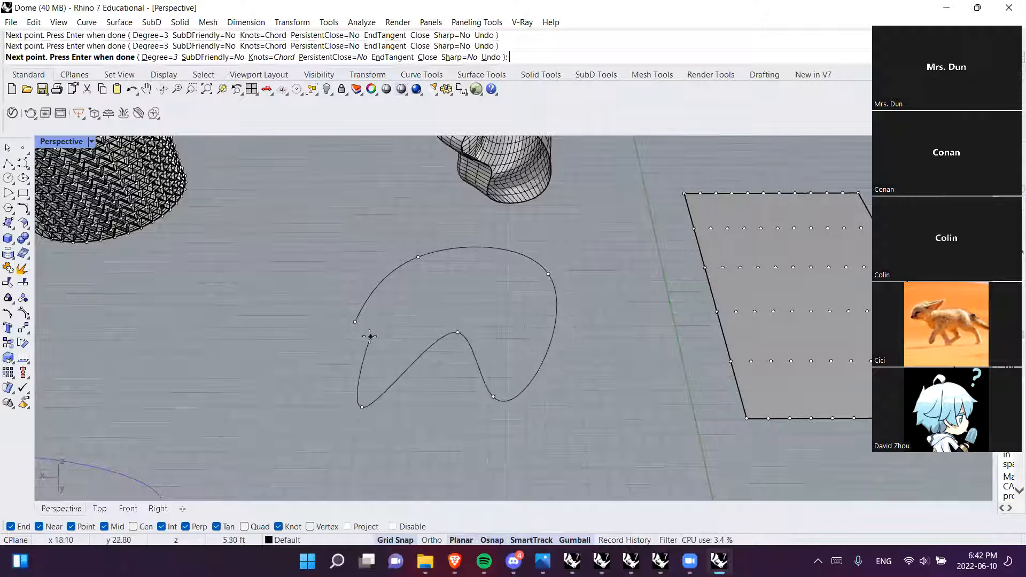
click(362, 328)
Panel the vault's point grid with Panel Custom 2D, using the vault as base surface, the notched curve as pattern and U and V shifts of 1
right_drag(620, 328, 403, 304)
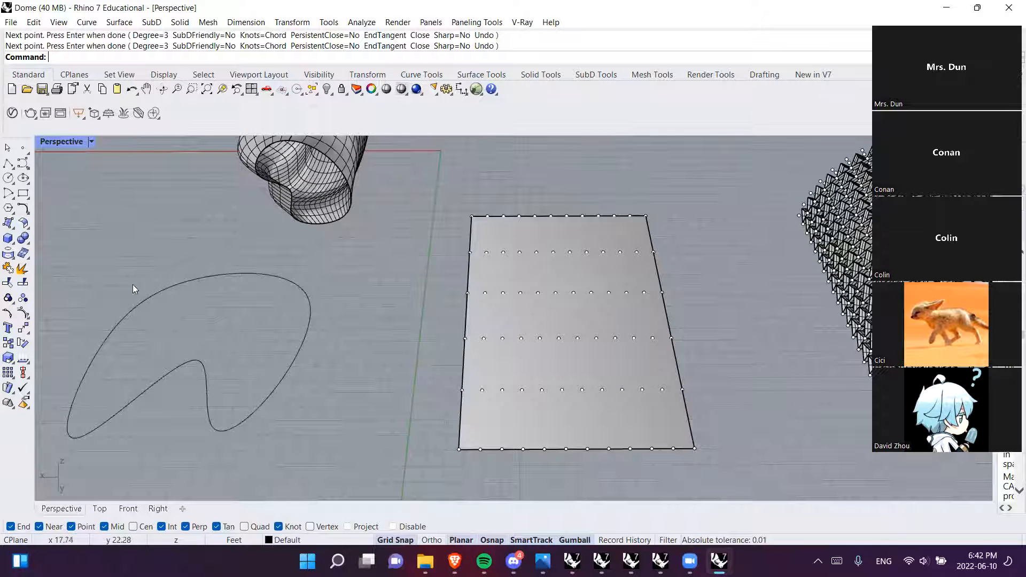
click(473, 22)
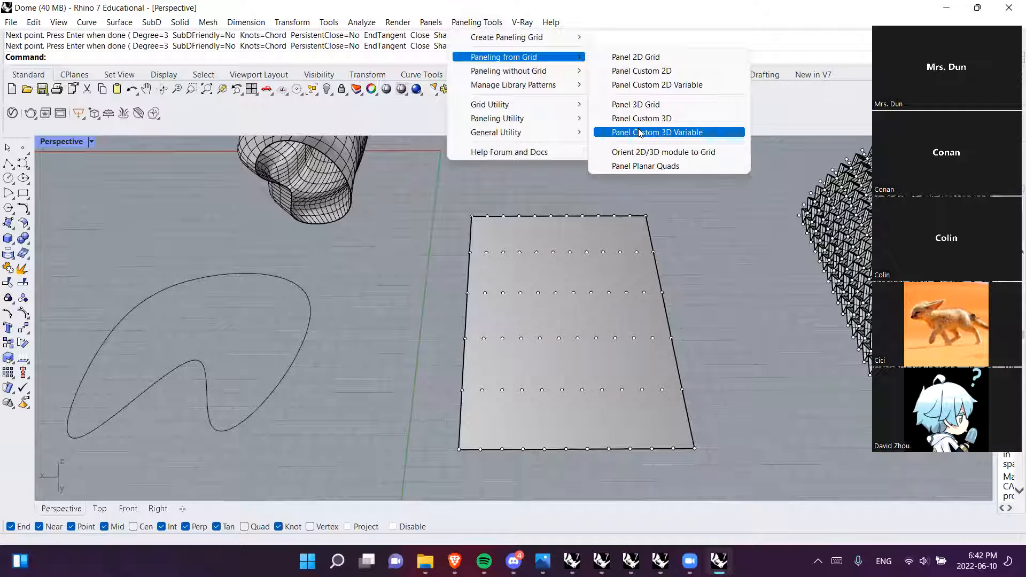
click(645, 71)
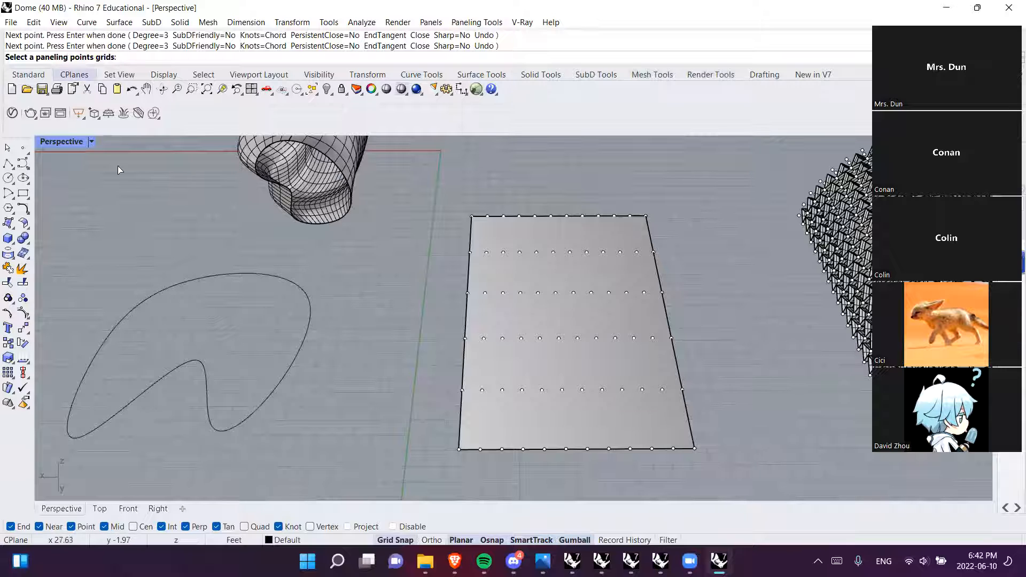
click(554, 219)
key(Return)
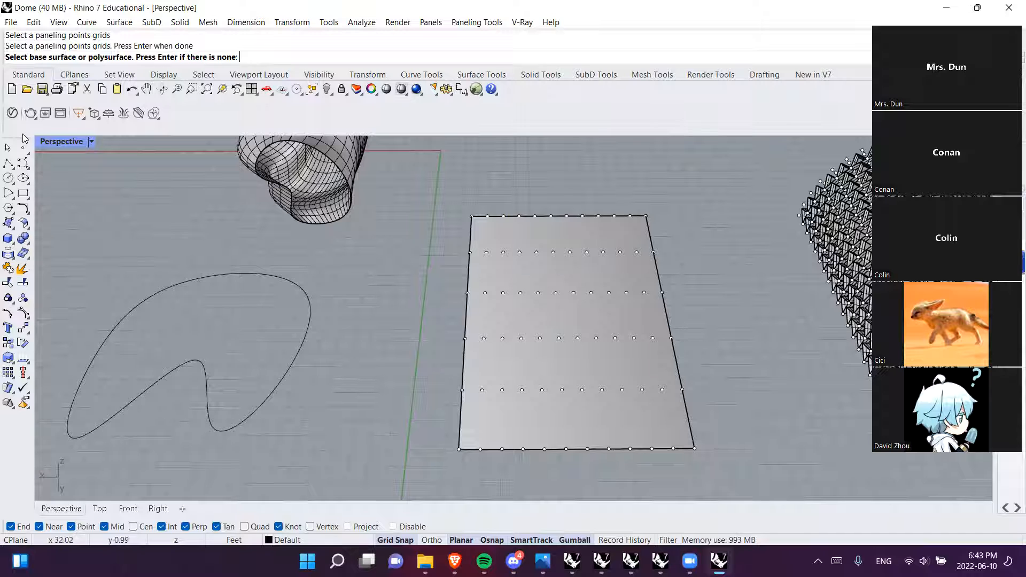
click(546, 237)
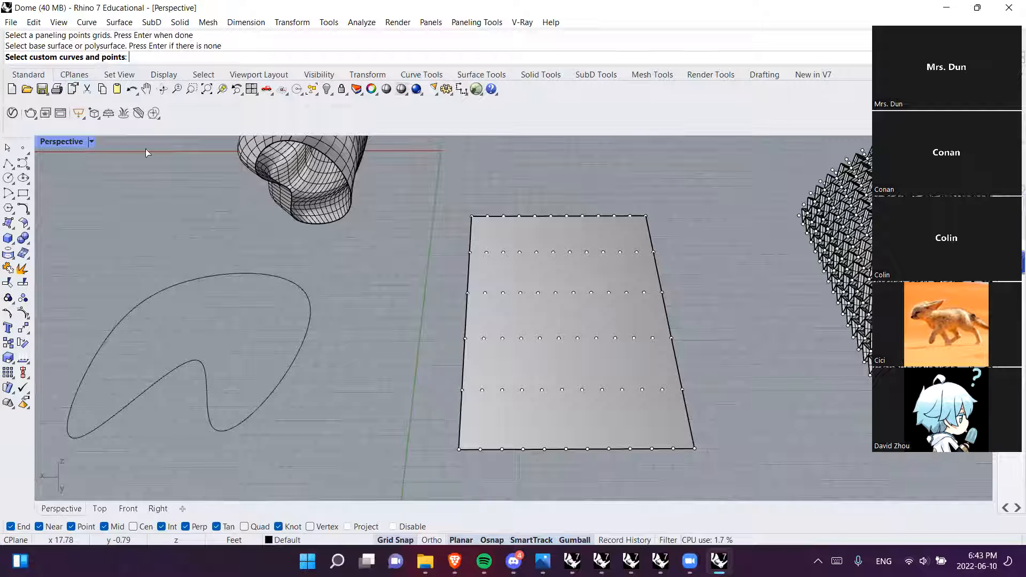
click(244, 273)
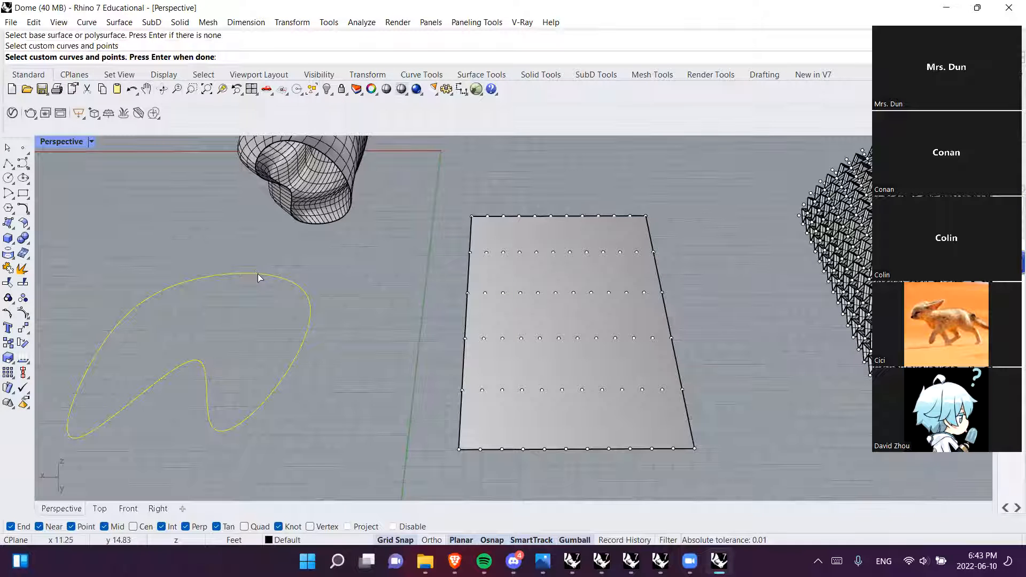
key(Return)
shift+right_drag(252, 312, 555, 243)
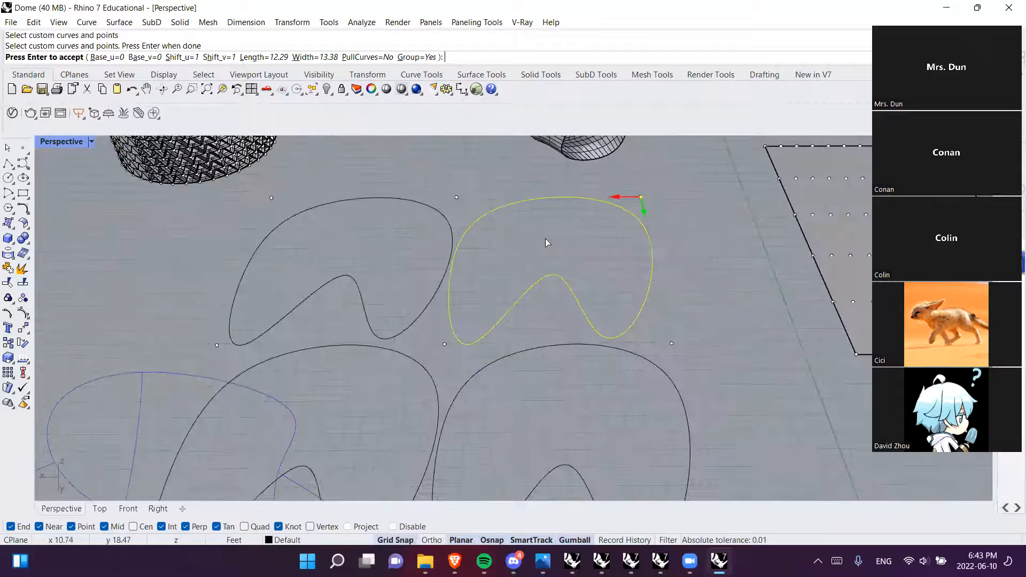
scroll(556, 238, down, 5)
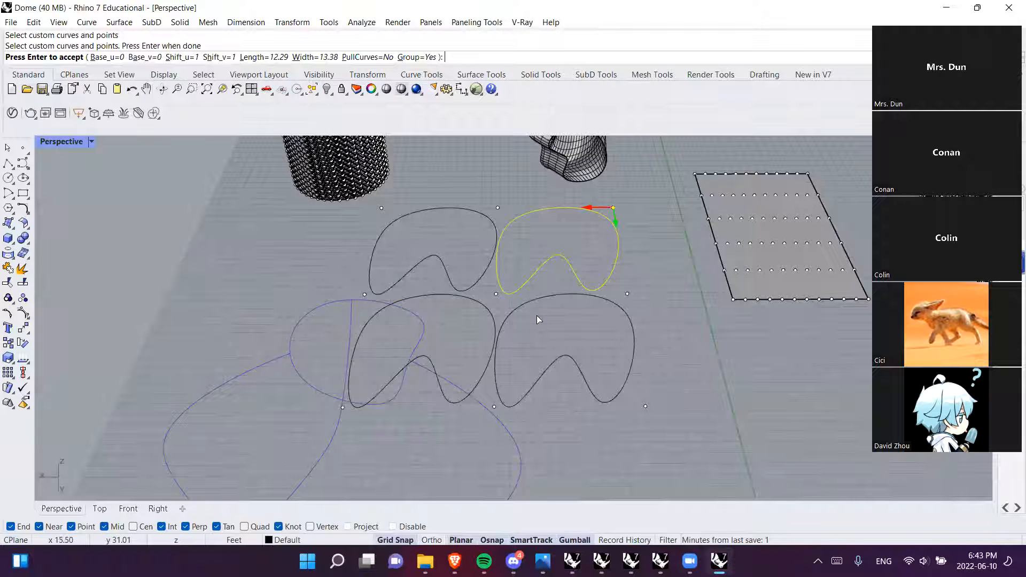
key(Return)
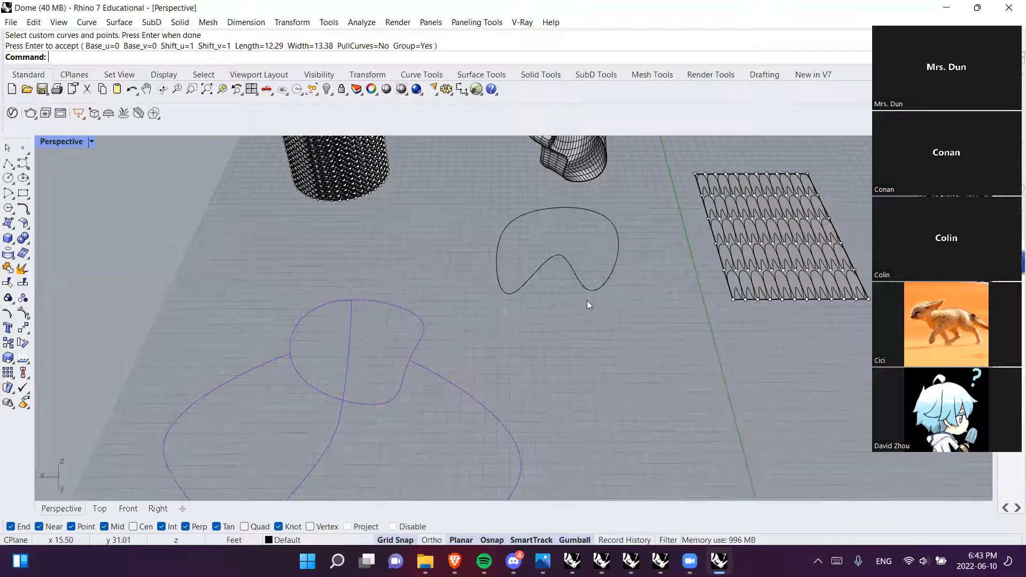
shift+right_drag(587, 301, 508, 326)
scroll(508, 326, up, 5)
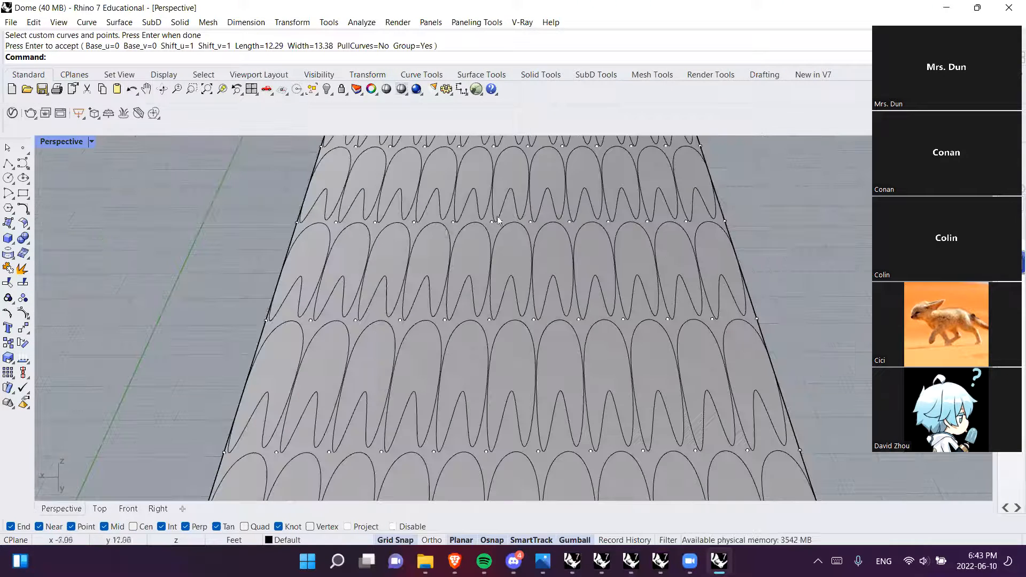
Try to extrude the grouped pattern curves on the vault surface upward, and undo the extrusion
scroll(503, 249, down, 2)
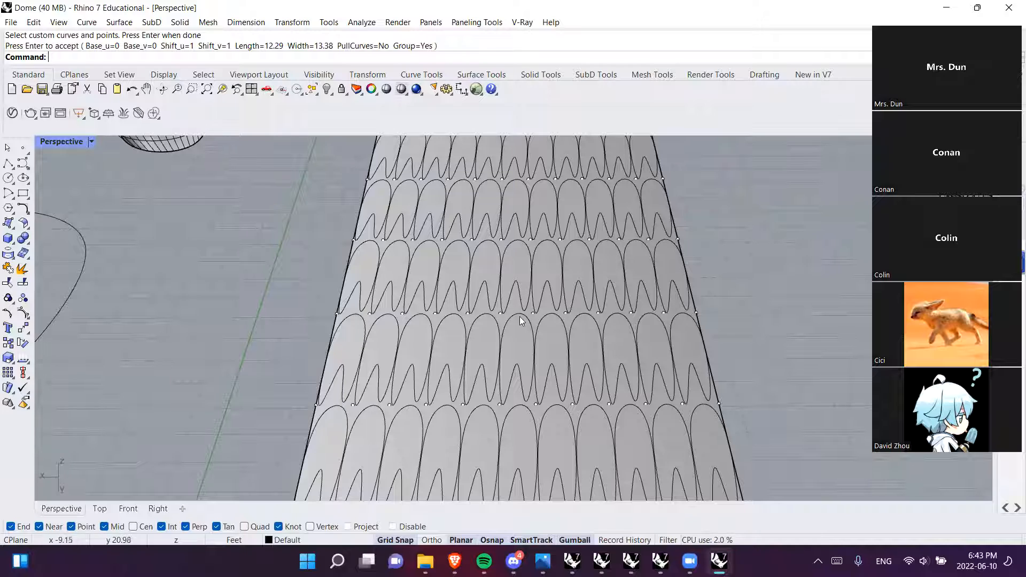
click(560, 260)
click(594, 303)
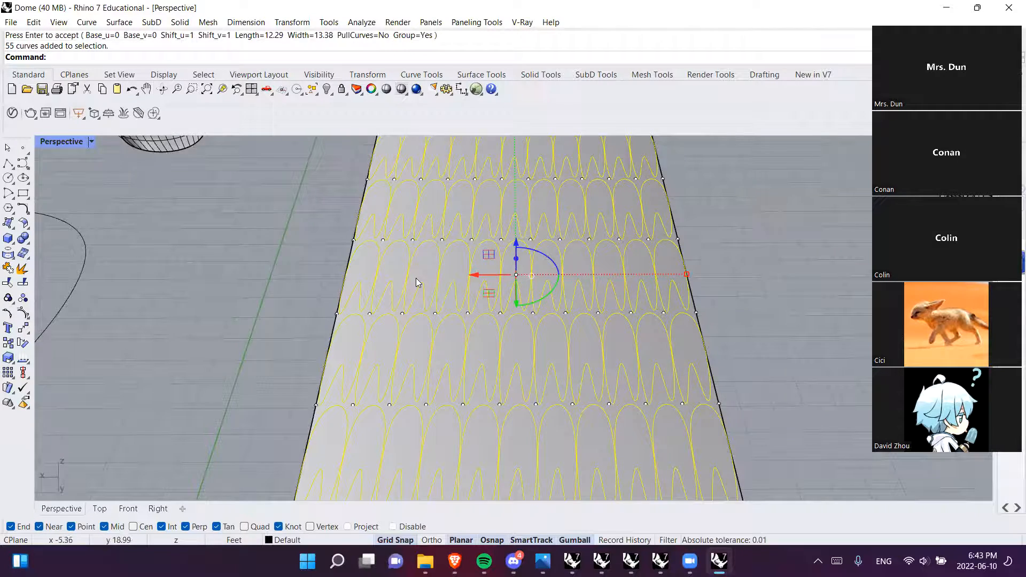
scroll(416, 280, down, 7)
right_drag(416, 288, 524, 327)
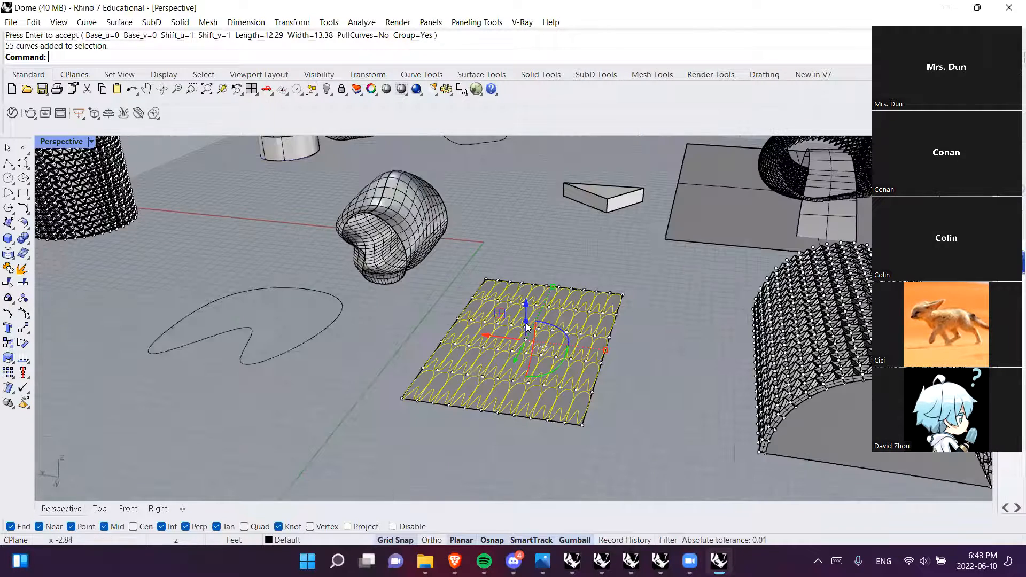
drag(525, 323, 526, 296)
click(549, 229)
right_drag(481, 433, 520, 409)
key(ctrl+z)
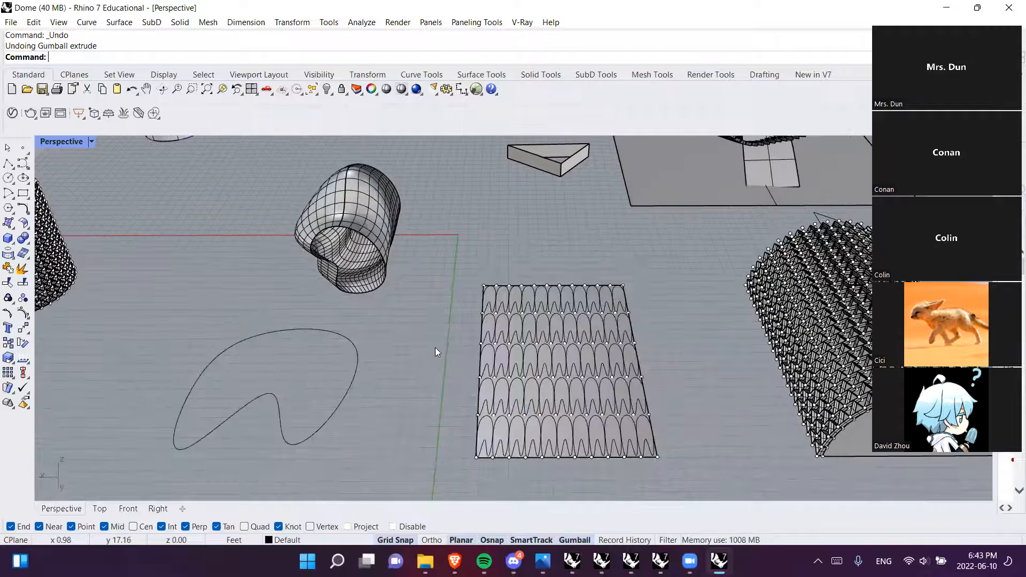
Delete the gridded vault surface together with its pattern curves and grid points
drag(435, 268, 674, 478)
key(Delete)
Draw a center-radius circle on the empty ground beside the remaining paneled vault and extrude it upward into a low open ring
mouse_move(395, 378)
shift+right_down()
mouse_move(659, 394)
mouse_move(652, 400)
shift+right_up()
shift+right_drag(679, 283, 504, 374)
shift+right_drag(442, 285, 267, 178)
click(8, 178)
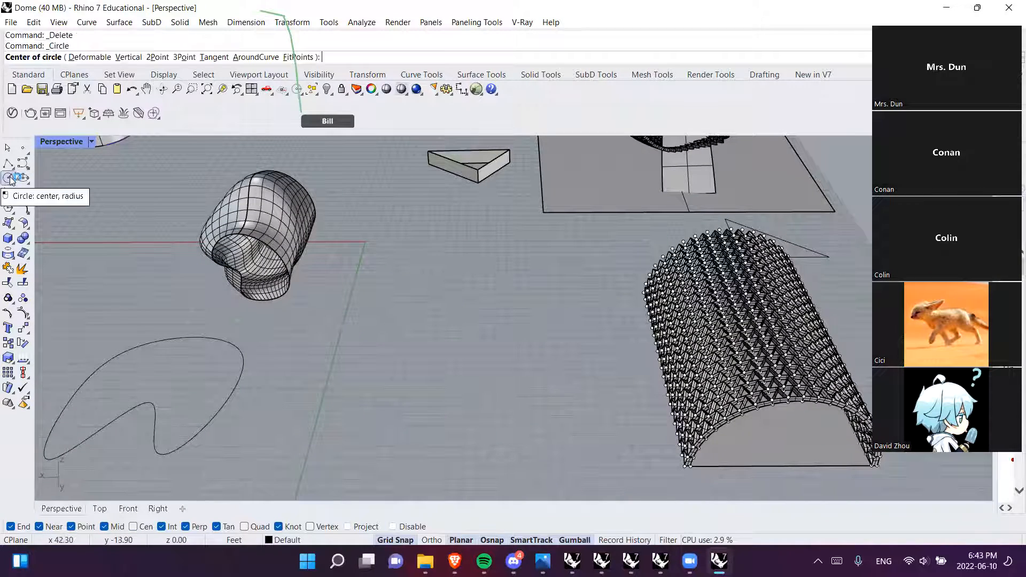
click(473, 336)
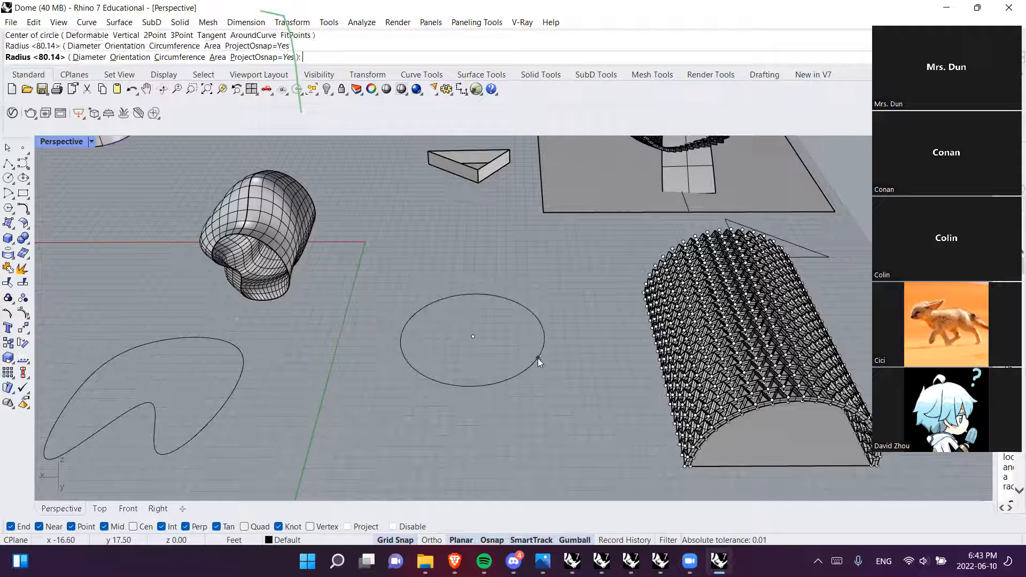
click(537, 358)
drag(470, 322, 470, 298)
click(565, 263)
Add a center mark to the ring's base circle with the Centermark command
shift+right_drag(474, 353, 480, 377)
click(479, 378)
click(344, 421)
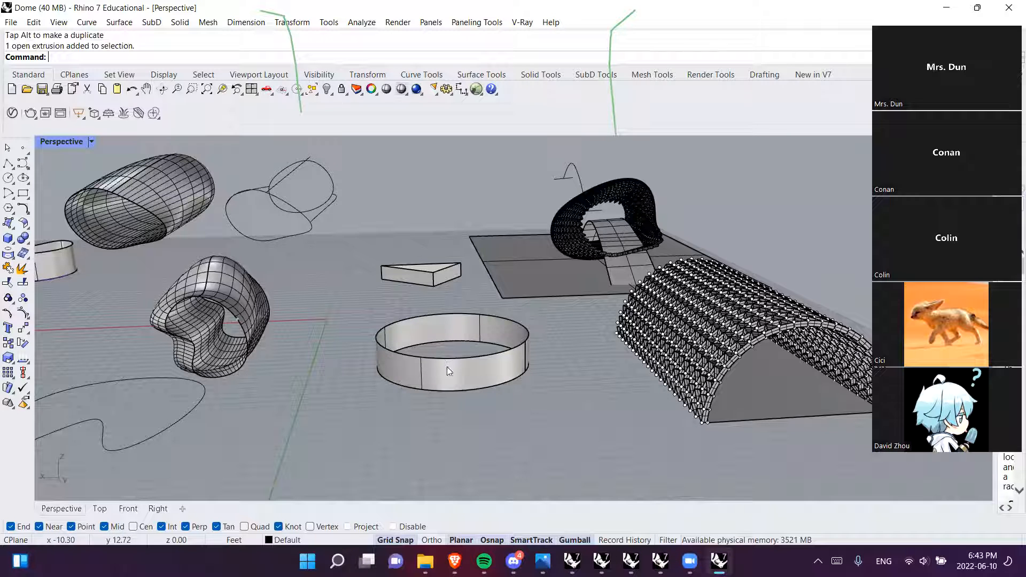
click(455, 390)
click(497, 425)
text(Centermark)
key(Return)
click(437, 478)
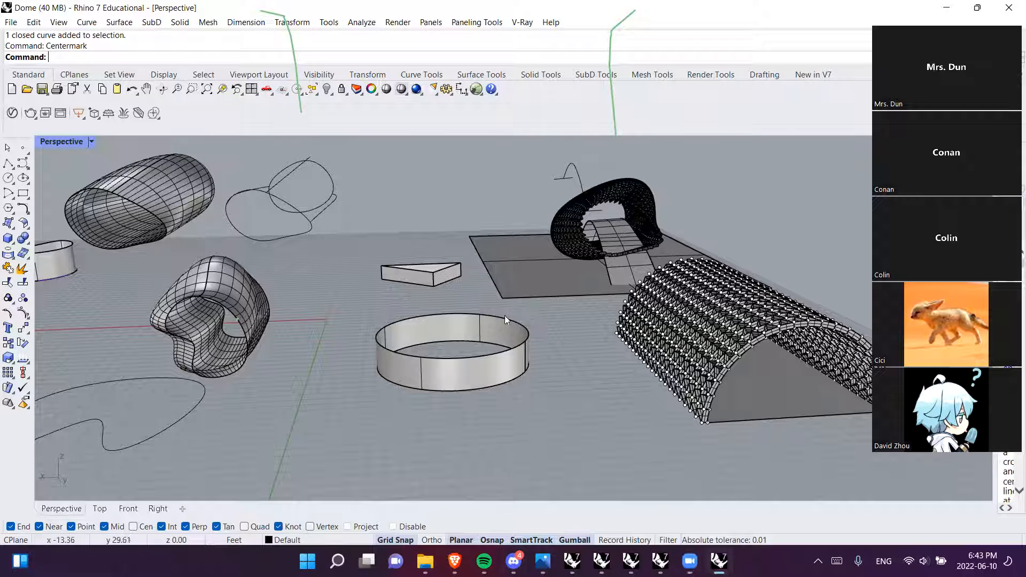
Place a point at the base circle's center mark and move it straight down about 8.3 ft below the ring
right_drag(529, 409, 458, 317)
right_drag(394, 364, 451, 336)
scroll(451, 336, up, 4)
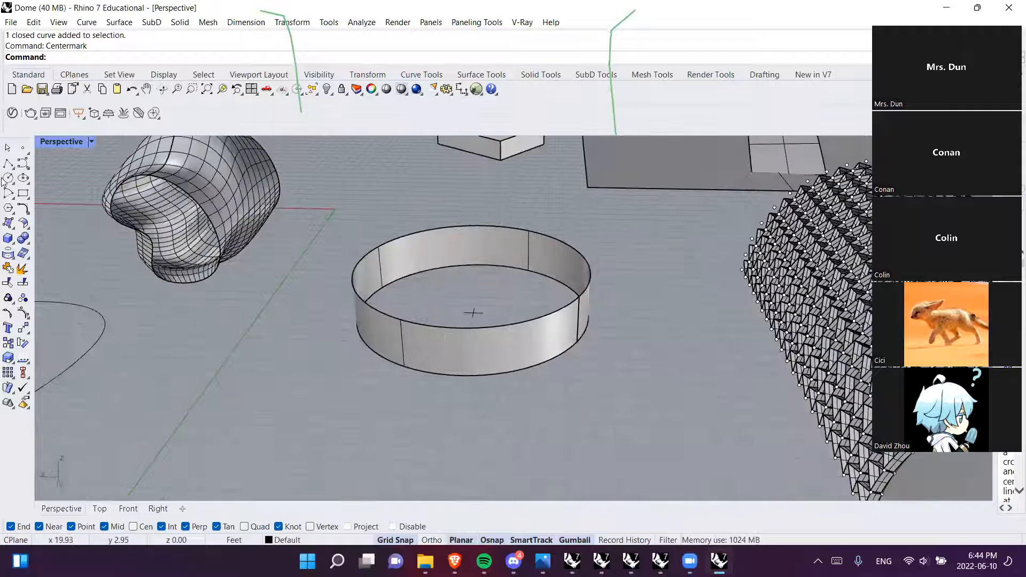
click(23, 154)
click(474, 313)
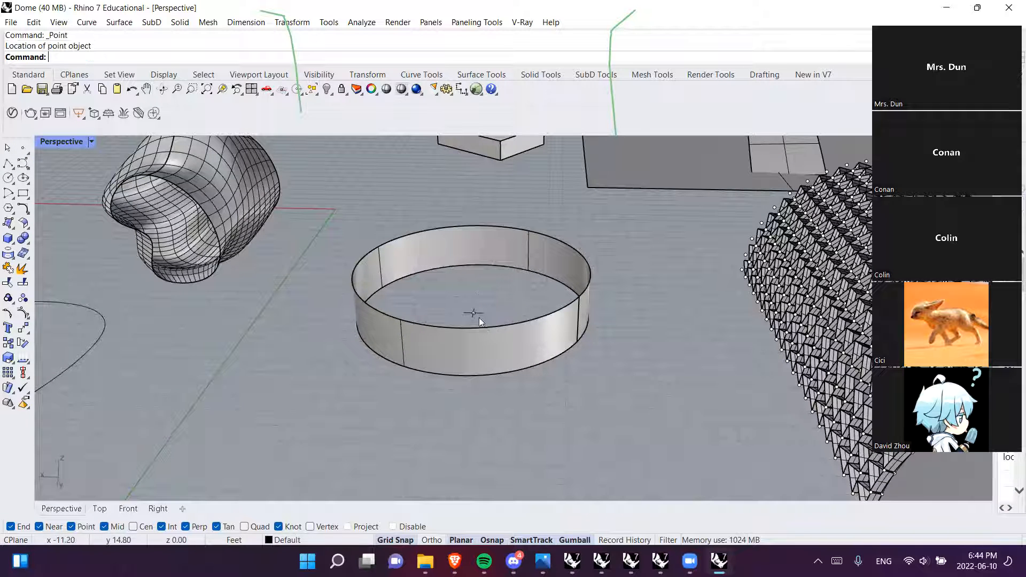
click(475, 314)
click(497, 347)
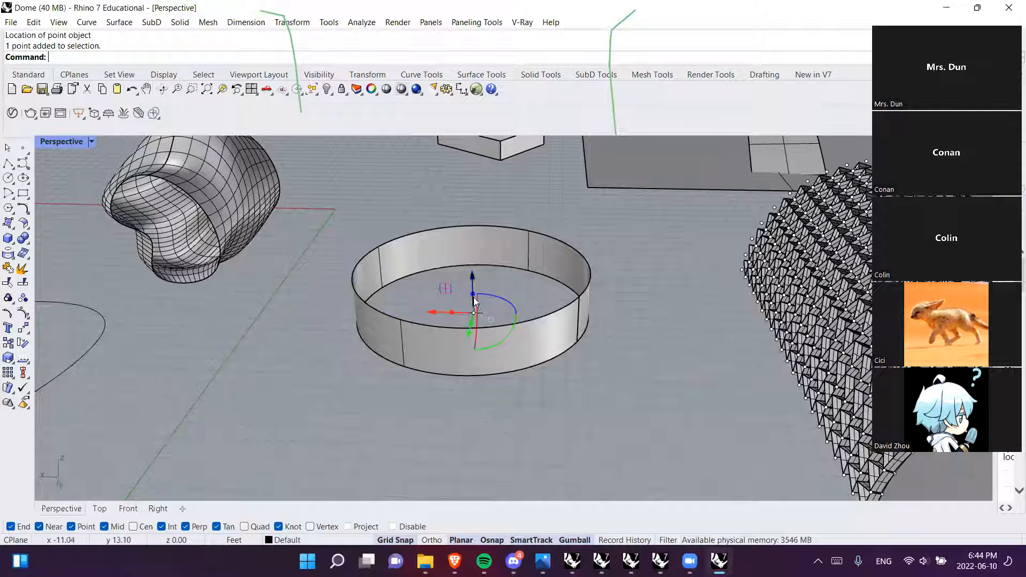
drag(490, 346, 490, 411)
click(497, 413)
right_drag(497, 412, 514, 346)
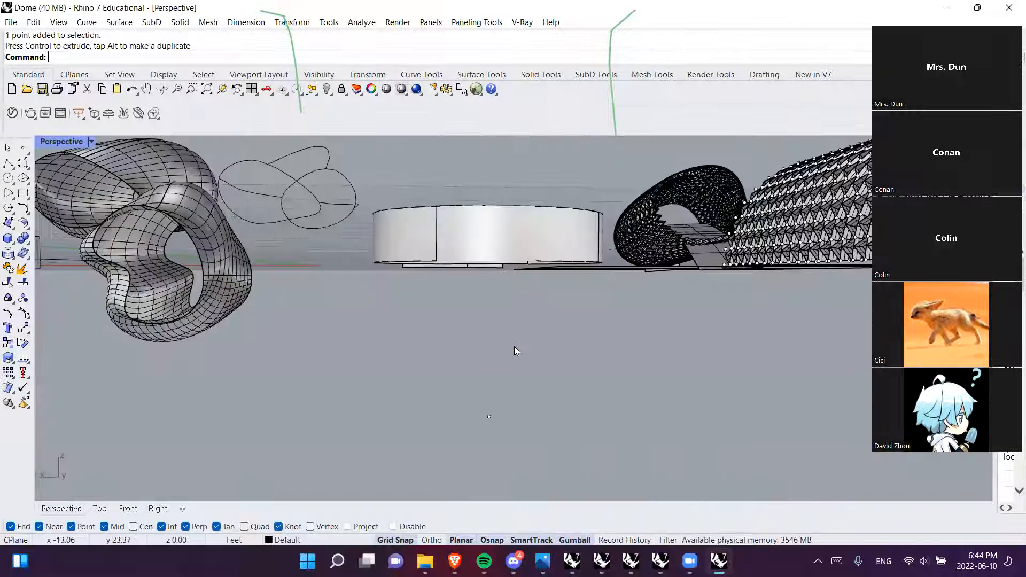
Loft the ring's base circle to the lowered point to form an inverted cone
text(Loft)
key(Return)
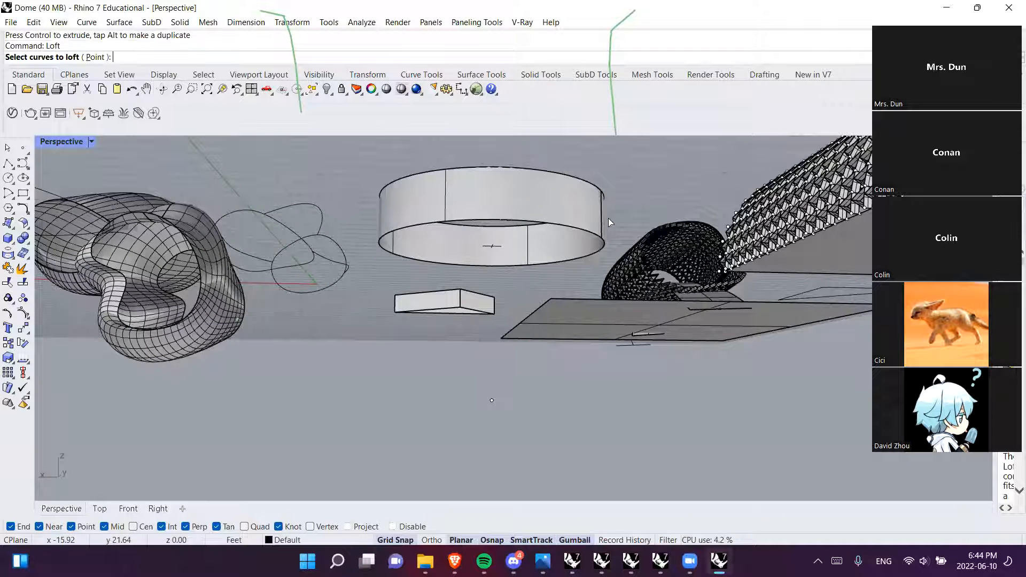
click(601, 232)
click(588, 236)
click(587, 231)
click(590, 236)
click(653, 294)
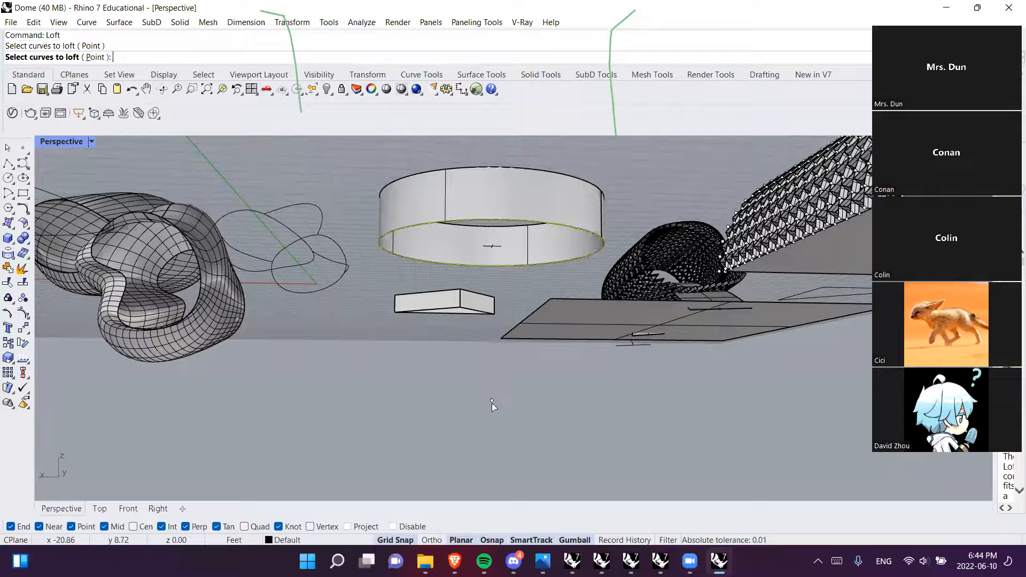
key(Return)
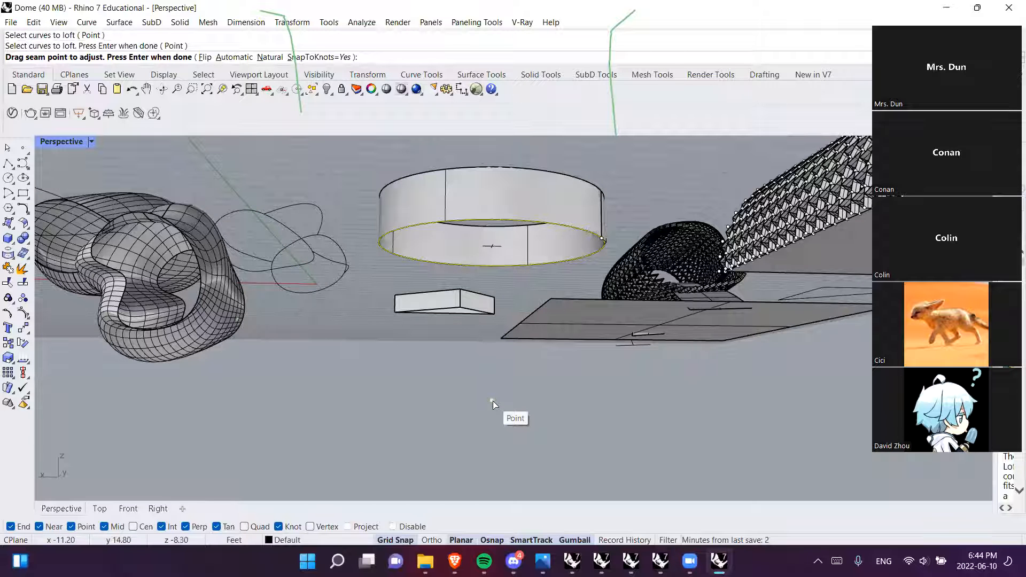
key(Return)
click(492, 380)
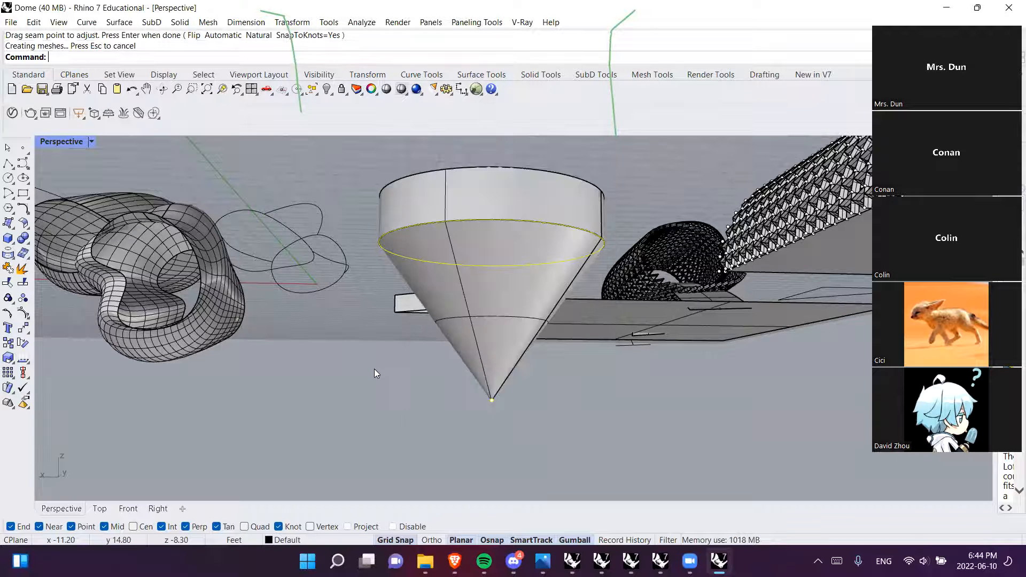
Cap the open ring above the cone
scroll(466, 373, up, 3)
click(514, 294)
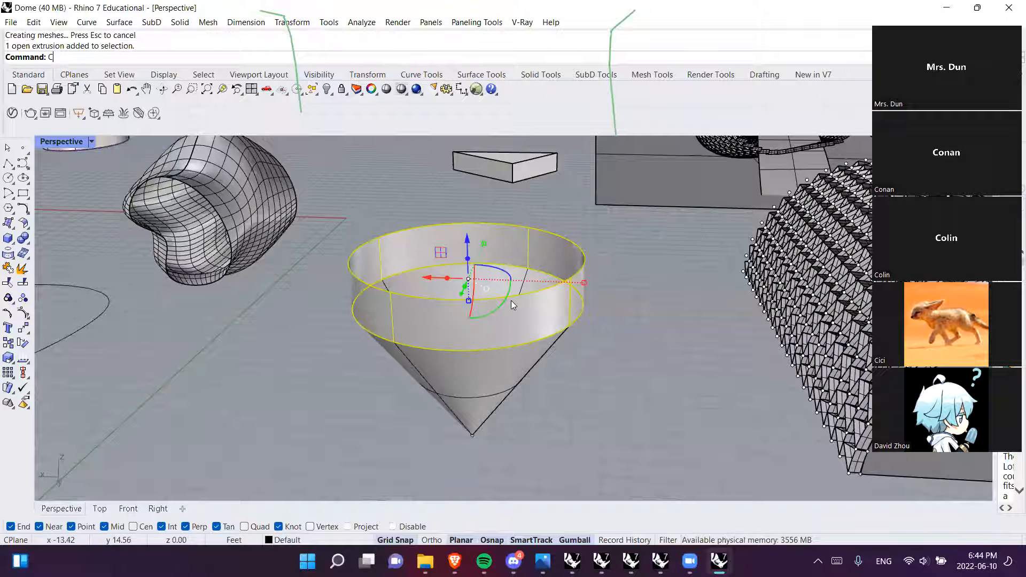
text(cap)
key(Return)
click(605, 329)
Start a Surface Domain Number paneling grid on the capped ring and the cone, with 5 U spans
right_drag(605, 329, 610, 314)
click(477, 22)
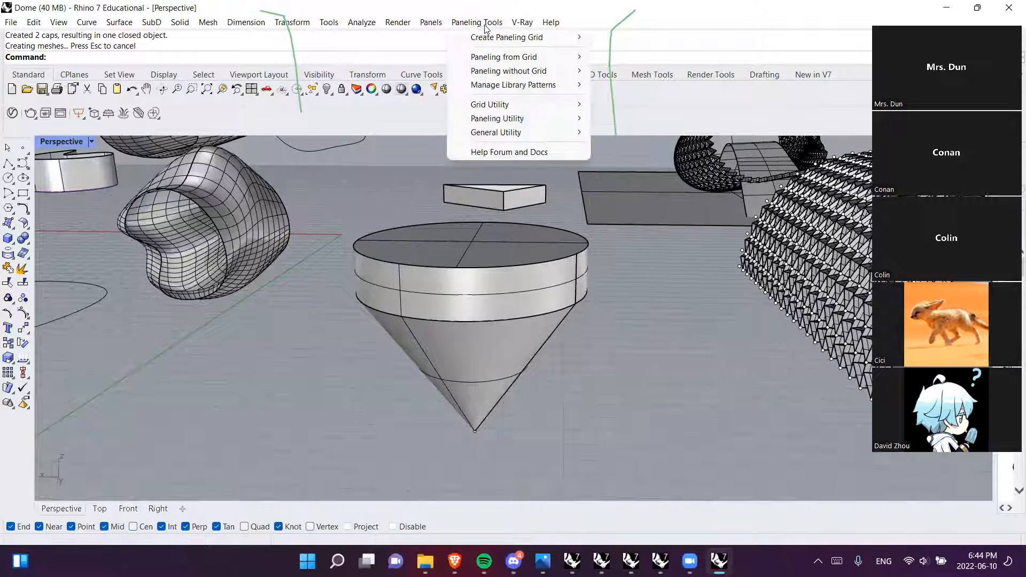
mouse_move(513, 37)
click(633, 166)
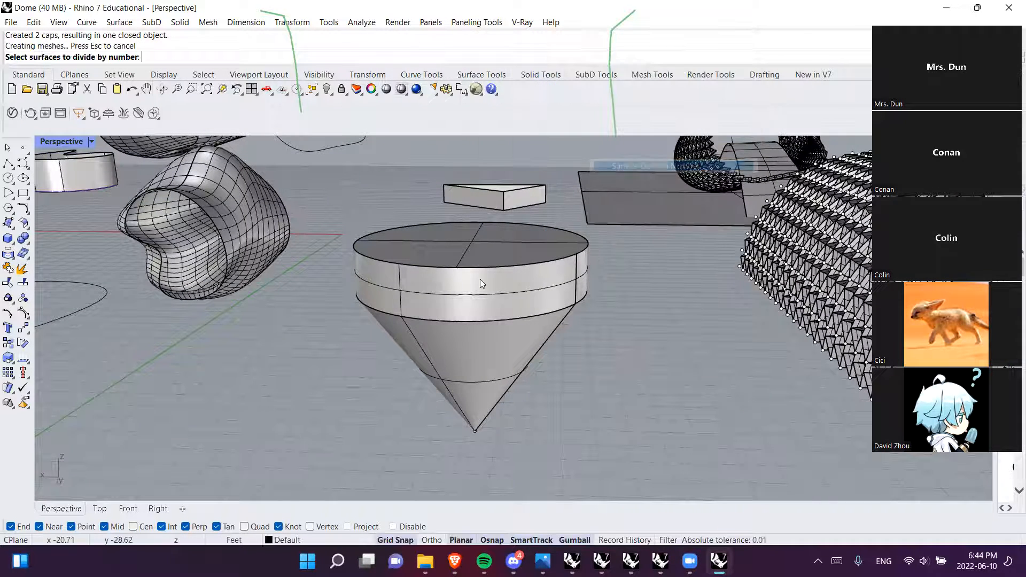
click(479, 280)
click(475, 359)
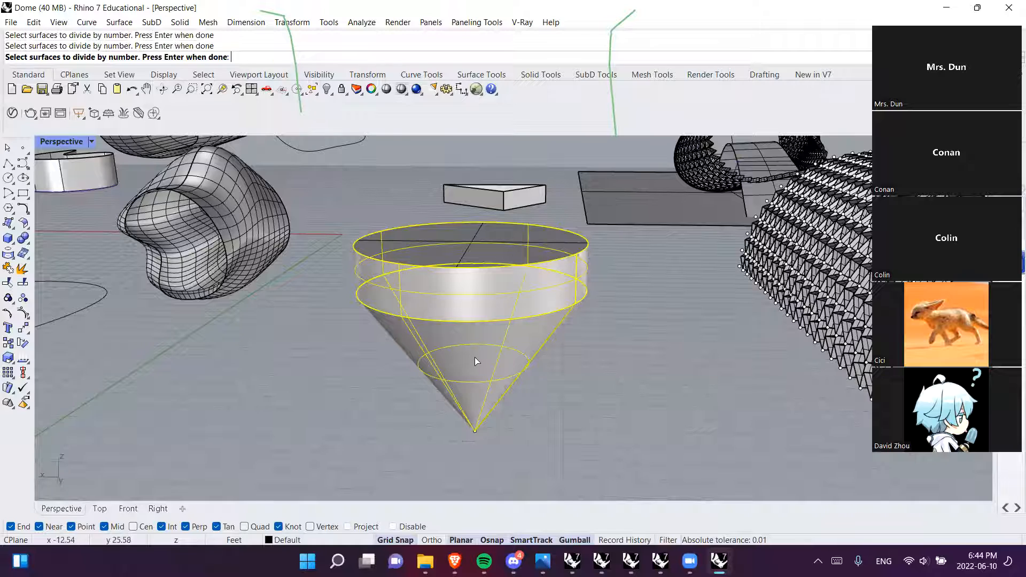
key(Return)
right_drag(475, 357, 492, 367)
click(130, 57)
text(6)
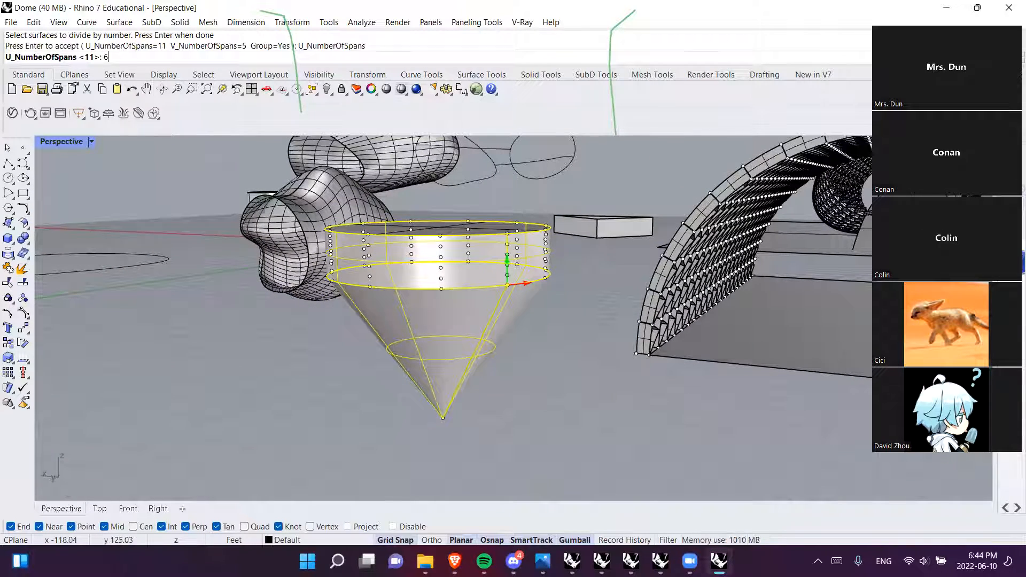
key(Return)
click(123, 56)
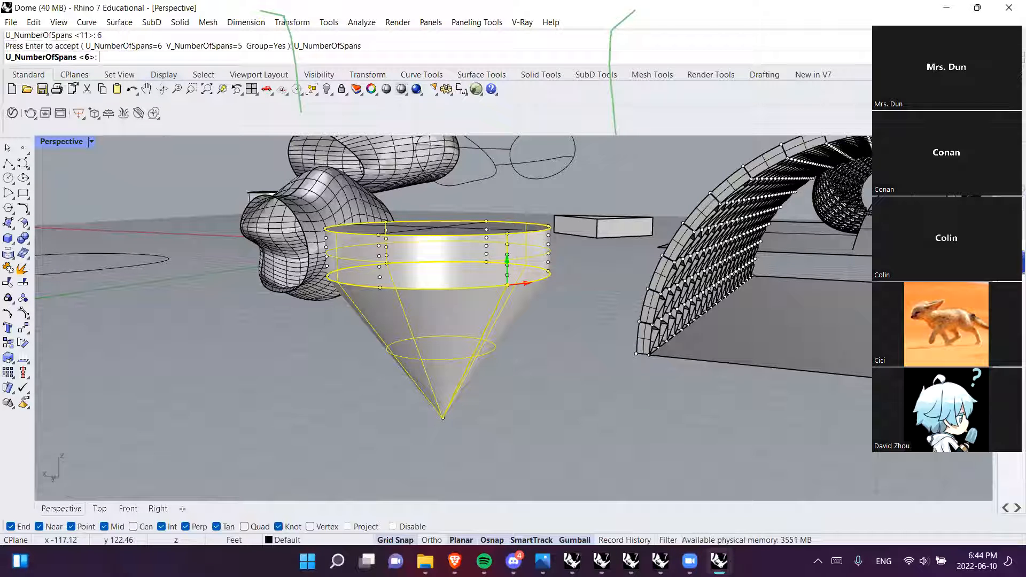
key(Return)
Set the paneling grid to 2 V spans and create the point grids on the ring and cone
click(206, 56)
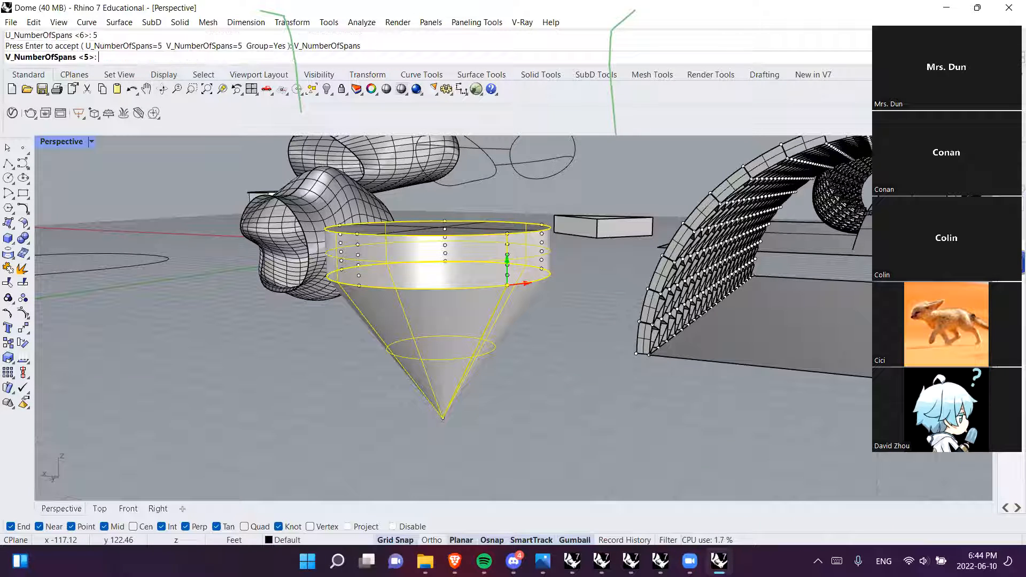
text(3)
key(Return)
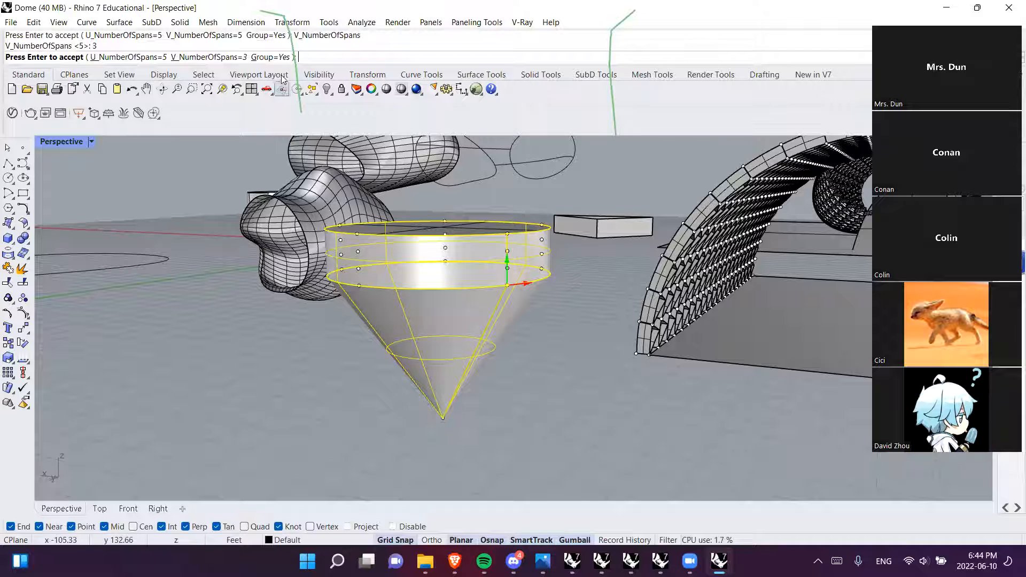
click(208, 57)
text(22)
key(Return)
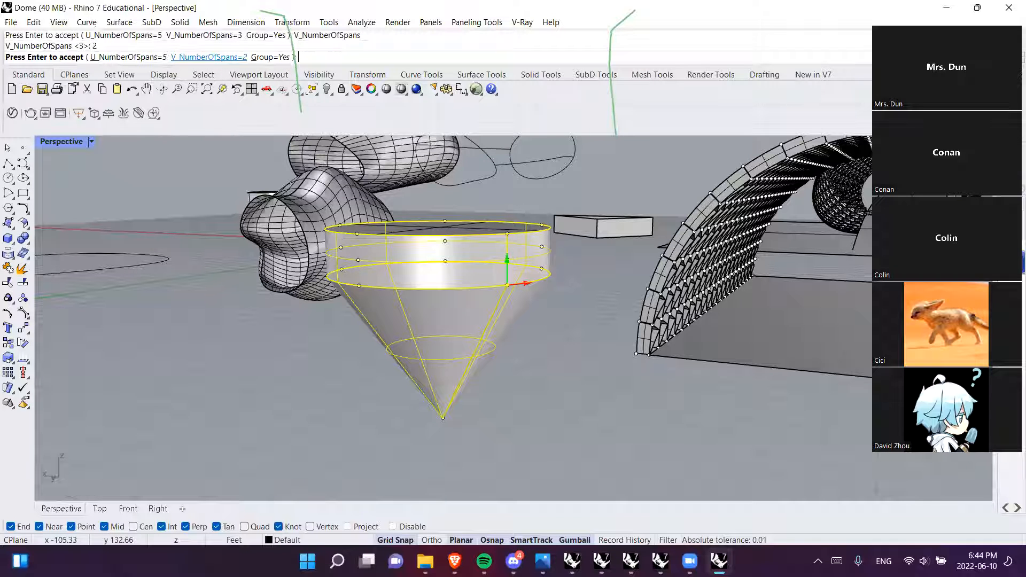
key(Return)
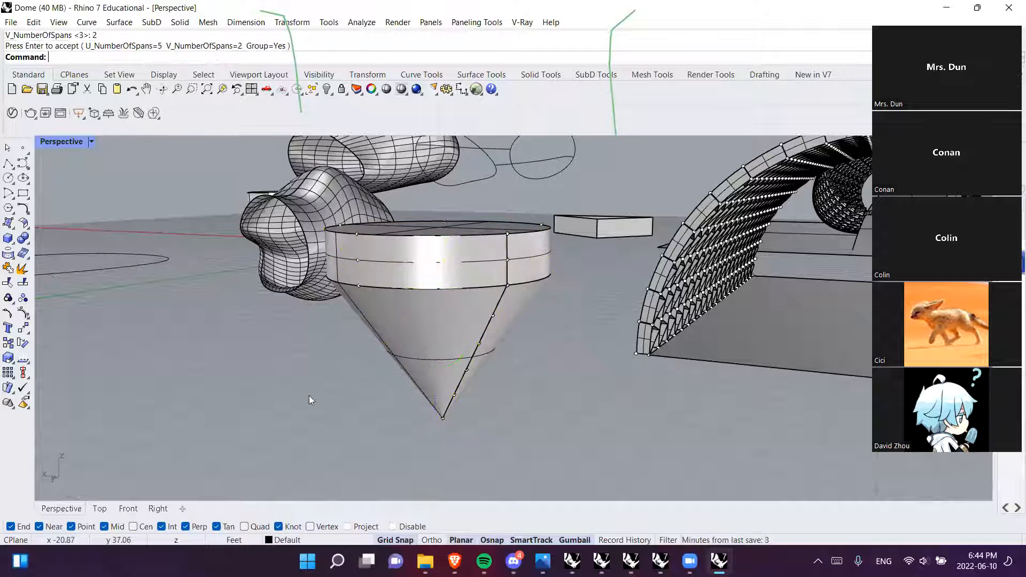
Draw a closed triangular polyline, about 3.8 by 4.9 ft, on the ground beside the gridded ring and cone
right_drag(529, 360, 21, 170)
text(Z)
click(9, 164)
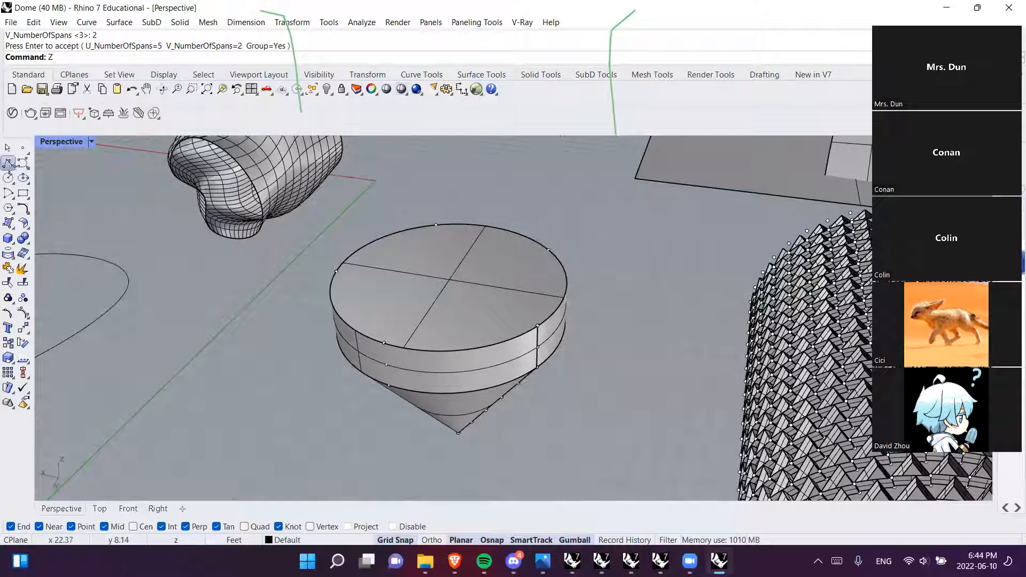
click(263, 330)
click(200, 386)
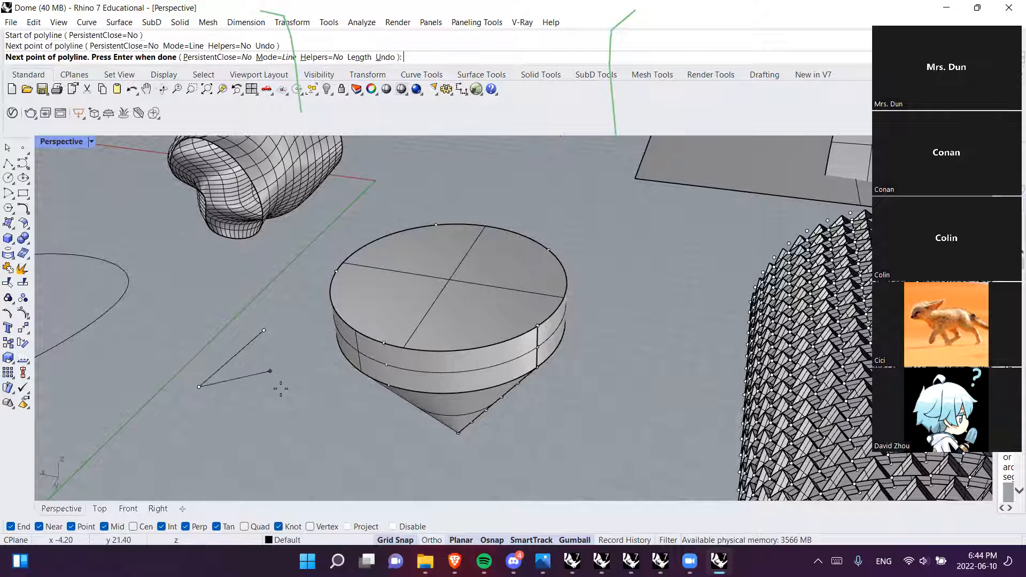
click(285, 383)
click(263, 331)
Try to panel the ring and cone point grids with Panel Custom 2D, using the triangle as pattern and U and V shifts of 1
click(279, 359)
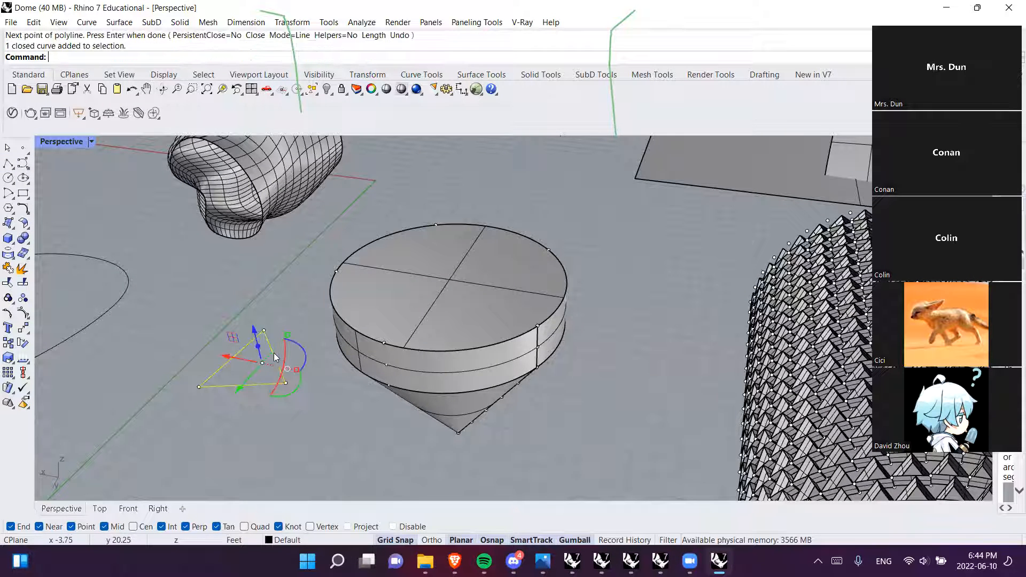
click(470, 23)
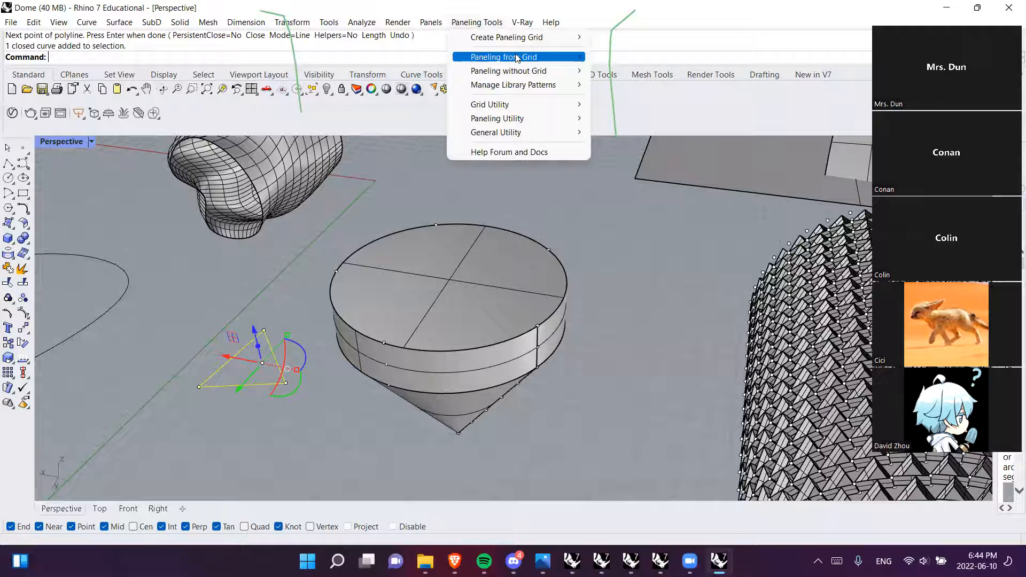
mouse_move(516, 57)
click(659, 72)
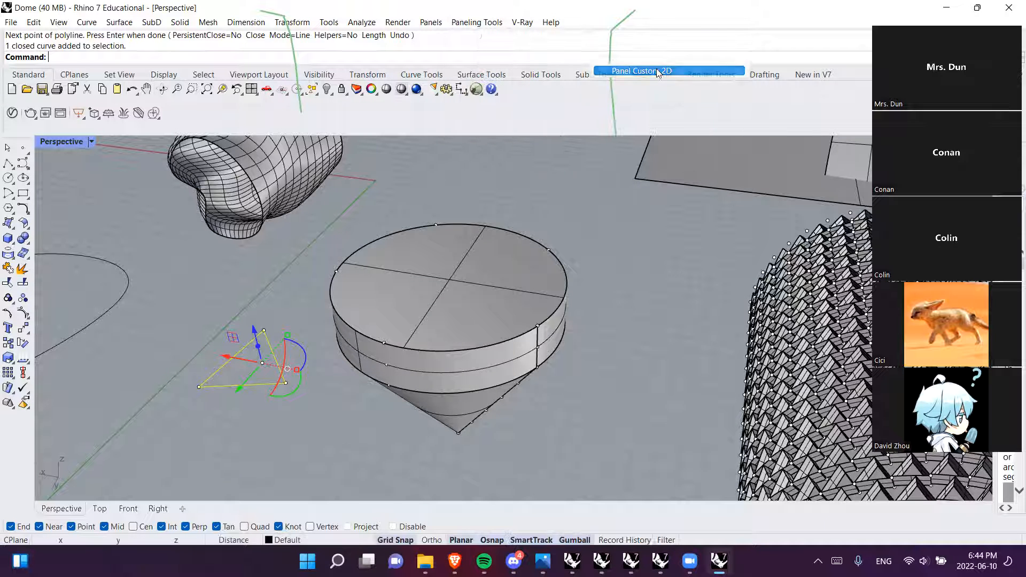
click(539, 327)
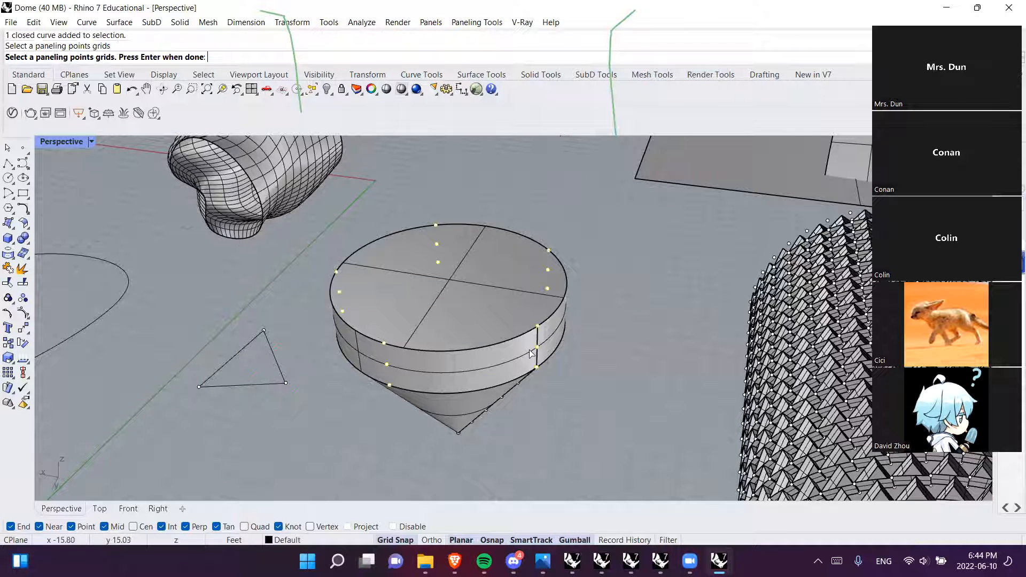
click(502, 399)
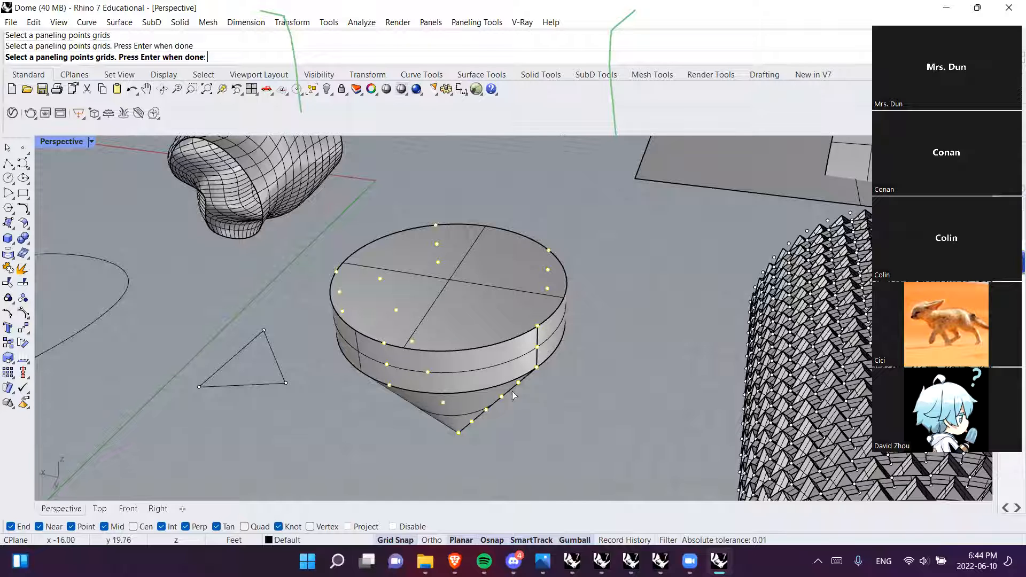
key(Return)
click(260, 334)
key(Return)
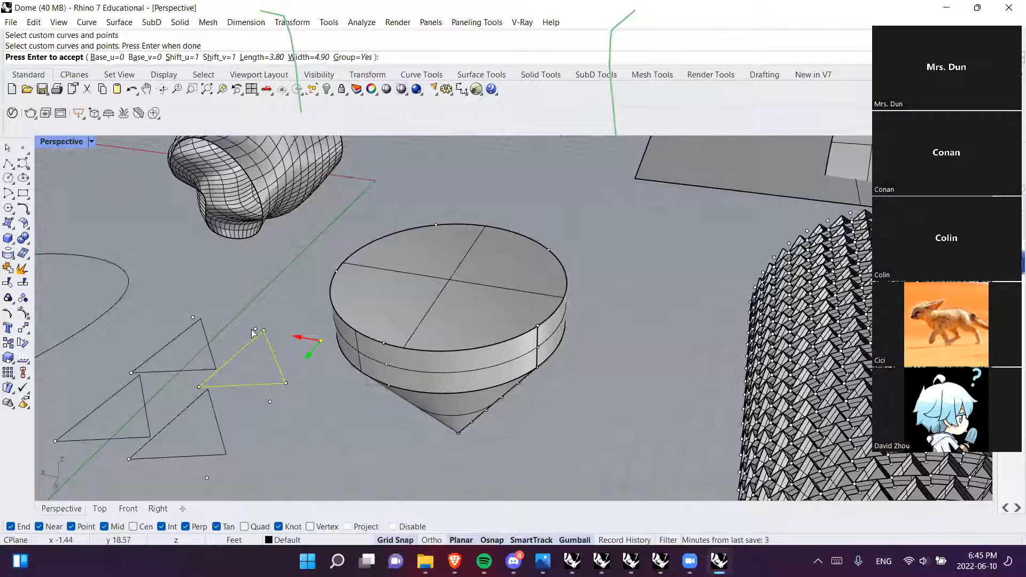
key(Escape)
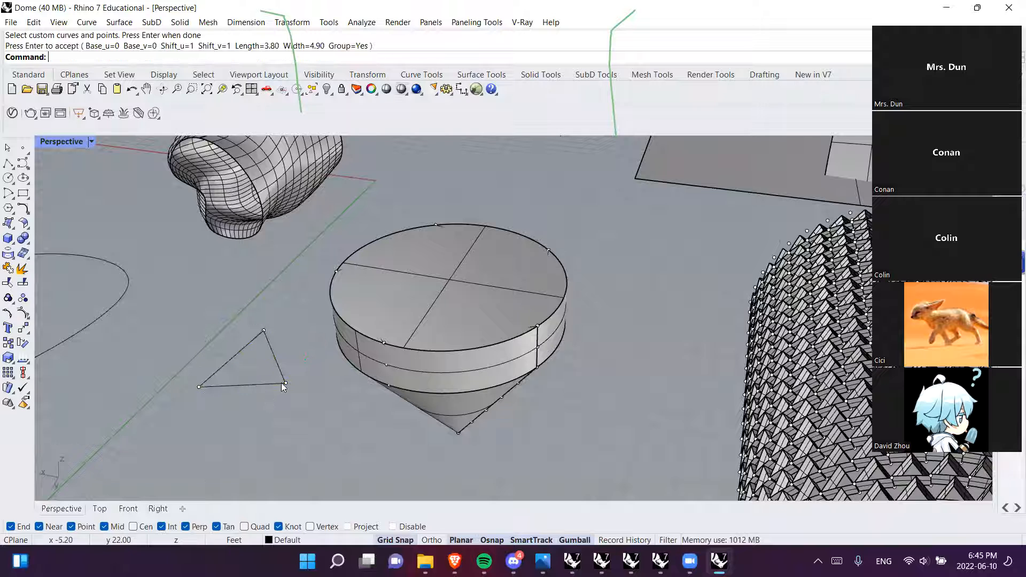
Undo the triangle polyline and the point grids on the capped ring and cone
click(421, 337)
key(Delete)
right_drag(483, 353, 483, 354)
key(ctrl+z)
key(ctrl+z)
key(ctrl+z)
Start a Surface Domain Number paneling grid with the capped ring and the cone as the surfaces to divide
click(346, 332)
click(359, 305)
click(463, 23)
mouse_move(513, 37)
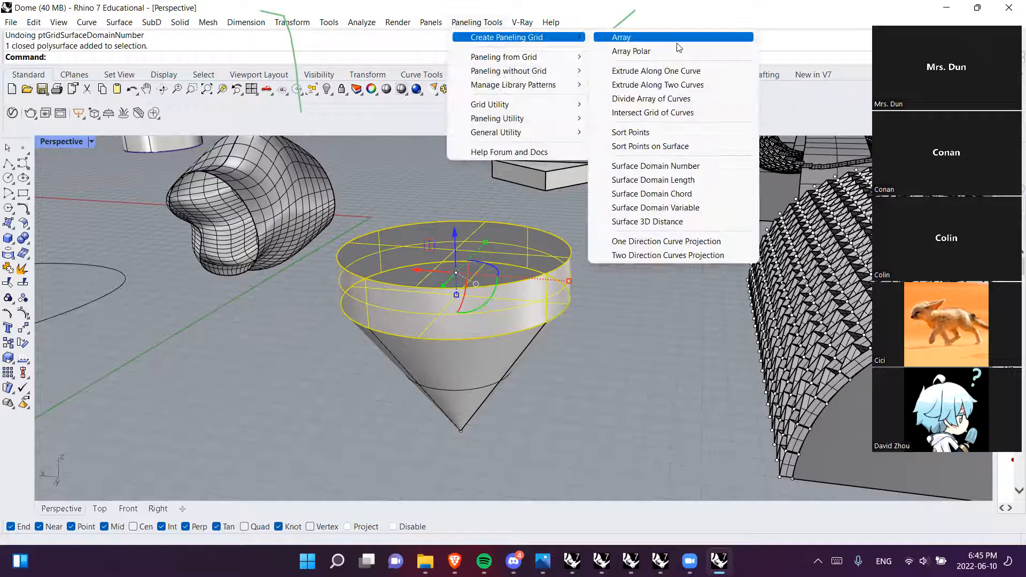
click(675, 167)
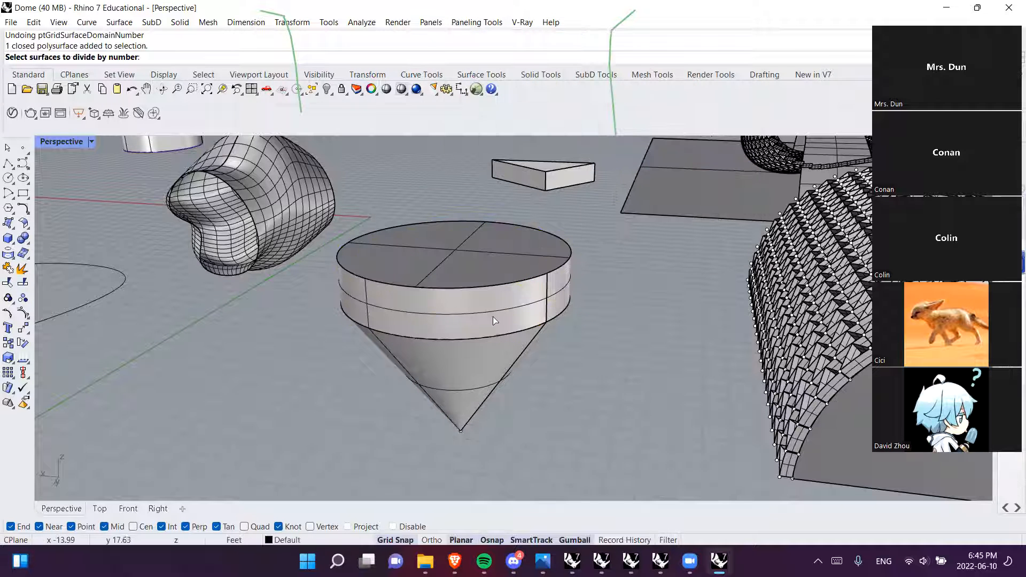
click(472, 297)
click(468, 349)
right_drag(486, 291, 625, 344)
ctrl+click(596, 339)
key(Return)
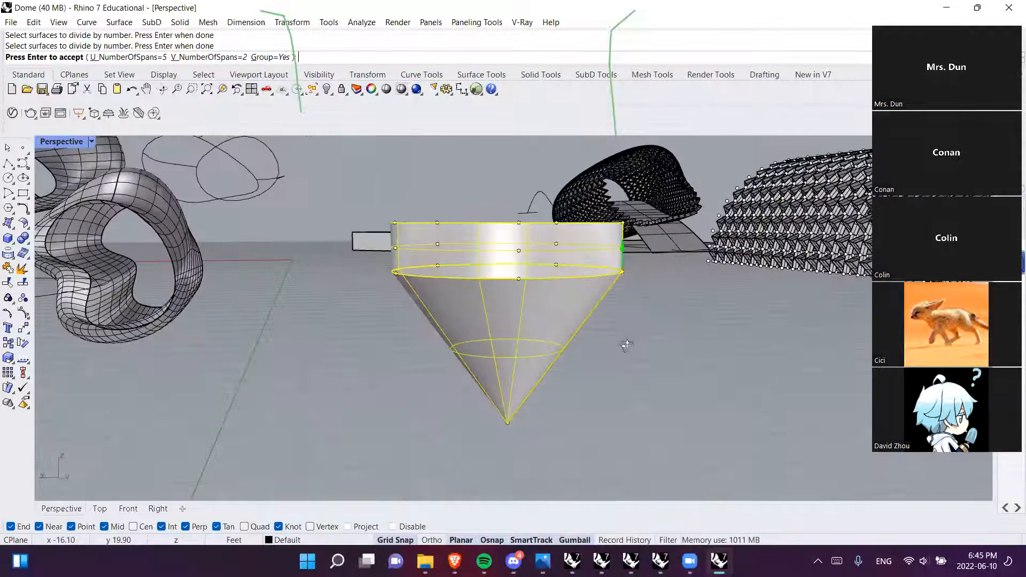
Preview the paneling grid with 1 and 3 V spans, and set it back to 2 V spans
click(209, 57)
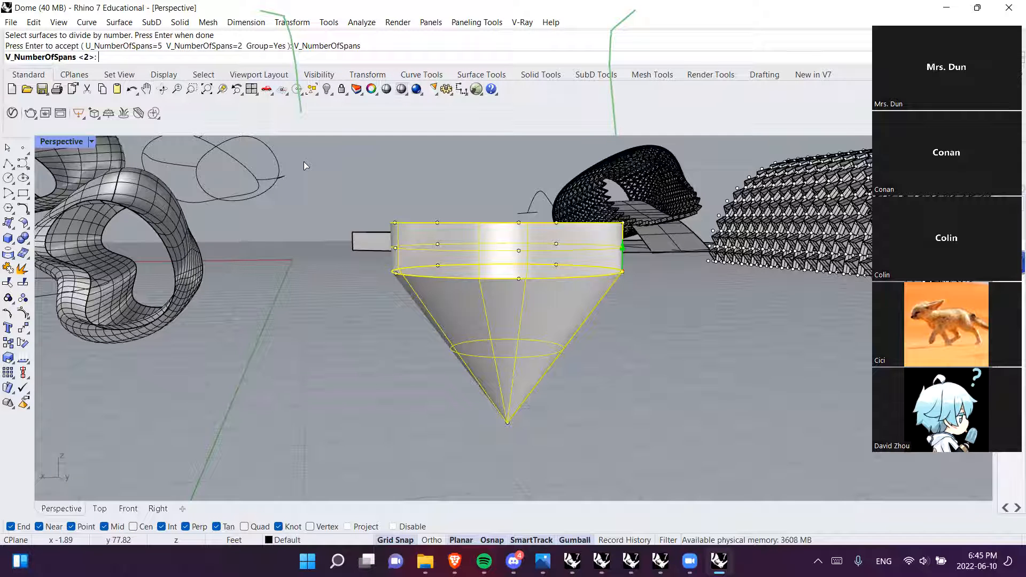
text(1)
key(Return)
right_drag(535, 320, 607, 258)
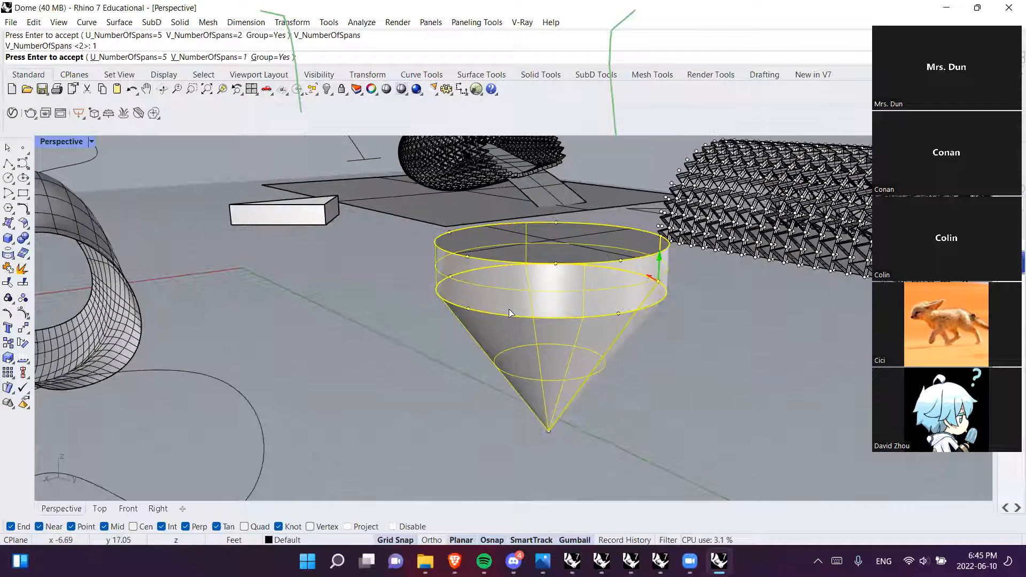
click(208, 56)
text(3)
key(Return)
click(208, 57)
text(2)
key(Return)
Create the ring and cone point grids with 3 U spans, and undo them
click(128, 57)
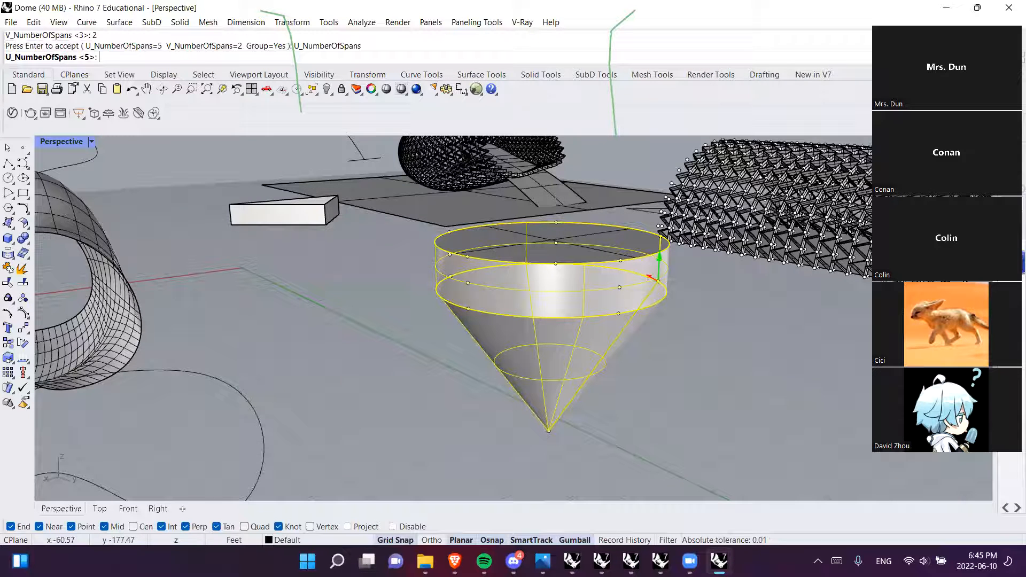
text(3)
key(Return)
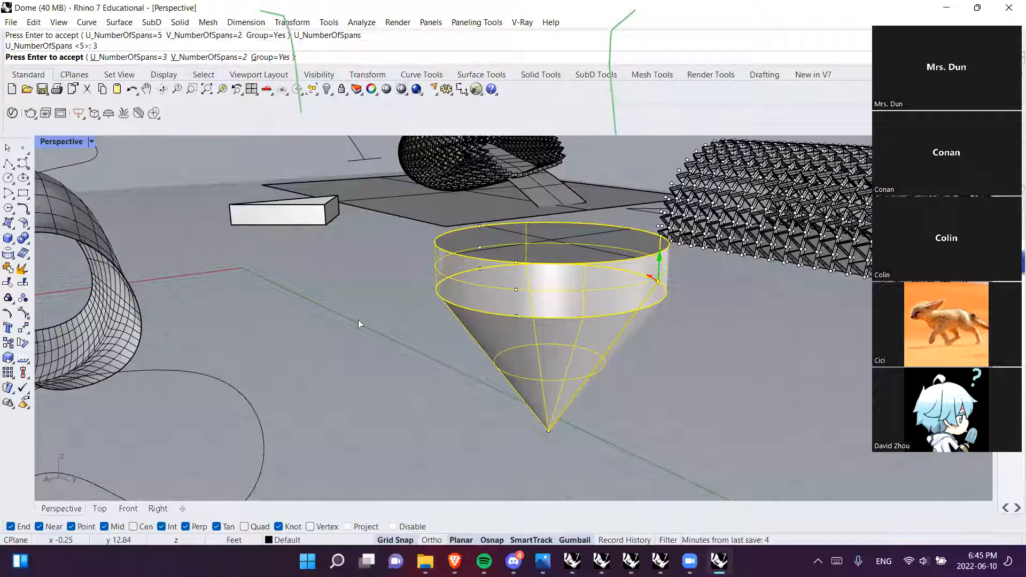
key(Return)
click(438, 364)
right_drag(438, 364, 572, 275)
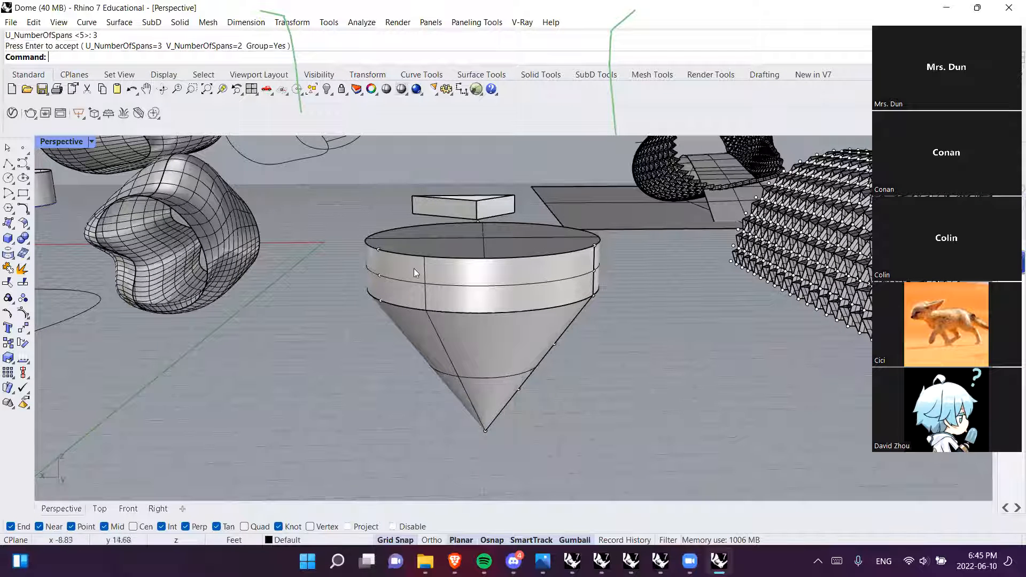
key(ctrl+z)
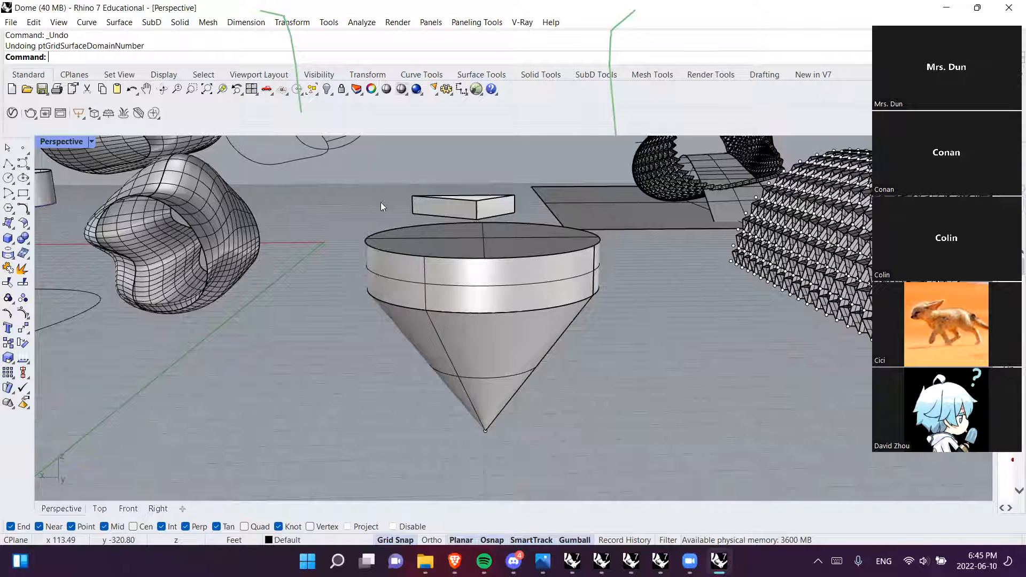
Create Surface Domain Number point grids on the capped ring and the cone with 5 U spans and 2 V spans
click(381, 251)
shift+click(465, 331)
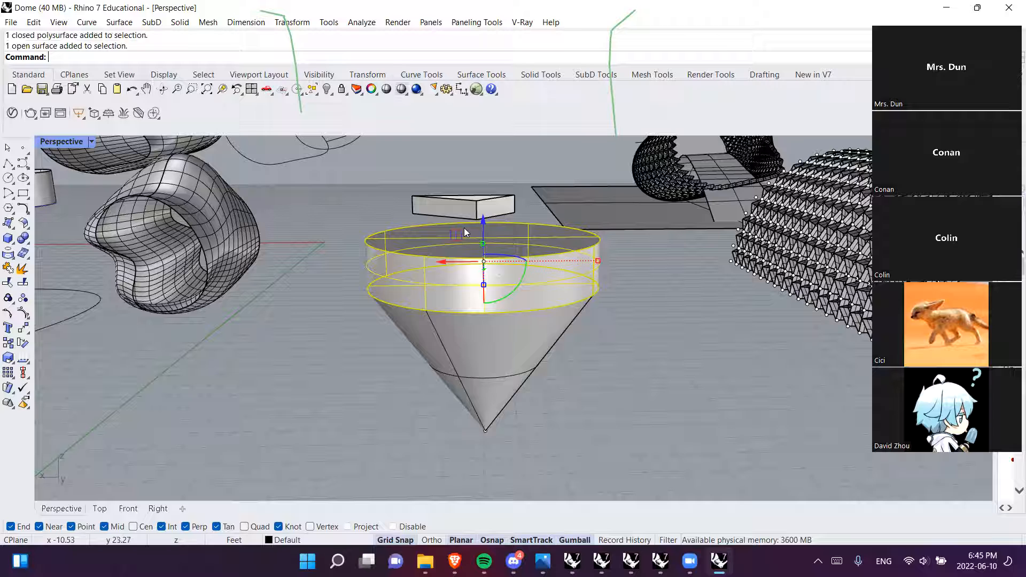
click(485, 23)
mouse_move(533, 56)
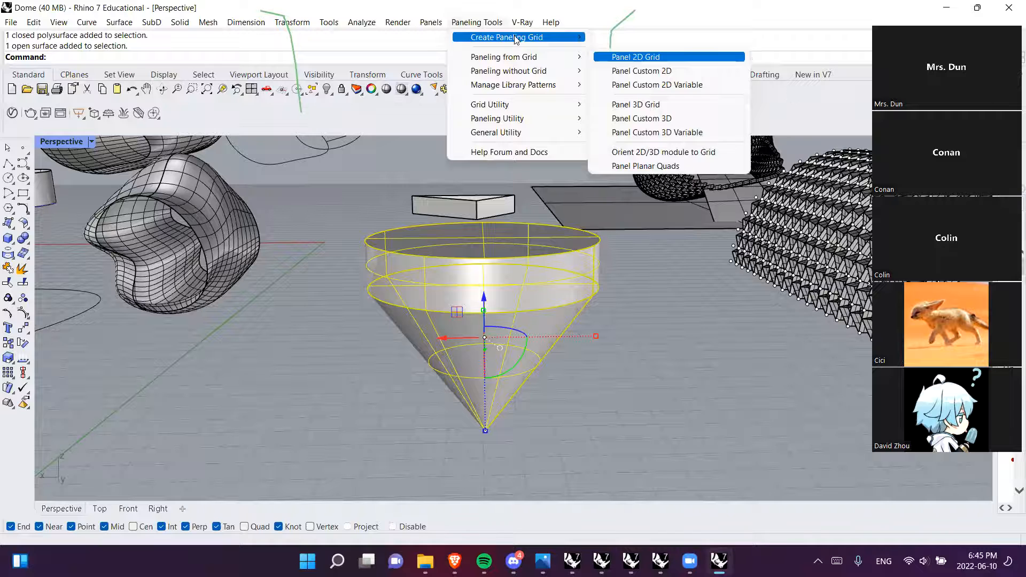
mouse_move(567, 37)
click(678, 166)
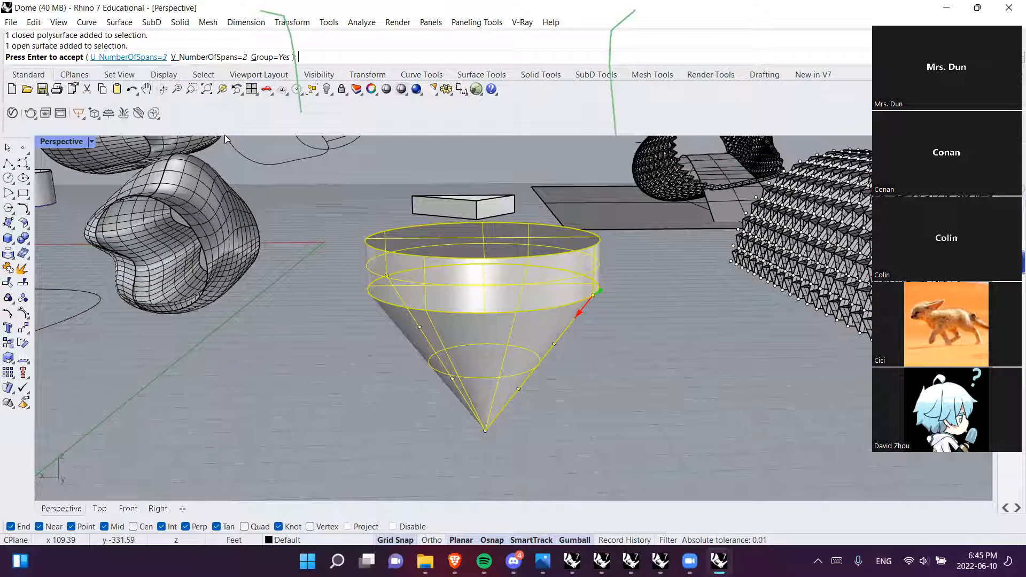
right_drag(534, 312, 579, 315)
click(128, 57)
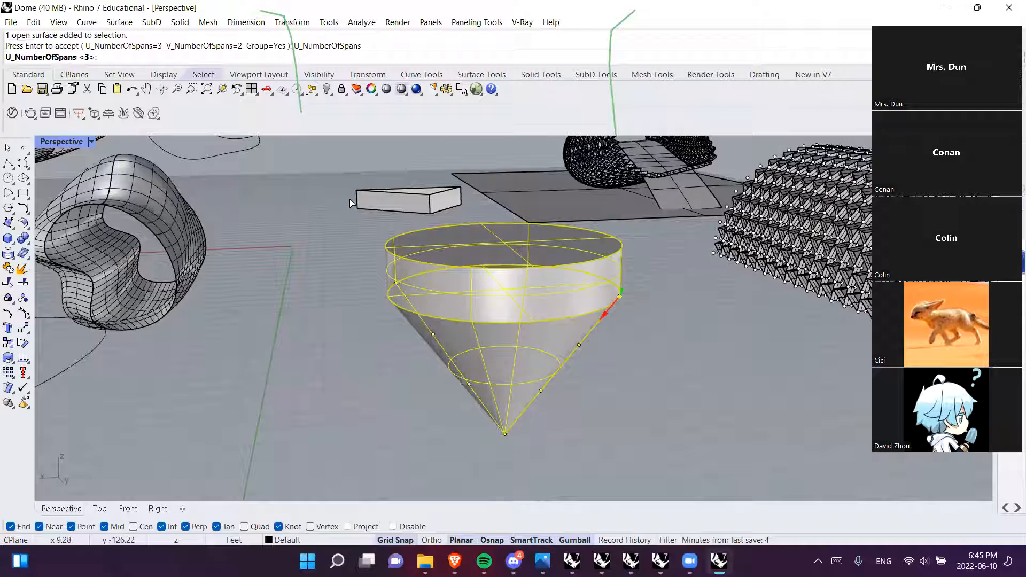
text(5)
key(Return)
key(Return)
Try deleting the ring and cone surfaces, and undo the deletion and the 5-by-2-span point grids
click(401, 326)
right_drag(401, 326, 425, 294)
click(428, 257)
right_drag(428, 257, 477, 353)
key(Delete)
click(477, 354)
click(427, 346)
key(ctrl+z)
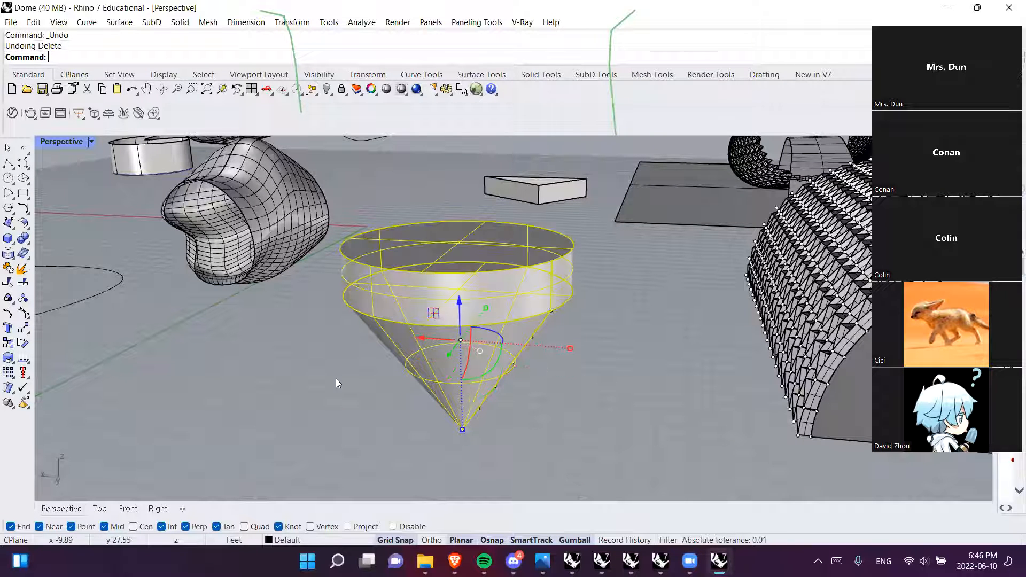
Start the Surface Domain Number grid command again, ready for selecting the surfaces to divide
click(476, 21)
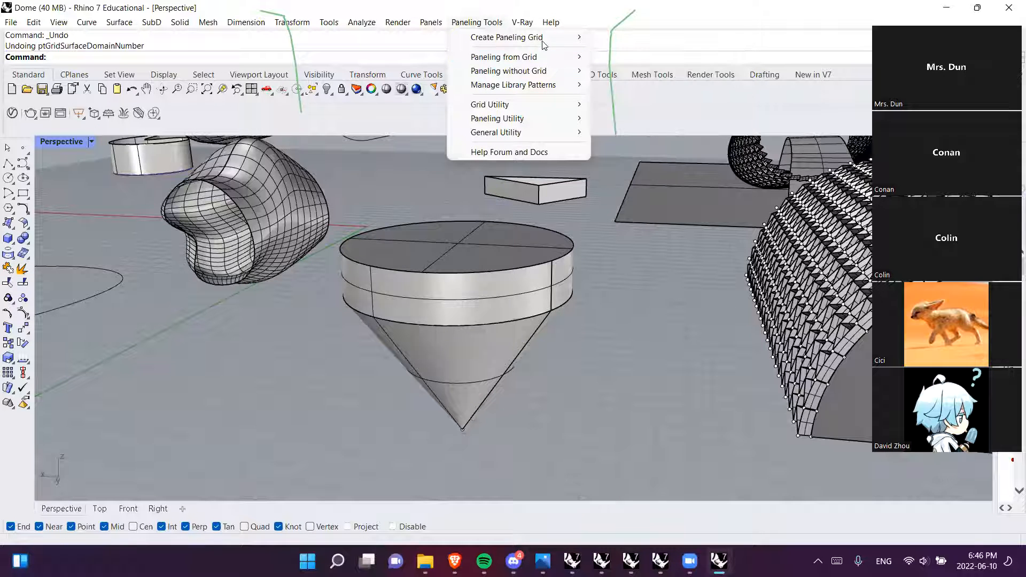
mouse_move(540, 38)
click(689, 166)
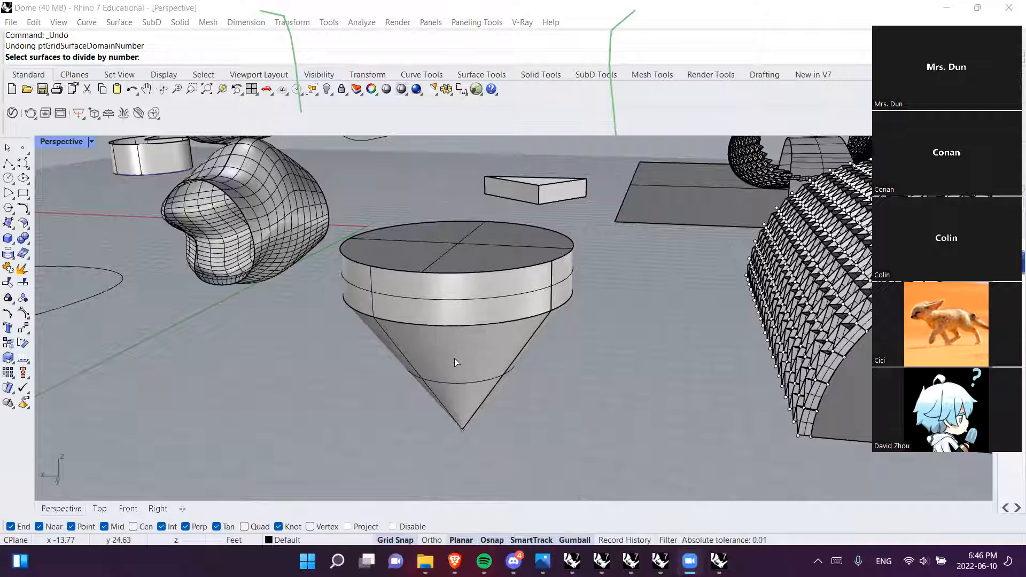
click(266, 426)
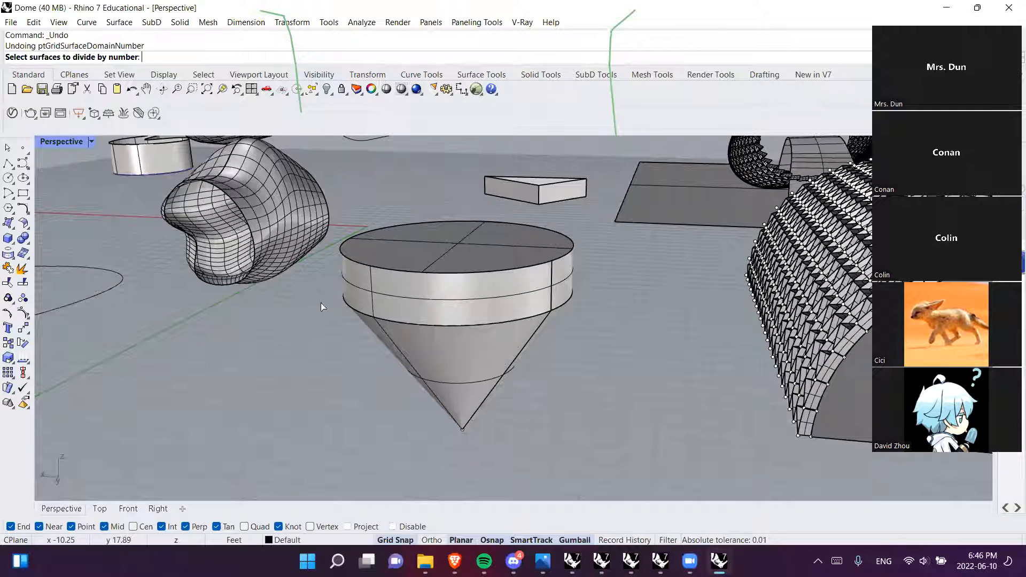
click(475, 23)
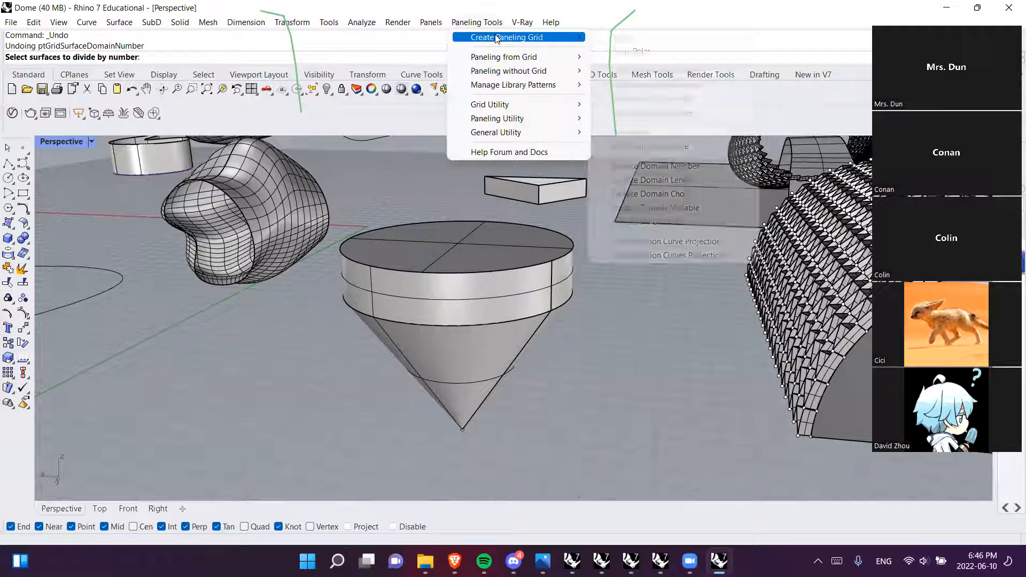
mouse_move(513, 37)
click(689, 167)
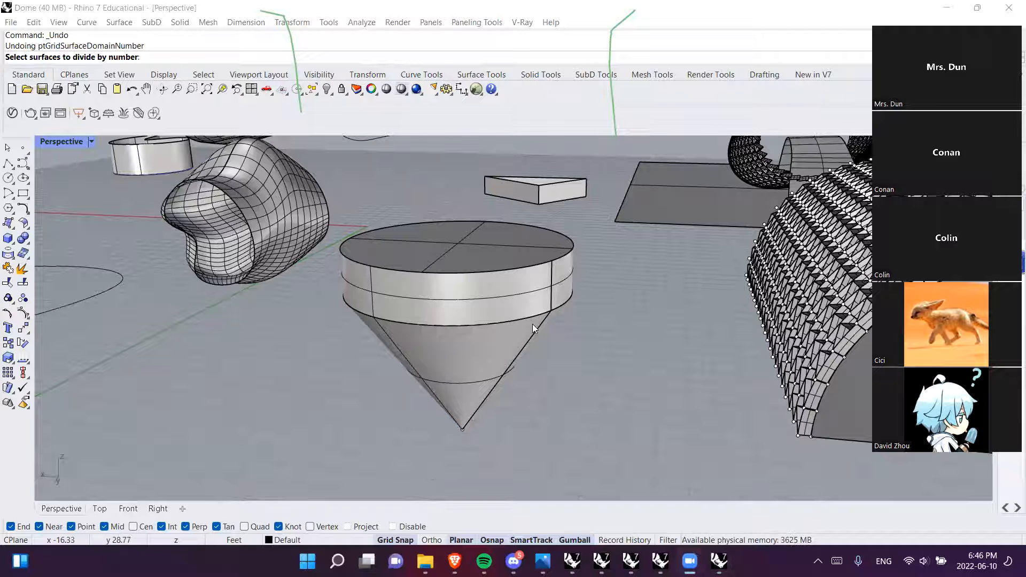
click(610, 352)
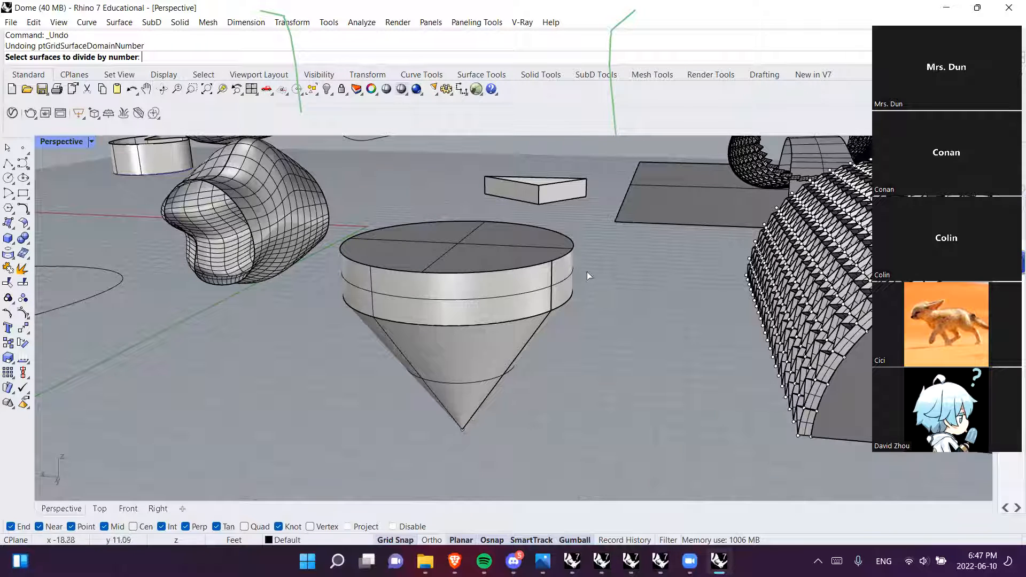
scroll(586, 272, up, 5)
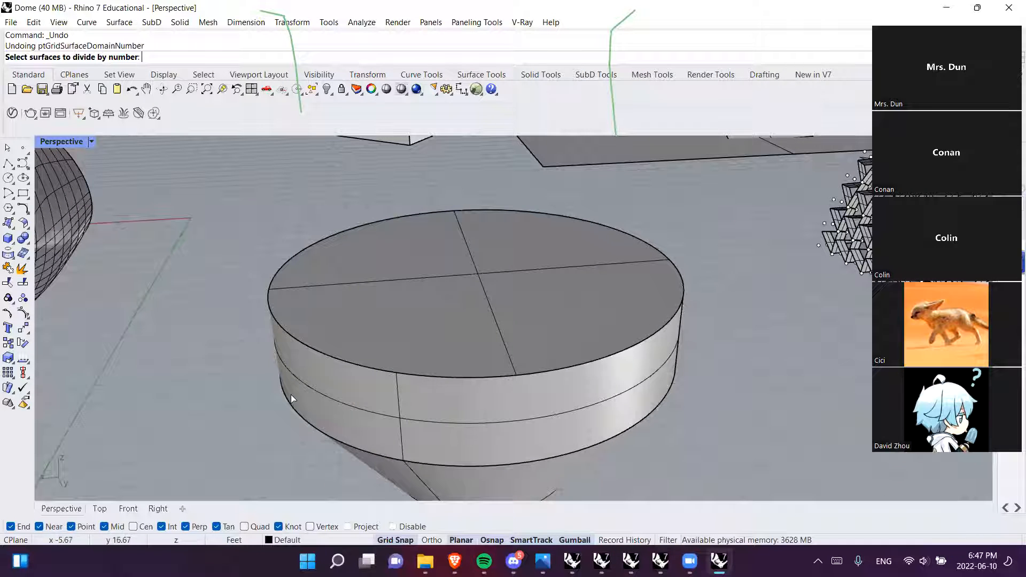
scroll(434, 355, down, 4)
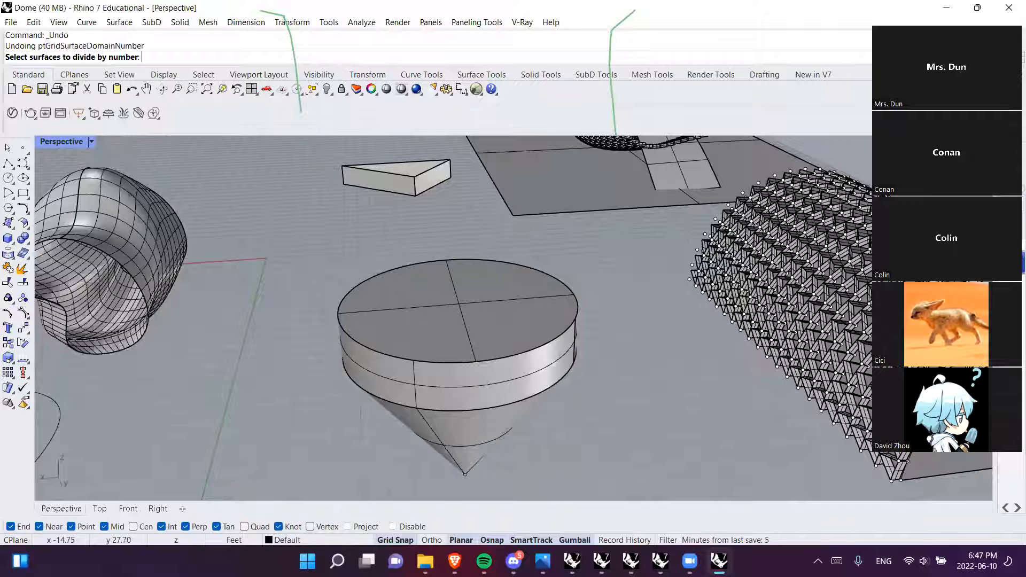
Switch to Photos and browse to the Explore Art.jpg lecture poster
click(535, 551)
key(Right)
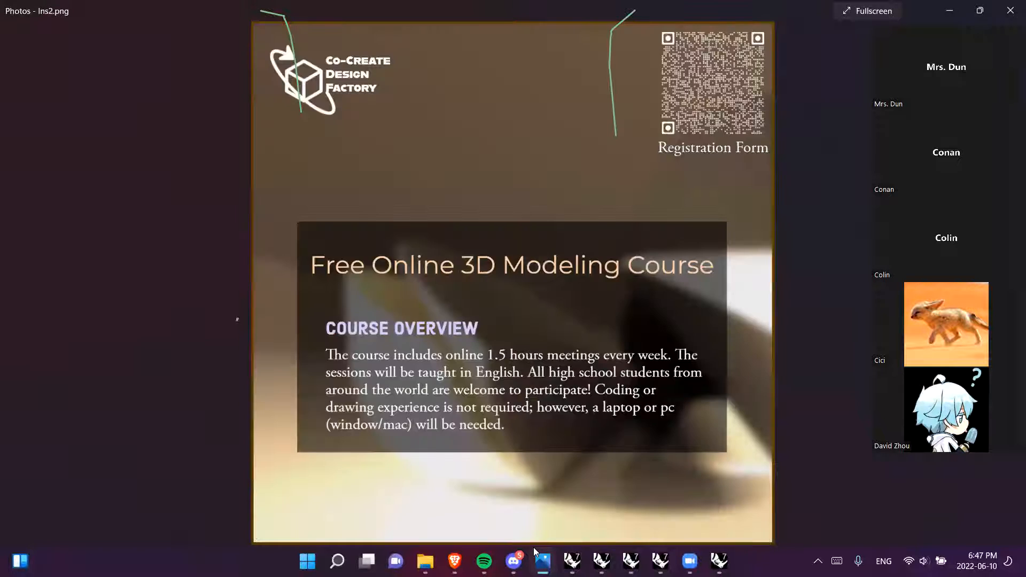
key(Left)
key(Left)
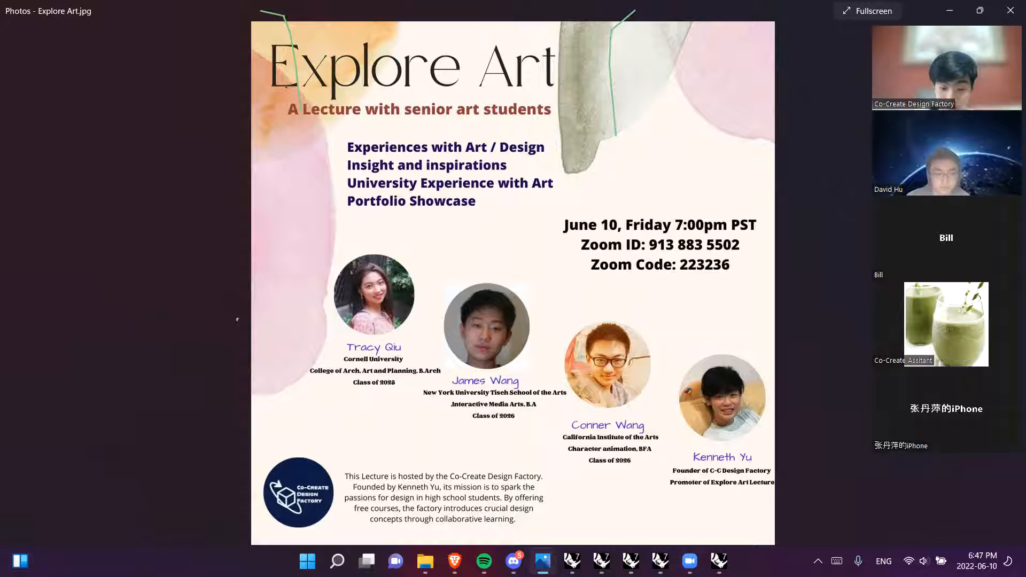
Switch to the Zoom meeting window while the lecture poster stays on display
click(689, 561)
click(632, 491)
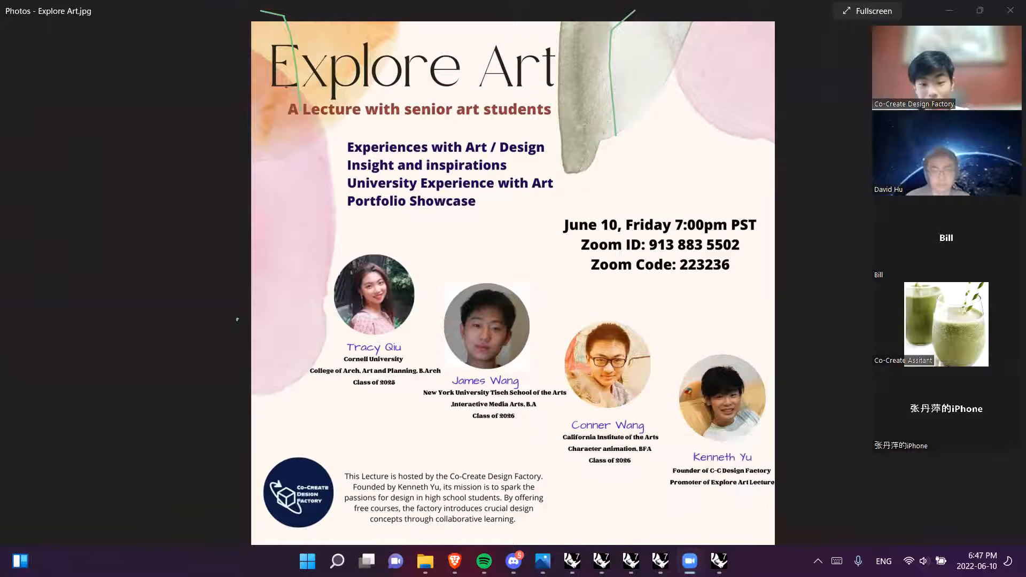
mouse_move(719, 561)
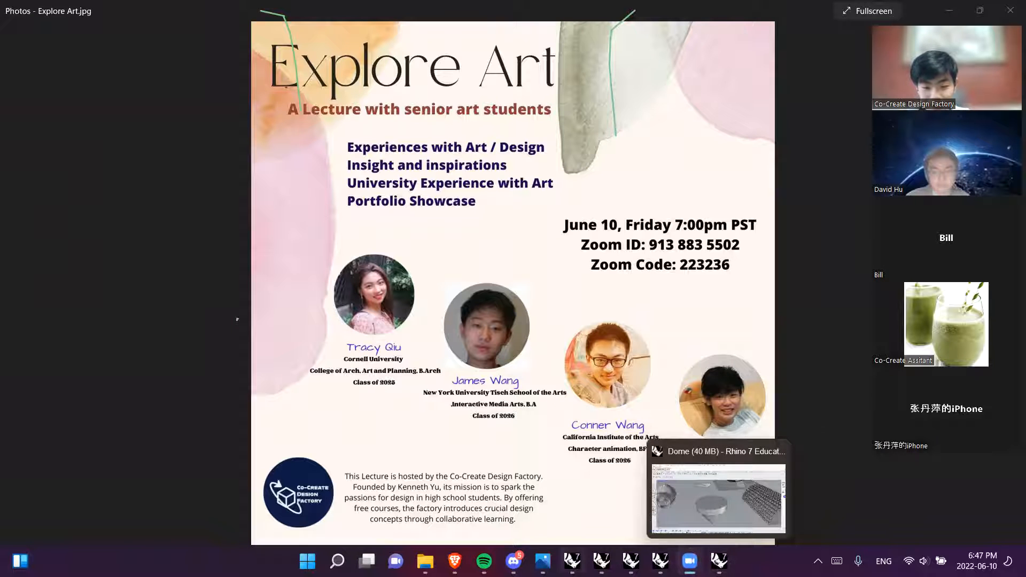
mouse_move(675, 552)
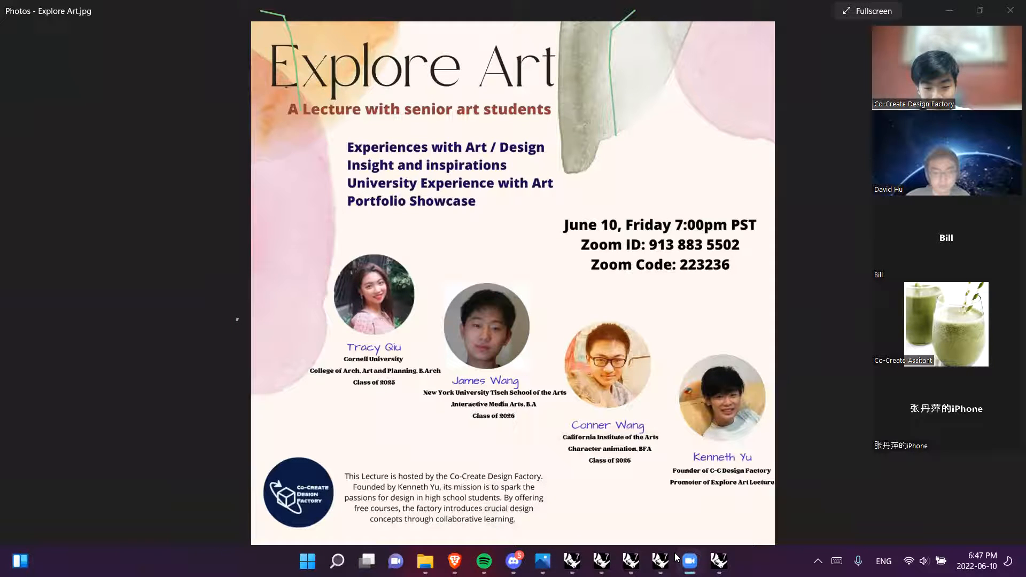